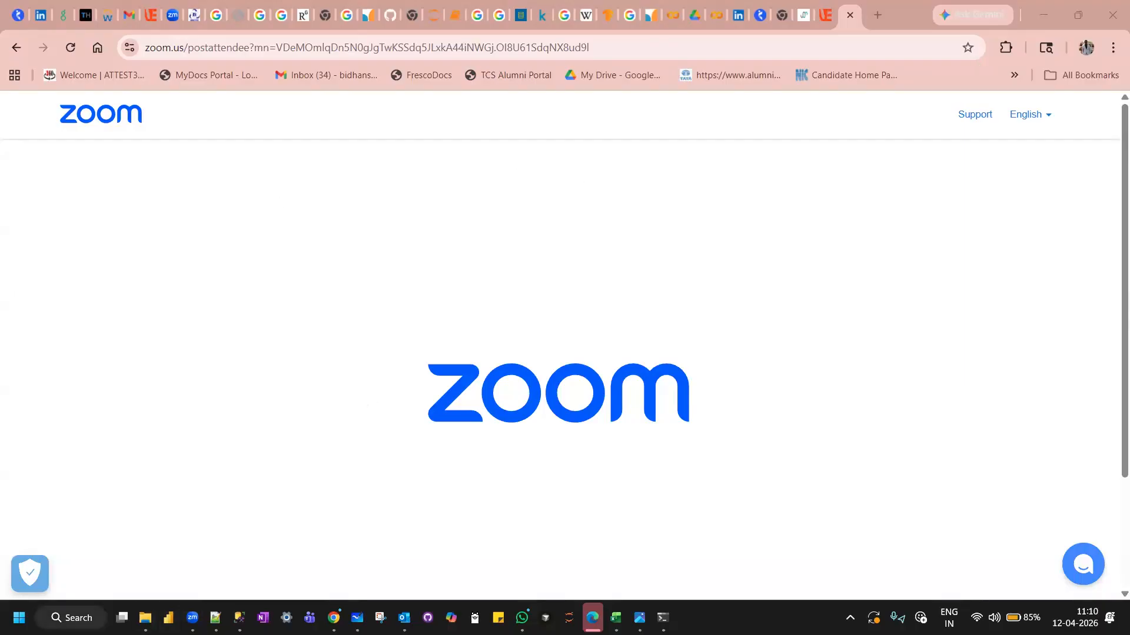
Switch to Excel from the desktop search and create a blank workbook.
{"action": "key", "text": "super+s"}
{"action": "type", "text": "excel"}
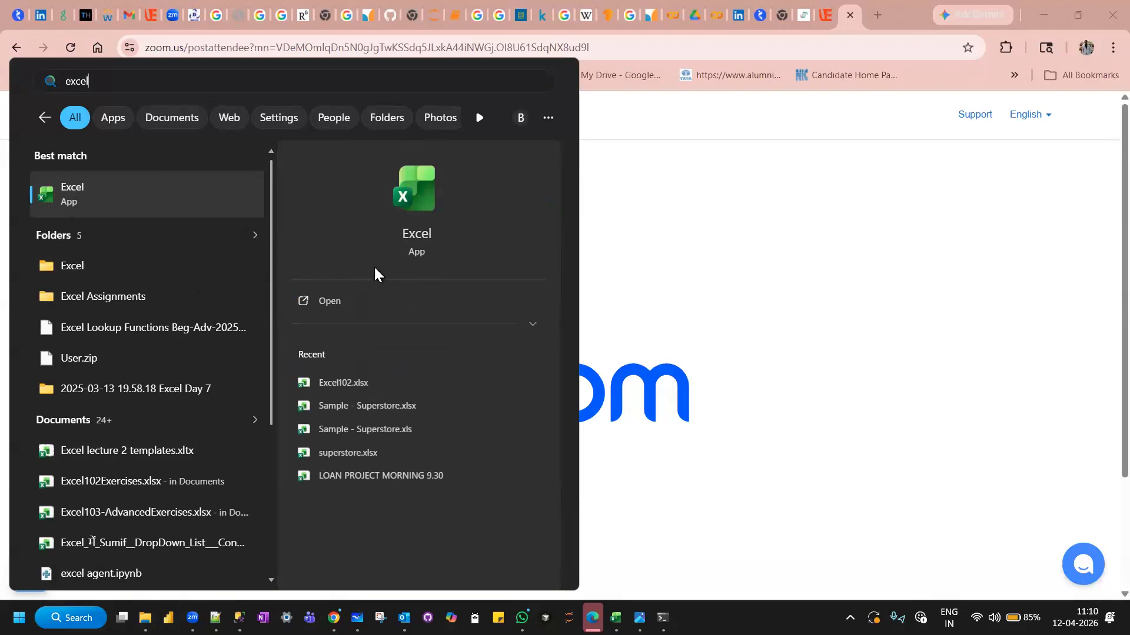
{"action": "left_click", "coordinate": [326, 303]}
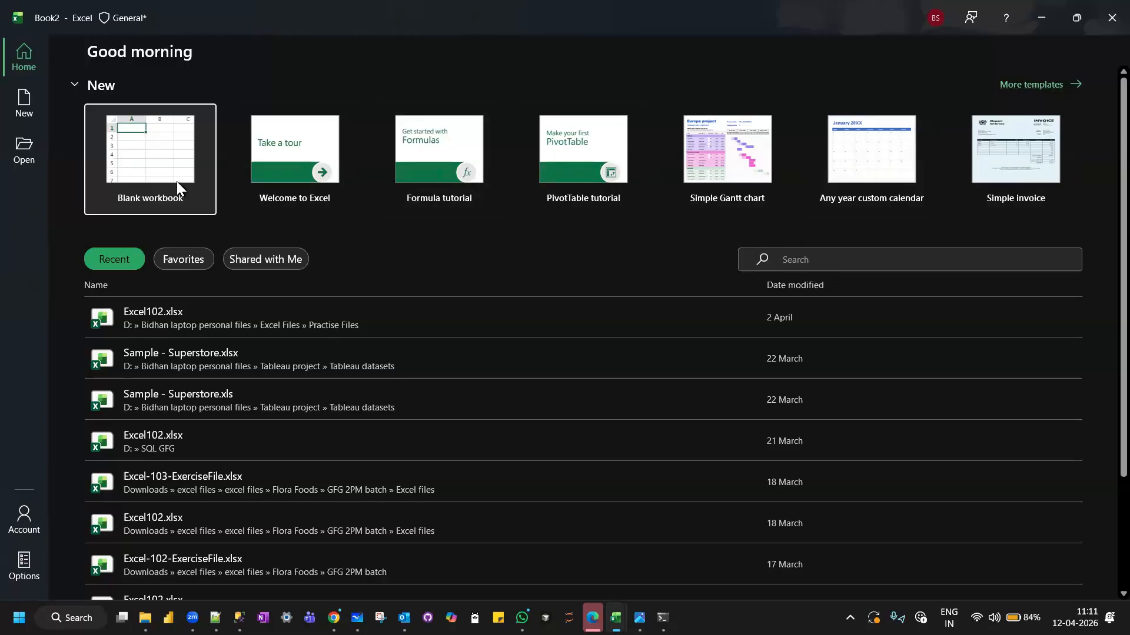
{"action": "left_click", "coordinate": [156, 172]}
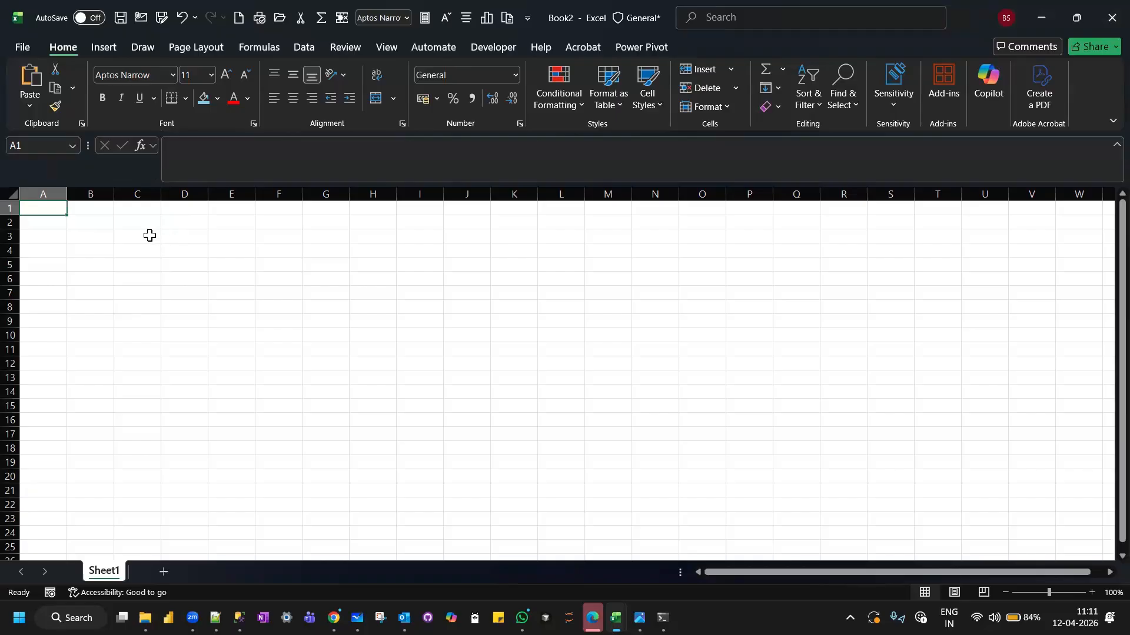
{"action": "left_click", "coordinate": [48, 223]}
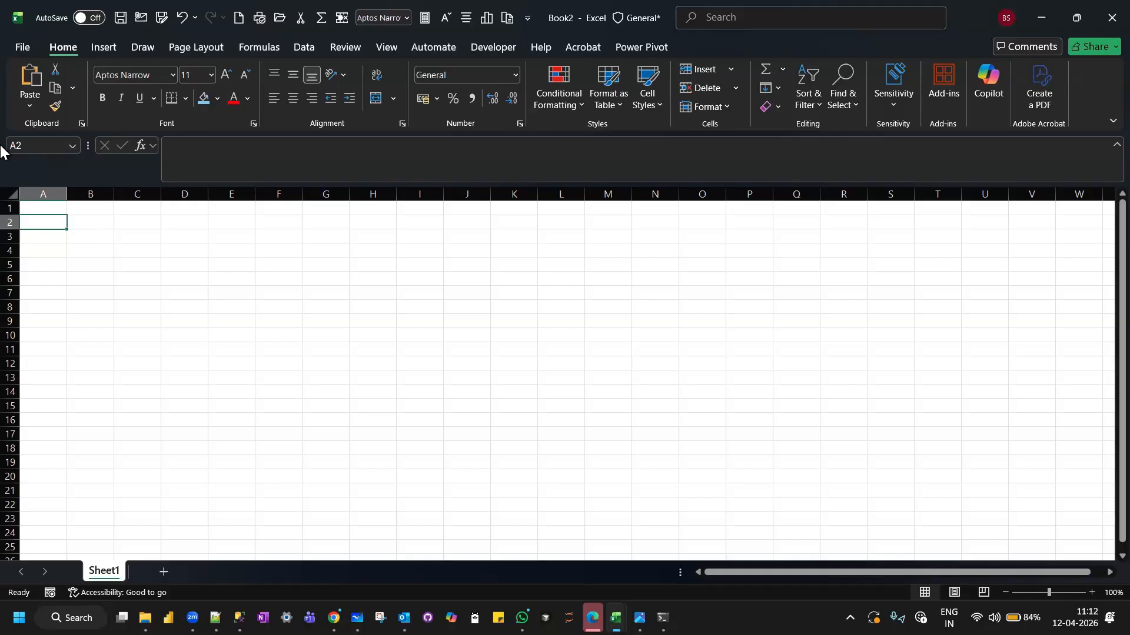
{"action": "left_click", "coordinate": [490, 65]}
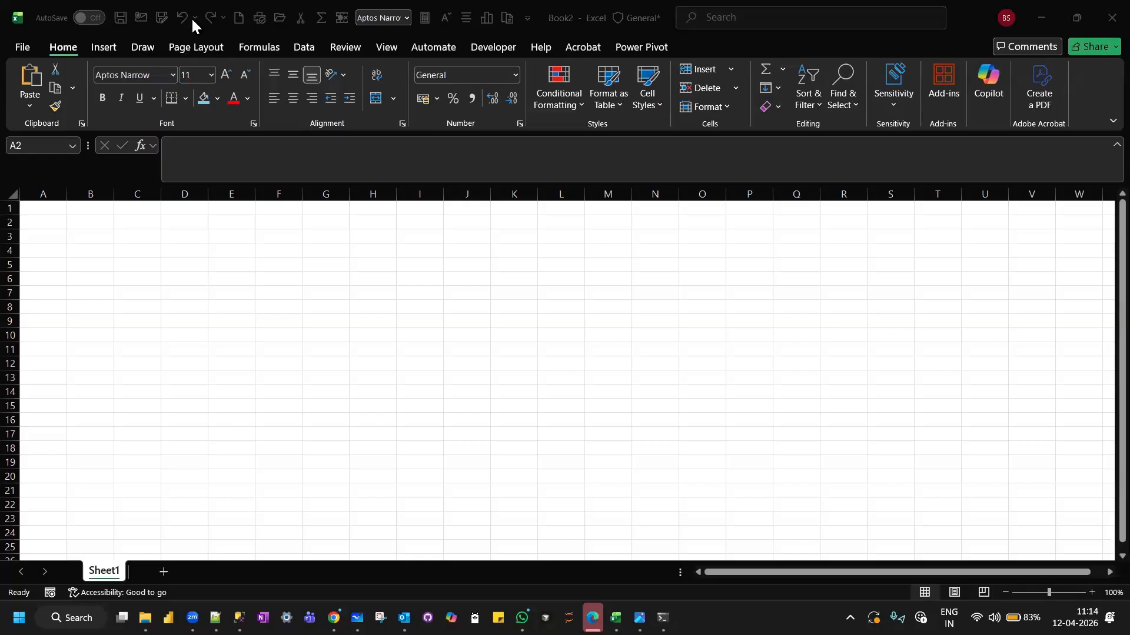
{"action": "left_click", "coordinate": [21, 52]}
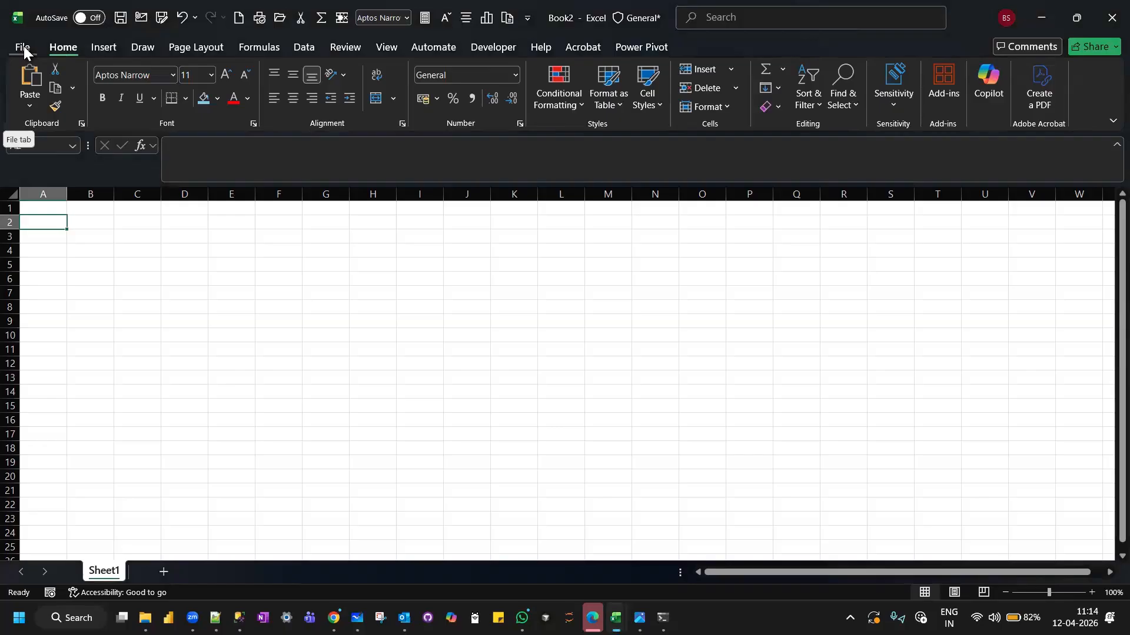
{"action": "left_click", "coordinate": [23, 48]}
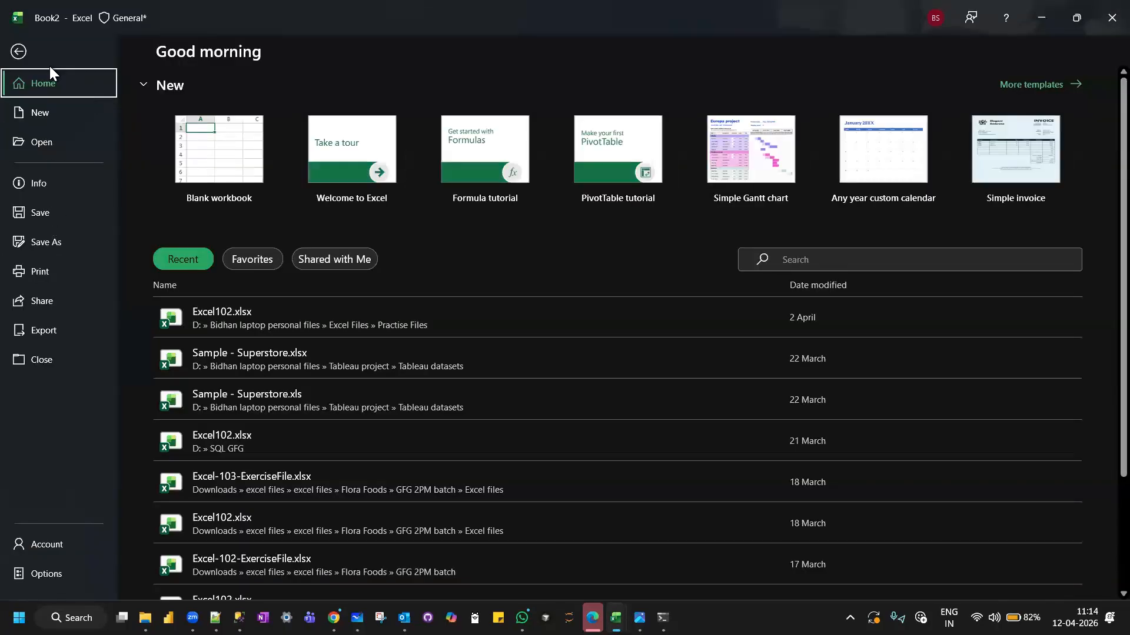
{"action": "left_click", "coordinate": [19, 51]}
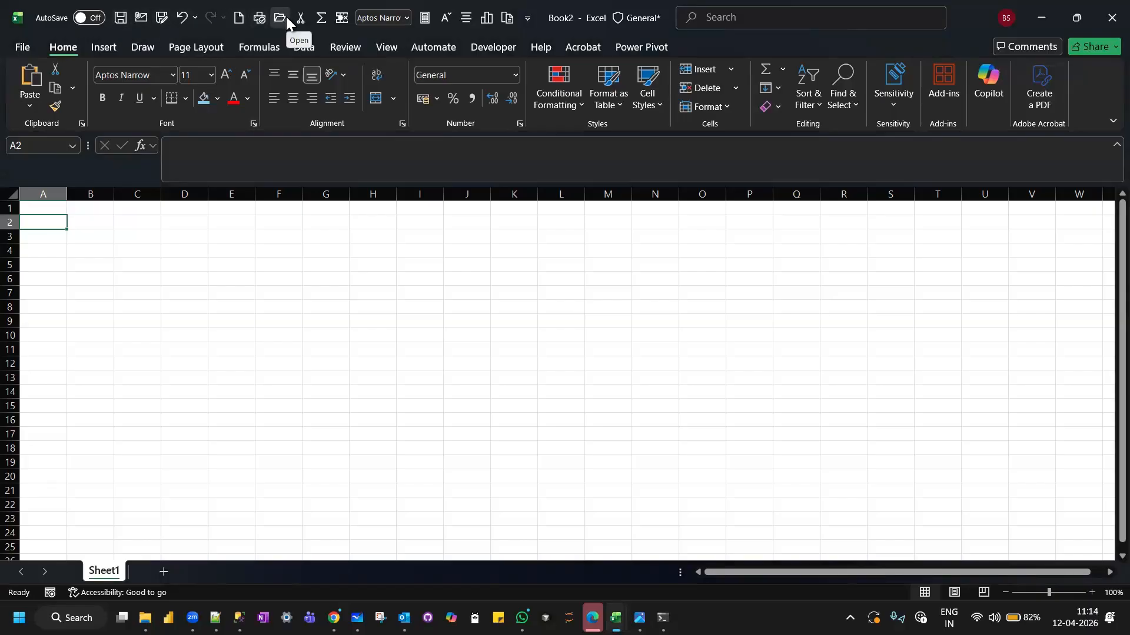
Add the Borders command to the Quick Access Toolbar in the Excel options.
{"action": "left_click", "coordinate": [22, 49]}
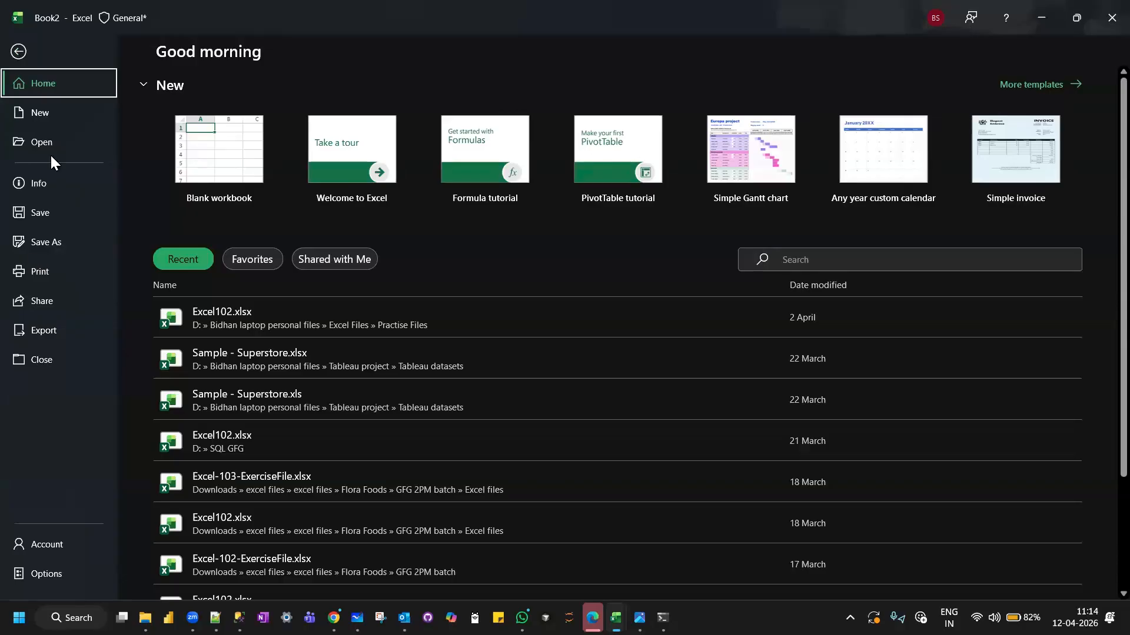
{"action": "left_click", "coordinate": [52, 577]}
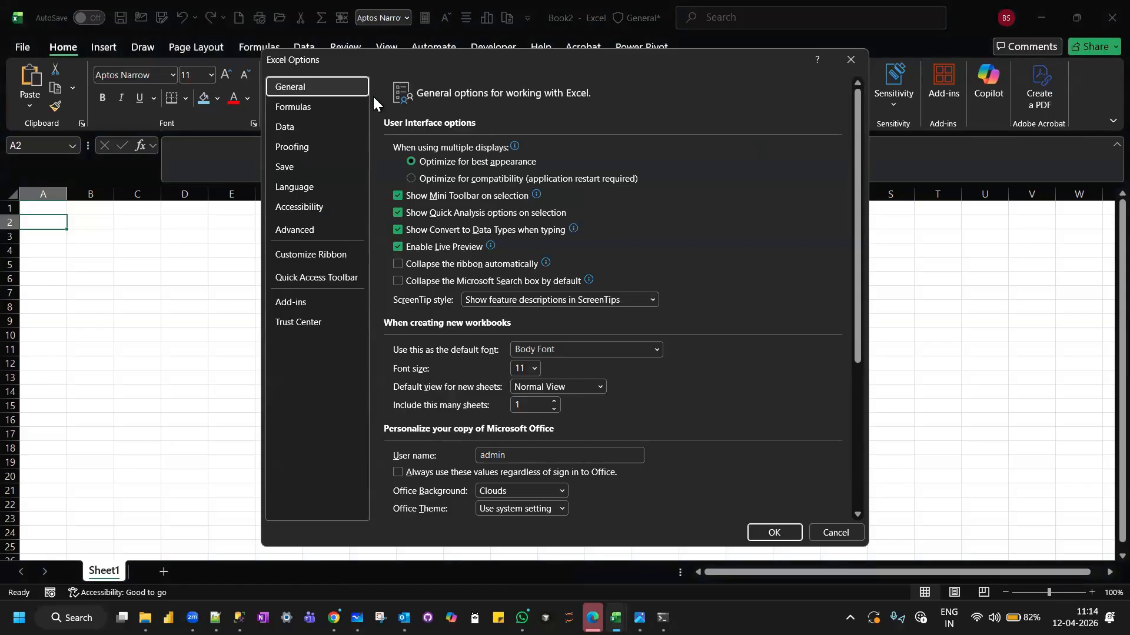
{"action": "left_click", "coordinate": [306, 280]}
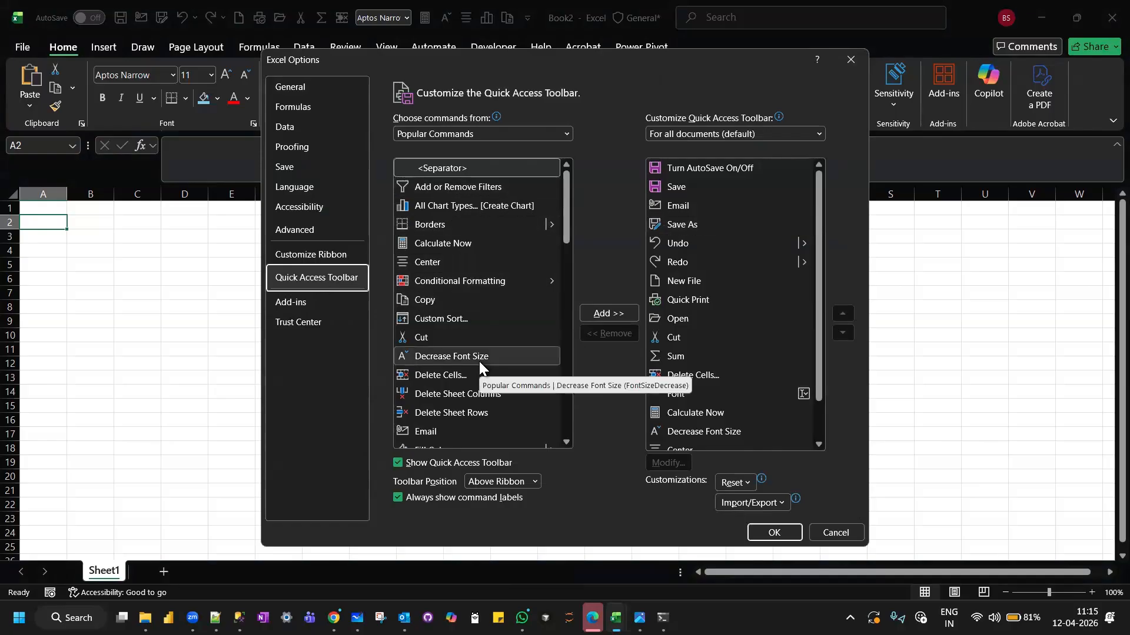
{"action": "scroll", "coordinate": [478, 244], "scroll_direction": "down", "scroll_amount": 3}
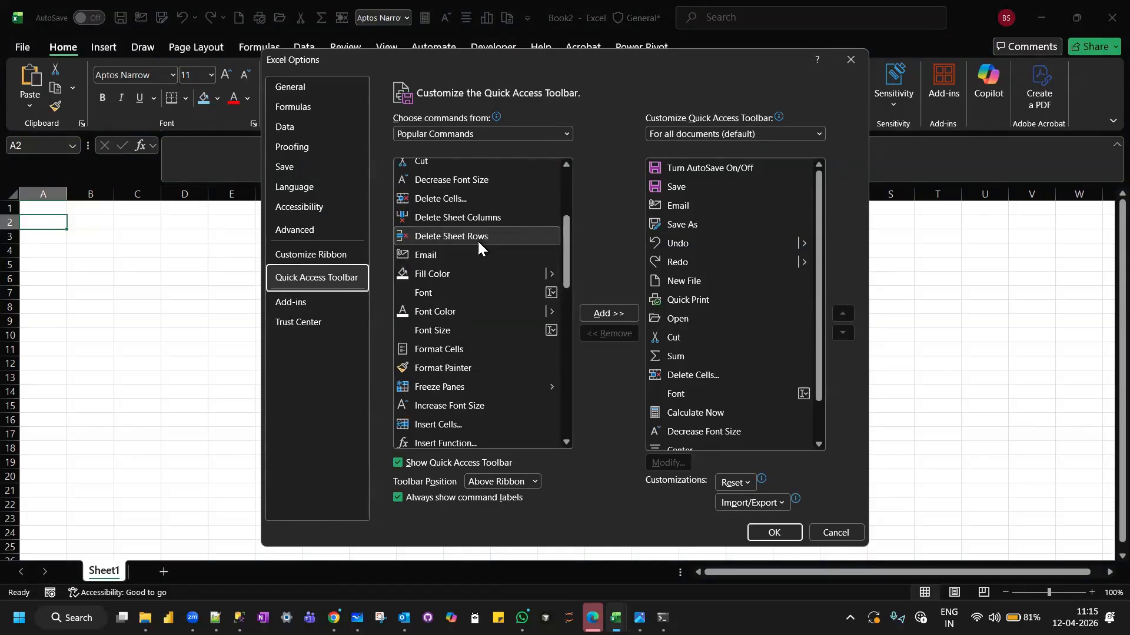
{"action": "scroll", "coordinate": [478, 243], "scroll_direction": "up", "scroll_amount": 3}
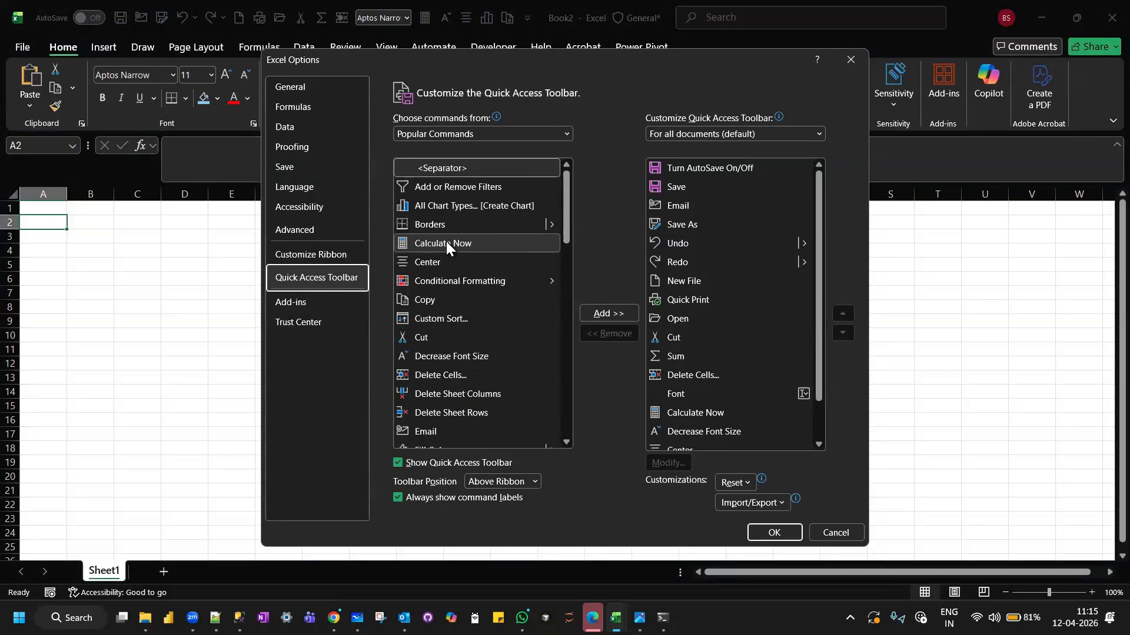
{"action": "left_click", "coordinate": [447, 221]}
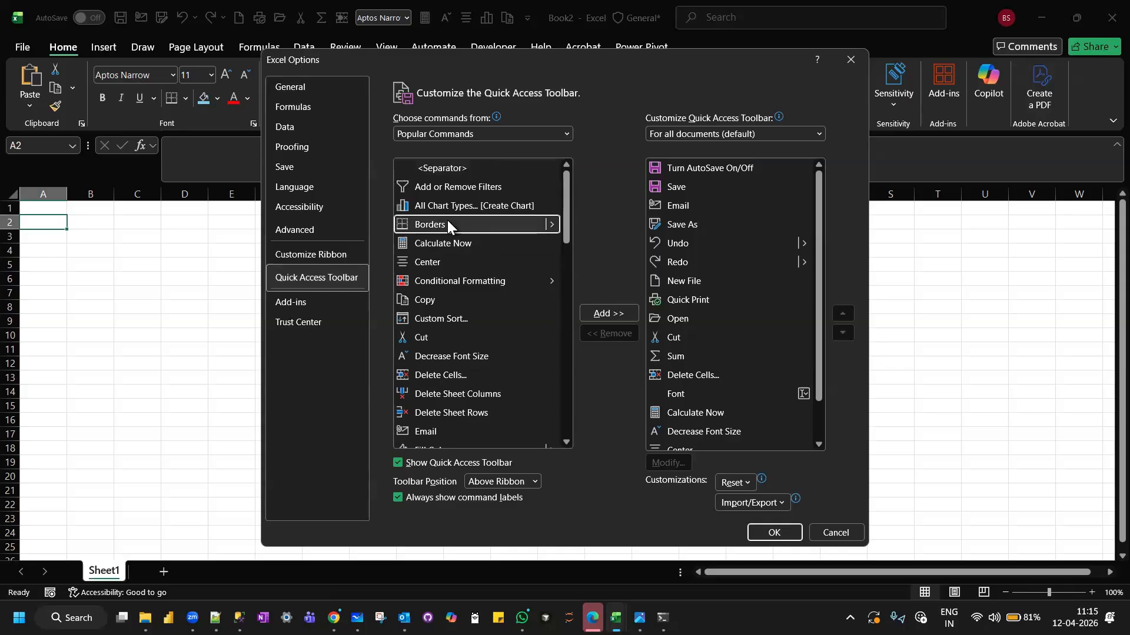
{"action": "left_click", "coordinate": [602, 313]}
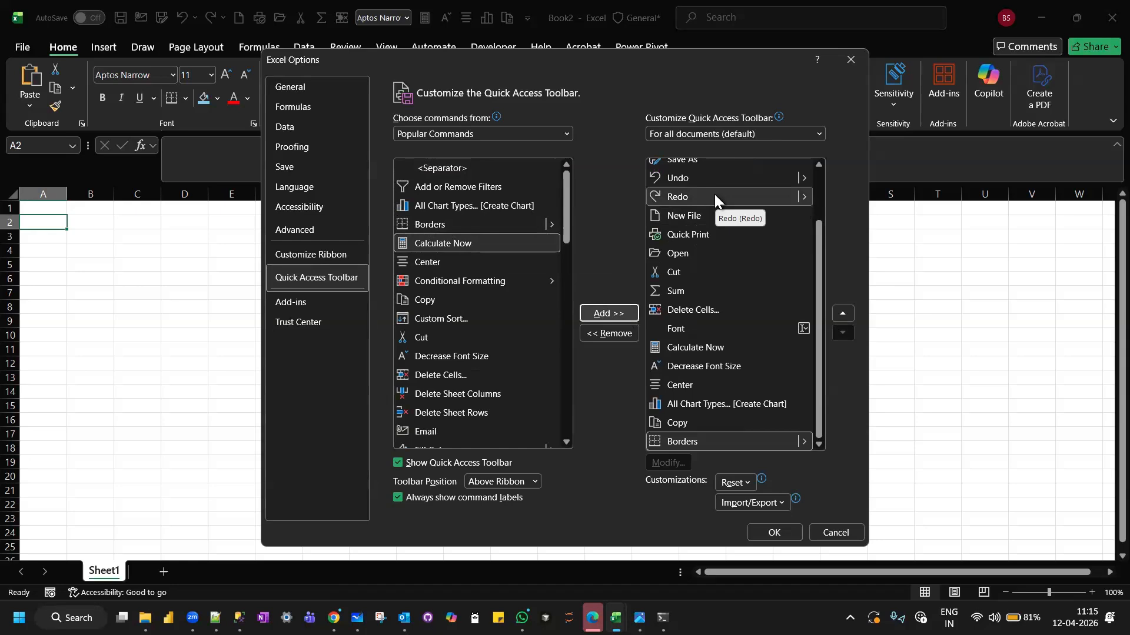
Examine the command categories and the popular commands available for the Quick Access Toolbar.
{"action": "left_click", "coordinate": [567, 132]}
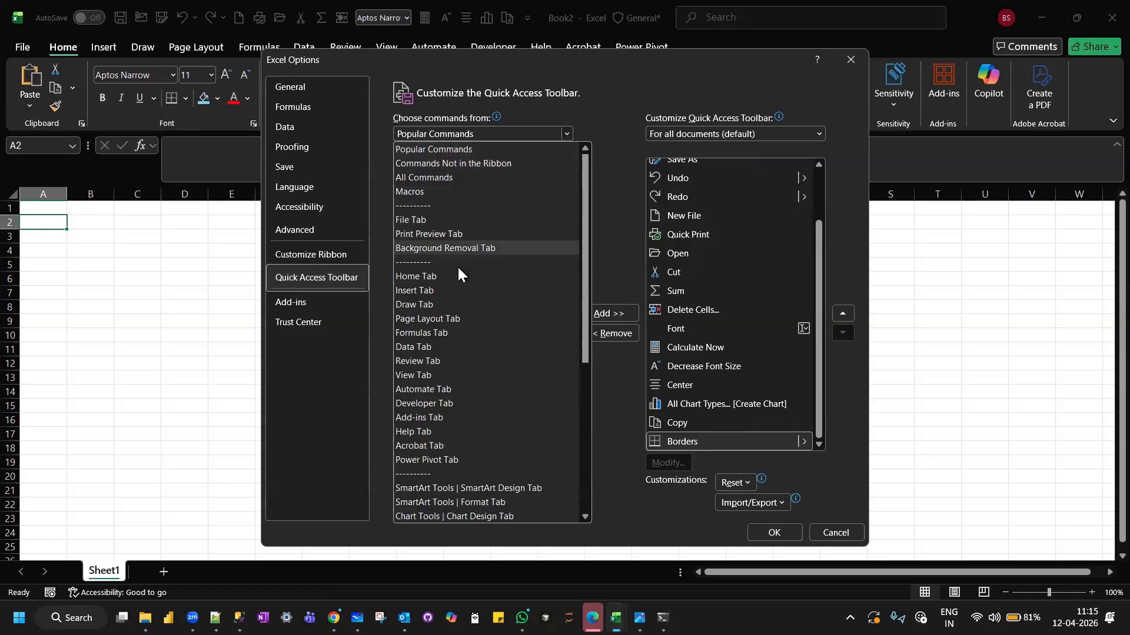
{"action": "left_click", "coordinate": [619, 90]}
{"action": "scroll", "coordinate": [447, 337], "scroll_direction": "down", "scroll_amount": 9}
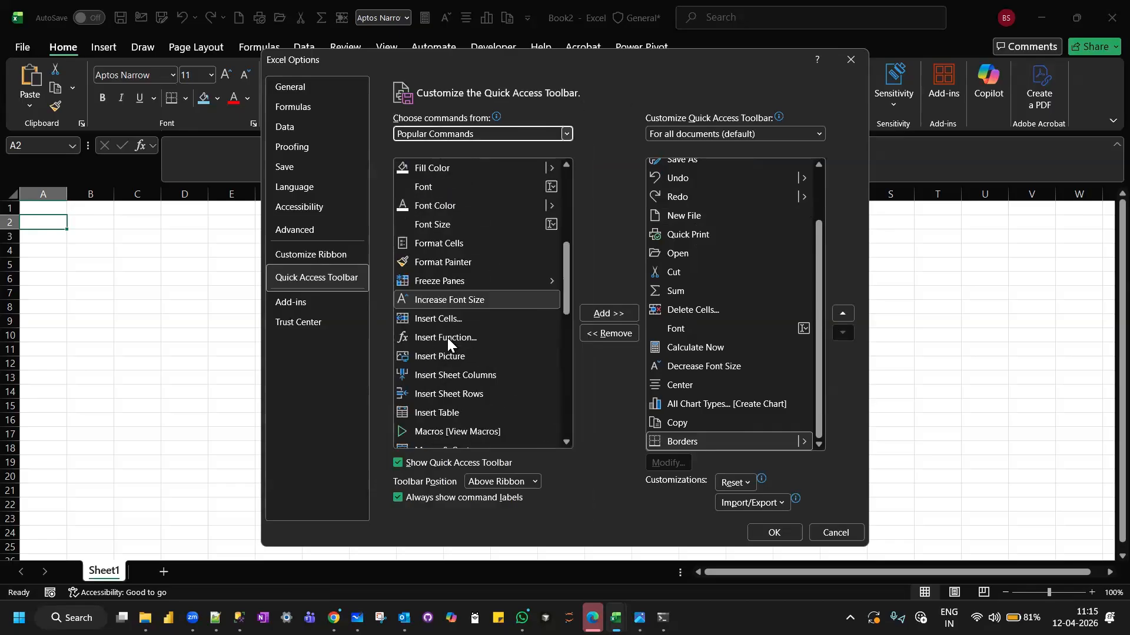
{"action": "scroll", "coordinate": [447, 338], "scroll_direction": "down", "scroll_amount": 4}
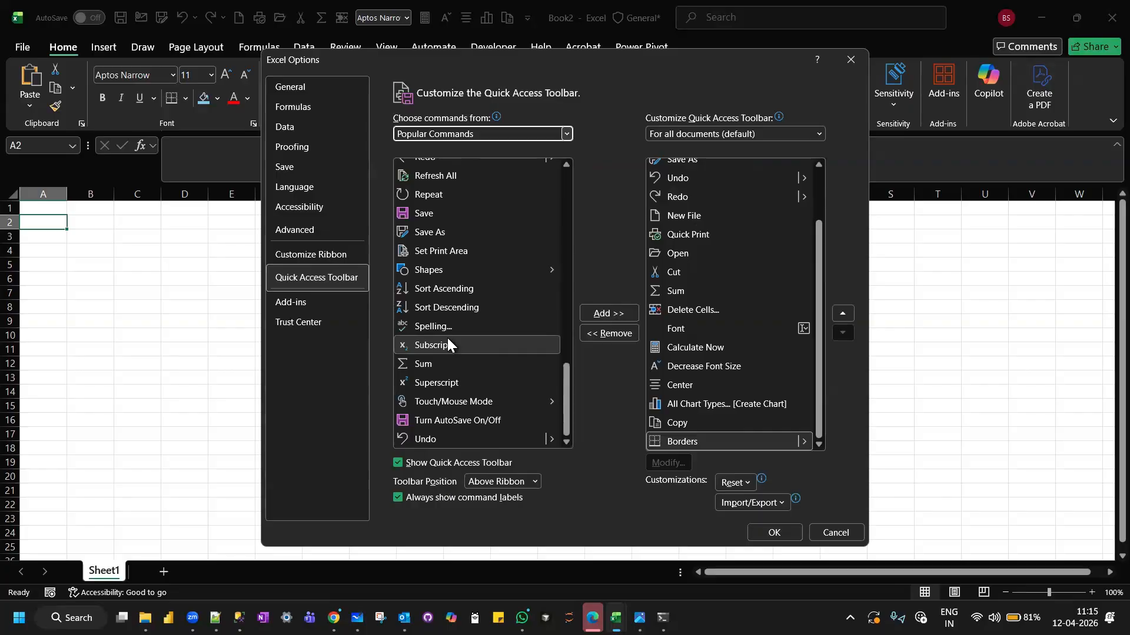
{"action": "scroll", "coordinate": [447, 338], "scroll_direction": "up", "scroll_amount": 12}
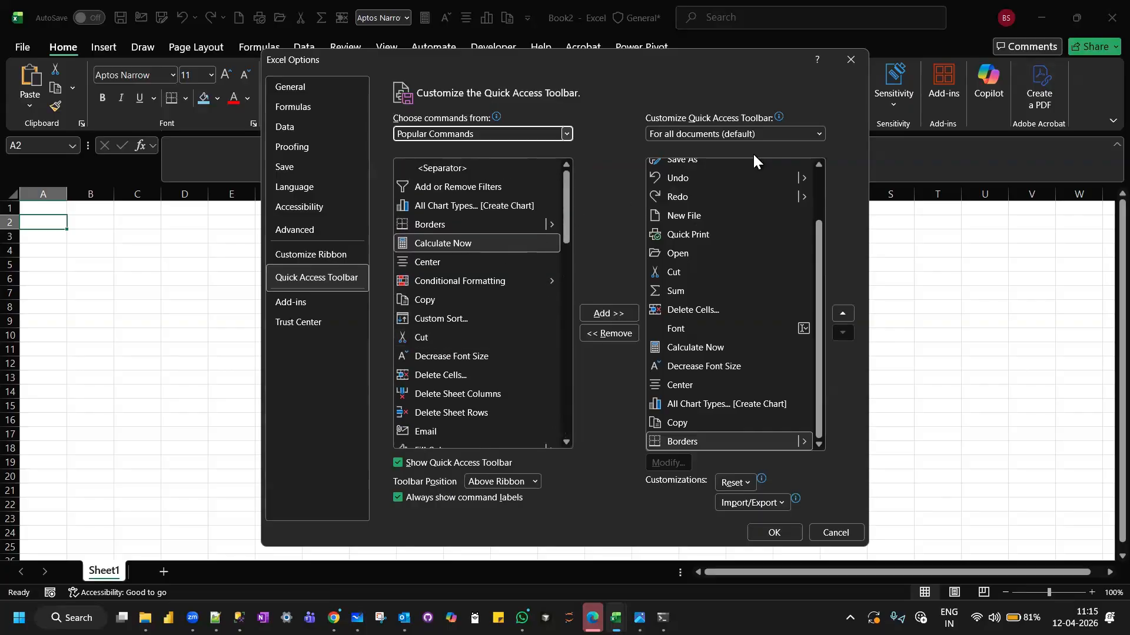
Set the Quick Access Toolbar customization to apply to all documents (default) and accept the options.
{"action": "left_click", "coordinate": [814, 133]}
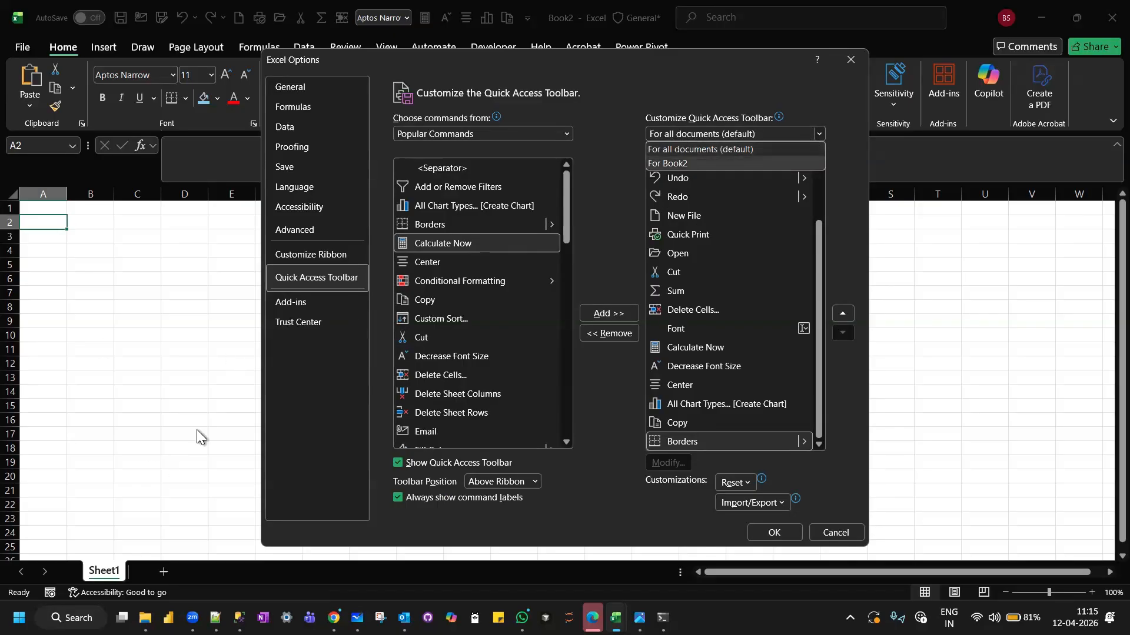
{"action": "left_click", "coordinate": [712, 150]}
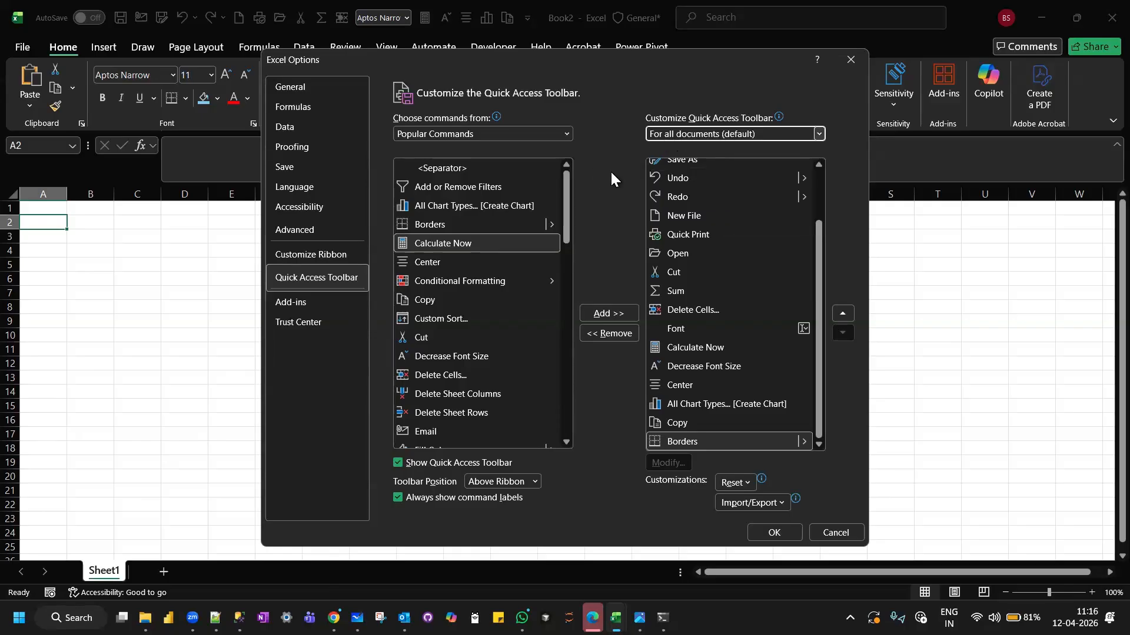
{"action": "scroll", "coordinate": [693, 227], "scroll_direction": "up", "scroll_amount": 2}
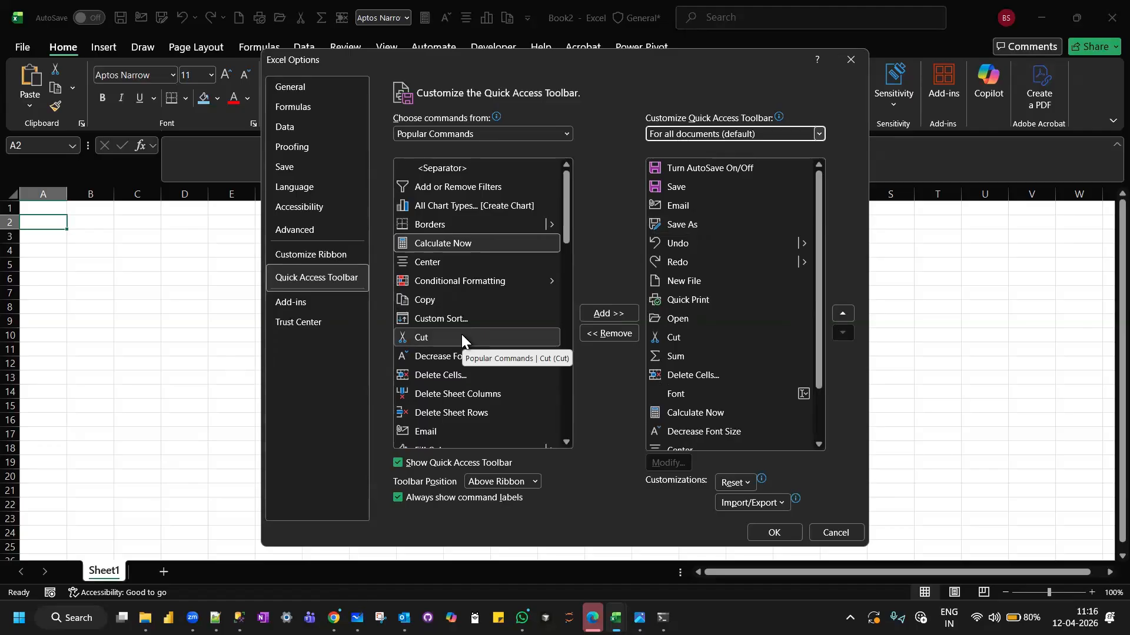
{"action": "scroll", "coordinate": [461, 337], "scroll_direction": "down", "scroll_amount": 2}
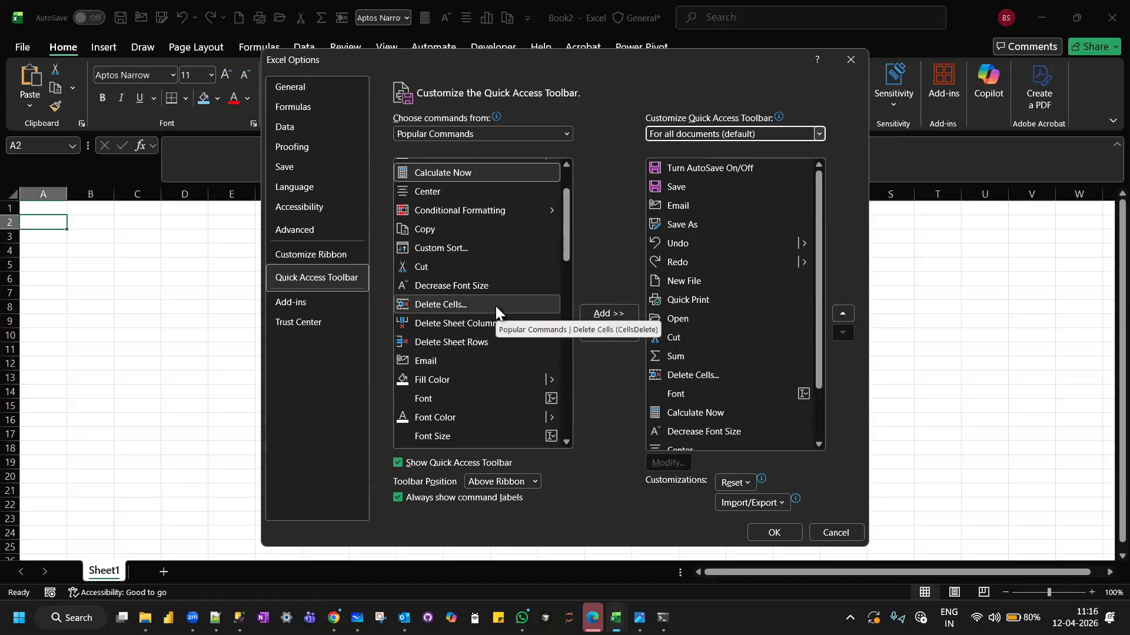
{"action": "scroll", "coordinate": [495, 306], "scroll_direction": "up", "scroll_amount": 2}
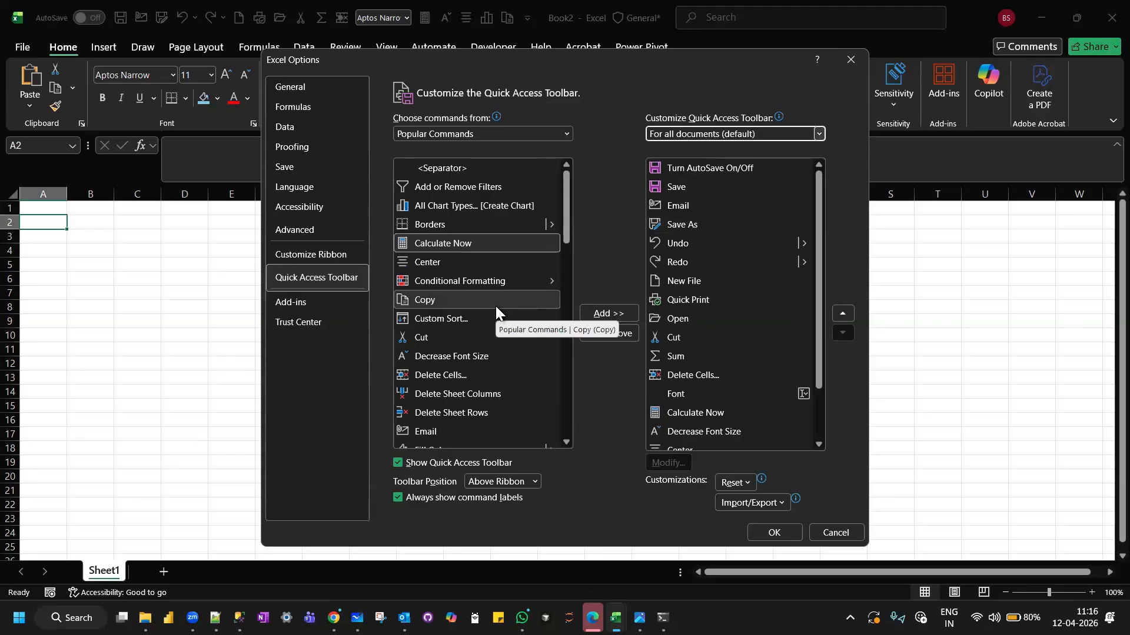
{"action": "scroll", "coordinate": [496, 306], "scroll_direction": "down", "scroll_amount": 9}
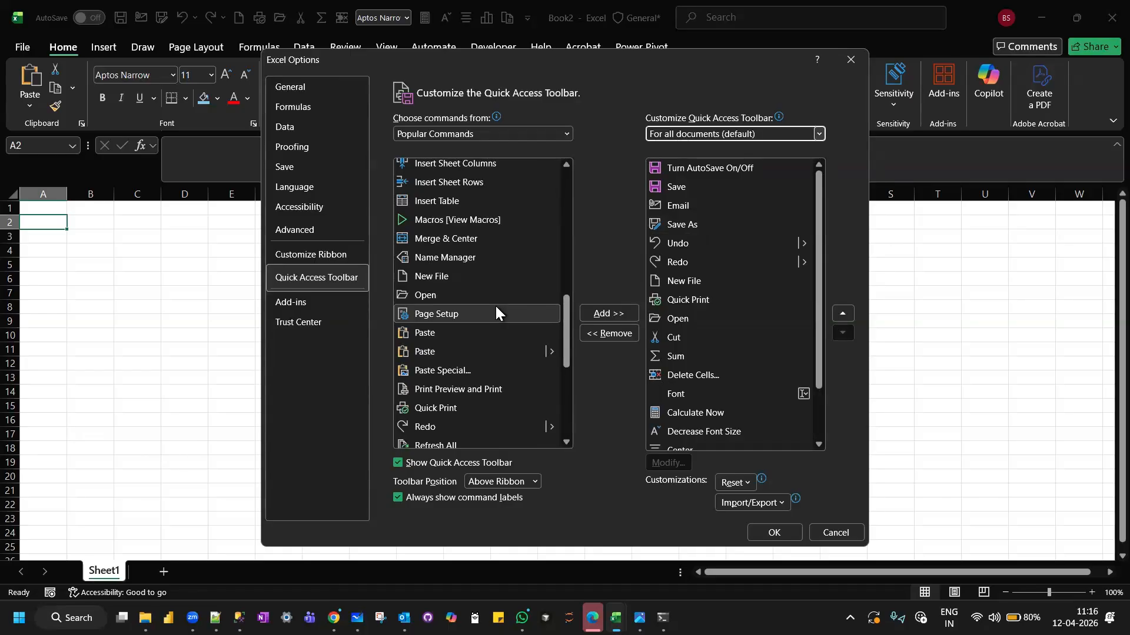
{"action": "scroll", "coordinate": [495, 307], "scroll_direction": "down", "scroll_amount": 3}
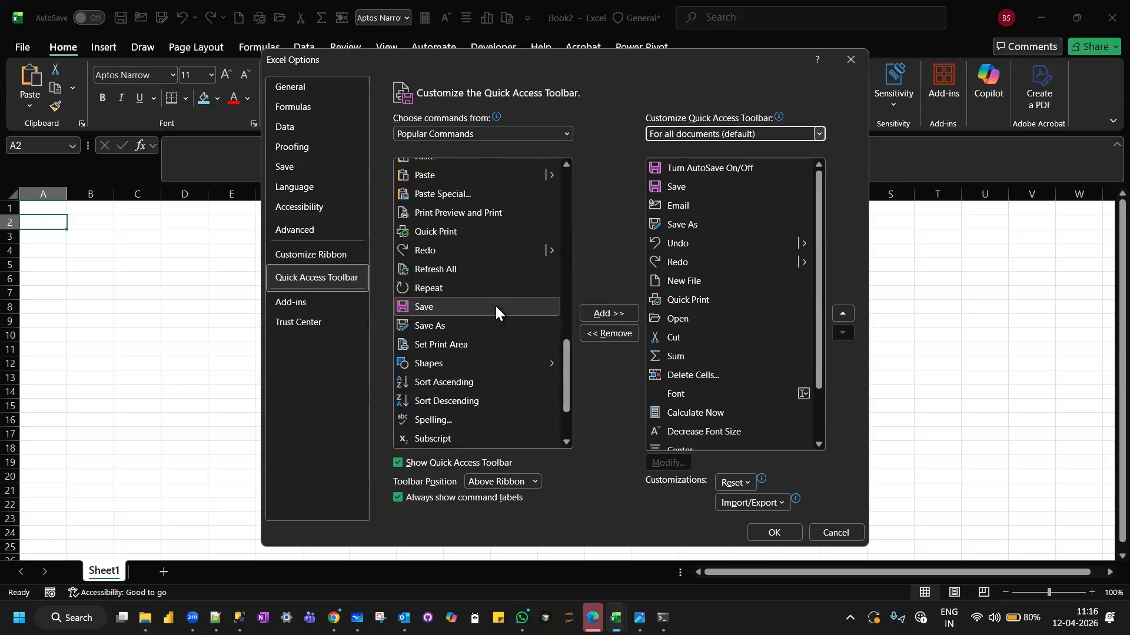
{"action": "scroll", "coordinate": [495, 307], "scroll_direction": "down", "scroll_amount": 2}
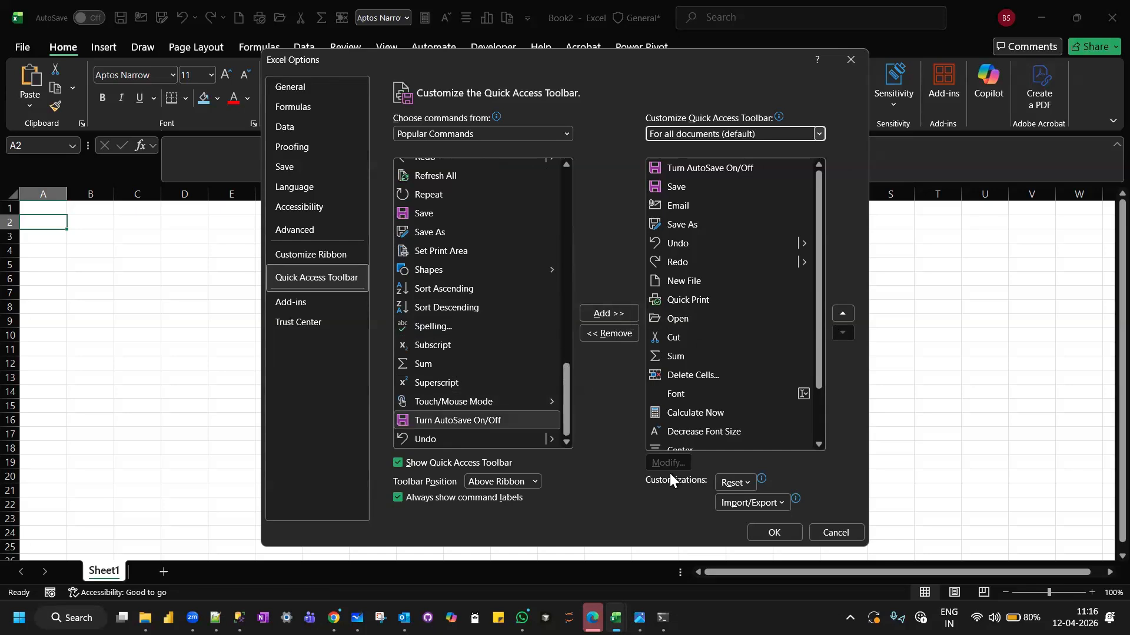
{"action": "left_click", "coordinate": [792, 527]}
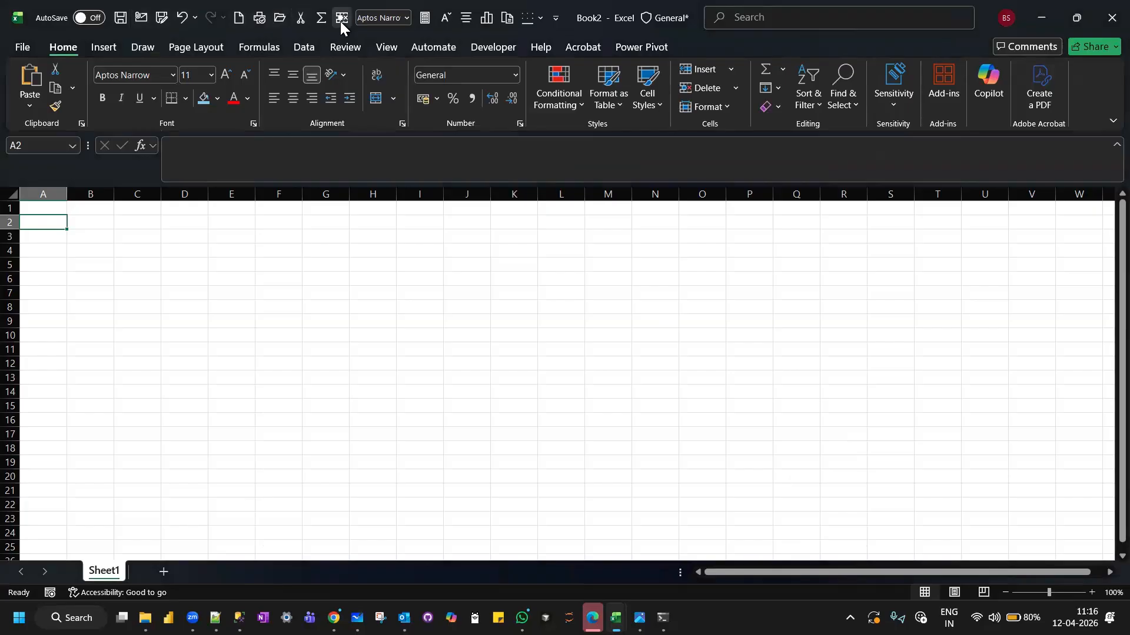
Examine the border choices and the font list offered by the Quick Access Toolbar, then select cell A1.
{"action": "left_click", "coordinate": [541, 20]}
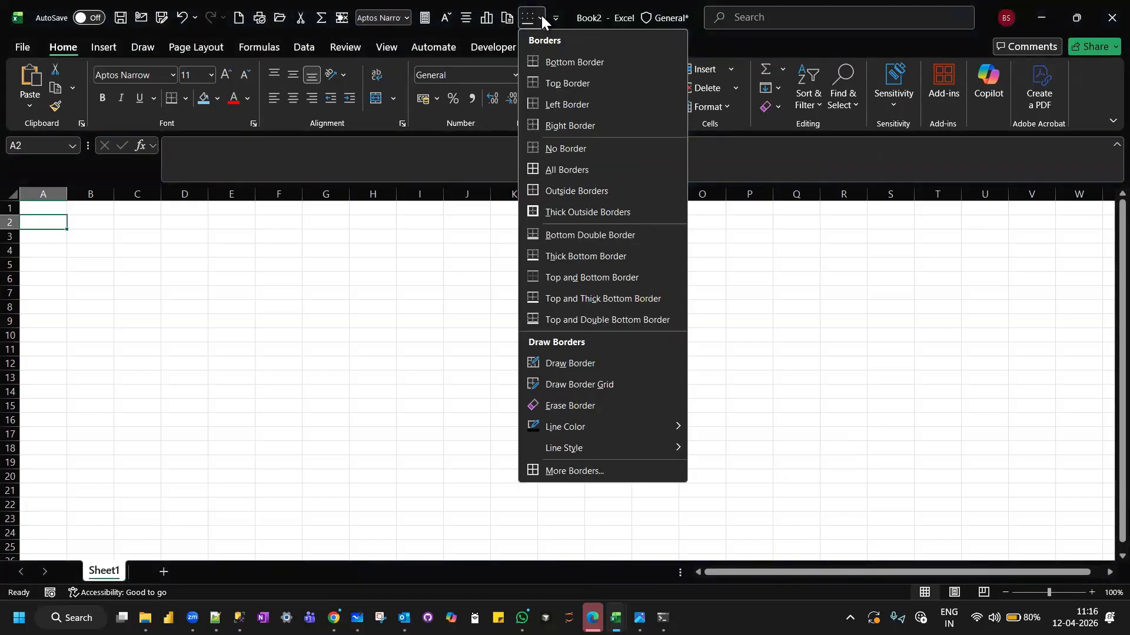
{"action": "left_click", "coordinate": [403, 20]}
{"action": "left_click", "coordinate": [405, 18]}
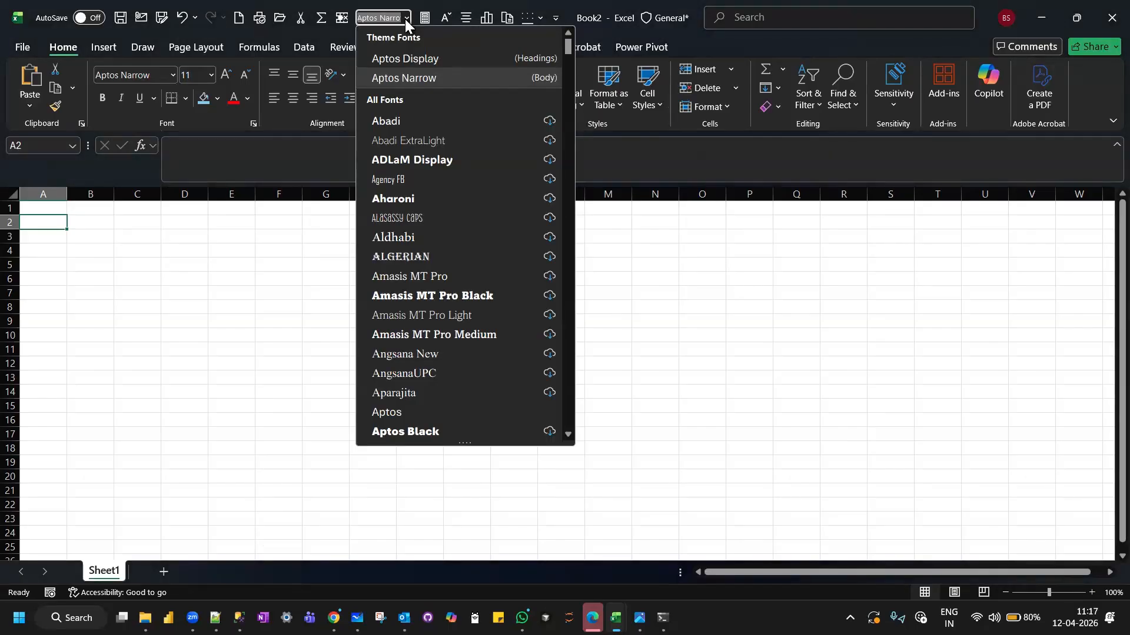
{"action": "scroll", "coordinate": [503, 229], "scroll_direction": "down", "scroll_amount": 7}
{"action": "scroll", "coordinate": [504, 230], "scroll_direction": "down", "scroll_amount": 20}
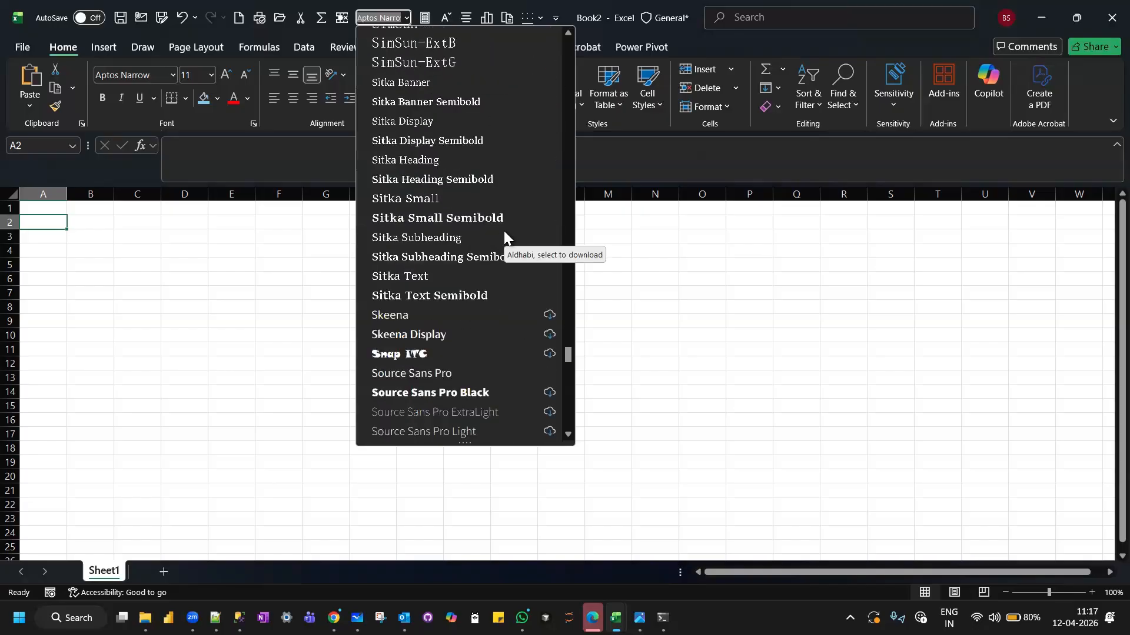
{"action": "scroll", "coordinate": [504, 230], "scroll_direction": "down", "scroll_amount": 20}
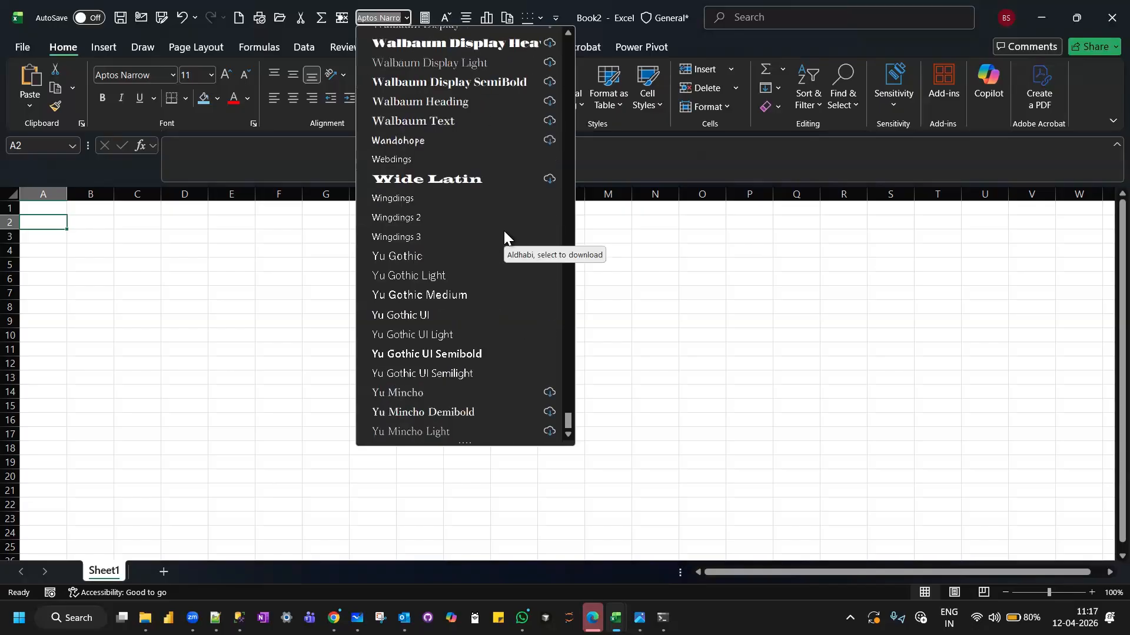
{"action": "left_click", "coordinate": [60, 209]}
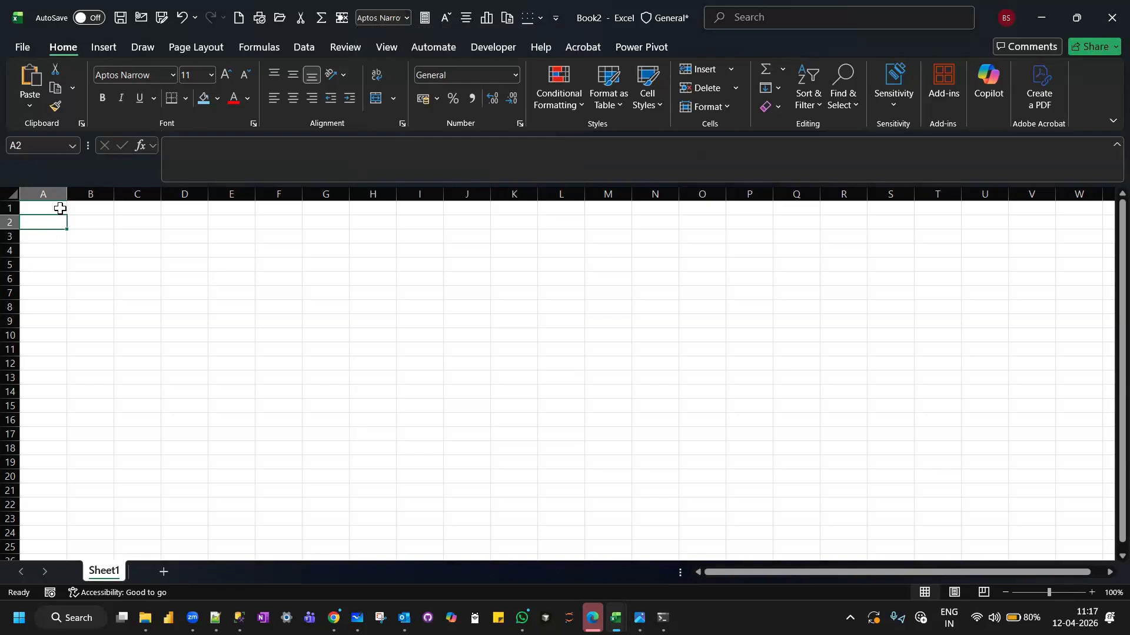
{"action": "left_click", "coordinate": [60, 208]}
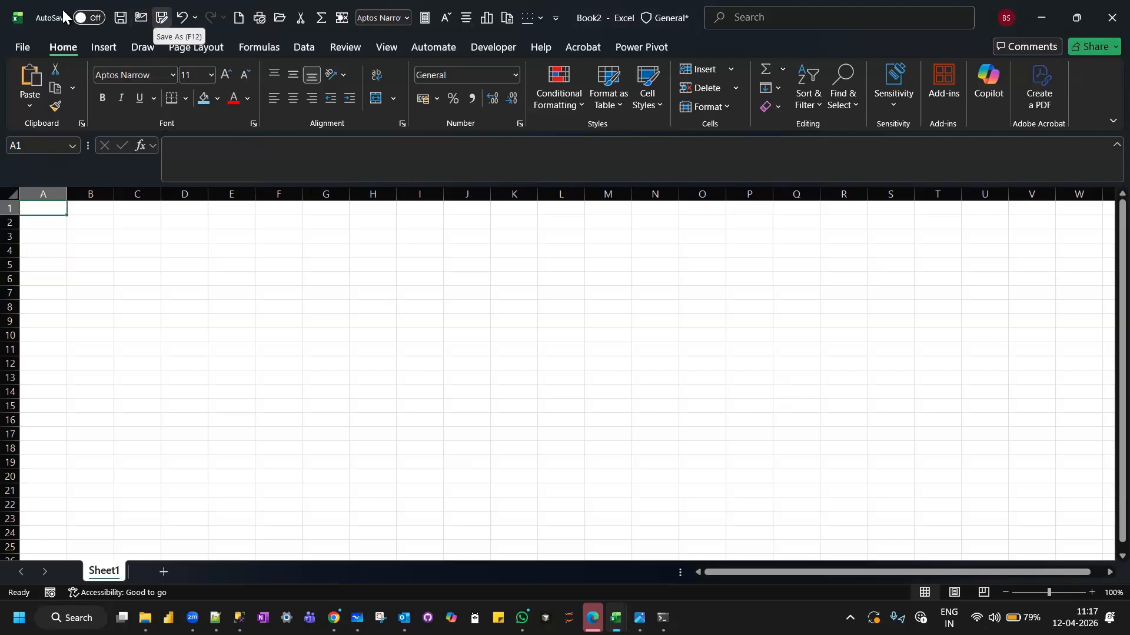
Add the popular Paste command without the arrow to the Quick Access Toolbar in the Excel options and accept.
{"action": "left_click", "coordinate": [21, 47]}
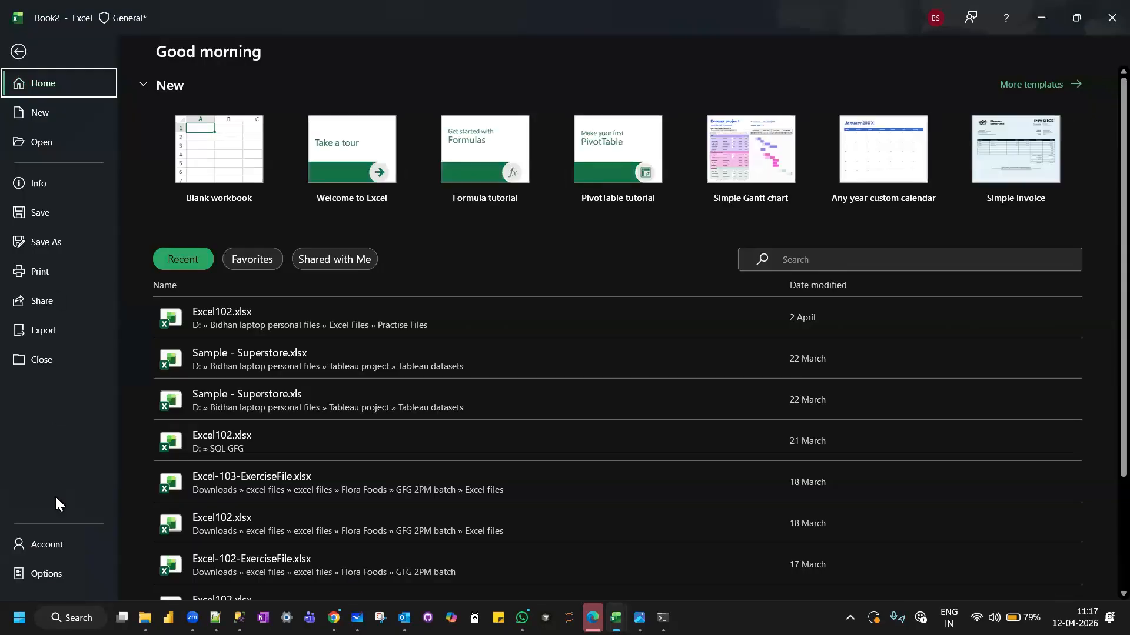
{"action": "left_click", "coordinate": [49, 574]}
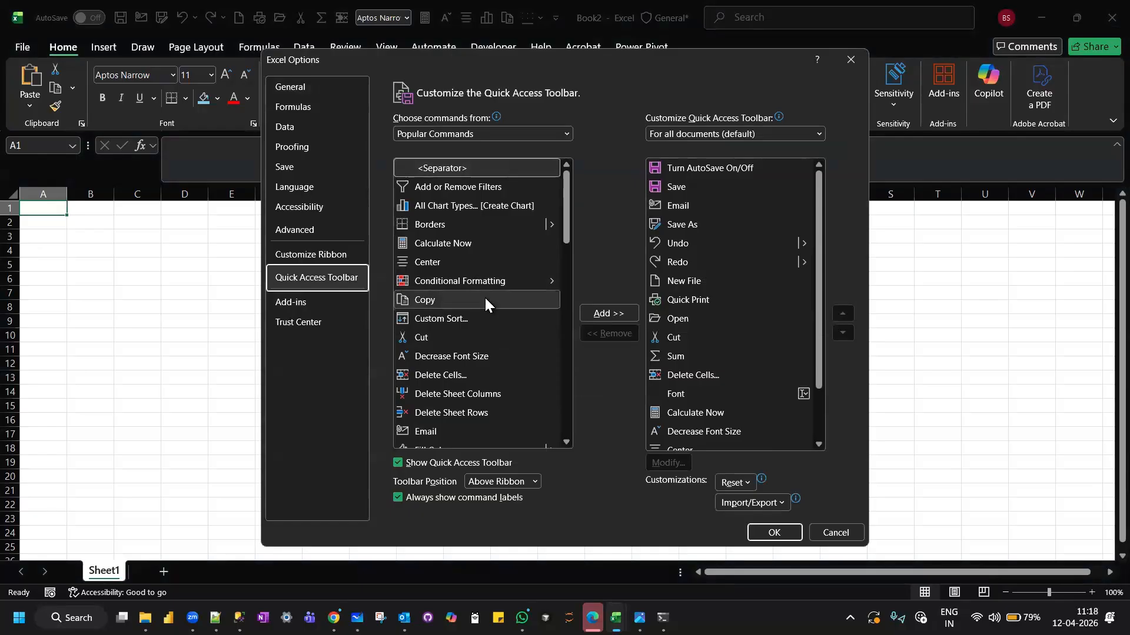
{"action": "scroll", "coordinate": [485, 300], "scroll_direction": "down", "scroll_amount": 4}
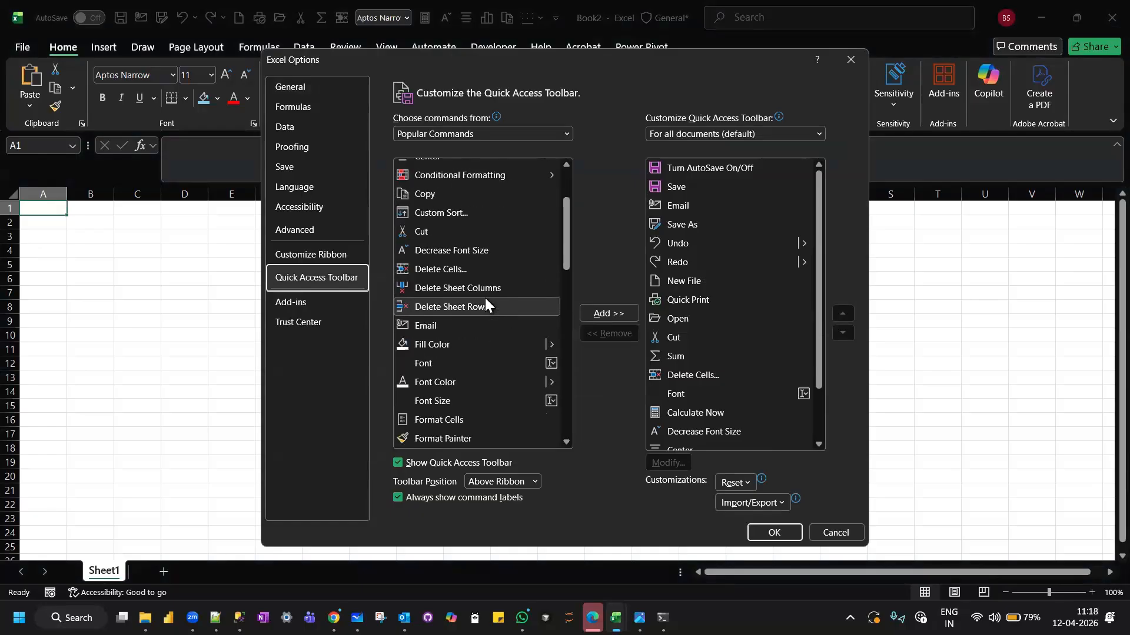
{"action": "scroll", "coordinate": [485, 295], "scroll_direction": "down", "scroll_amount": 1}
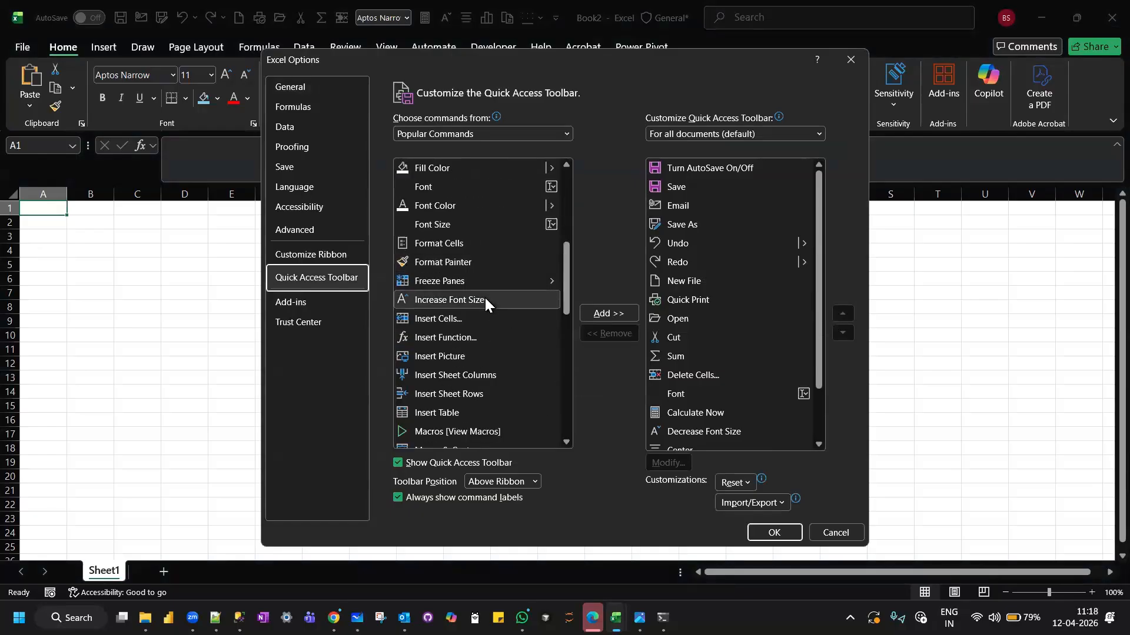
{"action": "scroll", "coordinate": [485, 295], "scroll_direction": "down", "scroll_amount": 2}
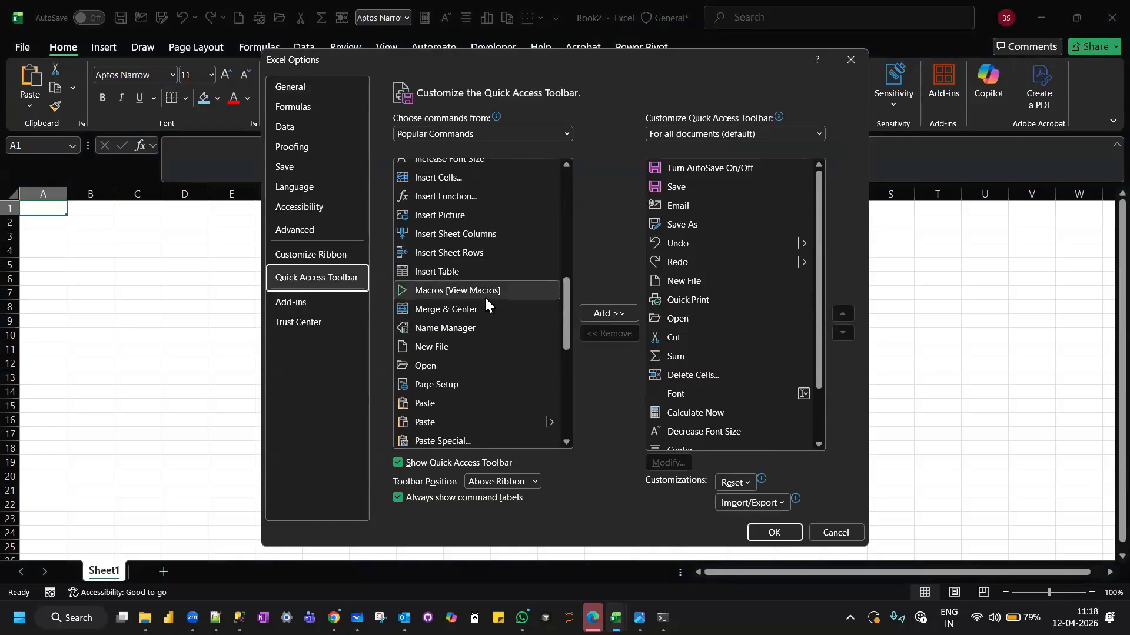
{"action": "left_click", "coordinate": [442, 402]}
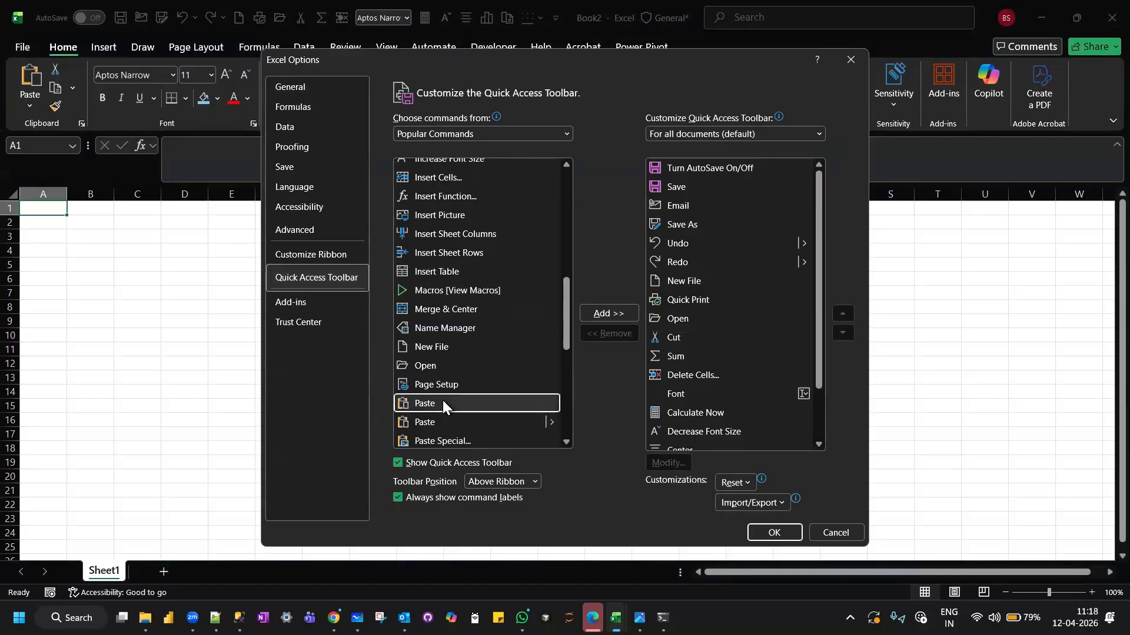
{"action": "left_click", "coordinate": [607, 313]}
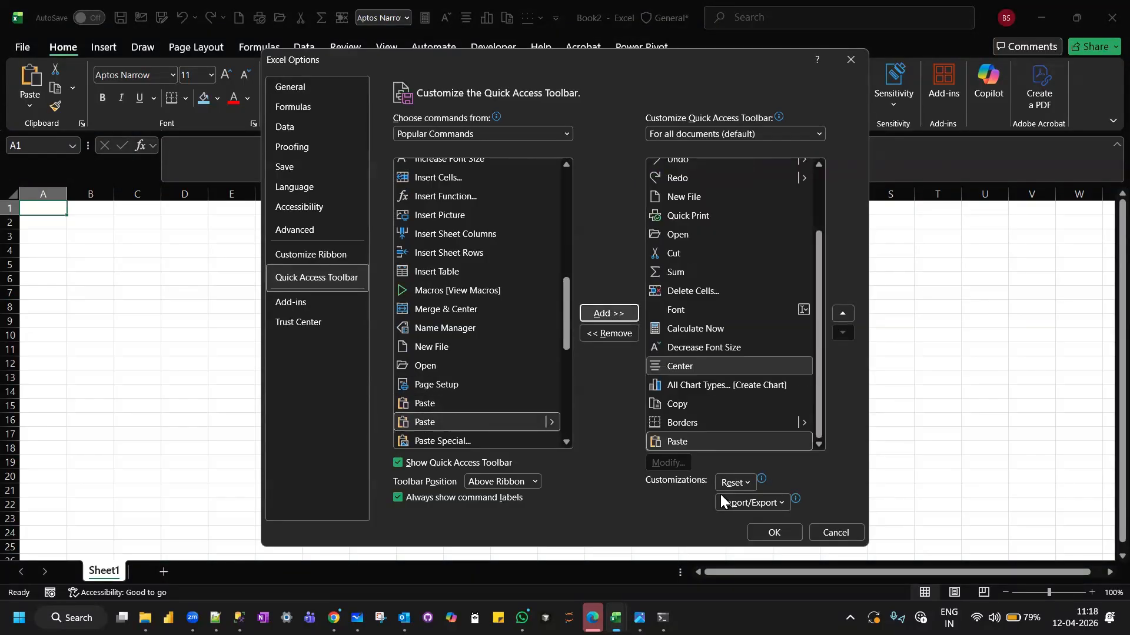
{"action": "left_click", "coordinate": [790, 533]}
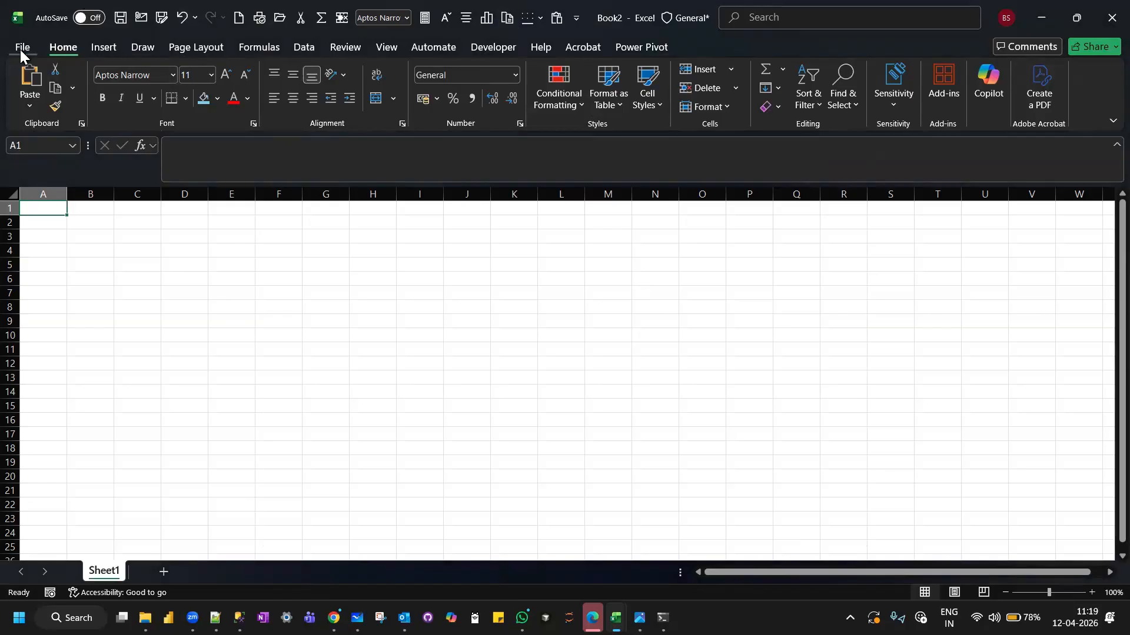
Examine the Insert, Draw, Formulas, Data and Review command sets of the ribbon, then return to the Home commands.
{"action": "left_click", "coordinate": [98, 46]}
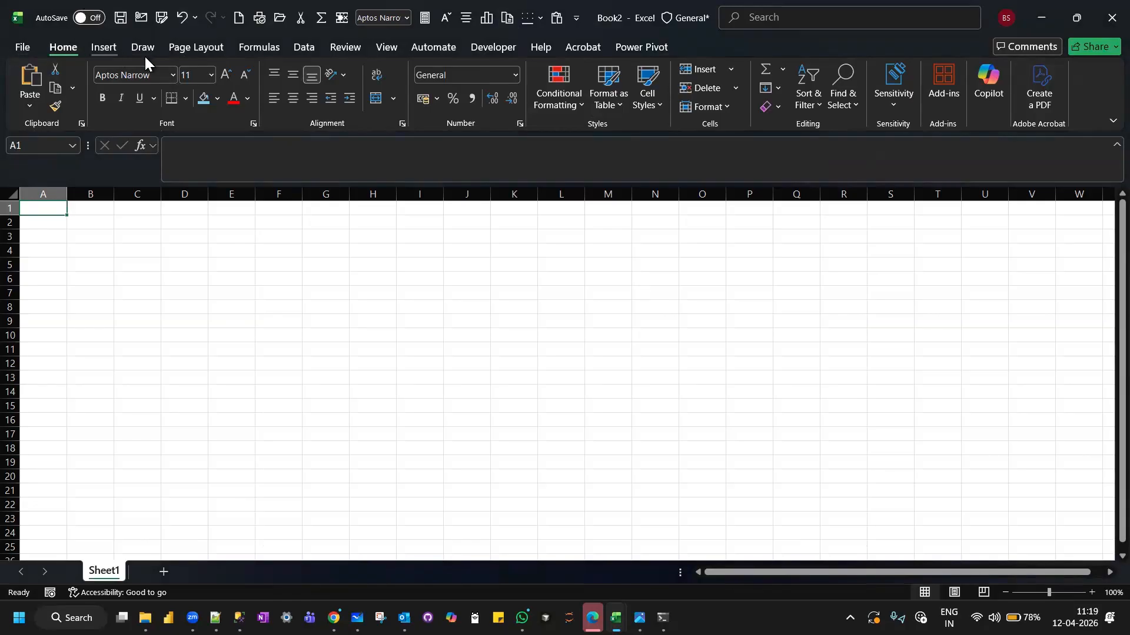
{"action": "left_click", "coordinate": [63, 47]}
{"action": "left_click", "coordinate": [112, 49]}
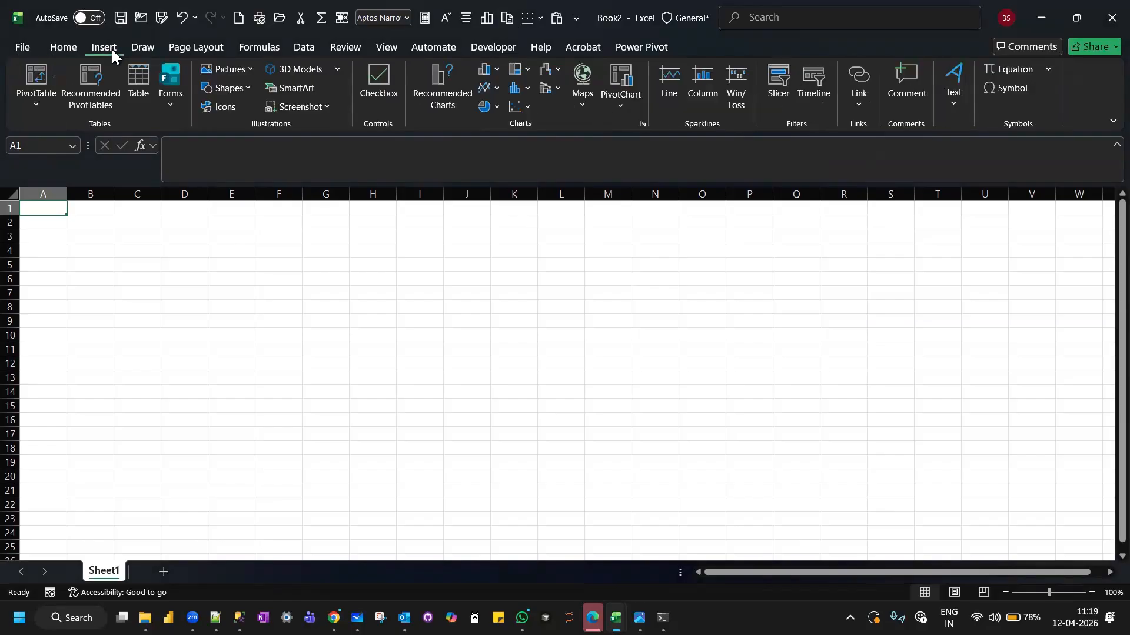
{"action": "left_click", "coordinate": [147, 49]}
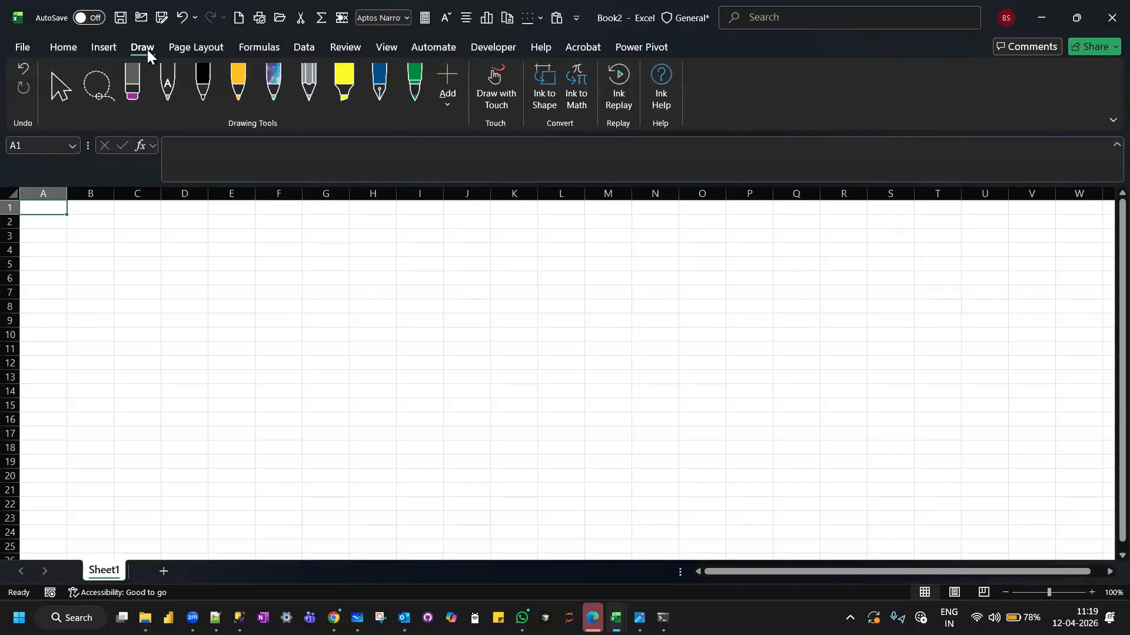
{"action": "left_click", "coordinate": [261, 51]}
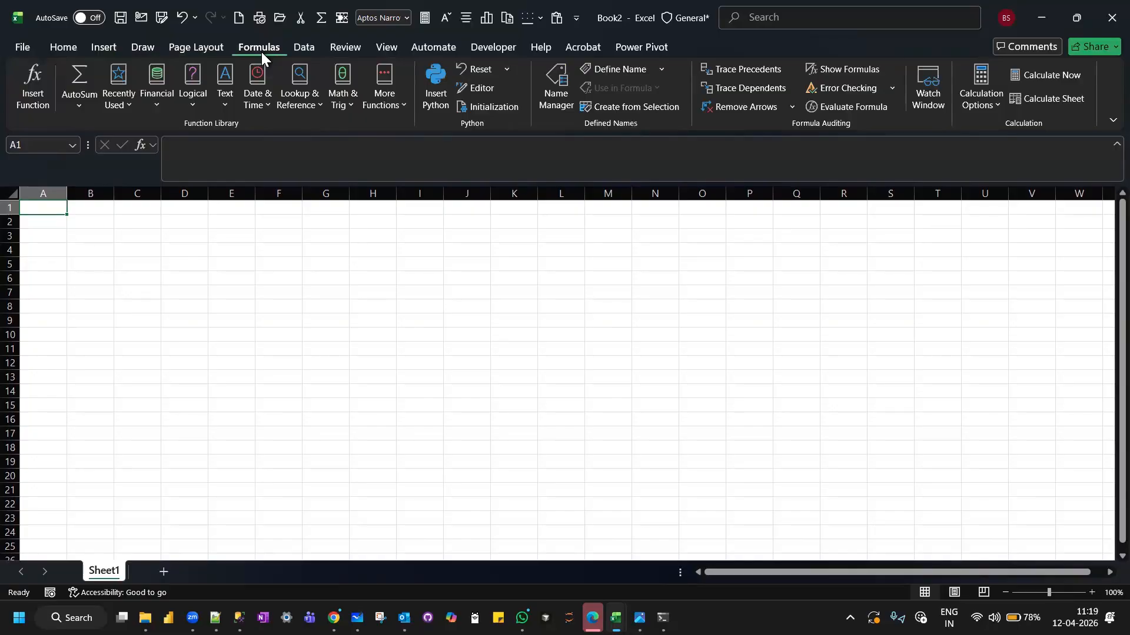
{"action": "left_click", "coordinate": [299, 46]}
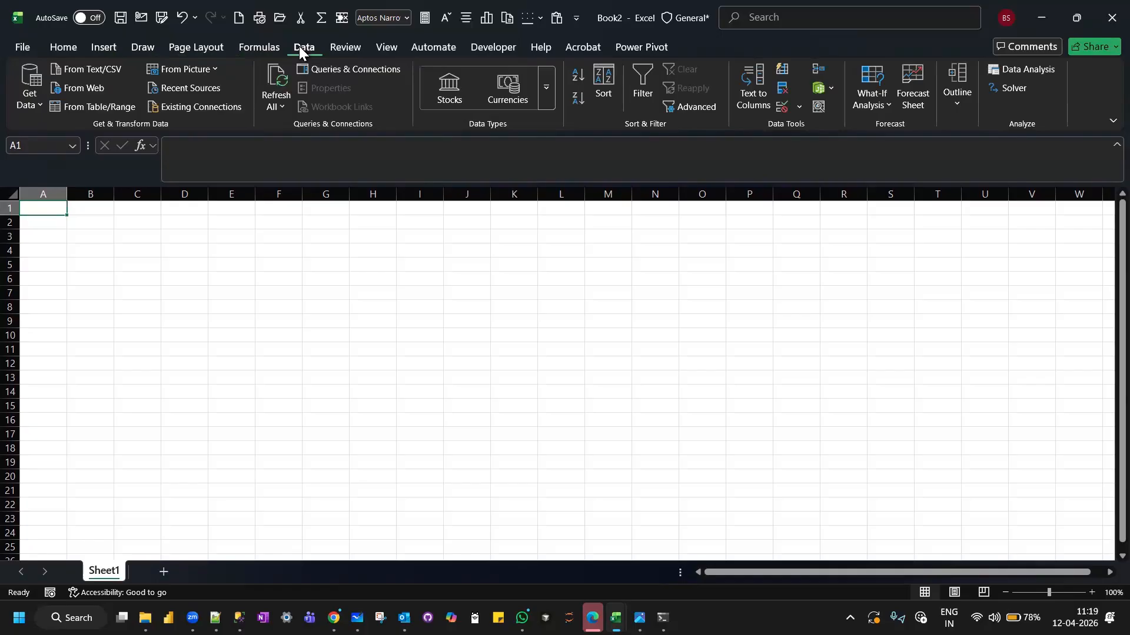
{"action": "left_click", "coordinate": [341, 47]}
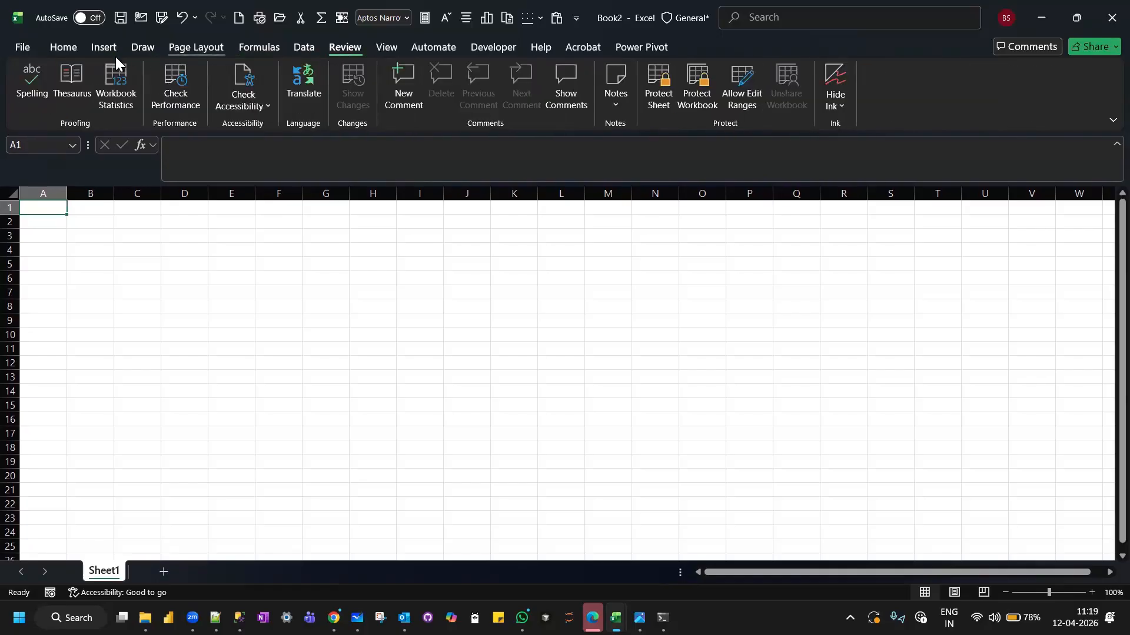
{"action": "left_click", "coordinate": [64, 47]}
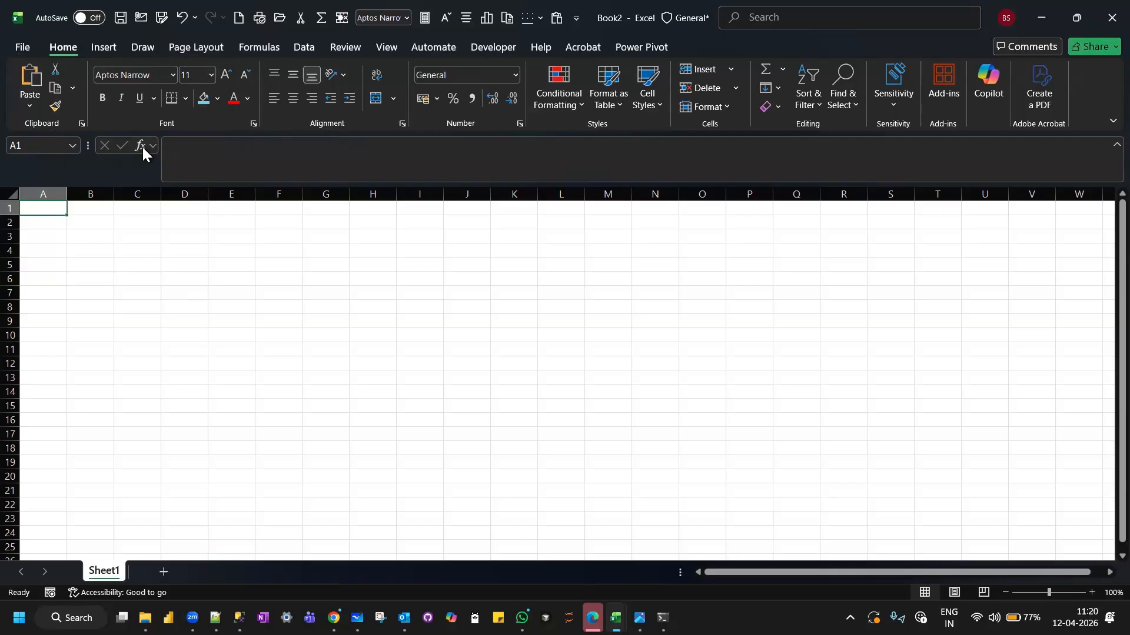
Examine the formula bar in edit mode for cells A1 and D10, then select cell D3.
{"action": "left_click", "coordinate": [215, 159]}
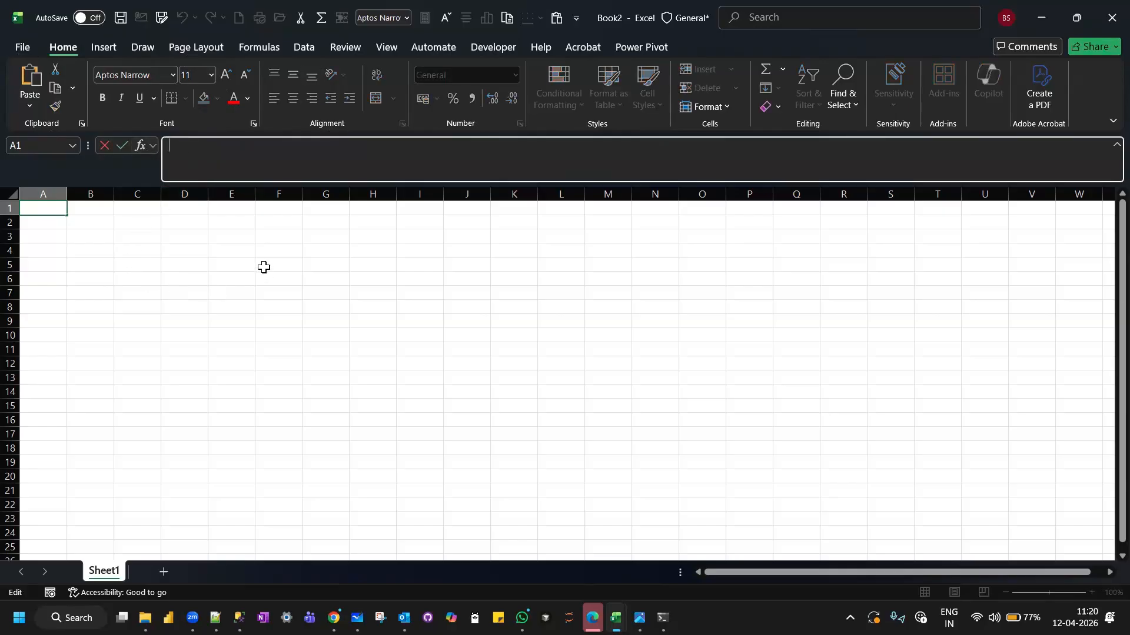
{"action": "left_click", "coordinate": [177, 337]}
{"action": "left_click", "coordinate": [175, 143]}
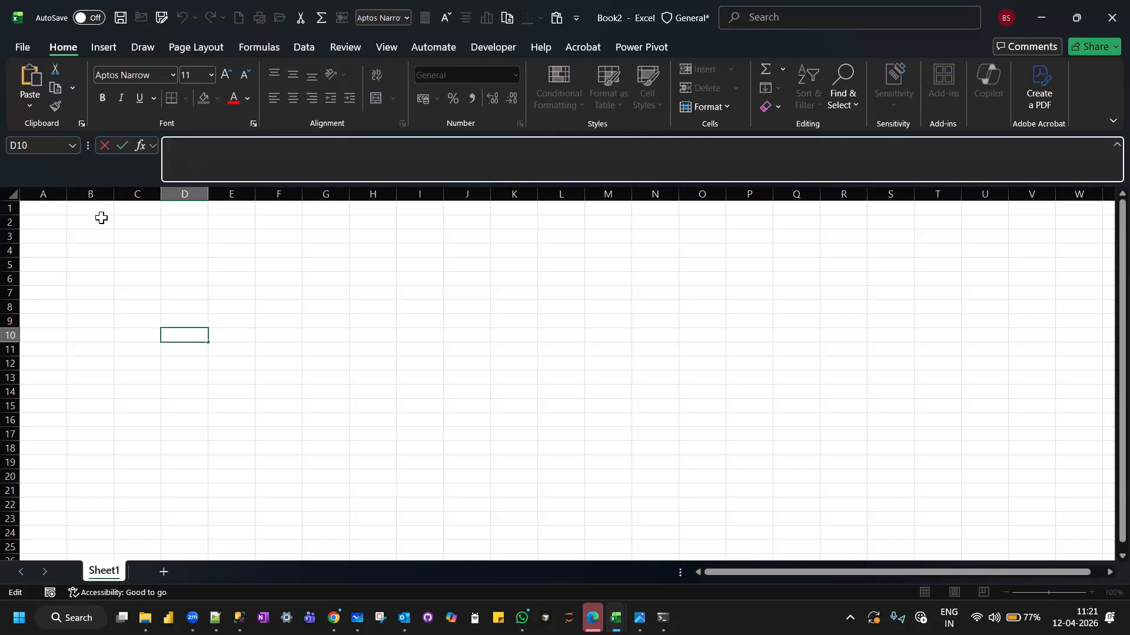
{"action": "left_click", "coordinate": [202, 234]}
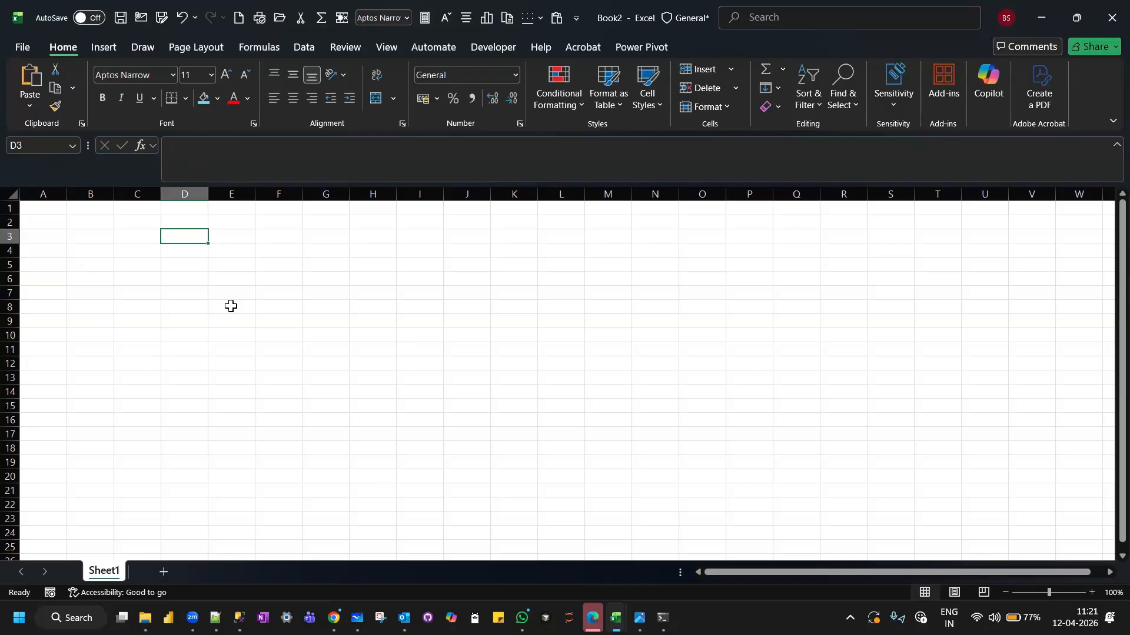
Examine individual cells across the worksheet by selecting A1, C2, E3, G3, F9, K12, C13, G14 and J14 in turn.
{"action": "left_click", "coordinate": [43, 212]}
{"action": "left_click", "coordinate": [133, 220]}
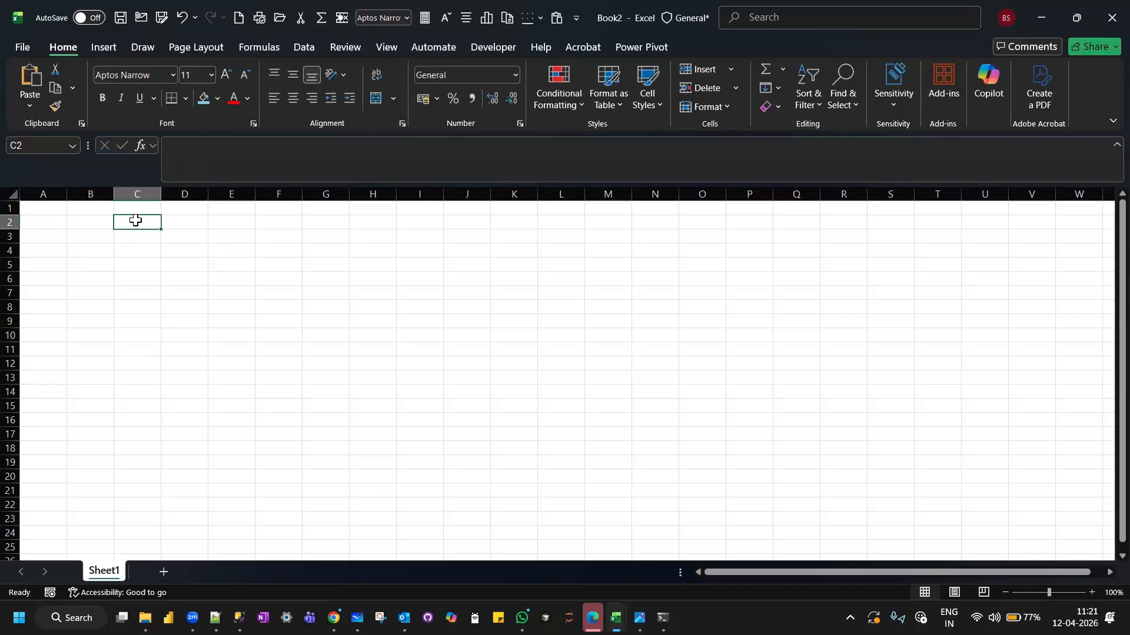
{"action": "left_click", "coordinate": [210, 238]}
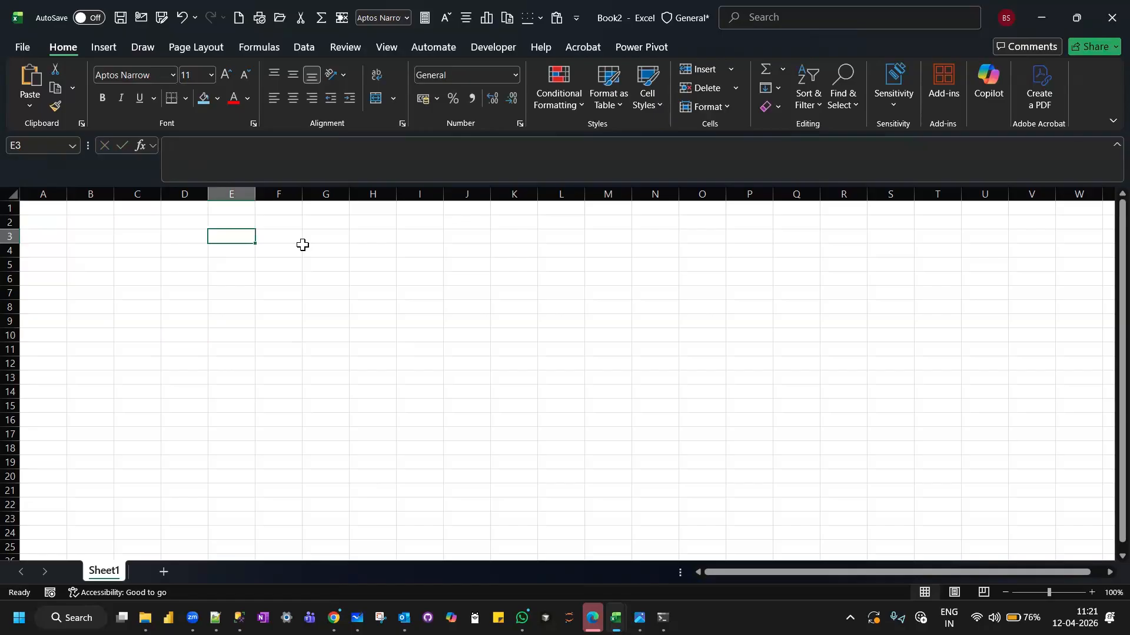
{"action": "left_click", "coordinate": [327, 239]}
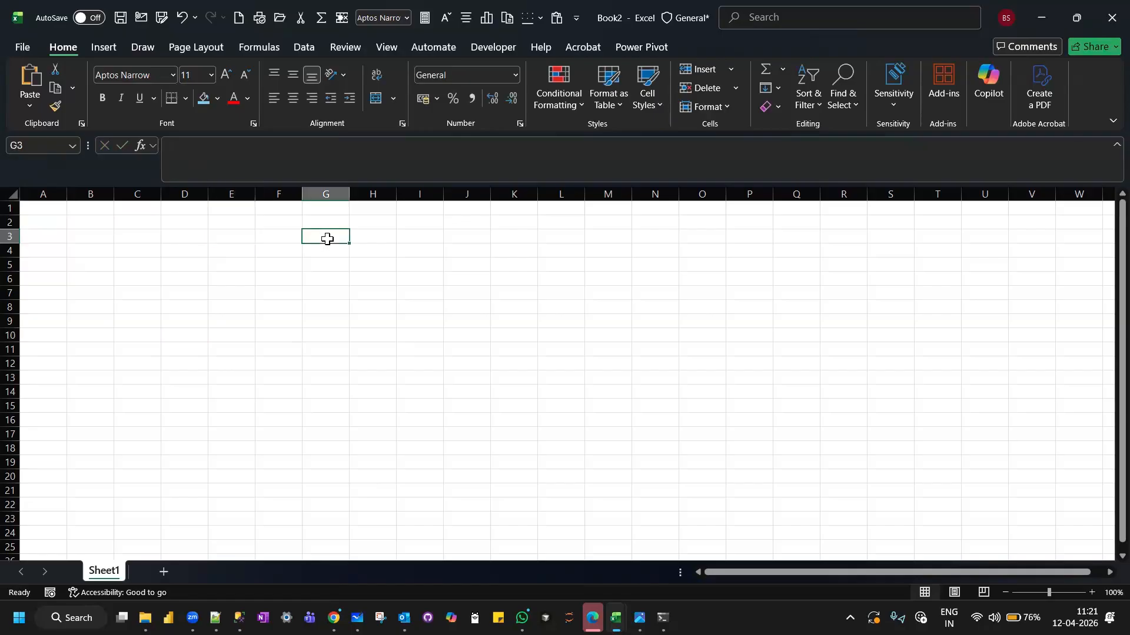
{"action": "left_click", "coordinate": [272, 323]}
{"action": "left_click", "coordinate": [526, 362]}
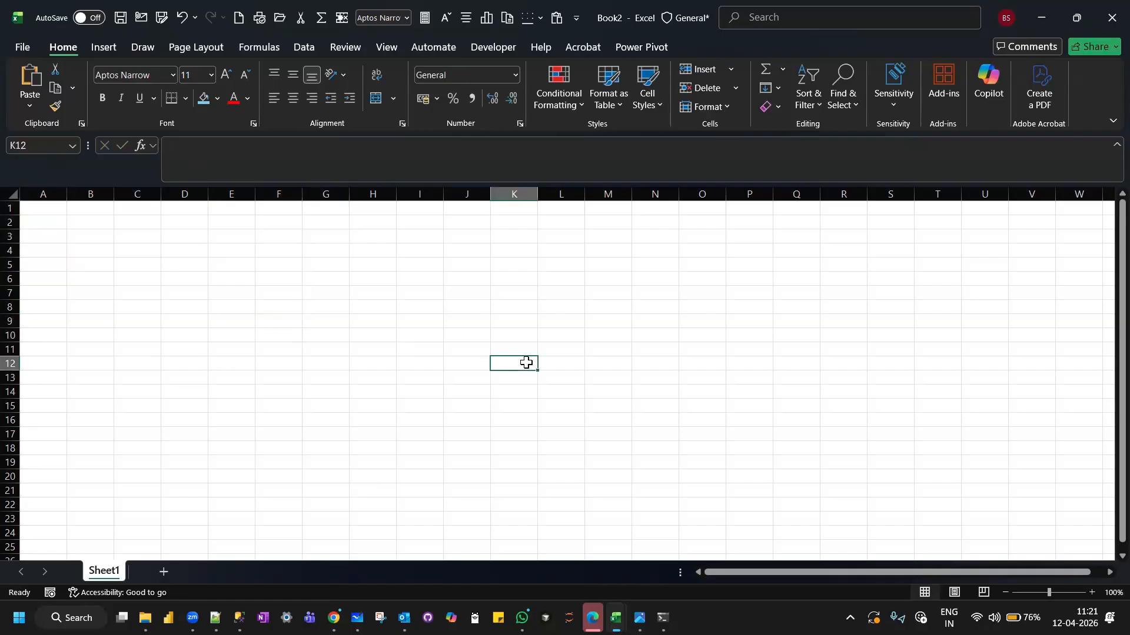
{"action": "left_click", "coordinate": [131, 378]}
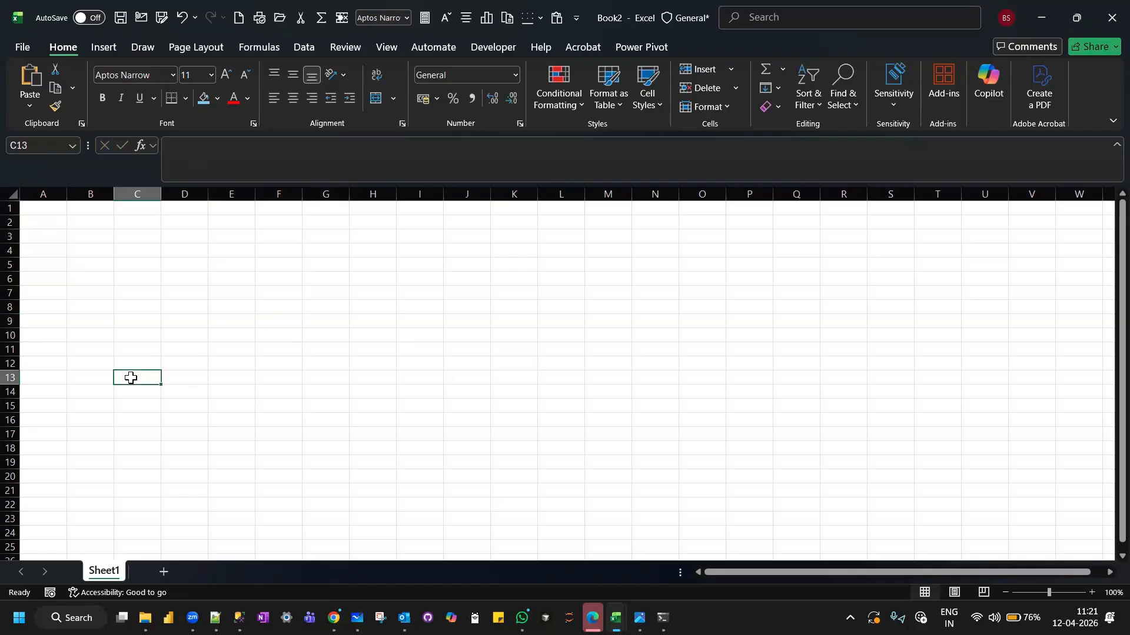
{"action": "left_click", "coordinate": [307, 395]}
{"action": "left_click", "coordinate": [475, 393]}
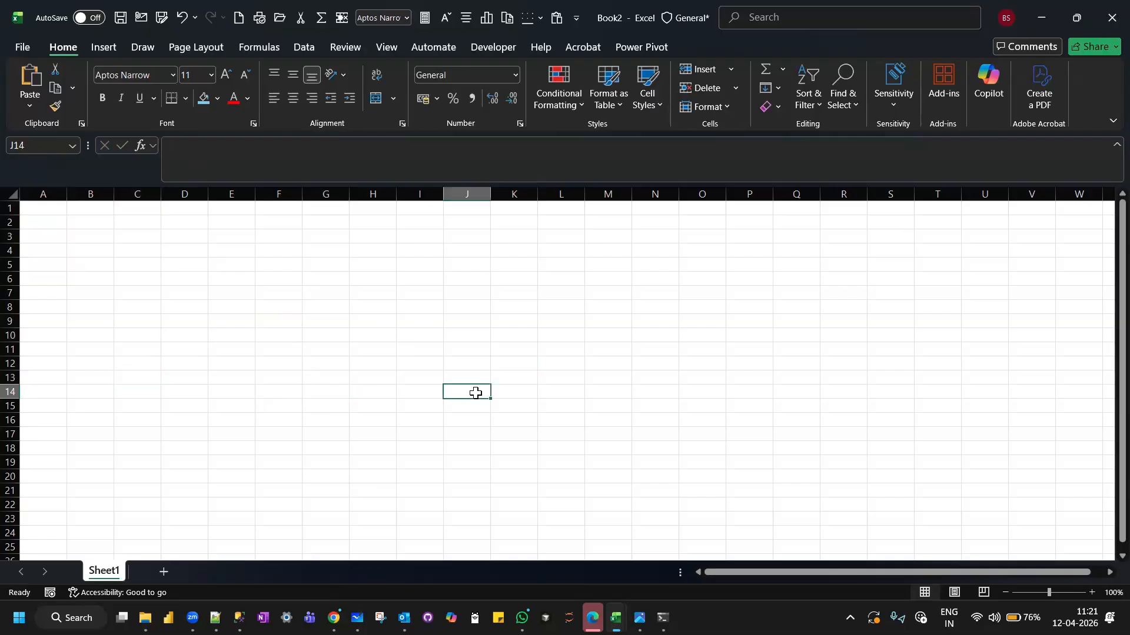
Examine how the Name Box identifies cells by selecting C4, D3, D4, B4 and D7, ending on D4.
{"action": "left_click", "coordinate": [131, 252]}
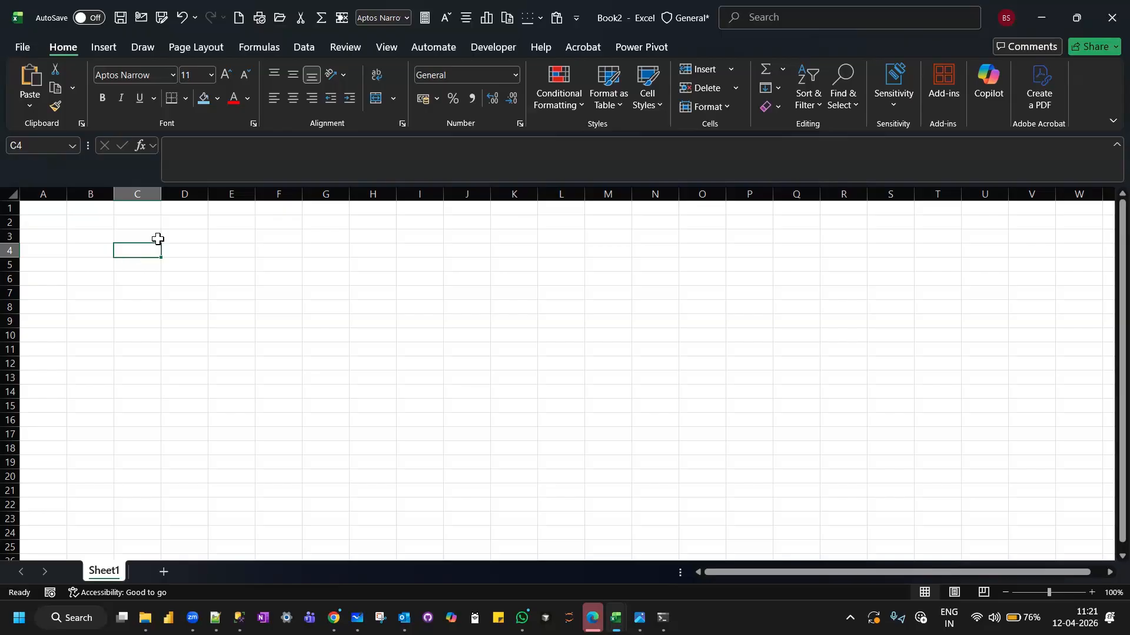
{"action": "left_click", "coordinate": [173, 237]}
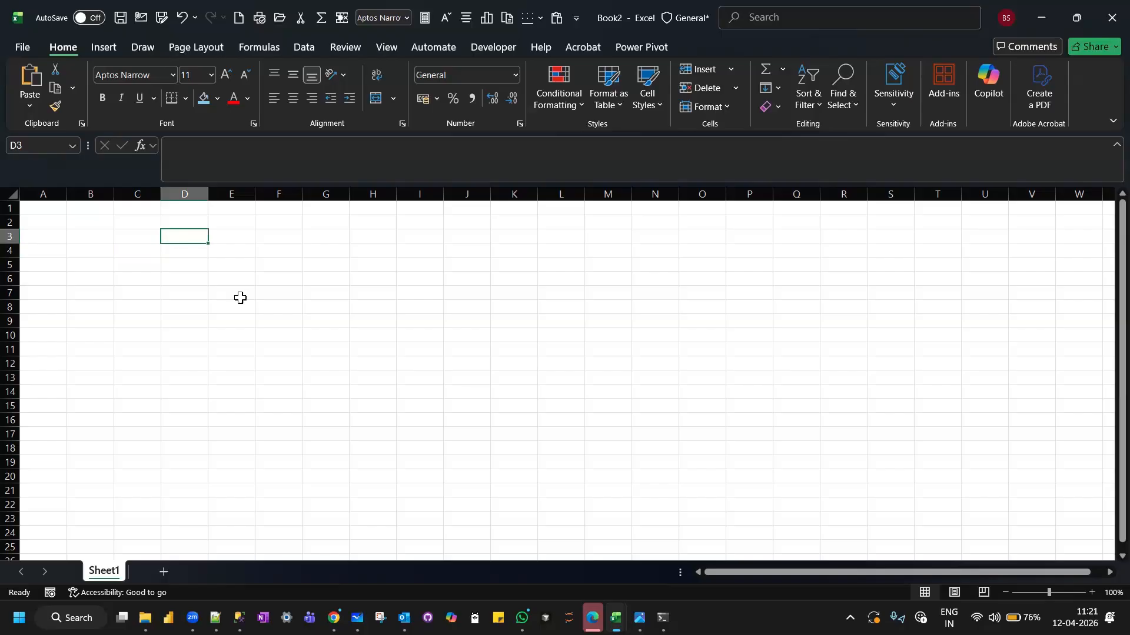
{"action": "left_click", "coordinate": [187, 251]}
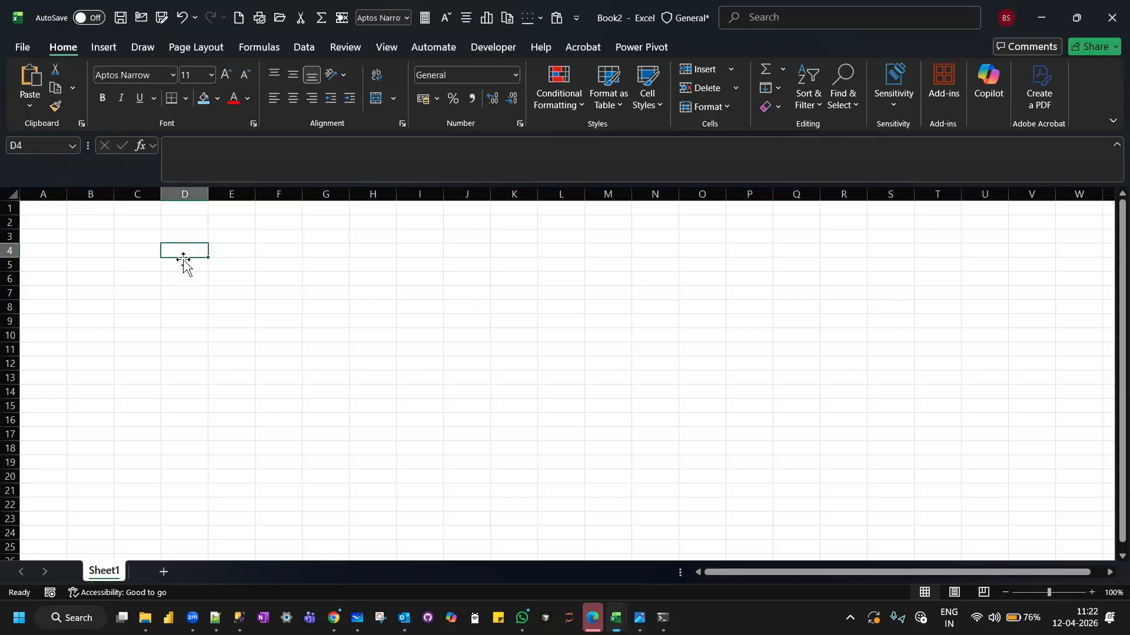
{"action": "left_click", "coordinate": [32, 146]}
{"action": "left_click", "coordinate": [70, 249]}
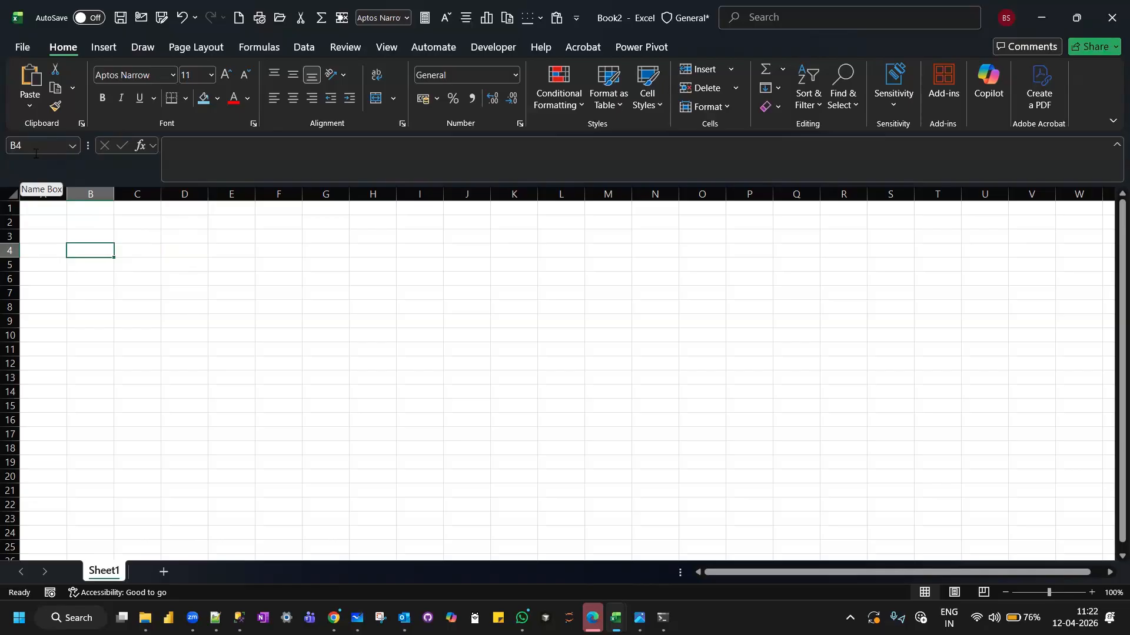
{"action": "left_click", "coordinate": [189, 246]}
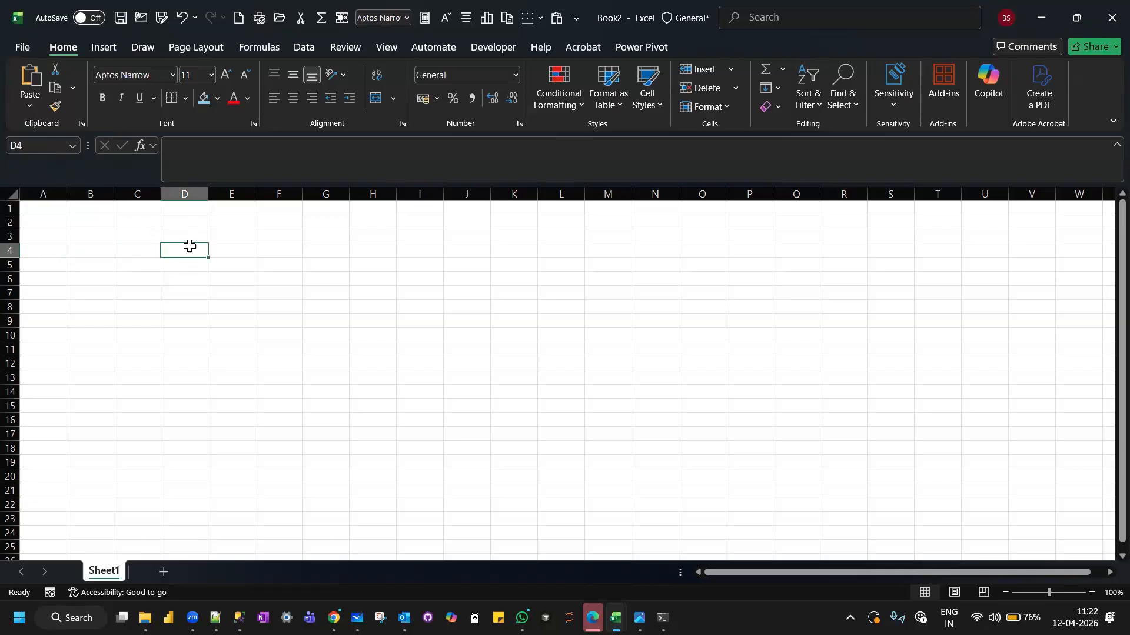
{"action": "left_click", "coordinate": [182, 297]}
{"action": "left_click", "coordinate": [189, 248]}
Select the range D4:F4 as a demonstration of a multi-cell selection, then select cell D10.
{"action": "left_click_drag", "start_coordinate": [276, 242], "coordinate": [287, 251]}
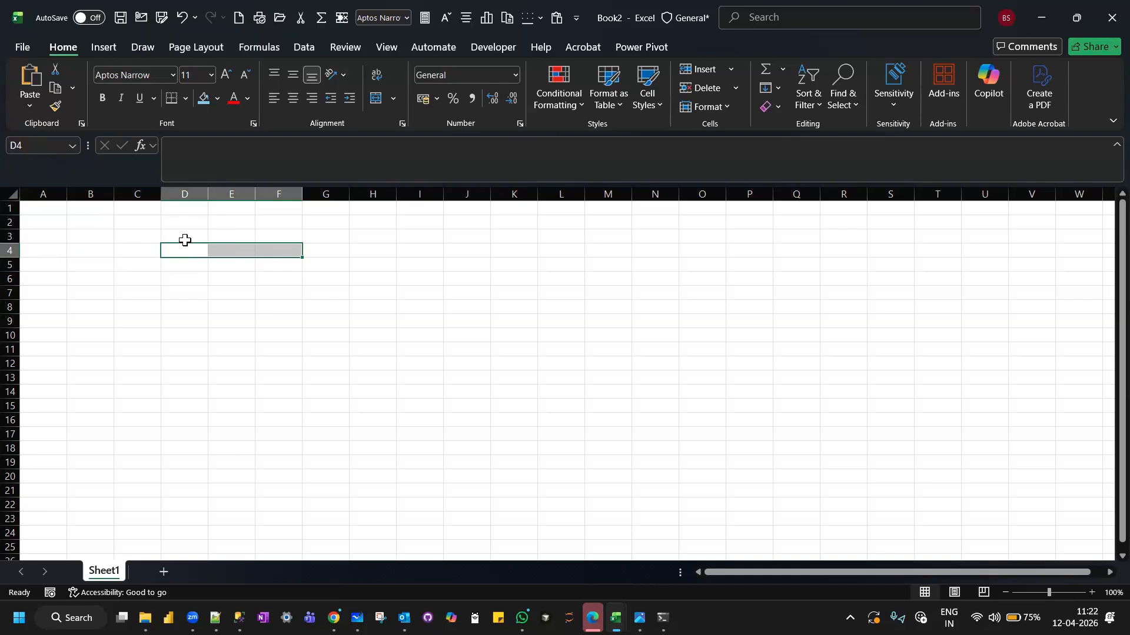
{"action": "left_click_drag", "start_coordinate": [186, 256], "coordinate": [185, 256]}
{"action": "left_click", "coordinate": [195, 337]}
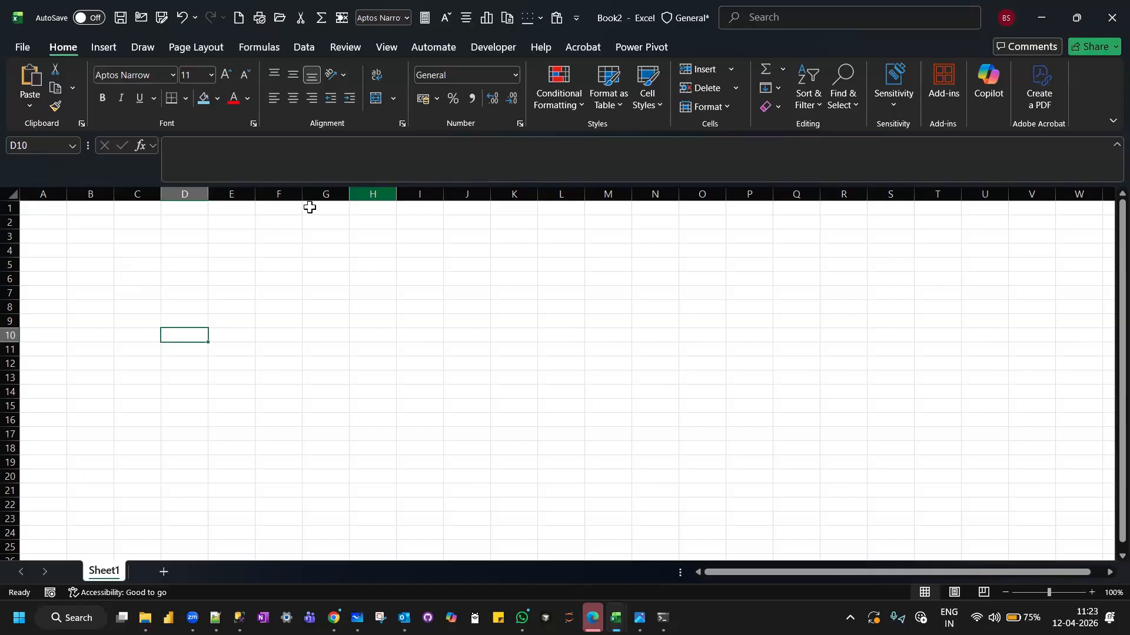
Select entire rows 1, 2 and 3 one after another, then select cell A1.
{"action": "left_click", "coordinate": [10, 207]}
{"action": "left_click", "coordinate": [10, 223]}
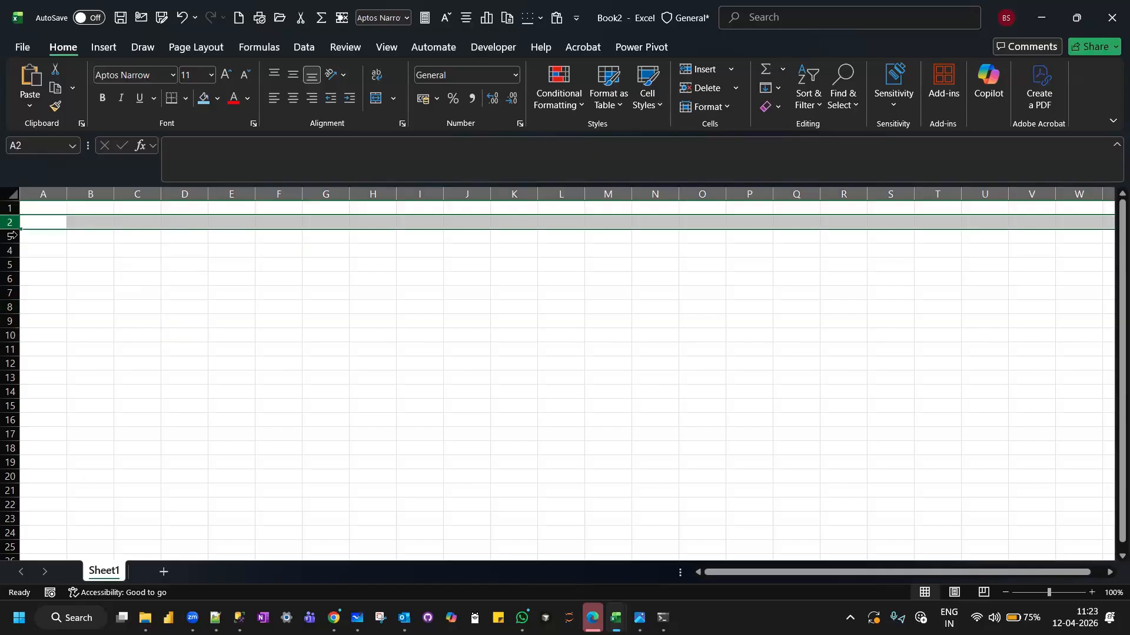
{"action": "left_click", "coordinate": [12, 236]}
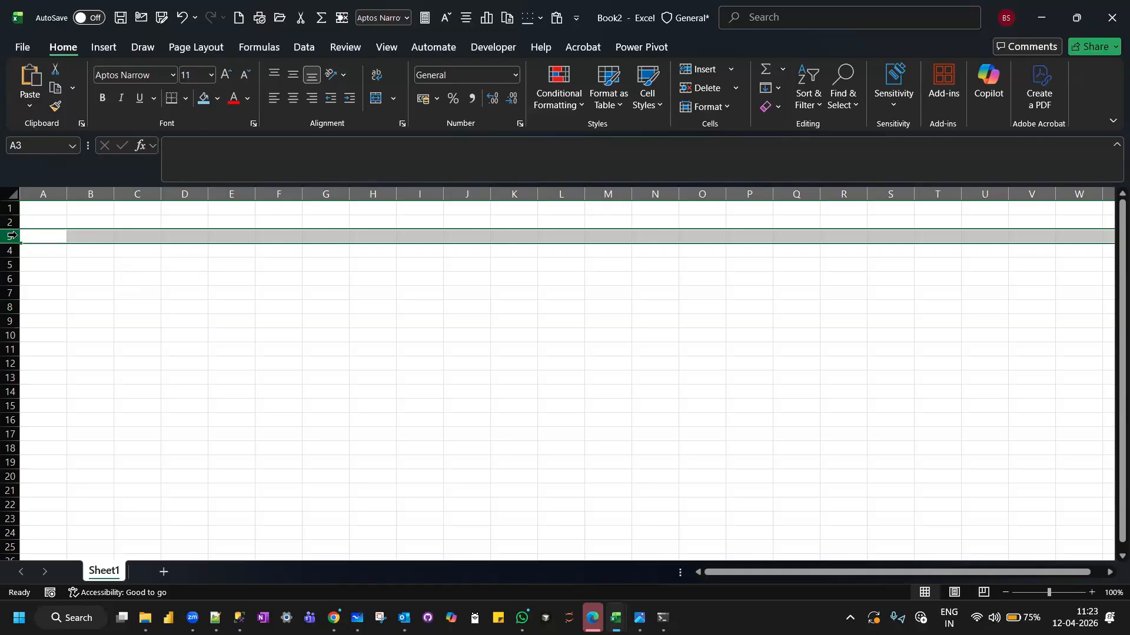
{"action": "left_click", "coordinate": [47, 206]}
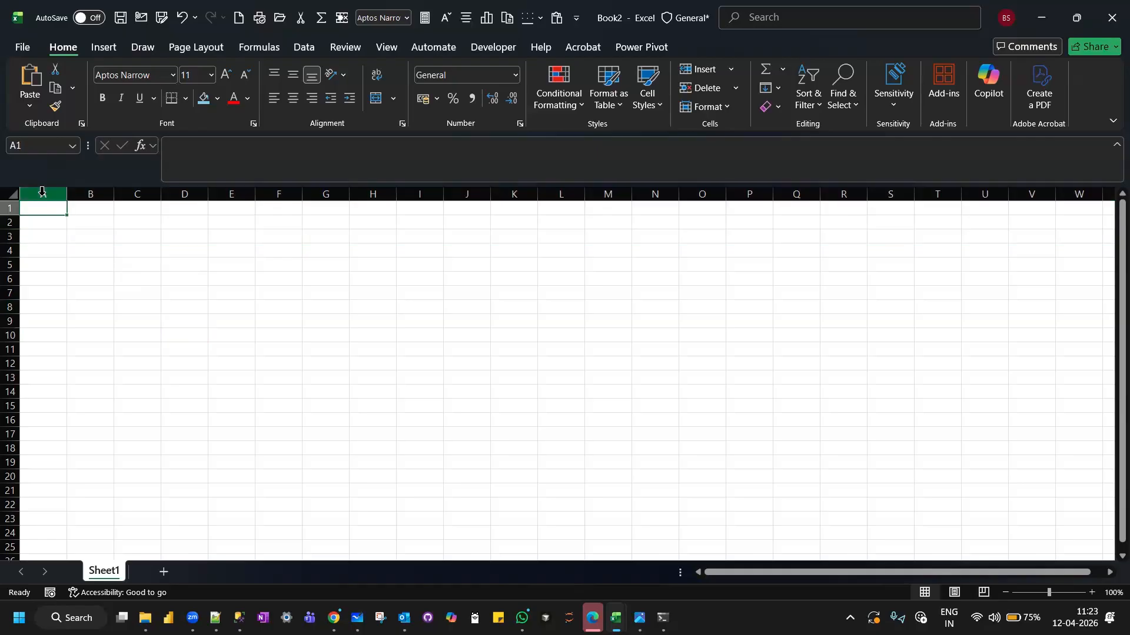
Select the whole of column A, then select cells B1 and A1 in turn.
{"action": "left_click", "coordinate": [42, 193]}
{"action": "left_click", "coordinate": [99, 213]}
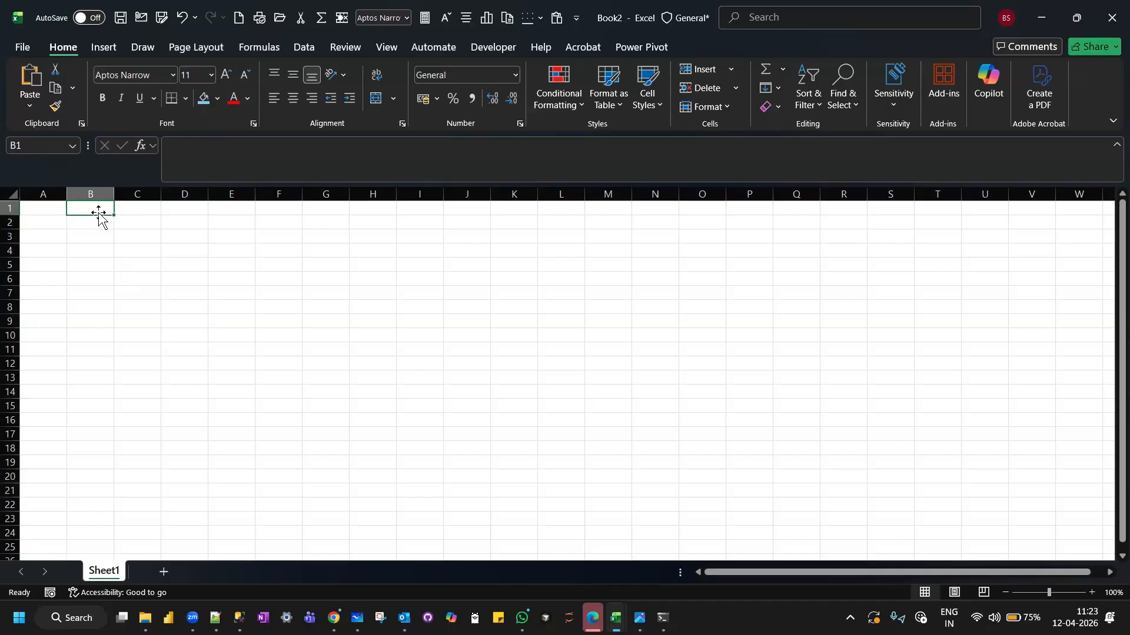
{"action": "left_click", "coordinate": [50, 205]}
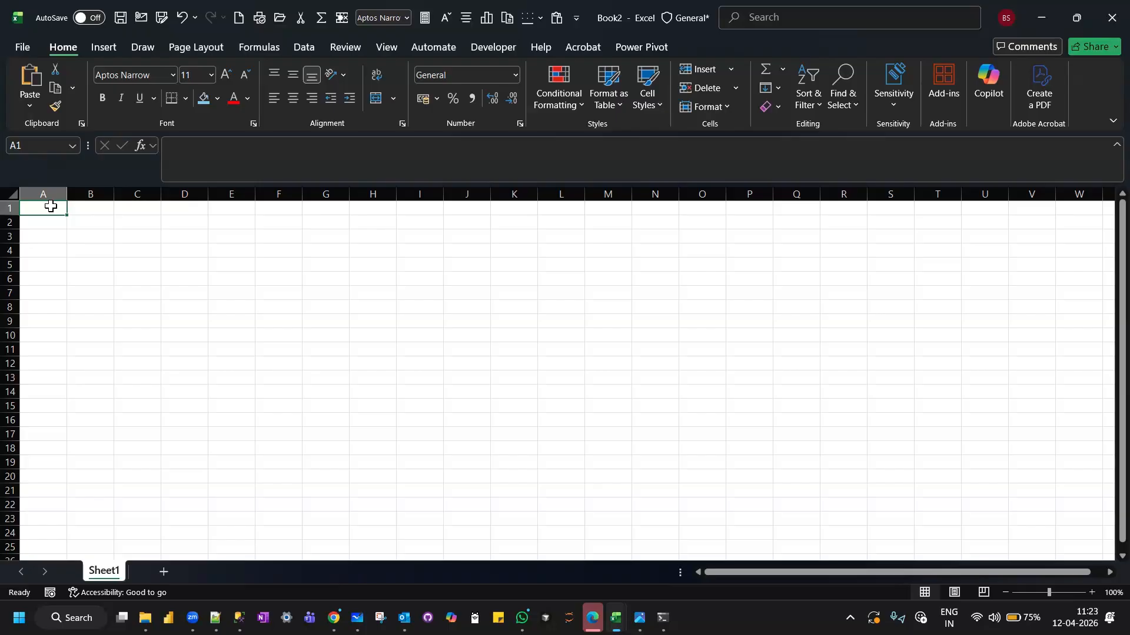
Jump from A1 to the sheet's last row and back, then to its last column and back to A1.
{"action": "key", "text": "ctrl+Down"}
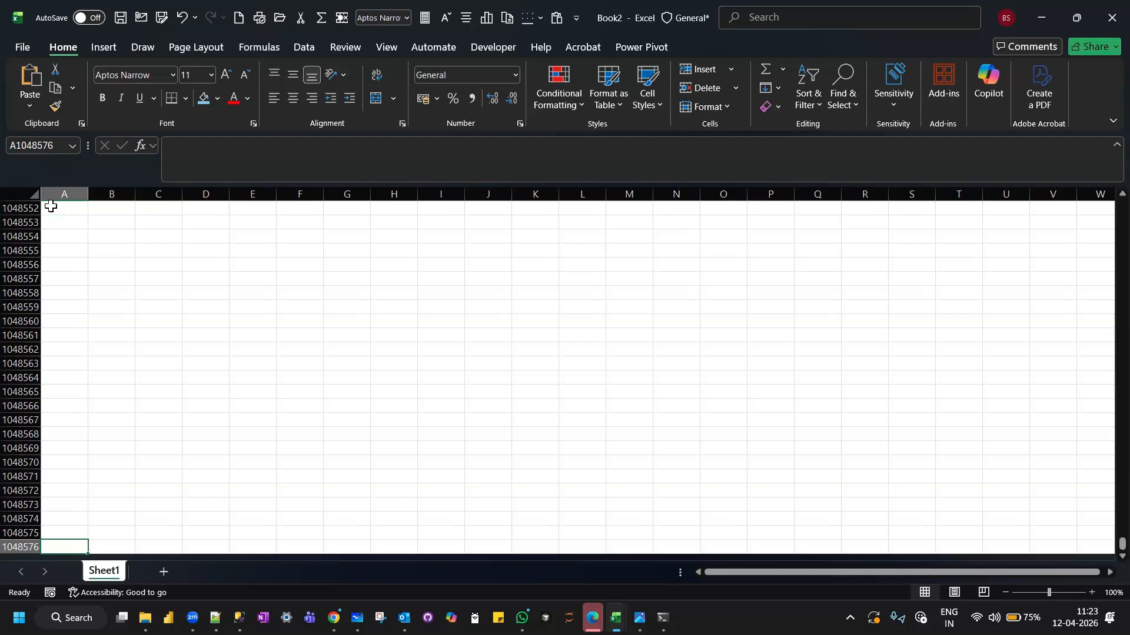
{"action": "key", "text": "ctrl+Up"}
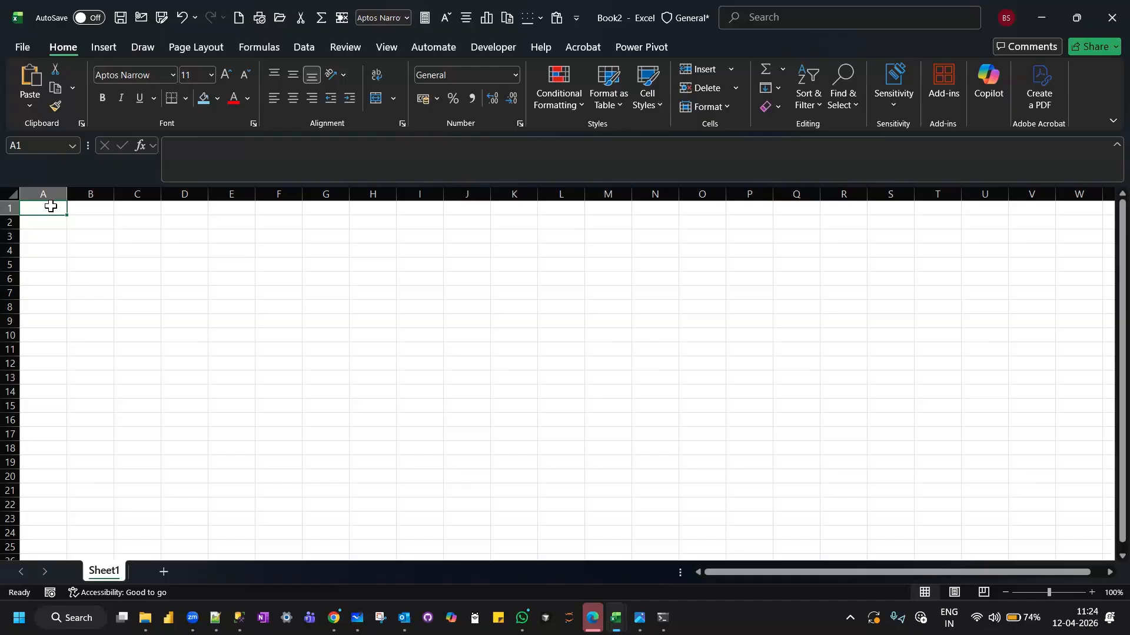
{"action": "key", "text": "ctrl+Right"}
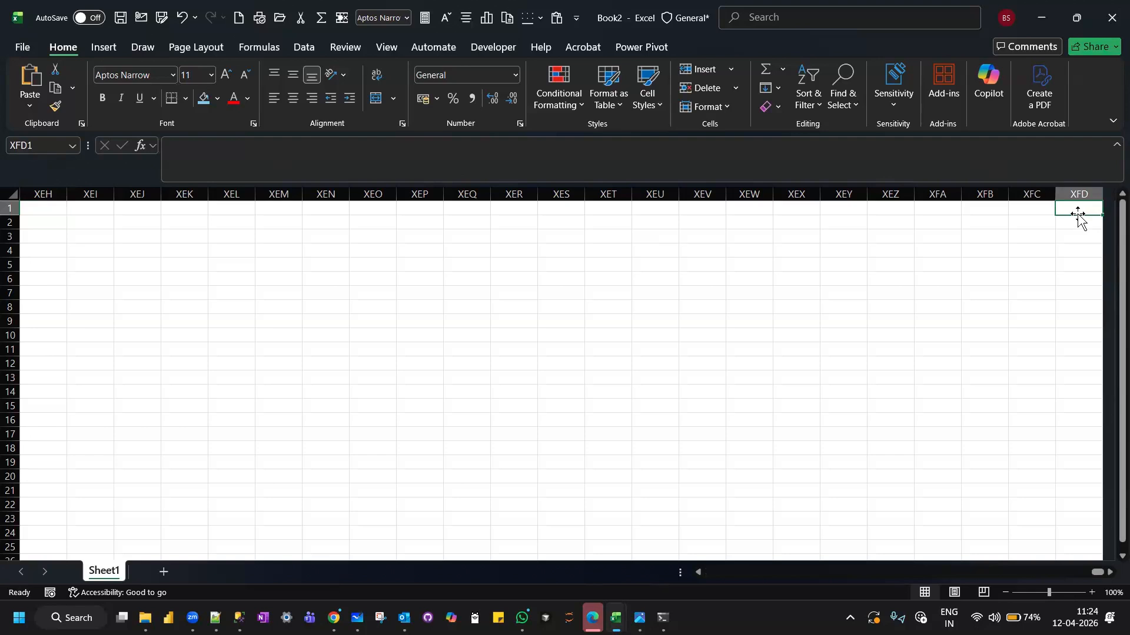
{"action": "key", "text": "ctrl+Home"}
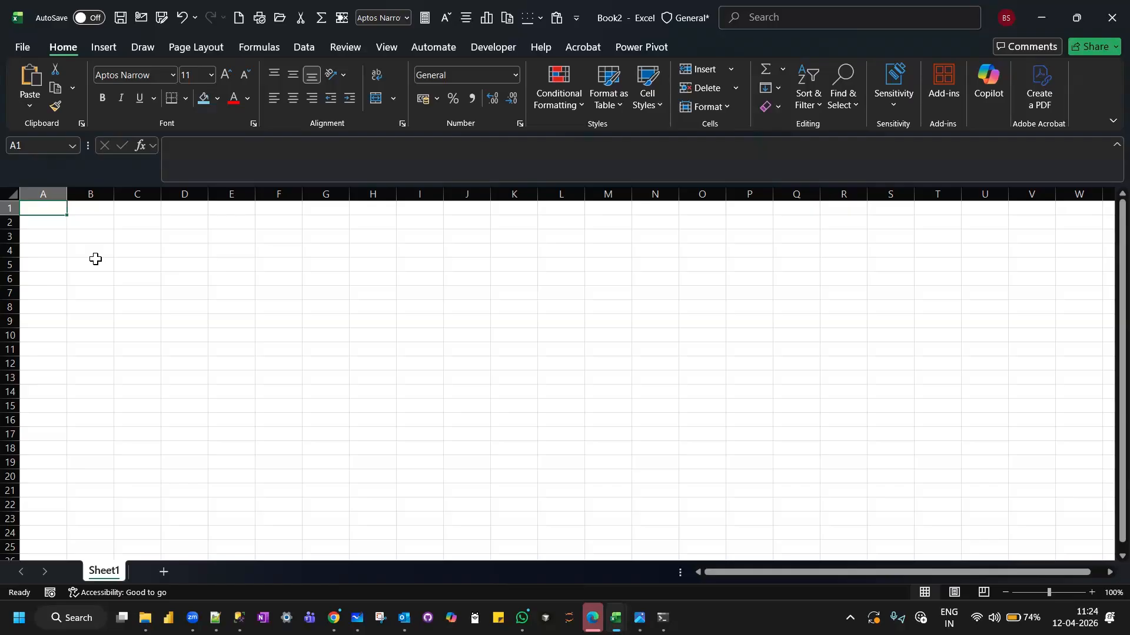
{"action": "left_click", "coordinate": [99, 237]}
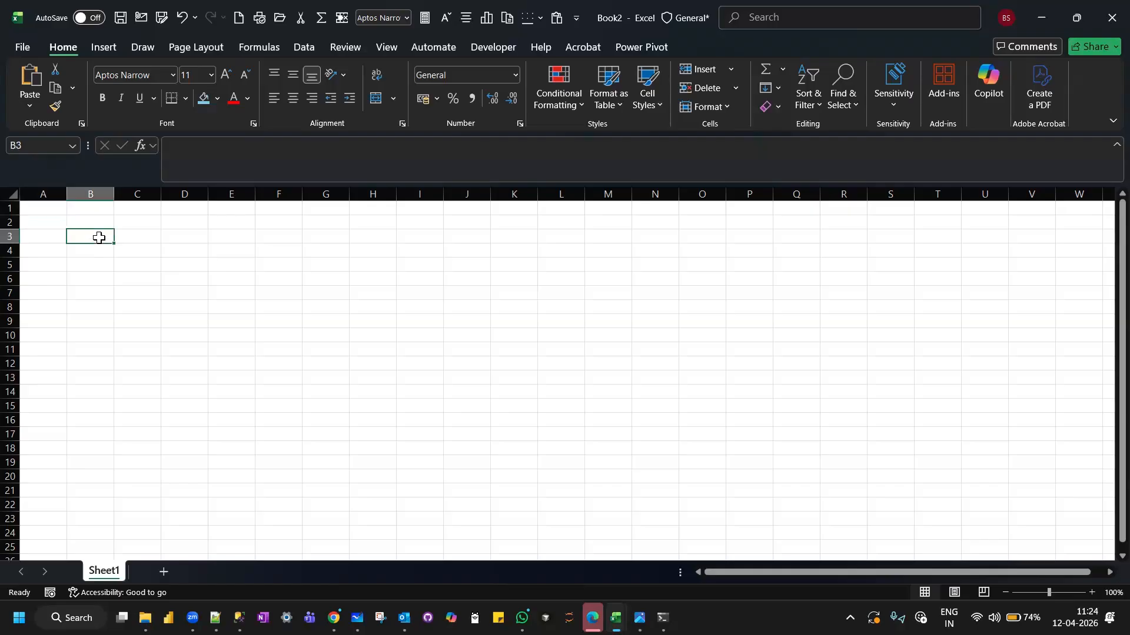
{"action": "double_click", "coordinate": [100, 237]}
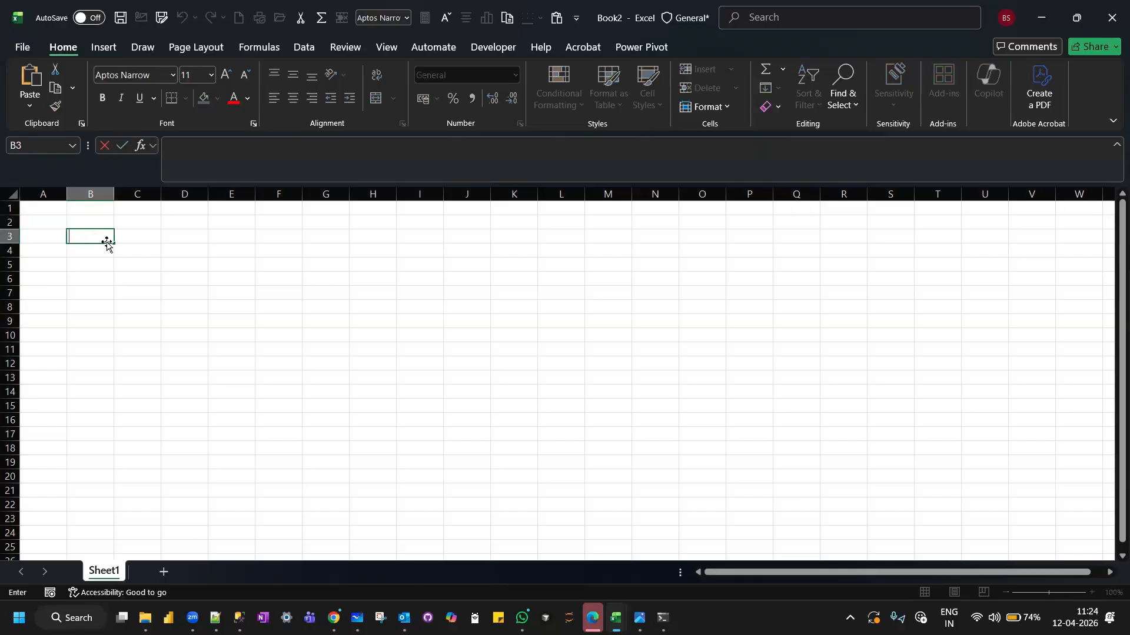
{"action": "type", "text": "kbdskjbk"}
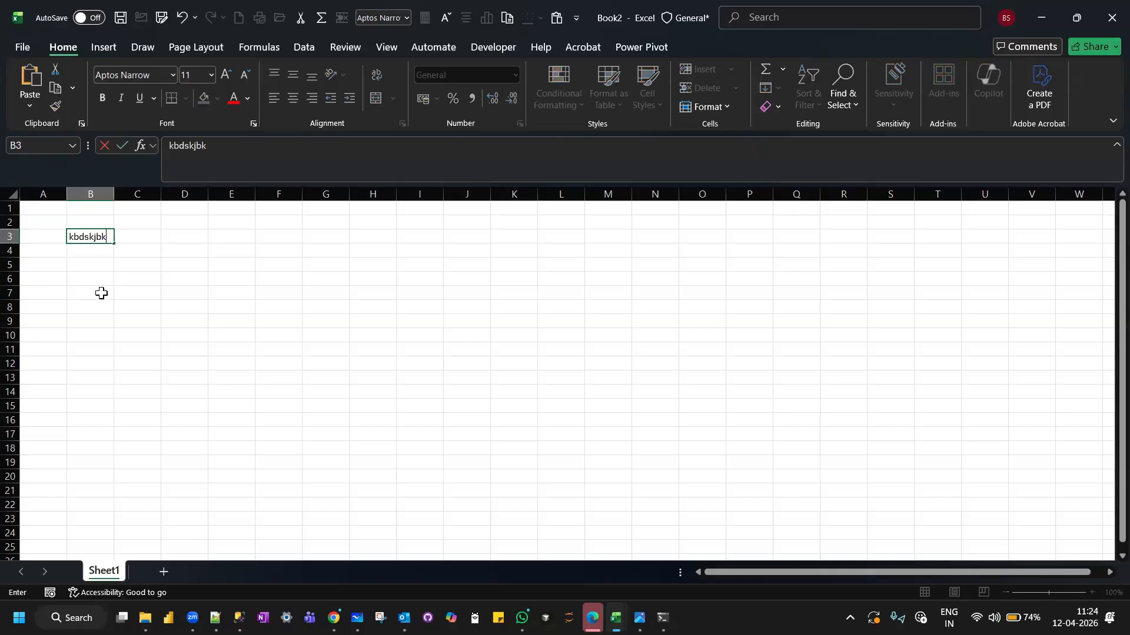
{"action": "type", "text": "jfbdjkbdjkfbdjkfbdkjfbdjbkbjksabjksabckjsabc"}
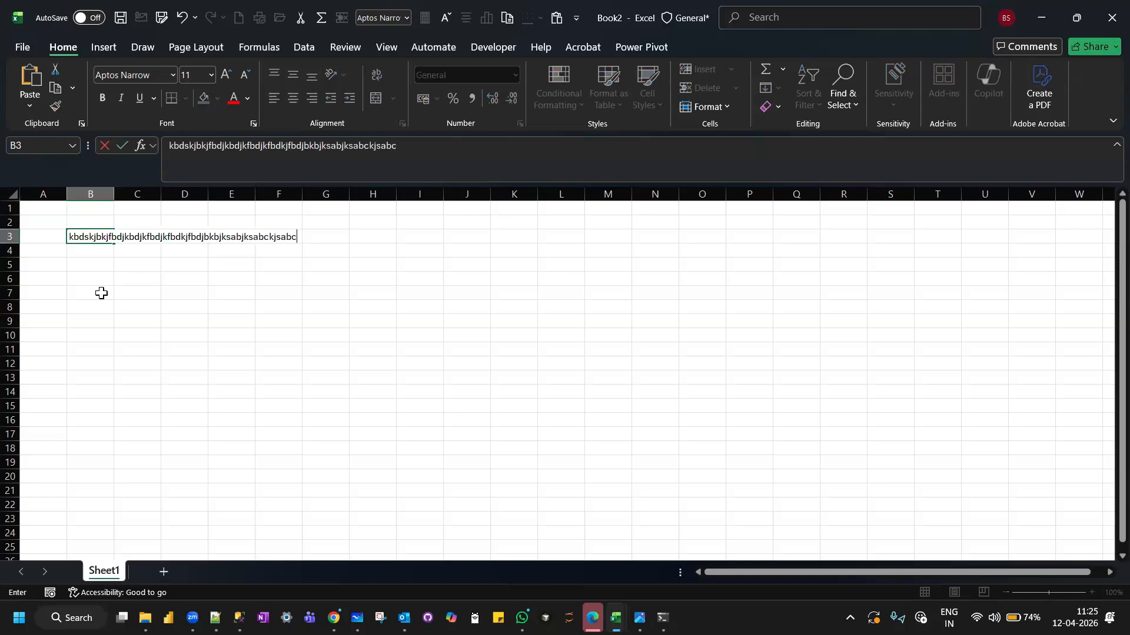
{"action": "key", "text": "BackSpace"}
{"action": "key", "text": "BackSpace"}
{"action": "key", "text": "BackSpace"}
{"action": "key", "text": "BackSpace"}
{"action": "key", "text": "BackSpace"}
{"action": "key", "text": "BackSpace"}
{"action": "key", "text": "BackSpace"}
{"action": "key", "text": "BackSpace"}
{"action": "key", "text": "BackSpace"}
{"action": "key", "text": "BackSpace"}
{"action": "key", "text": "BackSpace"}
{"action": "key", "text": "BackSpace"}
{"action": "key", "text": "BackSpace"}
{"action": "key", "text": "BackSpace"}
{"action": "key", "text": "BackSpace"}
{"action": "key", "text": "BackSpace"}
{"action": "key", "text": "BackSpace"}
{"action": "key", "text": "BackSpace"}
{"action": "key", "text": "BackSpace"}
{"action": "key", "text": "BackSpace"}
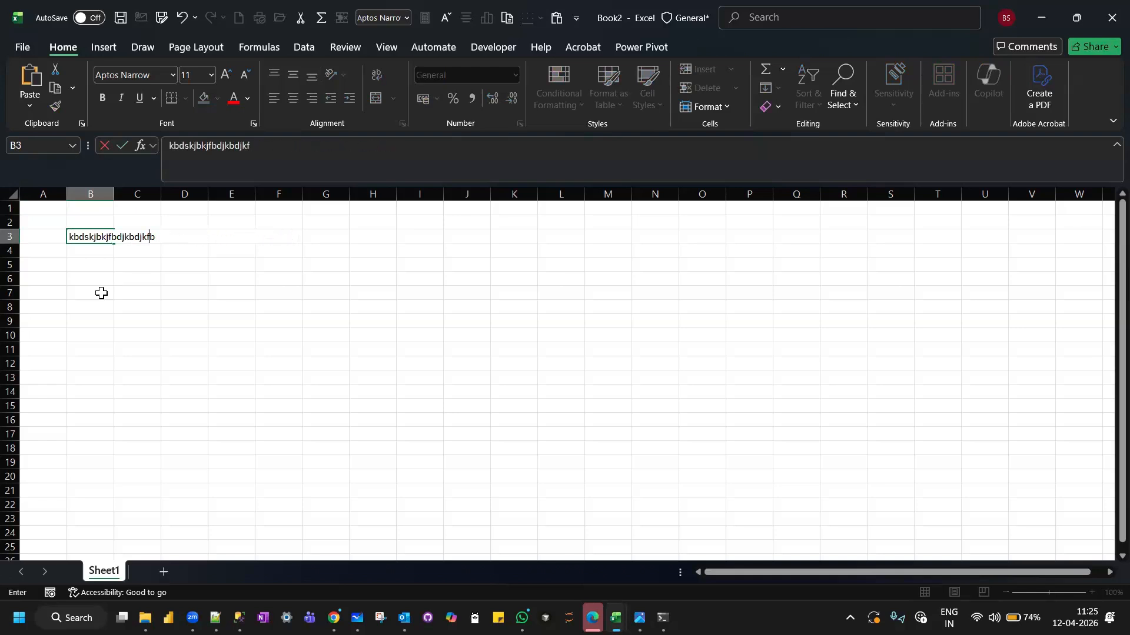
Enter the text "data analytics" in cell B3.
{"action": "type", "text": "dat"}
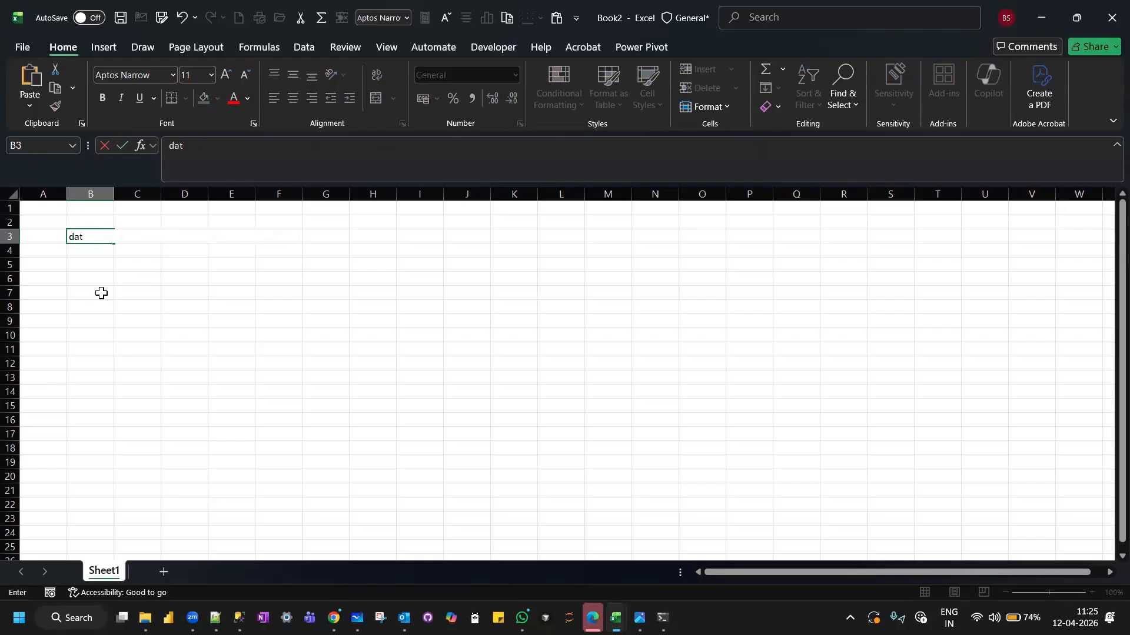
{"action": "type", "text": "a analytics"}
{"action": "key", "text": "Return"}
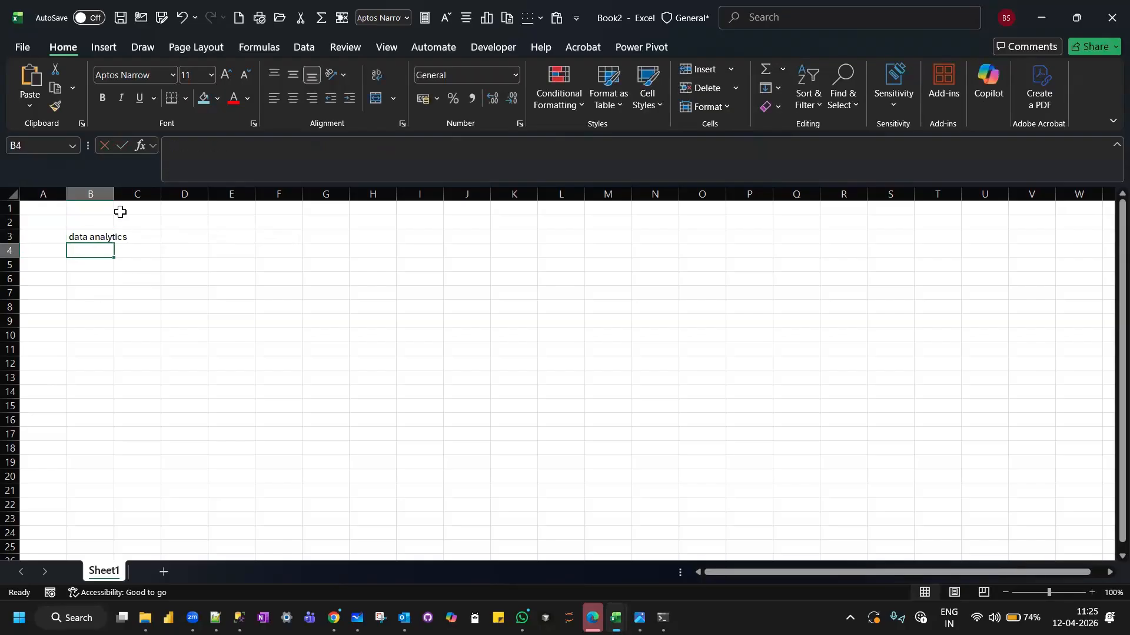
Remove the final "s" from the text in cell B3 by editing it in the formula bar.
{"action": "left_click", "coordinate": [91, 236]}
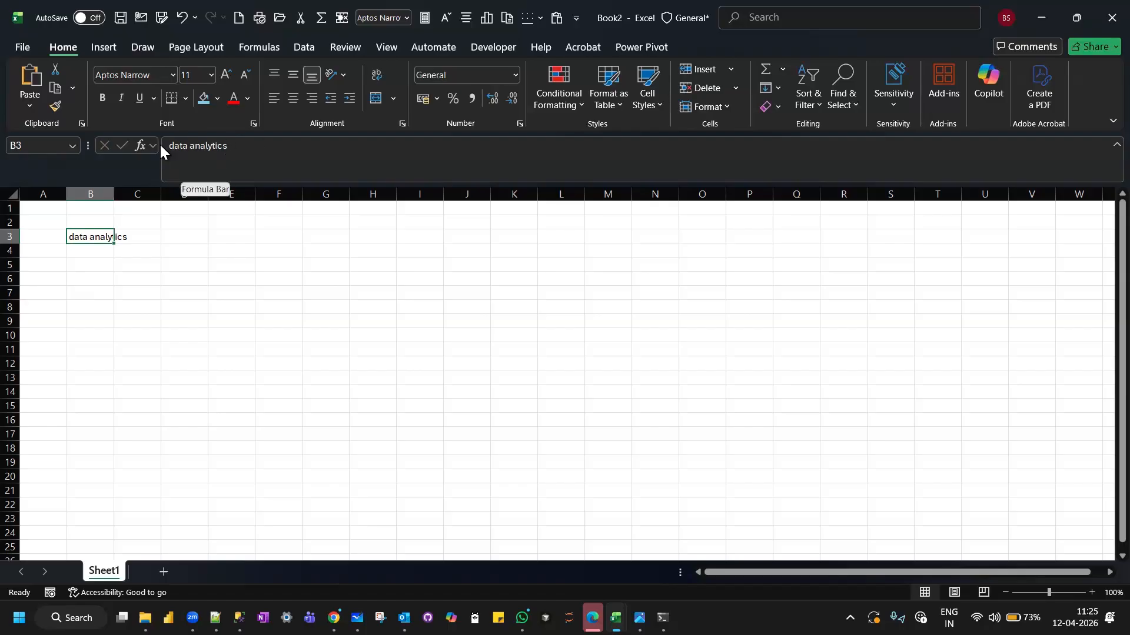
{"action": "left_click", "coordinate": [233, 147]}
{"action": "key", "text": "BackSpace"}
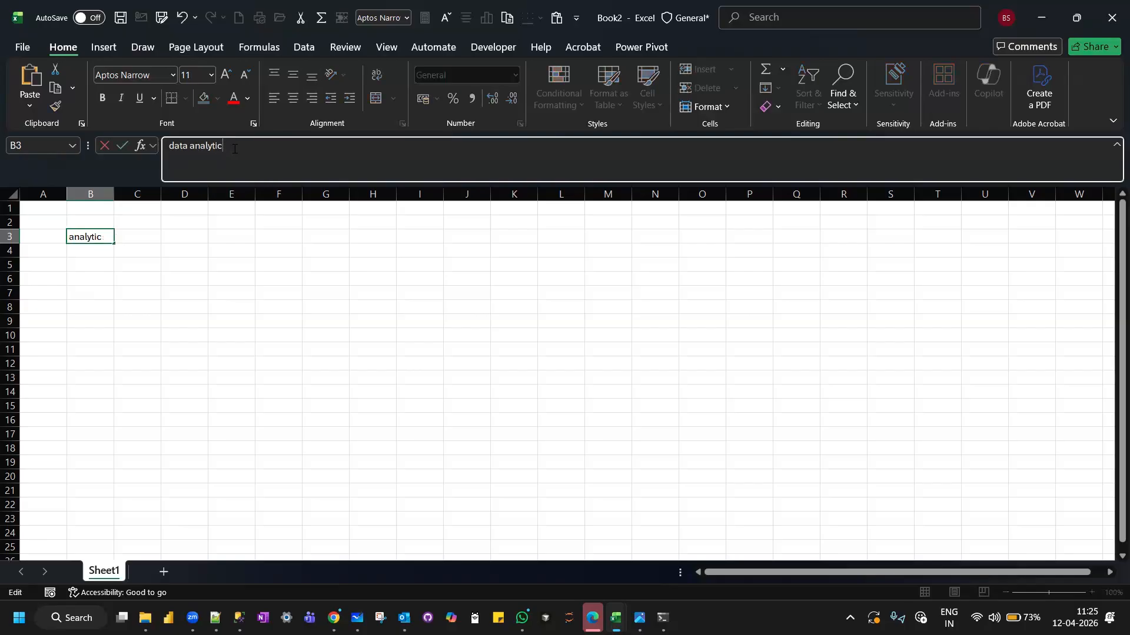
{"action": "left_click", "coordinate": [95, 236]}
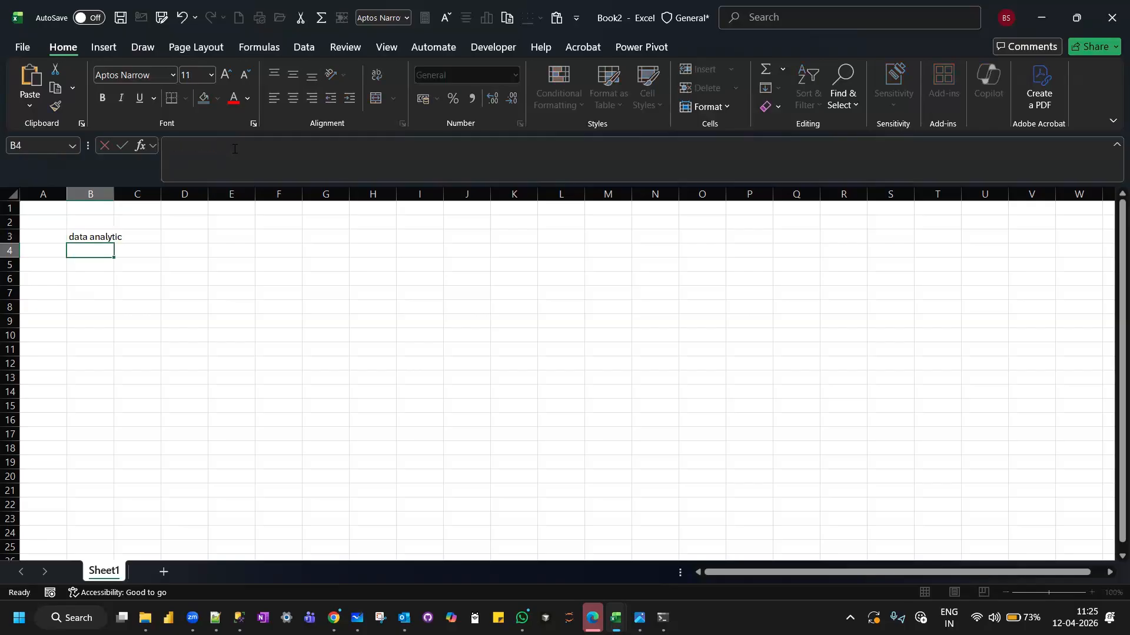
Edit cell B3 directly in the sheet, deleting and retyping the "a" at the start of "analytic".
{"action": "double_click", "coordinate": [97, 237]}
{"action": "key", "text": "BackSpace"}
{"action": "type", "text": "a"}
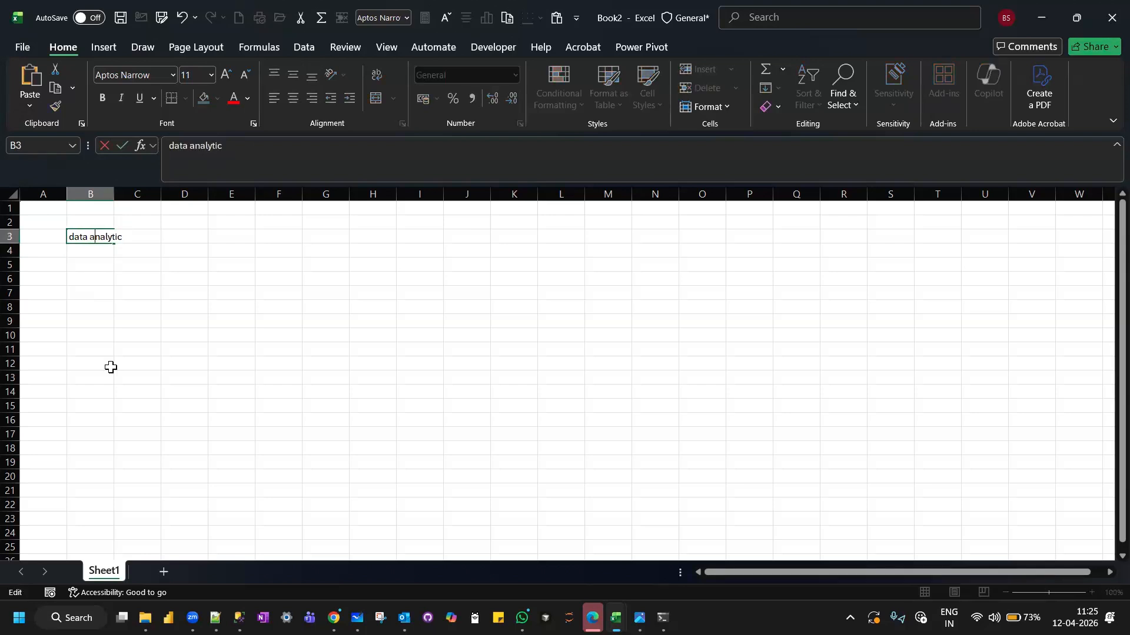
{"action": "key", "text": "Return"}
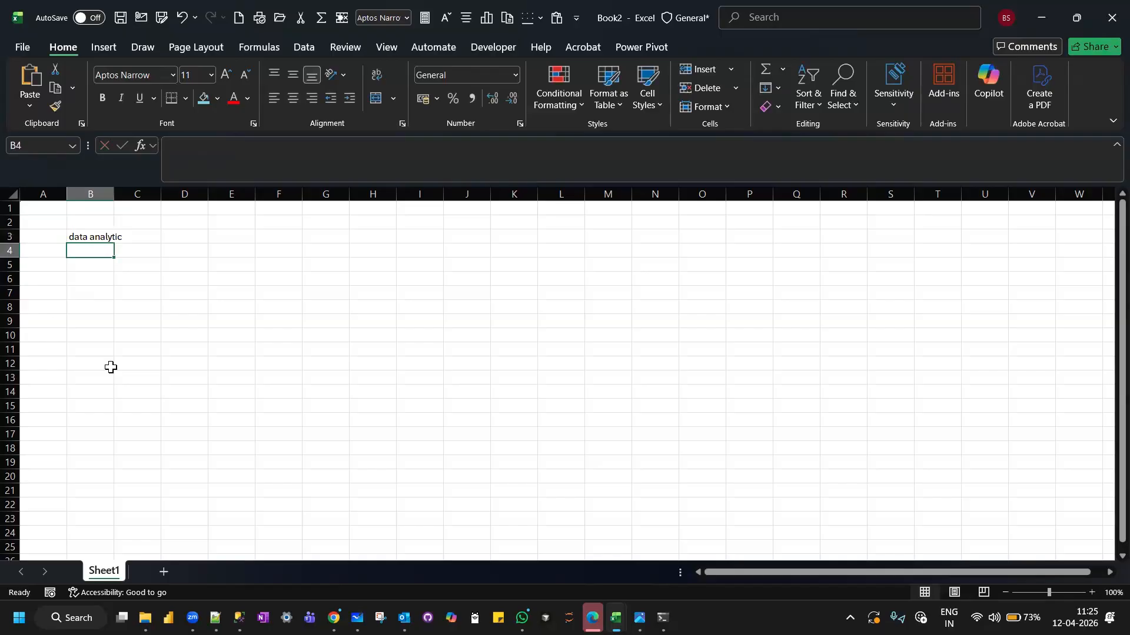
Examine which cell holds the overflowing text by selecting B10 and then alternating between B3 and C3.
{"action": "left_click", "coordinate": [104, 339]}
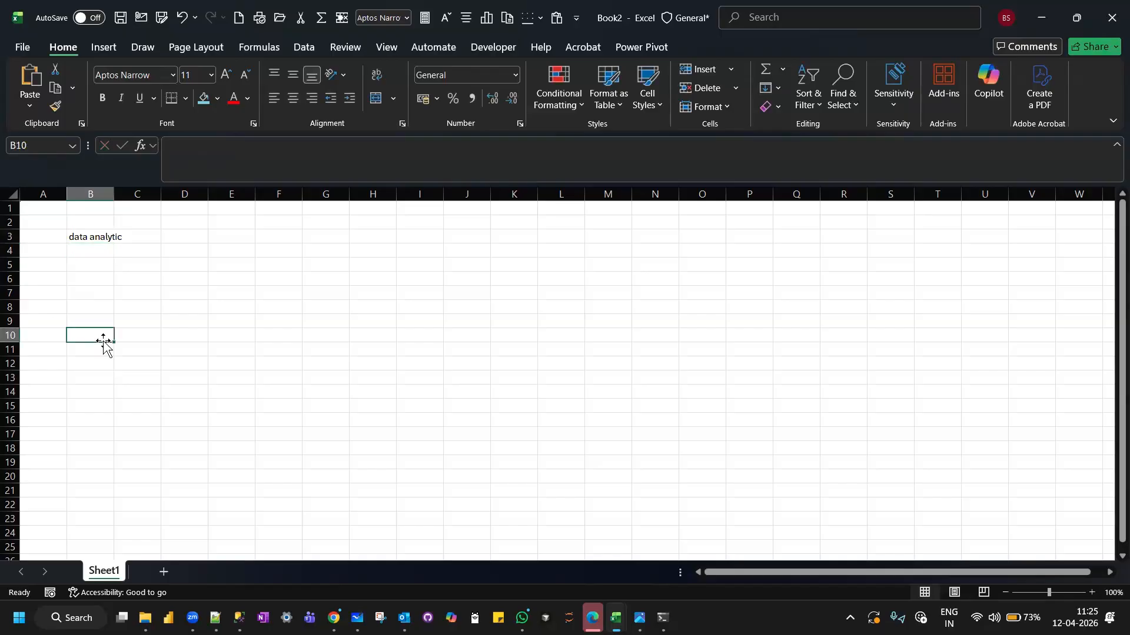
{"action": "left_click", "coordinate": [83, 239]}
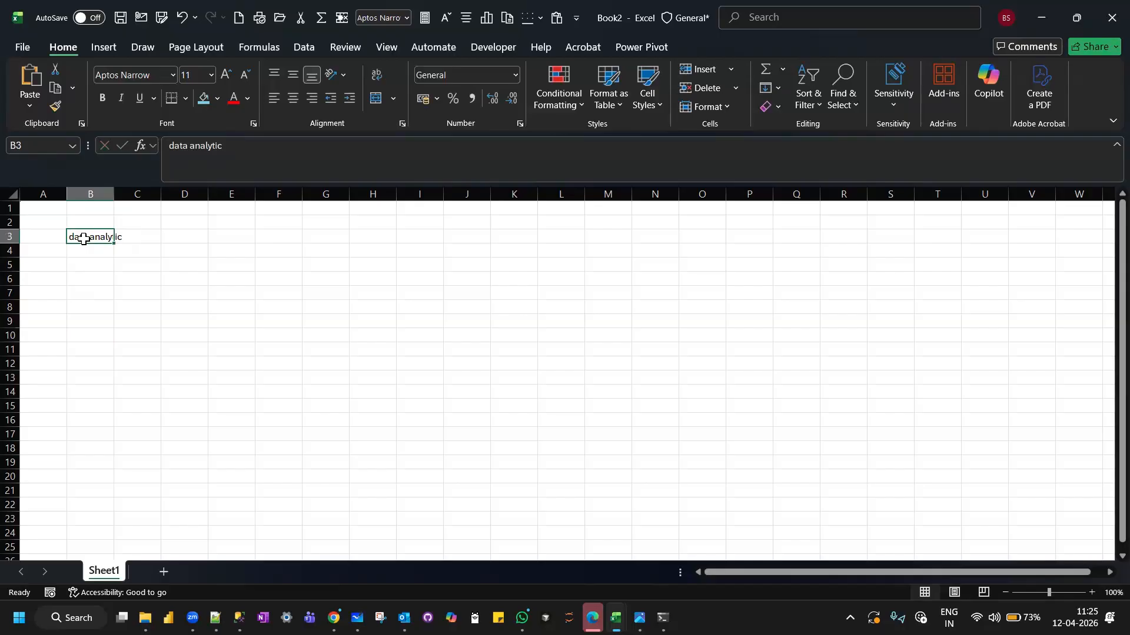
{"action": "left_click", "coordinate": [140, 238]}
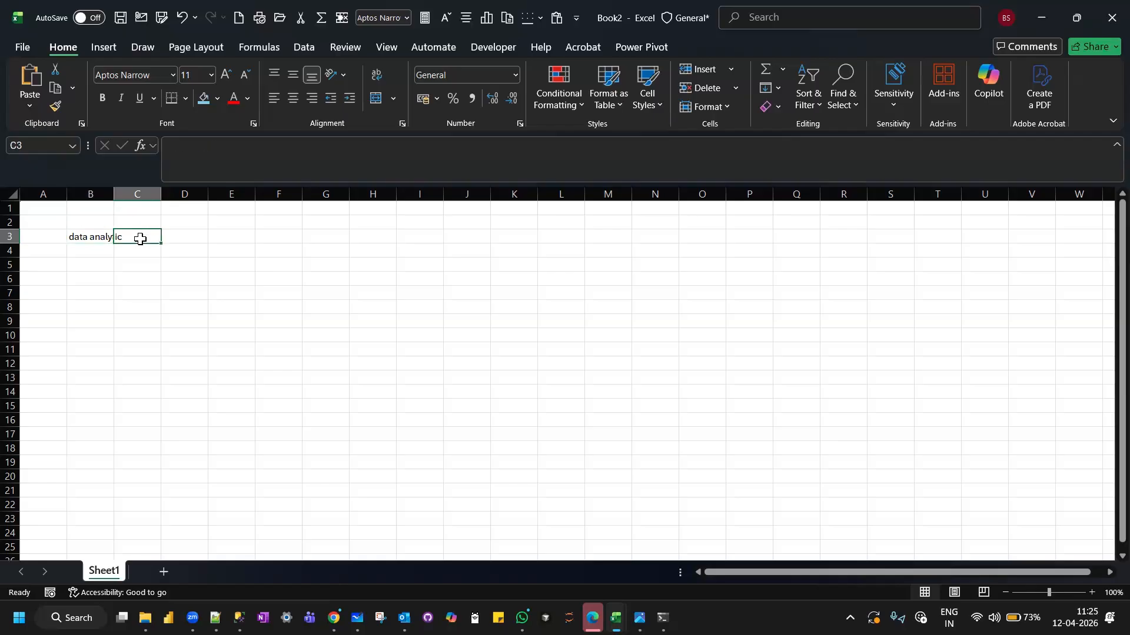
{"action": "left_click", "coordinate": [85, 236]}
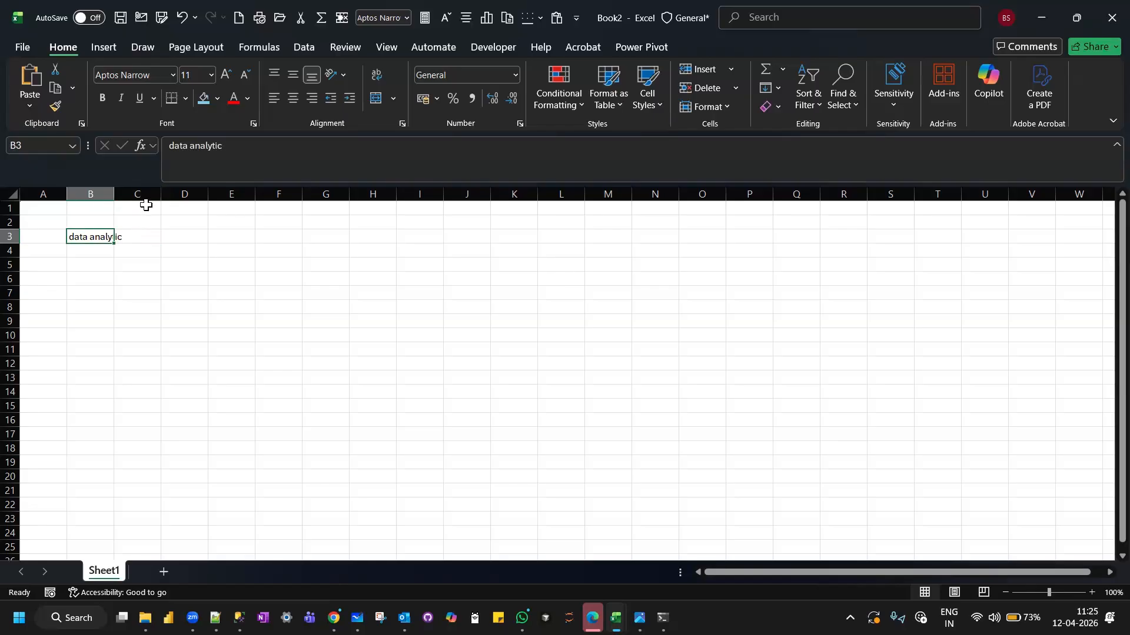
{"action": "left_click", "coordinate": [141, 237]}
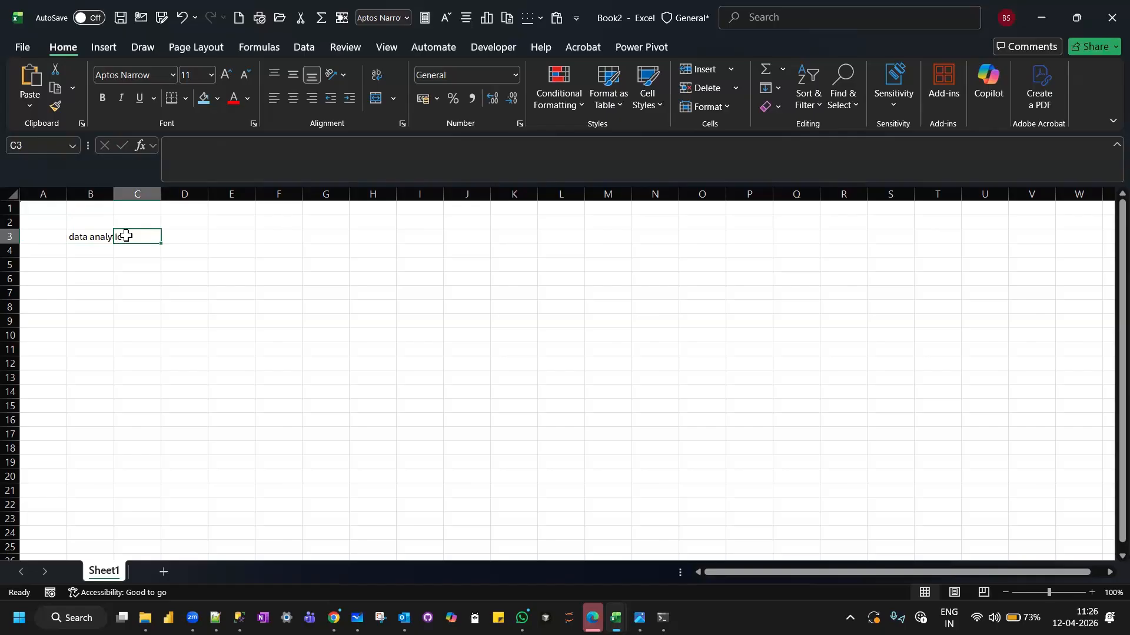
Autofit the width of column B to the text in B3, then select cell B5.
{"action": "left_click", "coordinate": [87, 236]}
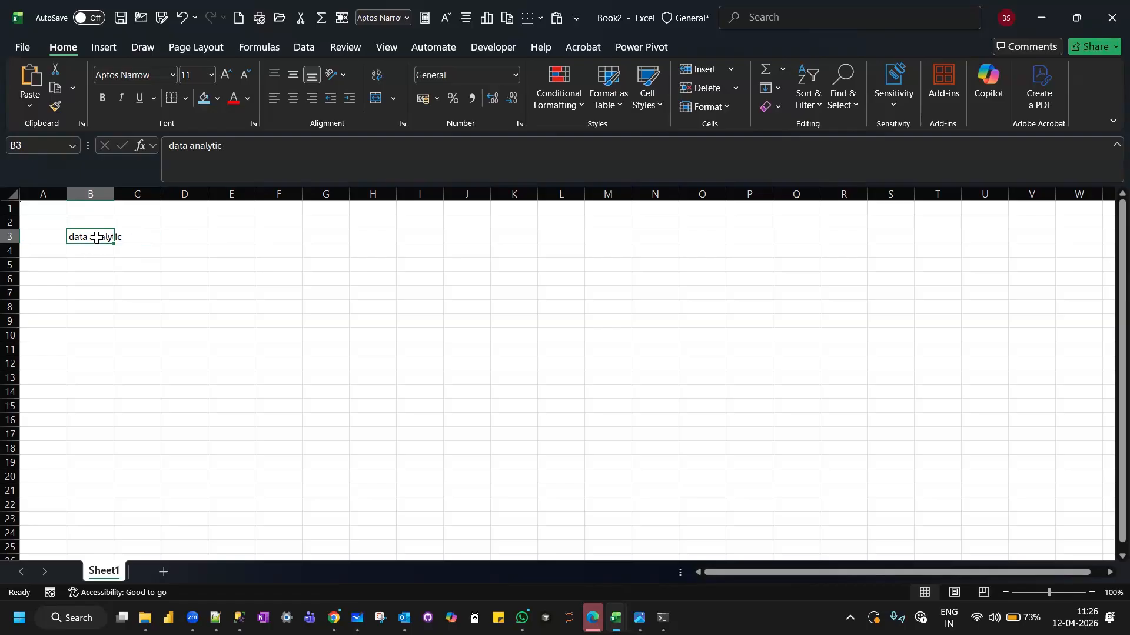
{"action": "double_click", "coordinate": [113, 195]}
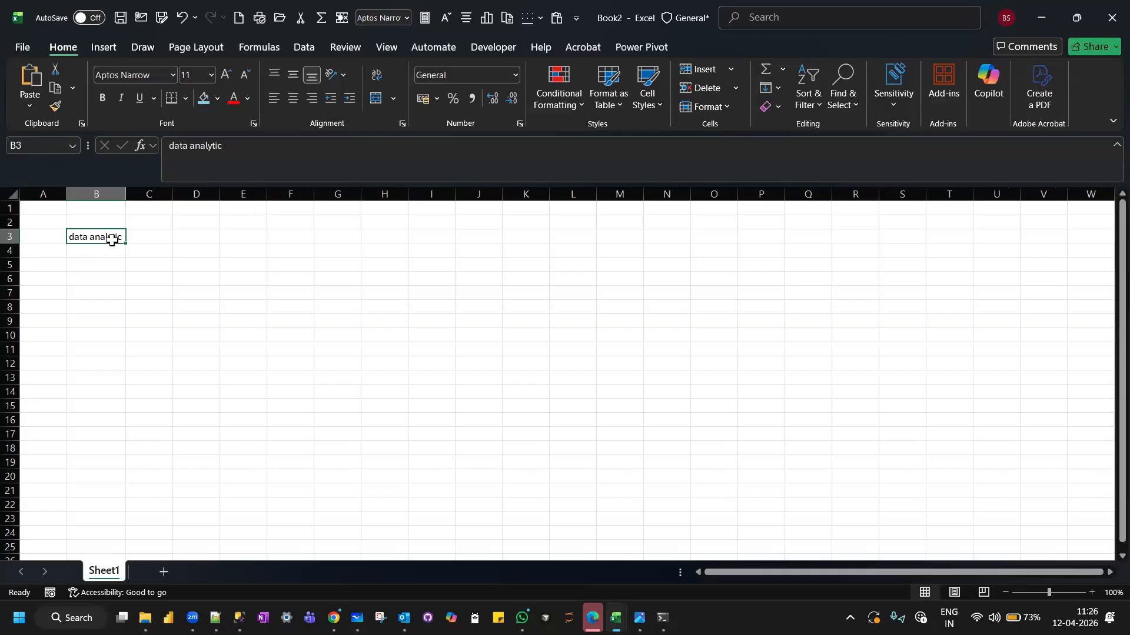
{"action": "left_click", "coordinate": [104, 263]}
Change the text in B3 to "data analytics" in the formula bar and widen column B slightly to fit it.
{"action": "left_click", "coordinate": [95, 236]}
{"action": "left_click", "coordinate": [227, 146]}
{"action": "type", "text": "s"}
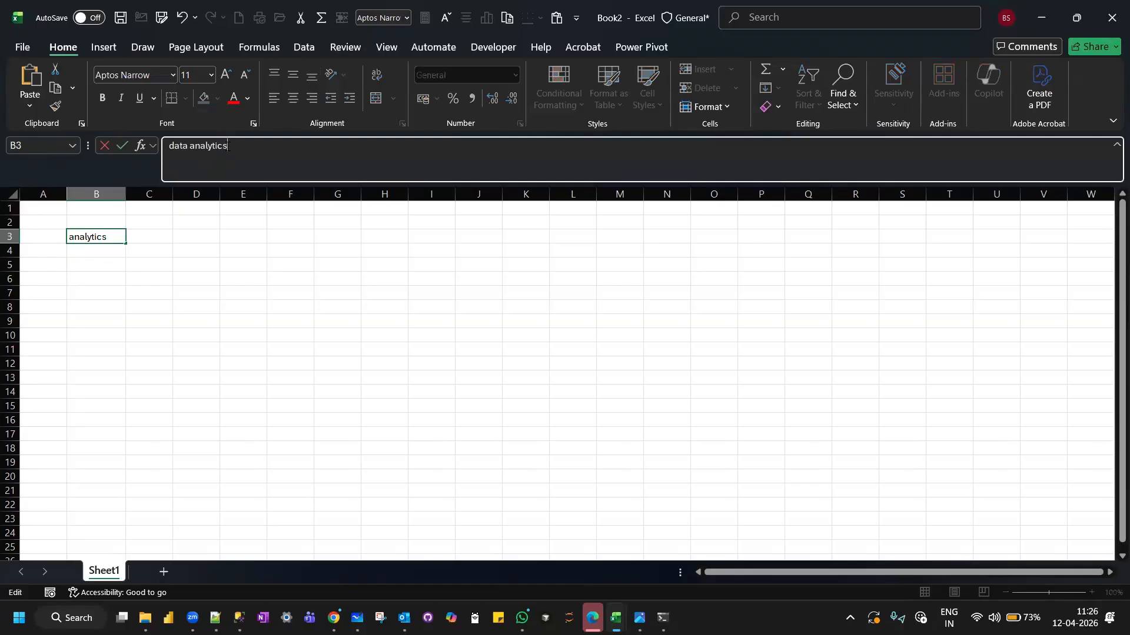
{"action": "key", "text": "Return"}
{"action": "left_click_drag", "start_coordinate": [124, 197], "coordinate": [129, 198]}
{"action": "left_click", "coordinate": [160, 236]}
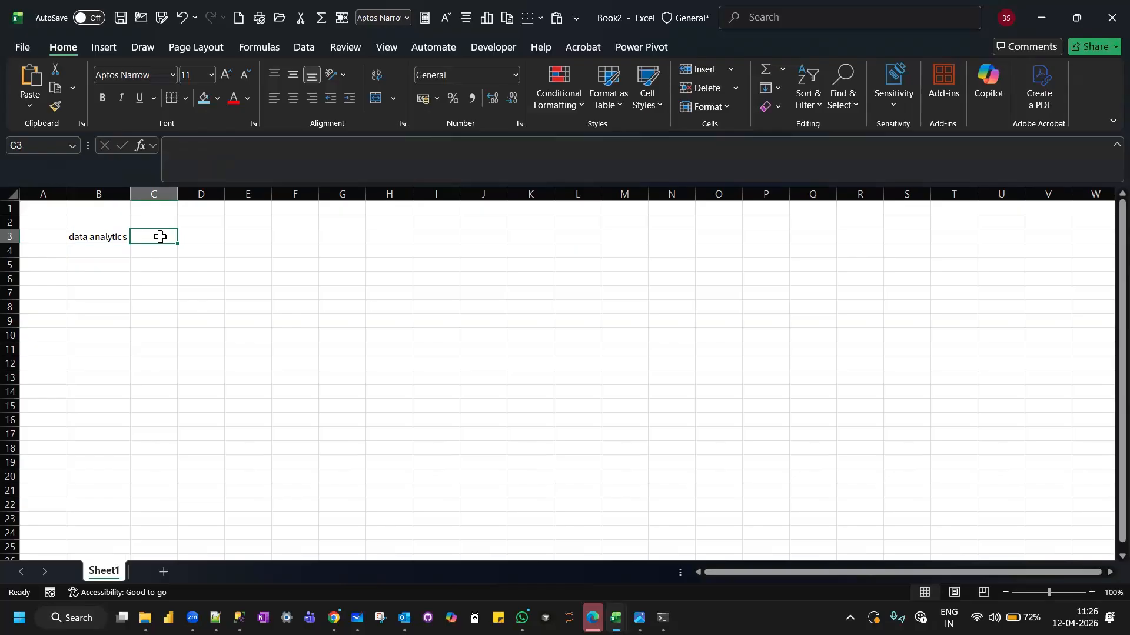
Enter 10+5 in cell B4 without an equals sign, then examine its content by alternating between B4 and B5.
{"action": "left_click", "coordinate": [115, 250]}
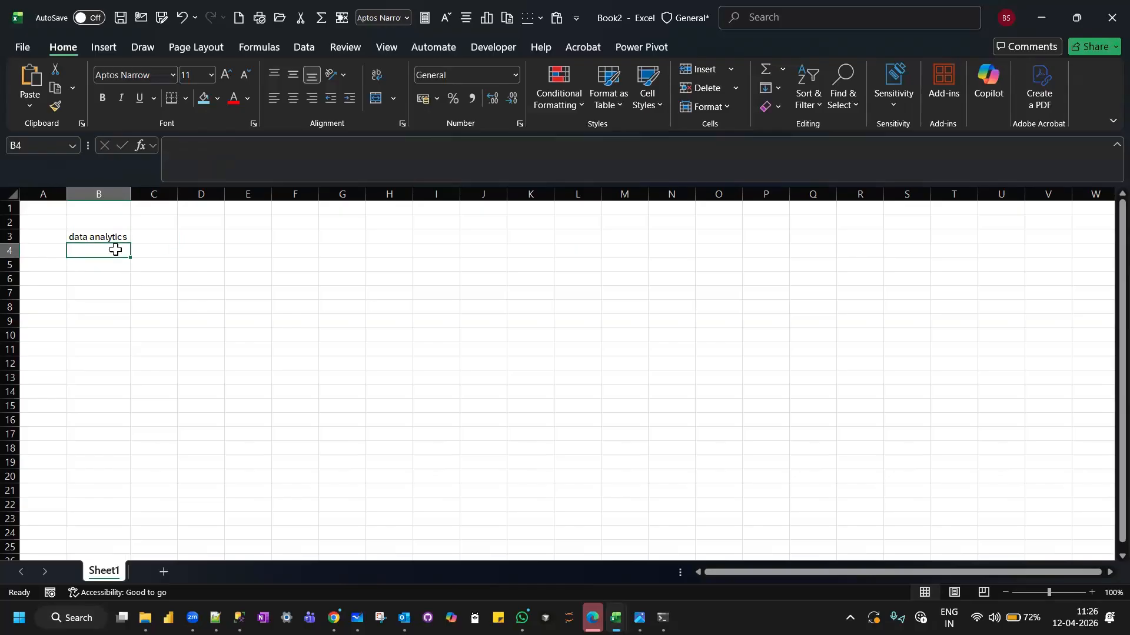
{"action": "type", "text": "10+5"}
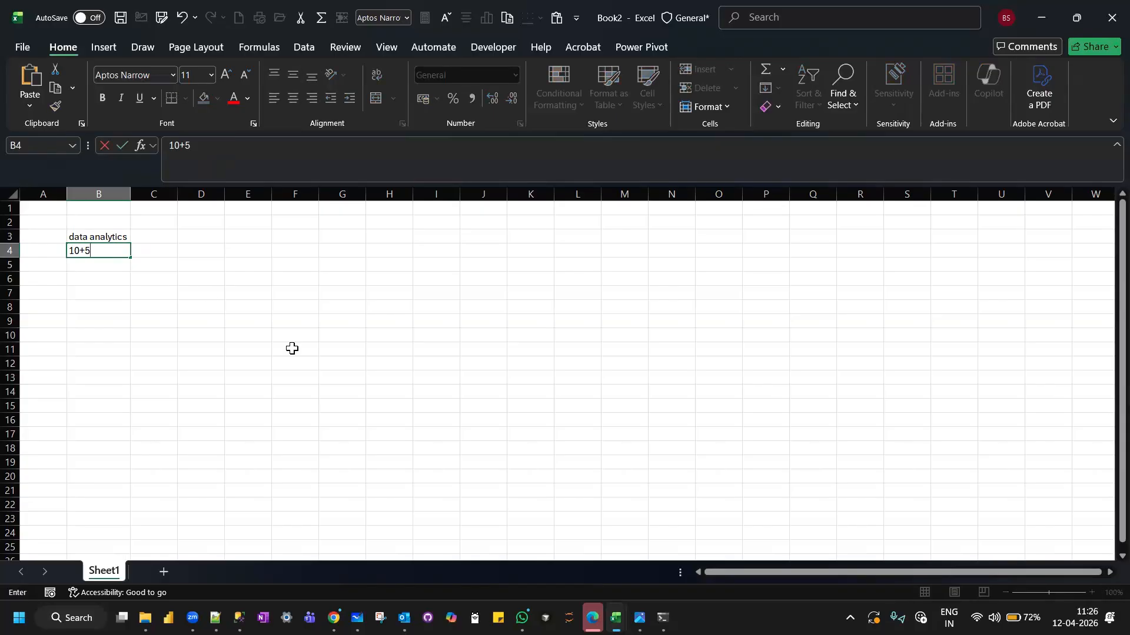
{"action": "key", "text": "Return"}
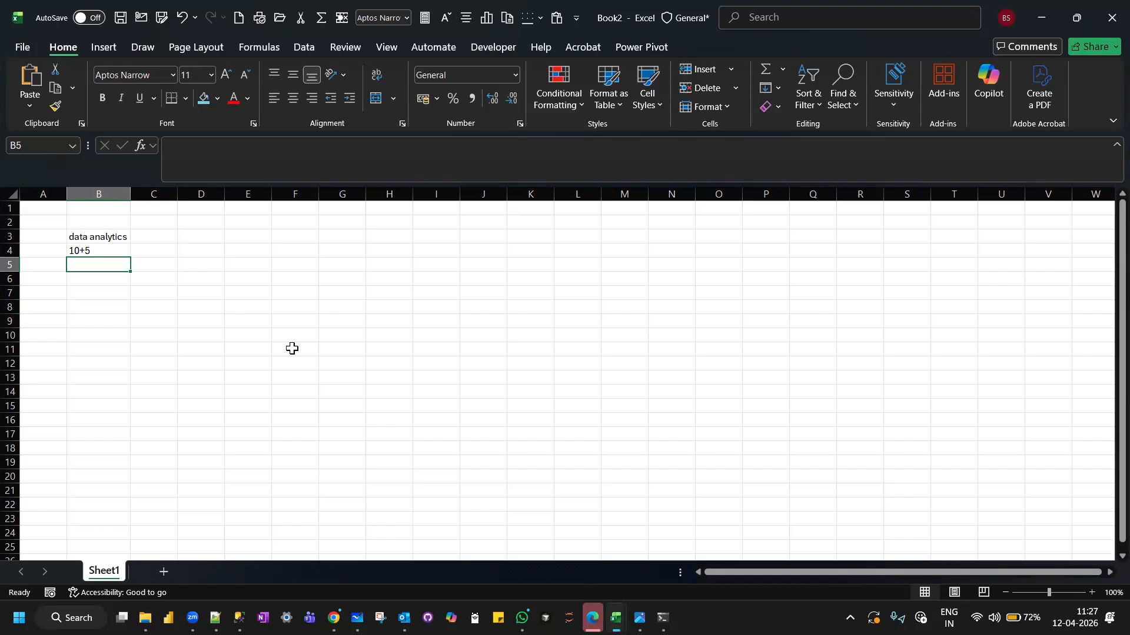
{"action": "left_click", "coordinate": [98, 253]}
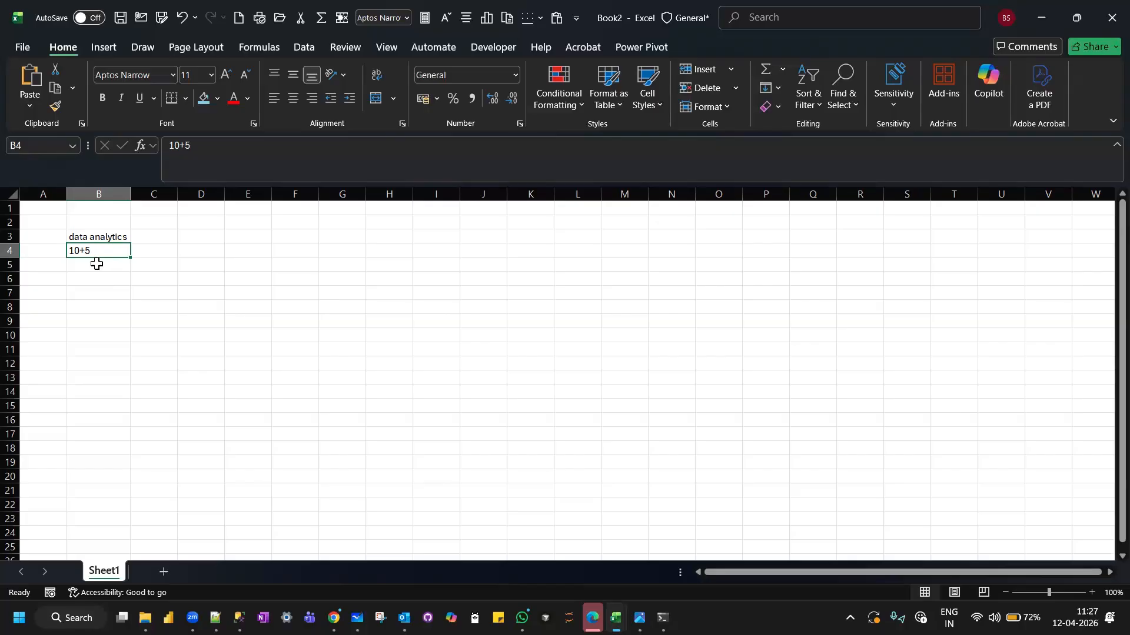
{"action": "left_click", "coordinate": [97, 265]}
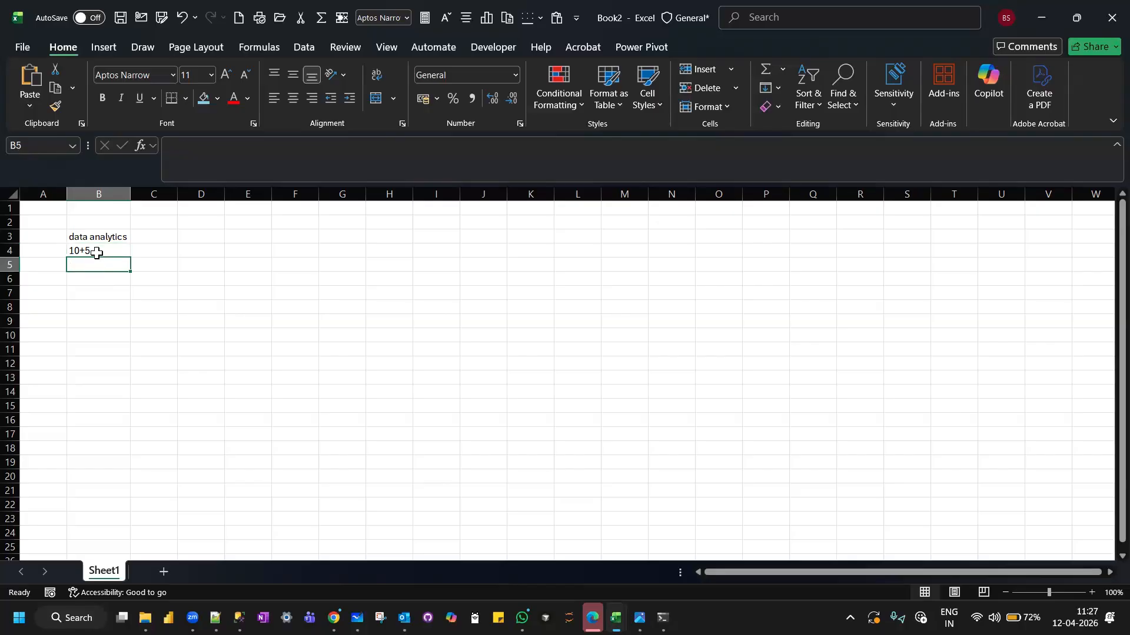
{"action": "left_click", "coordinate": [97, 252]}
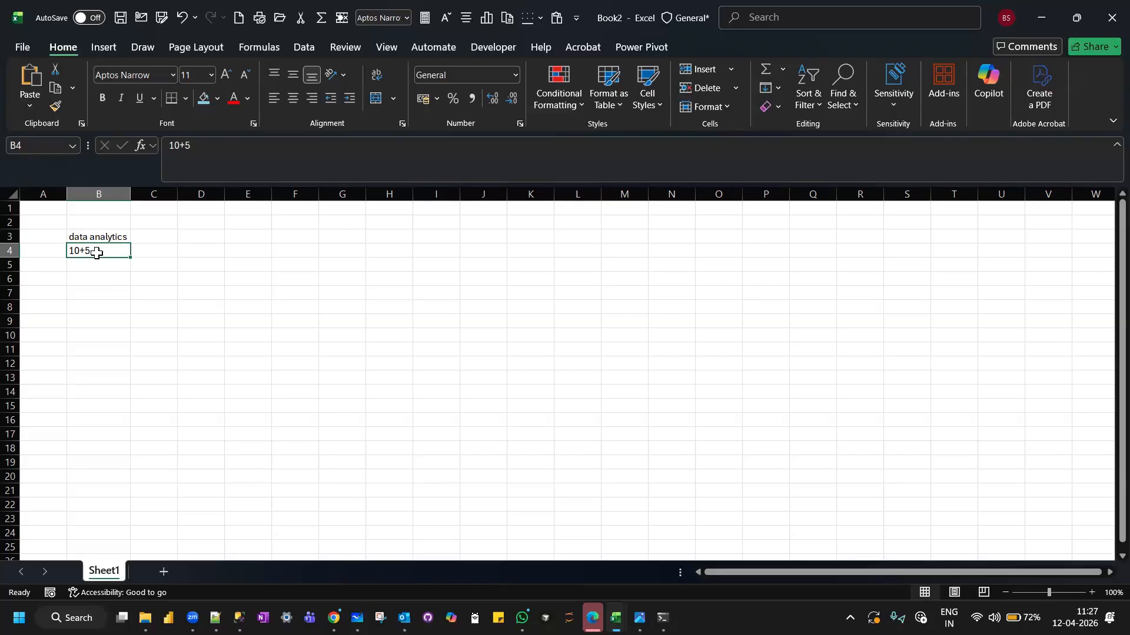
Enter the formula =10+5 in cell B5 and check how it is stored compared with its displayed value.
{"action": "left_click", "coordinate": [96, 264]}
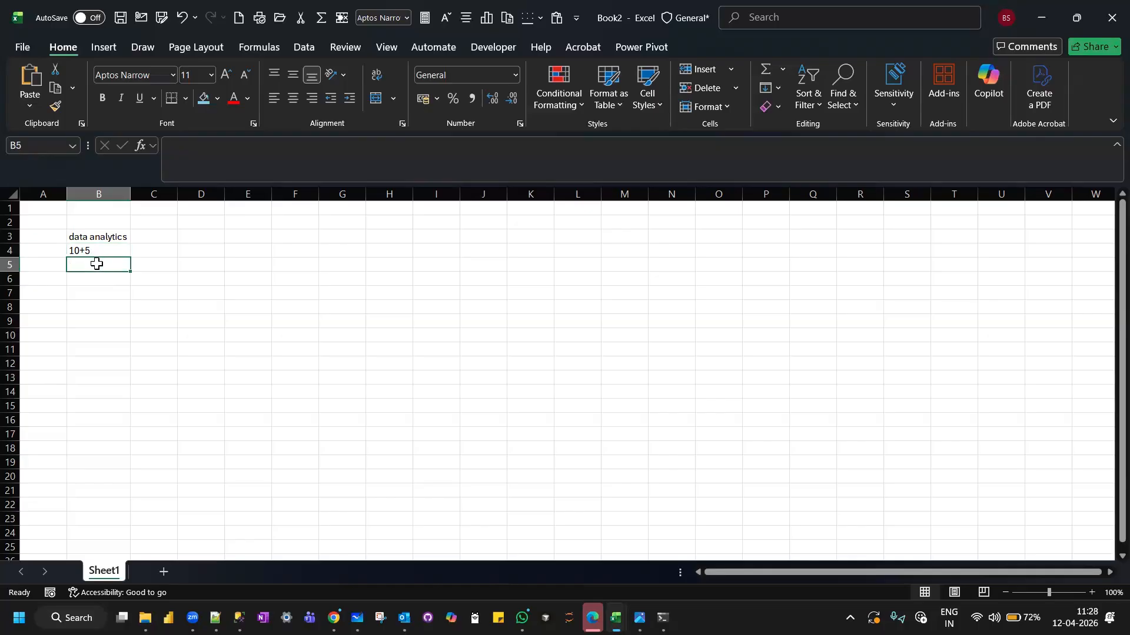
{"action": "type", "text": "="}
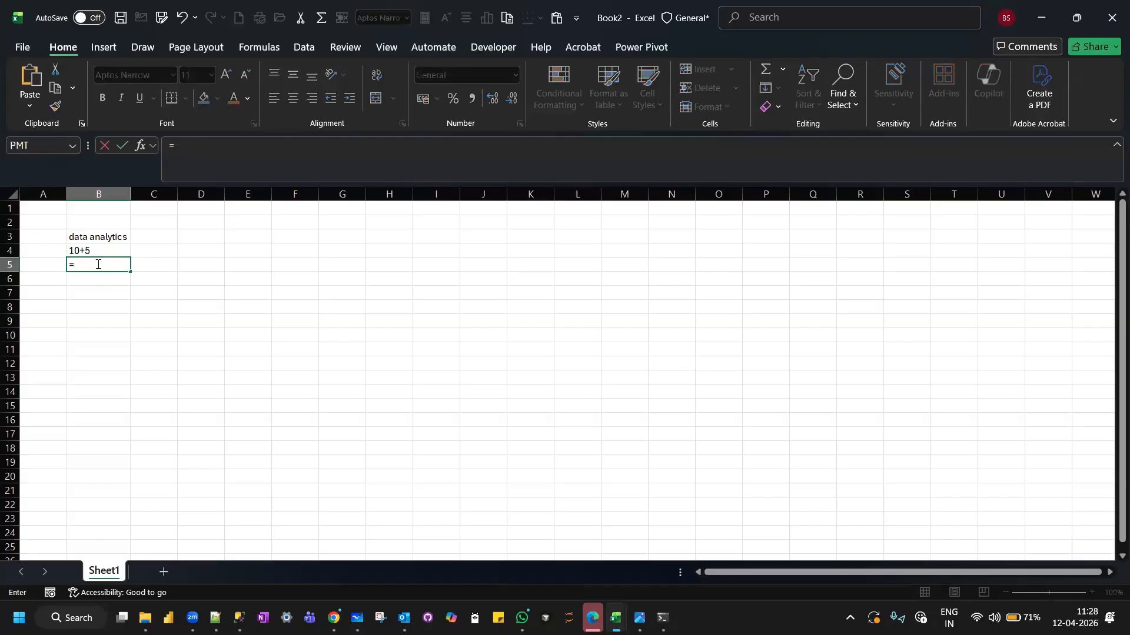
{"action": "type", "text": "10"}
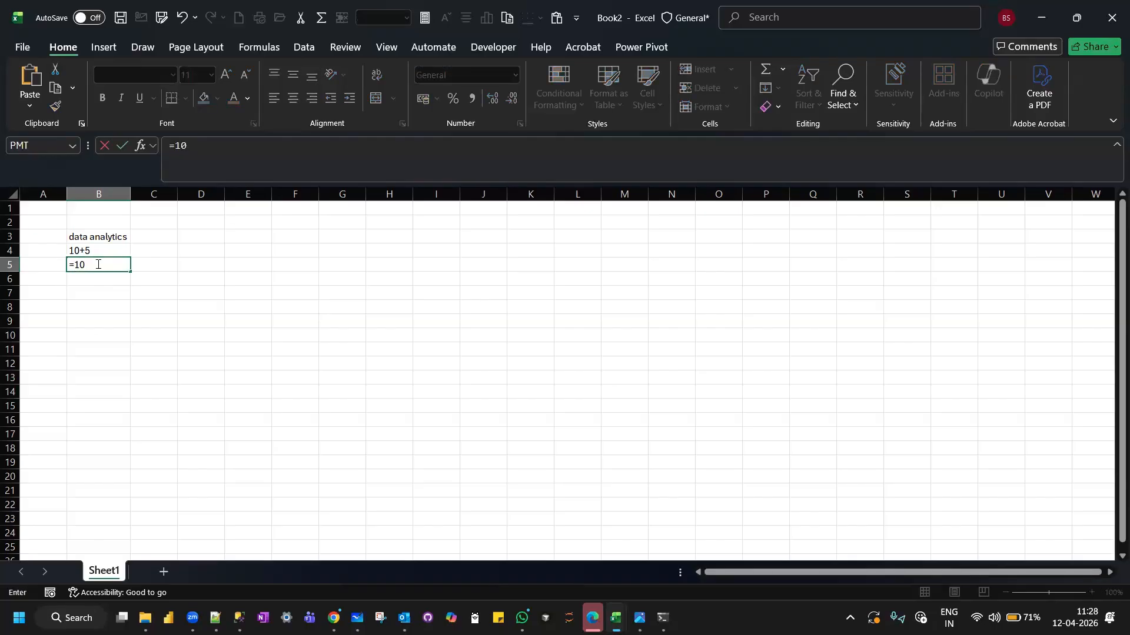
{"action": "type", "text": "+5"}
{"action": "key", "text": "Return"}
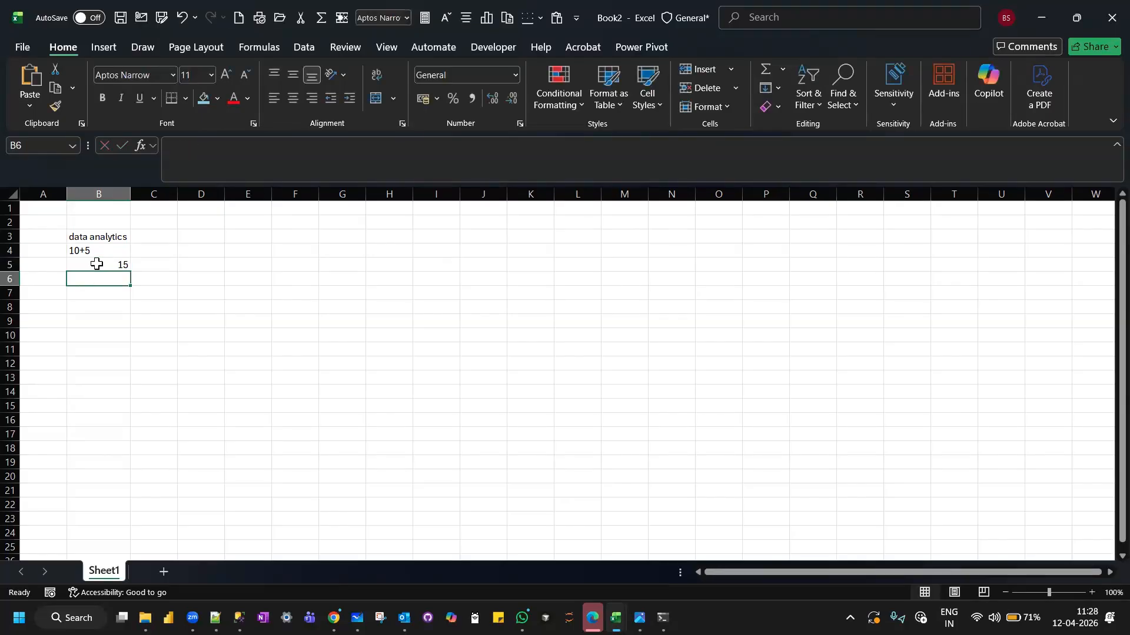
{"action": "left_click", "coordinate": [97, 264]}
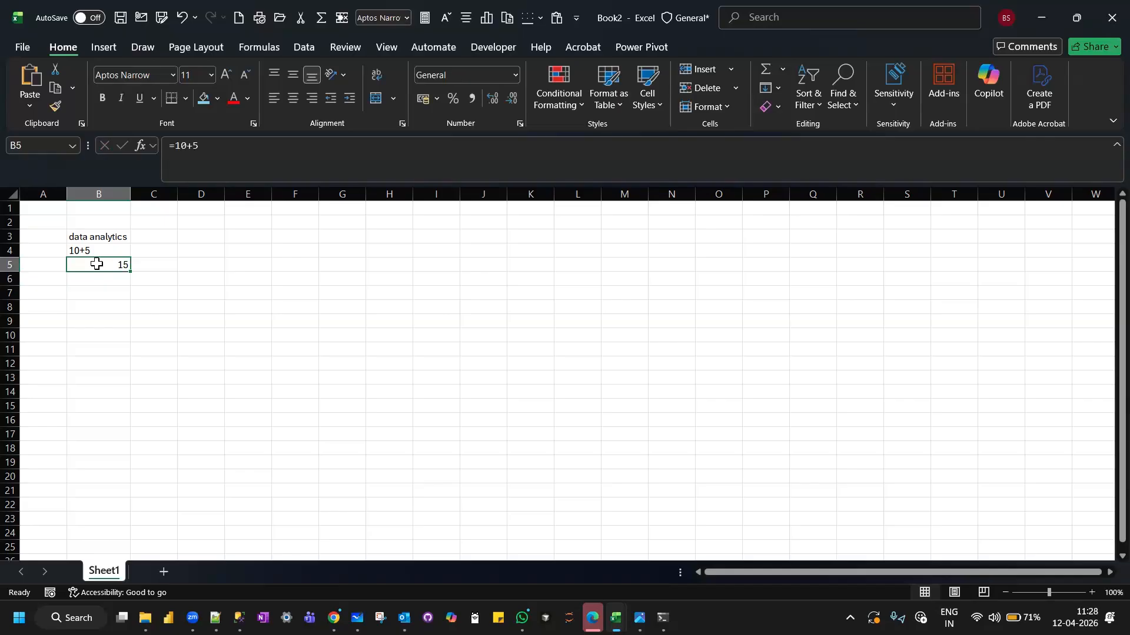
{"action": "left_click", "coordinate": [104, 324]}
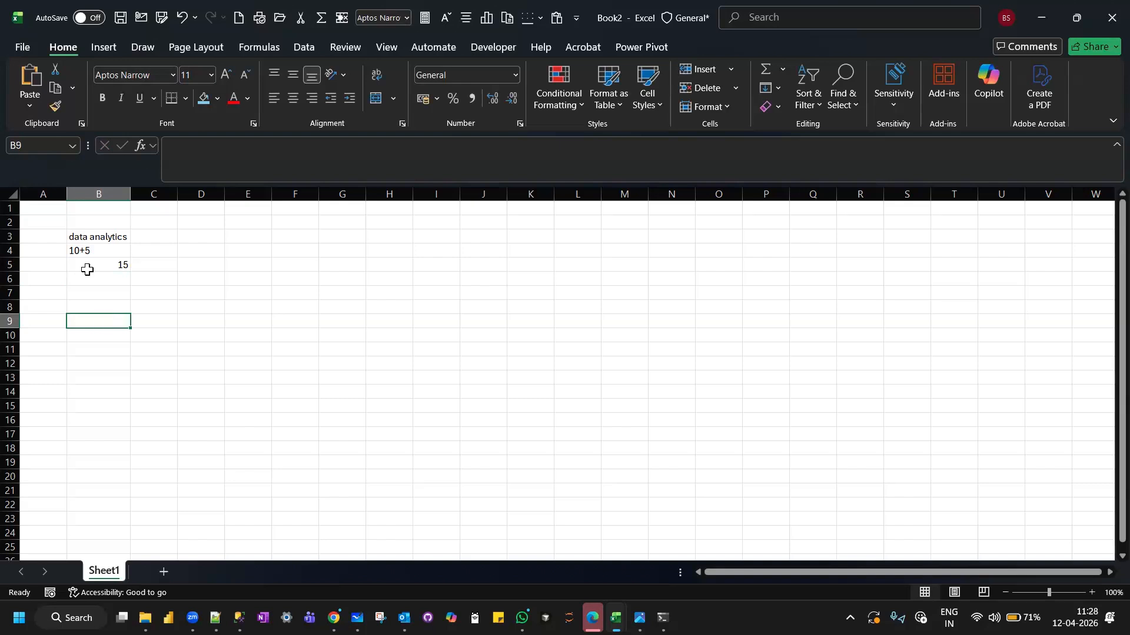
Clear the contents of cells B3:B5.
{"action": "left_click_drag", "start_coordinate": [82, 235], "coordinate": [112, 270]}
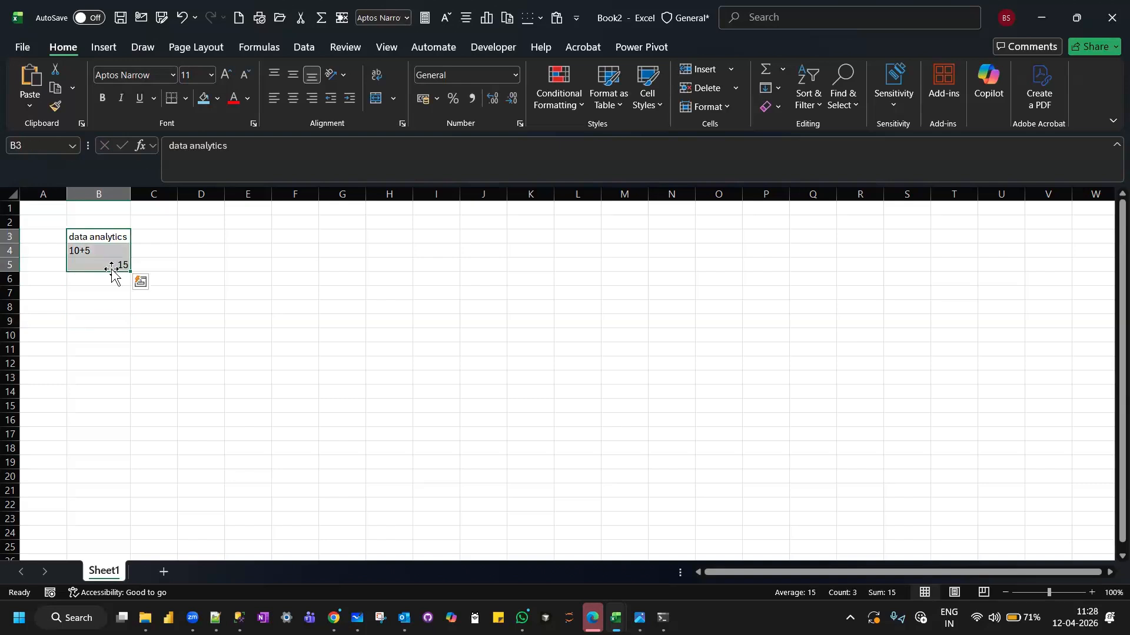
{"action": "key", "text": "Delete"}
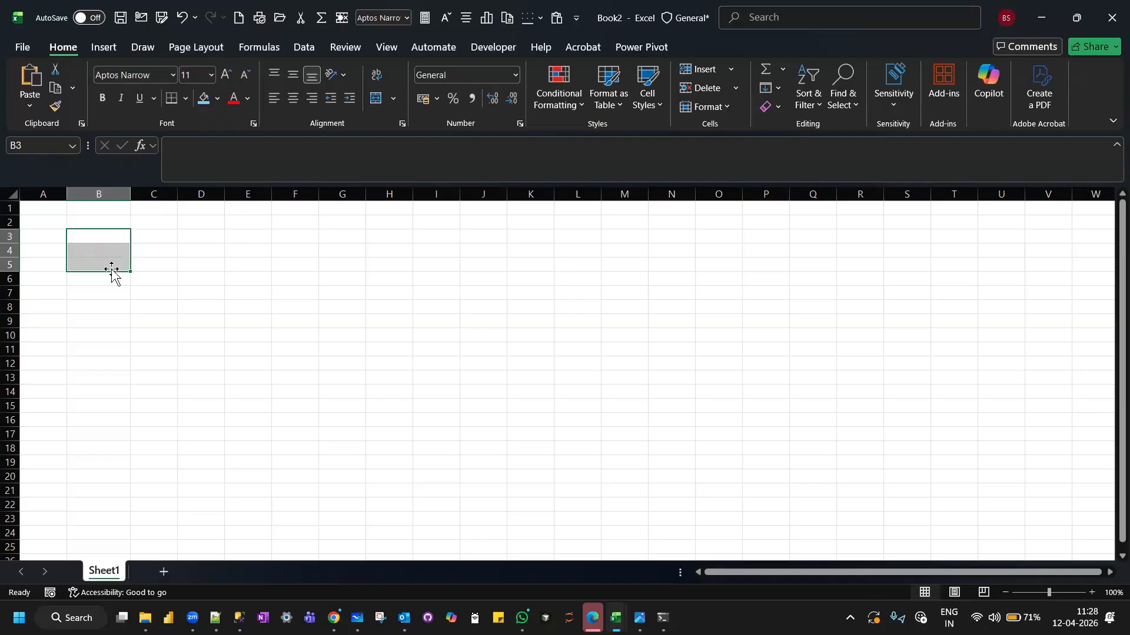
{"action": "left_click", "coordinate": [99, 232]}
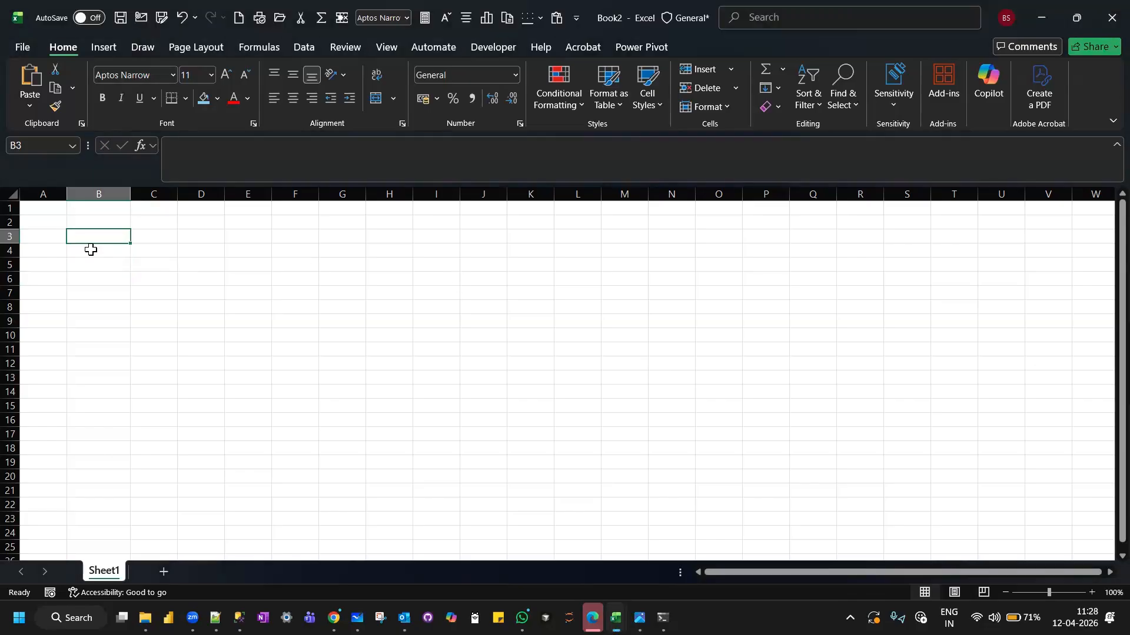
Examine the single-cell references by selecting B1, B2 and B3 in turn.
{"action": "left_click", "coordinate": [87, 209]}
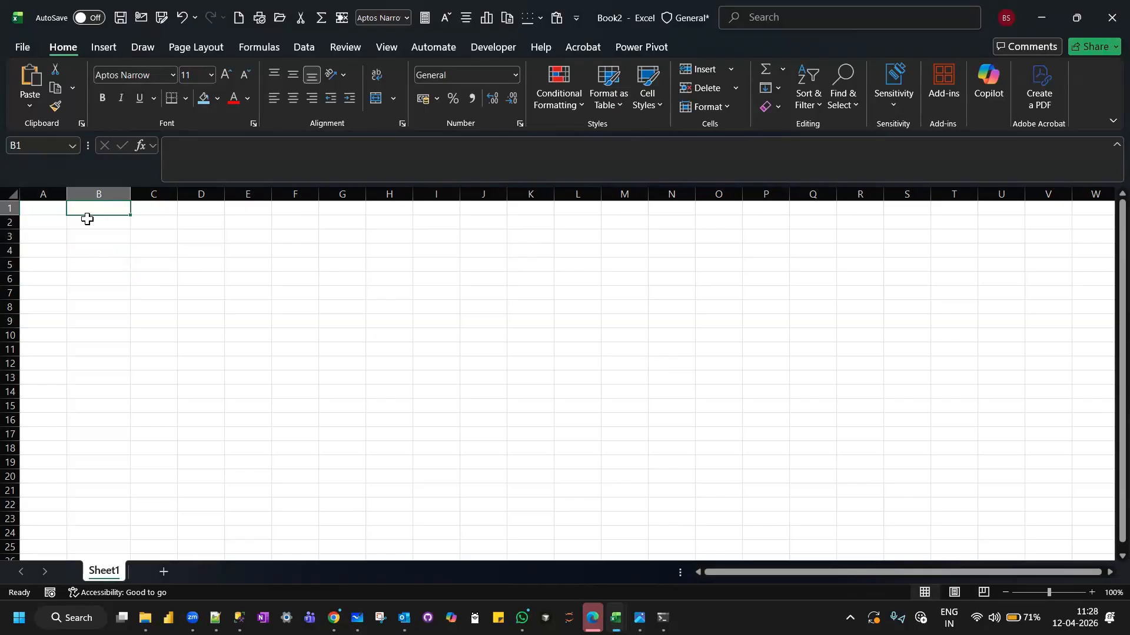
{"action": "left_click", "coordinate": [88, 221]}
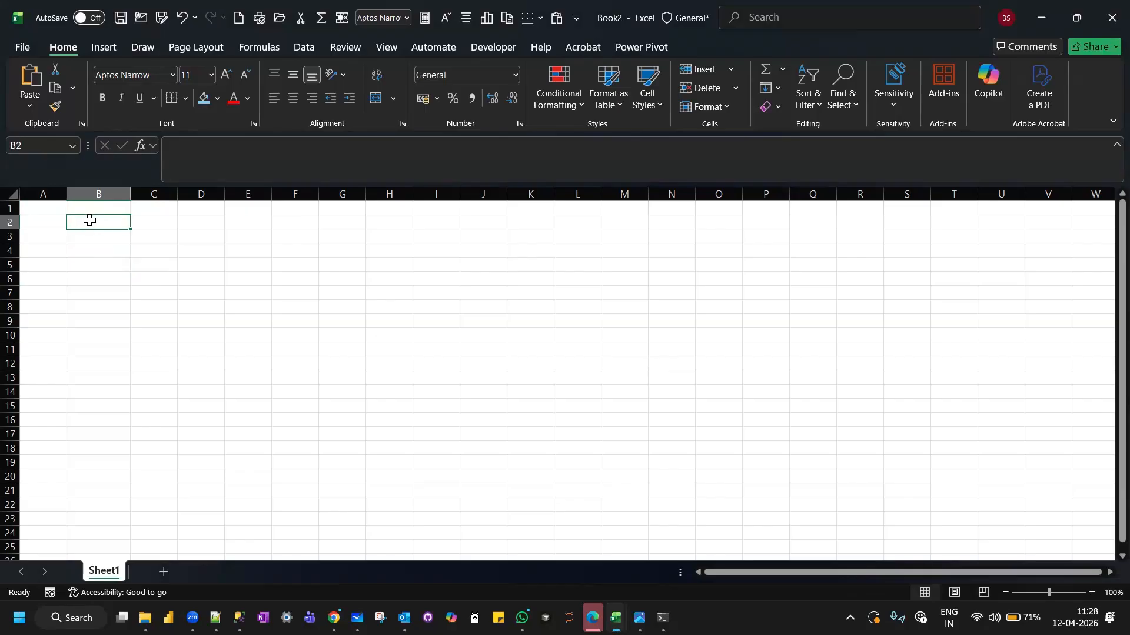
{"action": "key", "text": "Down"}
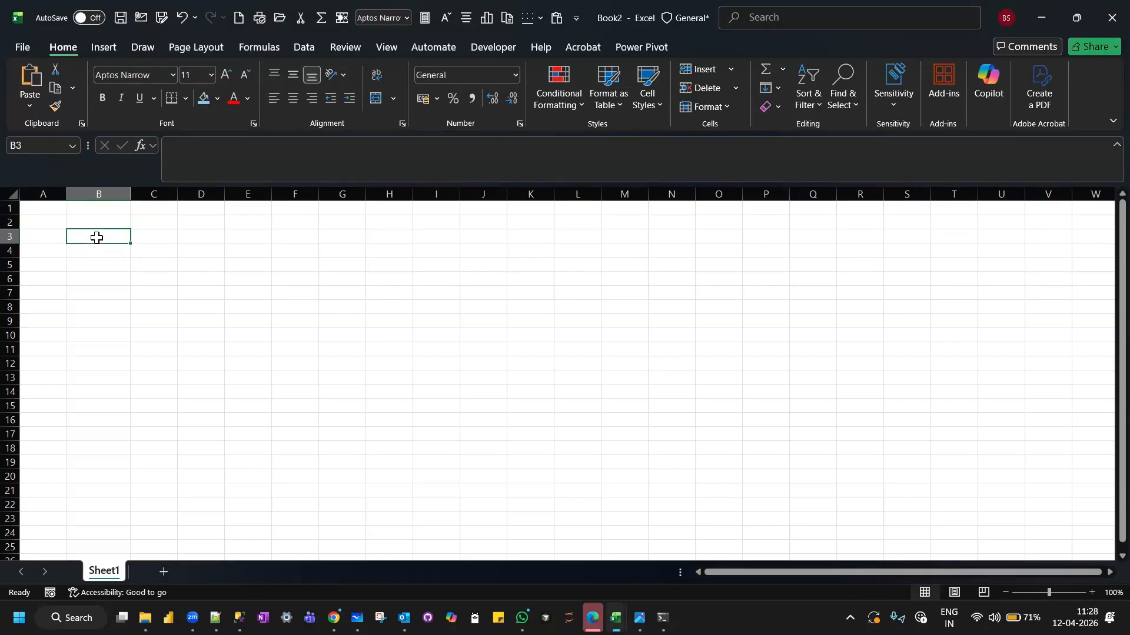
Select the two-cell range B2:C2 and enter its reference as the text B2:C2 in cell D2.
{"action": "left_click_drag", "start_coordinate": [89, 221], "coordinate": [160, 219]}
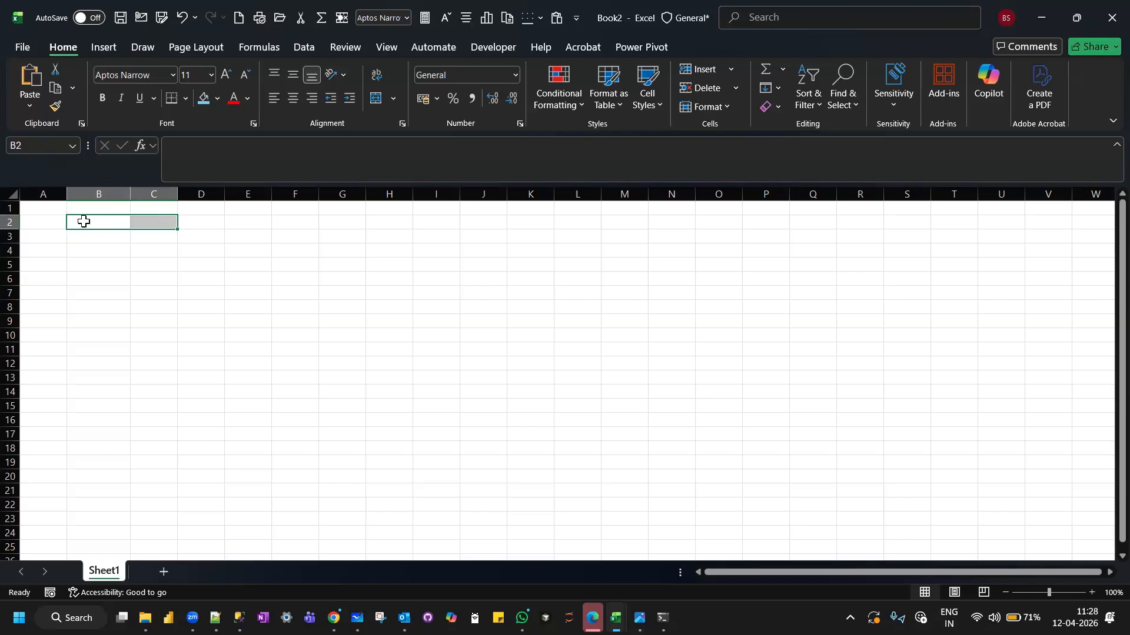
{"action": "left_click", "coordinate": [206, 223]}
{"action": "type", "text": "b2"}
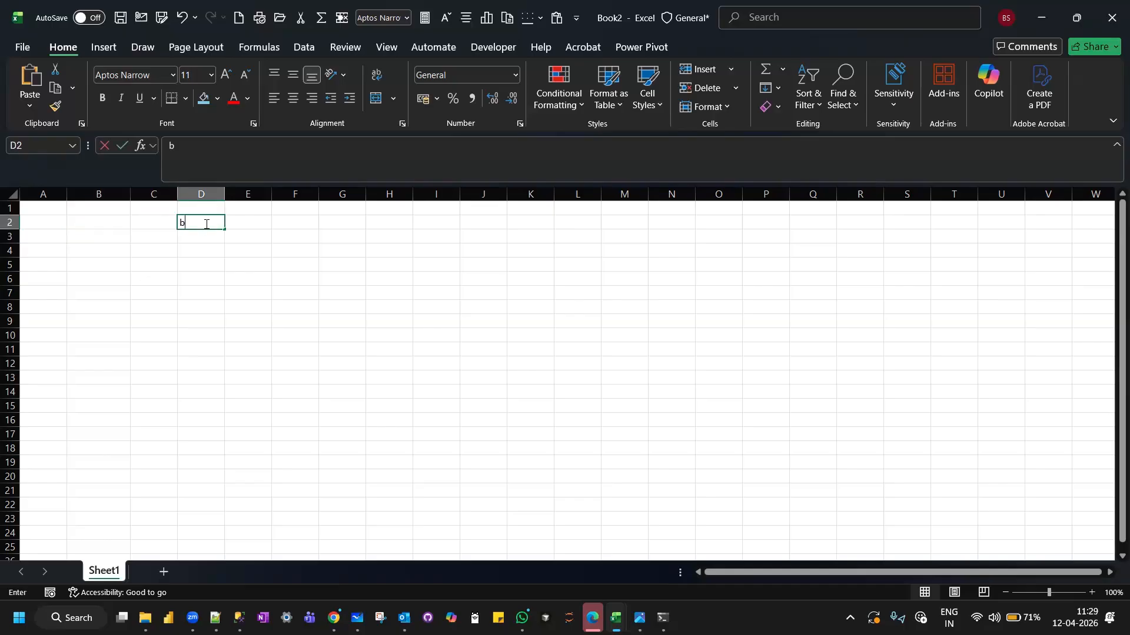
{"action": "key", "text": "BackSpace"}
{"action": "key", "text": "BackSpace"}
{"action": "type", "text": "B2"}
{"action": "key", "text": "Caps_Lock"}
{"action": "type", "text": ":C2"}
{"action": "key", "text": "Return"}
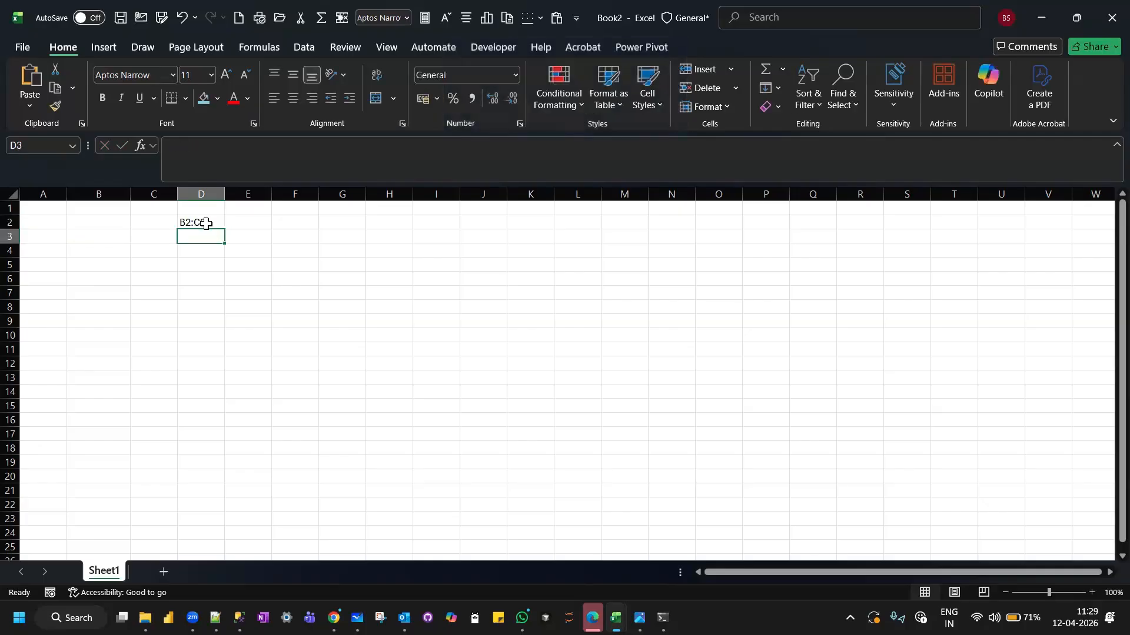
{"action": "left_click", "coordinate": [205, 223]}
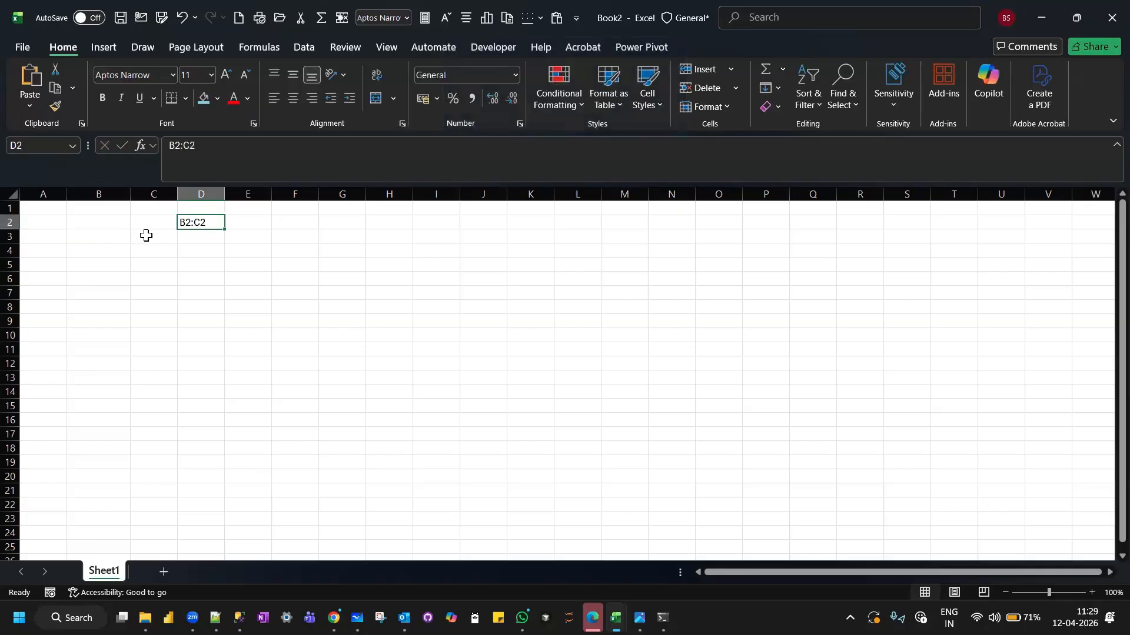
Select the block C3:H12 and enter its reference as the text C3:H12 in cell I3.
{"action": "left_click_drag", "start_coordinate": [146, 235], "coordinate": [385, 364]}
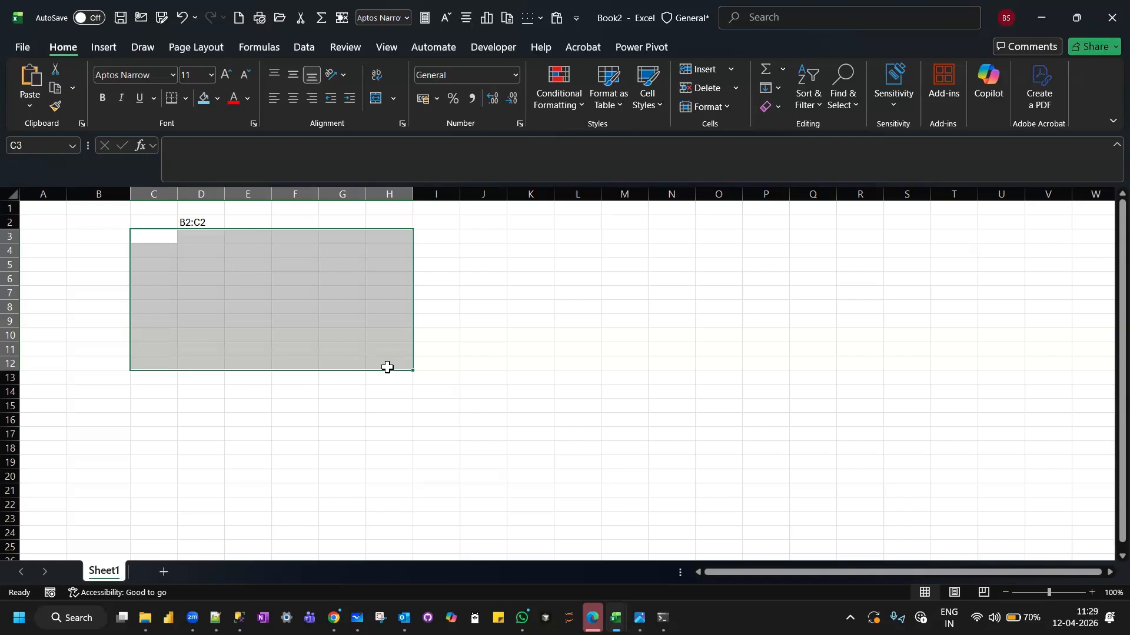
{"action": "left_click", "coordinate": [439, 235]}
{"action": "type", "text": "C3:H12"}
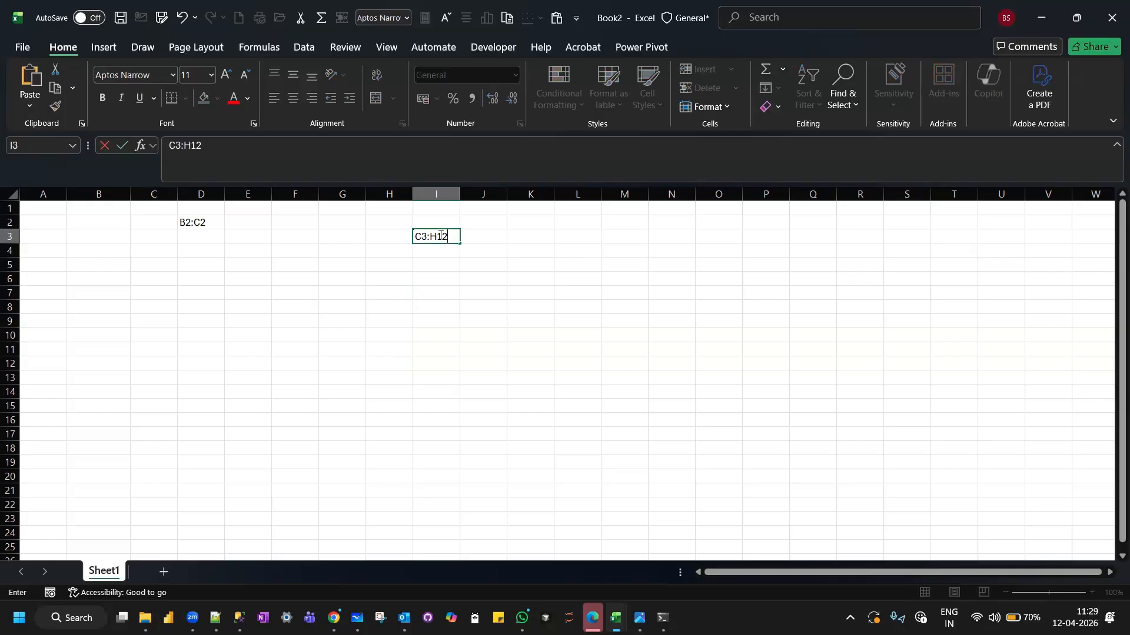
{"action": "key", "text": "Return"}
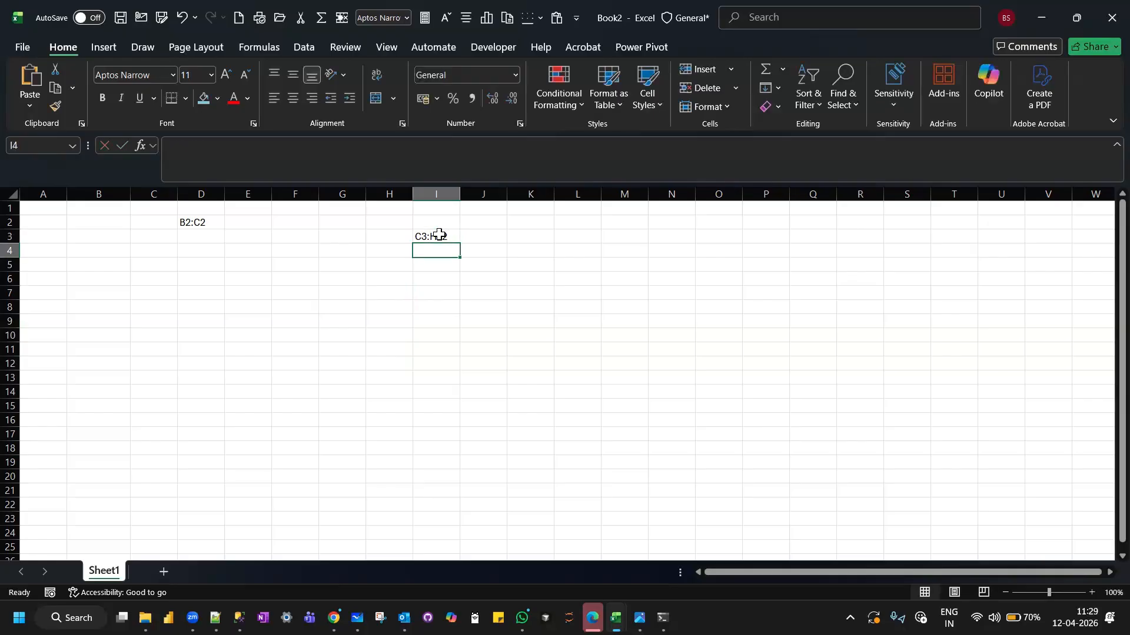
Enter the labels RANGE, START and END in cells H3, H4 and H5.
{"action": "left_click", "coordinate": [398, 250]}
{"action": "left_click", "coordinate": [392, 237]}
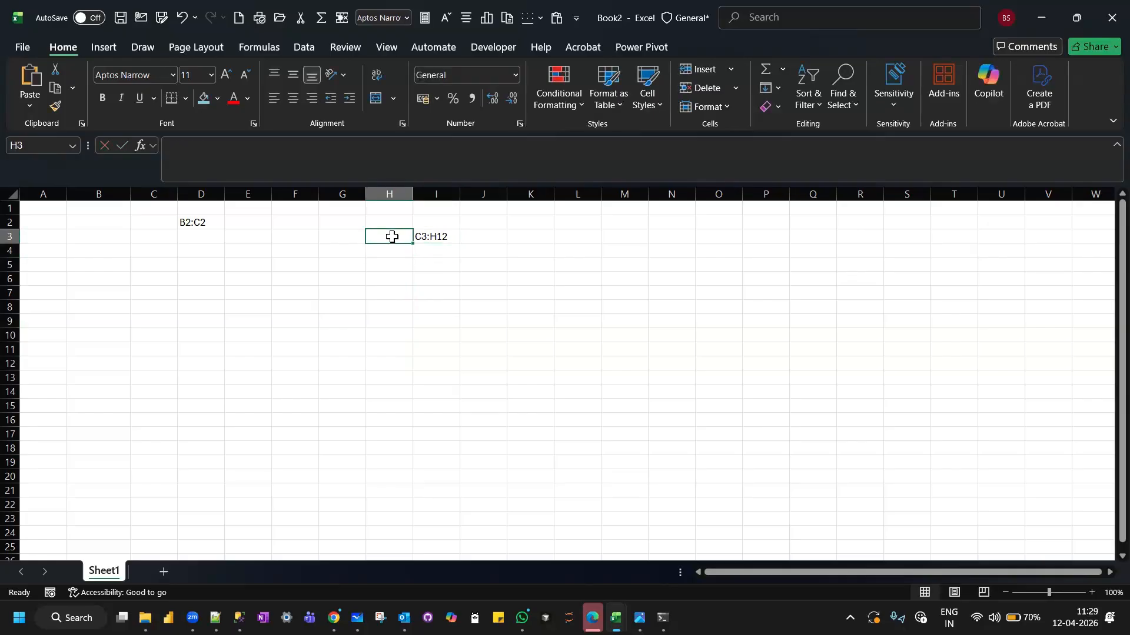
{"action": "type", "text": "RANGE"}
{"action": "key", "text": "Return"}
{"action": "type", "text": "START"}
{"action": "key", "text": "Return"}
{"action": "type", "text": "END"}
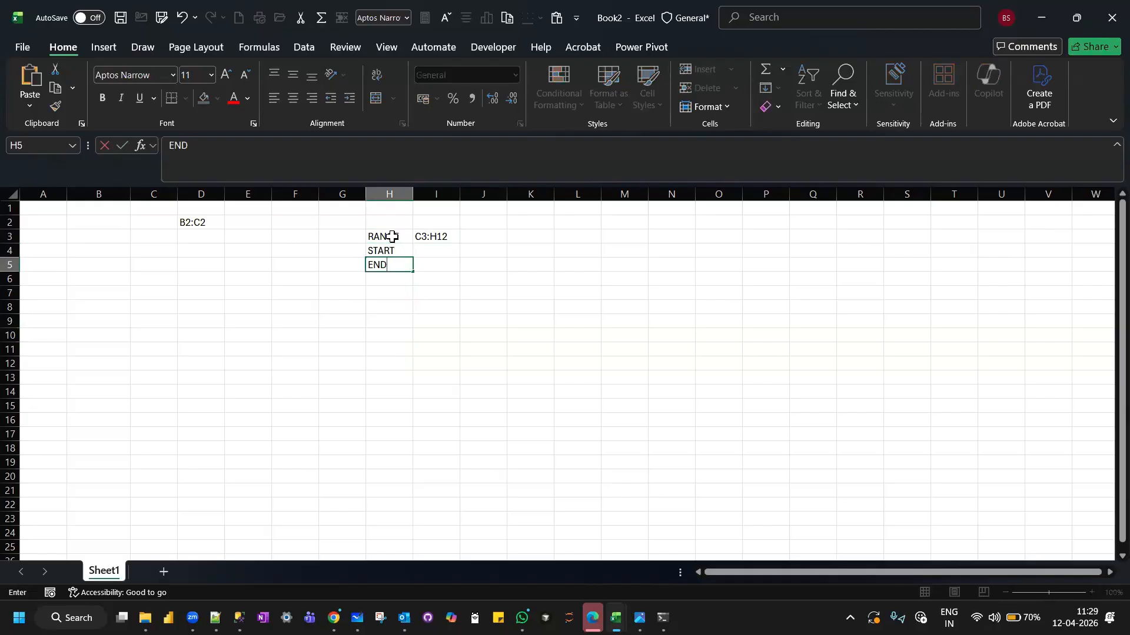
{"action": "key", "text": "Return"}
Fill in the range's first cell C3 beside START in I4 and its last cell H12 beside END in I5.
{"action": "left_click", "coordinate": [428, 248]}
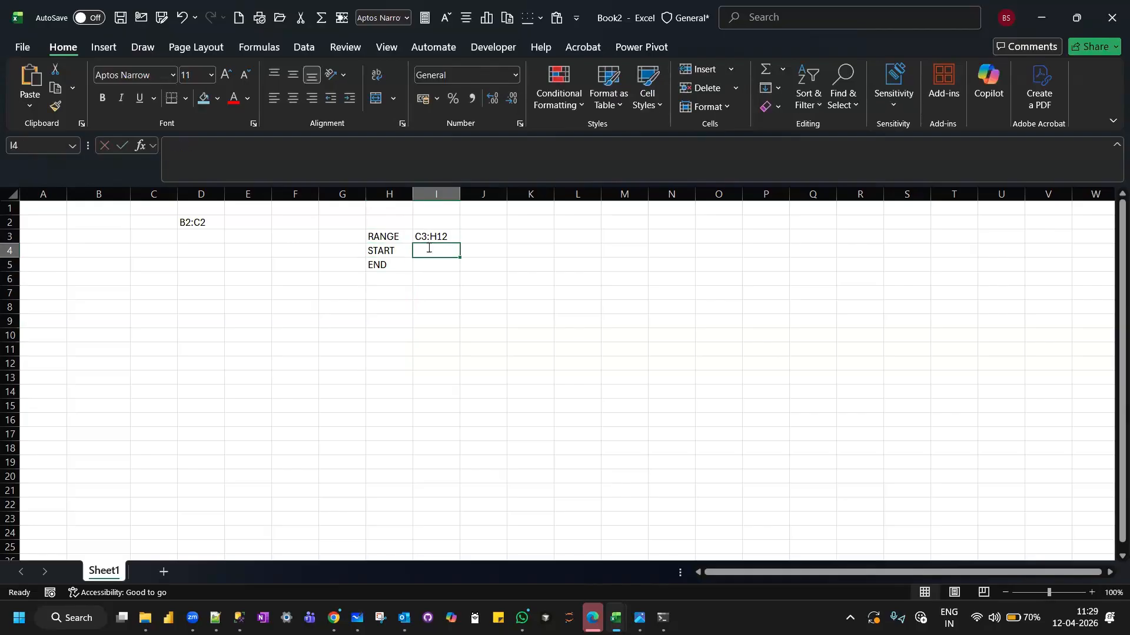
{"action": "type", "text": "C3:H12"}
{"action": "key", "text": "Return"}
{"action": "left_click", "coordinate": [428, 248]}
{"action": "left_click", "coordinate": [216, 146]}
{"action": "key", "text": "BackSpace"}
{"action": "key", "text": "BackSpace"}
{"action": "key", "text": "BackSpace"}
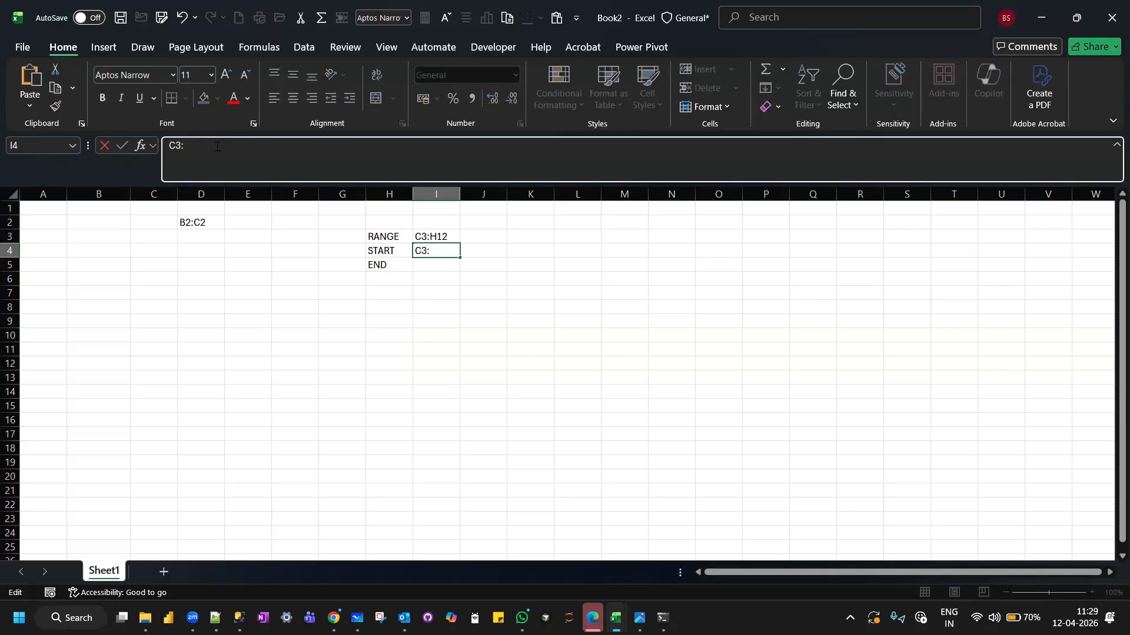
{"action": "key", "text": "Return"}
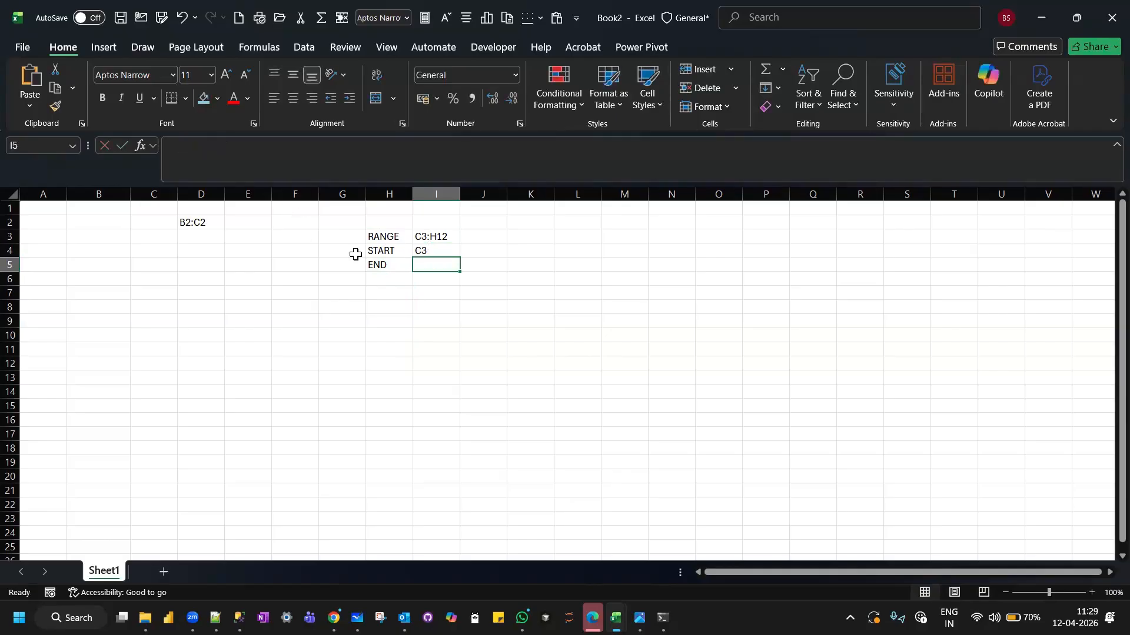
{"action": "type", "text": "H12"}
{"action": "key", "text": "Return"}
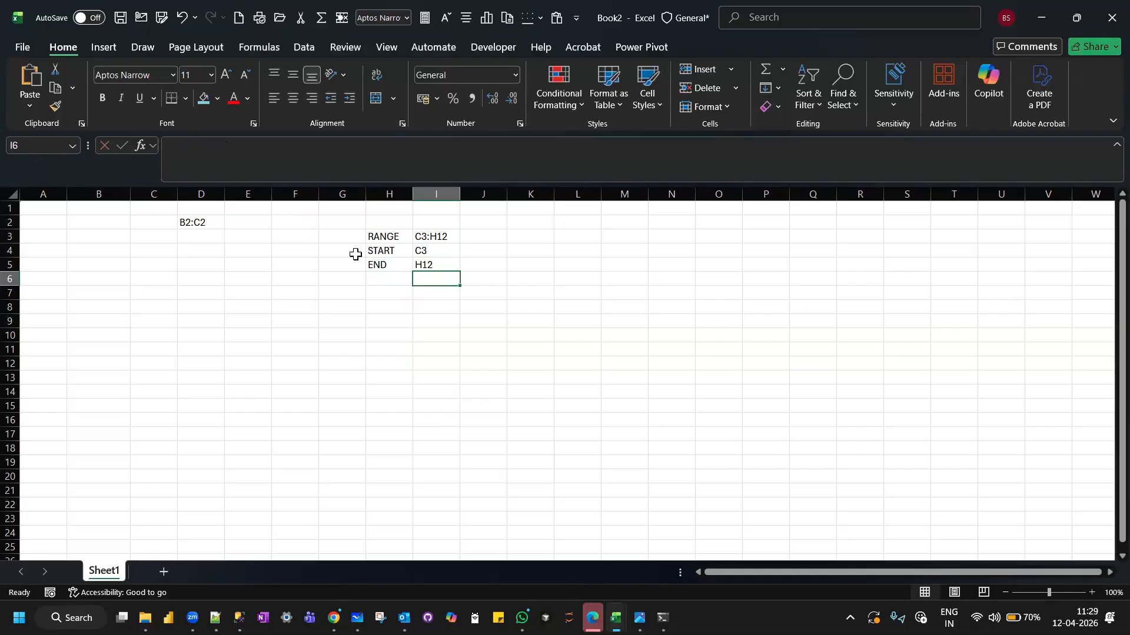
Review the range reference in I3 and add the label ARRAY in cell H6, below END.
{"action": "left_click", "coordinate": [444, 236]}
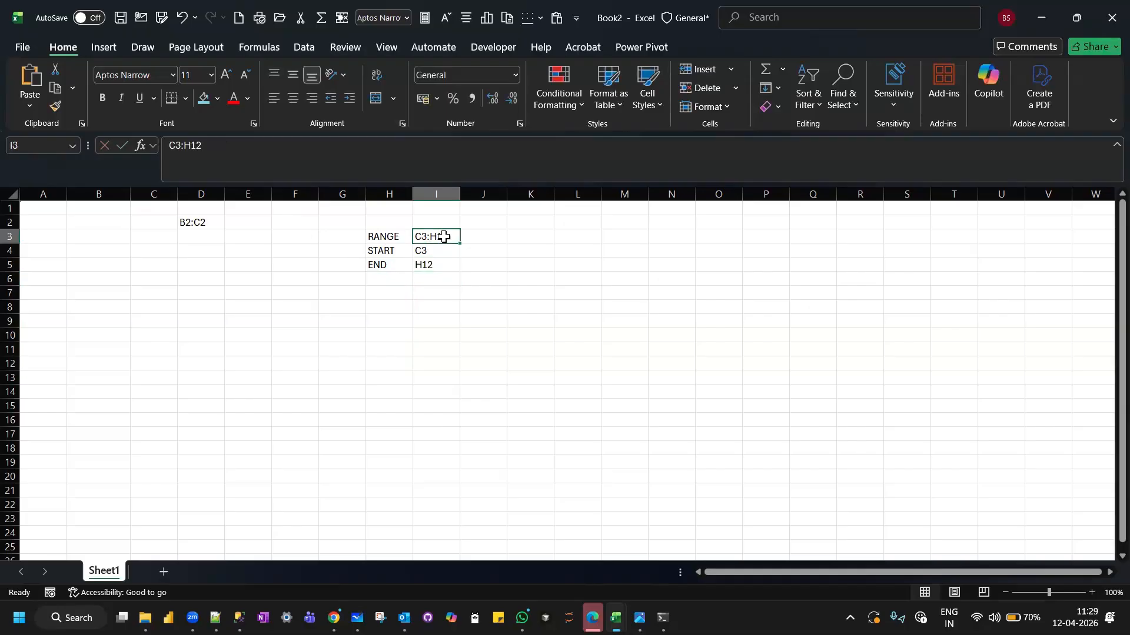
{"action": "left_click", "coordinate": [397, 280]}
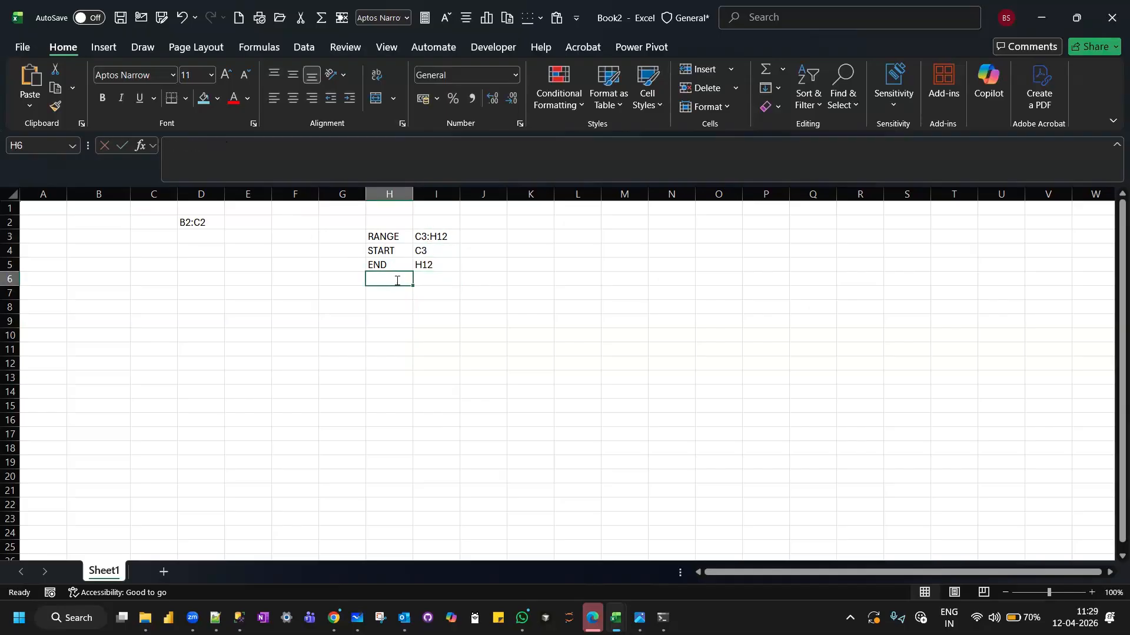
{"action": "type", "text": "ARRAY"}
{"action": "key", "text": "Return"}
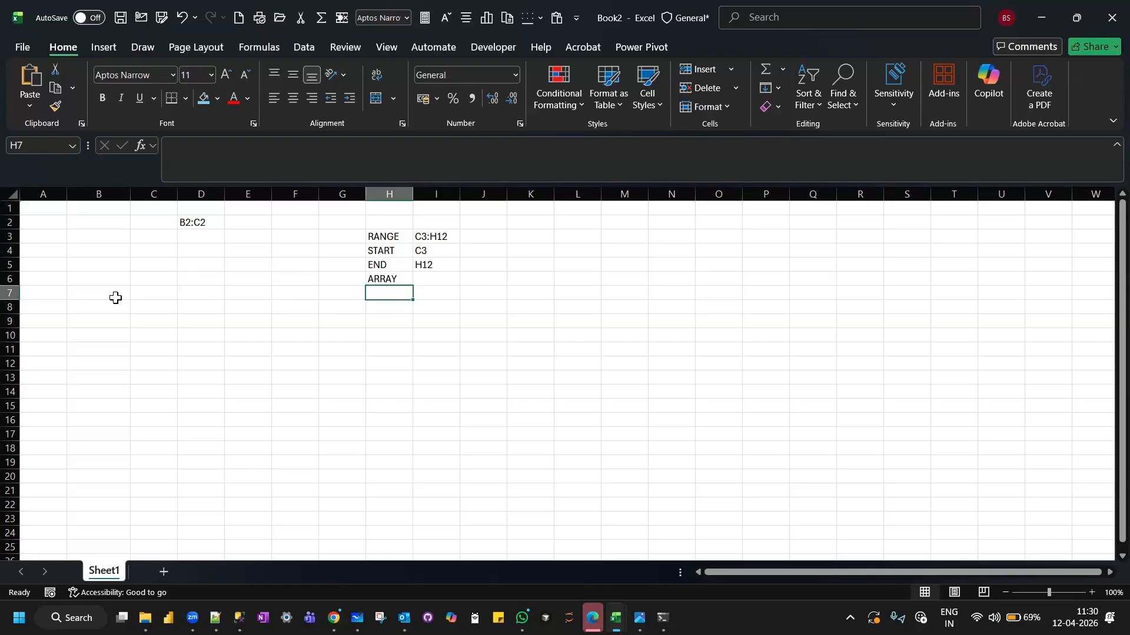
Examine entire rows and columns as ranges by selecting row 7, column A, row 5 and column A again.
{"action": "left_click", "coordinate": [11, 293]}
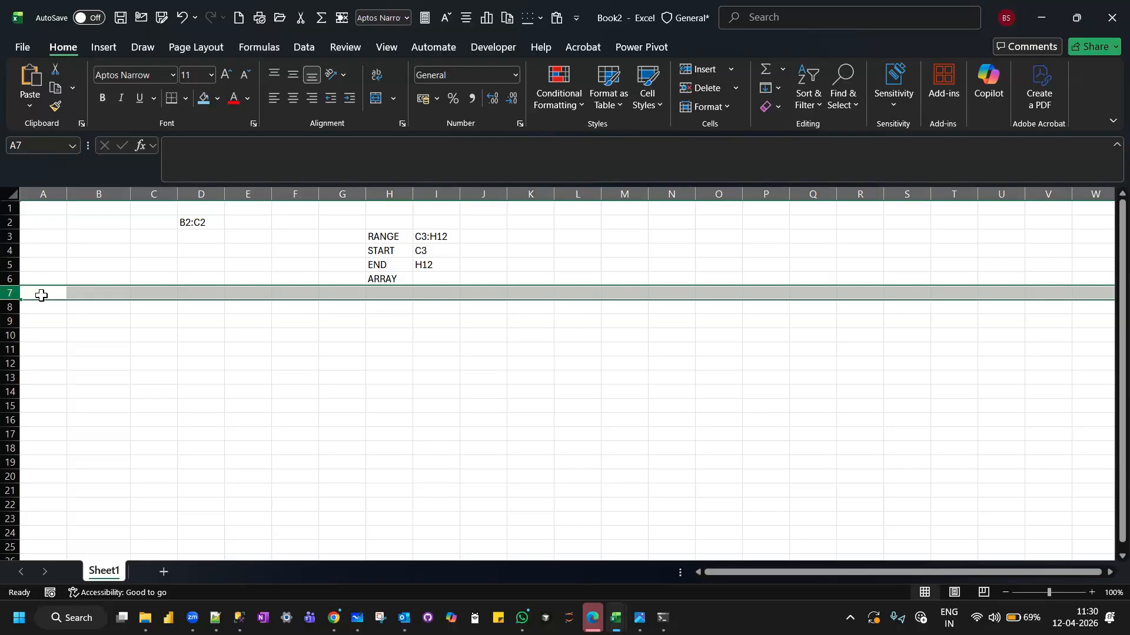
{"action": "left_click", "coordinate": [49, 193]}
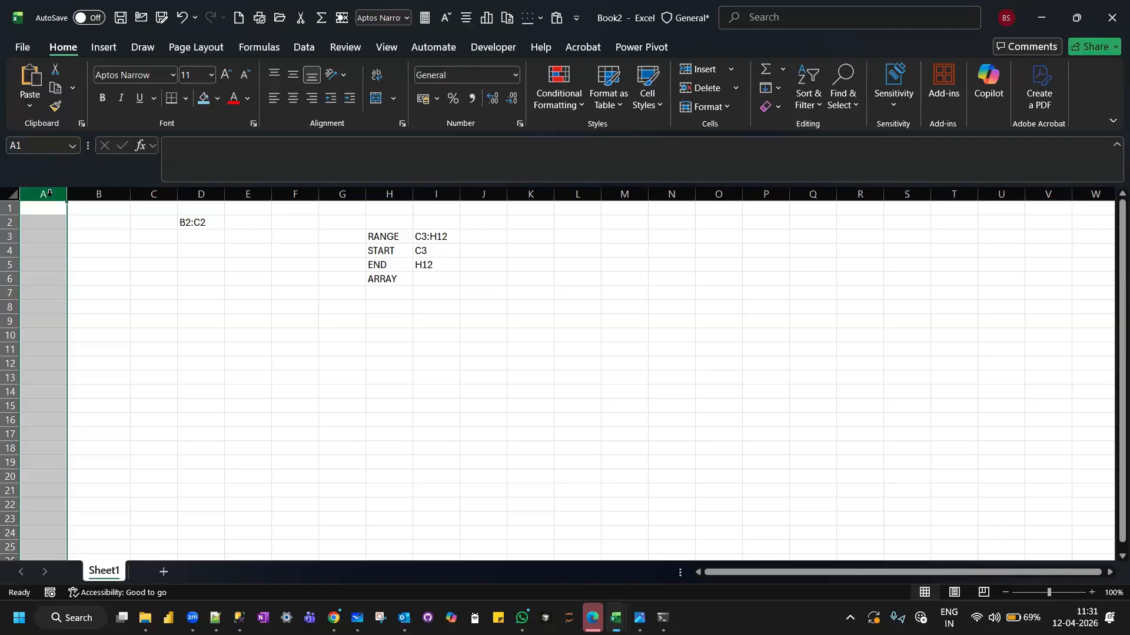
{"action": "left_click", "coordinate": [12, 265]}
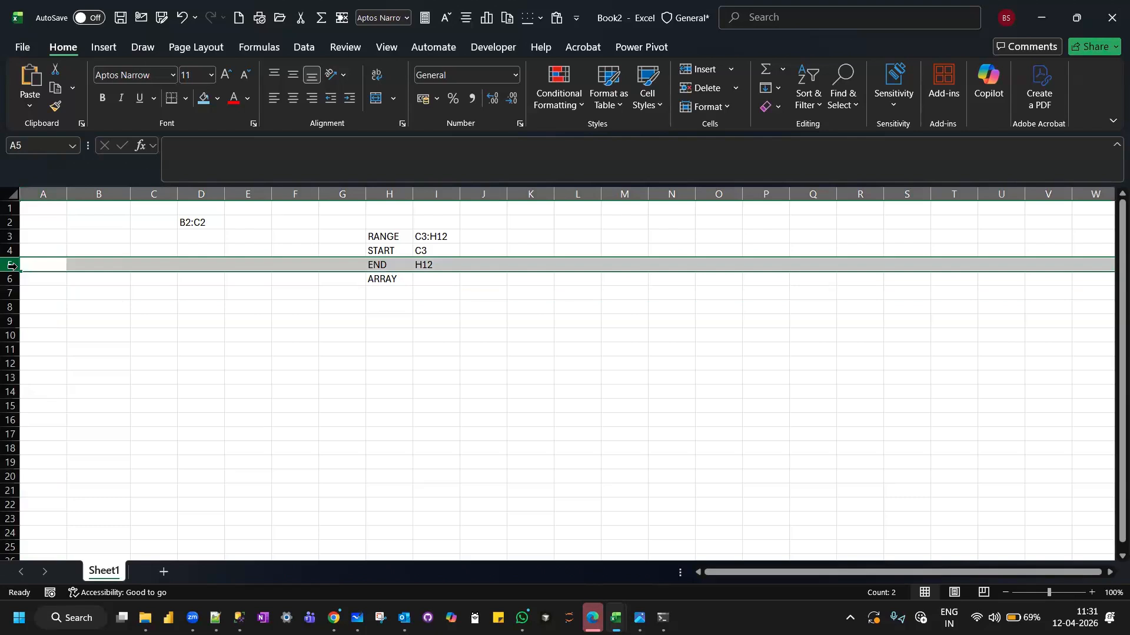
{"action": "left_click", "coordinate": [50, 192]}
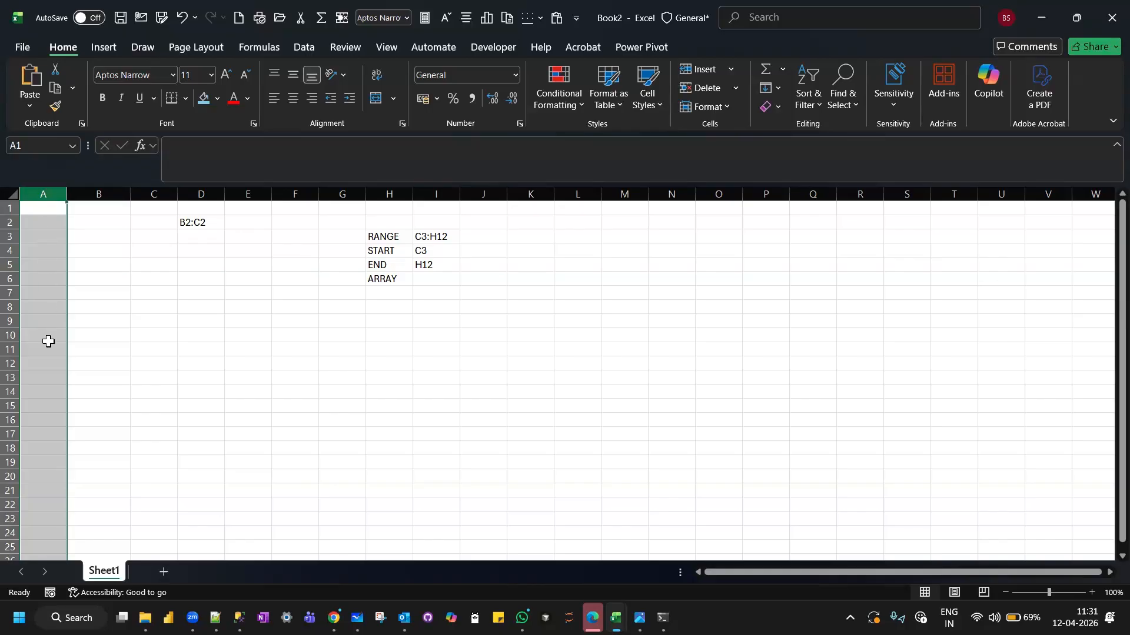
{"action": "left_click", "coordinate": [88, 320]}
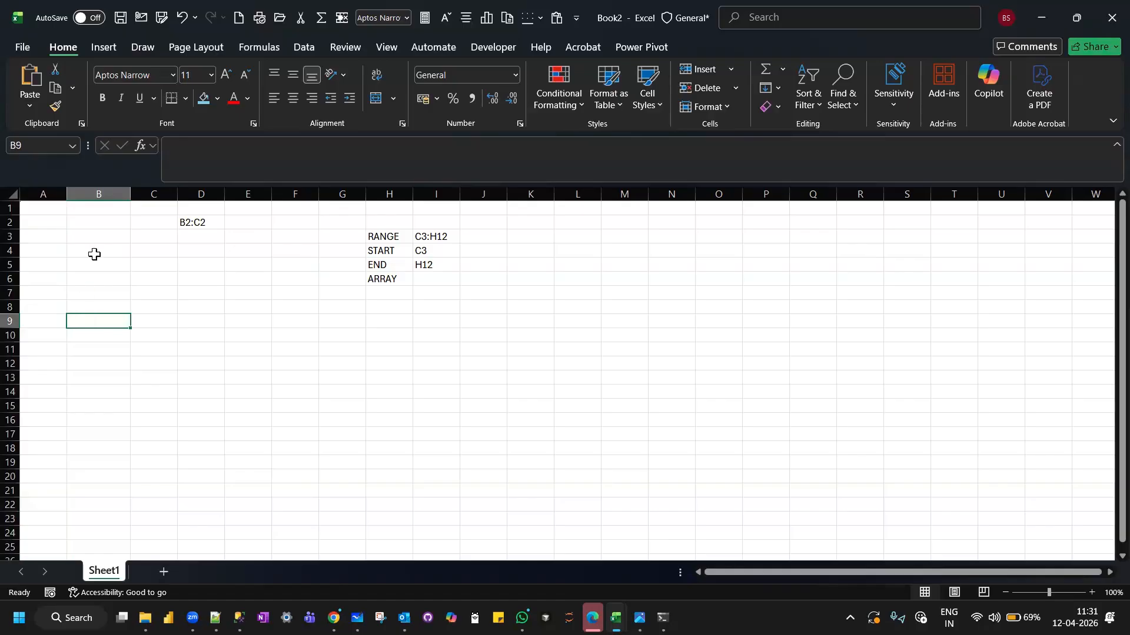
Label cell B3 ROWS and count the rows of the entire column B in B4 with =ROWS(B:B).
{"action": "left_click", "coordinate": [93, 236]}
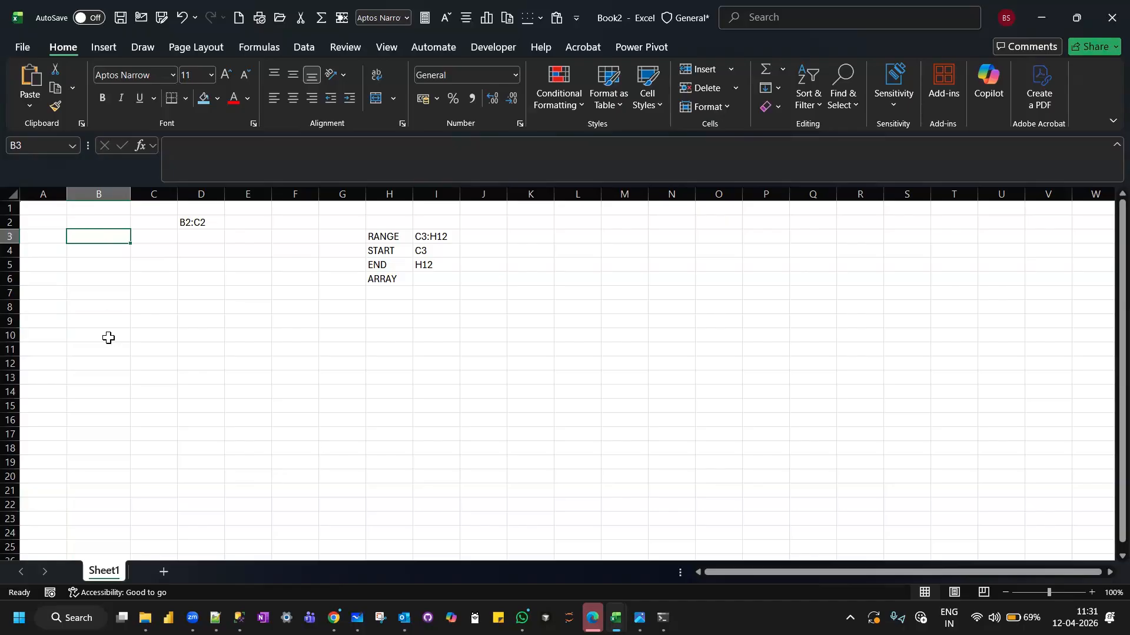
{"action": "type", "text": "ROWS"}
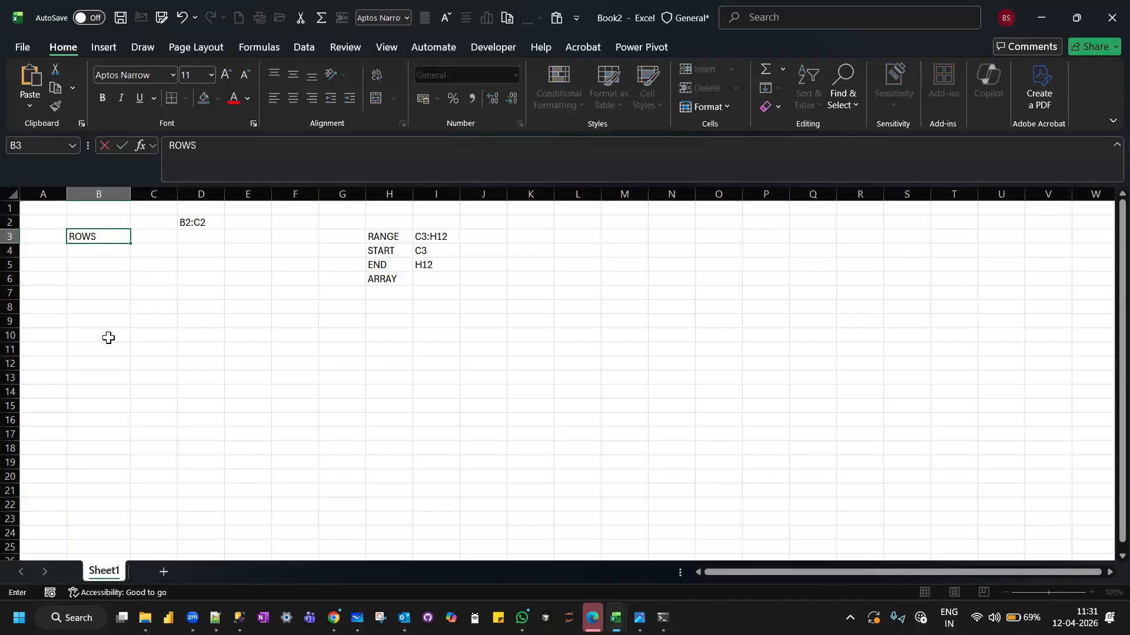
{"action": "key", "text": "Return"}
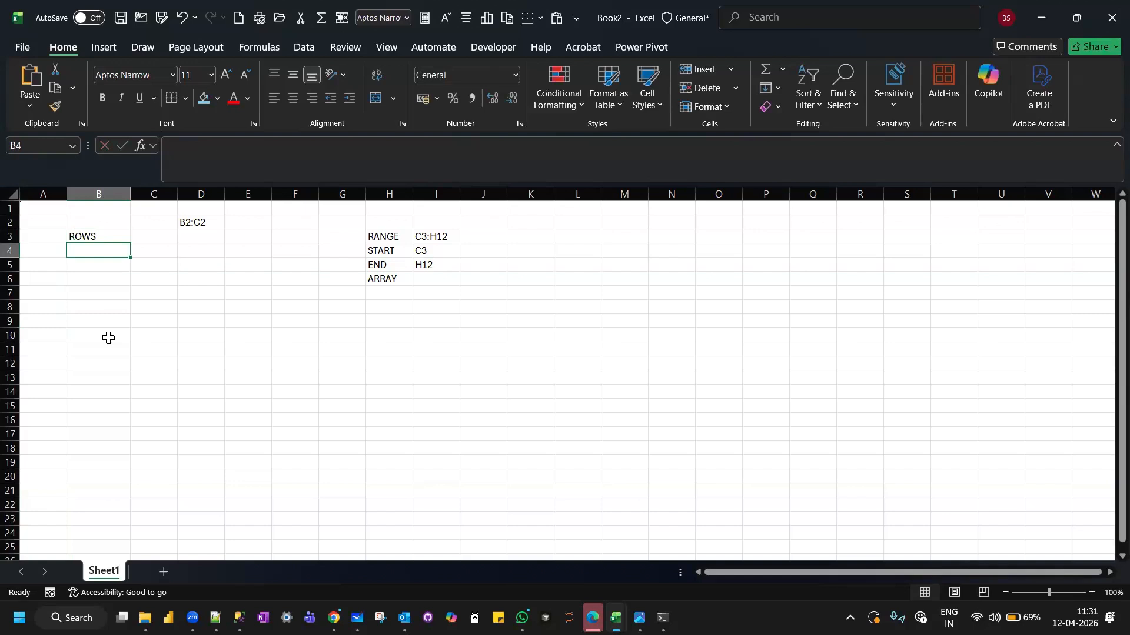
{"action": "type", "text": "=ROWS"}
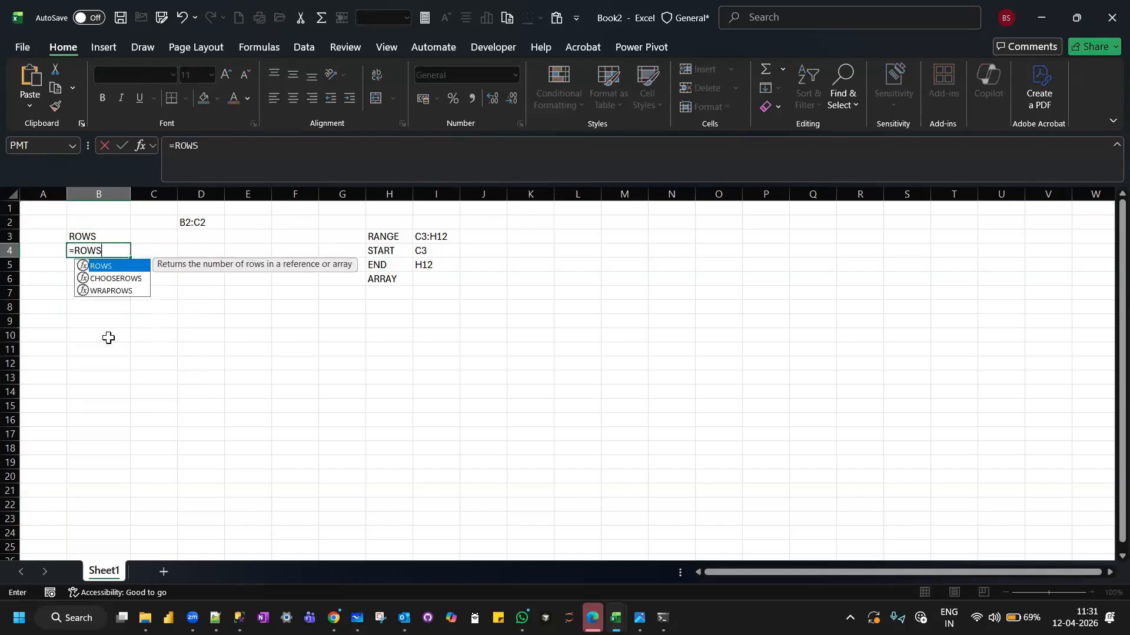
{"action": "double_click", "coordinate": [108, 270]}
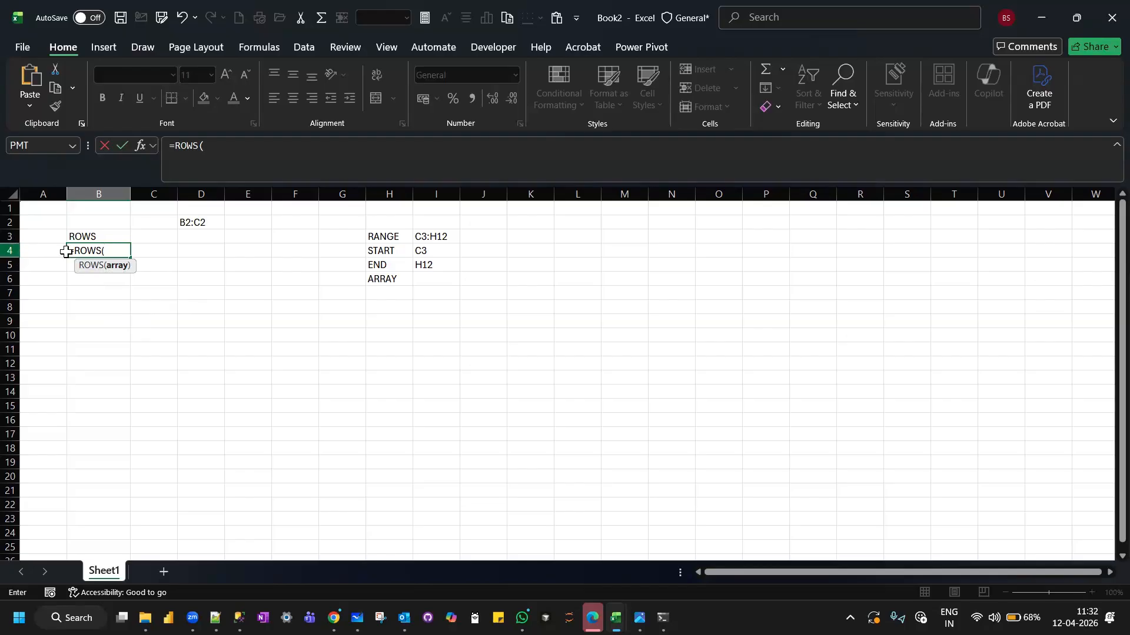
{"action": "left_click", "coordinate": [106, 190]}
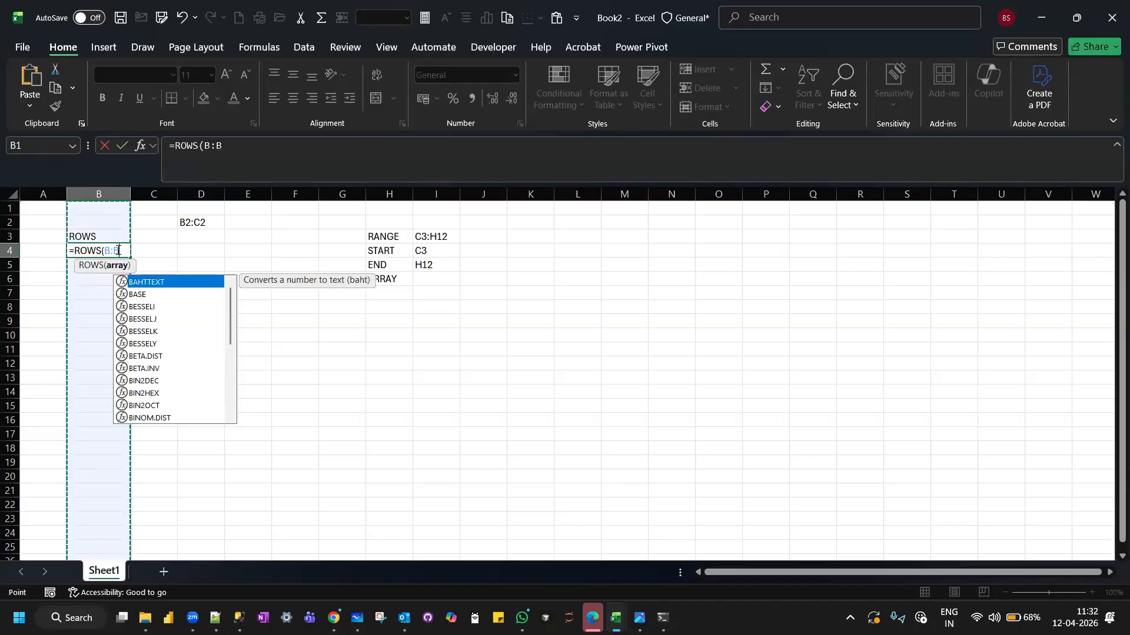
{"action": "type", "text": ")"}
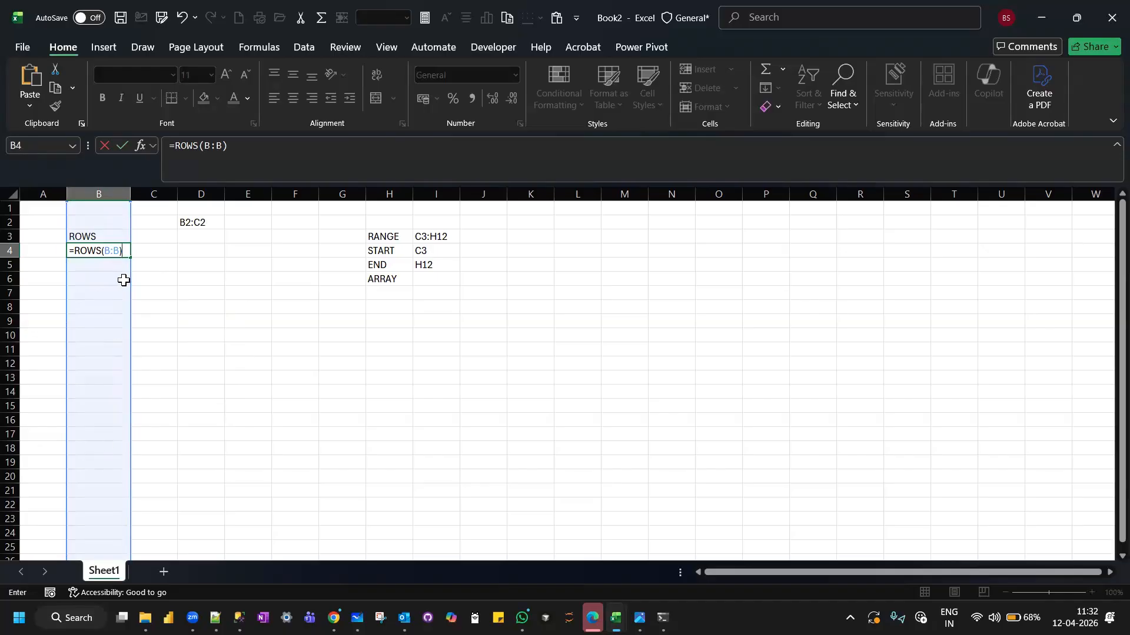
{"action": "key", "text": "Return"}
{"action": "left_click", "coordinate": [92, 249]}
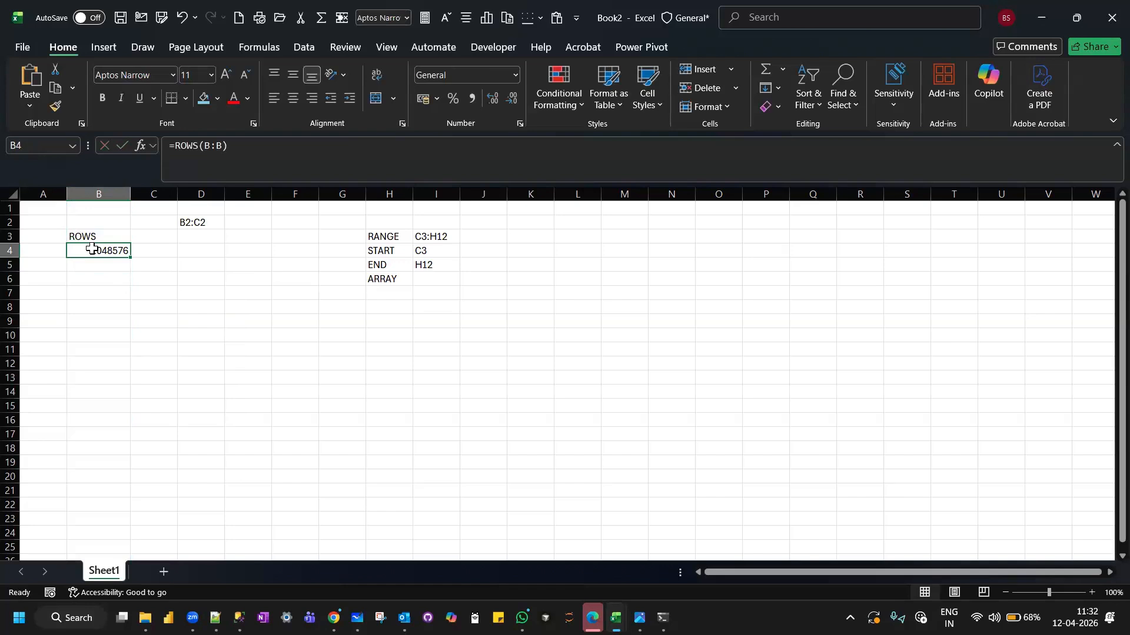
Label cell B6 COLUMNS, count the columns of the entire row 7 in B7 with =COLUMNS(7:7), and review both count formulas.
{"action": "left_click", "coordinate": [83, 280]}
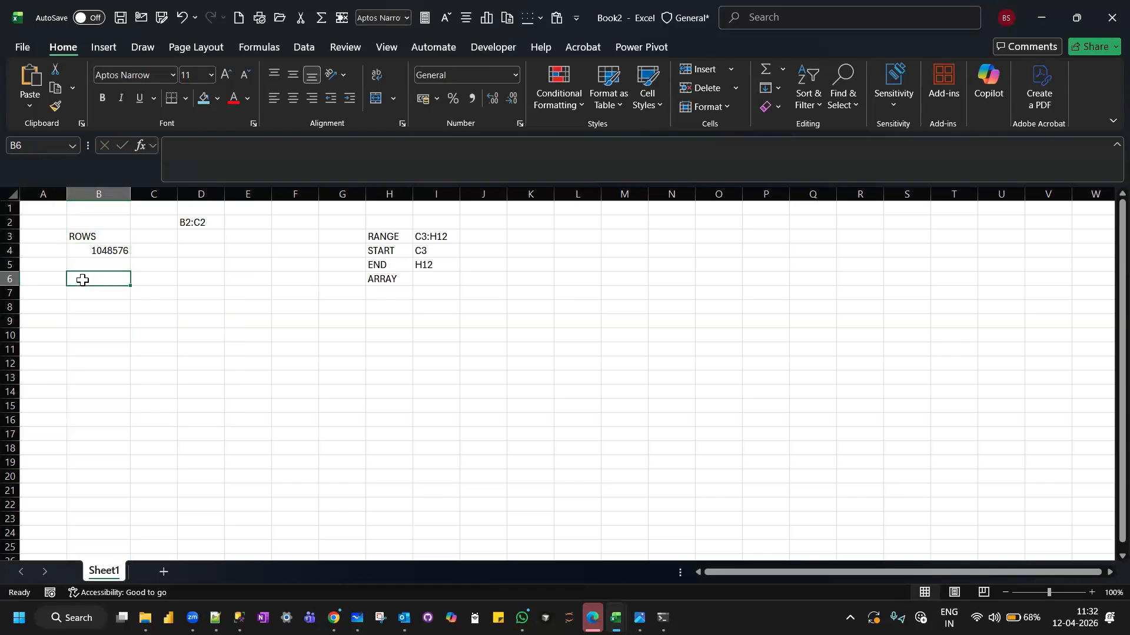
{"action": "type", "text": "COLUMNS"}
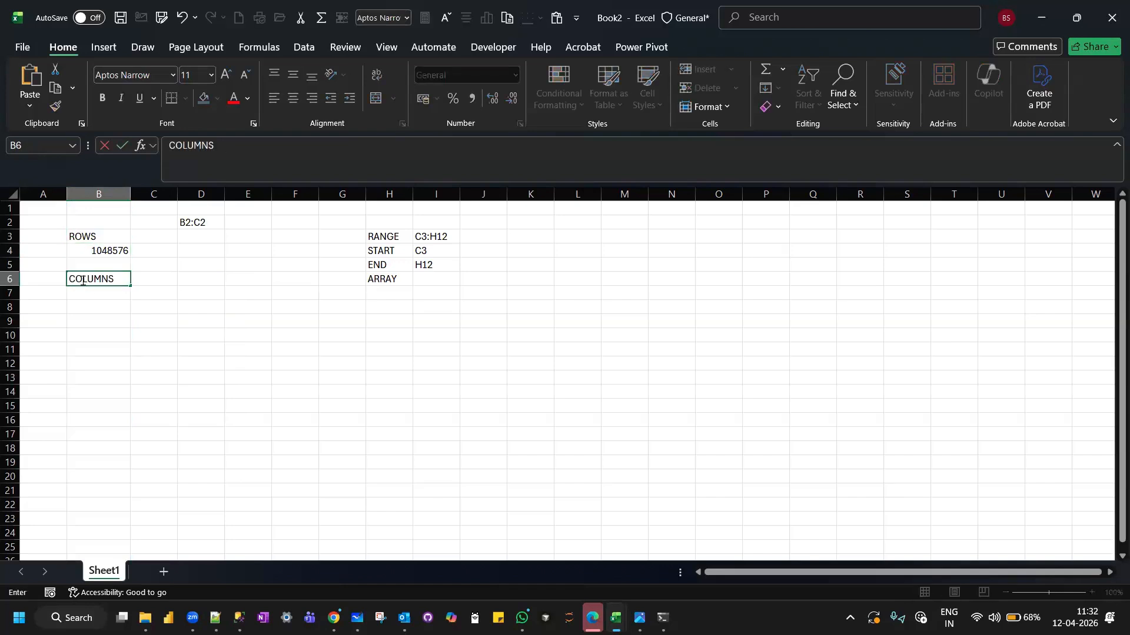
{"action": "key", "text": "Return"}
{"action": "type", "text": "=C"}
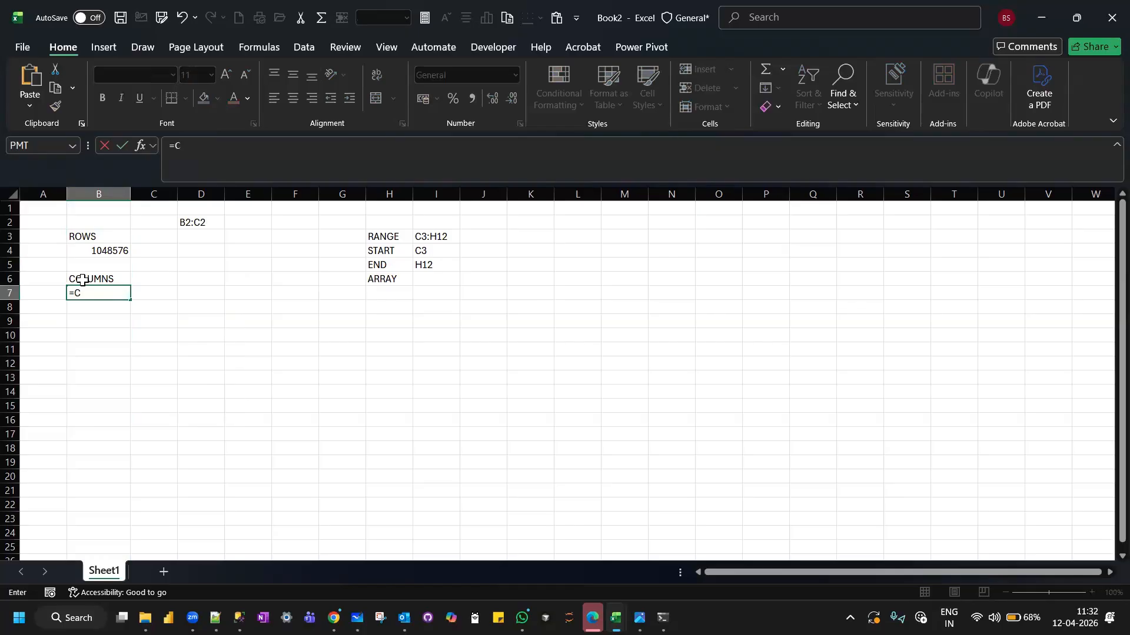
{"action": "type", "text": "OLUM"}
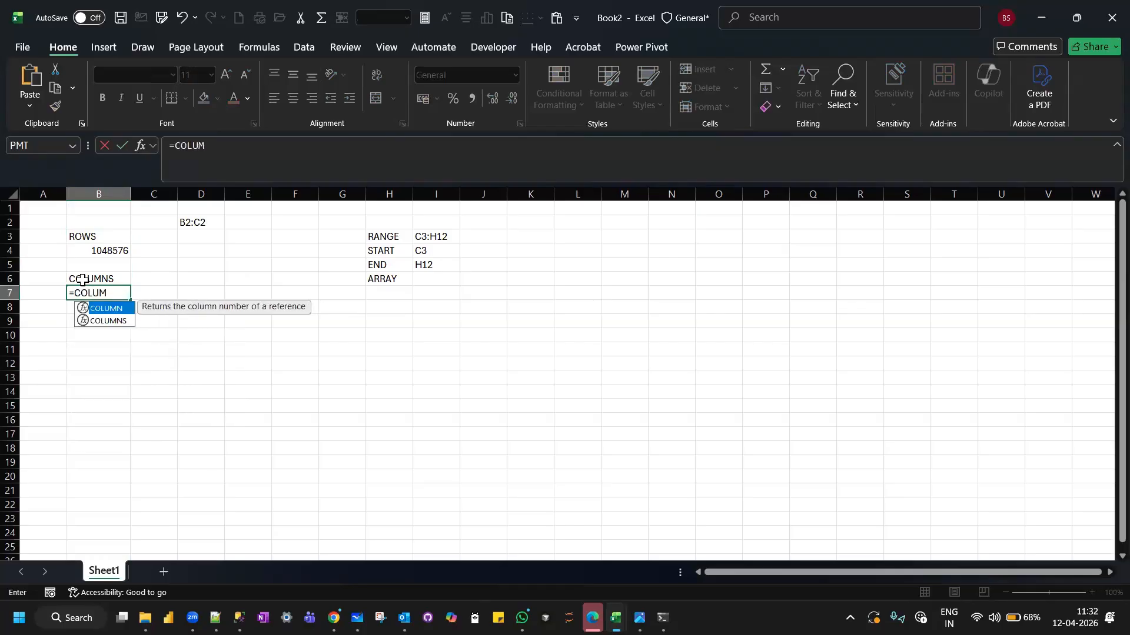
{"action": "double_click", "coordinate": [96, 321]}
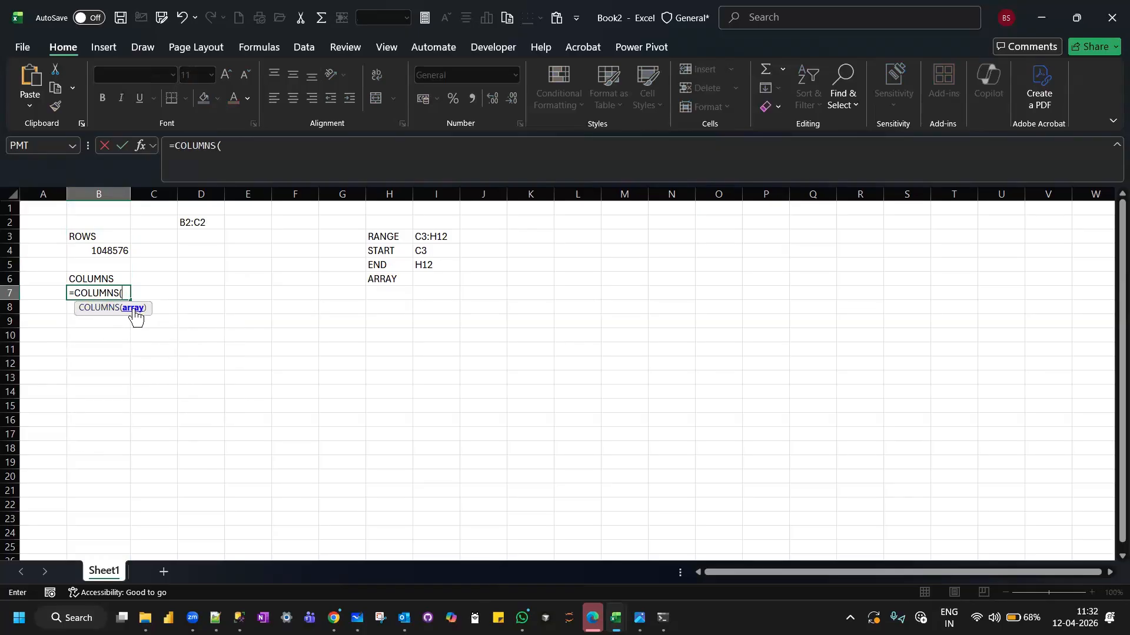
{"action": "left_click", "coordinate": [10, 292]}
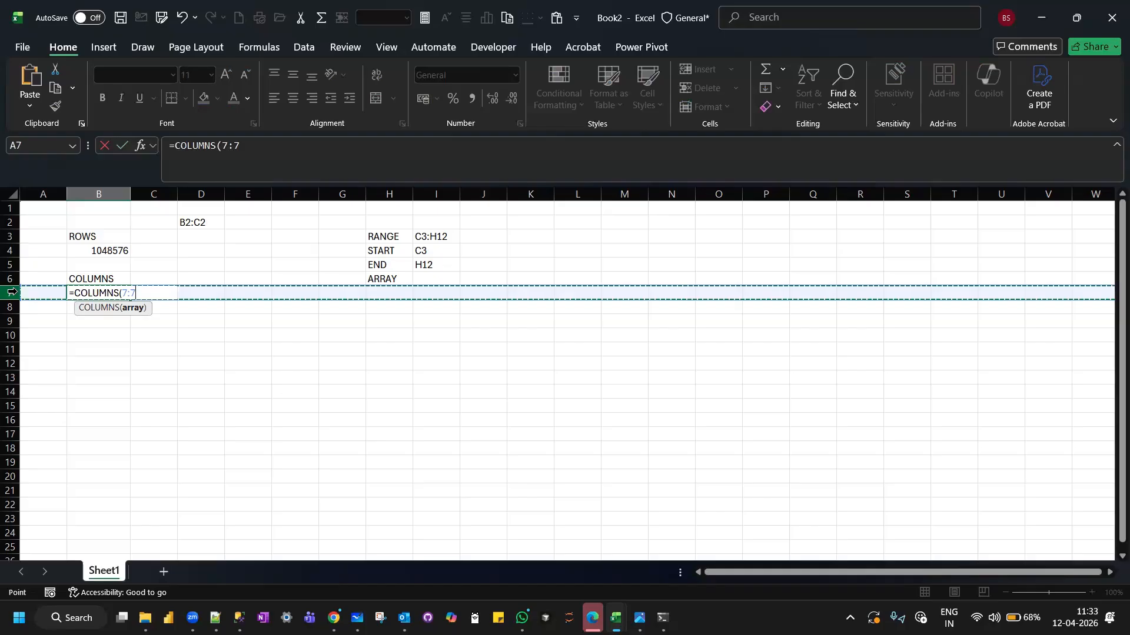
{"action": "type", "text": ")"}
{"action": "key", "text": "Return"}
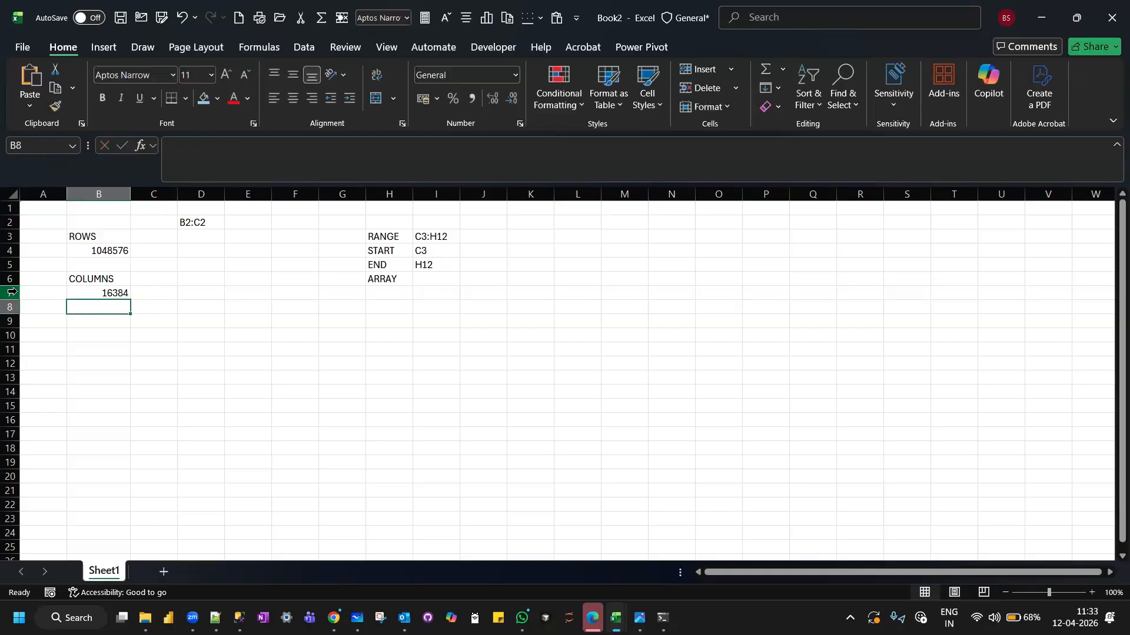
{"action": "left_click", "coordinate": [102, 295]}
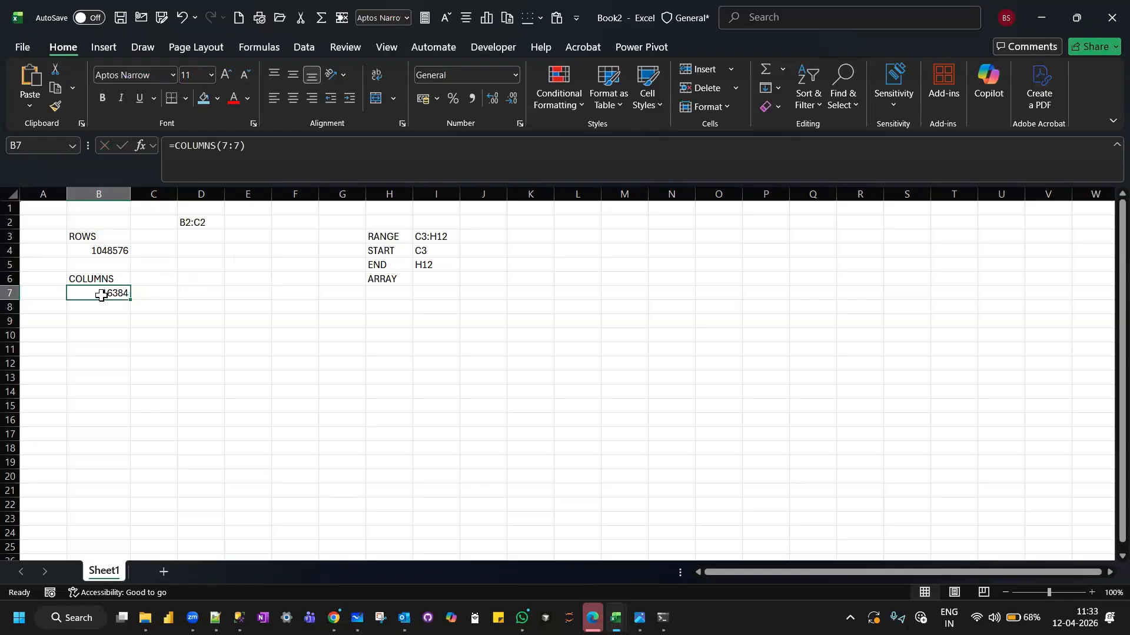
{"action": "left_click", "coordinate": [108, 253]}
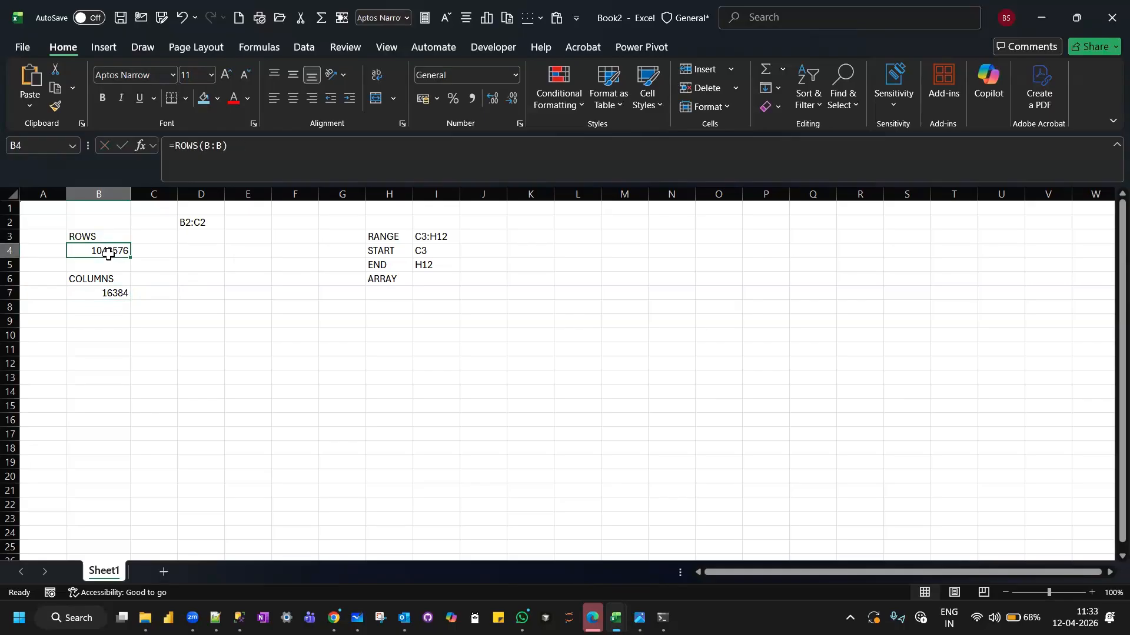
{"action": "left_click", "coordinate": [98, 292]}
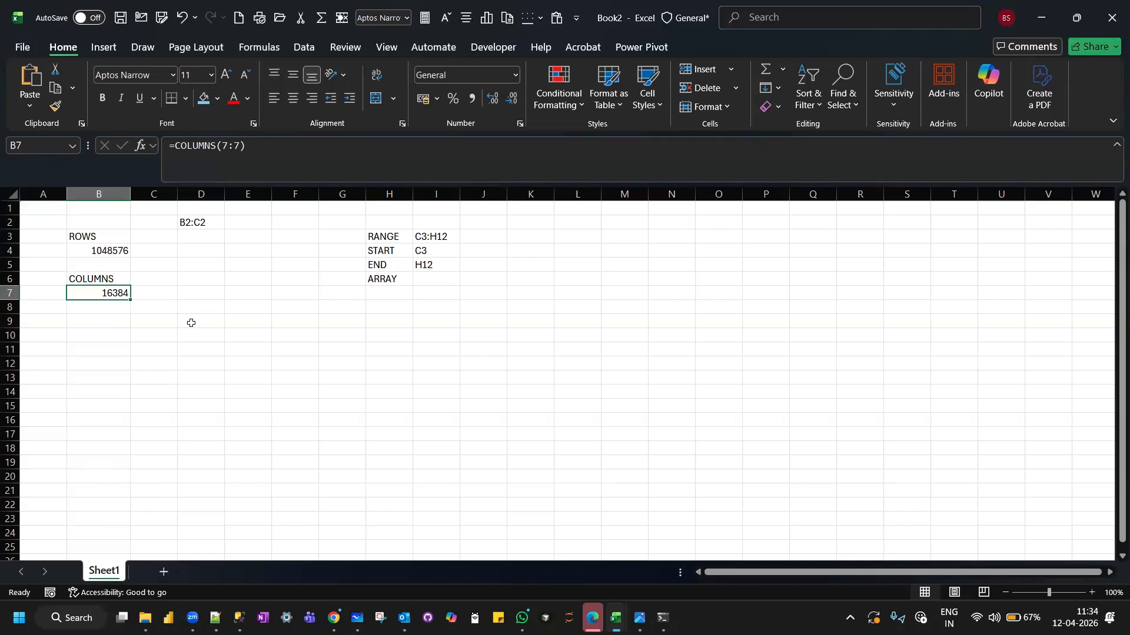
Add three new worksheets to the workbook and return to Sheet1.
{"action": "left_click", "coordinate": [164, 570]}
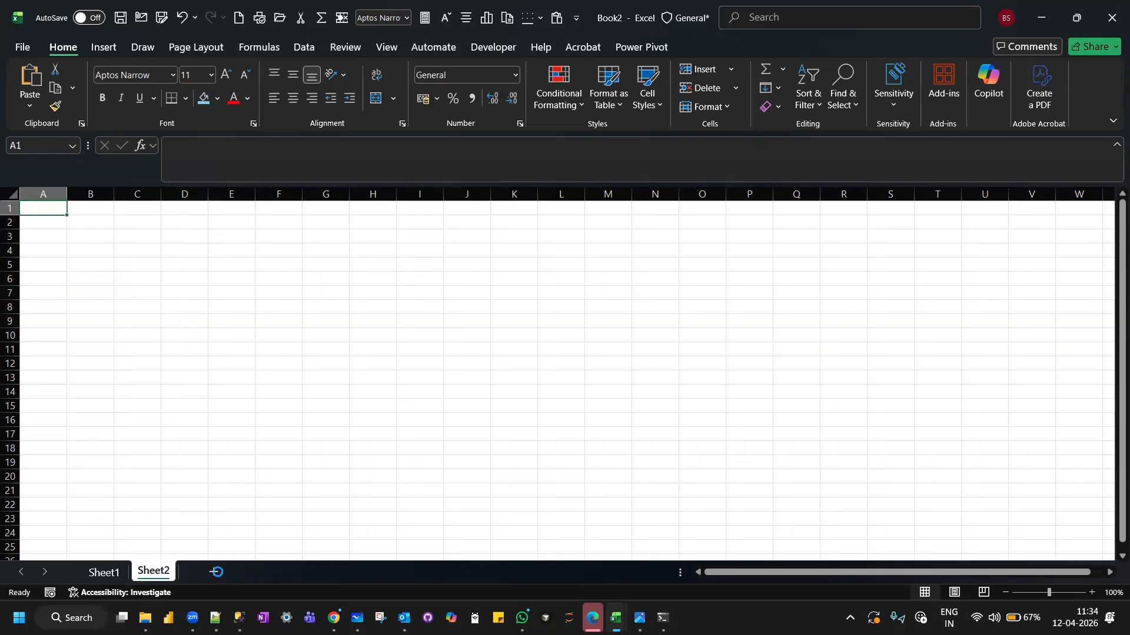
{"action": "left_click", "coordinate": [217, 571]}
{"action": "left_click", "coordinate": [262, 572]}
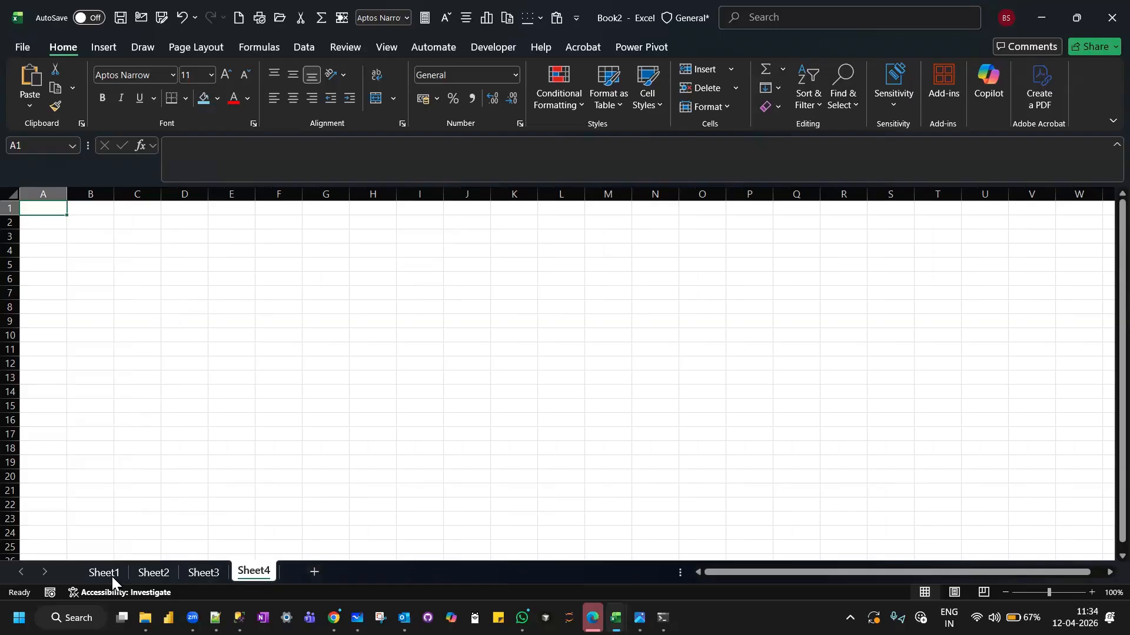
{"action": "left_click", "coordinate": [101, 573]}
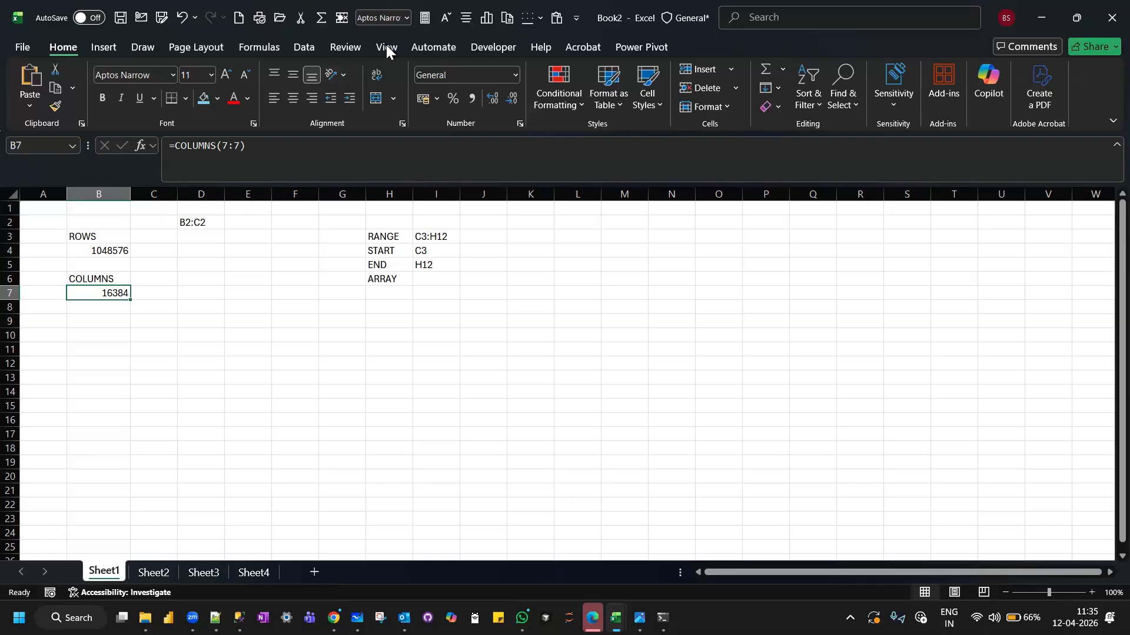
{"action": "left_click", "coordinate": [339, 43]}
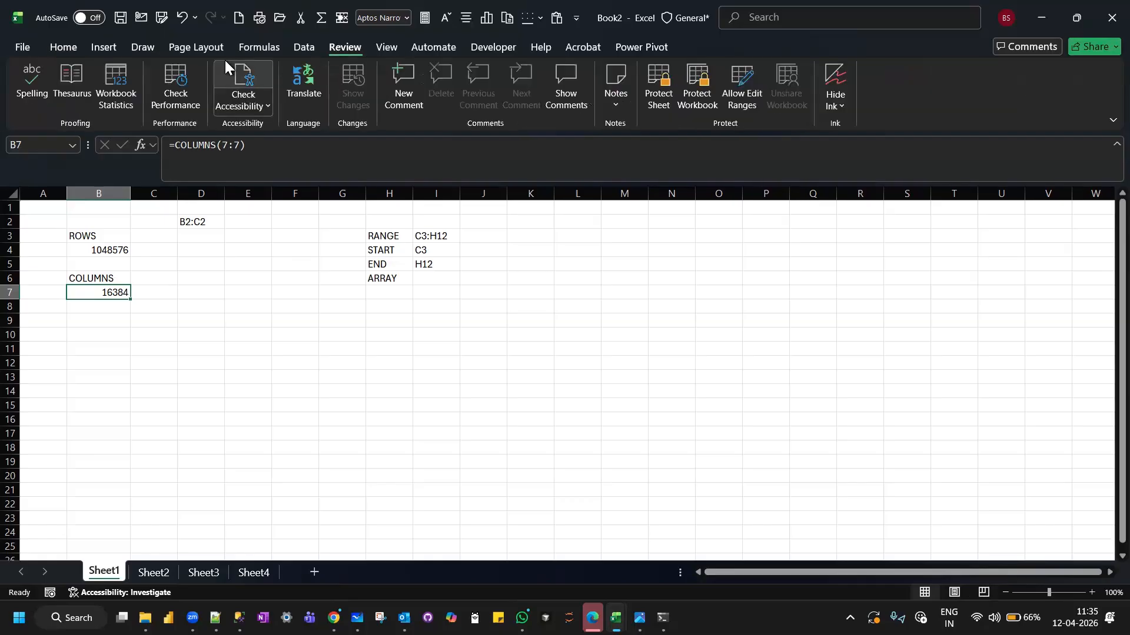
{"action": "left_click", "coordinate": [384, 47]}
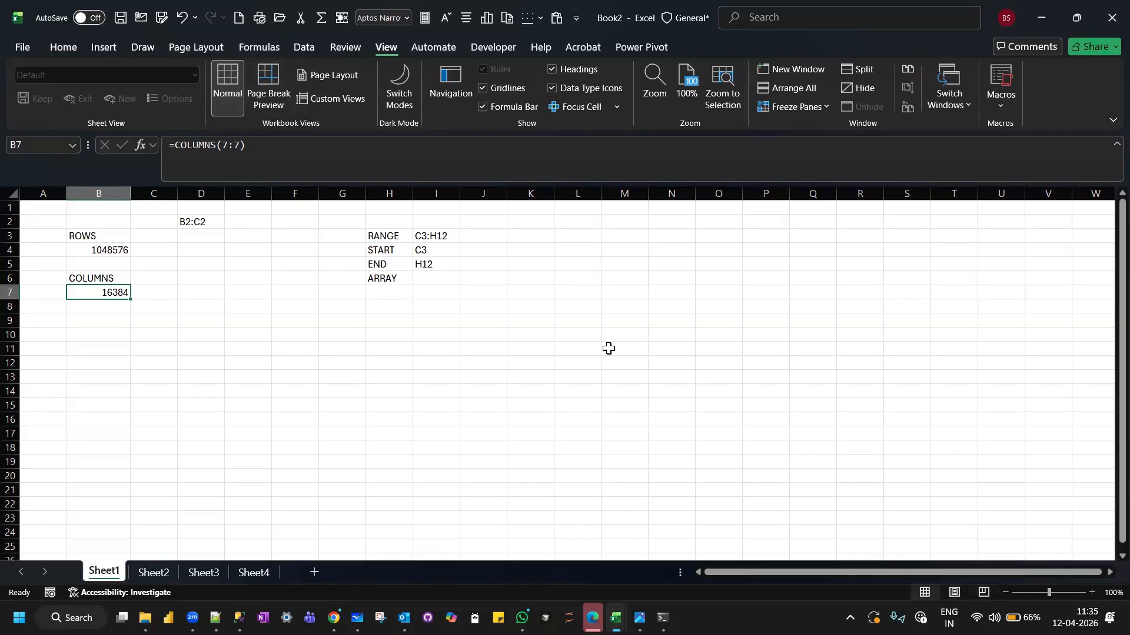
{"action": "left_click", "coordinate": [200, 306]}
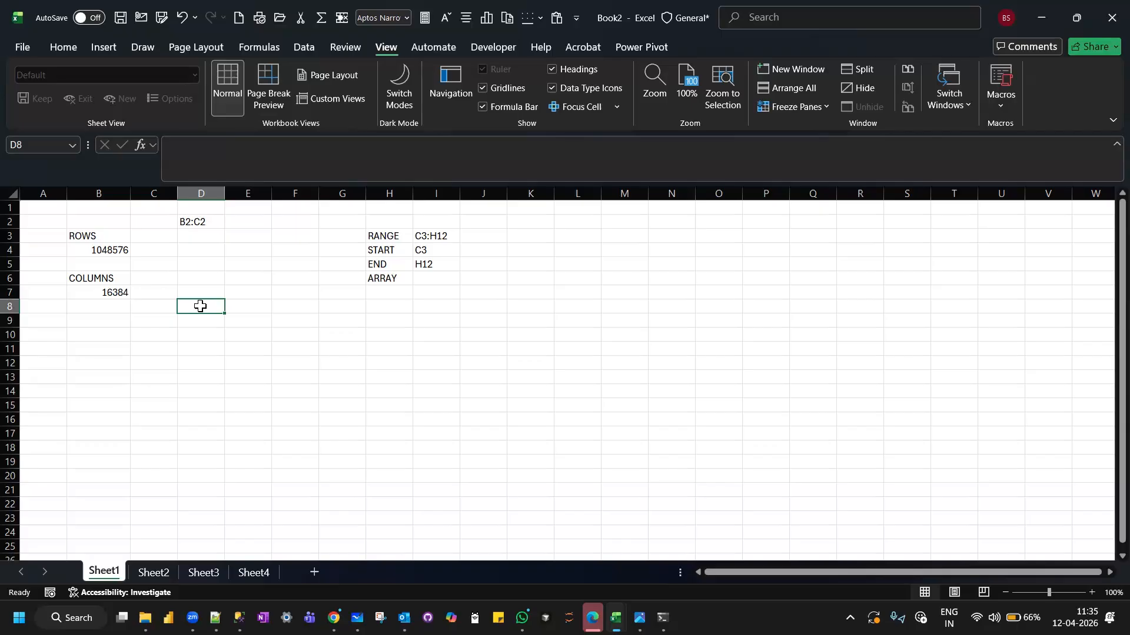
Enter the title DMART SALES ANALYSIS in cell D10.
{"action": "left_click", "coordinate": [203, 336]}
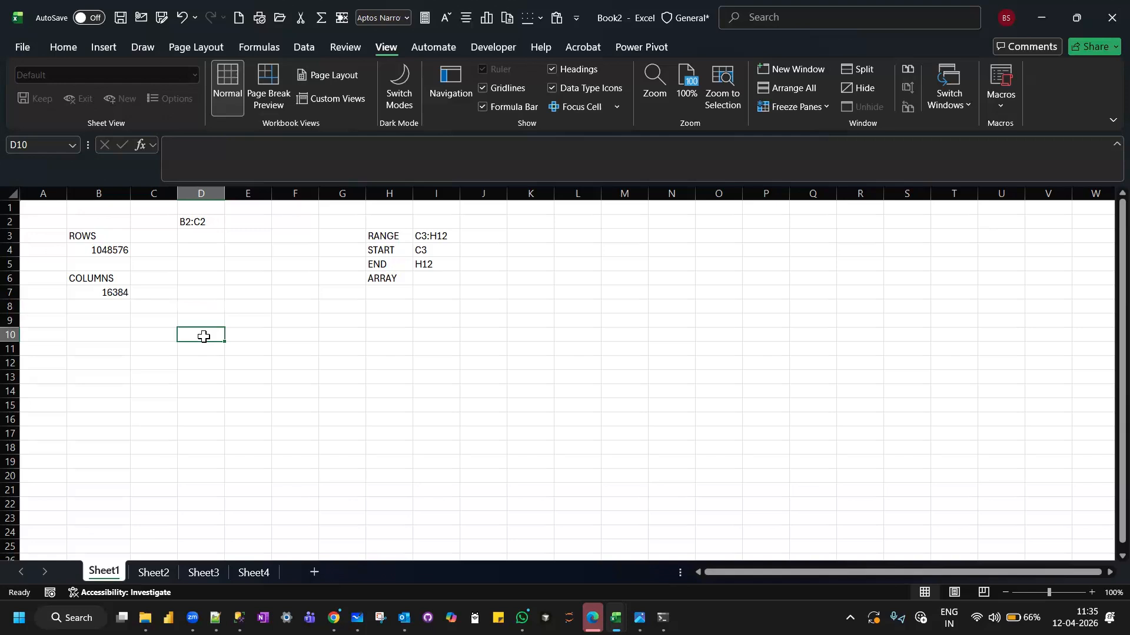
{"action": "scroll", "coordinate": [203, 336], "scroll_direction": "down", "scroll_amount": 1}
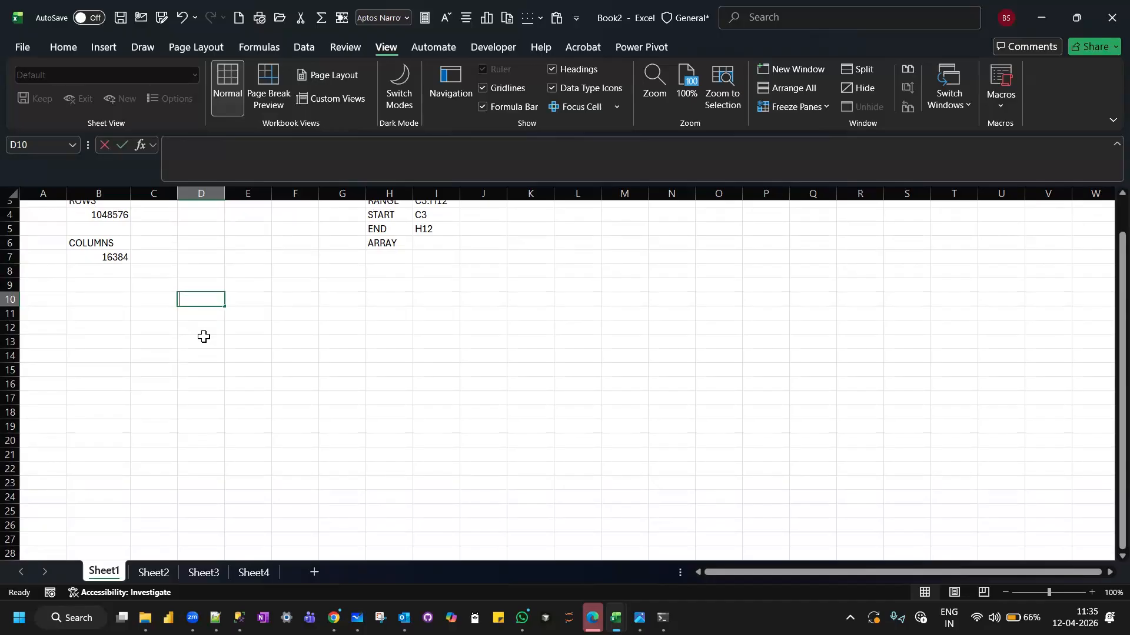
{"action": "type", "text": "DMART SAL"}
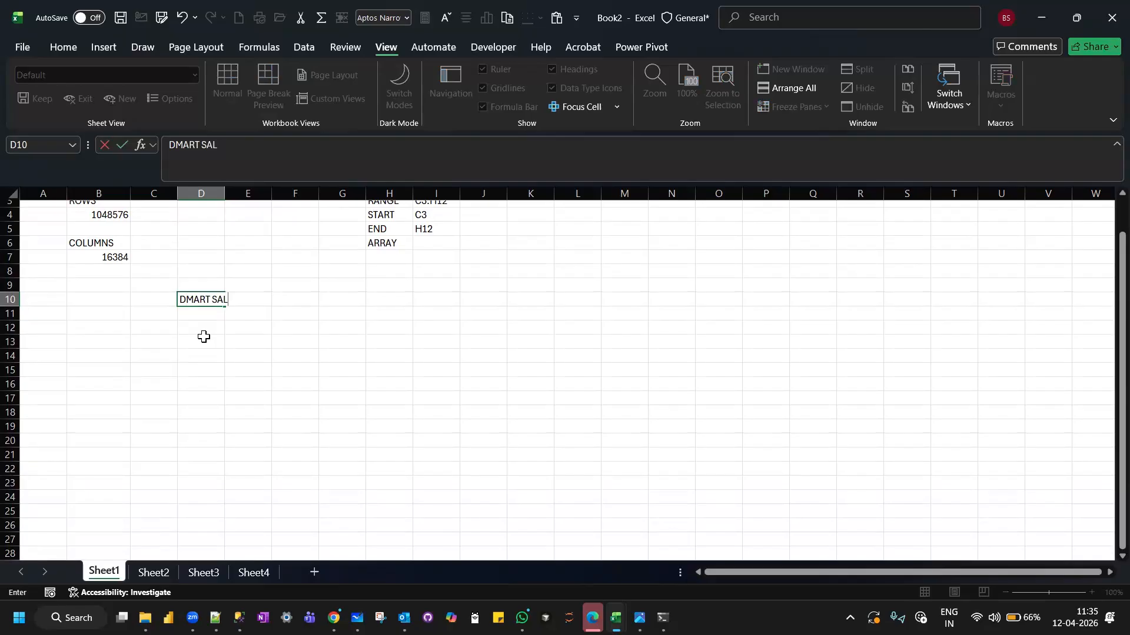
{"action": "type", "text": "ES ANALYSIS"}
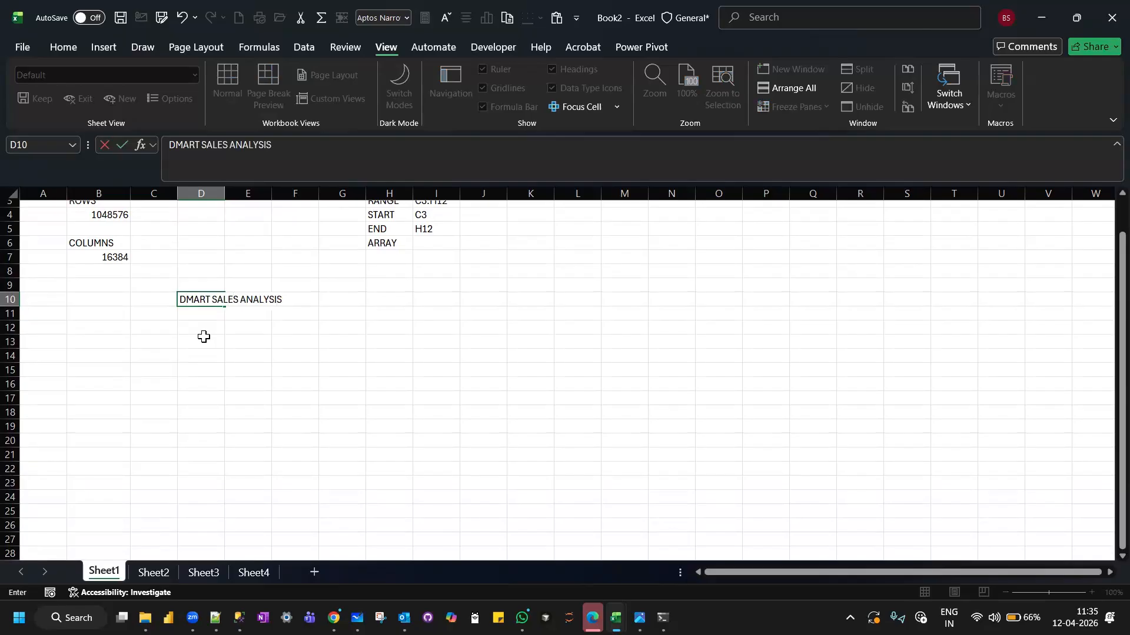
{"action": "key", "text": "Return"}
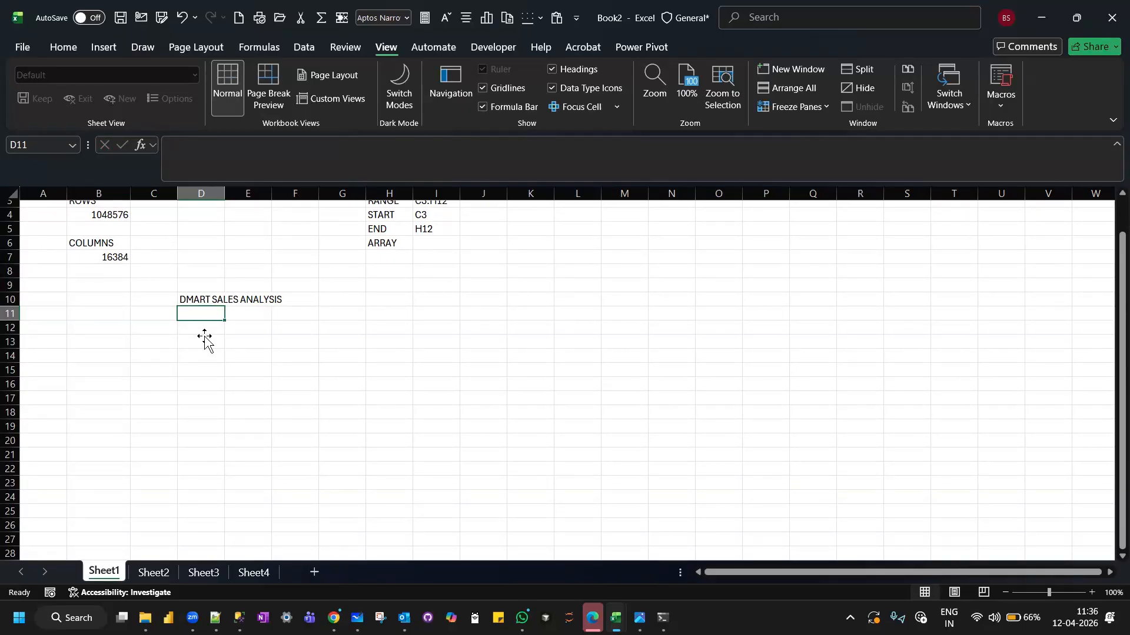
Enter the heading ITEMS in D13 and list DETERGENTS and DAIRY beneath it in D14 and D15.
{"action": "left_click", "coordinate": [203, 338]}
{"action": "type", "text": "ITEMS"}
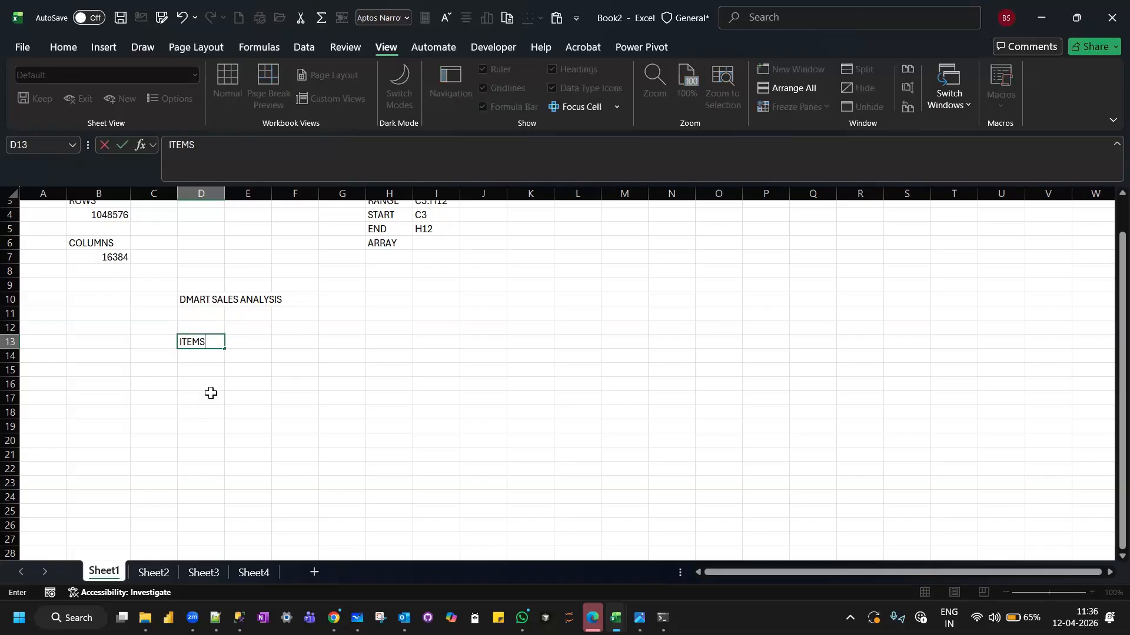
{"action": "key", "text": "Return"}
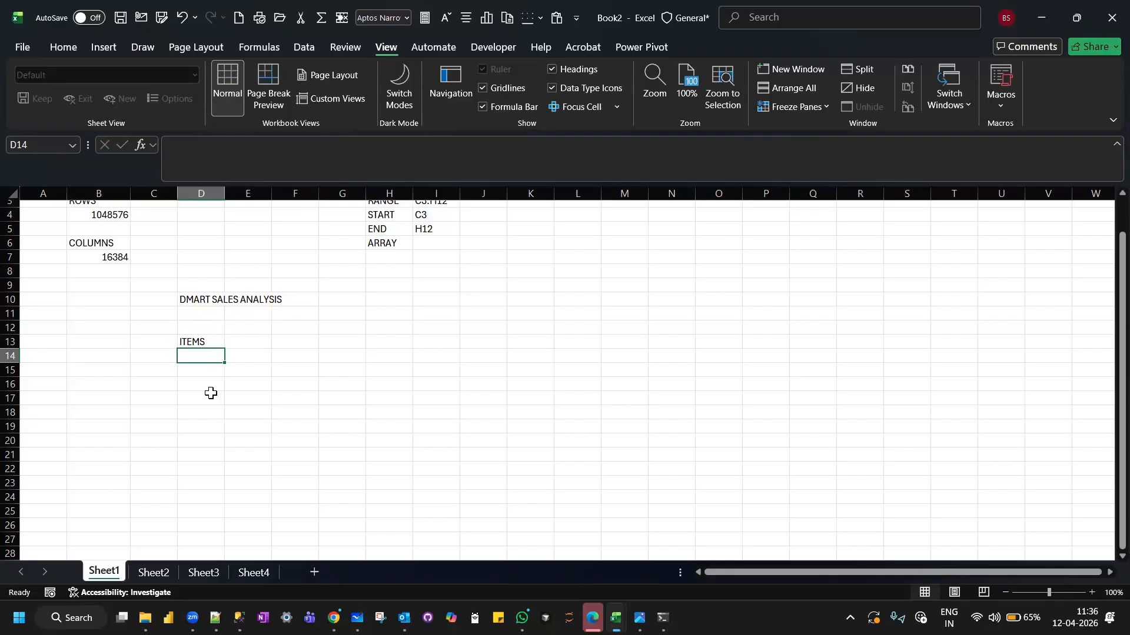
{"action": "type", "text": "DETERGENTS"}
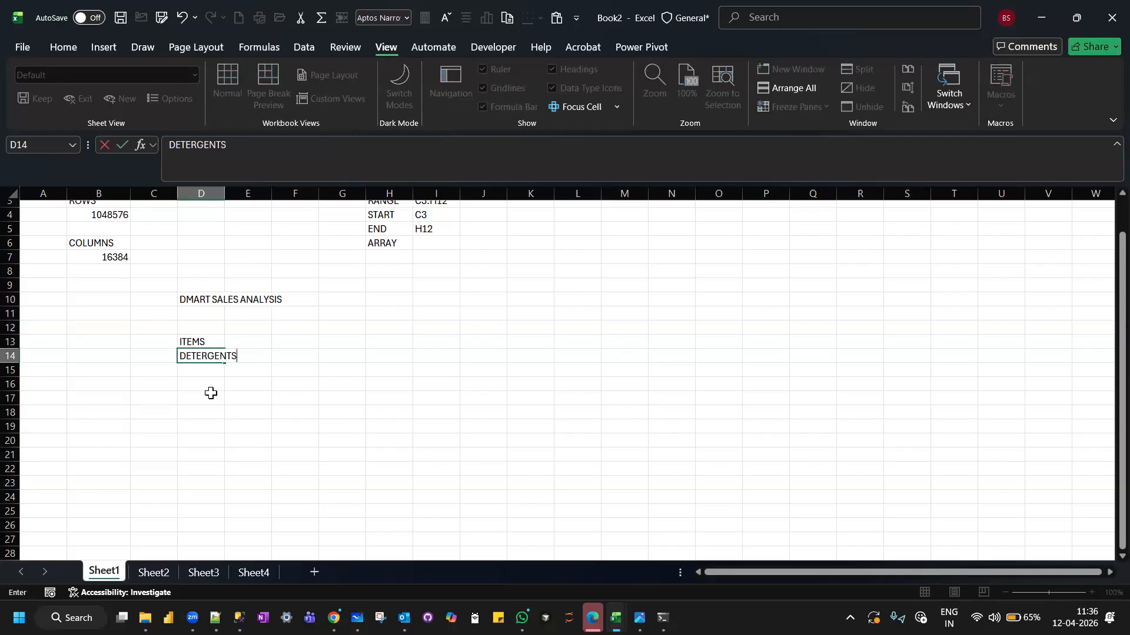
{"action": "key", "text": "Return"}
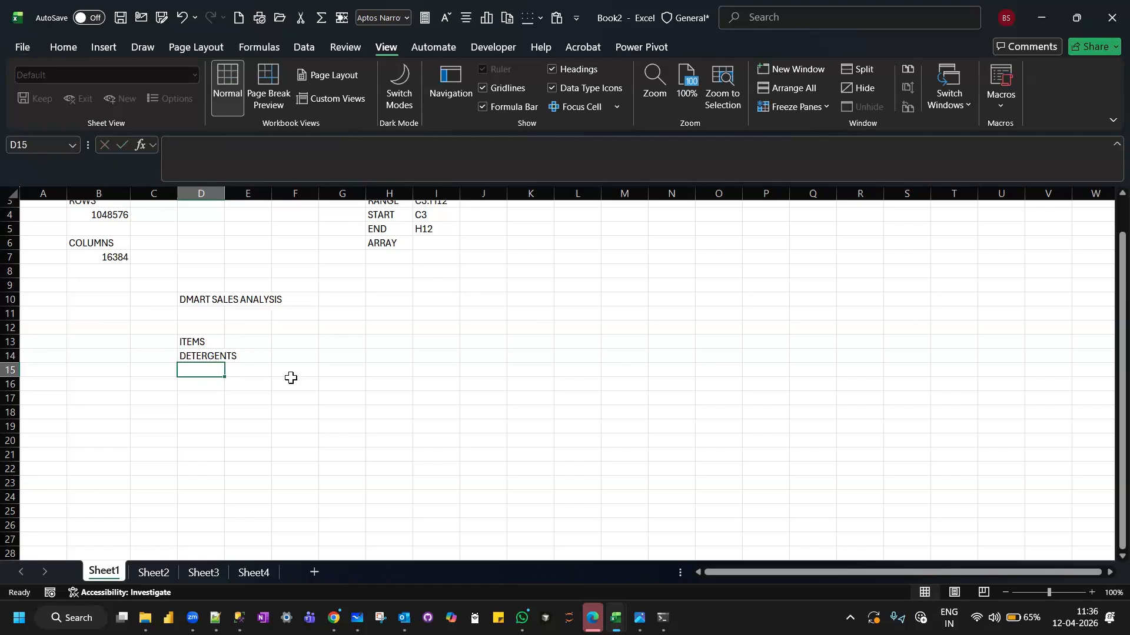
{"action": "type", "text": "DAIRY"}
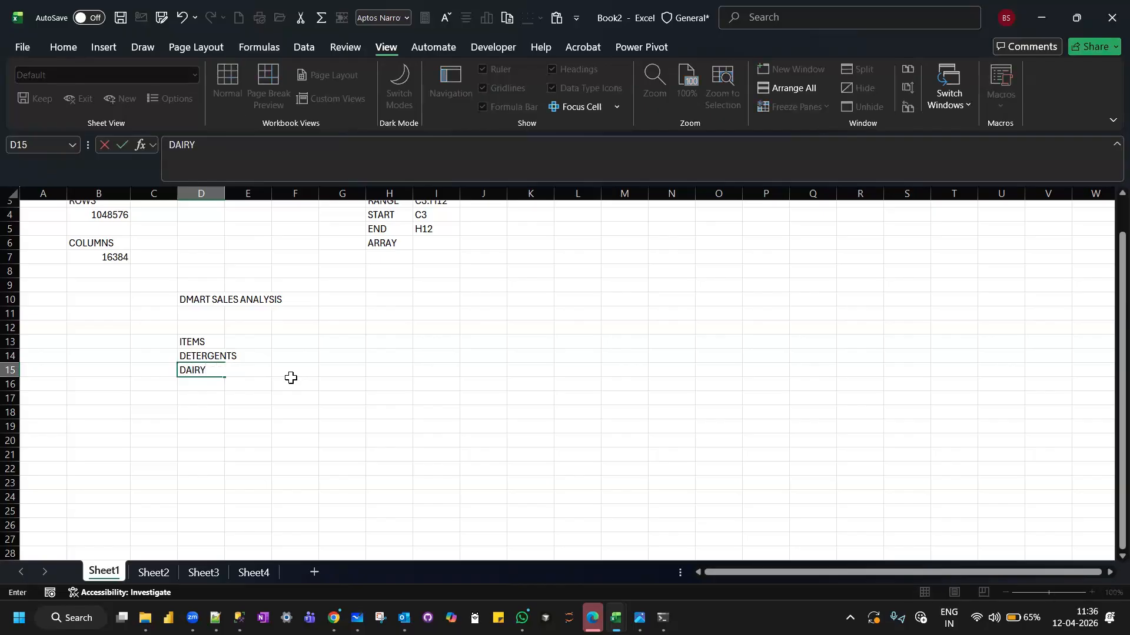
{"action": "key", "text": "Return"}
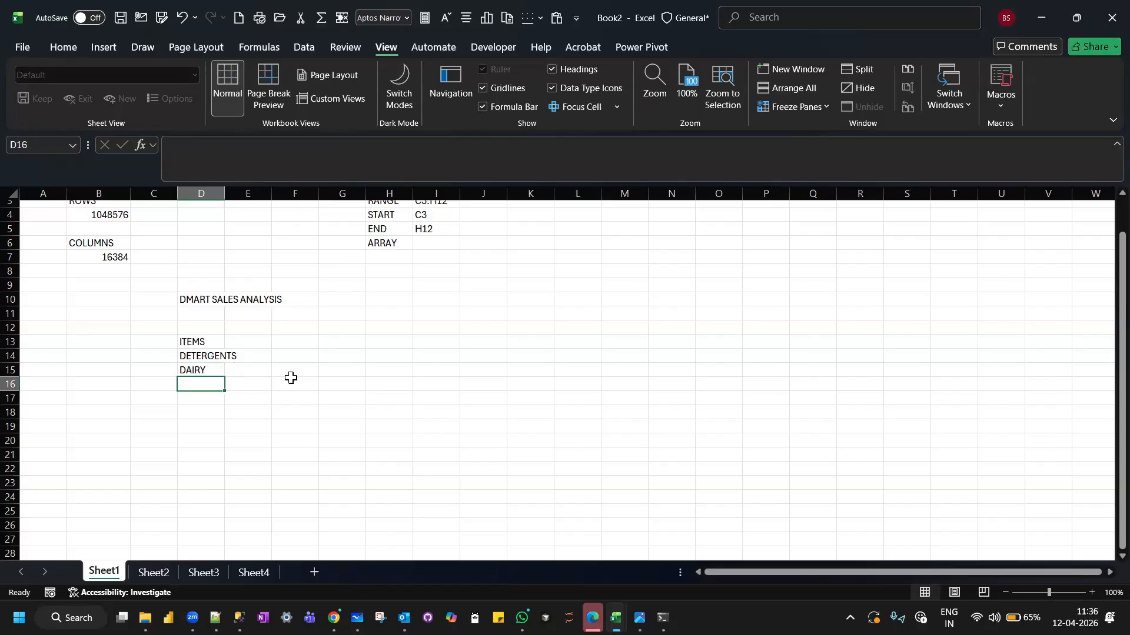
Continue the ITEMS list with PULSES in D16 and UTENSILS in D17.
{"action": "type", "text": "N"}
{"action": "key", "text": "BackSpace"}
{"action": "key", "text": "BackSpace"}
{"action": "type", "text": "PULSES"}
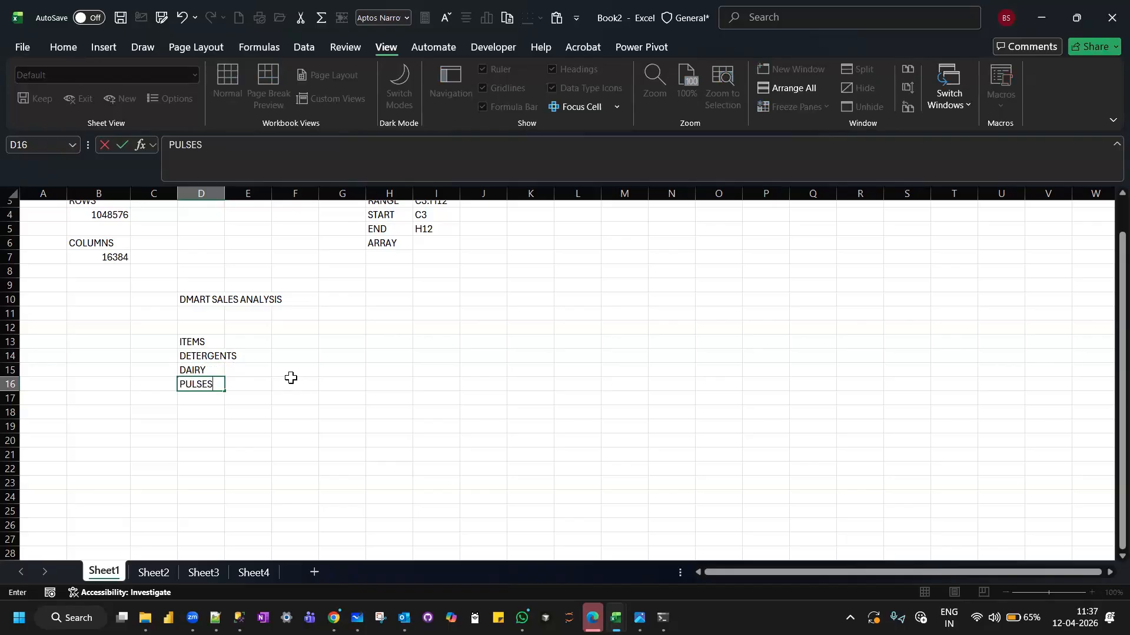
{"action": "key", "text": "Return"}
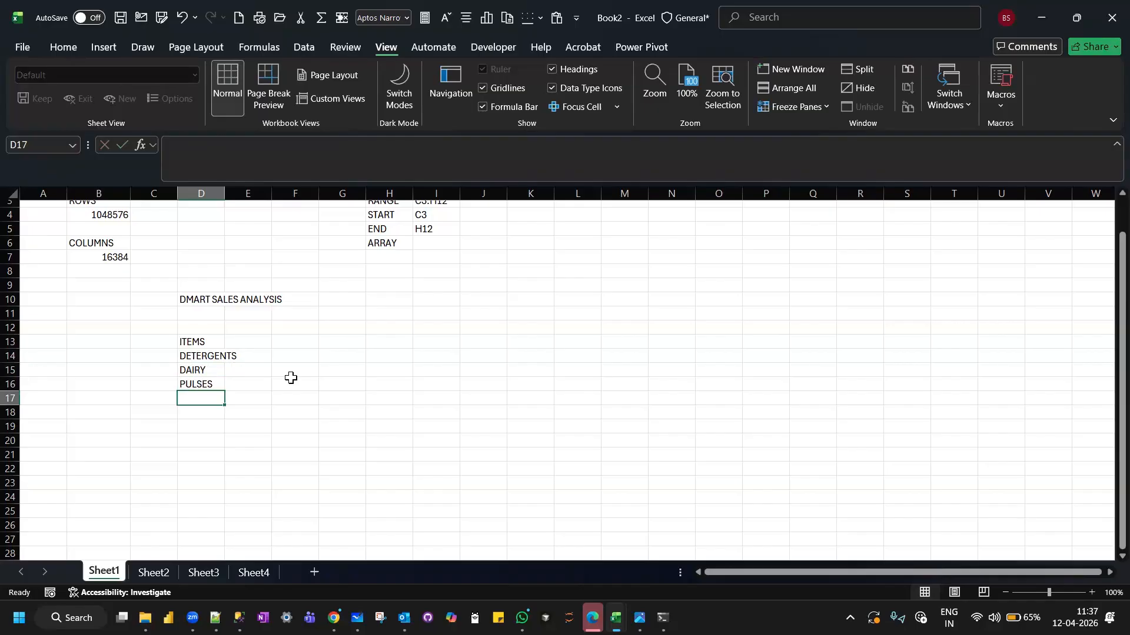
{"action": "type", "text": "UTENSILS"}
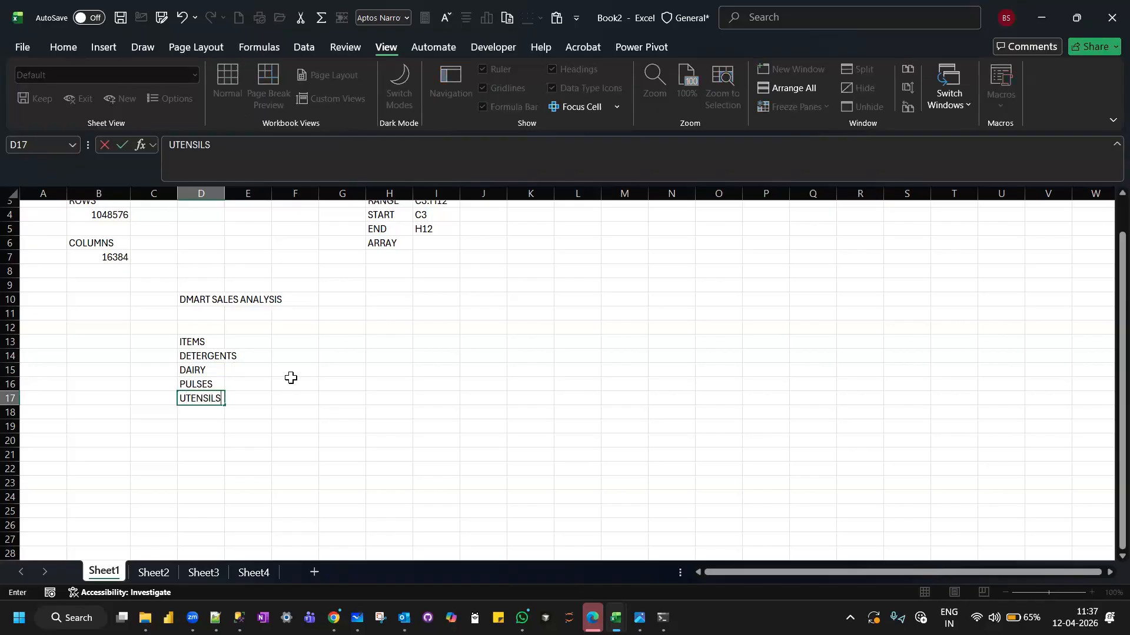
{"action": "key", "text": "Return"}
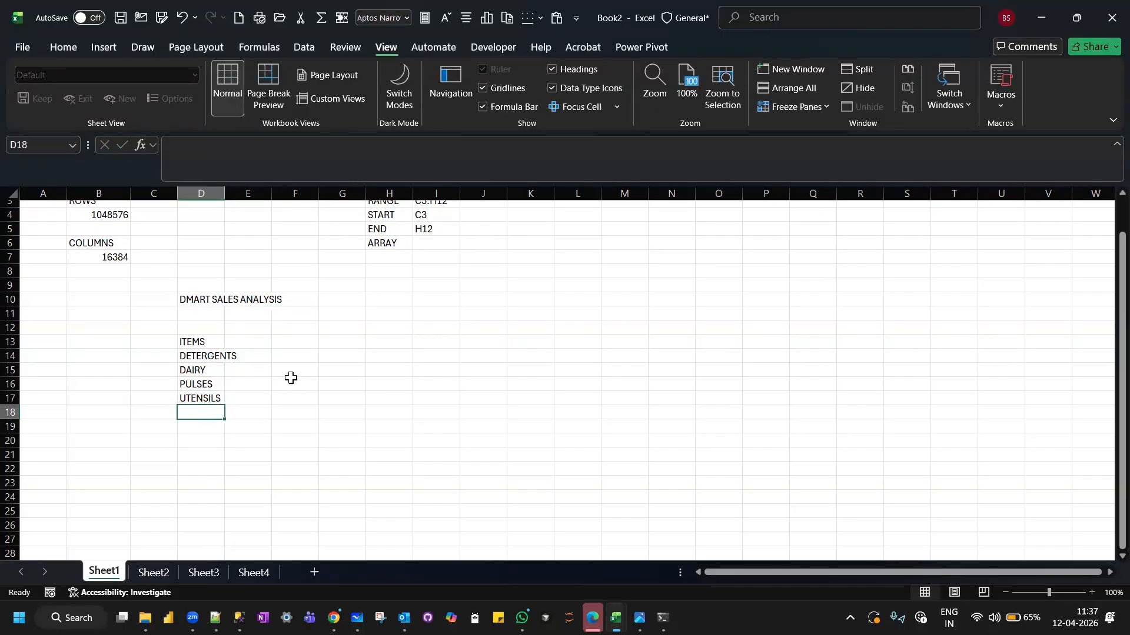
Add BABY PRODUCTS, STATIONARY and GARMENTS to the ITEMS list in cells D18 to D20.
{"action": "type", "text": "BABY PRODUCTS"}
{"action": "key", "text": "Return"}
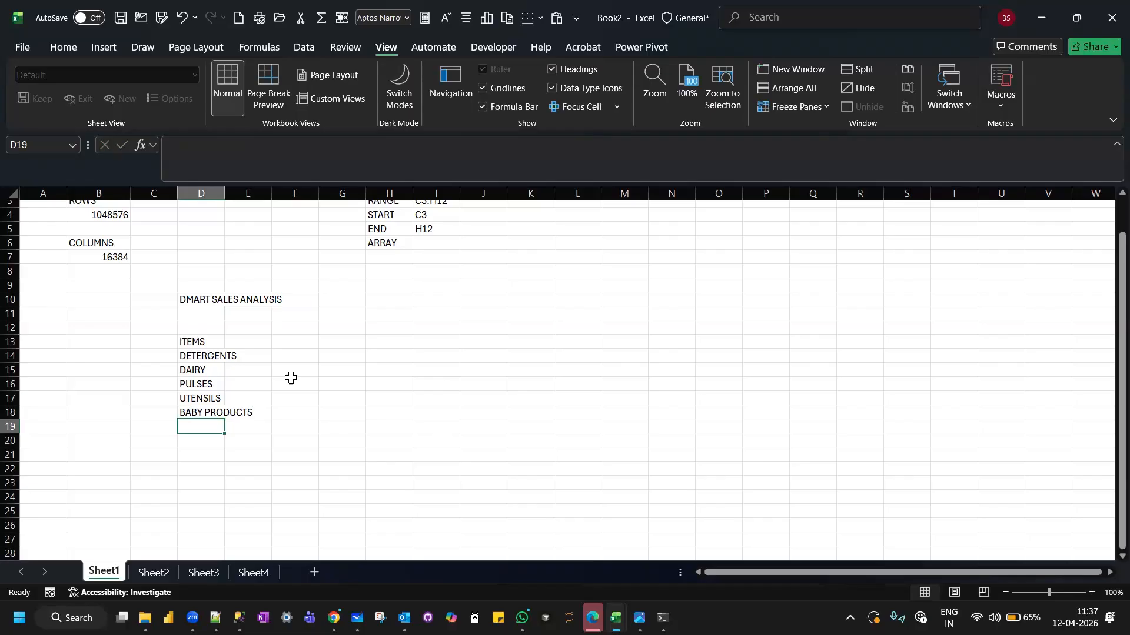
{"action": "type", "text": "STATIONARY"}
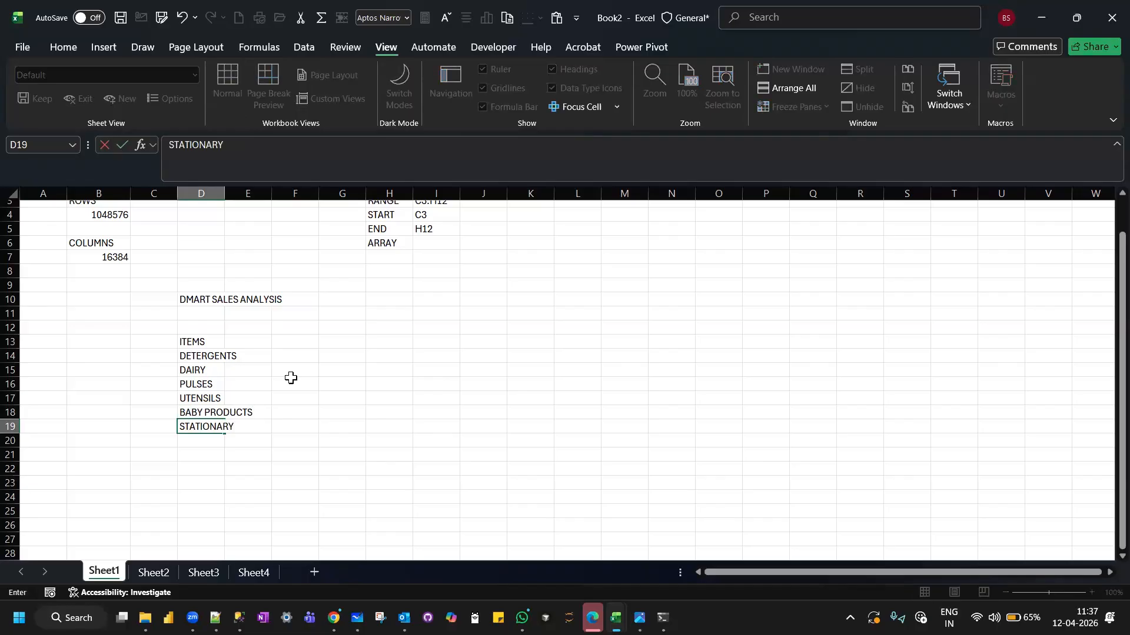
{"action": "key", "text": "Return"}
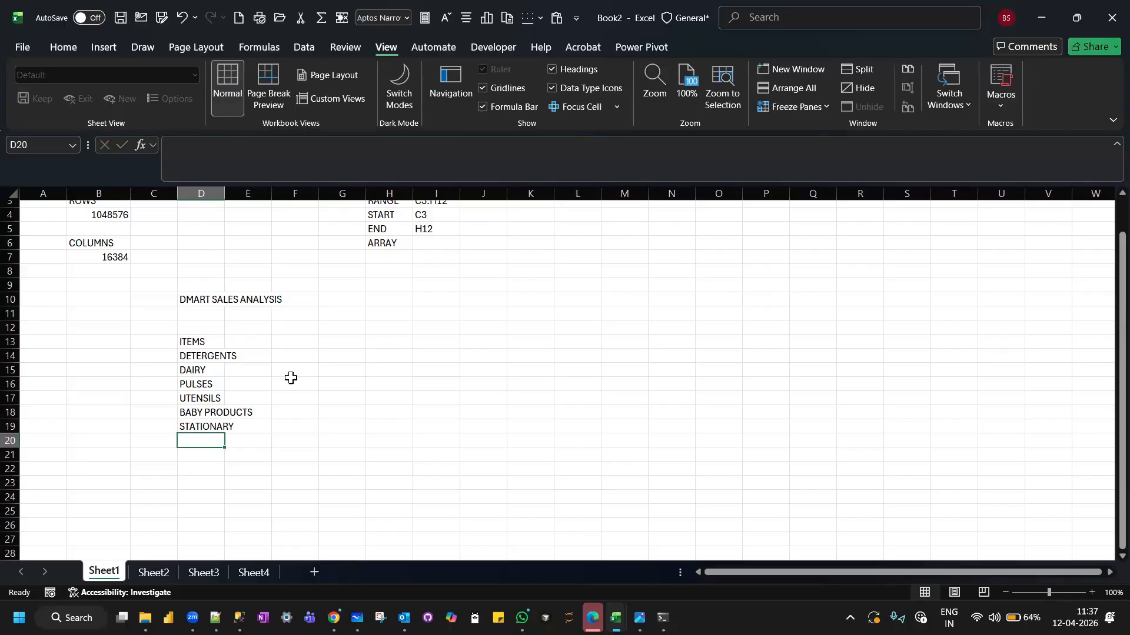
{"action": "type", "text": "GARMENTS"}
{"action": "key", "text": "Return"}
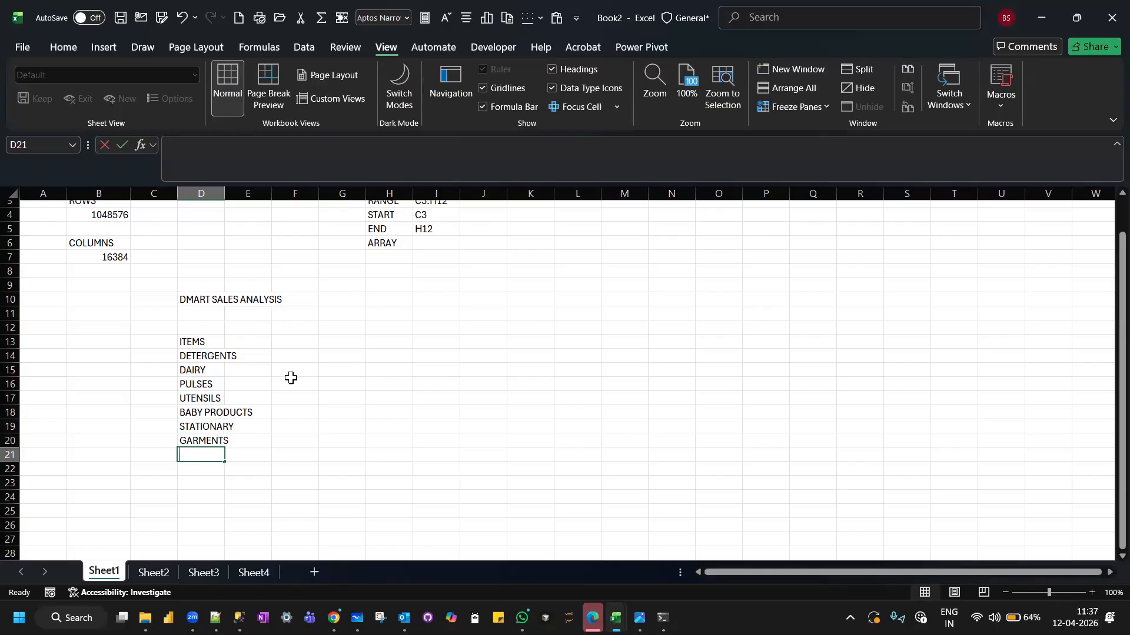
Add ELECTRONICS in D21 and COOKIES in D22 to the ITEMS list.
{"action": "type", "text": "ELECTRONOC"}
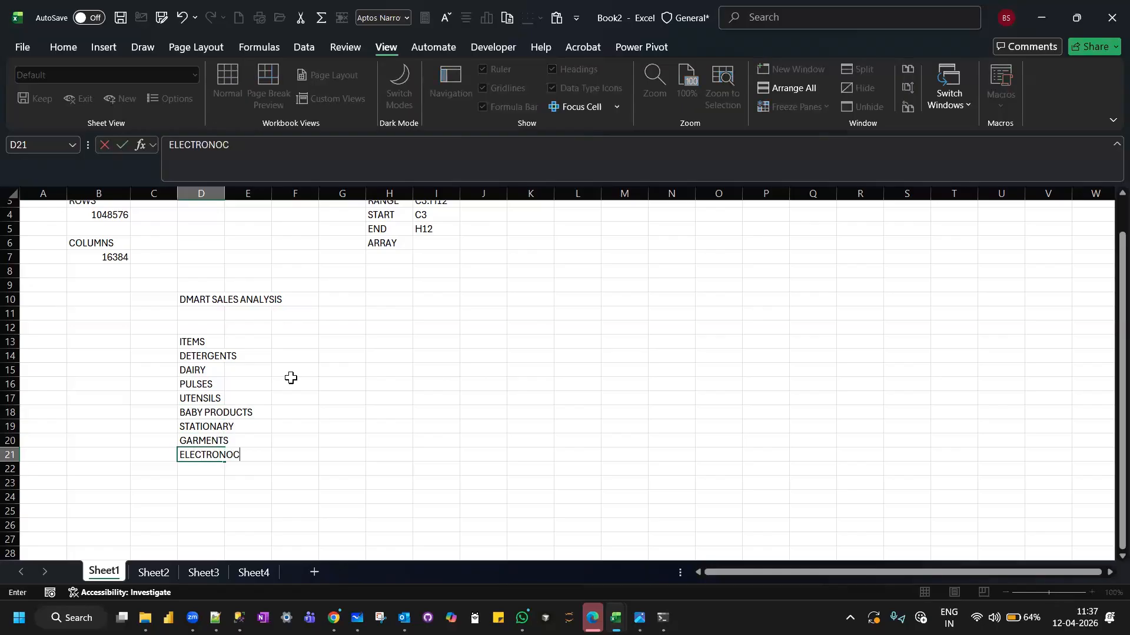
{"action": "key", "text": "BackSpace"}
{"action": "key", "text": "BackSpace"}
{"action": "type", "text": "ICS"}
{"action": "key", "text": "Return"}
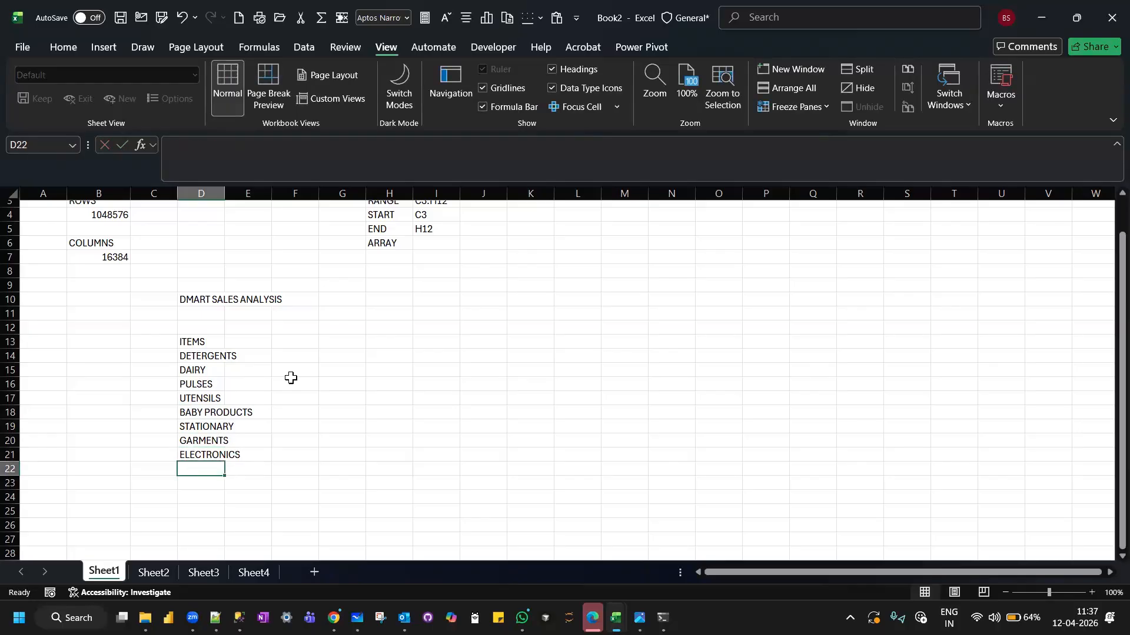
{"action": "type", "text": "COOKIES"}
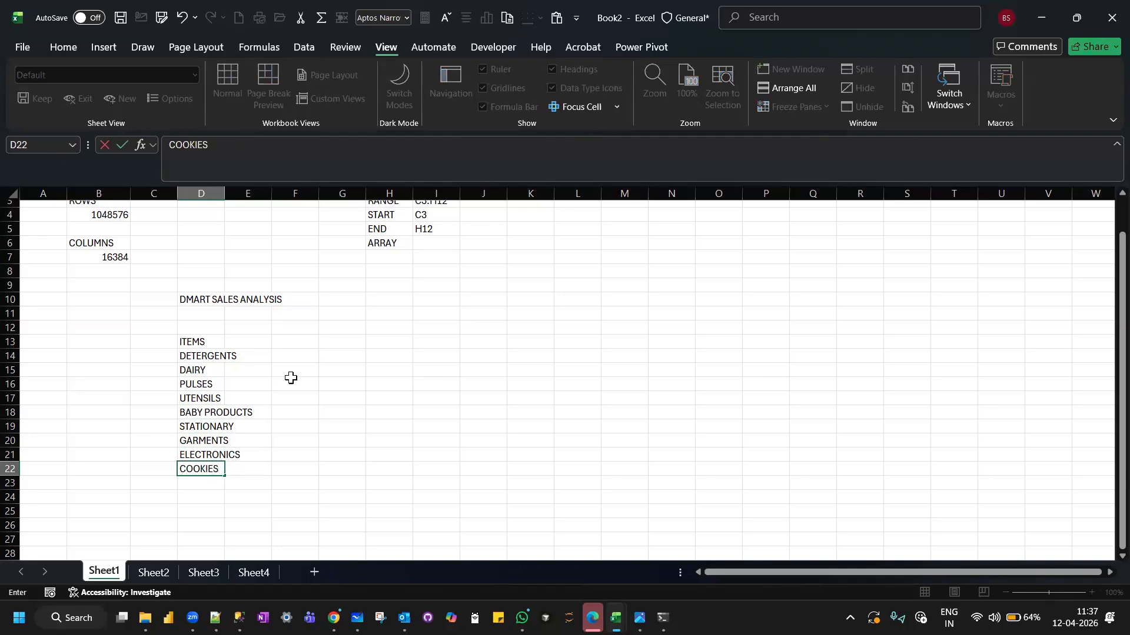
{"action": "key", "text": "Return"}
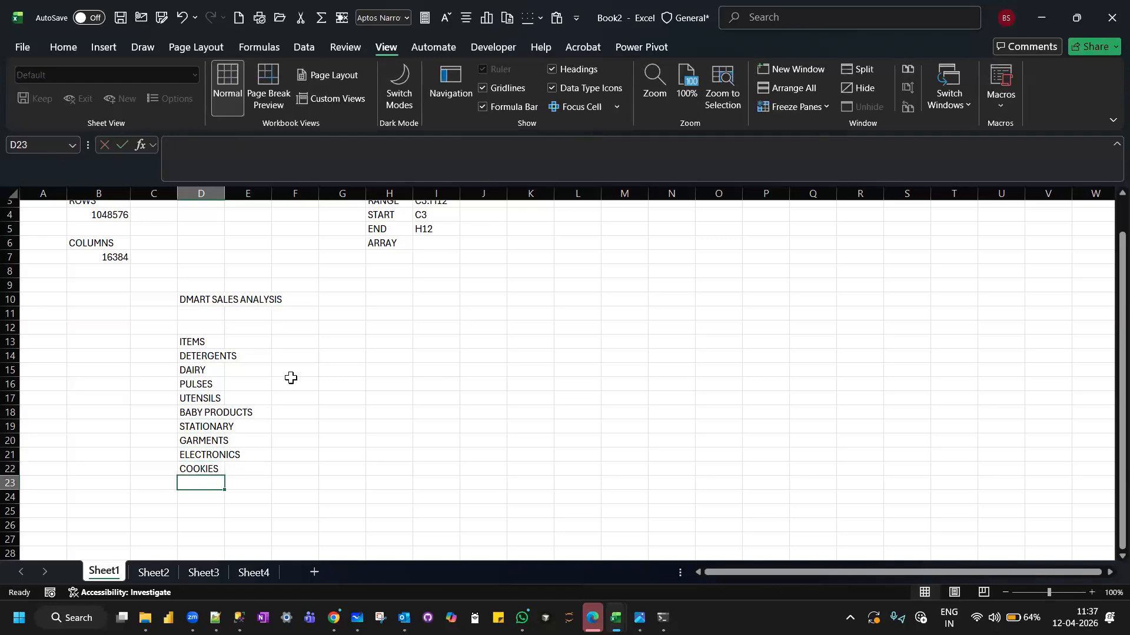
Add VEGETABLE OILS, FROZEN ITEMS and COSMETICS to the ITEMS list in cells D23 to D25.
{"action": "type", "text": "VEGETABLE"}
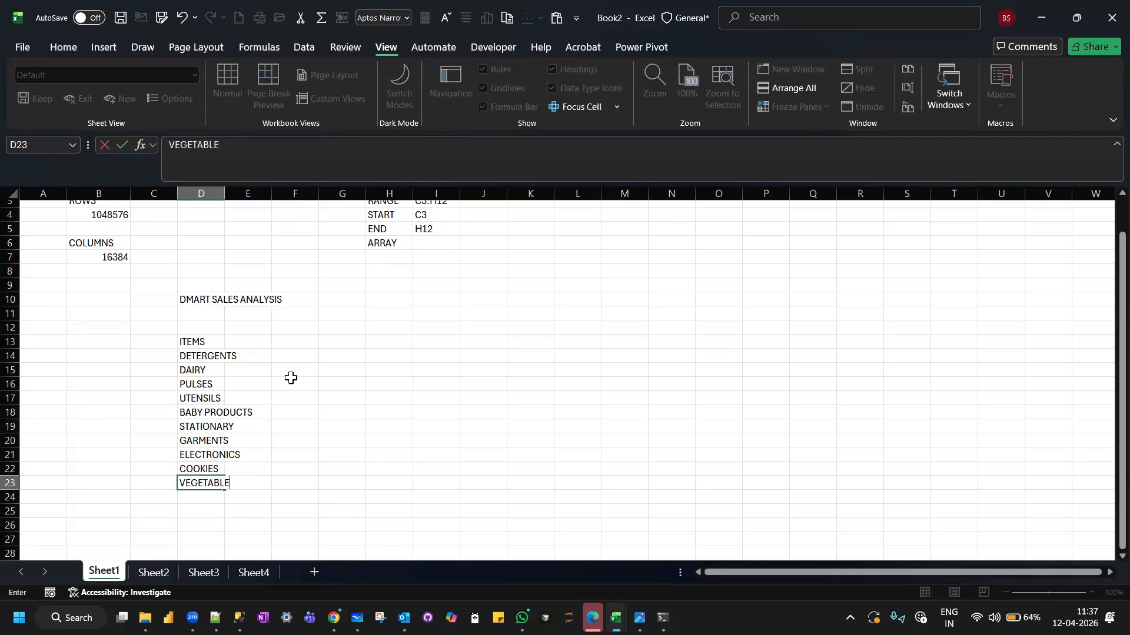
{"action": "type", "text": " OILS"}
{"action": "key", "text": "Return"}
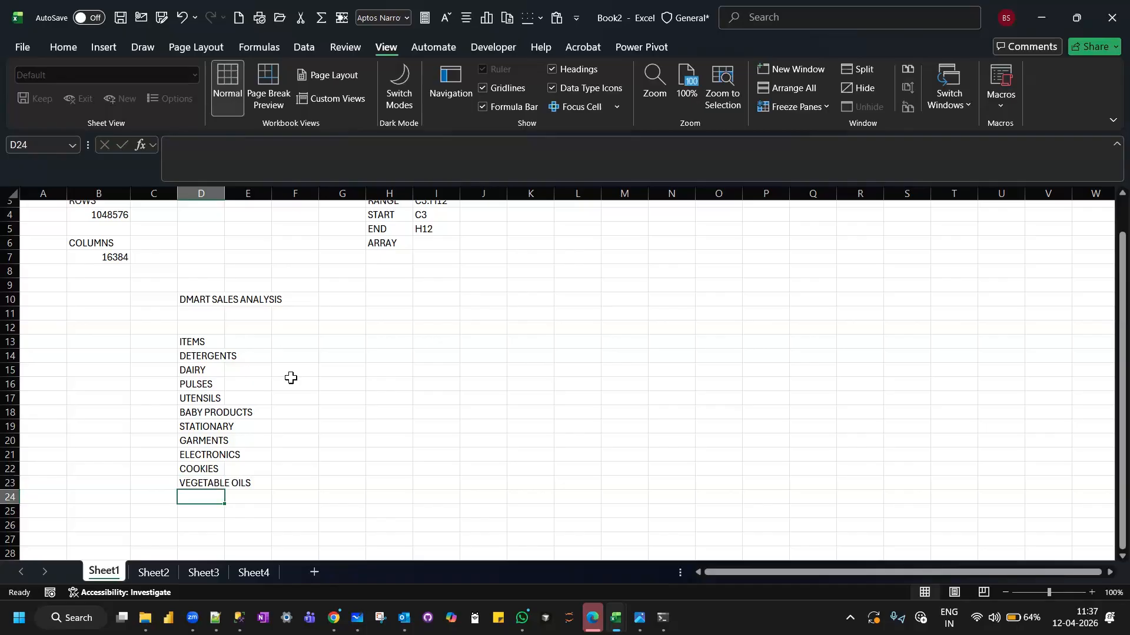
{"action": "type", "text": "FROZEN ITEMS"}
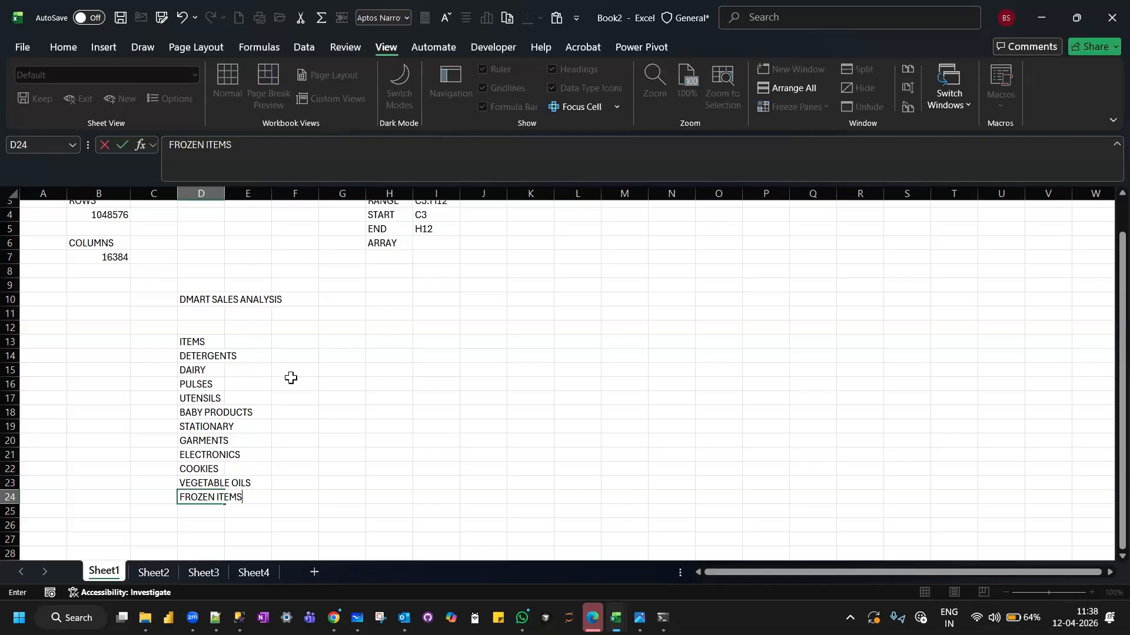
{"action": "key", "text": "Return"}
{"action": "type", "text": "COSMETICS"}
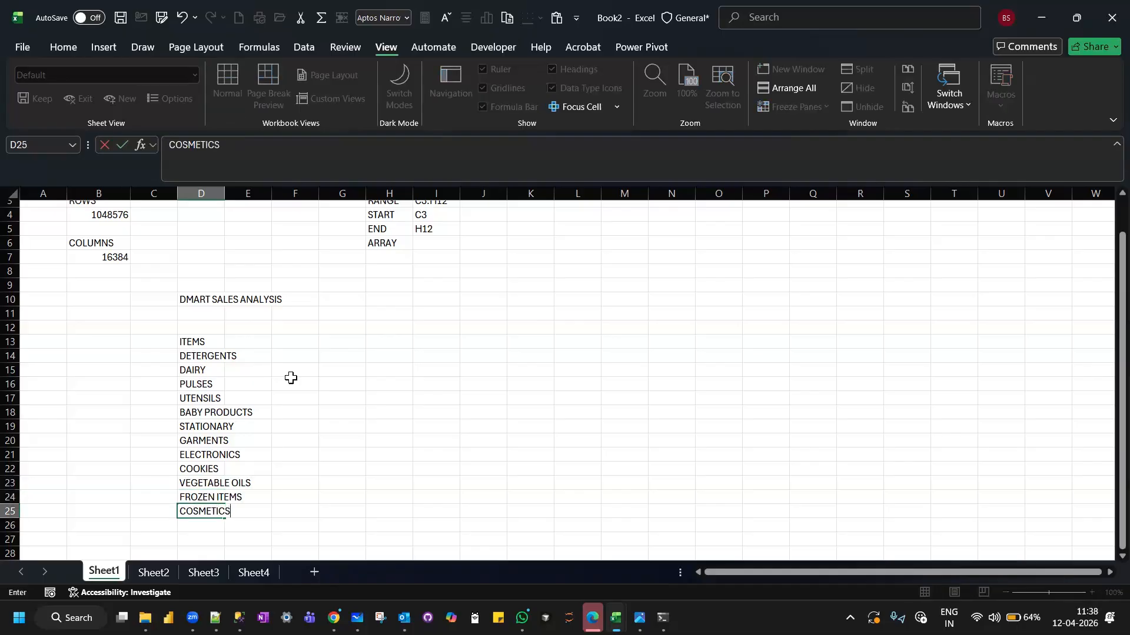
{"action": "key", "text": "Return"}
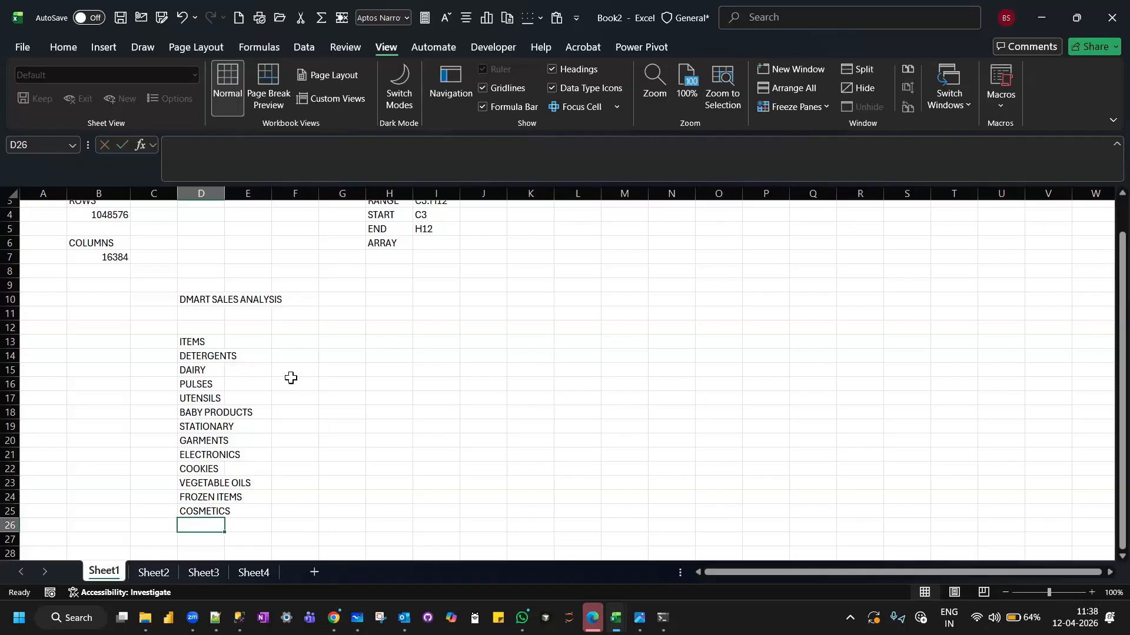
Add BEVERAGES to the ITEMS list in cell D26.
{"action": "scroll", "coordinate": [291, 378], "scroll_direction": "down", "scroll_amount": 1}
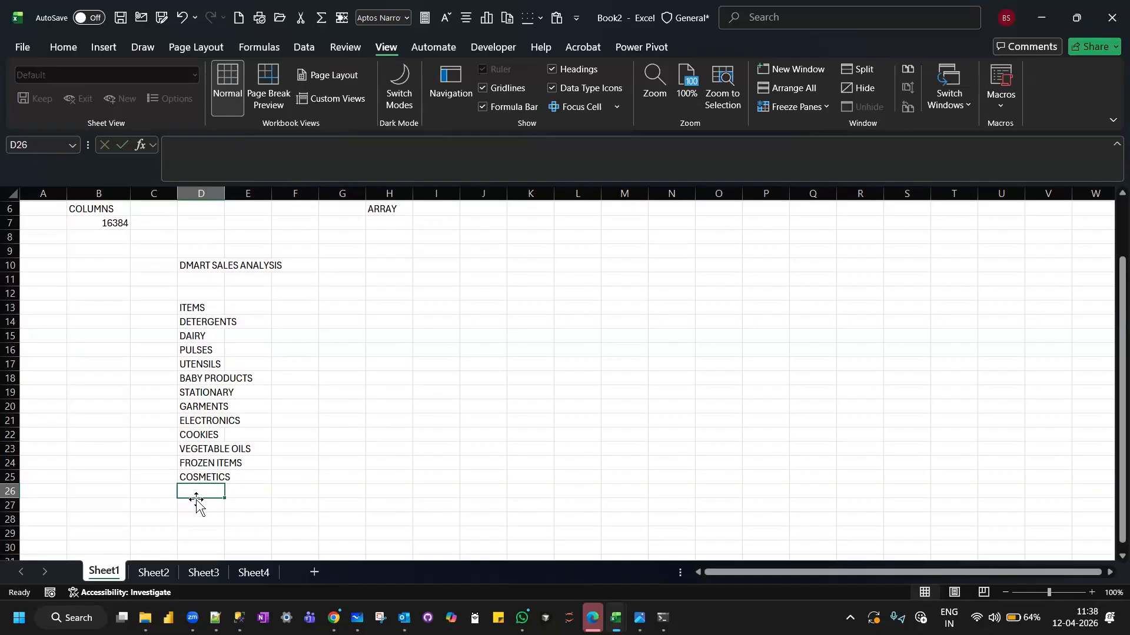
{"action": "type", "text": "BEVERGAGES"}
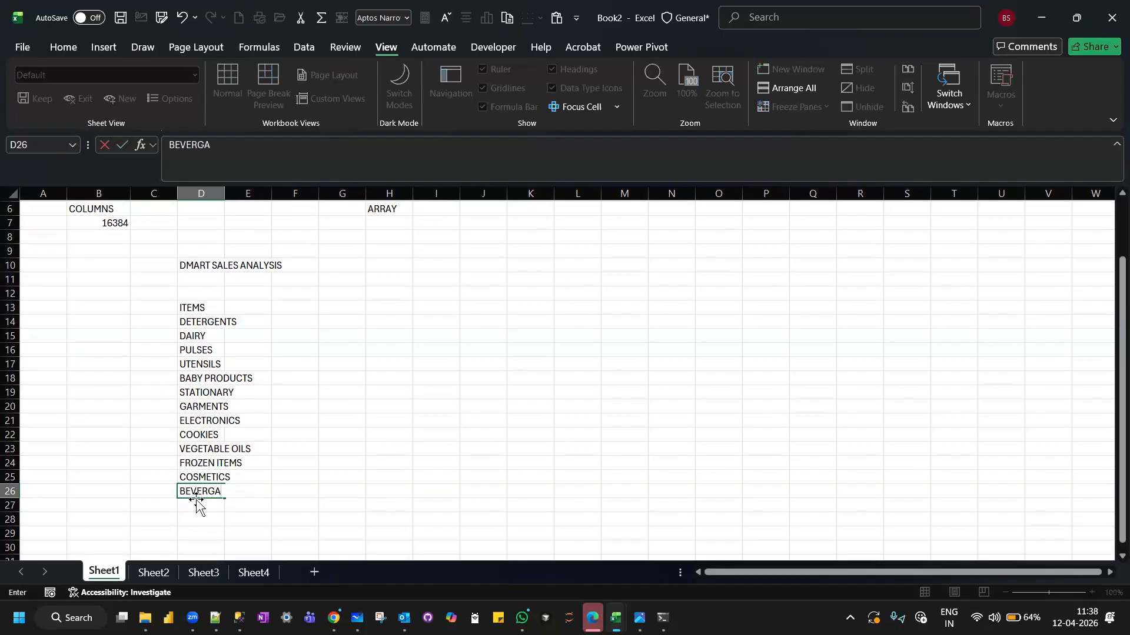
{"action": "key", "text": "BackSpace"}
{"action": "key", "text": "BackSpace"}
{"action": "key", "text": "BackSpace"}
{"action": "key", "text": "BackSpace"}
{"action": "key", "text": "BackSpace"}
{"action": "type", "text": "AGES"}
{"action": "key", "text": "Return"}
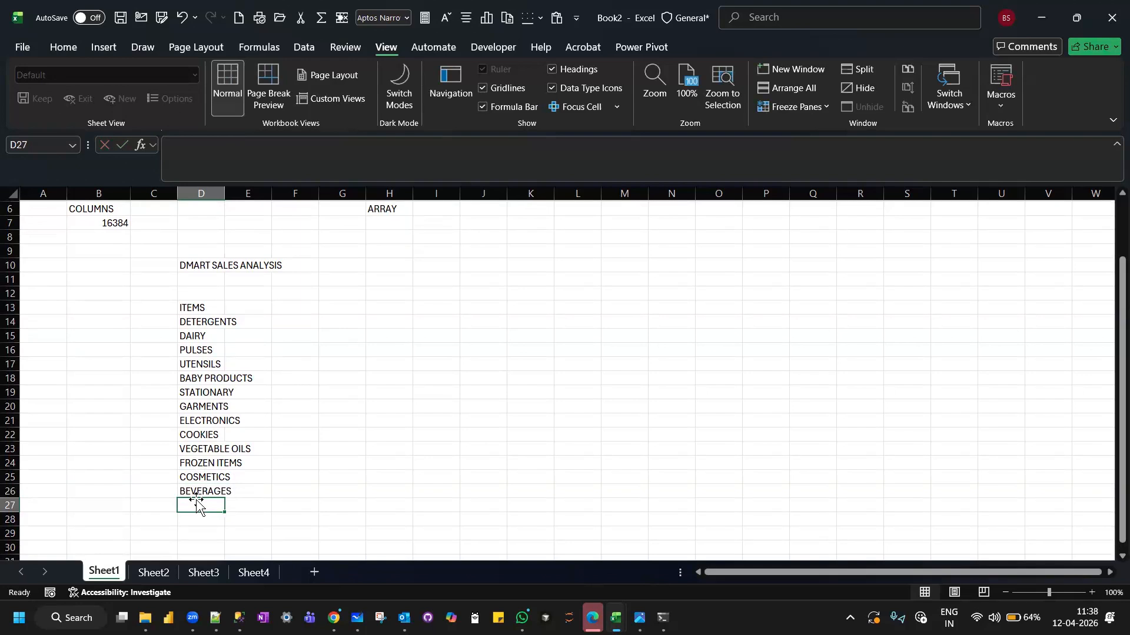
Finish the ITEMS list with HOME CLEANING in D27 and autofit the width of column D to its contents.
{"action": "type", "text": "BUCKETS"}
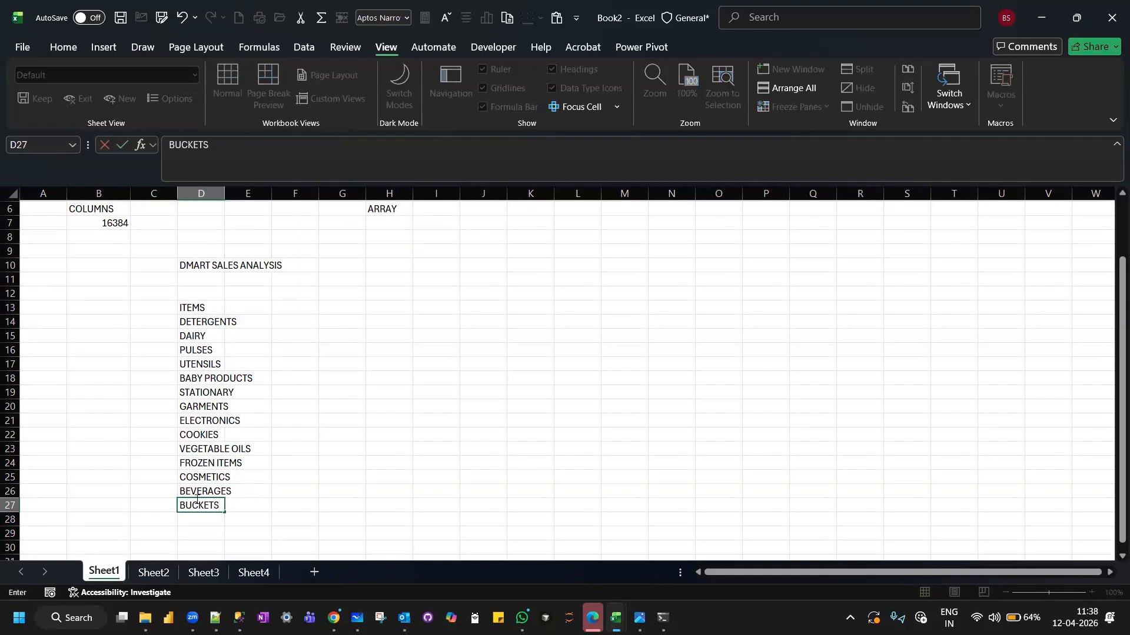
{"action": "key", "text": "Return"}
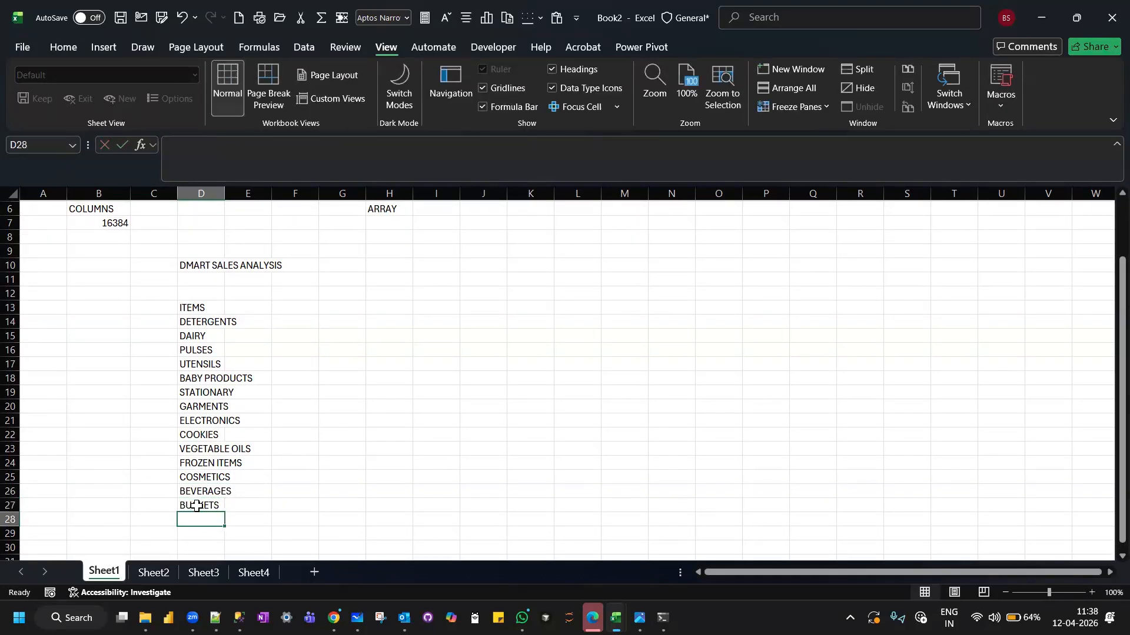
{"action": "left_click", "coordinate": [198, 506]}
{"action": "type", "text": "HOM"}
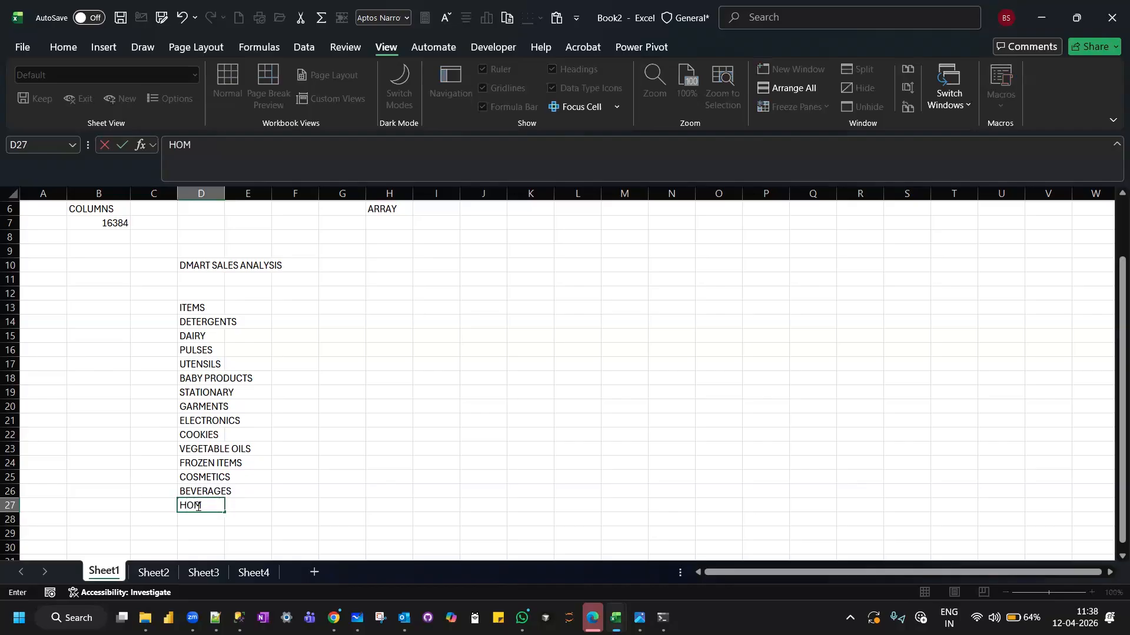
{"action": "type", "text": "E CLEANING"}
{"action": "key", "text": "Return"}
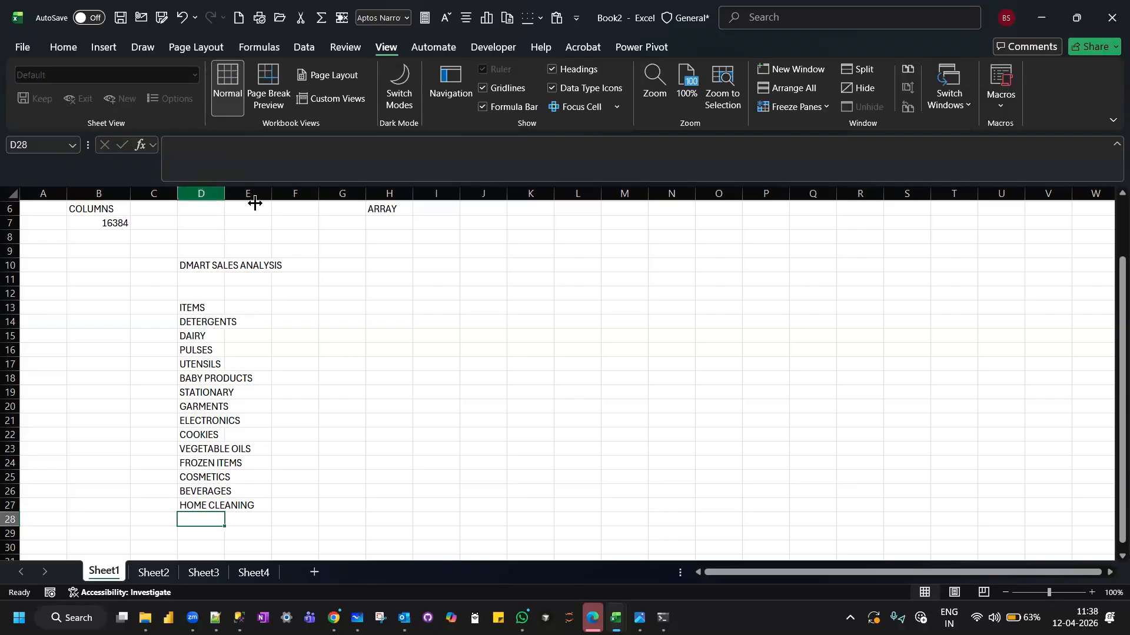
{"action": "double_click", "coordinate": [224, 194]}
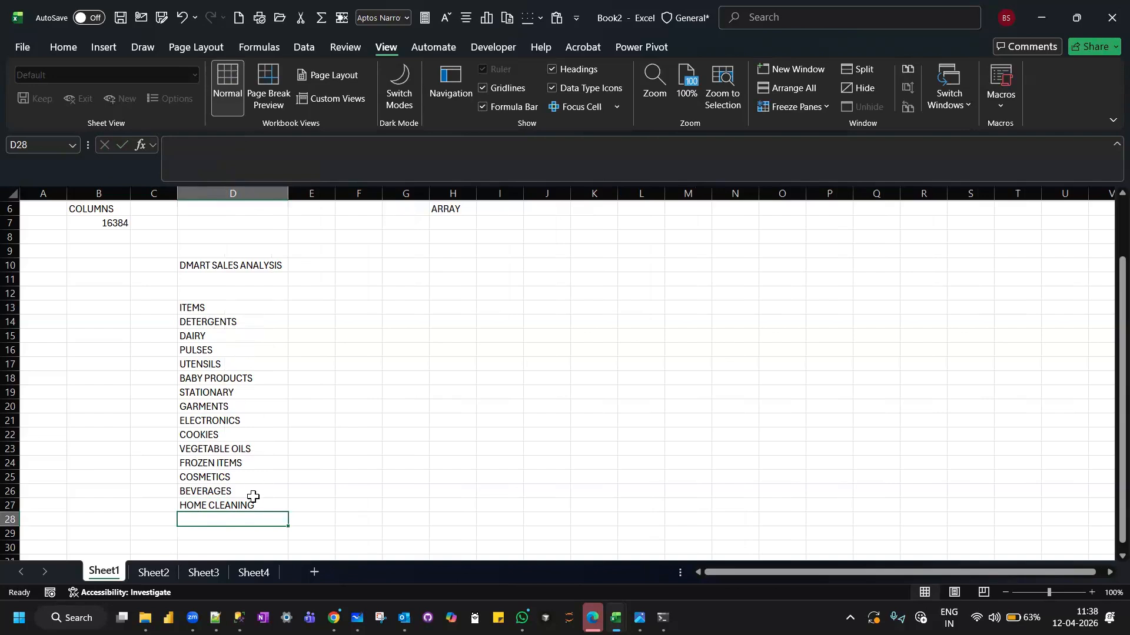
Enter the month headings OCTOBER-2025, NOVEMBER-2025 and DECEMBER-2025 in E13 to G13, beside the ITEMS heading.
{"action": "left_click", "coordinate": [320, 307]}
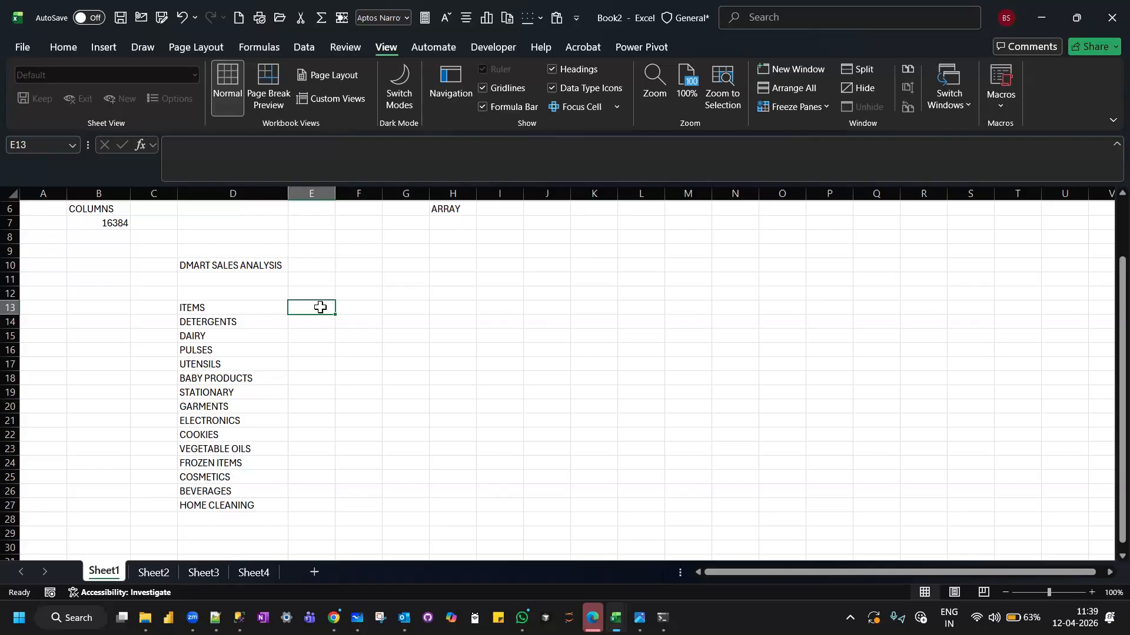
{"action": "type", "text": "OCTOBER-2025"}
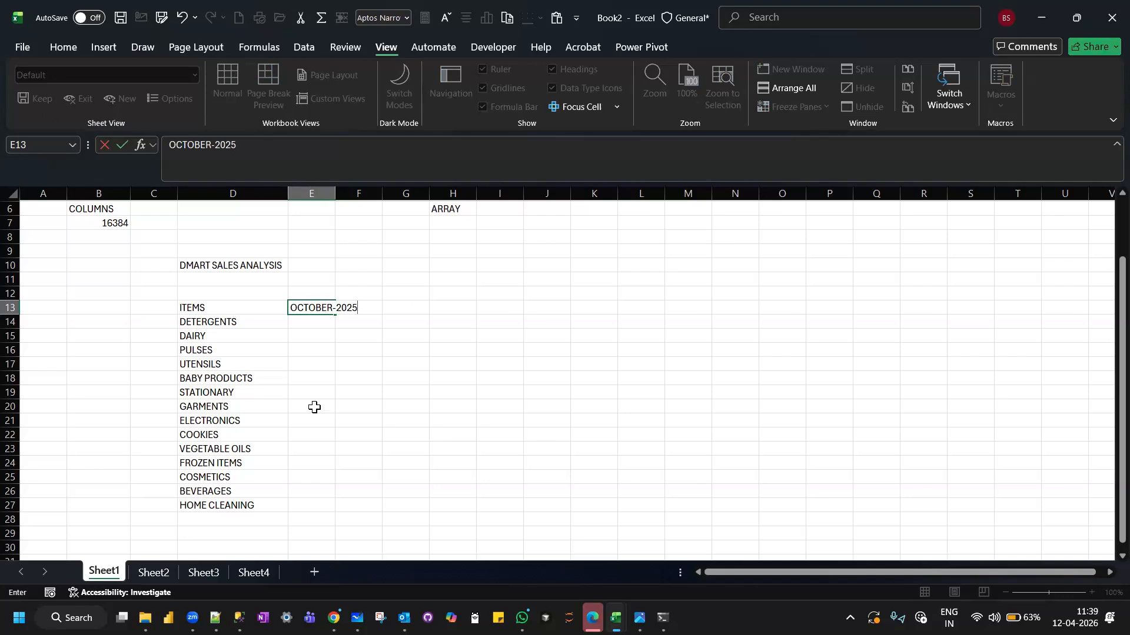
{"action": "key", "text": "Tab"}
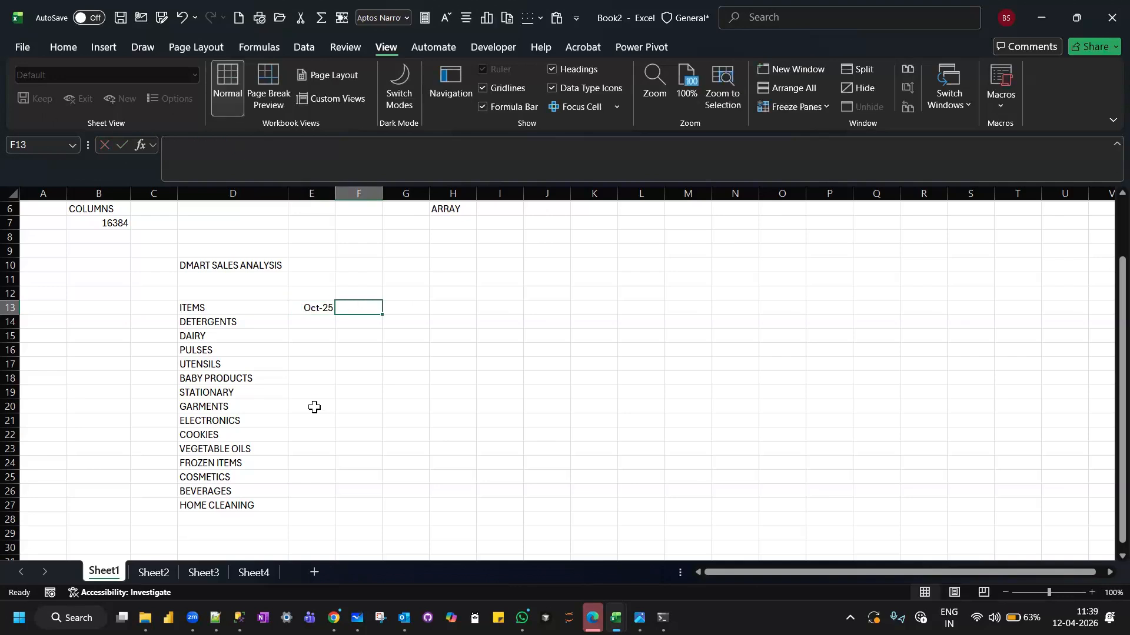
{"action": "type", "text": "NOVEMBER-2025"}
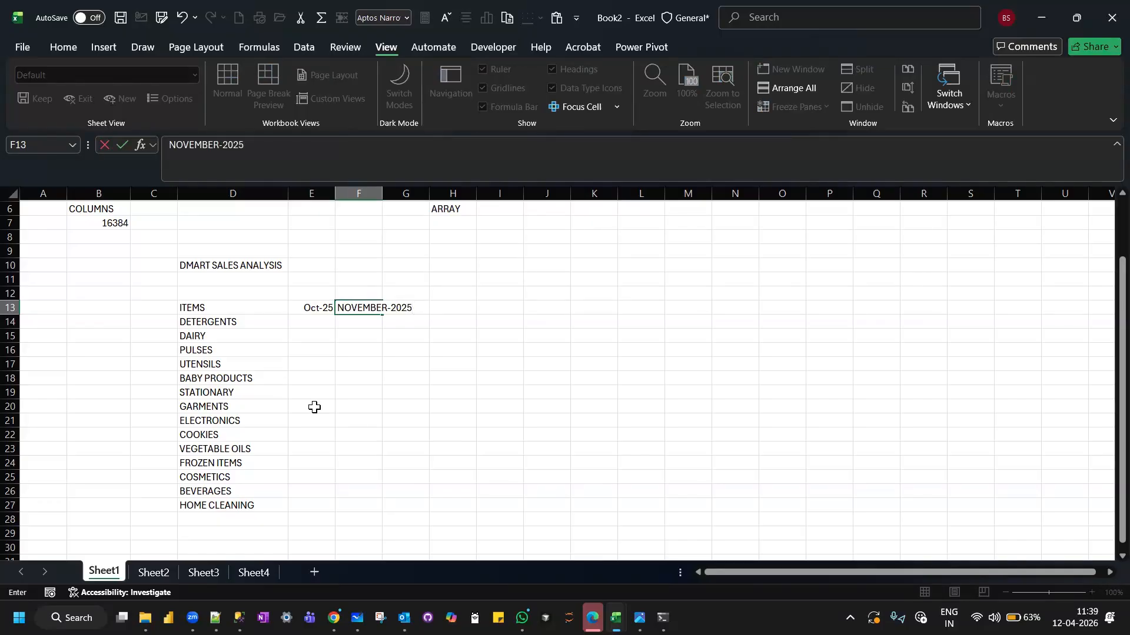
{"action": "key", "text": "Tab"}
{"action": "type", "text": "DECEMBE"}
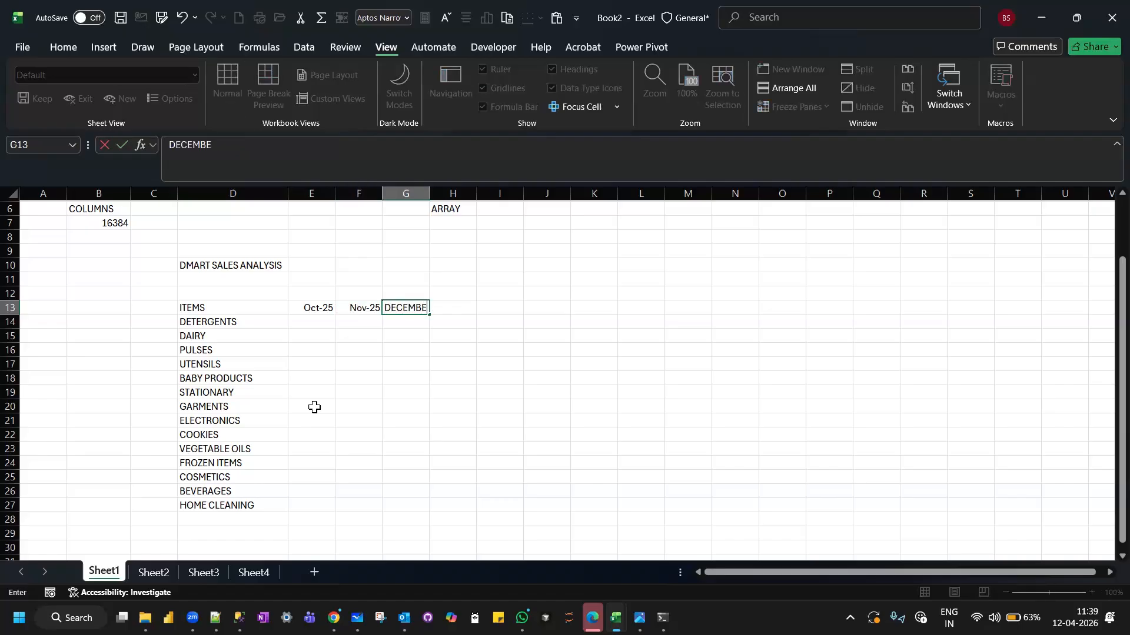
{"action": "type", "text": "R-2025"}
{"action": "key", "text": "Tab"}
Add the month headings JANUARY-2026 in H13 and FEBRUARY-2026 in I13.
{"action": "type", "text": "JANUARY-2026"}
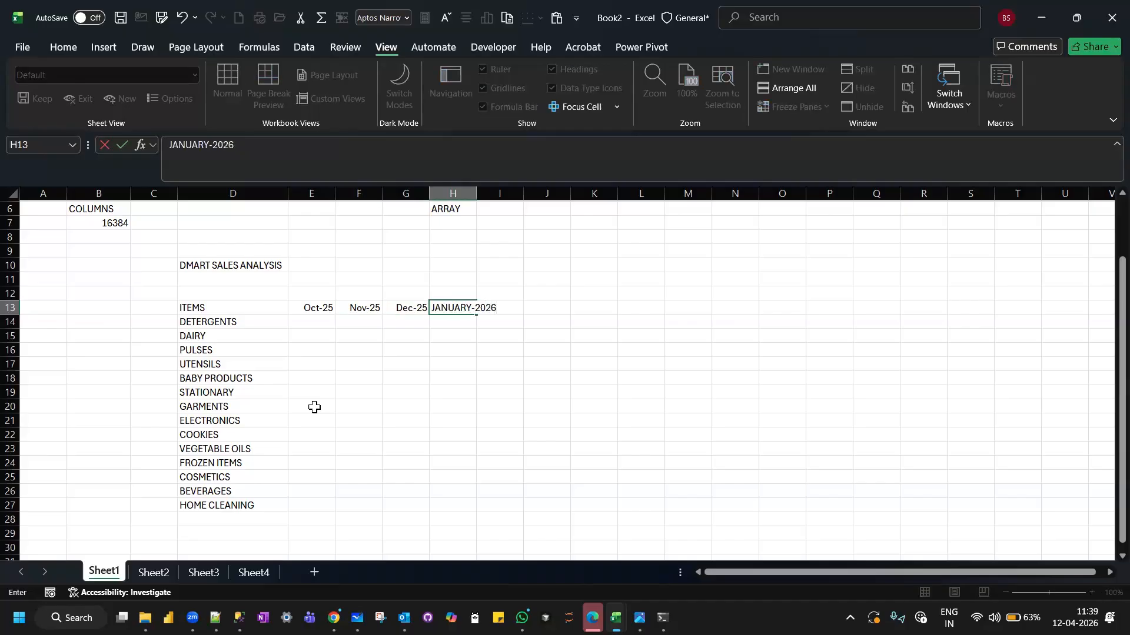
{"action": "key", "text": "Tab"}
{"action": "type", "text": "FE"}
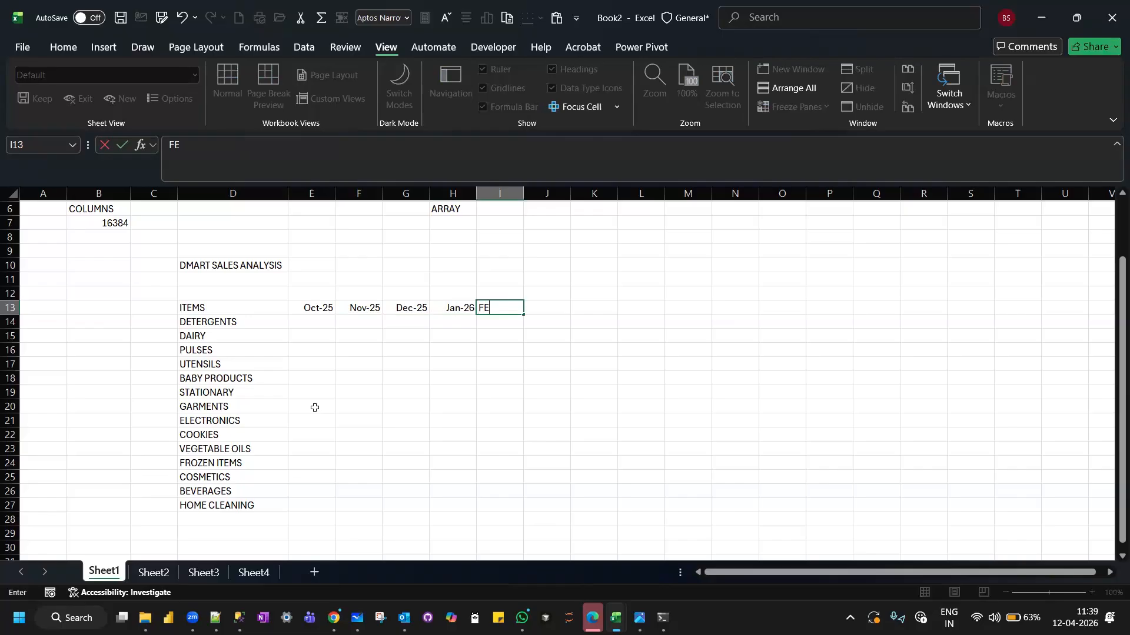
{"action": "type", "text": "BRUARY-2026"}
{"action": "key", "text": "Tab"}
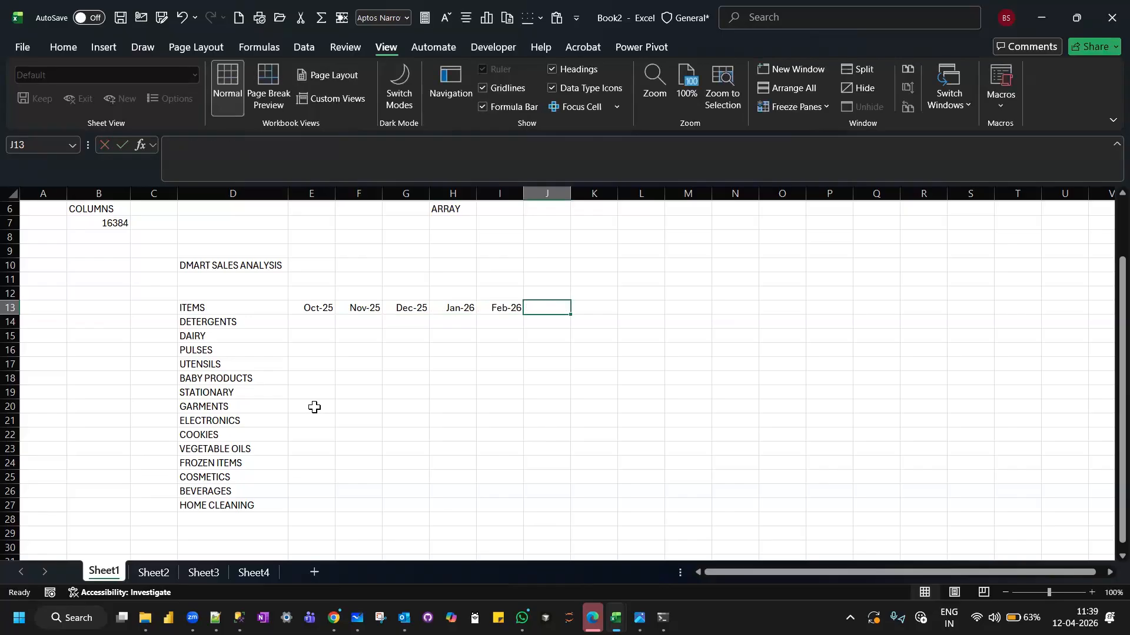
Complete the month headings with MARCH-2026 in J13 and APRIL-2026 in K13.
{"action": "type", "text": "MARCH"}
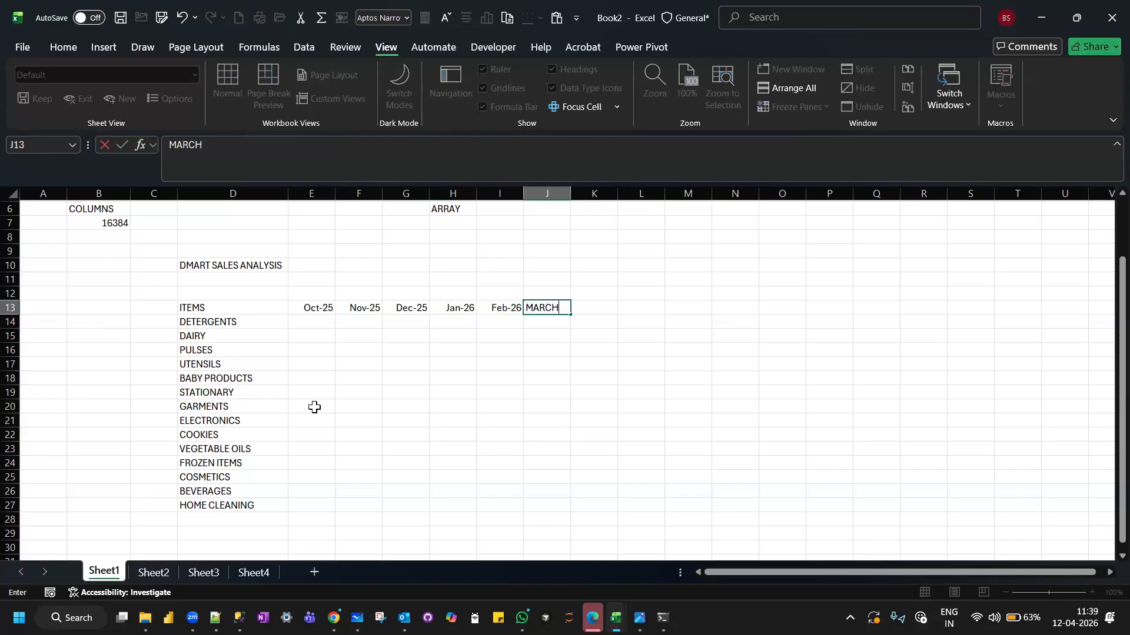
{"action": "type", "text": "-2026"}
{"action": "key", "text": "Tab"}
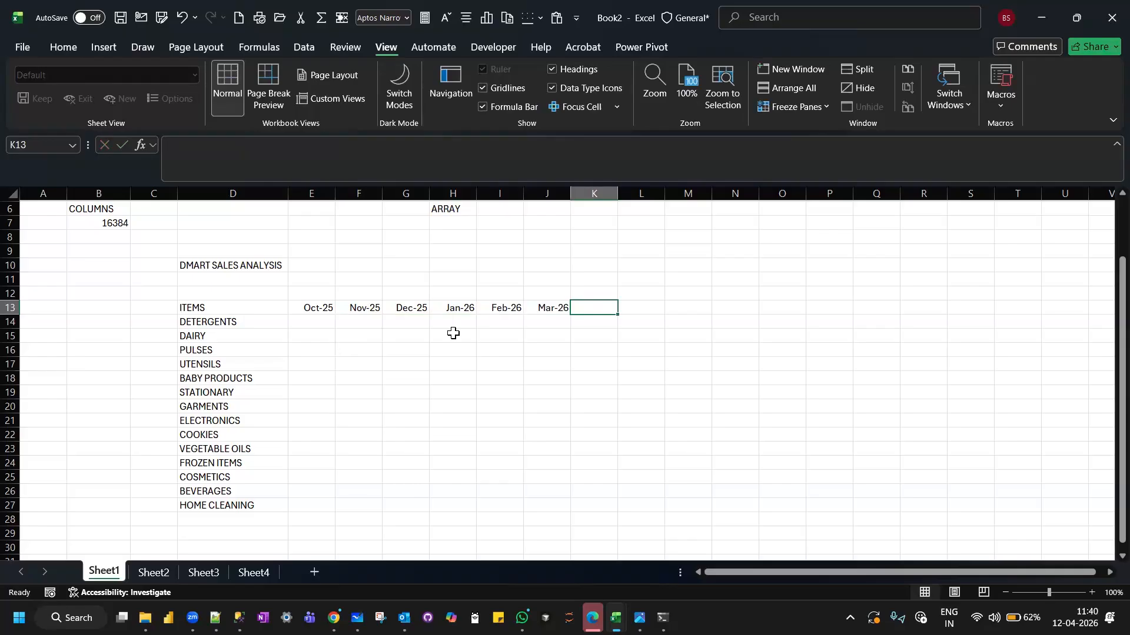
{"action": "type", "text": "AP"}
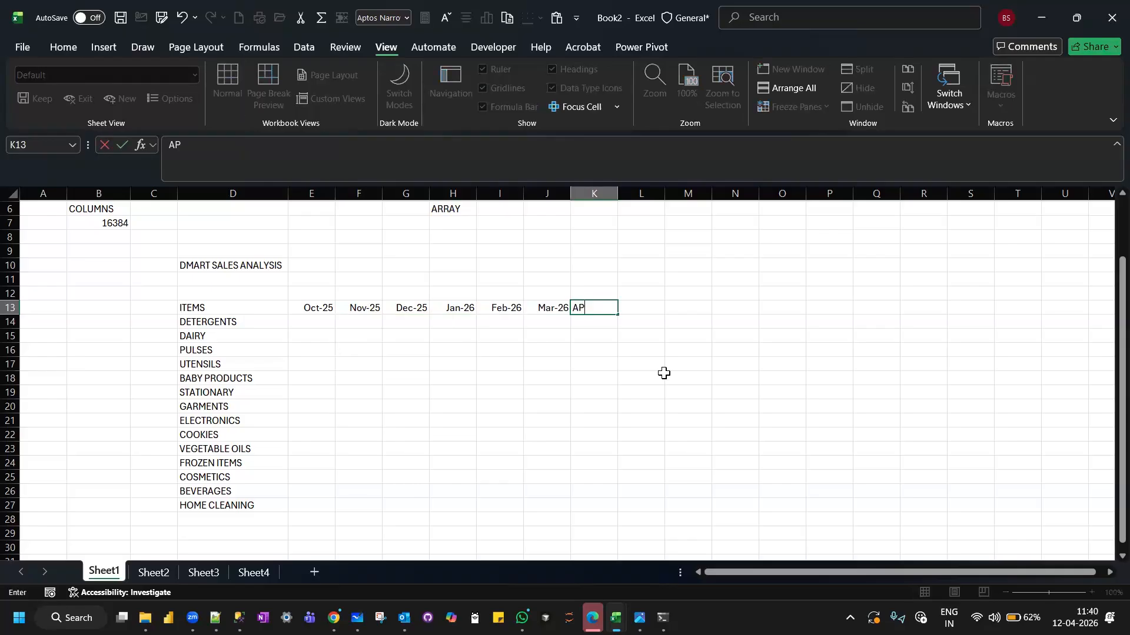
{"action": "type", "text": "RIL-2026"}
{"action": "key", "text": "Return"}
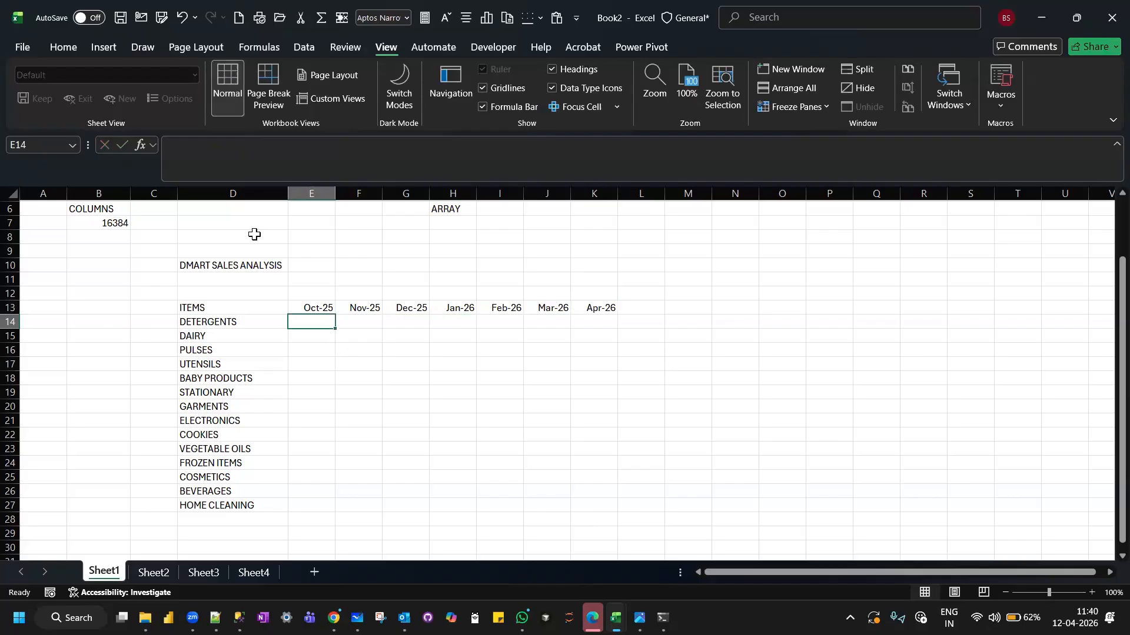
Select the October 2025 heading in cell E13.
{"action": "left_click", "coordinate": [309, 310]}
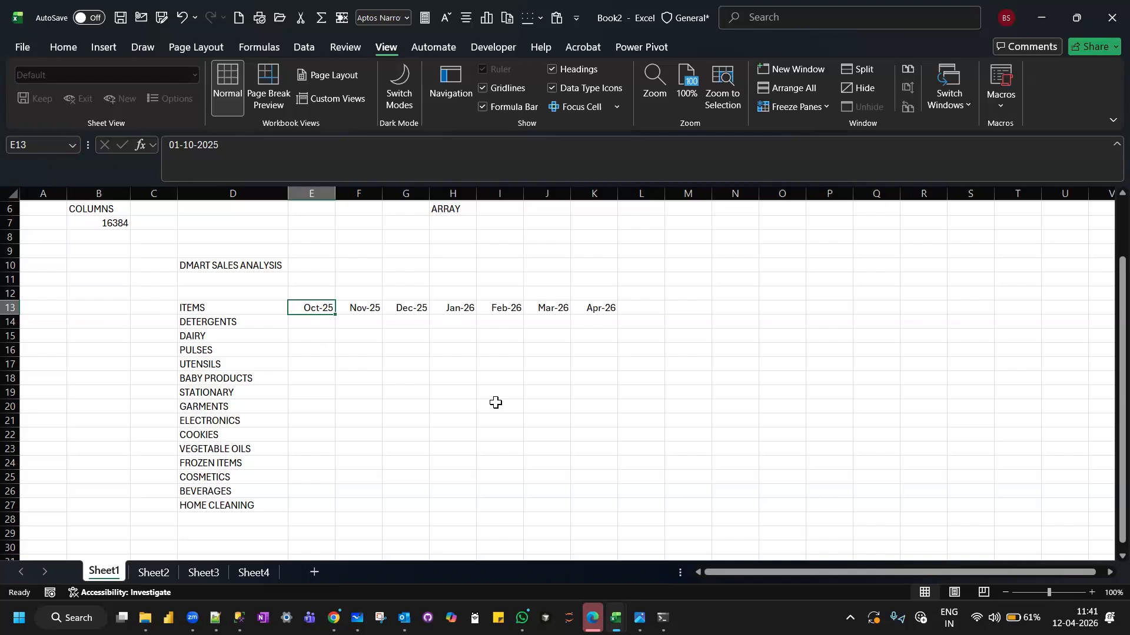
Enter 1, 2 and 3 in Q13 to Q15 and fill the number series down to 15 in Q27.
{"action": "left_click", "coordinate": [315, 323]}
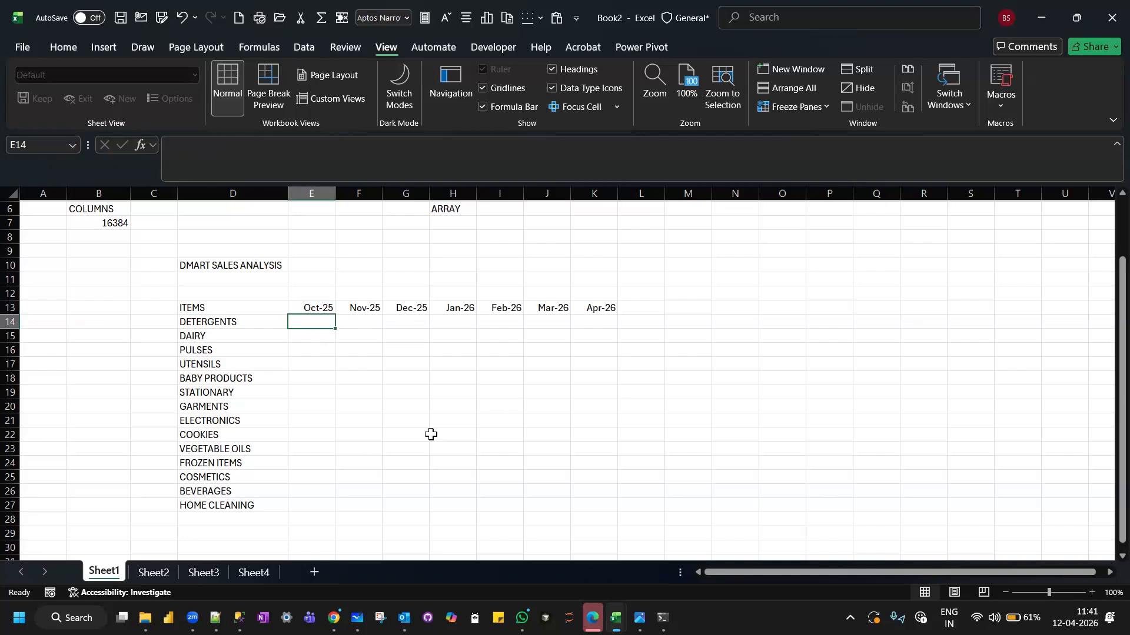
{"action": "scroll", "coordinate": [431, 435], "scroll_direction": "right", "scroll_amount": 3}
{"action": "scroll", "coordinate": [430, 435], "scroll_direction": "down", "scroll_amount": 1}
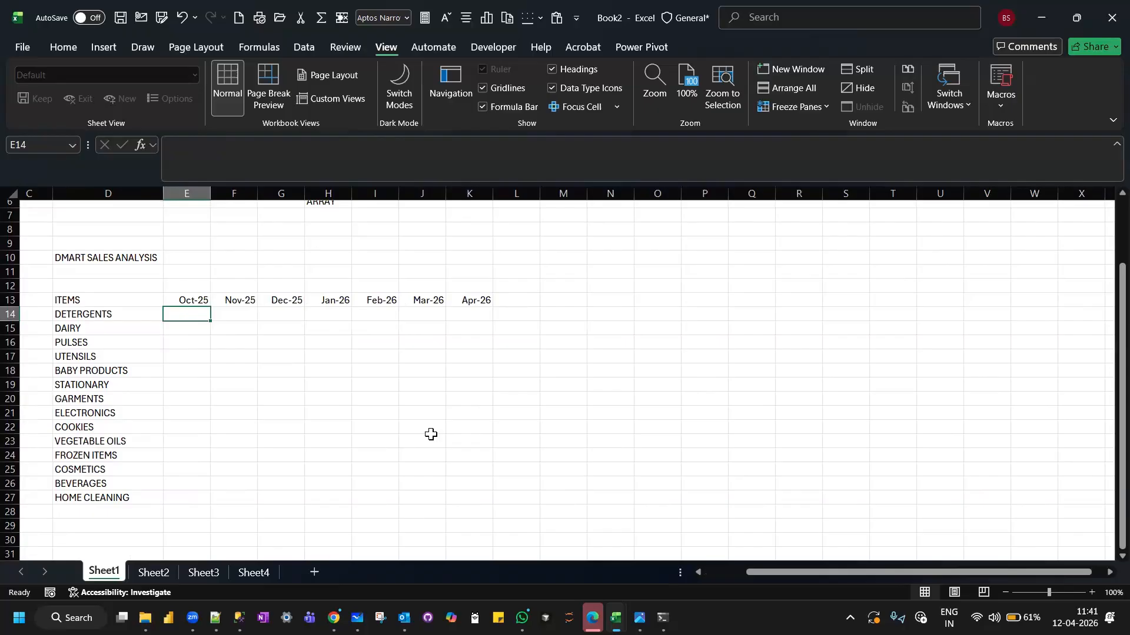
{"action": "scroll", "coordinate": [431, 434], "scroll_direction": "down", "scroll_amount": 1}
{"action": "scroll", "coordinate": [430, 434], "scroll_direction": "right", "scroll_amount": 1}
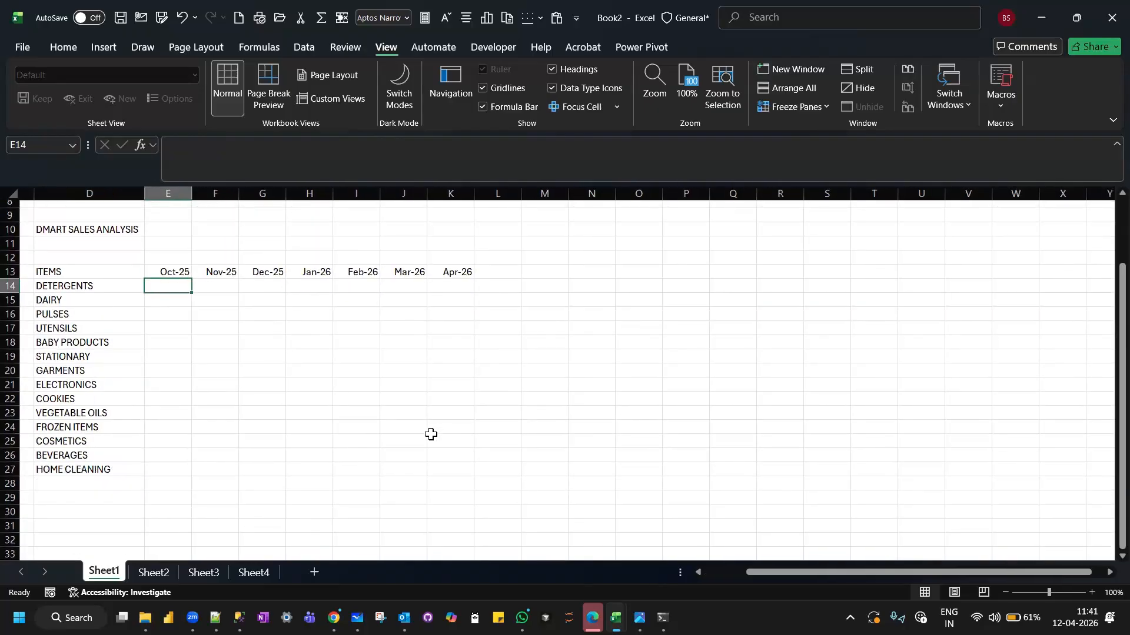
{"action": "left_click", "coordinate": [725, 269]}
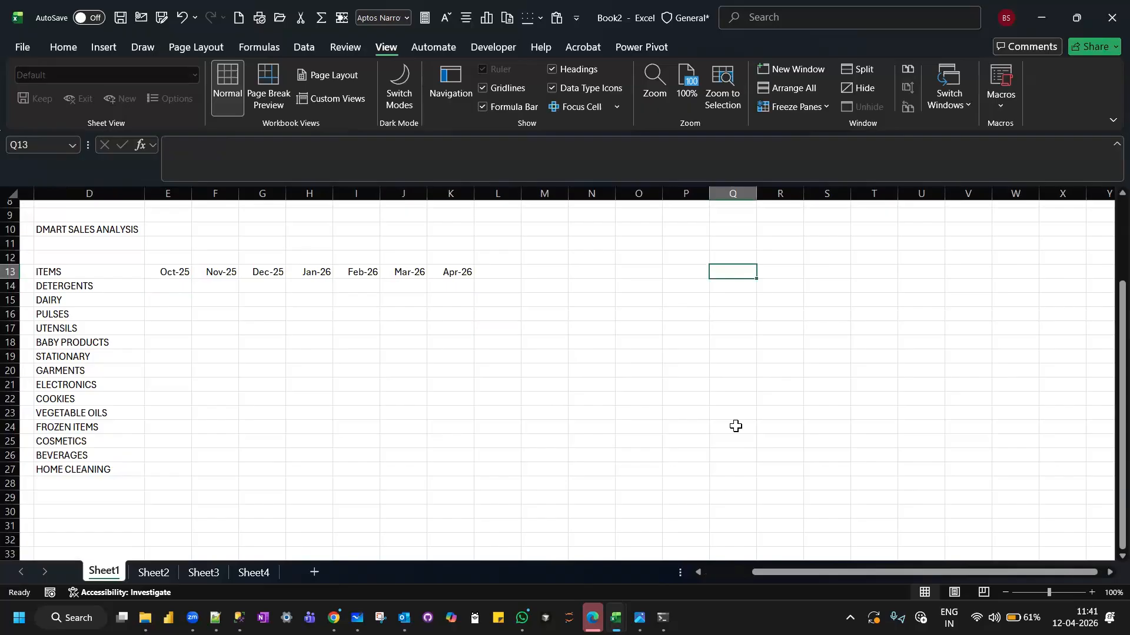
{"action": "type", "text": "1"}
{"action": "key", "text": "Return"}
{"action": "type", "text": "2"}
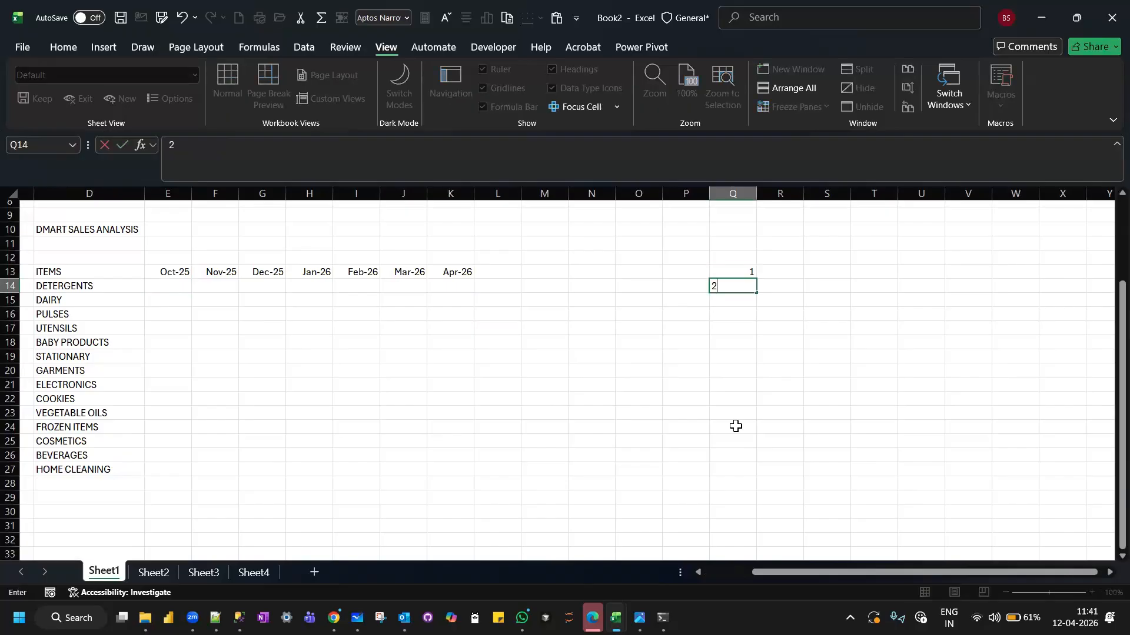
{"action": "key", "text": "Return"}
{"action": "type", "text": "3"}
{"action": "key", "text": "Return"}
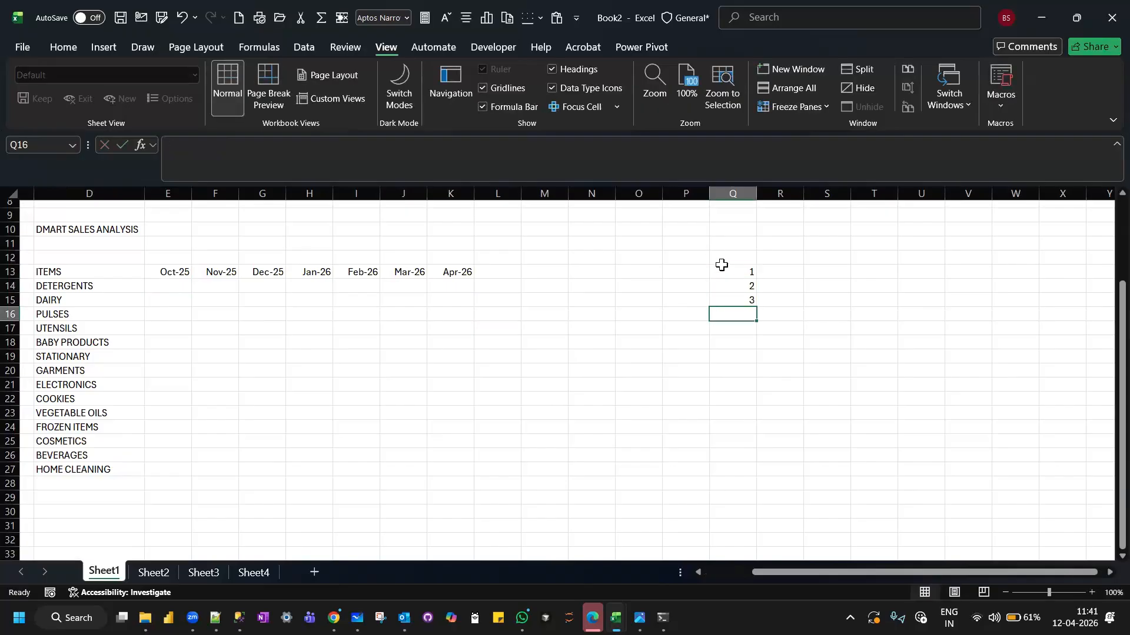
{"action": "left_click", "coordinate": [726, 275]}
{"action": "left_click_drag", "start_coordinate": [726, 275], "coordinate": [759, 470]}
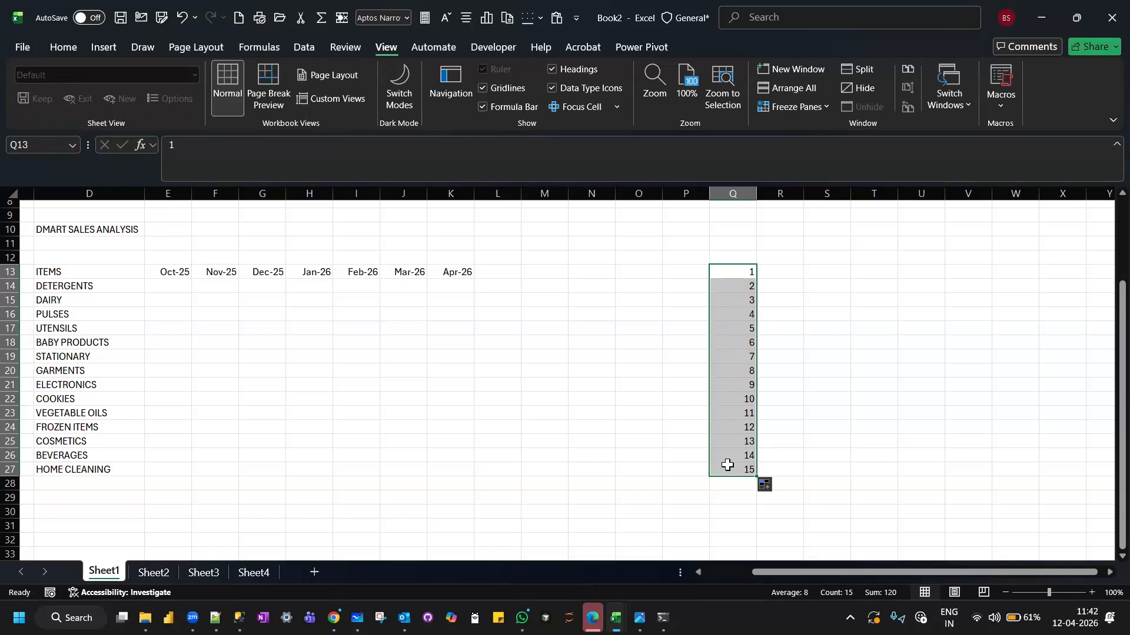
Enter 2 in R13 and 3 in S13, and extend the series from Q13 across row 13 to 7 in W13.
{"action": "left_click", "coordinate": [788, 269]}
{"action": "type", "text": "2"}
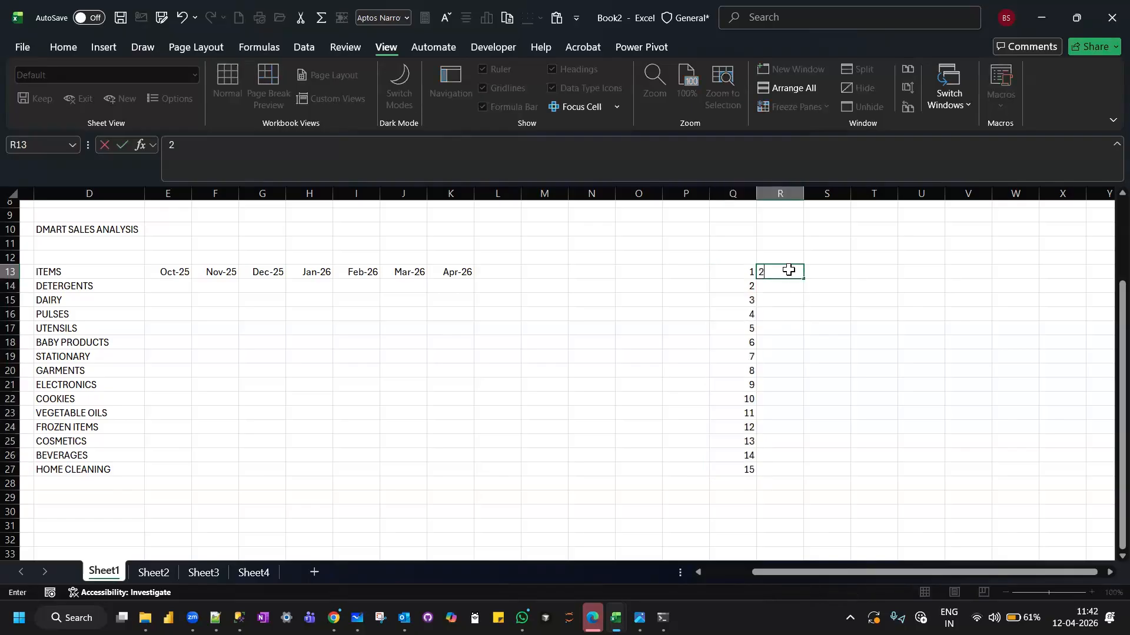
{"action": "key", "text": "Tab"}
{"action": "type", "text": "3"}
{"action": "key", "text": "Return"}
{"action": "left_click_drag", "start_coordinate": [743, 269], "coordinate": [1021, 281]}
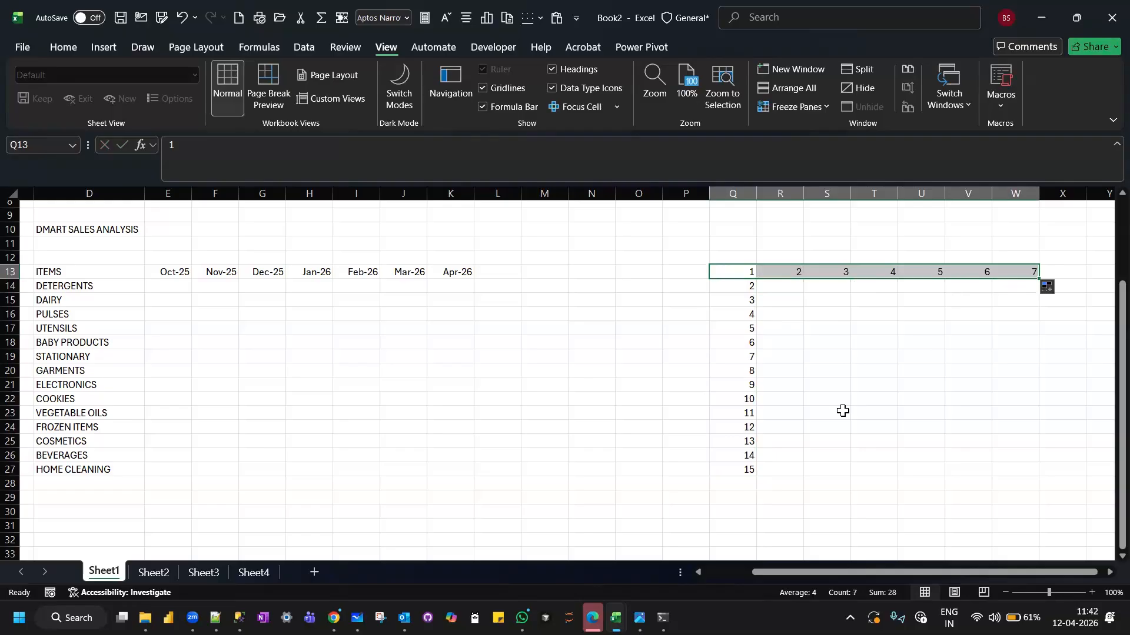
Enter 10, 9 and 8 in S16 to S18 and fill the descending series down to -4 in S30.
{"action": "scroll", "coordinate": [843, 411], "scroll_direction": "right", "scroll_amount": 4}
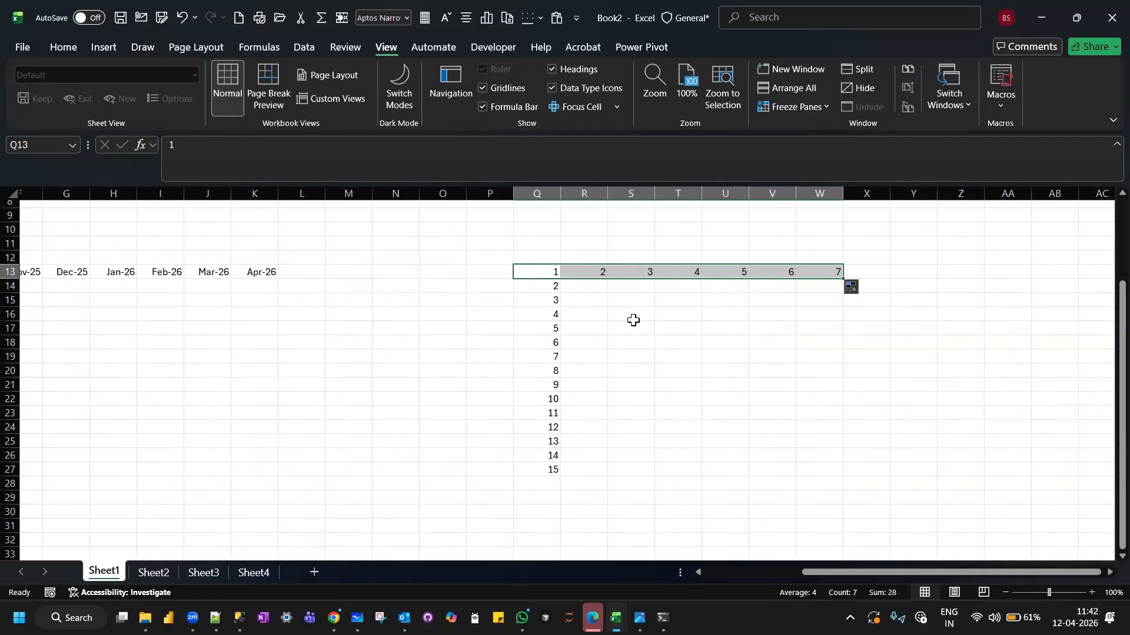
{"action": "left_click", "coordinate": [633, 320]}
{"action": "type", "text": "10"}
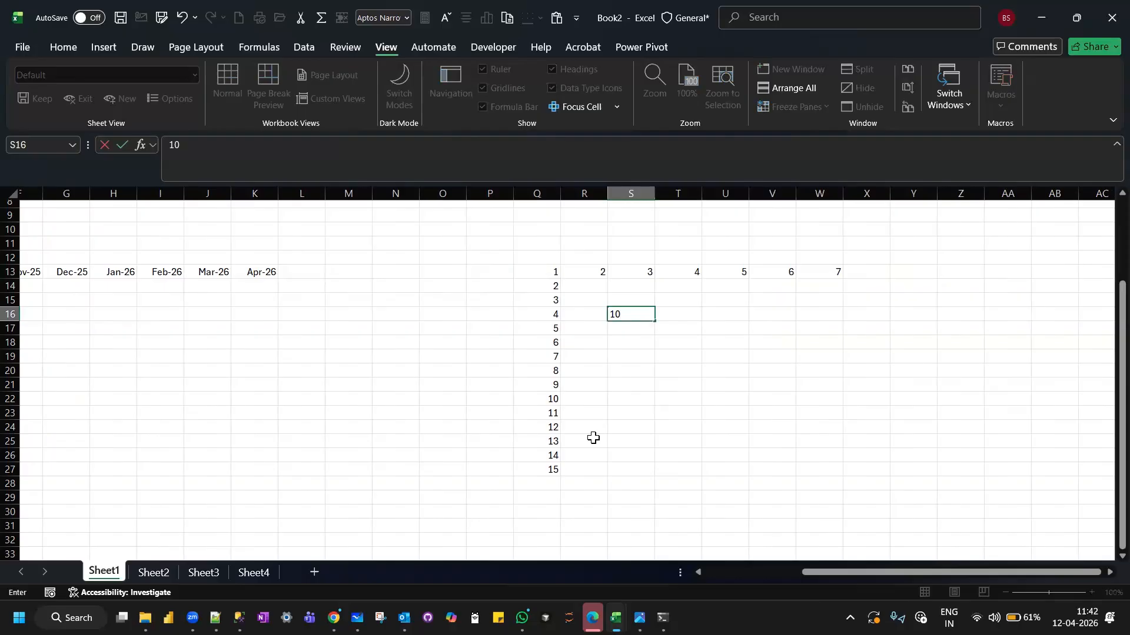
{"action": "key", "text": "Return"}
{"action": "type", "text": "9"}
{"action": "key", "text": "Return"}
{"action": "type", "text": "8"}
{"action": "key", "text": "Return"}
{"action": "left_click_drag", "start_coordinate": [635, 313], "coordinate": [655, 517]}
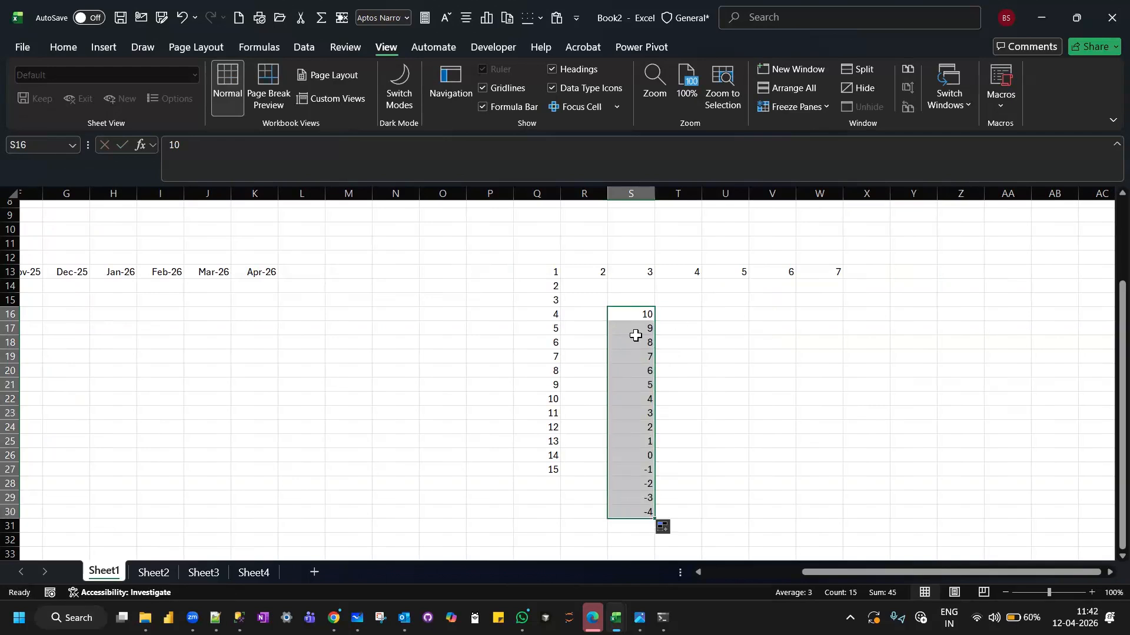
{"action": "left_click", "coordinate": [622, 513]}
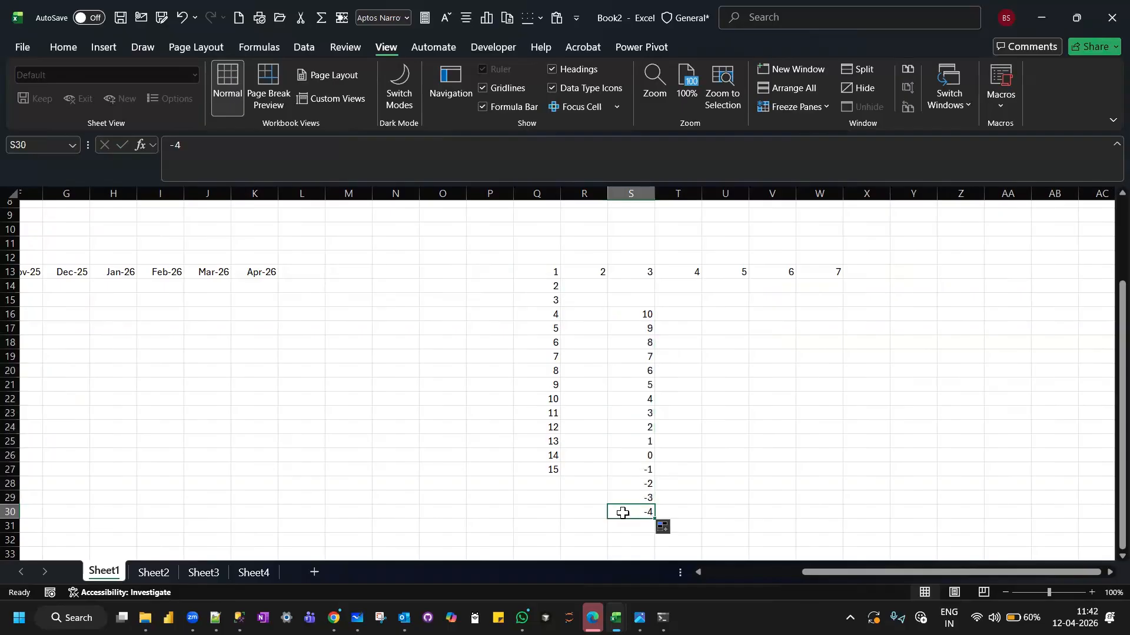
Enter JAN and FEB in U16 and U17 and fill the month series down to U32.
{"action": "left_click", "coordinate": [719, 312]}
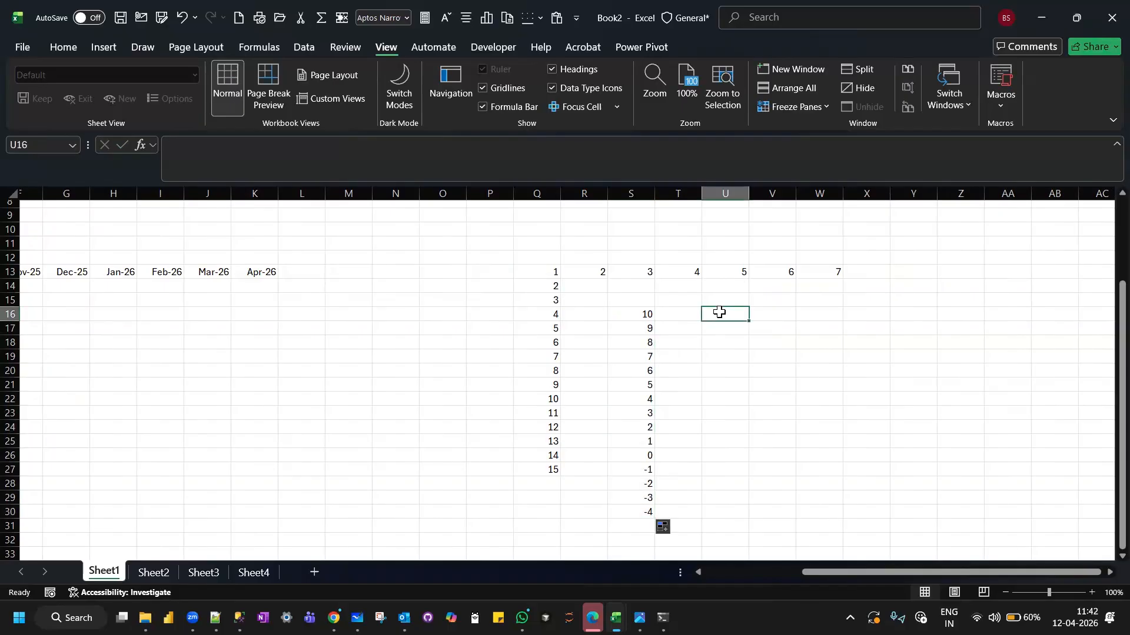
{"action": "type", "text": "JAN"}
{"action": "key", "text": "Return"}
{"action": "type", "text": "FEB"}
{"action": "key", "text": "Return"}
{"action": "left_click_drag", "start_coordinate": [719, 311], "coordinate": [750, 541]}
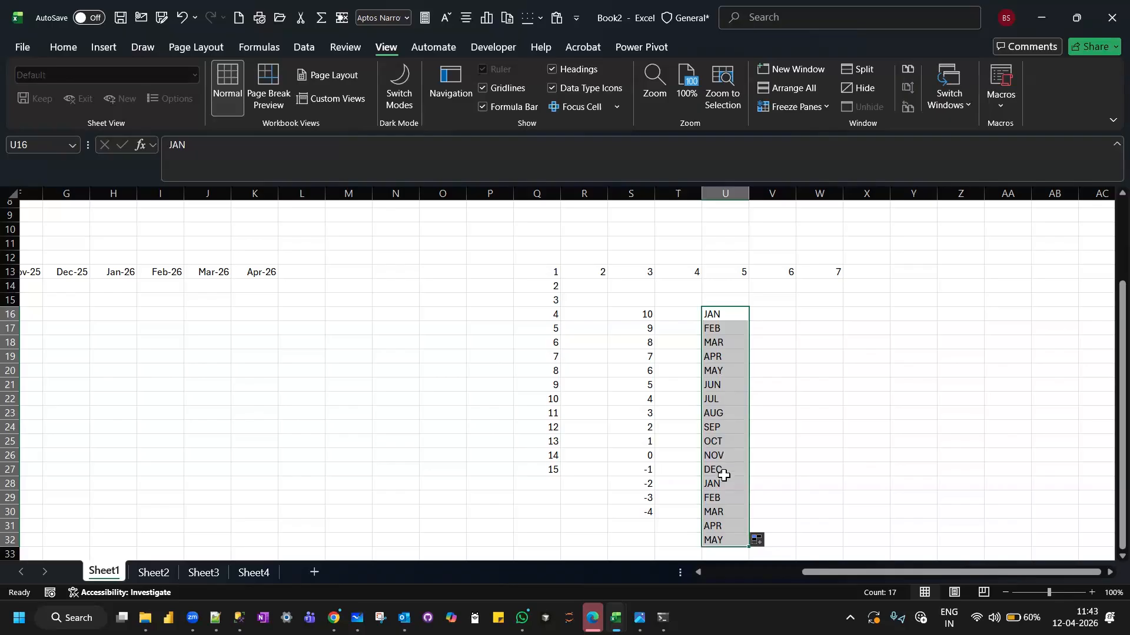
Enter Q1 in V16 and fill the quarter series down to V28.
{"action": "left_click", "coordinate": [778, 310]}
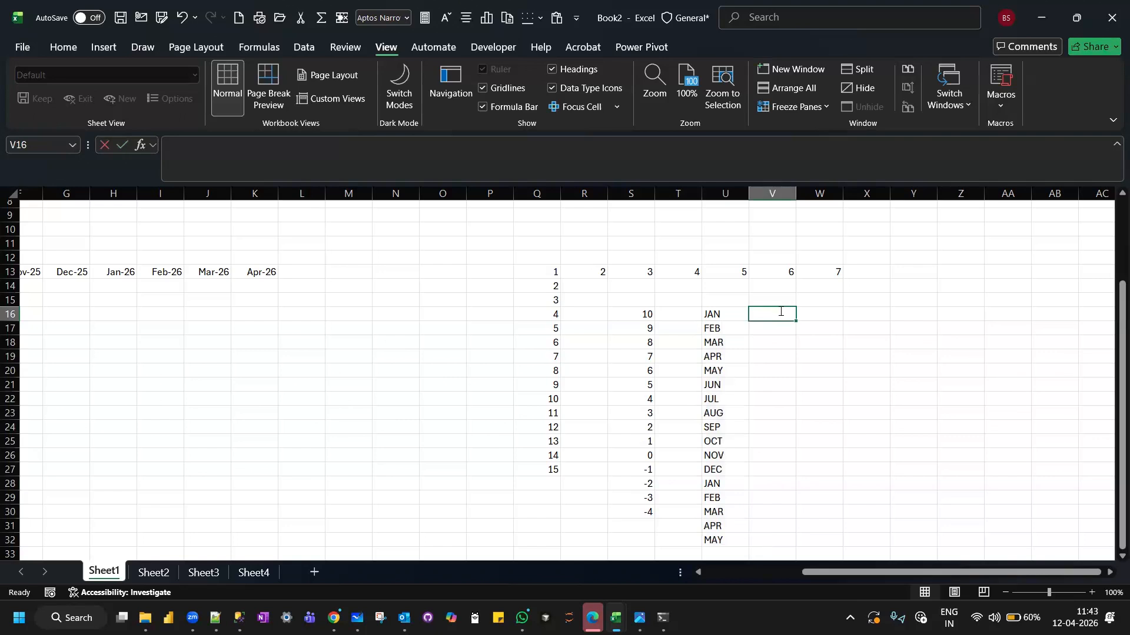
{"action": "type", "text": "Q1"}
{"action": "key", "text": "Return"}
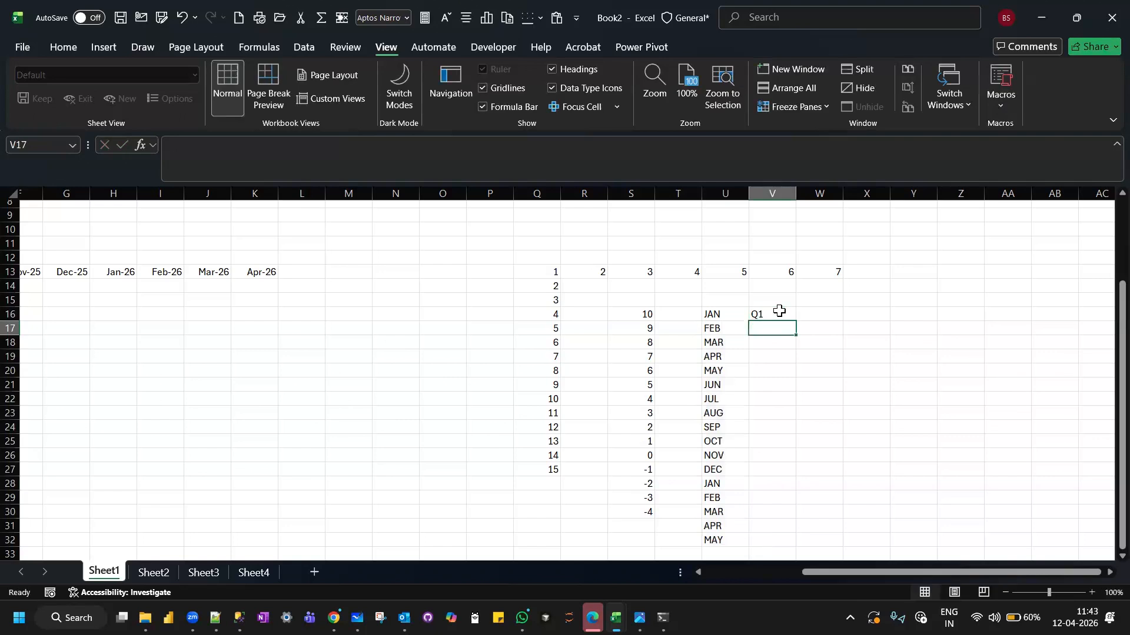
{"action": "left_click", "coordinate": [779, 312]}
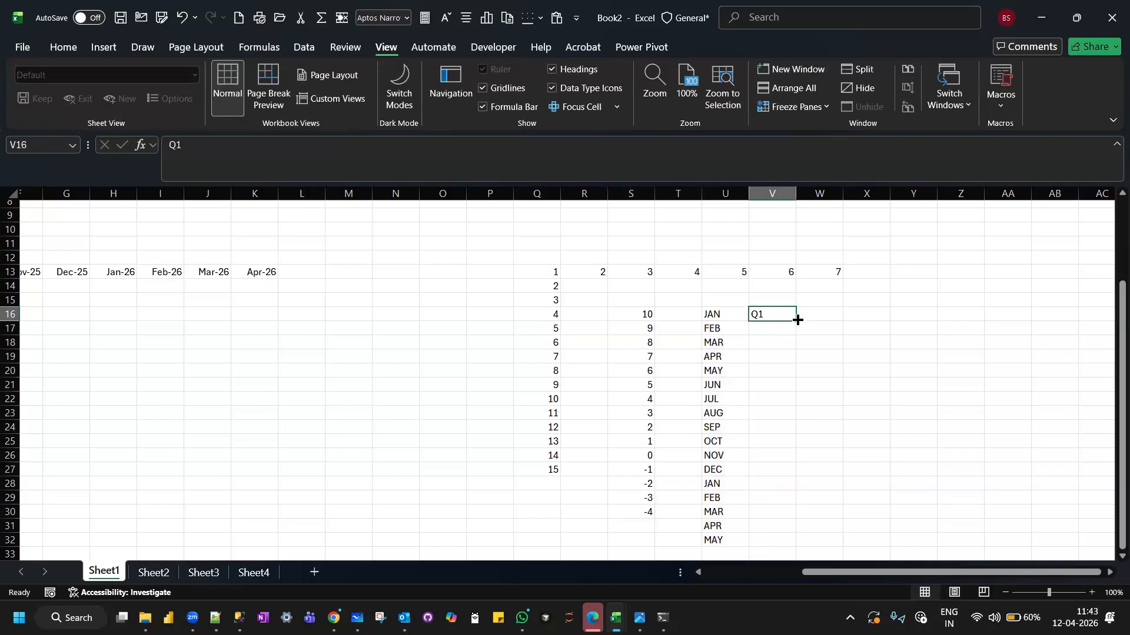
{"action": "left_click_drag", "start_coordinate": [797, 319], "coordinate": [797, 494]}
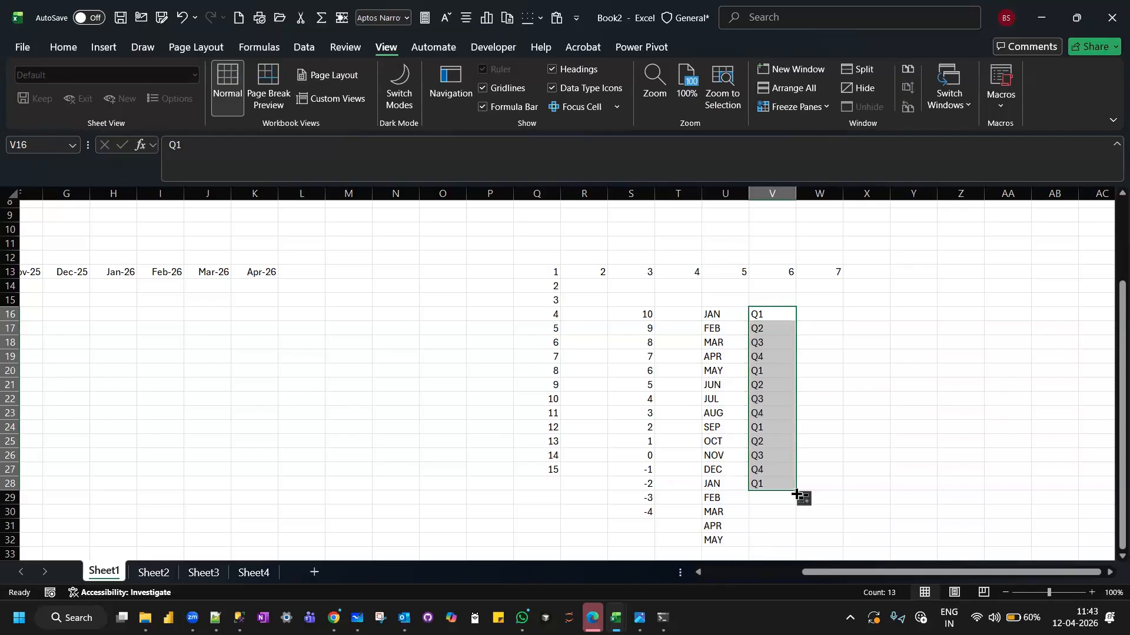
Enter JAN alone in W16 and fill the months down to W32 from that single cell.
{"action": "left_click", "coordinate": [824, 310]}
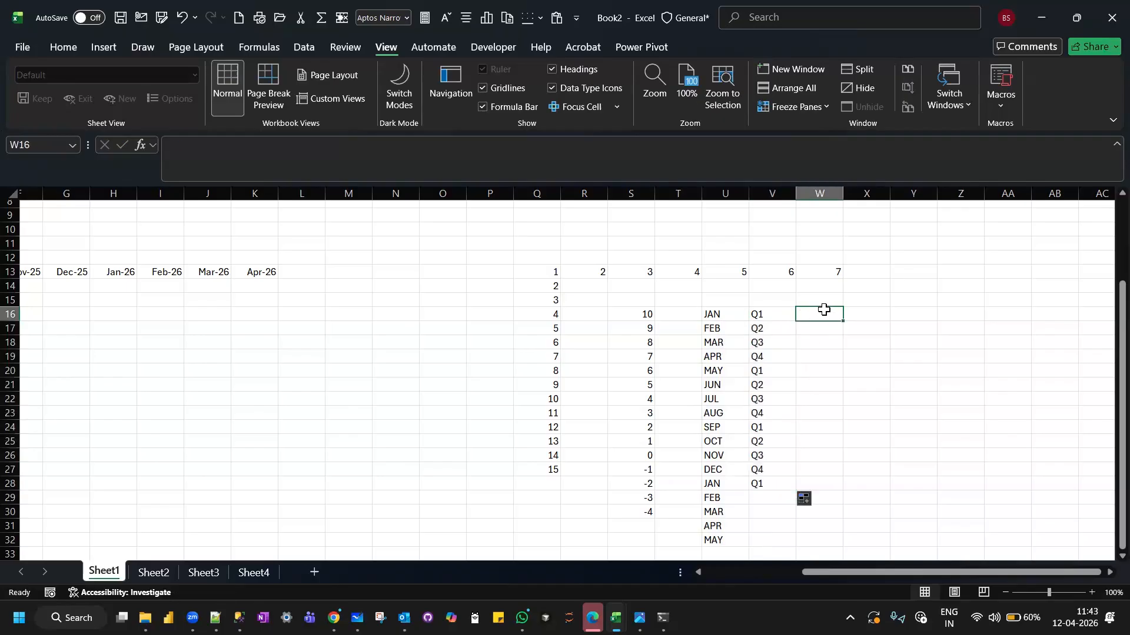
{"action": "type", "text": "JAN"}
{"action": "key", "text": "Return"}
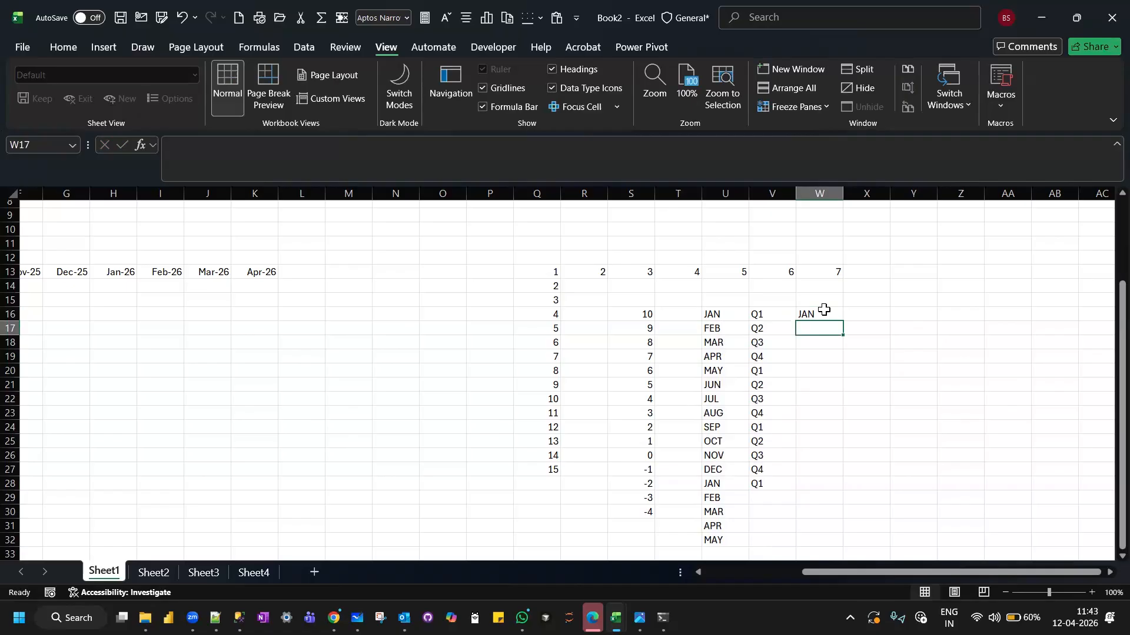
{"action": "left_click", "coordinate": [813, 316]}
{"action": "left_click_drag", "start_coordinate": [842, 319], "coordinate": [835, 542]}
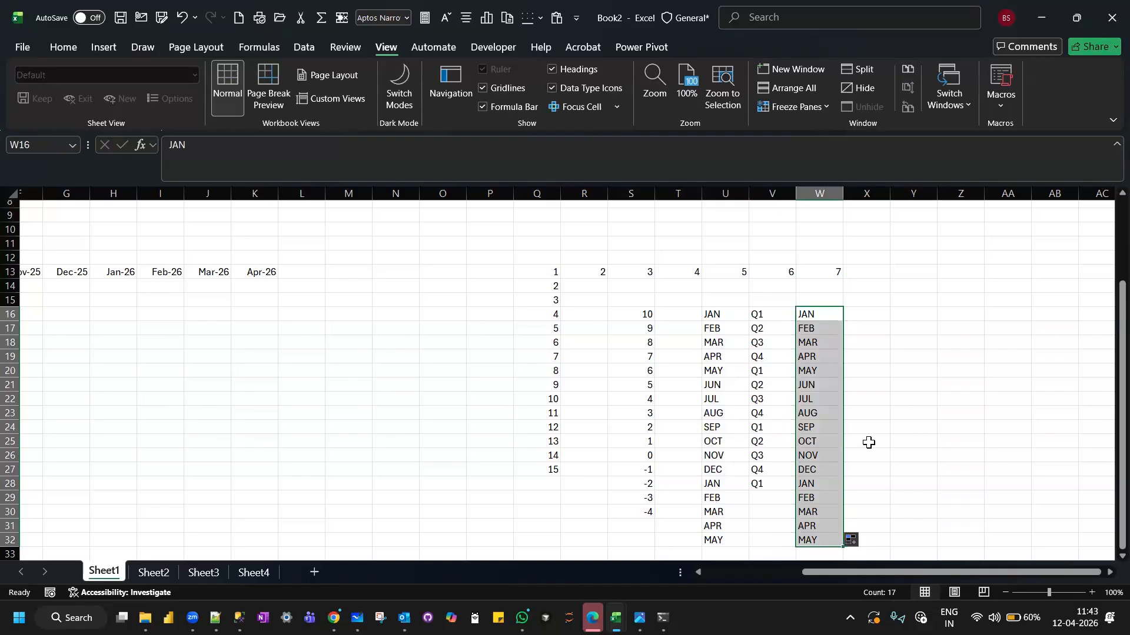
Enter 2026 in X16 and fill it down to X32 from that single cell.
{"action": "scroll", "coordinate": [869, 442], "scroll_direction": "right", "scroll_amount": 1}
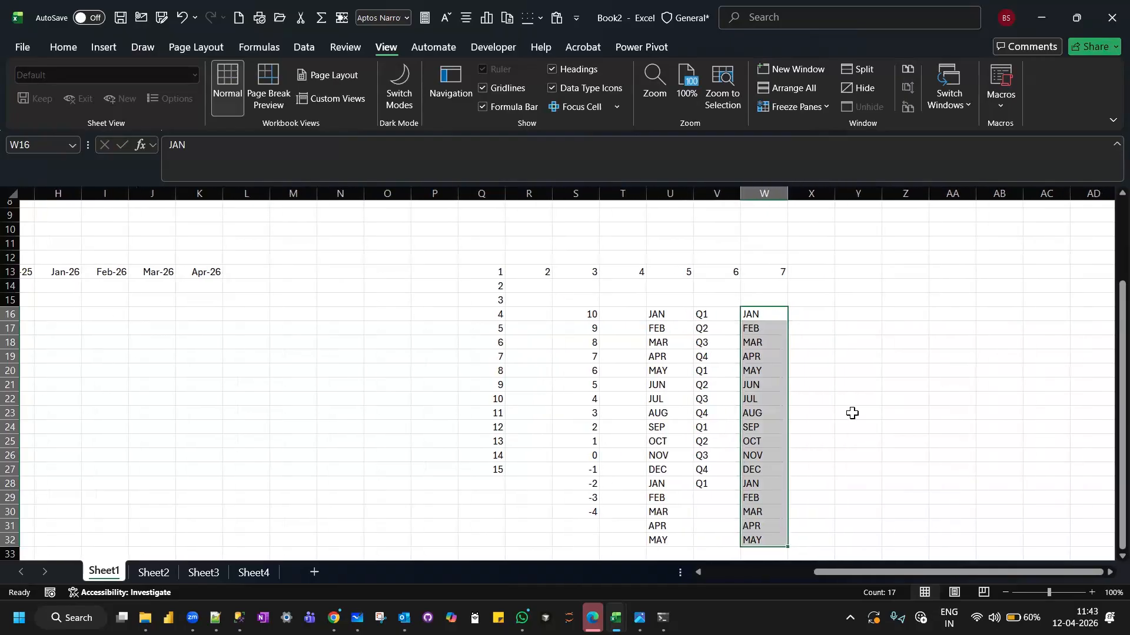
{"action": "left_click", "coordinate": [825, 314]}
{"action": "type", "text": "2026"}
{"action": "key", "text": "Return"}
{"action": "left_click", "coordinate": [823, 312]}
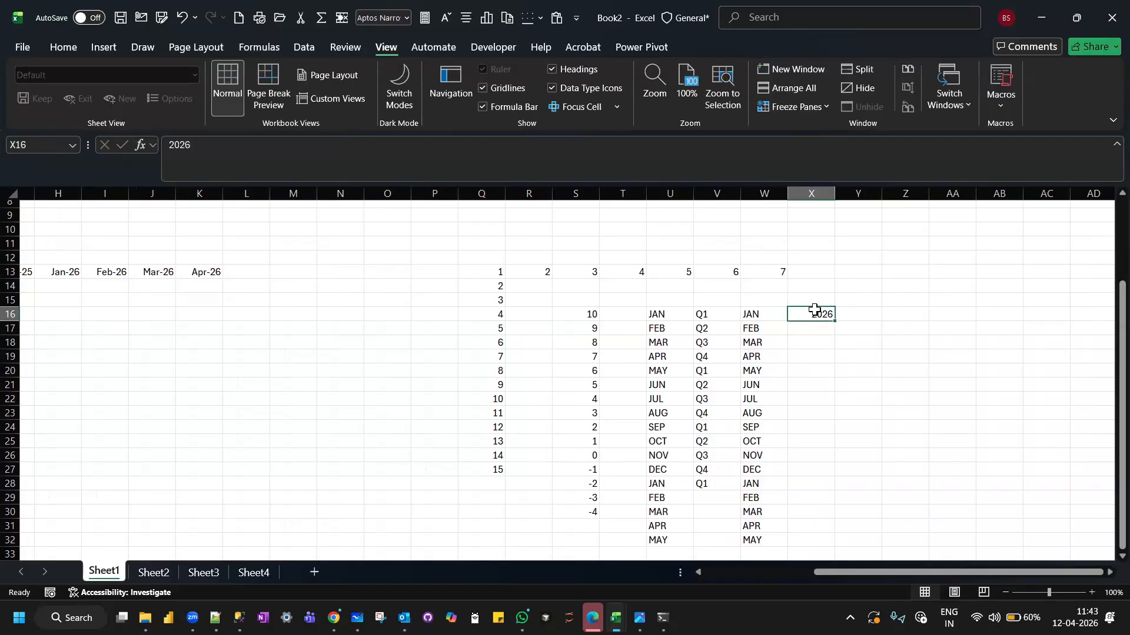
{"action": "left_click_drag", "start_coordinate": [834, 319], "coordinate": [820, 547]}
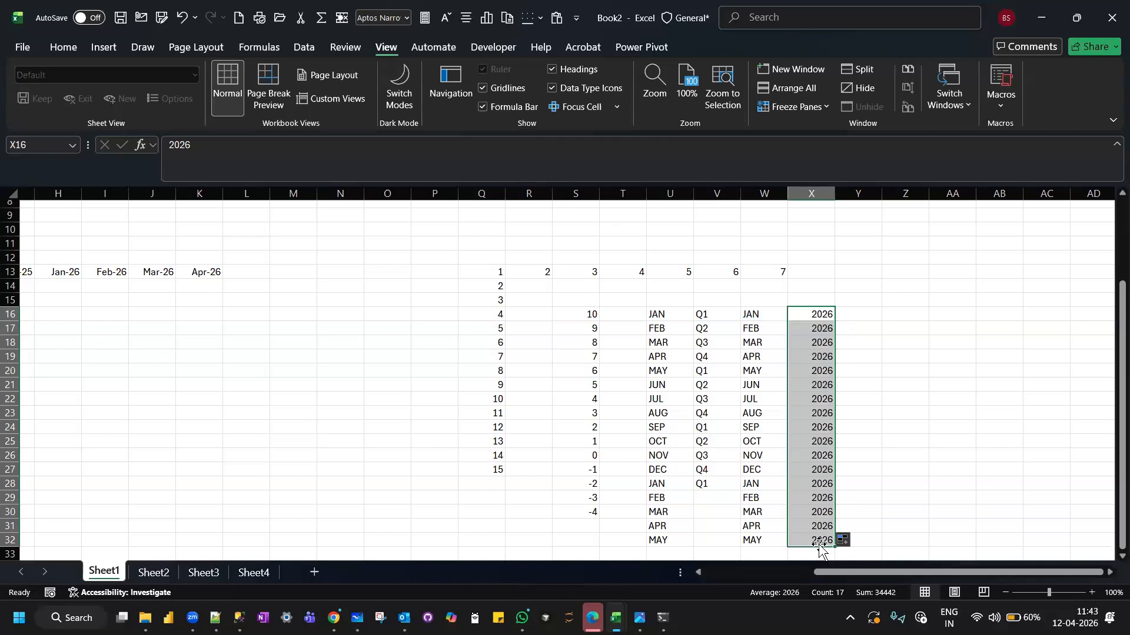
Compare the starting cells of the year, month and quarter series in X16, W16 and V16 to see how each fills.
{"action": "left_click", "coordinate": [809, 329]}
{"action": "left_click", "coordinate": [814, 314]}
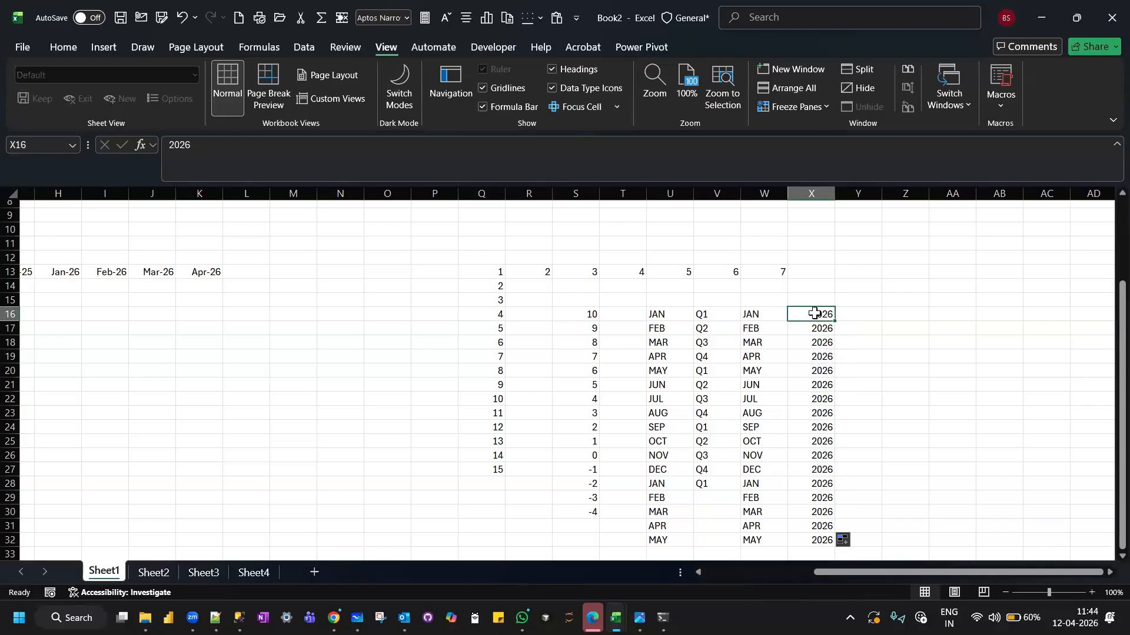
{"action": "left_click", "coordinate": [61, 48]}
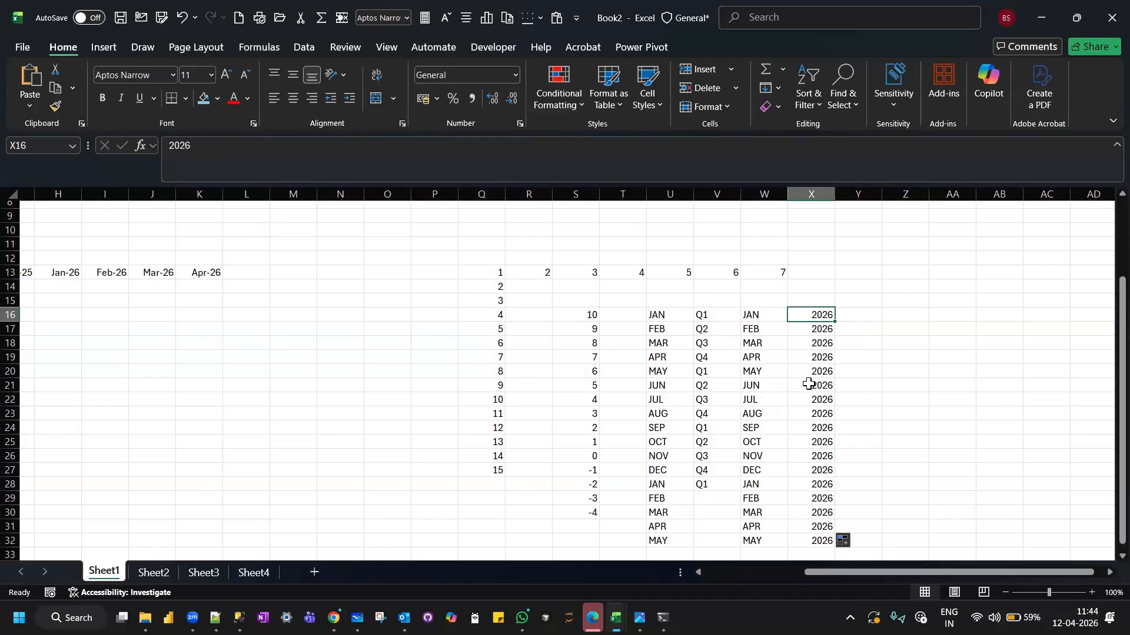
{"action": "left_click", "coordinate": [754, 315]}
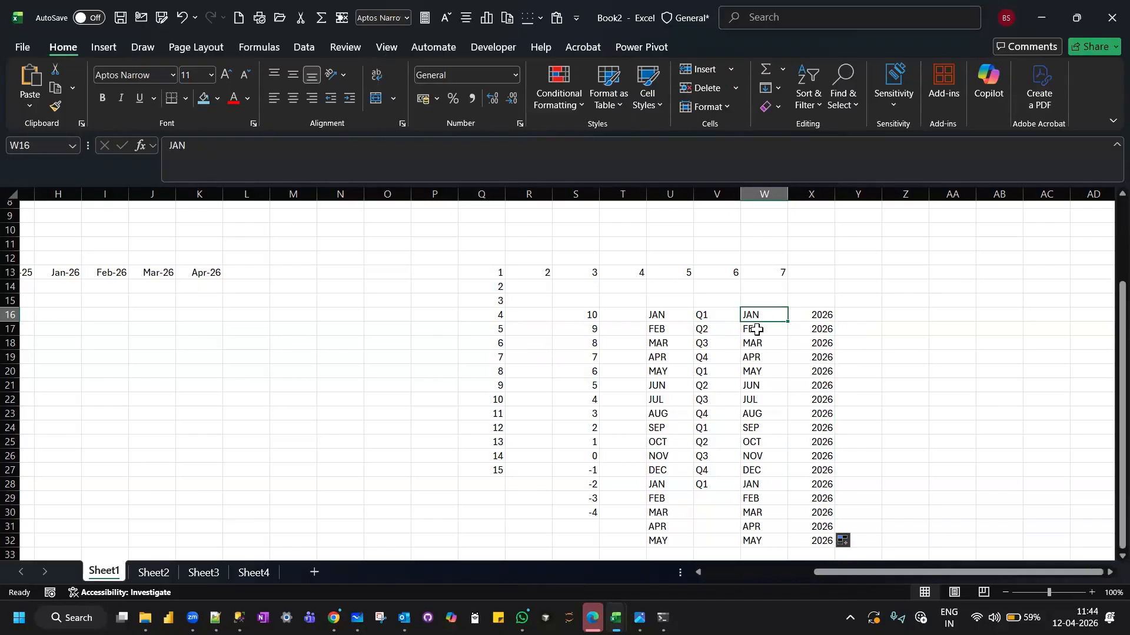
{"action": "left_click", "coordinate": [757, 329]}
{"action": "left_click", "coordinate": [713, 314]}
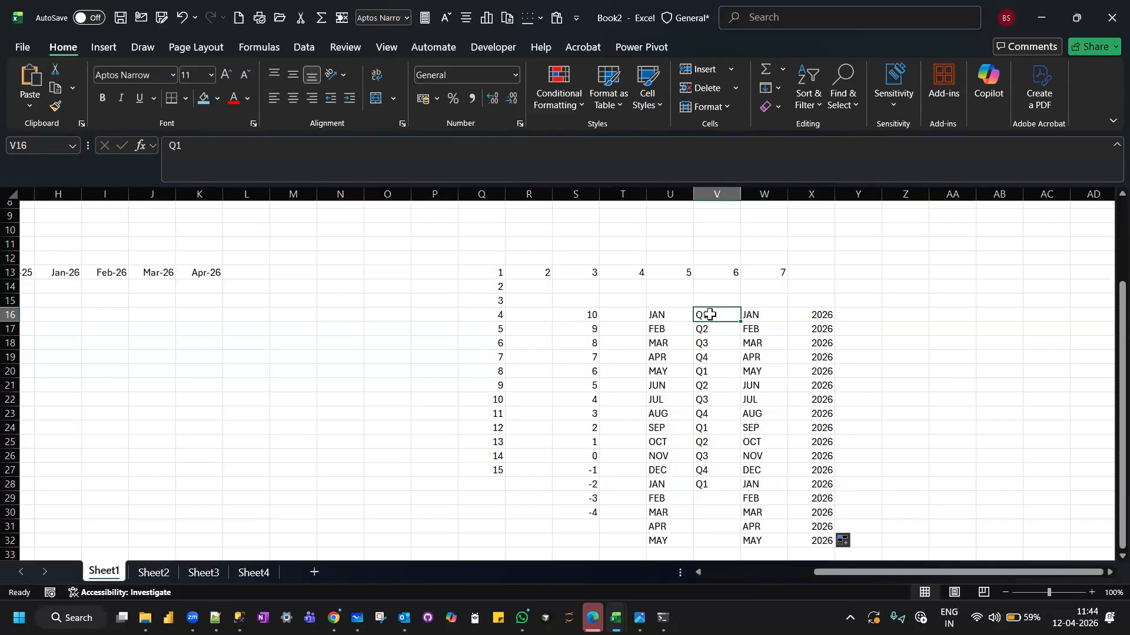
{"action": "left_click", "coordinate": [811, 314]}
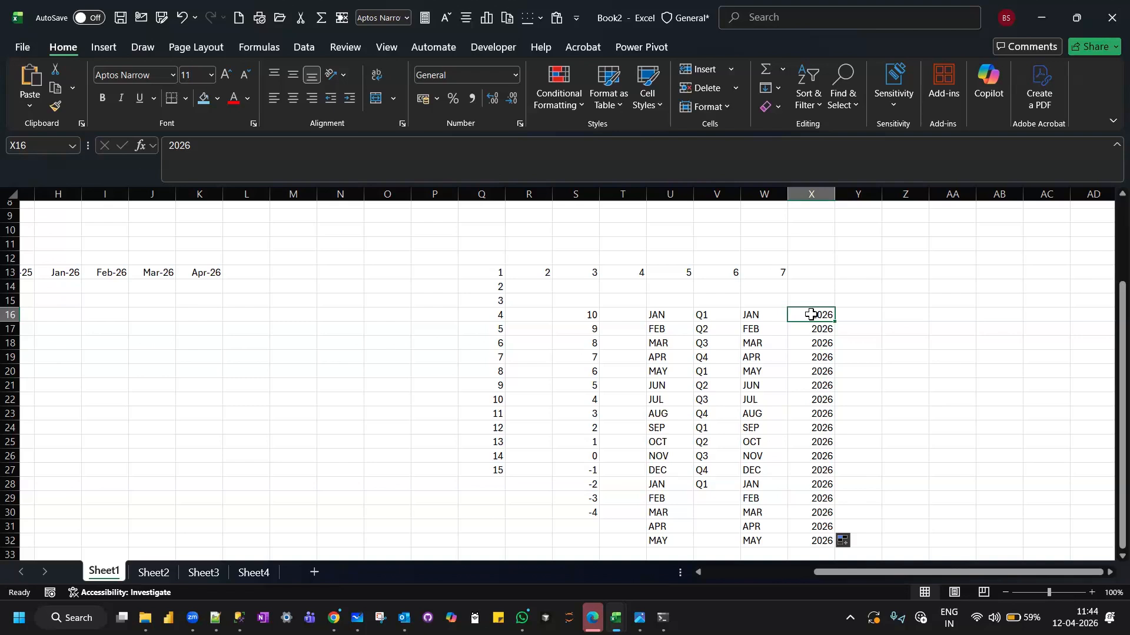
{"action": "left_click", "coordinate": [447, 311]}
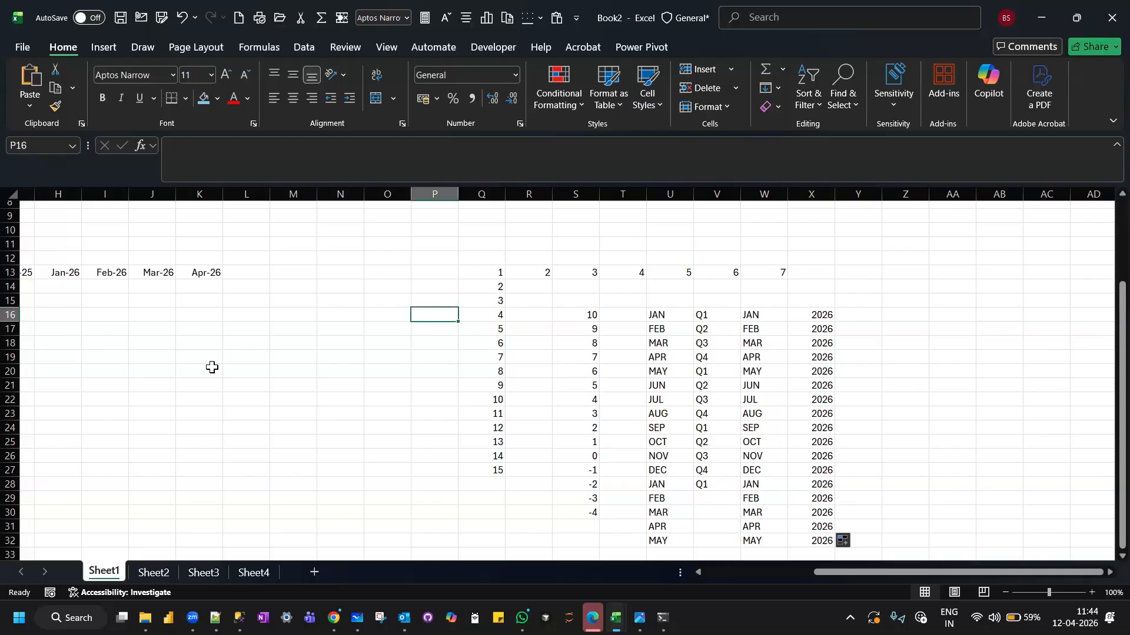
Return to the DMart sales table and select the October 2025 cell for DETERGENTS, E14.
{"action": "scroll", "coordinate": [211, 367], "scroll_direction": "left", "scroll_amount": 3}
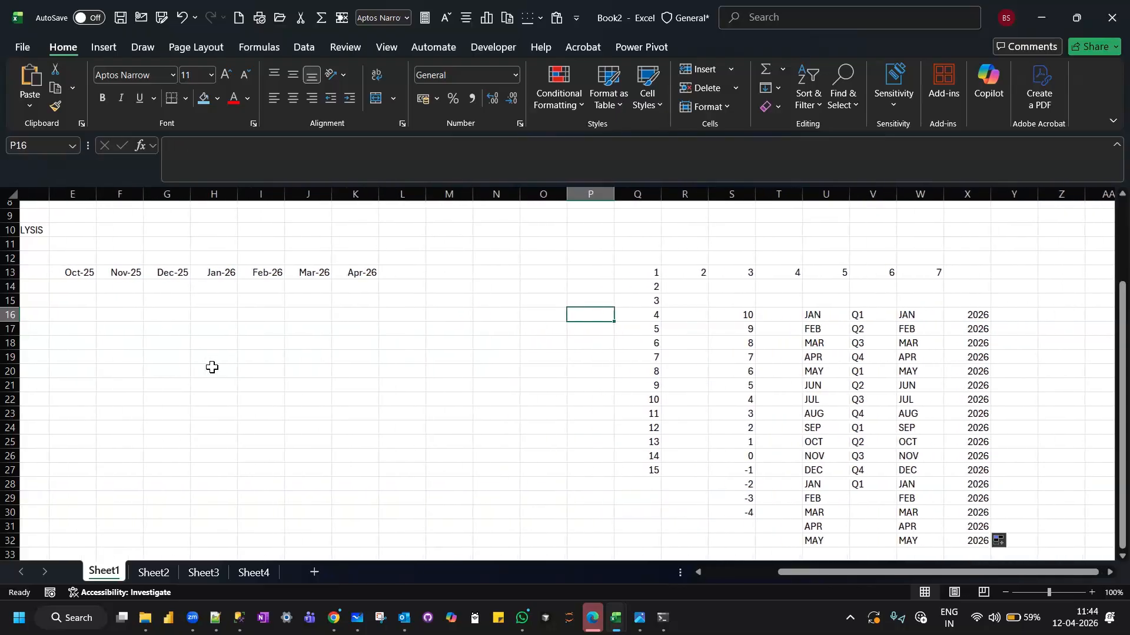
{"action": "scroll", "coordinate": [212, 367], "scroll_direction": "left", "scroll_amount": 5}
{"action": "scroll", "coordinate": [212, 367], "scroll_direction": "right", "scroll_amount": 5}
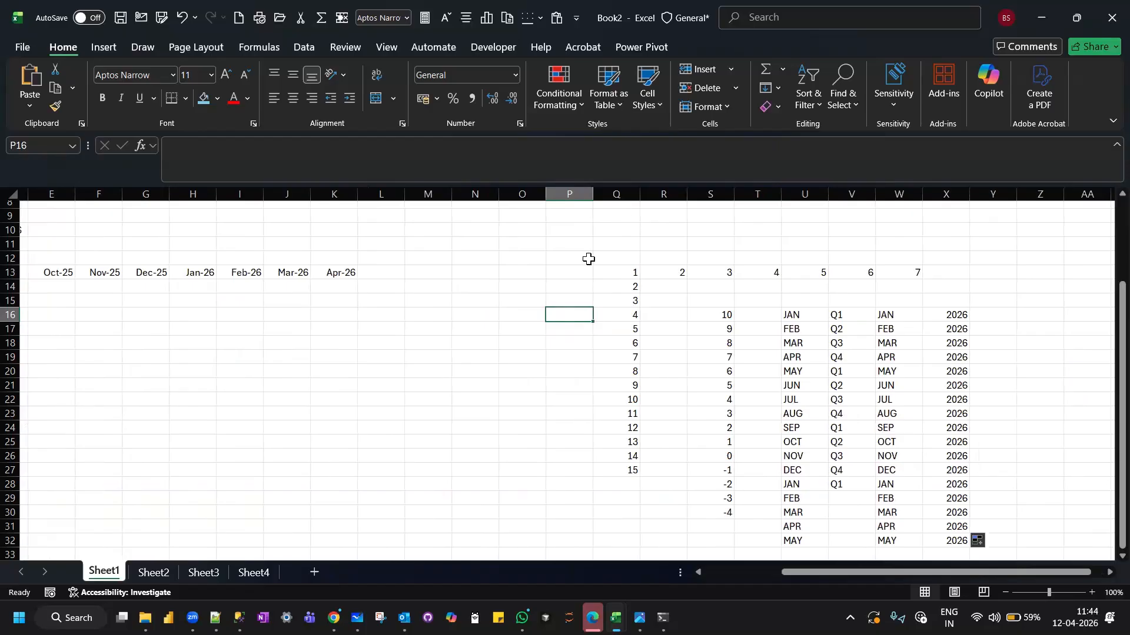
{"action": "scroll", "coordinate": [298, 423], "scroll_direction": "left", "scroll_amount": 5}
{"action": "scroll", "coordinate": [297, 424], "scroll_direction": "right", "scroll_amount": 2}
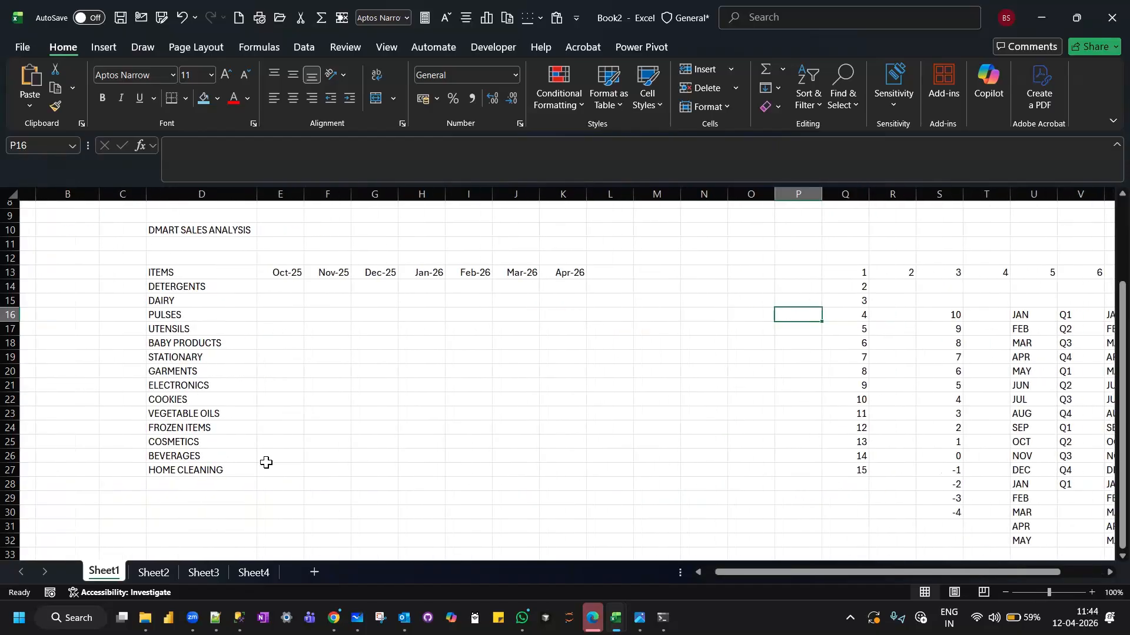
{"action": "left_click", "coordinate": [296, 289]}
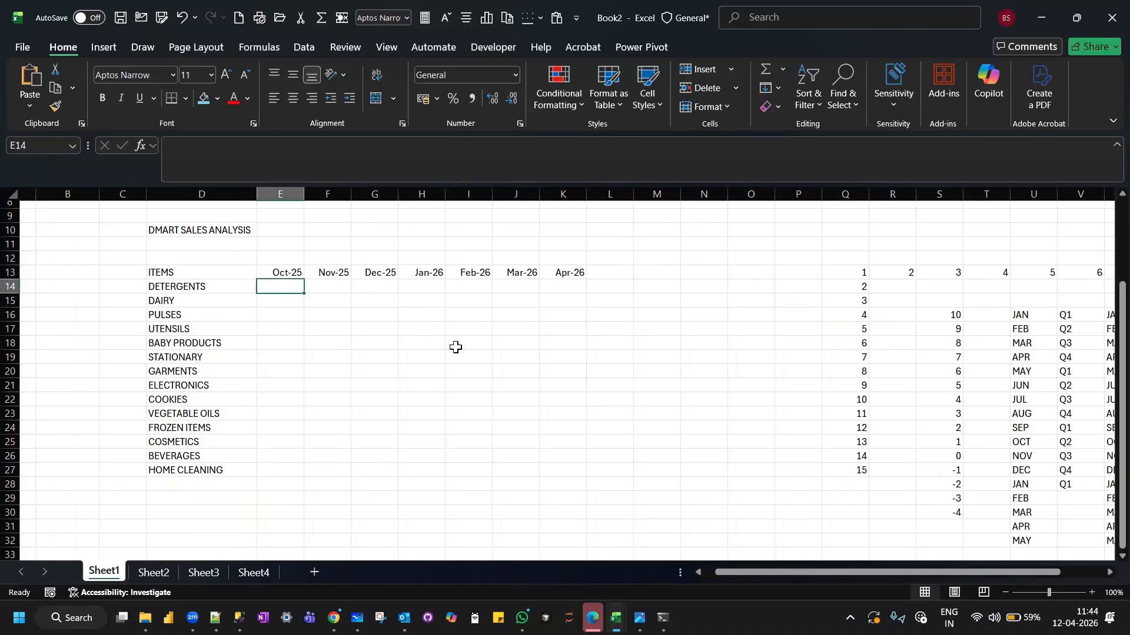
Enter the DETERGENTS sales for October to December 2025 in E14:G14: 24000, 34000 and 44000.
{"action": "type", "text": "24000"}
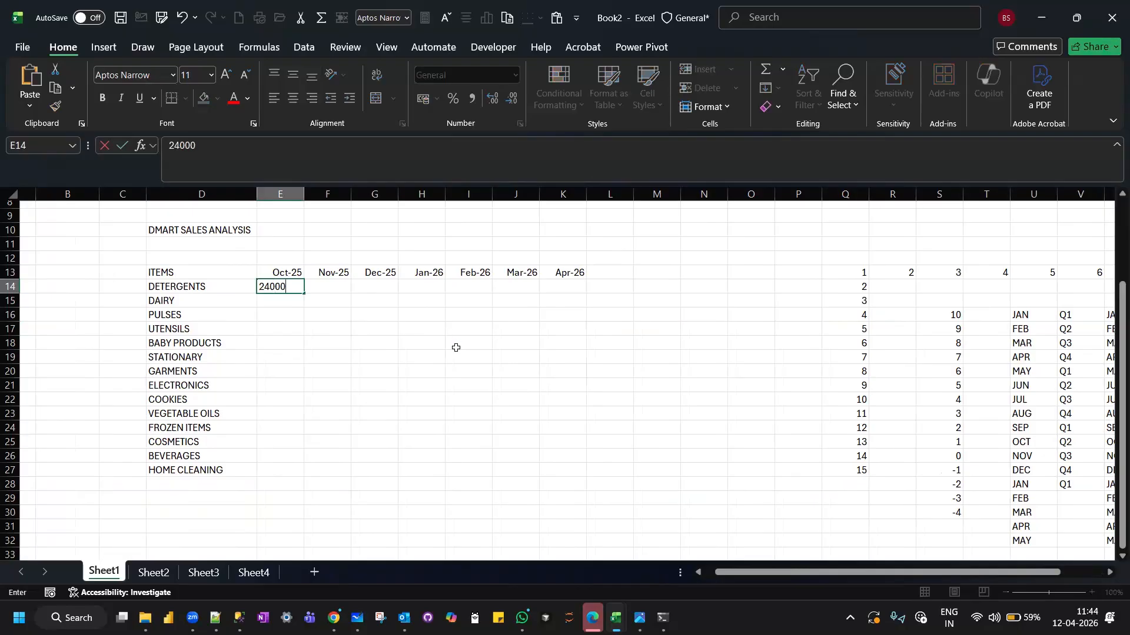
{"action": "key", "text": "Tab"}
{"action": "type", "text": "34000"}
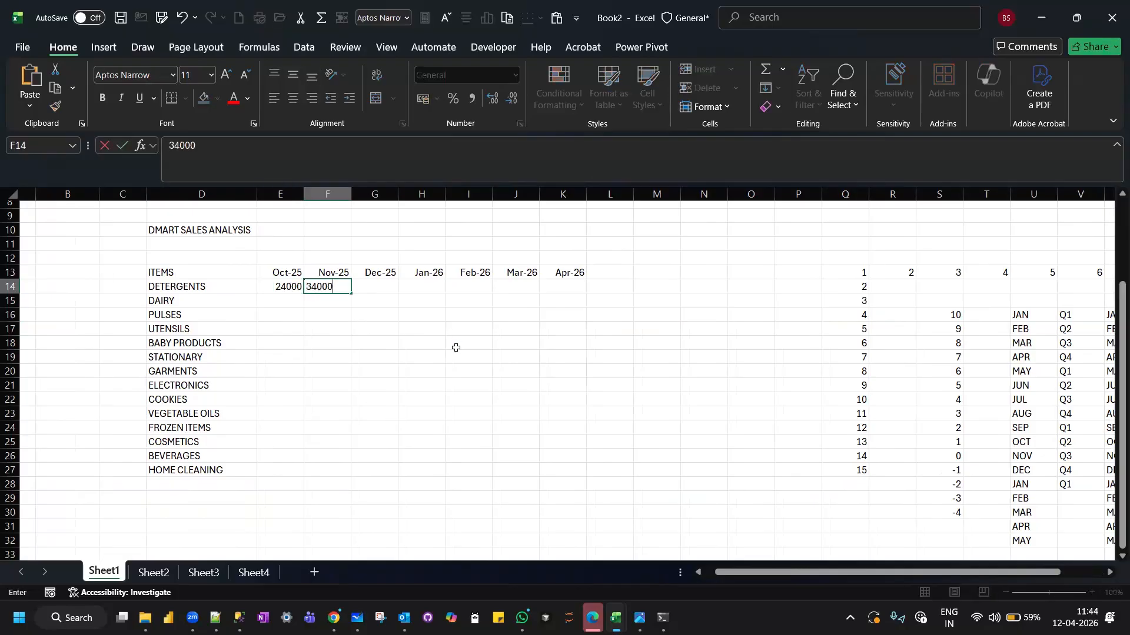
{"action": "key", "text": "Tab"}
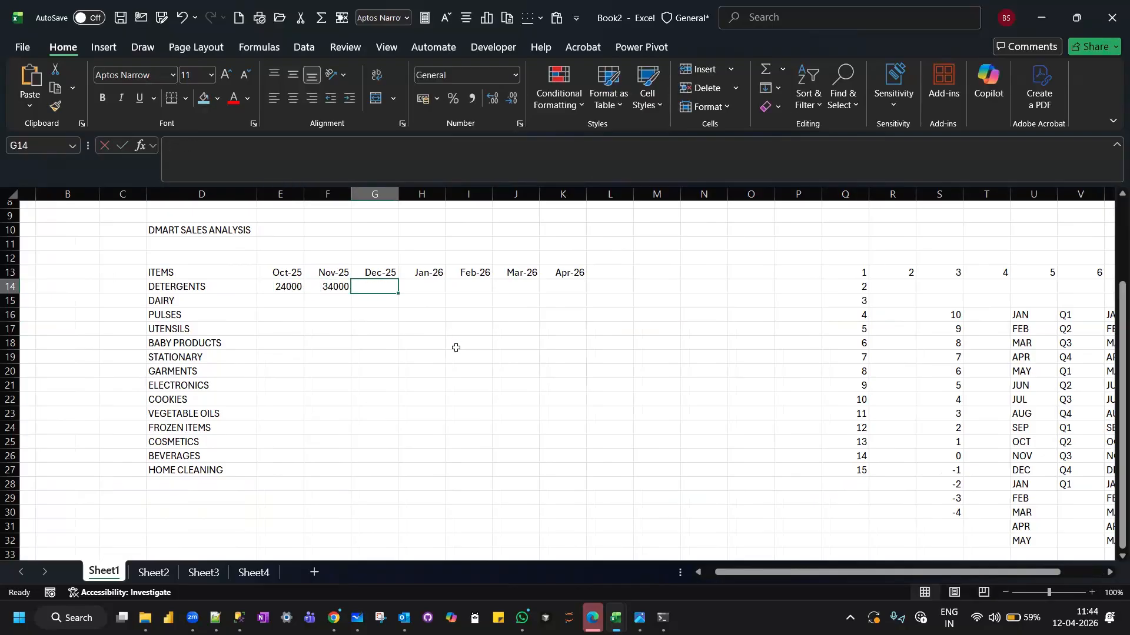
{"action": "type", "text": "44000"}
{"action": "key", "text": "Tab"}
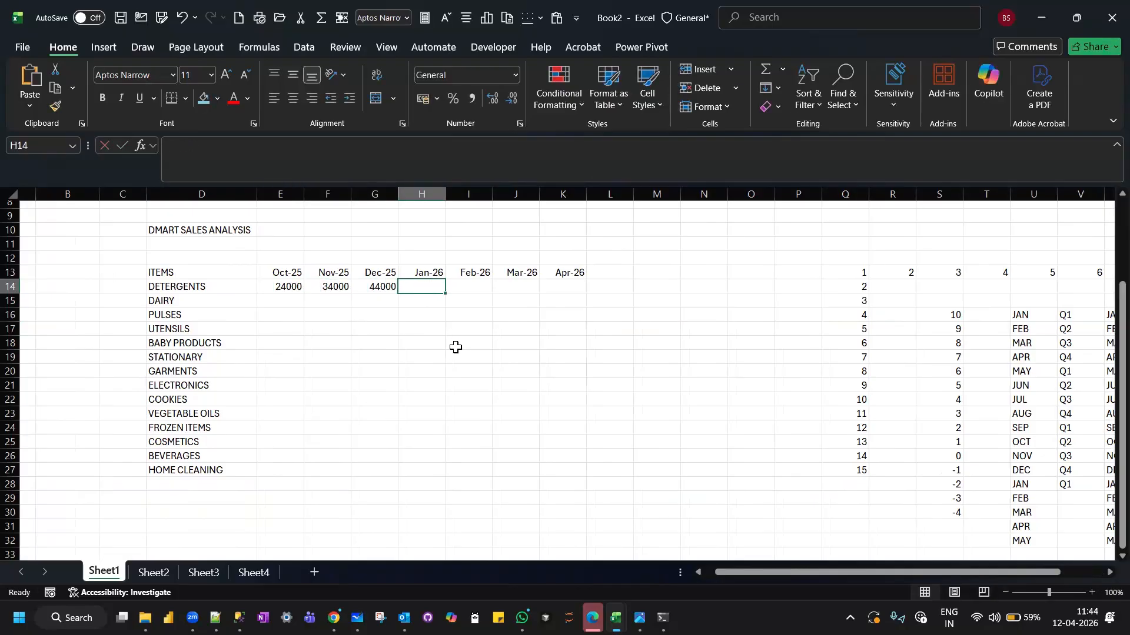
Complete the DETERGENTS row for January to April 2026 in H14:K14 with 65000, 39000, 88000 and 120000.
{"action": "type", "text": "65000"}
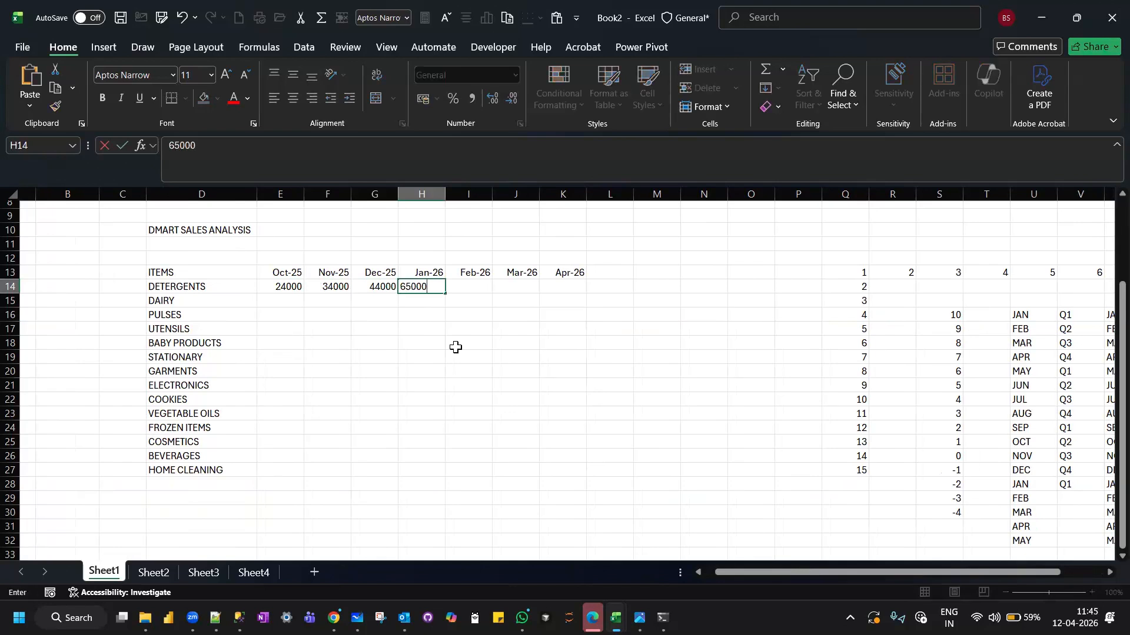
{"action": "key", "text": "Tab"}
{"action": "type", "text": "39000"}
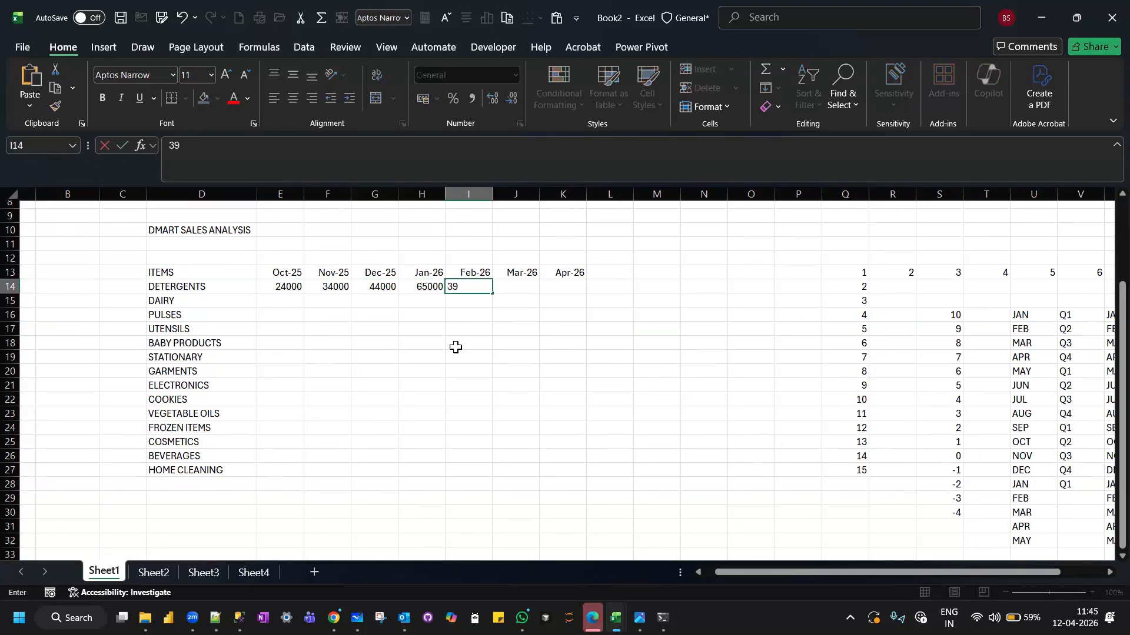
{"action": "key", "text": "Tab"}
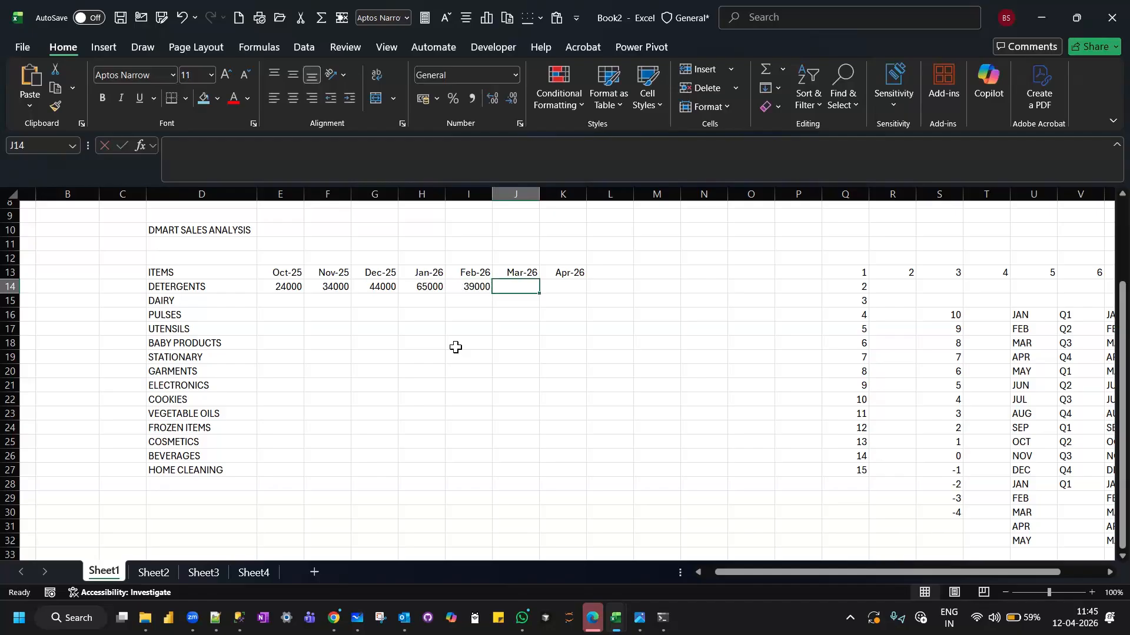
{"action": "type", "text": "88000"}
{"action": "key", "text": "Tab"}
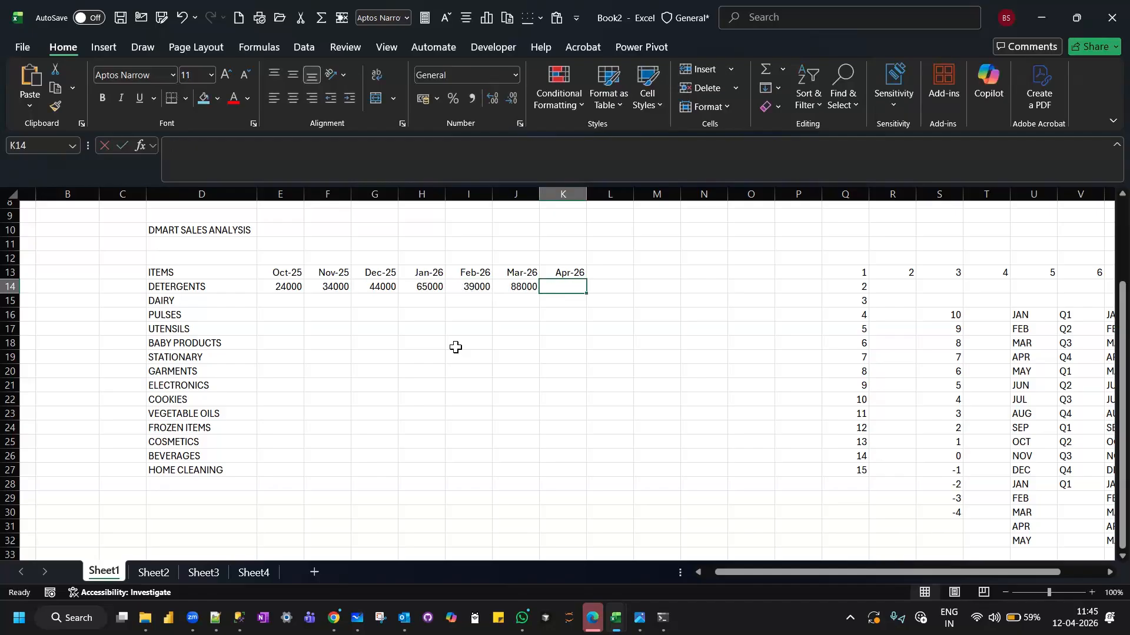
{"action": "type", "text": "120000"}
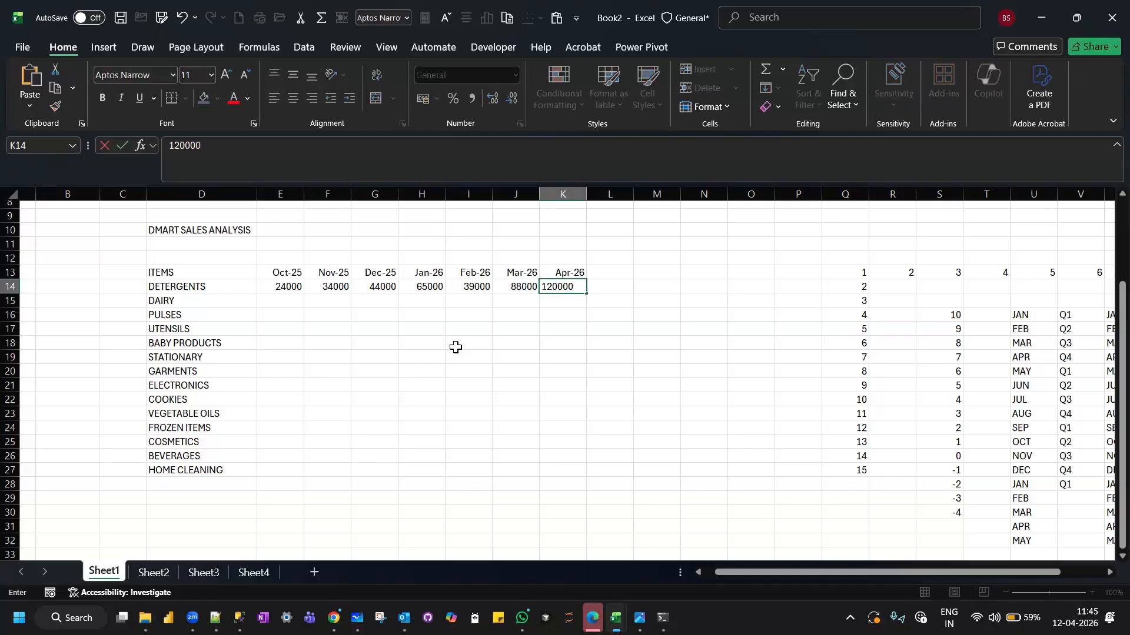
{"action": "key", "text": "Return"}
Enter the DAIRY sales for October to December 2025 in E15:G15: 34000, 43000 and 48000.
{"action": "type", "text": "34"}
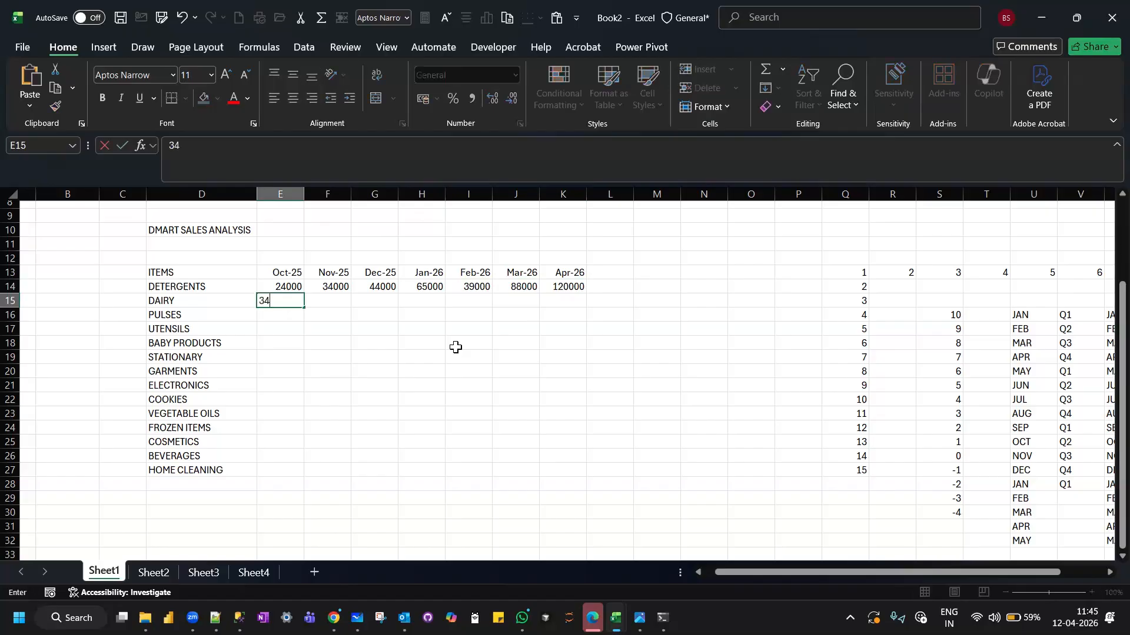
{"action": "type", "text": "000"}
{"action": "key", "text": "Tab"}
{"action": "type", "text": "43000"}
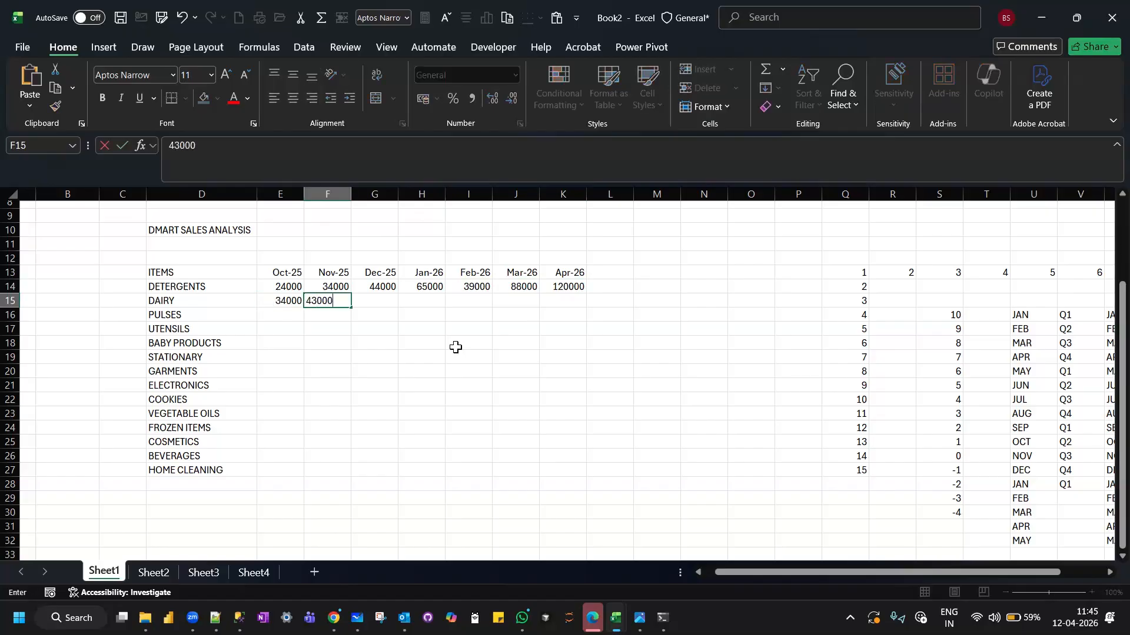
{"action": "key", "text": "Tab"}
{"action": "type", "text": "48000"}
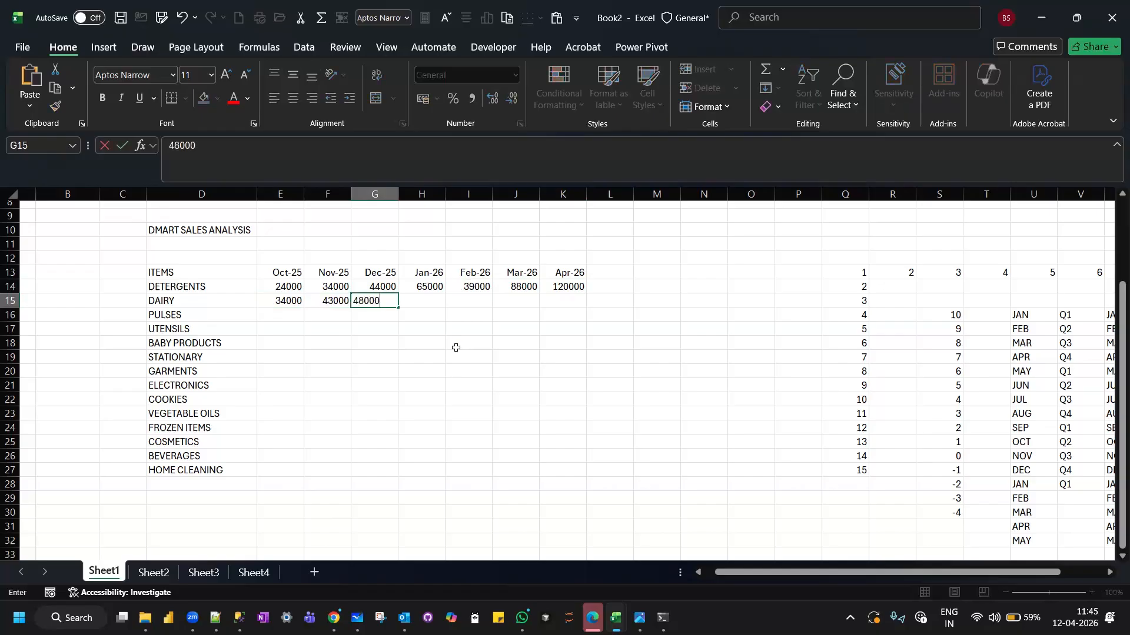
{"action": "key", "text": "Tab"}
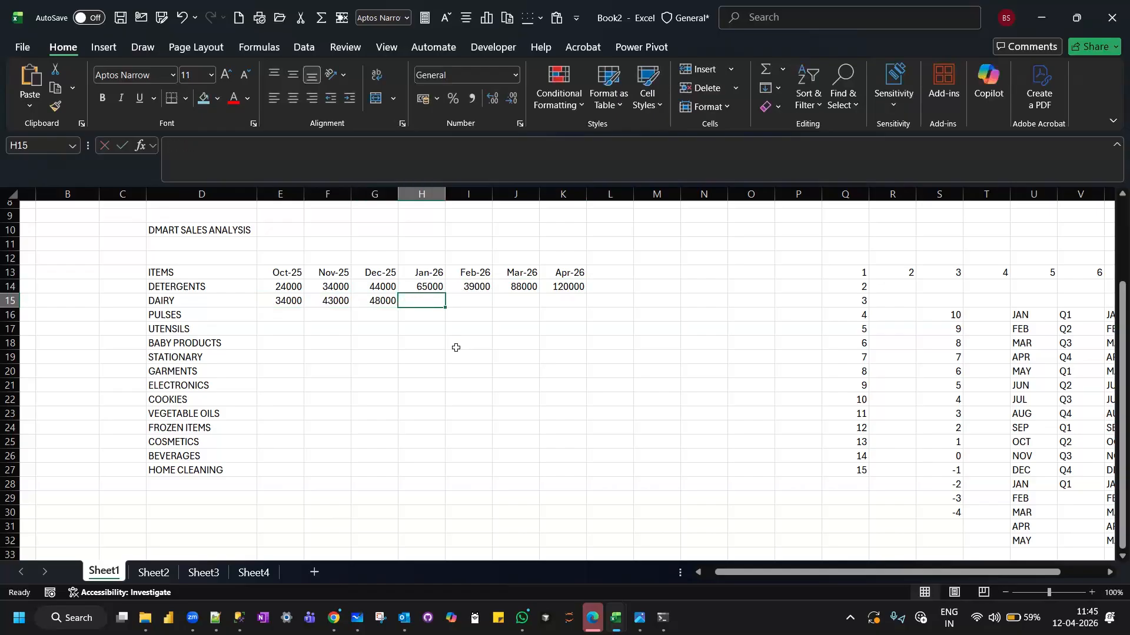
Complete the DAIRY row for January to April 2026 in H15:K15 with 75000, 43000, 97000 and 140000.
{"action": "type", "text": "75000"}
{"action": "key", "text": "Tab"}
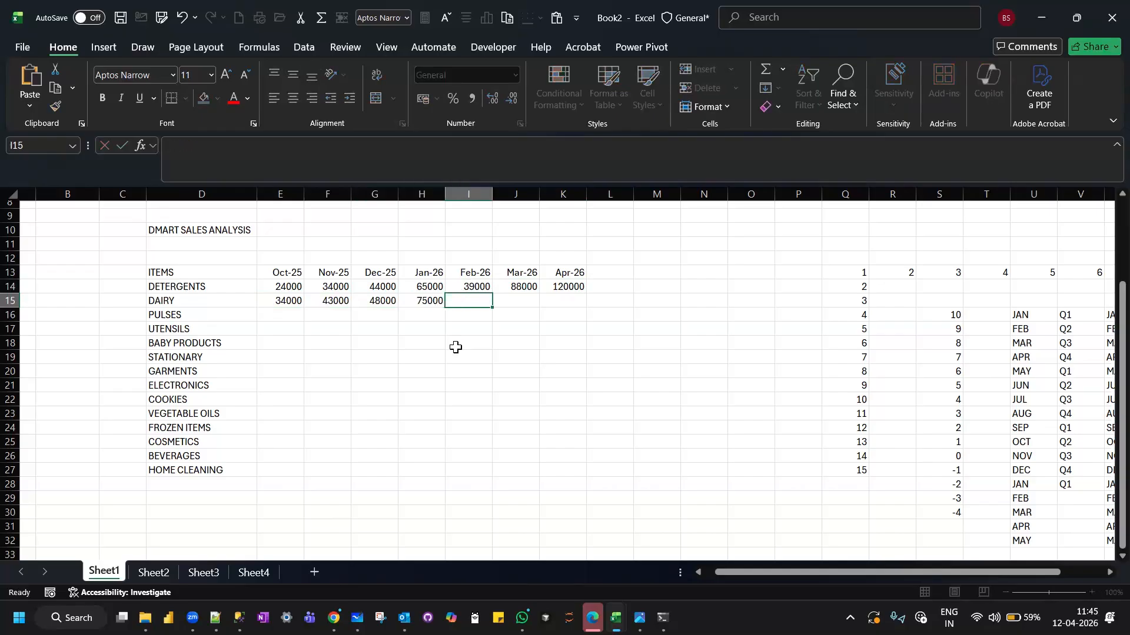
{"action": "type", "text": "43000"}
{"action": "key", "text": "Tab"}
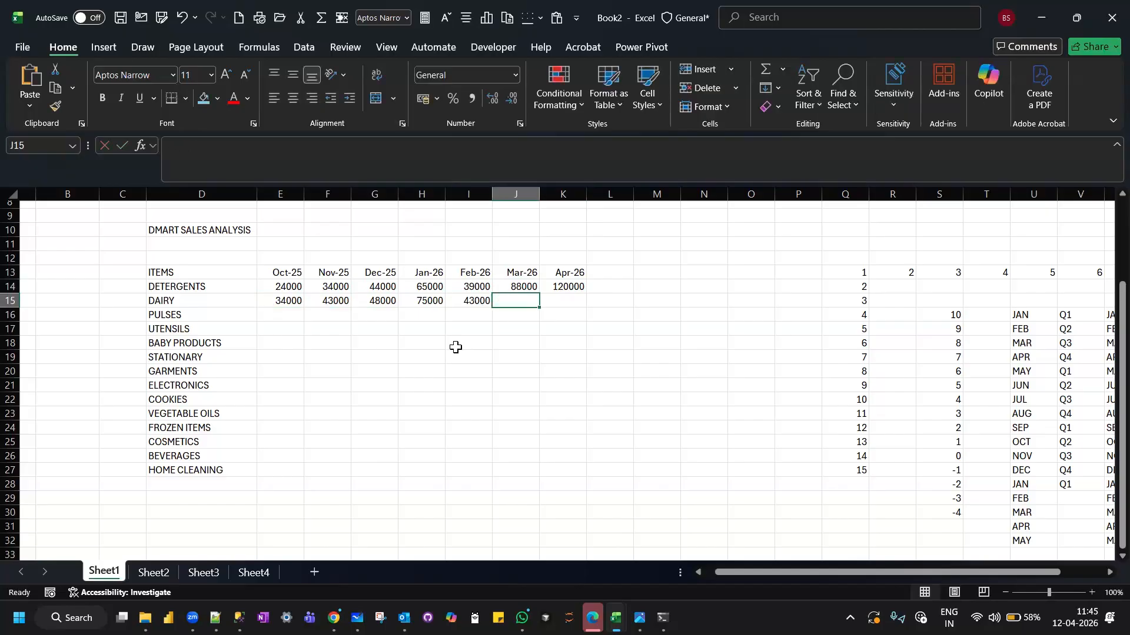
{"action": "type", "text": "97000"}
{"action": "key", "text": "Tab"}
{"action": "type", "text": "14000"}
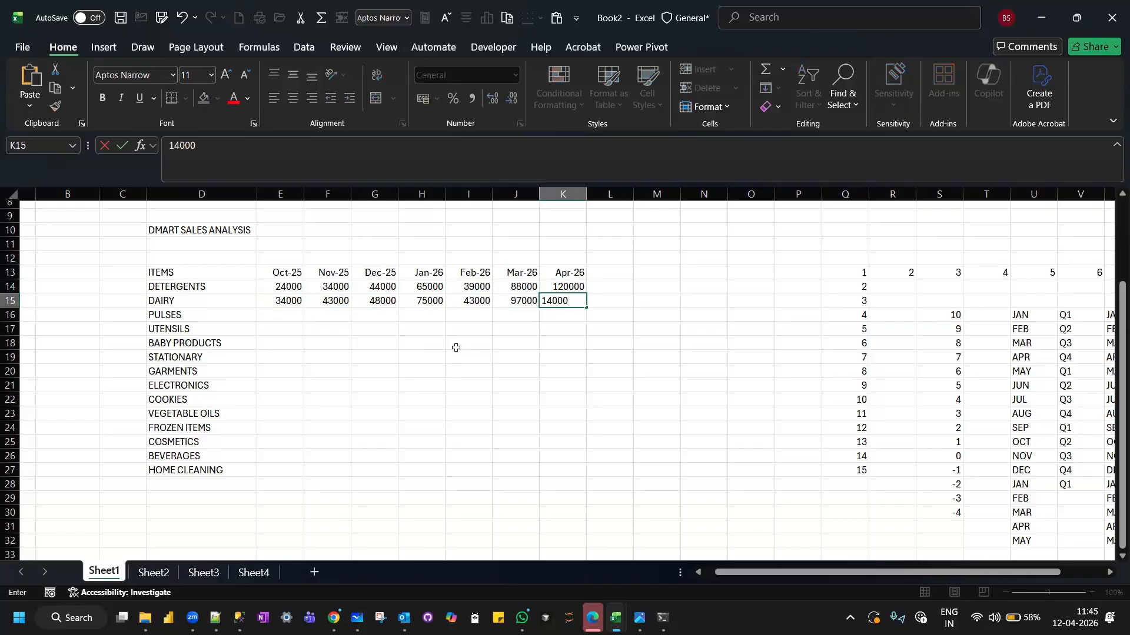
{"action": "type", "text": "0"}
{"action": "key", "text": "Return"}
Fill the sales for the remaining items down to K27, using the DETERGENTS and DAIRY rows E14:K15 as the starting pattern.
{"action": "left_click", "coordinate": [423, 371]}
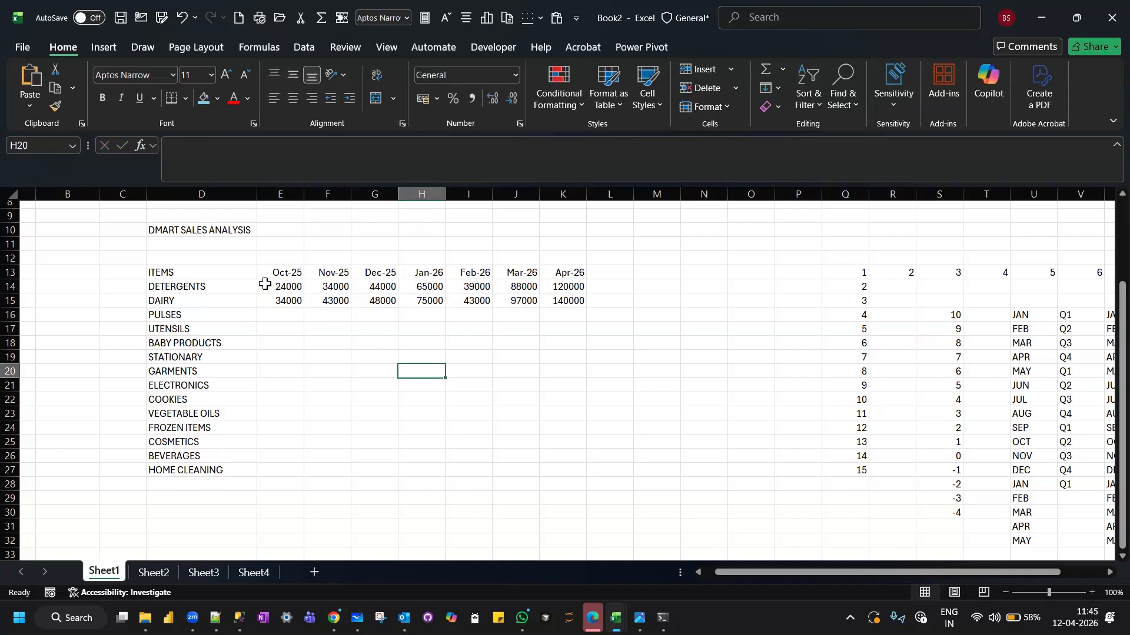
{"action": "left_click", "coordinate": [275, 314]}
{"action": "left_click", "coordinate": [283, 303]}
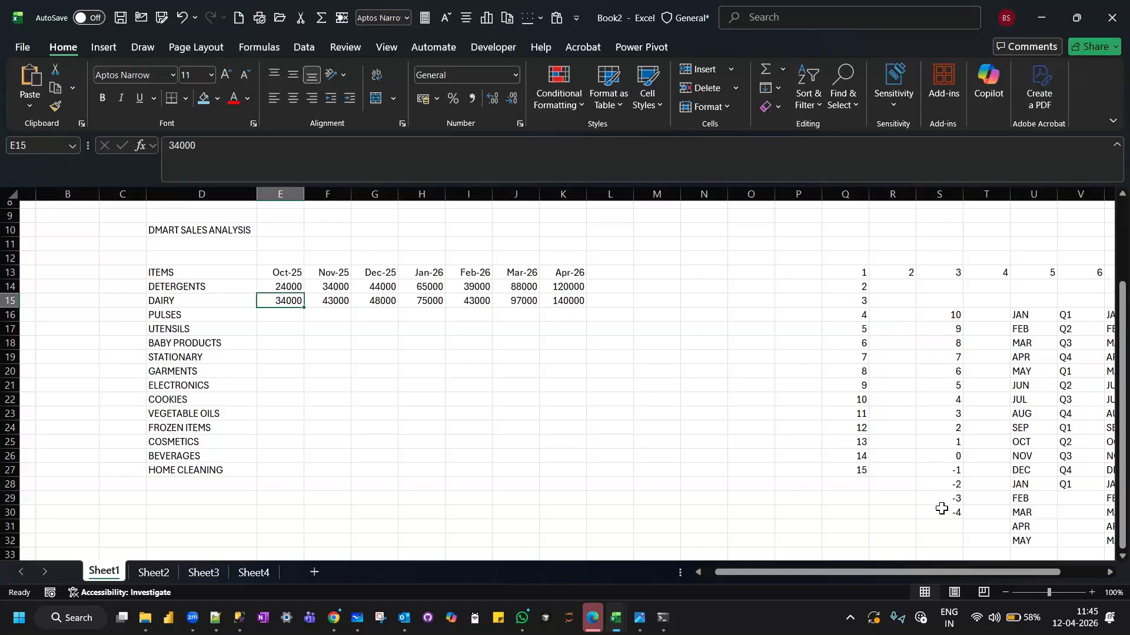
{"action": "left_click", "coordinate": [521, 372]}
{"action": "left_click_drag", "start_coordinate": [273, 285], "coordinate": [567, 479]}
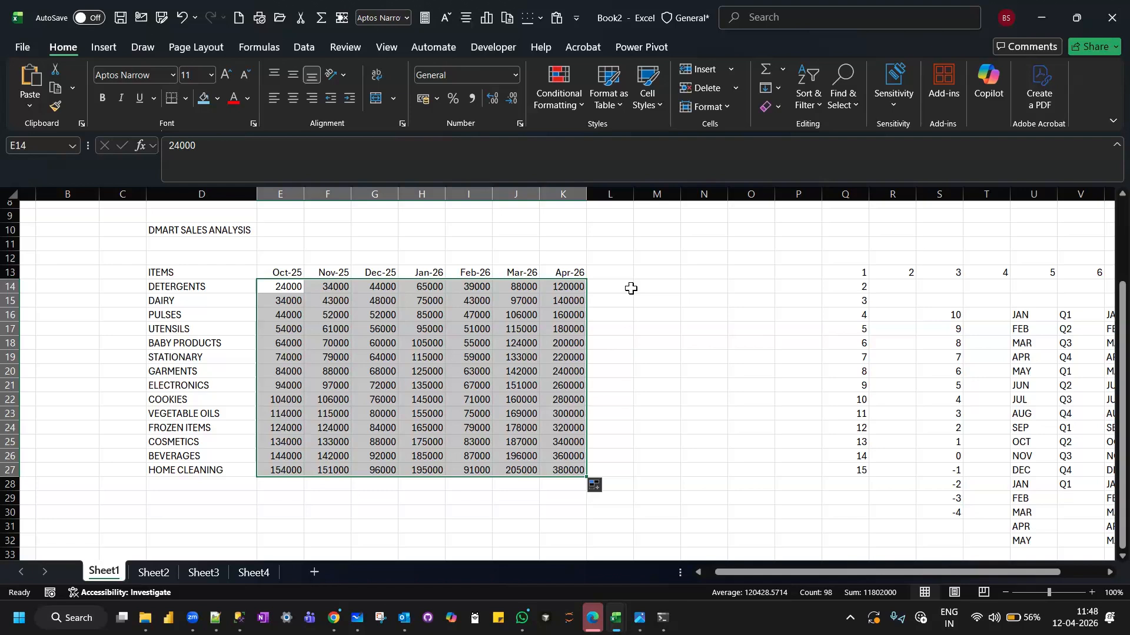
Examine the dates stored behind the October, November and March month headers in E13, F13 and J13.
{"action": "left_click", "coordinate": [278, 242]}
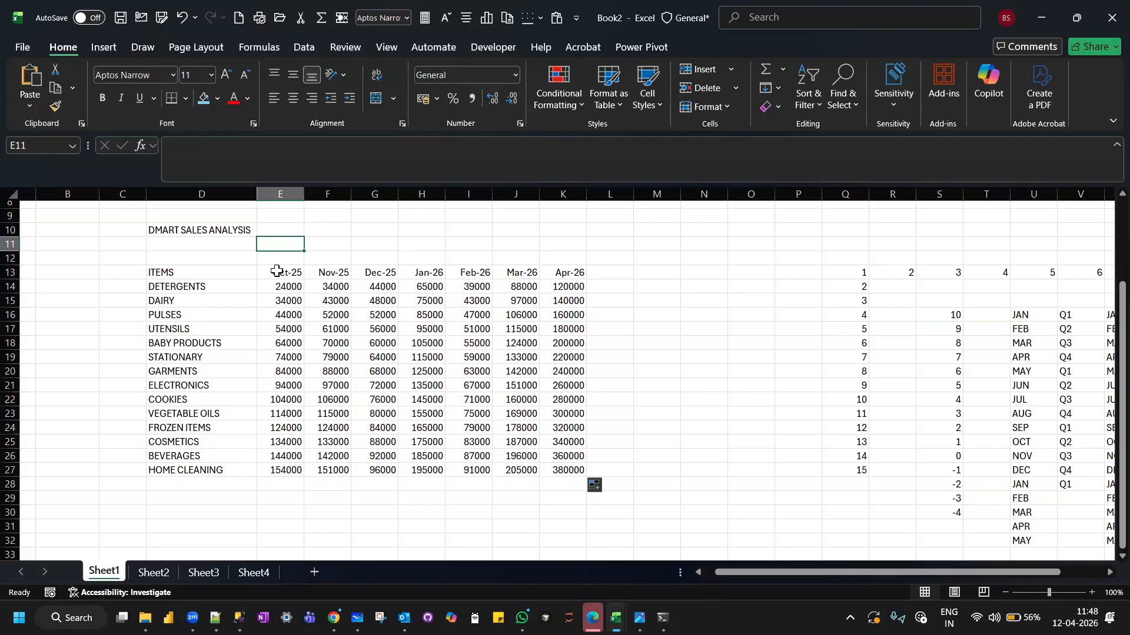
{"action": "left_click", "coordinate": [276, 270]}
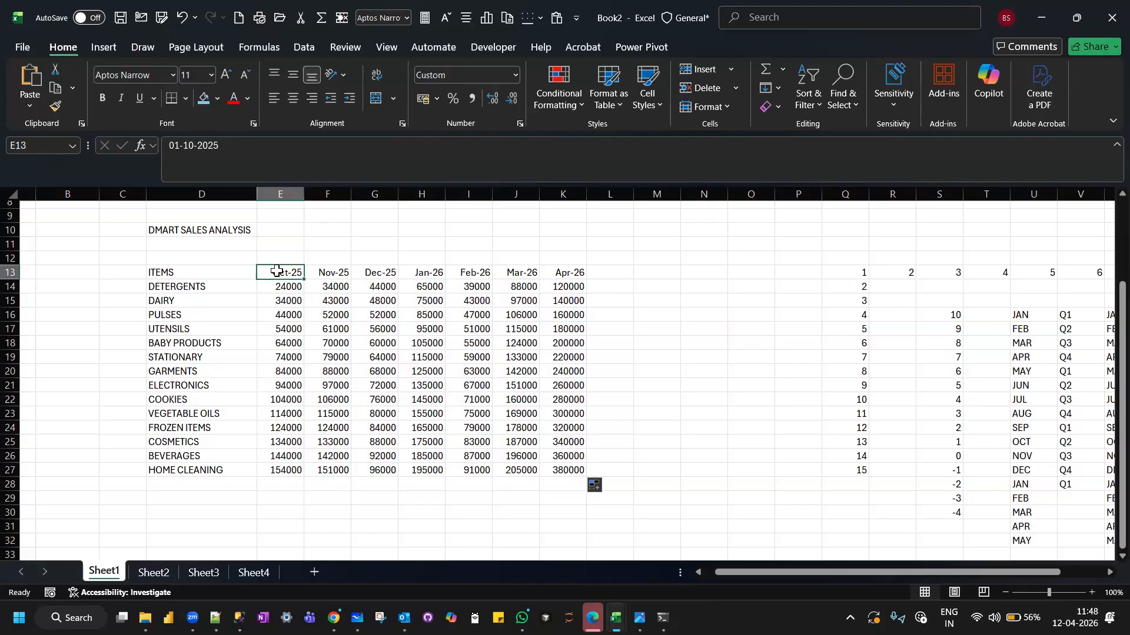
{"action": "left_click", "coordinate": [330, 274]}
{"action": "left_click", "coordinate": [276, 274]}
{"action": "left_click", "coordinate": [335, 269]}
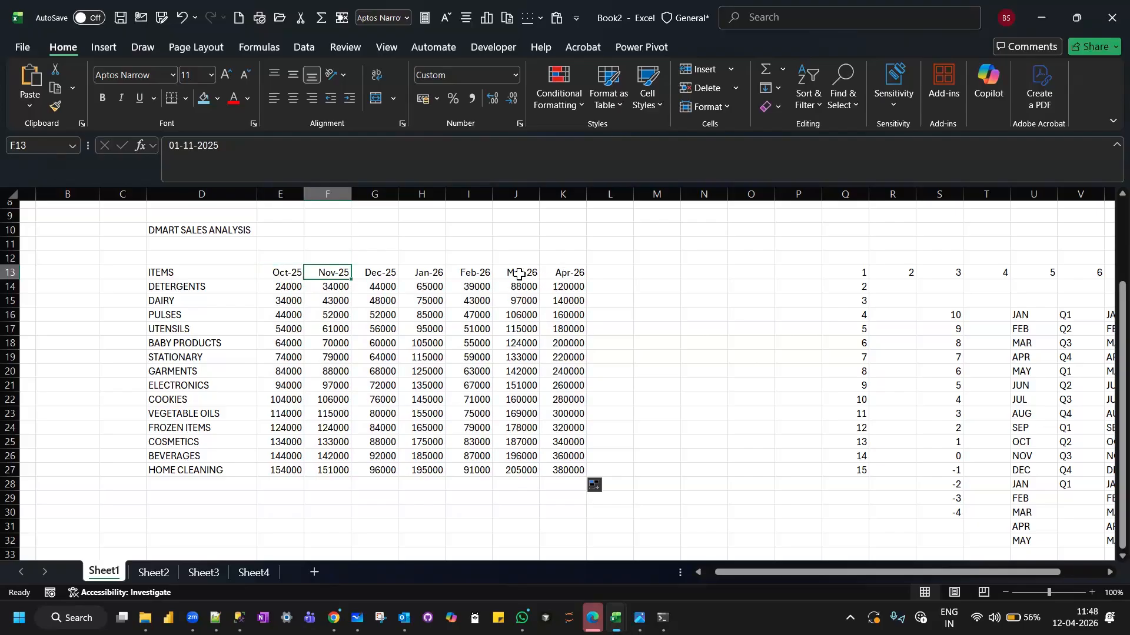
{"action": "left_click", "coordinate": [519, 275]}
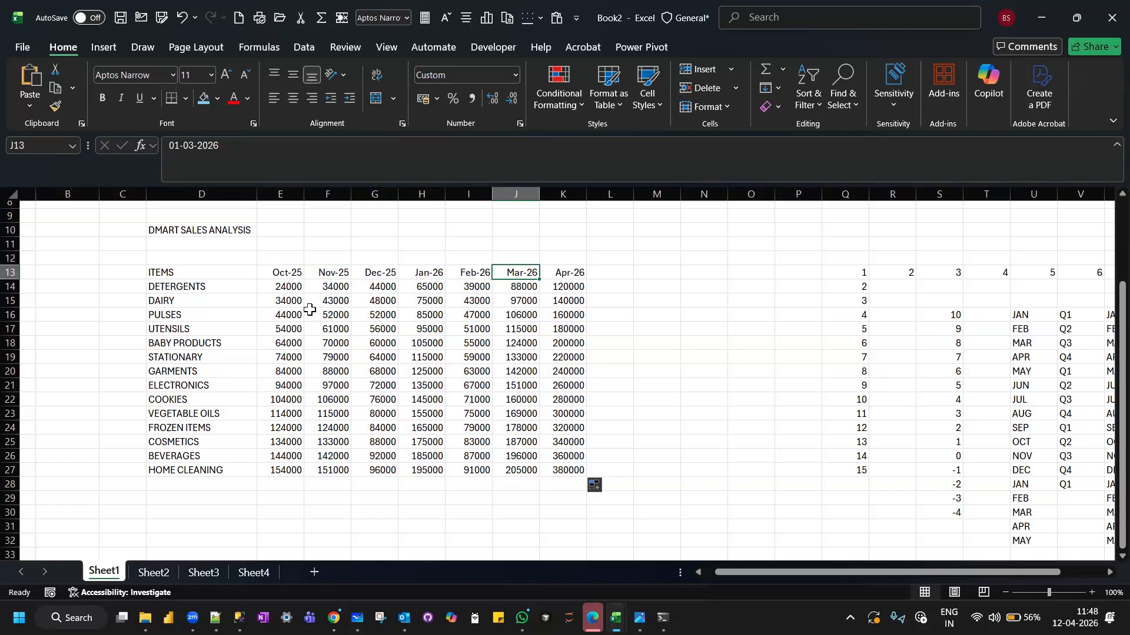
Open the detailed number format settings for the October month header in E13.
{"action": "left_click", "coordinate": [283, 276]}
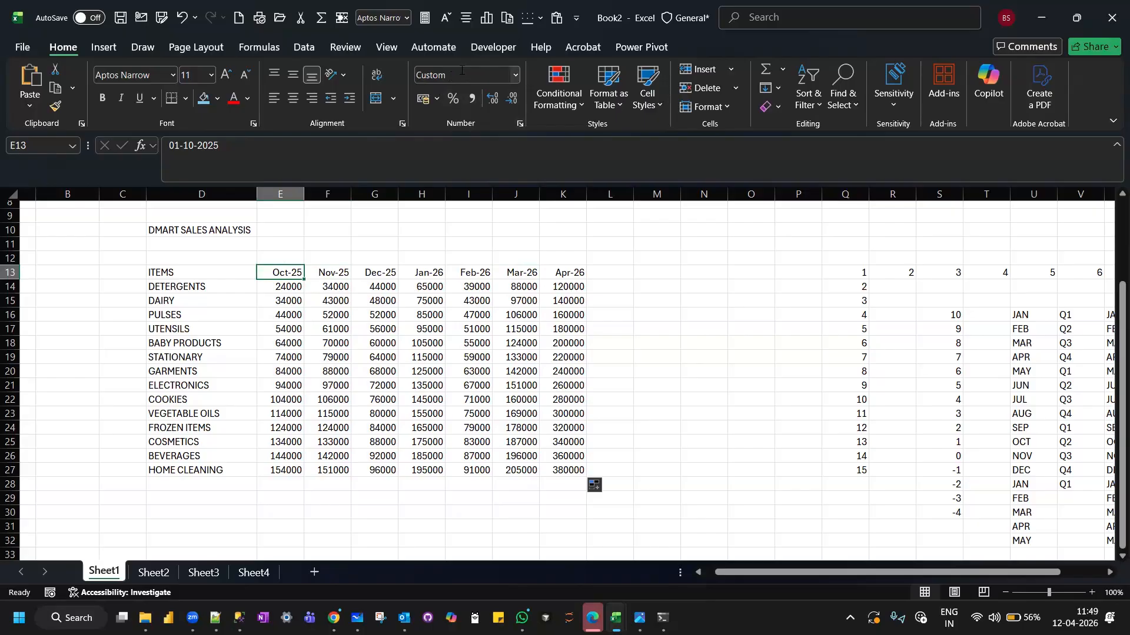
{"action": "left_click", "coordinate": [516, 74]}
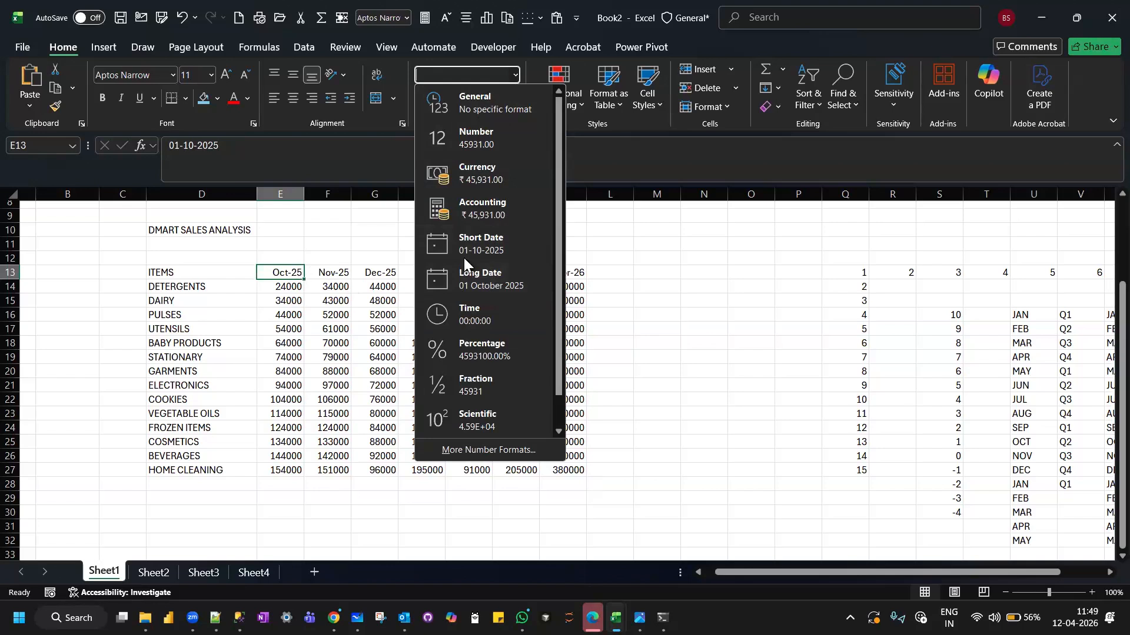
{"action": "left_click", "coordinate": [293, 233]}
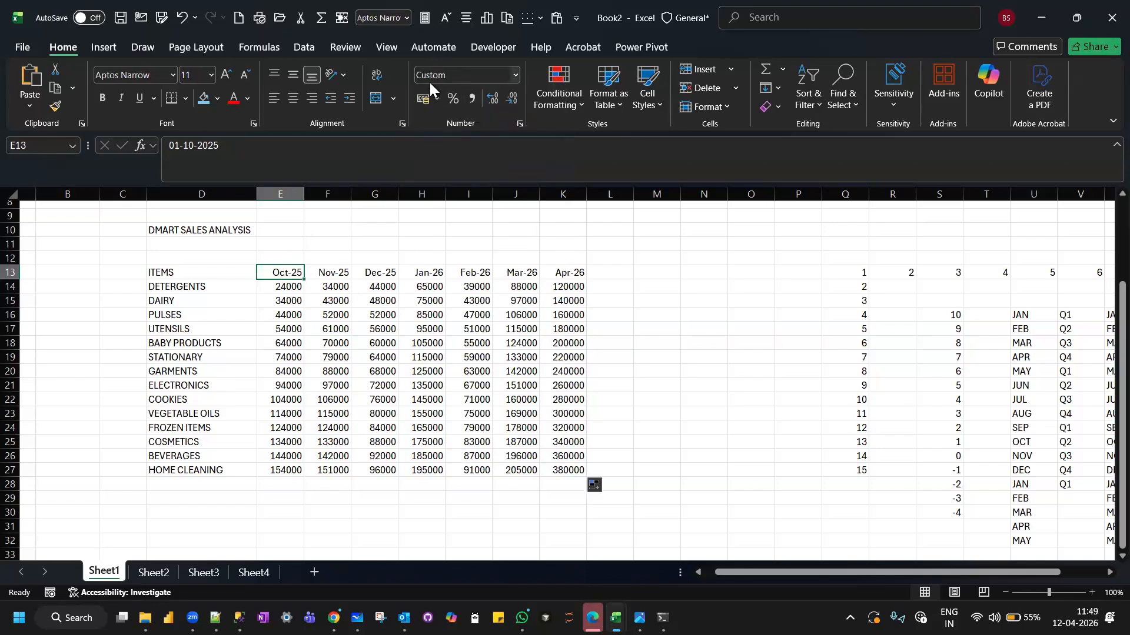
{"action": "left_click", "coordinate": [513, 73]}
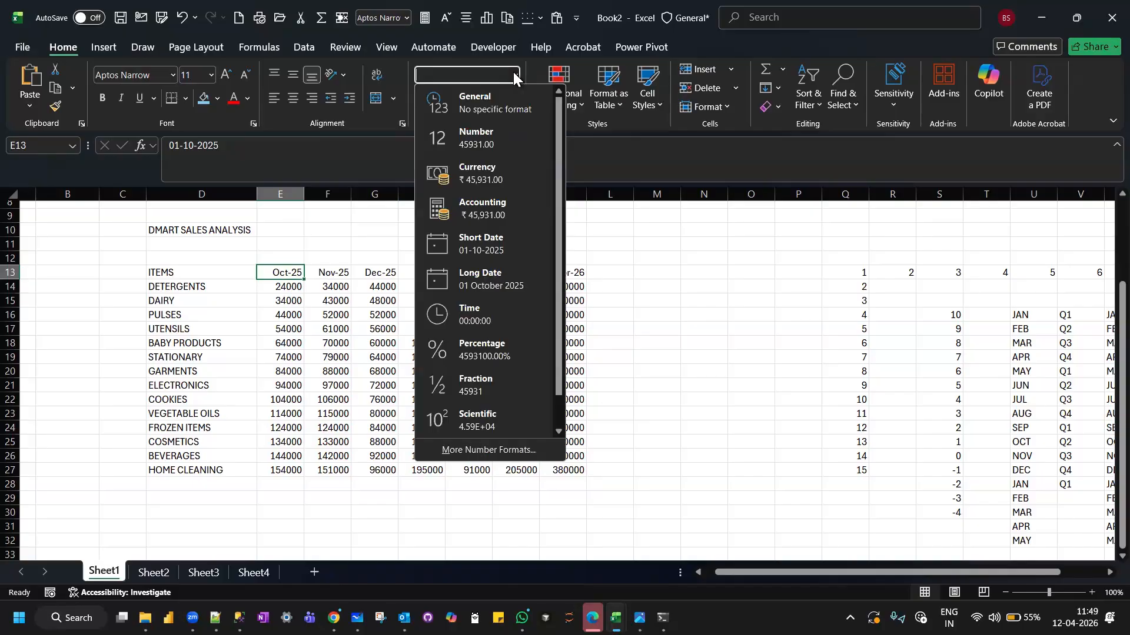
{"action": "scroll", "coordinate": [506, 253], "scroll_direction": "down", "scroll_amount": 1}
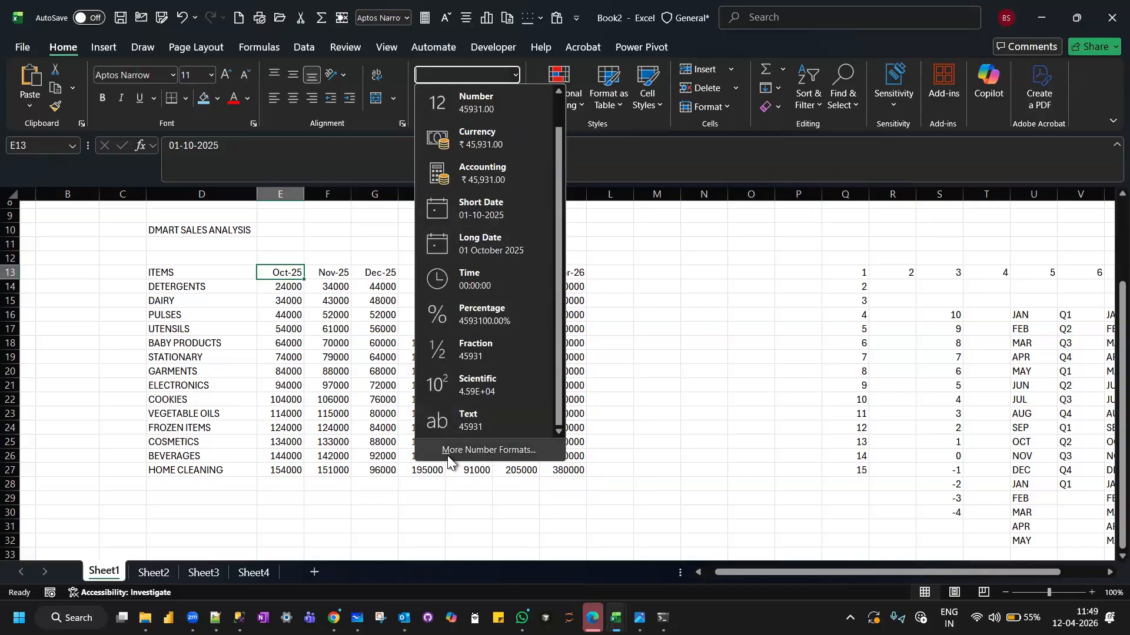
{"action": "left_click", "coordinate": [486, 450]}
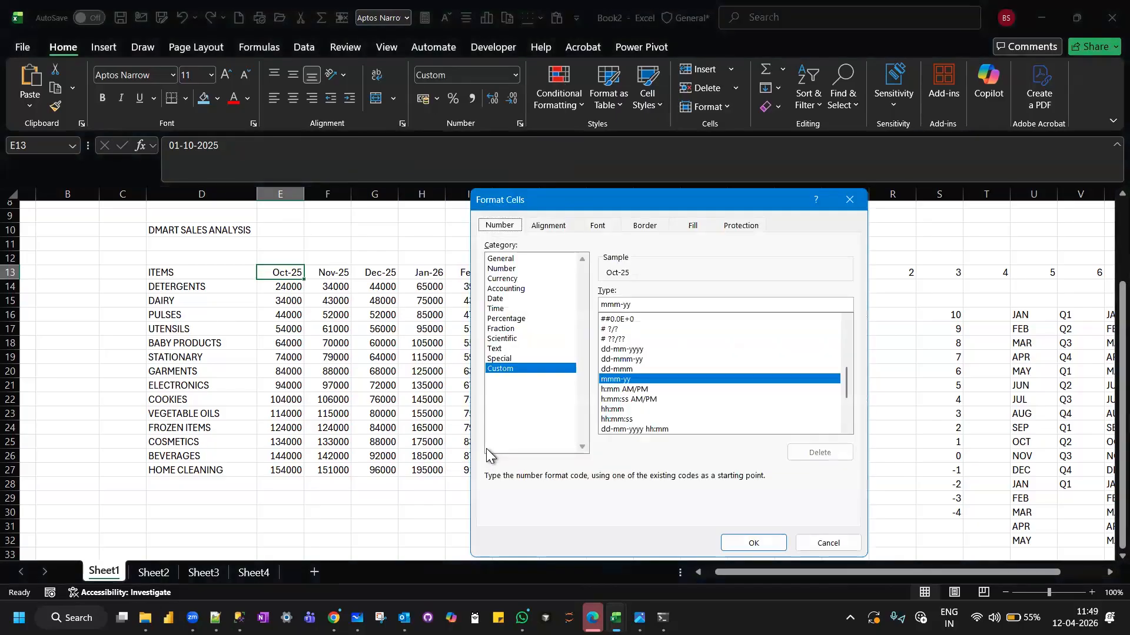
{"action": "left_click_drag", "start_coordinate": [614, 192], "coordinate": [624, 97]}
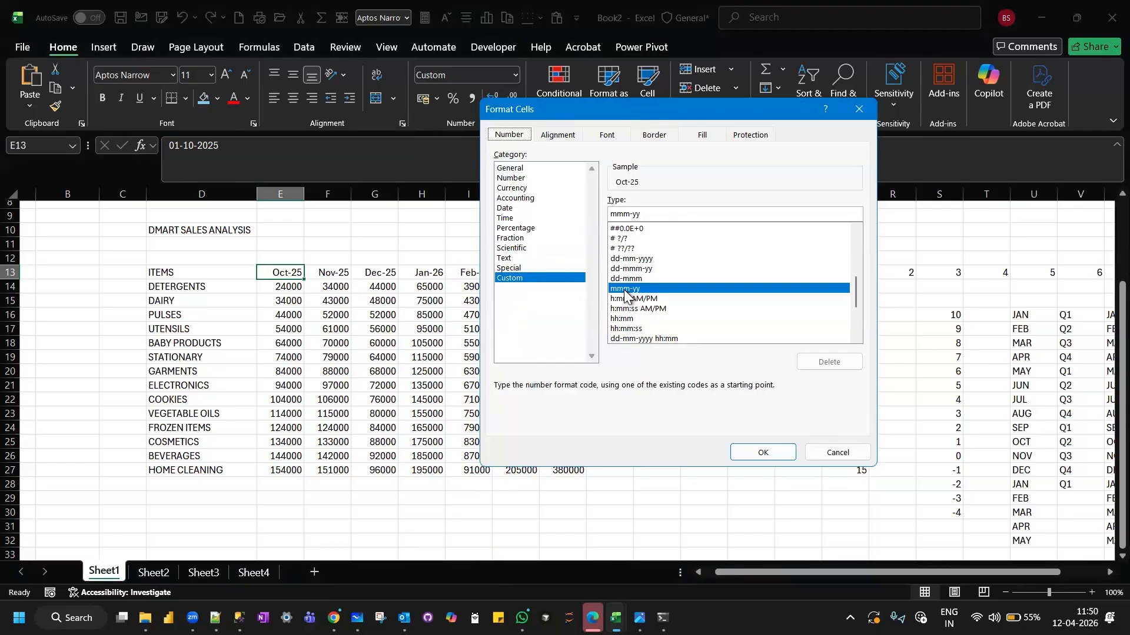
Examine the list of custom format codes and preview several number and scientific codes on the October header's sample.
{"action": "scroll", "coordinate": [625, 295], "scroll_direction": "down", "scroll_amount": 1}
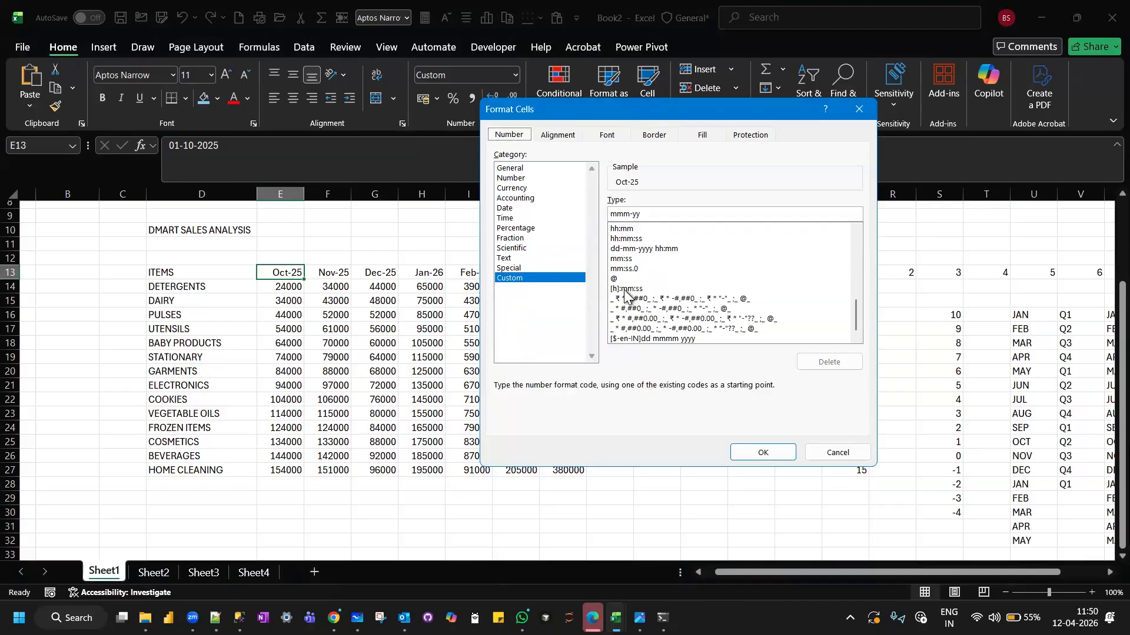
{"action": "scroll", "coordinate": [626, 294], "scroll_direction": "up", "scroll_amount": 10}
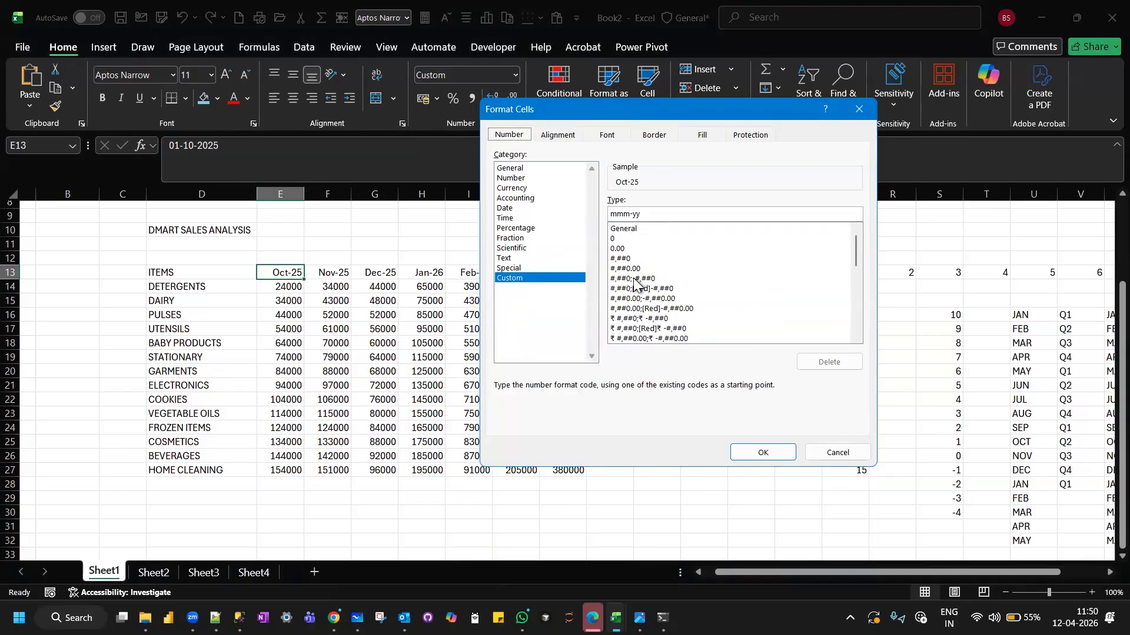
{"action": "scroll", "coordinate": [633, 279], "scroll_direction": "down", "scroll_amount": 1}
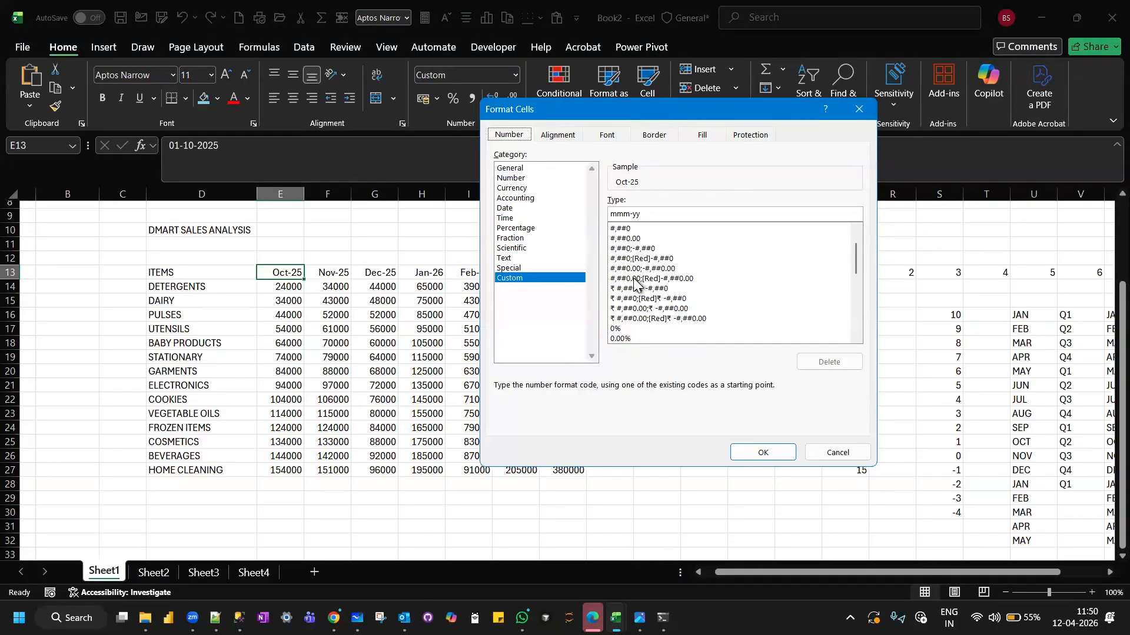
{"action": "scroll", "coordinate": [634, 282], "scroll_direction": "down", "scroll_amount": 5}
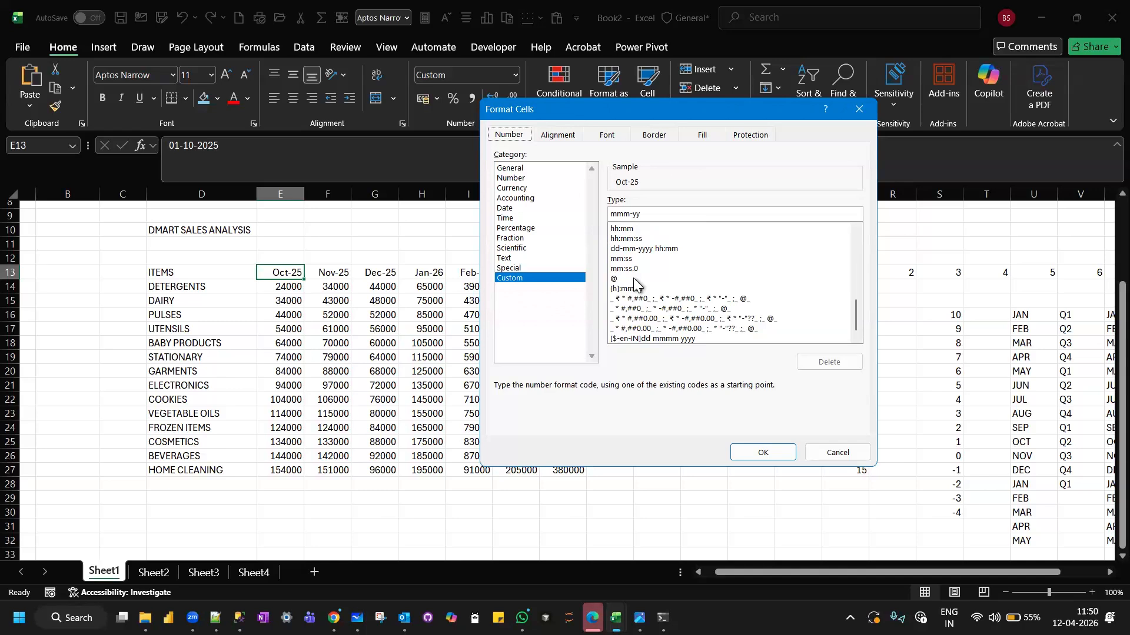
{"action": "scroll", "coordinate": [633, 278], "scroll_direction": "up", "scroll_amount": 10}
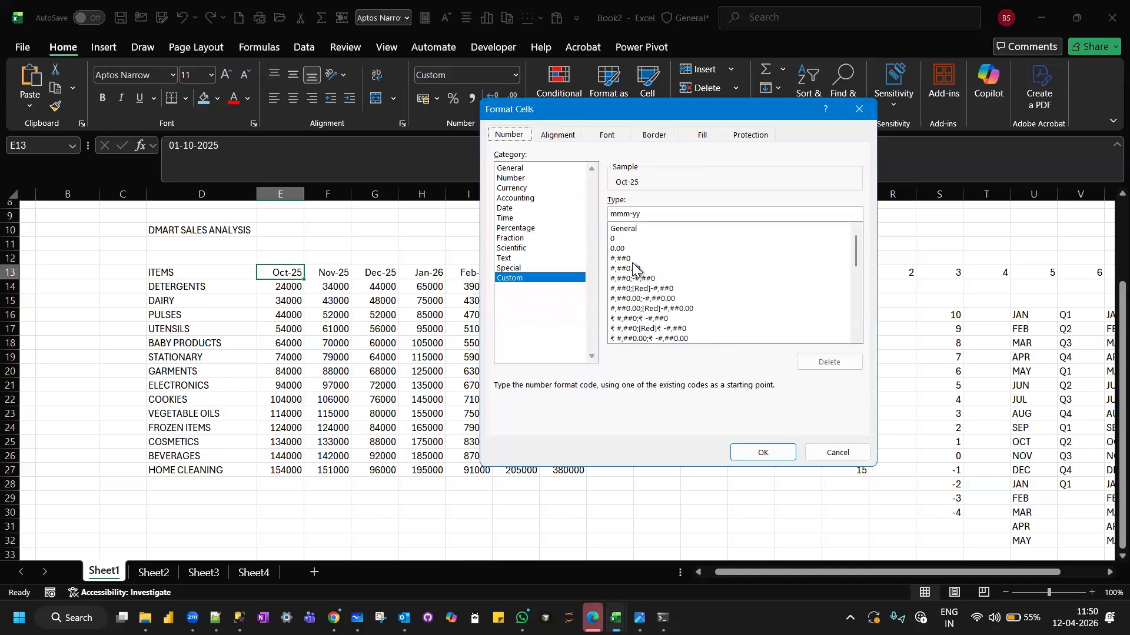
{"action": "left_click", "coordinate": [633, 262]}
{"action": "key", "text": "Down"}
{"action": "key", "text": "Down"}
{"action": "key", "text": "Down"}
{"action": "key", "text": "Down"}
{"action": "key", "text": "Down"}
{"action": "key", "text": "Down"}
{"action": "key", "text": "Down"}
{"action": "key", "text": "Down"}
{"action": "key", "text": "Down"}
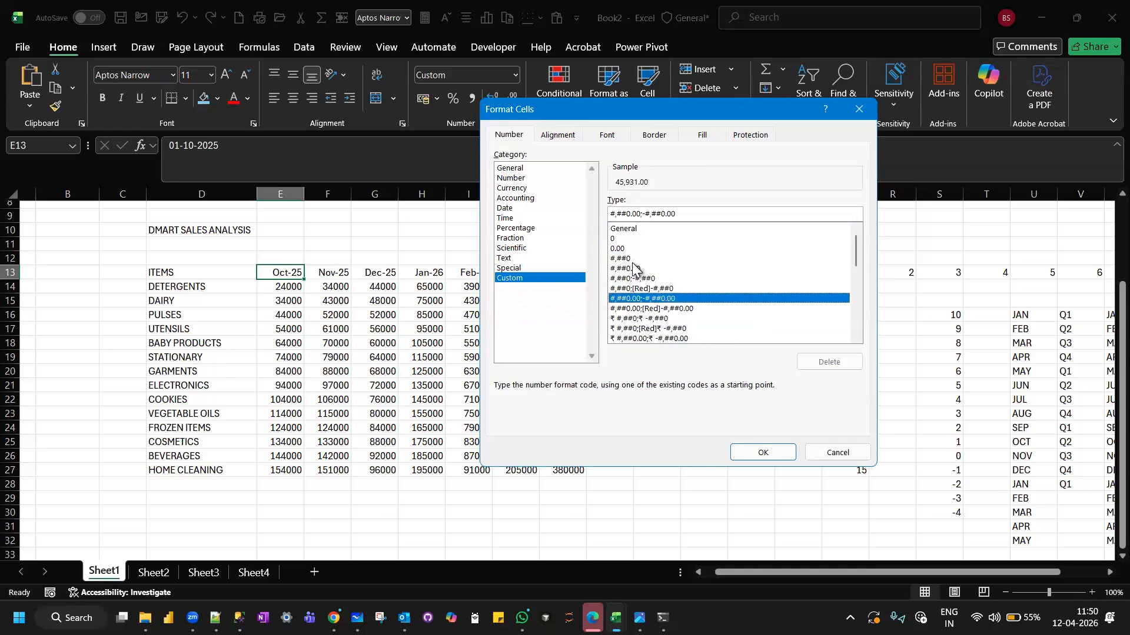
{"action": "key", "text": "Down"}
{"action": "key", "text": "Down"}
{"action": "key", "text": "Down"}
{"action": "key", "text": "Down"}
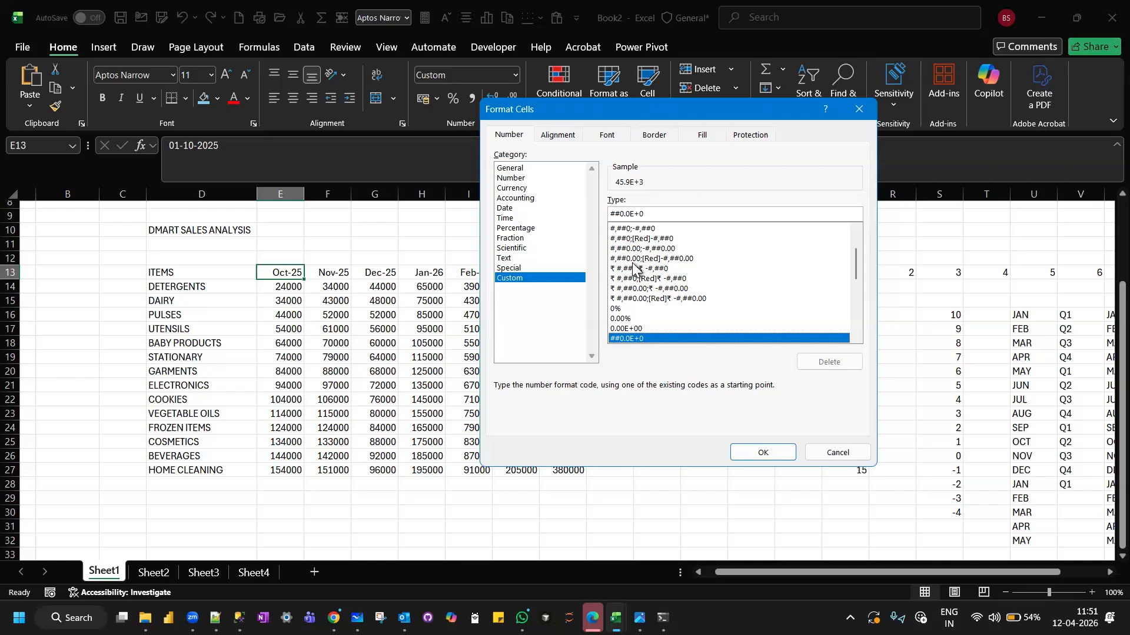
Apply the custom number format MMMM-YYYY to the October header in E13.
{"action": "left_click", "coordinate": [649, 213]}
{"action": "key", "text": "BackSpace"}
{"action": "key", "text": "BackSpace"}
{"action": "key", "text": "BackSpace"}
{"action": "key", "text": "BackSpace"}
{"action": "key", "text": "BackSpace"}
{"action": "key", "text": "BackSpace"}
{"action": "key", "text": "BackSpace"}
{"action": "key", "text": "BackSpace"}
{"action": "type", "text": "MMMM-YYYY"}
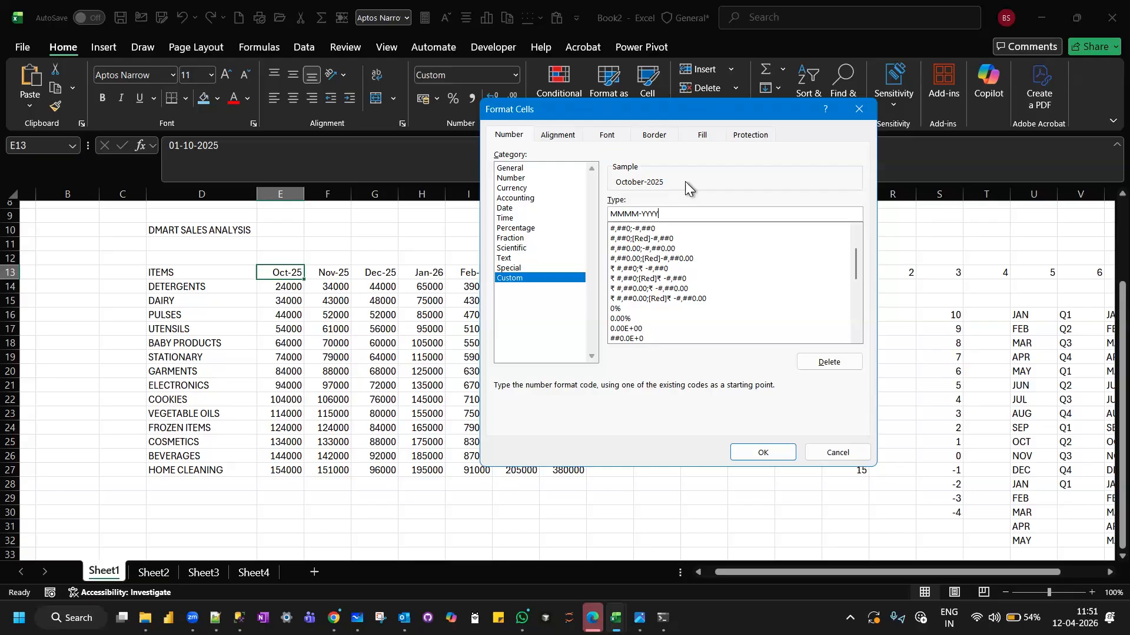
{"action": "left_click", "coordinate": [781, 452]}
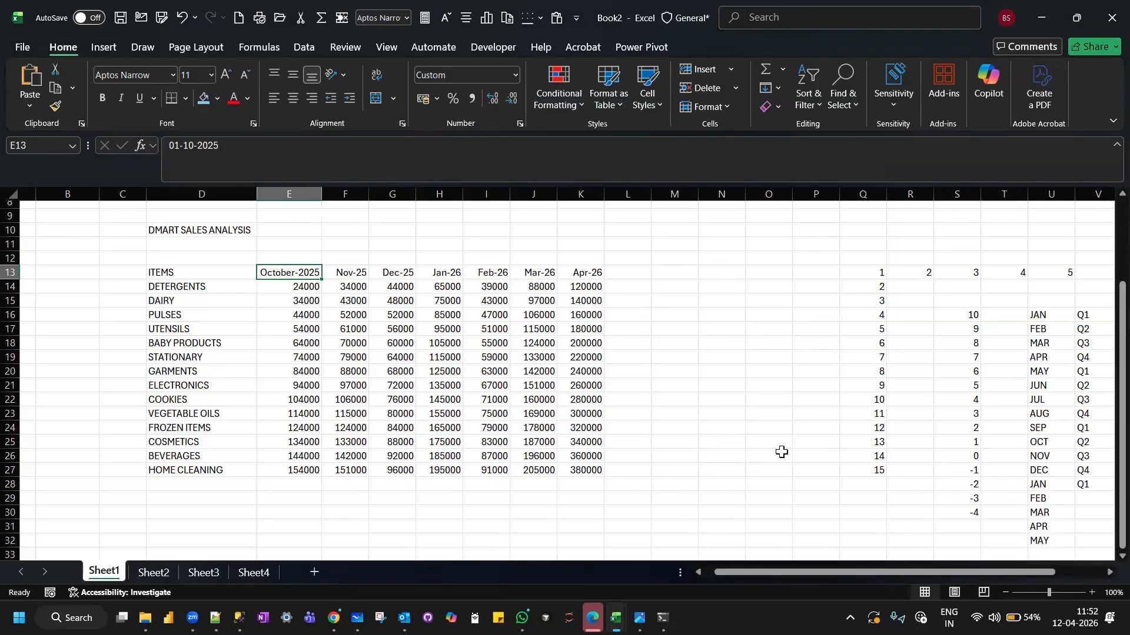
{"action": "left_click", "coordinate": [627, 317]}
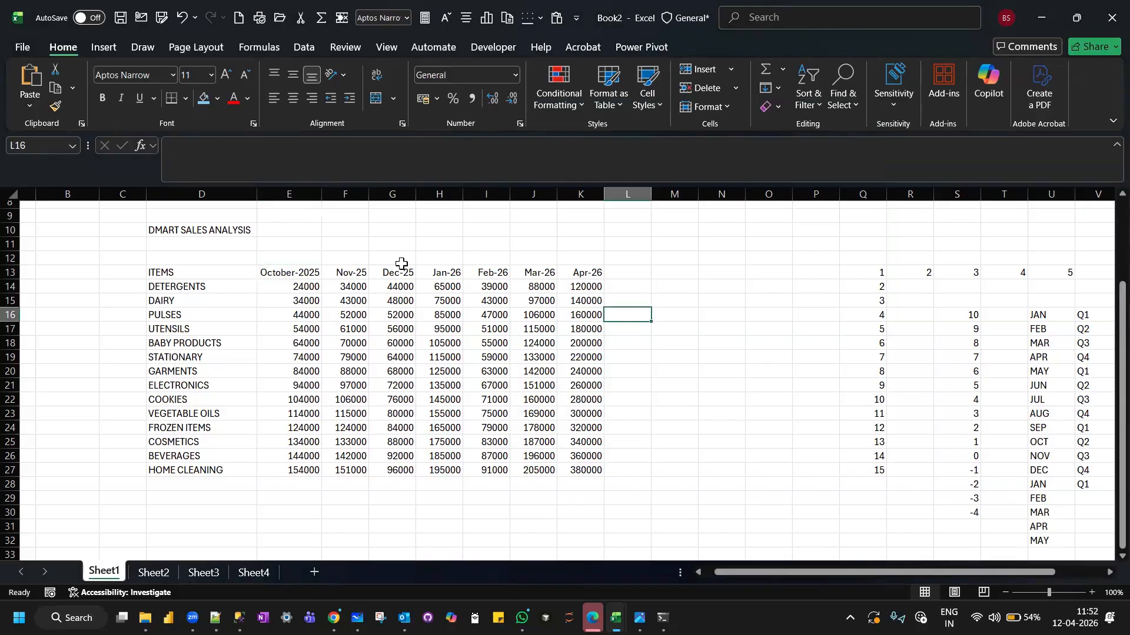
{"action": "left_click", "coordinate": [268, 271]}
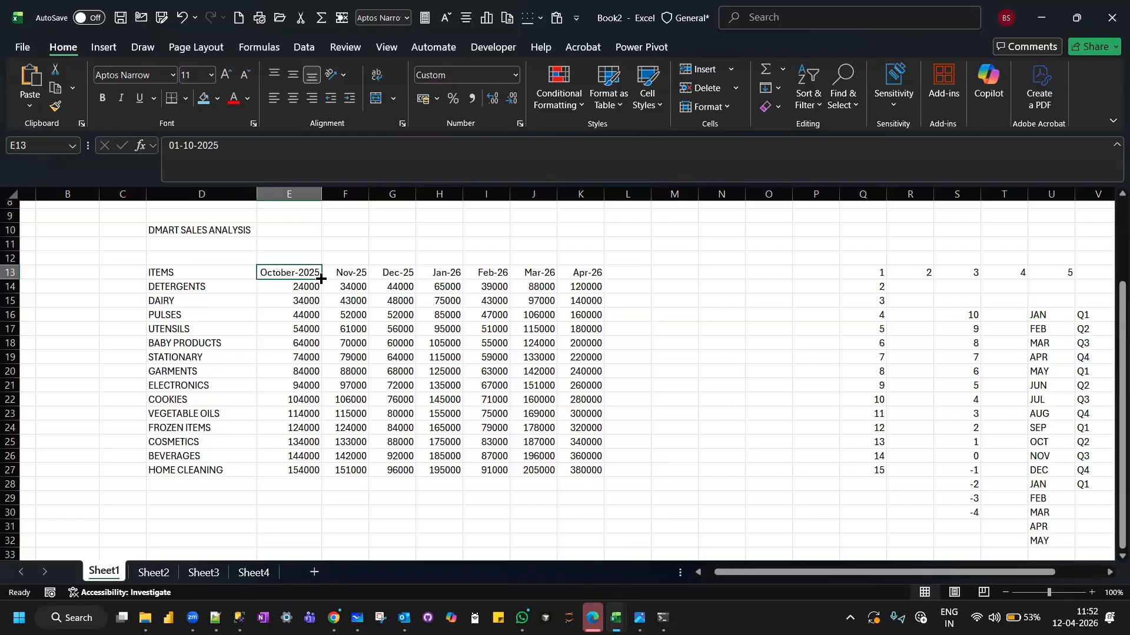
{"action": "left_click", "coordinate": [659, 324]}
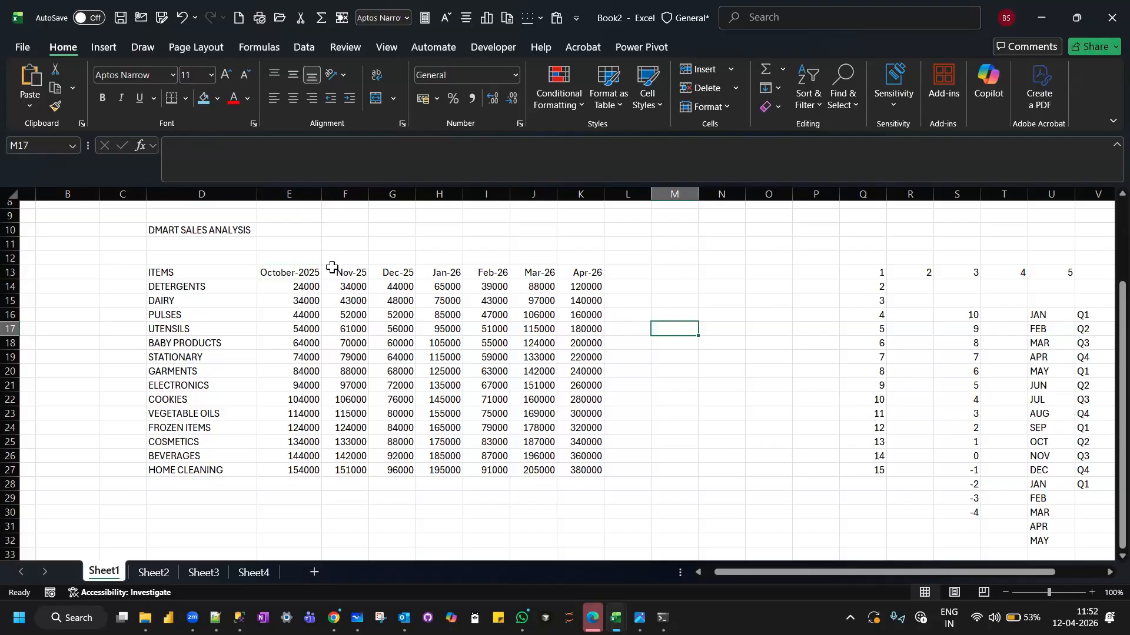
Apply the custom format mmmm-yyyy to the remaining month headers in F13:K13.
{"action": "left_click_drag", "start_coordinate": [332, 271], "coordinate": [583, 277]}
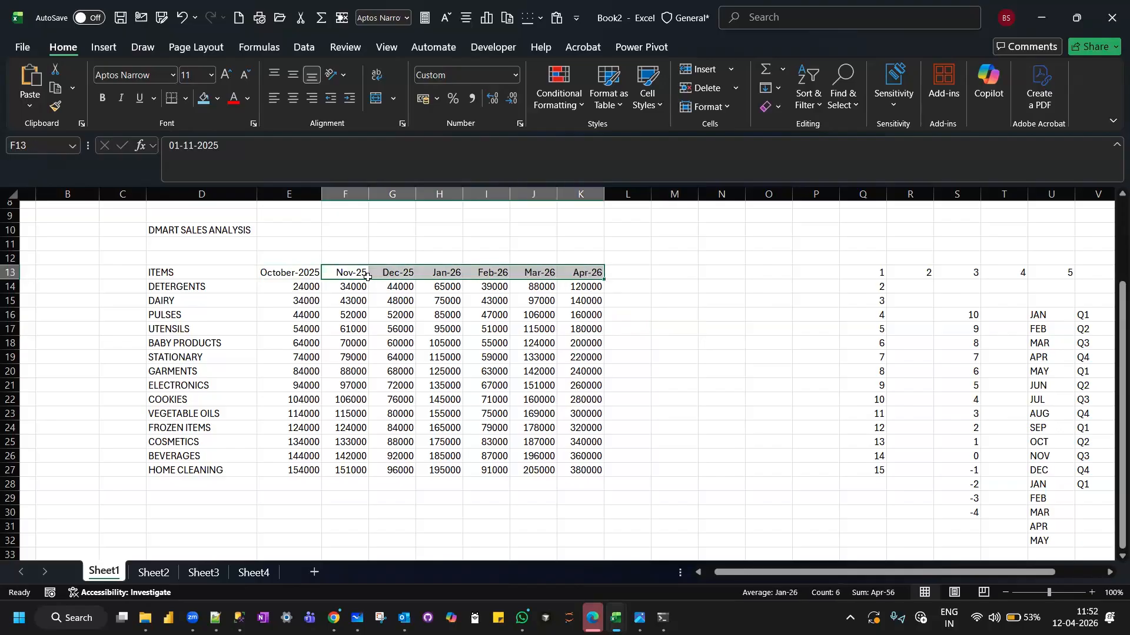
{"action": "left_click", "coordinate": [516, 76]}
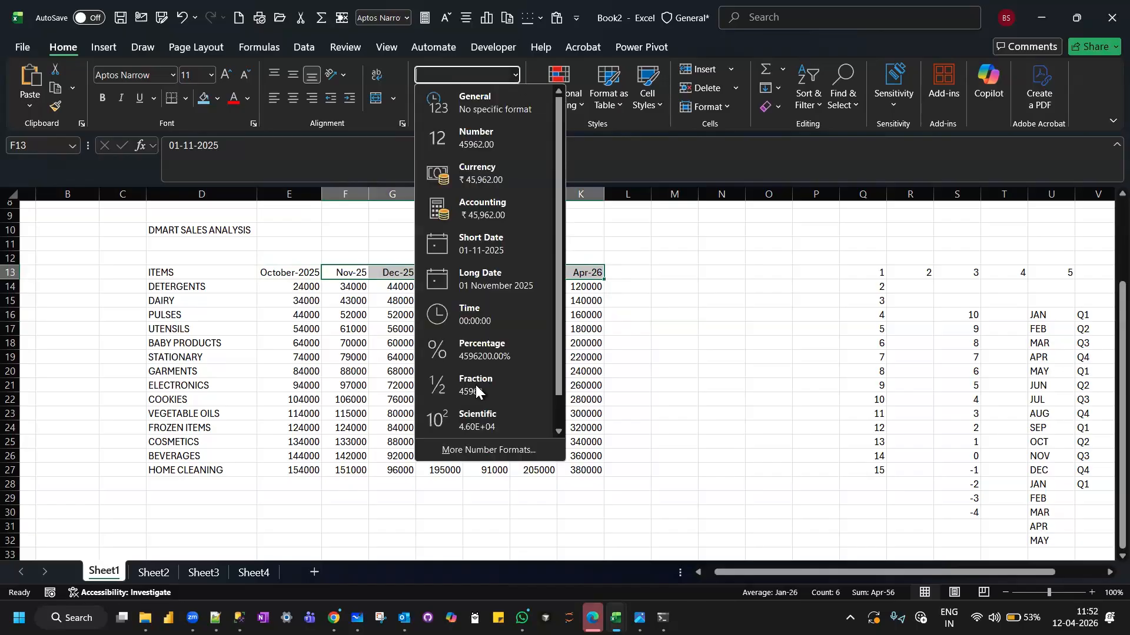
{"action": "left_click", "coordinate": [479, 448]}
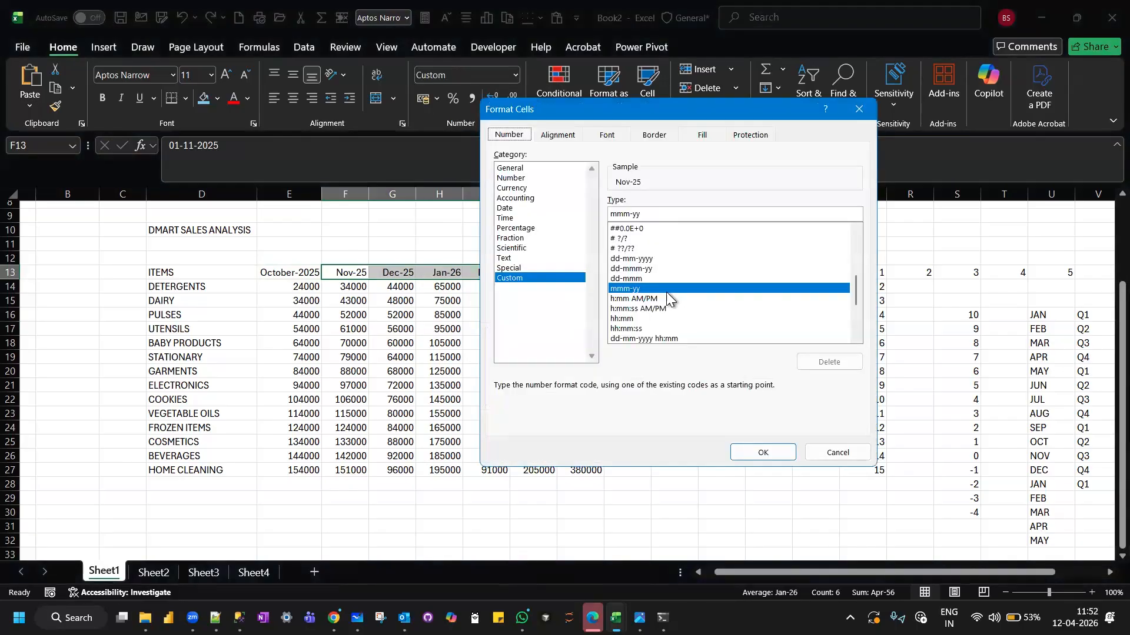
{"action": "scroll", "coordinate": [666, 292], "scroll_direction": "down", "scroll_amount": 3}
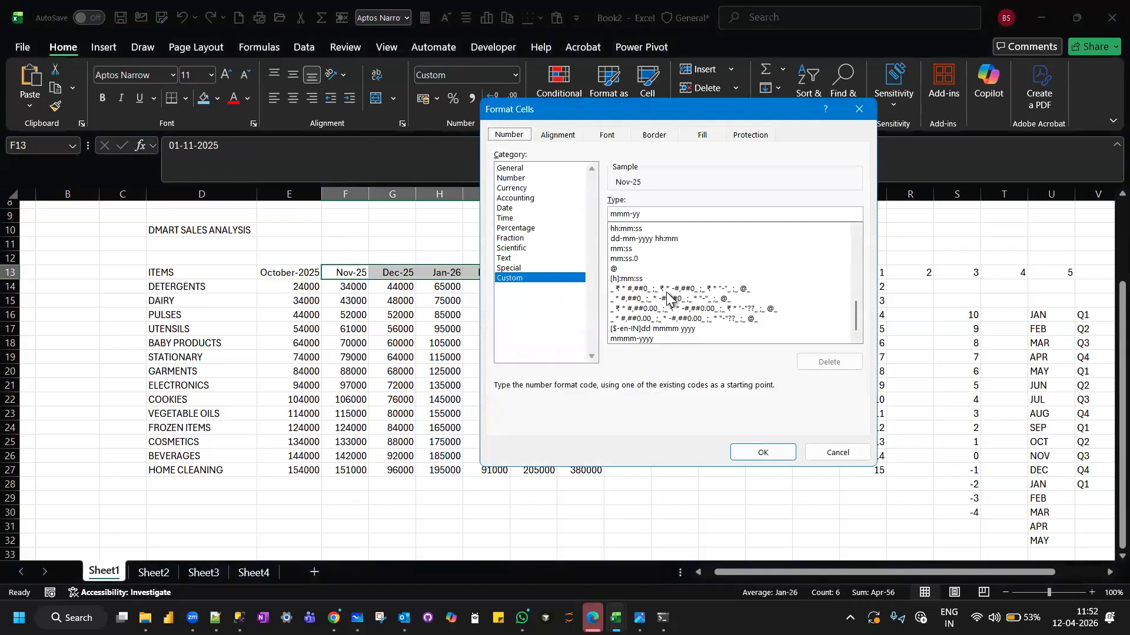
{"action": "left_click", "coordinate": [648, 340]}
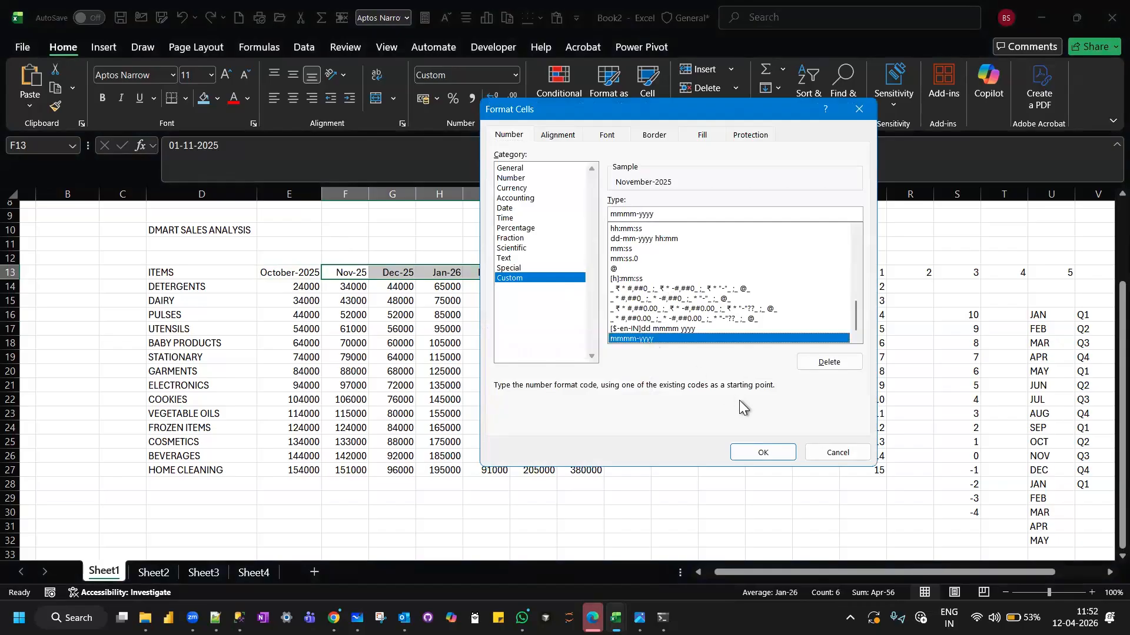
{"action": "left_click", "coordinate": [763, 453]}
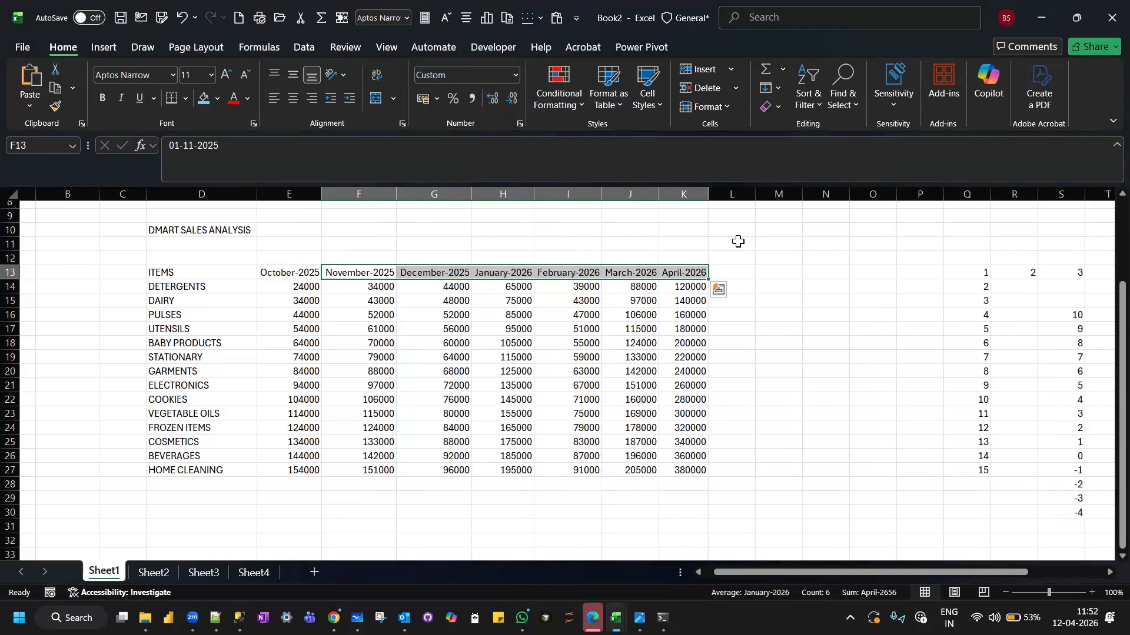
Examine the full dates stored behind the reformatted October and November headers in E13 and F13.
{"action": "left_click", "coordinate": [281, 269]}
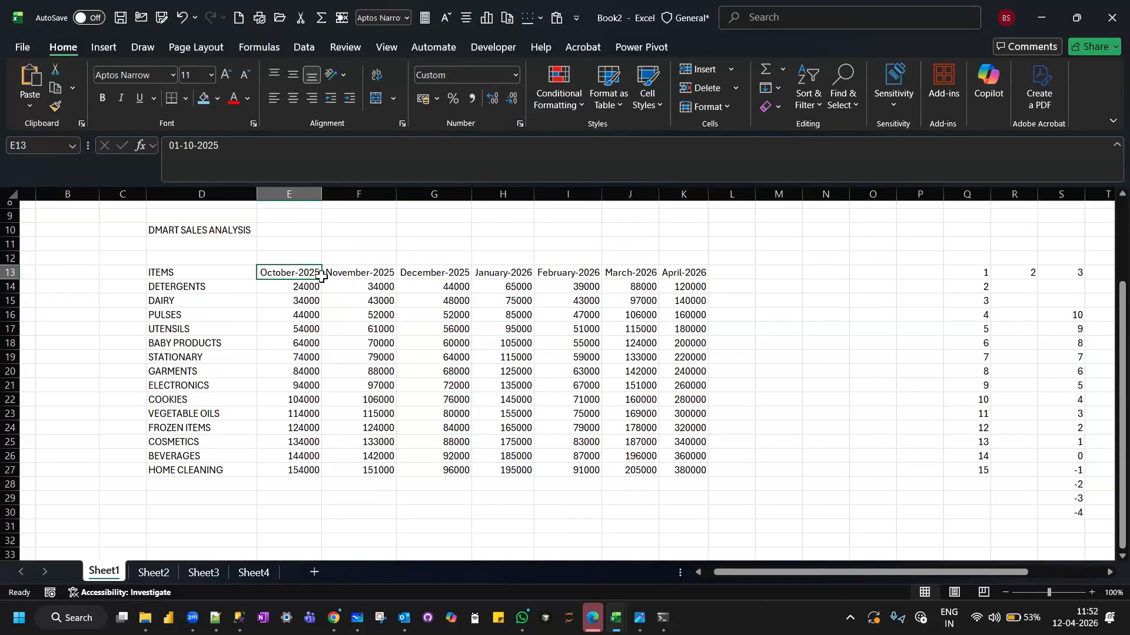
{"action": "left_click", "coordinate": [758, 271]}
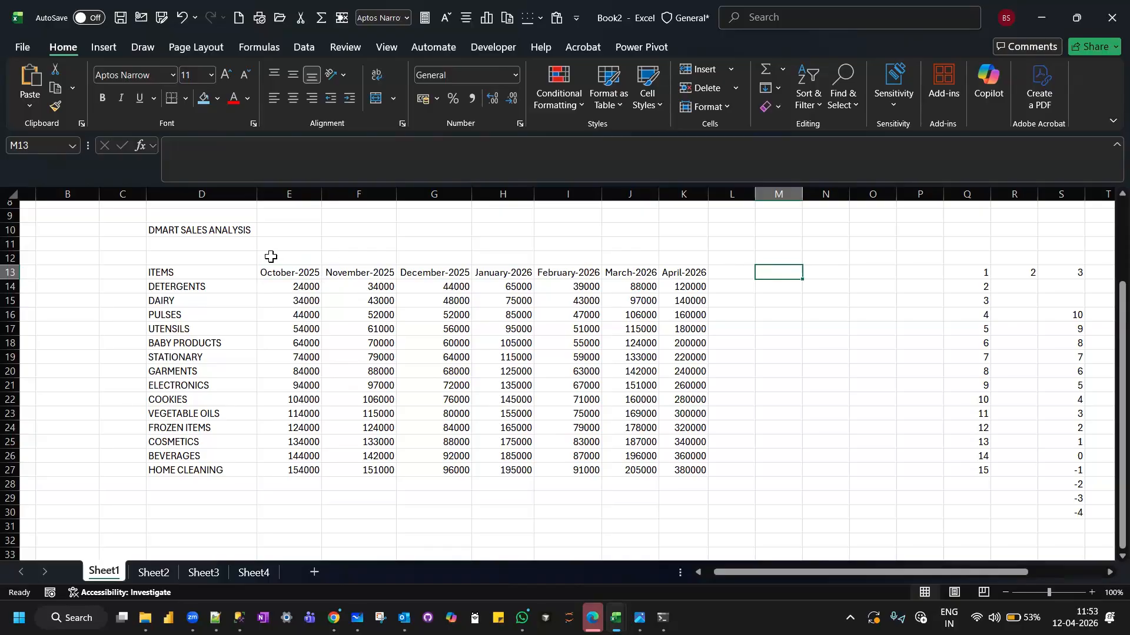
{"action": "left_click", "coordinate": [296, 270]}
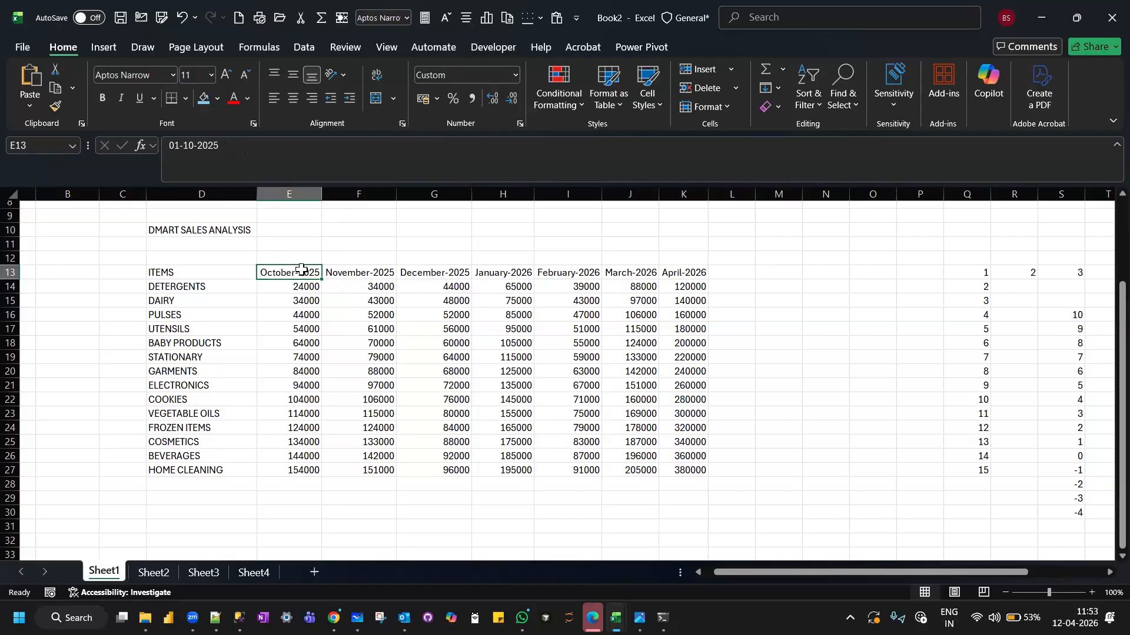
{"action": "left_click", "coordinate": [223, 148]}
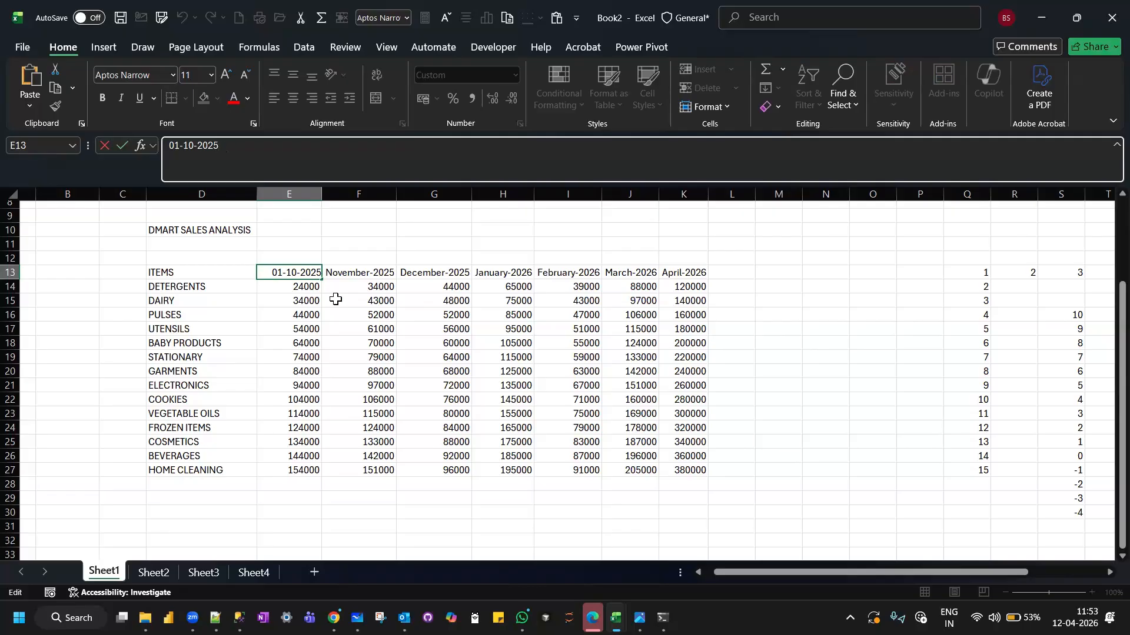
{"action": "left_click", "coordinate": [361, 268]}
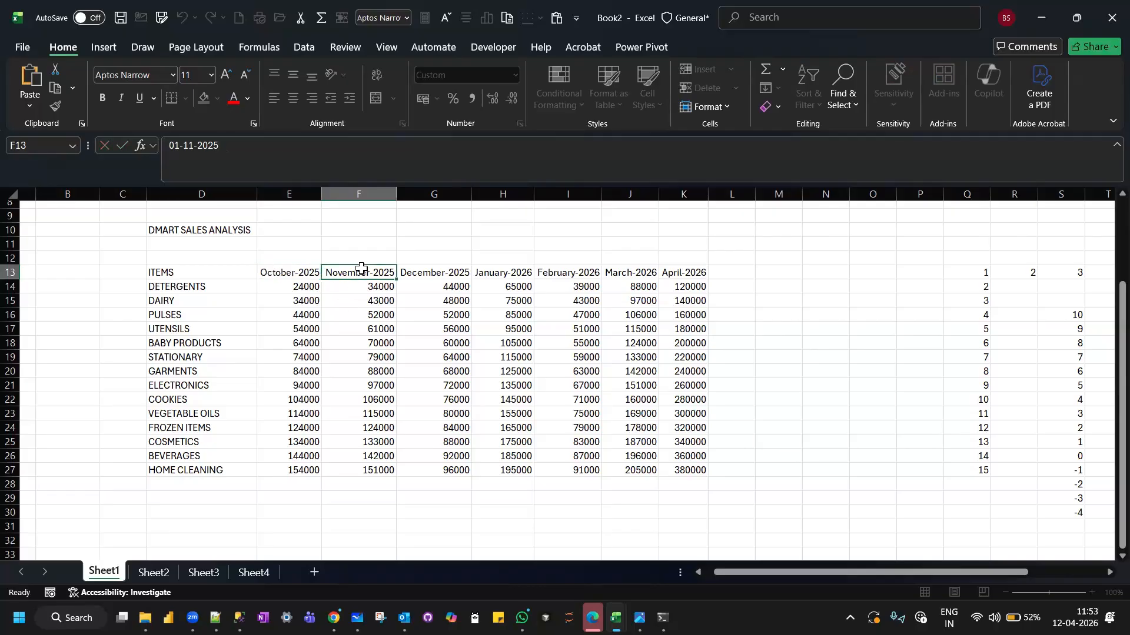
{"action": "left_click", "coordinate": [294, 272]}
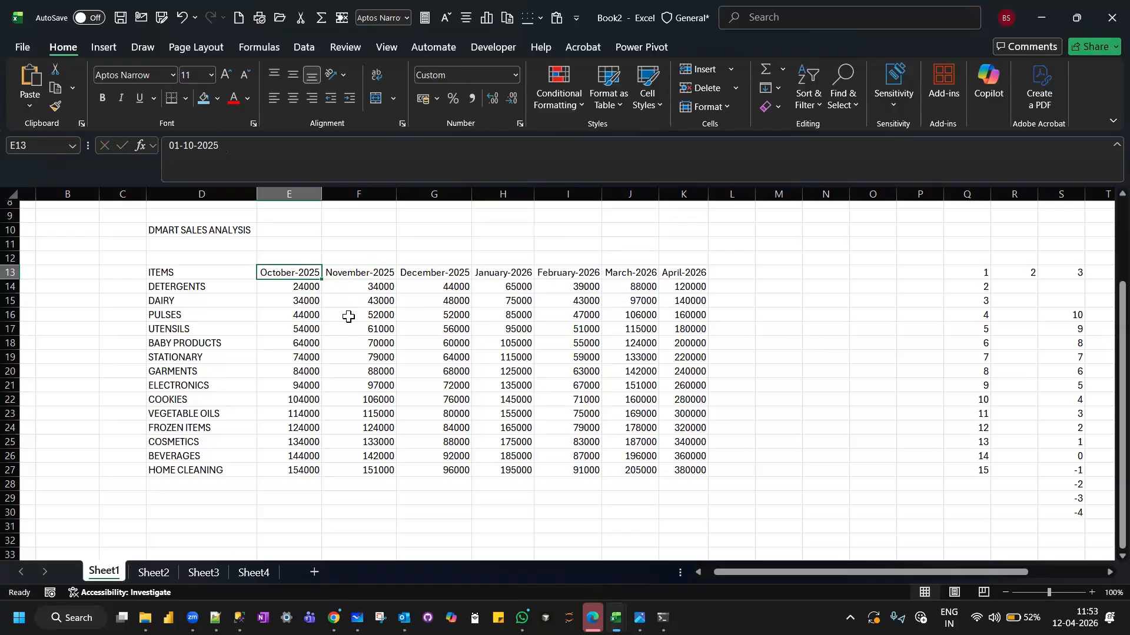
Review the preset number formats offered for E13 and compare the header's stored value with the DAIRY amount in E15.
{"action": "left_click", "coordinate": [516, 75]}
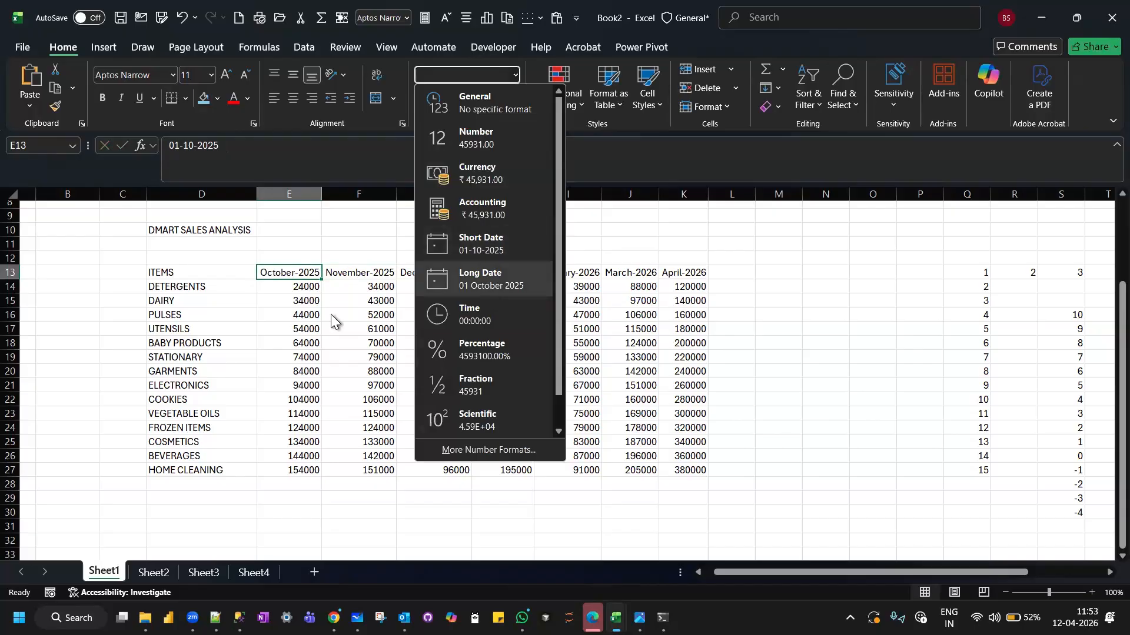
{"action": "left_click", "coordinate": [297, 302]}
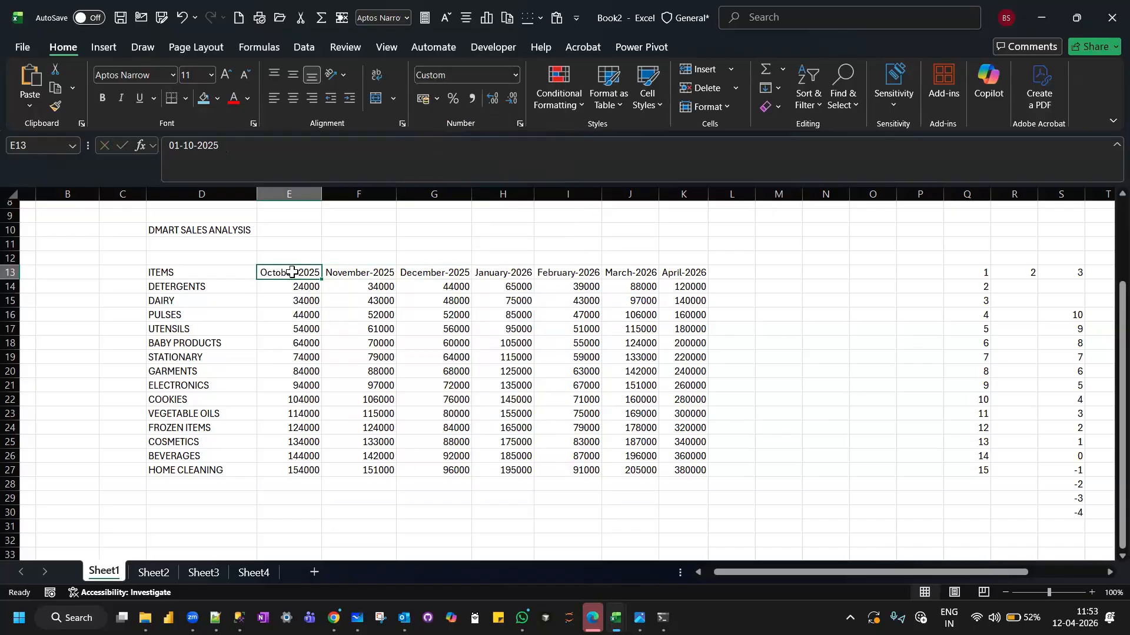
{"action": "left_click", "coordinate": [286, 300]}
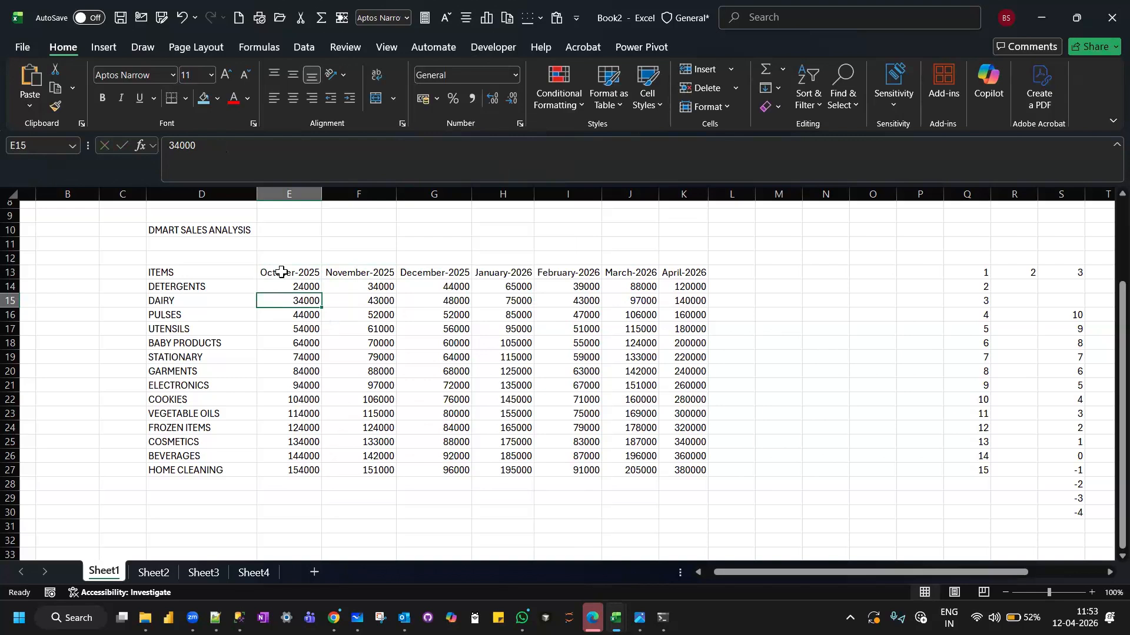
{"action": "left_click", "coordinate": [283, 269]}
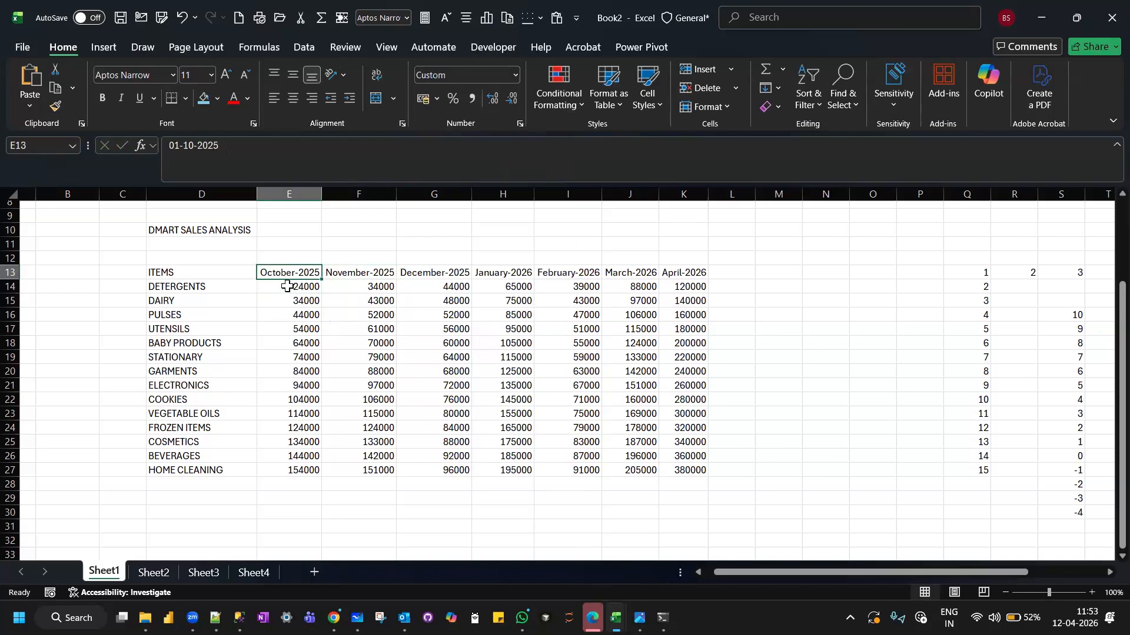
Examine the full date stored behind each month header from E13 through K13, comparing with the amounts in column E.
{"action": "left_click", "coordinate": [286, 285]}
{"action": "left_click", "coordinate": [292, 271]}
{"action": "left_click", "coordinate": [296, 341]}
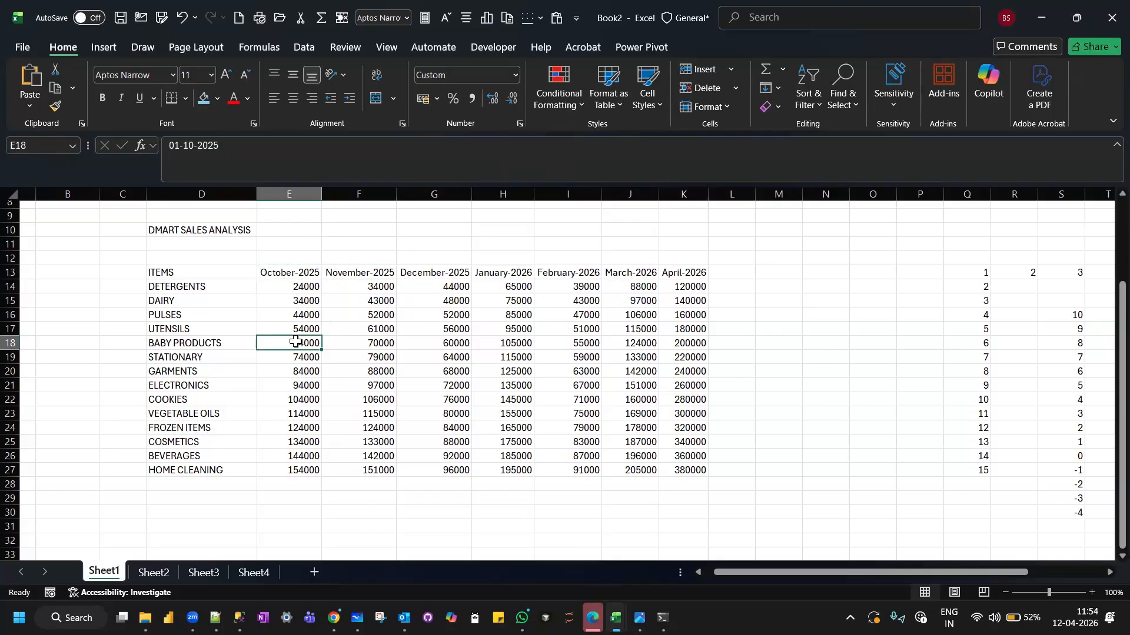
{"action": "left_click", "coordinate": [276, 273]}
{"action": "double_click", "coordinate": [278, 272]}
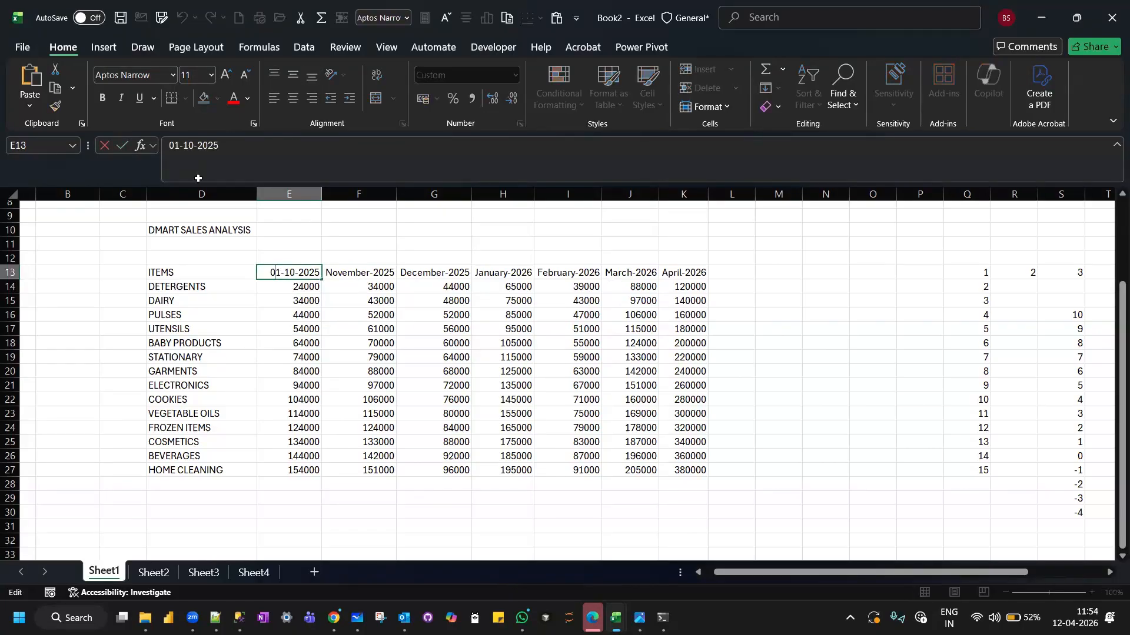
{"action": "left_click", "coordinate": [367, 270]}
{"action": "double_click", "coordinate": [367, 271]}
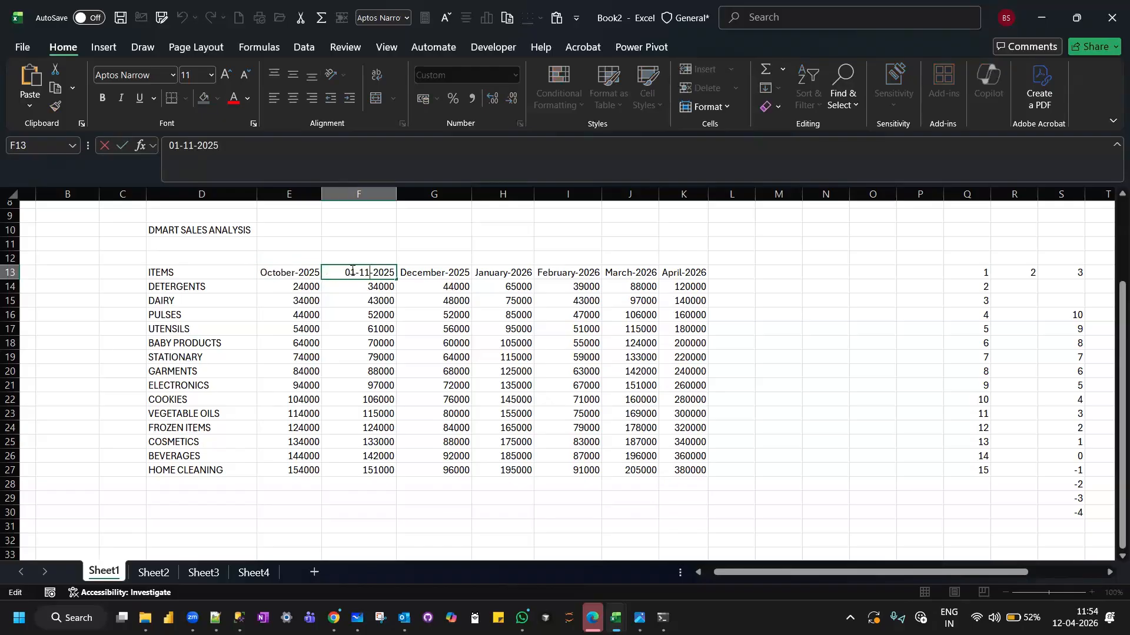
{"action": "left_click", "coordinate": [432, 274]}
{"action": "double_click", "coordinate": [431, 275]}
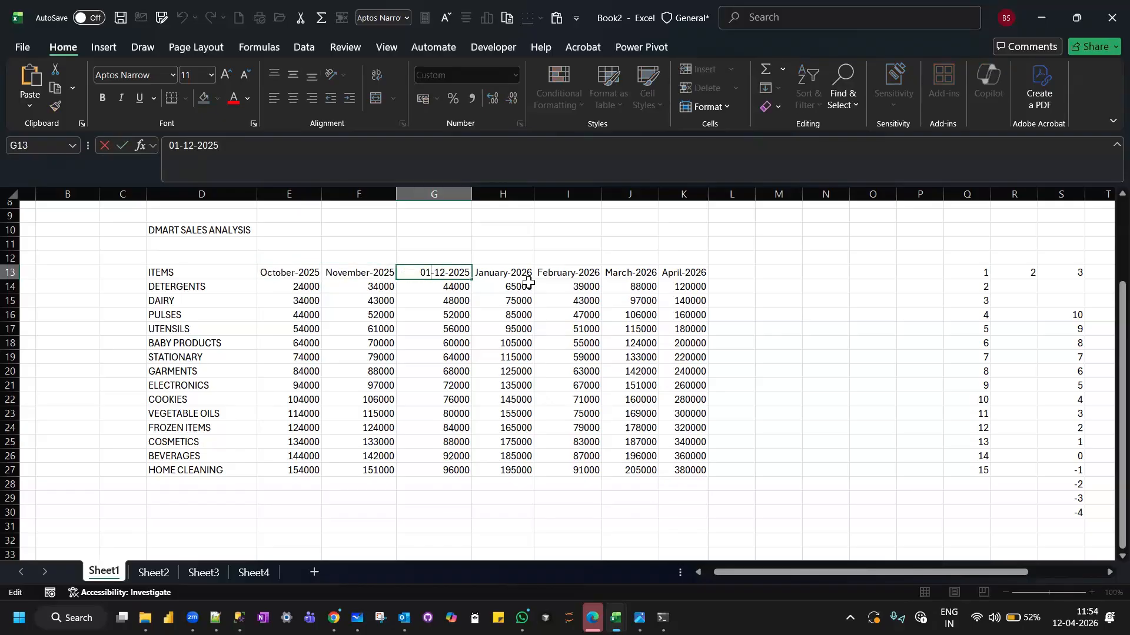
{"action": "left_click", "coordinate": [503, 272]}
{"action": "double_click", "coordinate": [503, 272]}
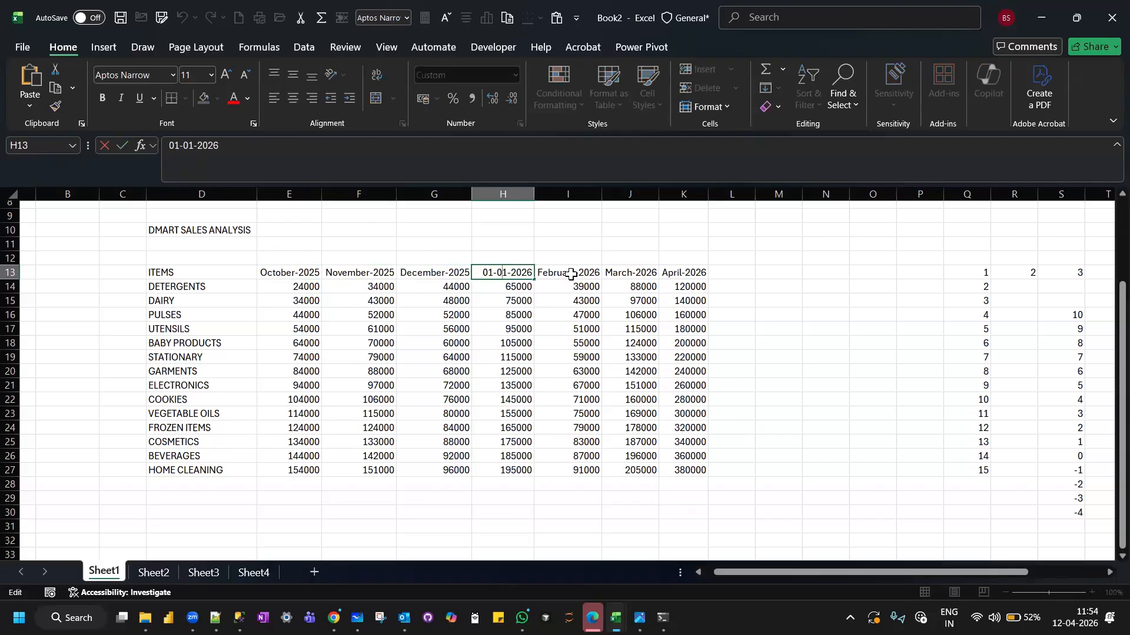
{"action": "left_click", "coordinate": [570, 274]}
{"action": "double_click", "coordinate": [571, 274]}
{"action": "left_click", "coordinate": [625, 272]}
{"action": "double_click", "coordinate": [622, 273]}
{"action": "left_click", "coordinate": [681, 270]}
{"action": "double_click", "coordinate": [681, 269]}
{"action": "left_click", "coordinate": [274, 277]}
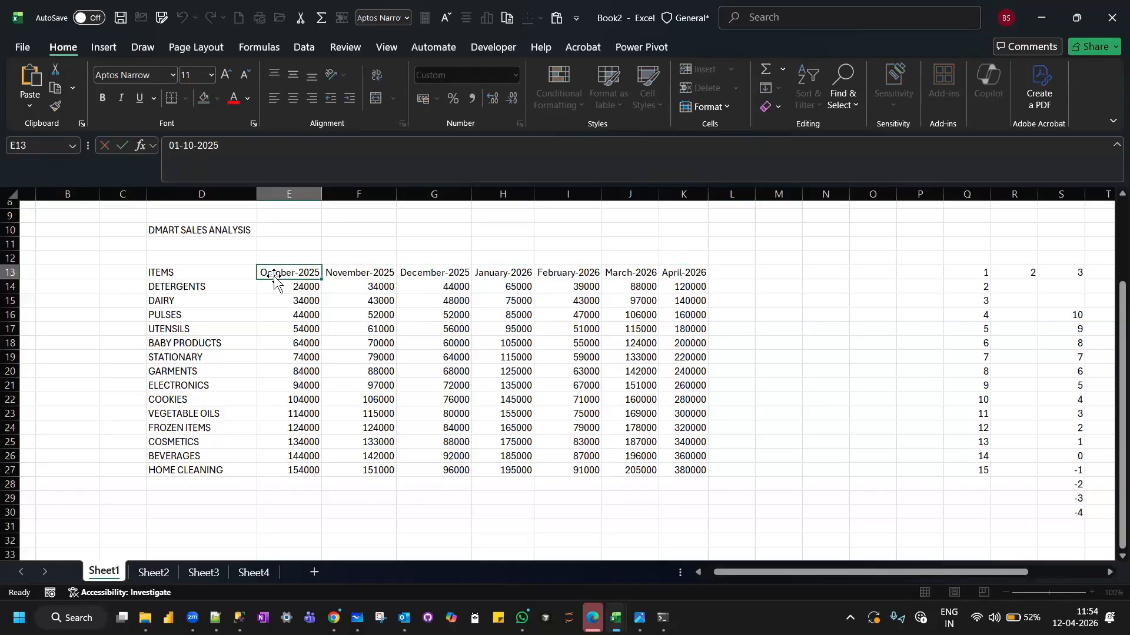
{"action": "left_click", "coordinate": [277, 310]}
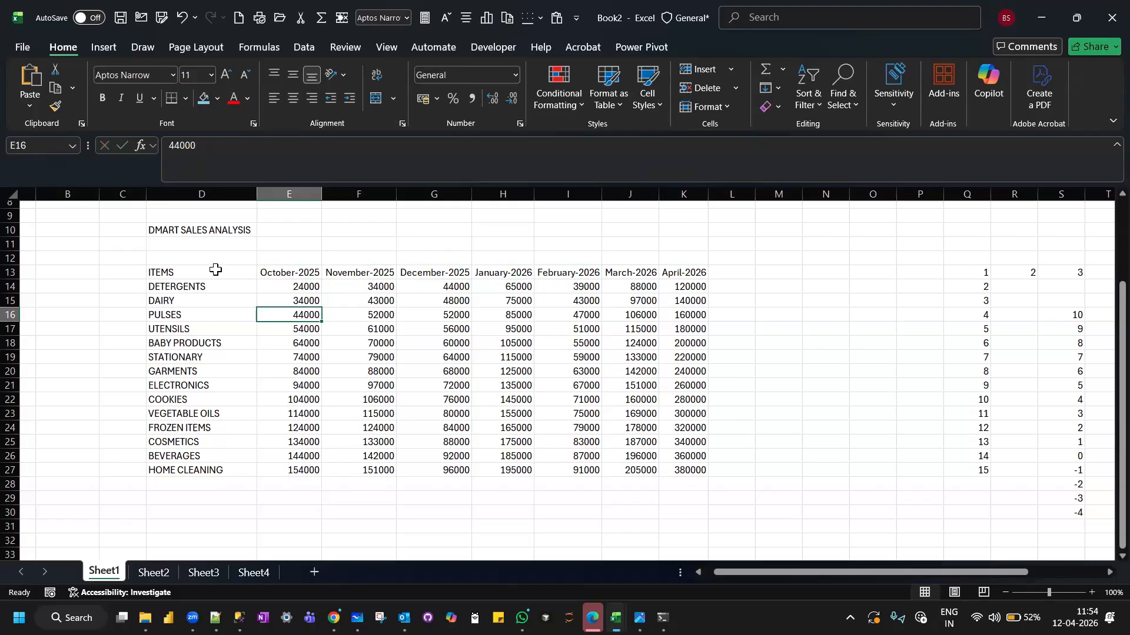
Make the table's header row D13:K13 bold and increase its font size to 14.
{"action": "left_click_drag", "start_coordinate": [246, 271], "coordinate": [676, 272]}
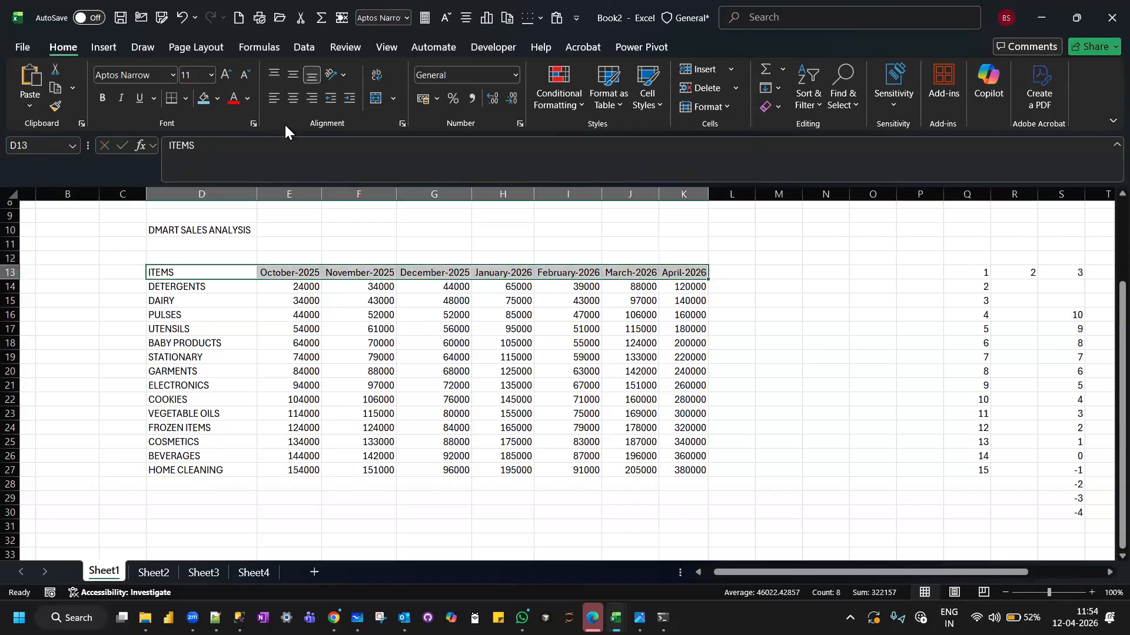
{"action": "left_click", "coordinate": [105, 98]}
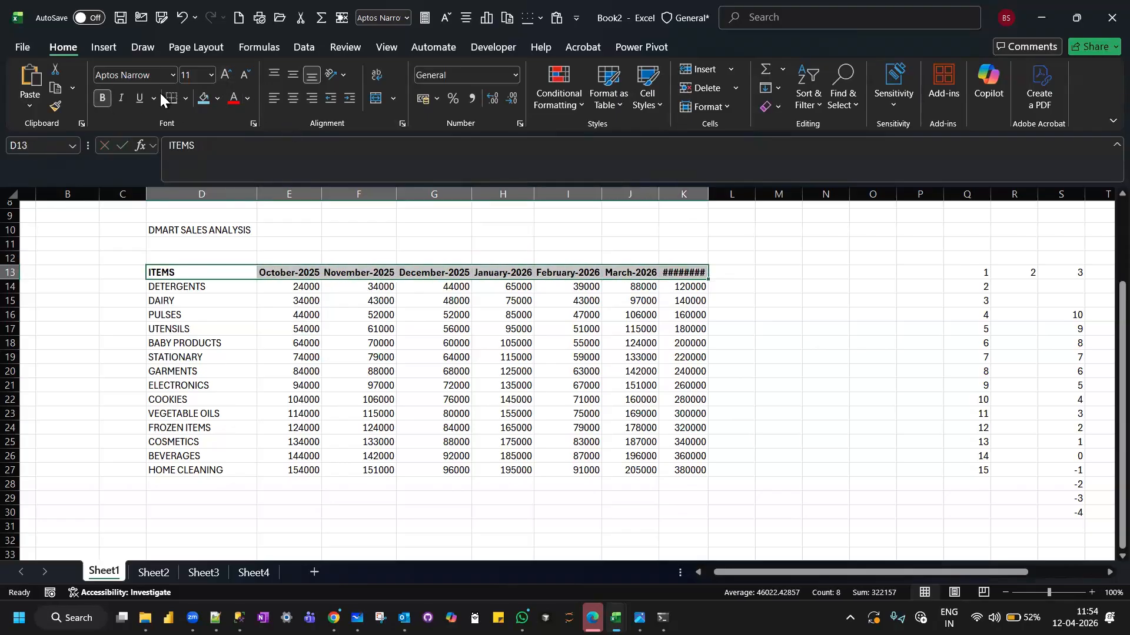
{"action": "left_click", "coordinate": [223, 75]}
{"action": "left_click", "coordinate": [223, 75]}
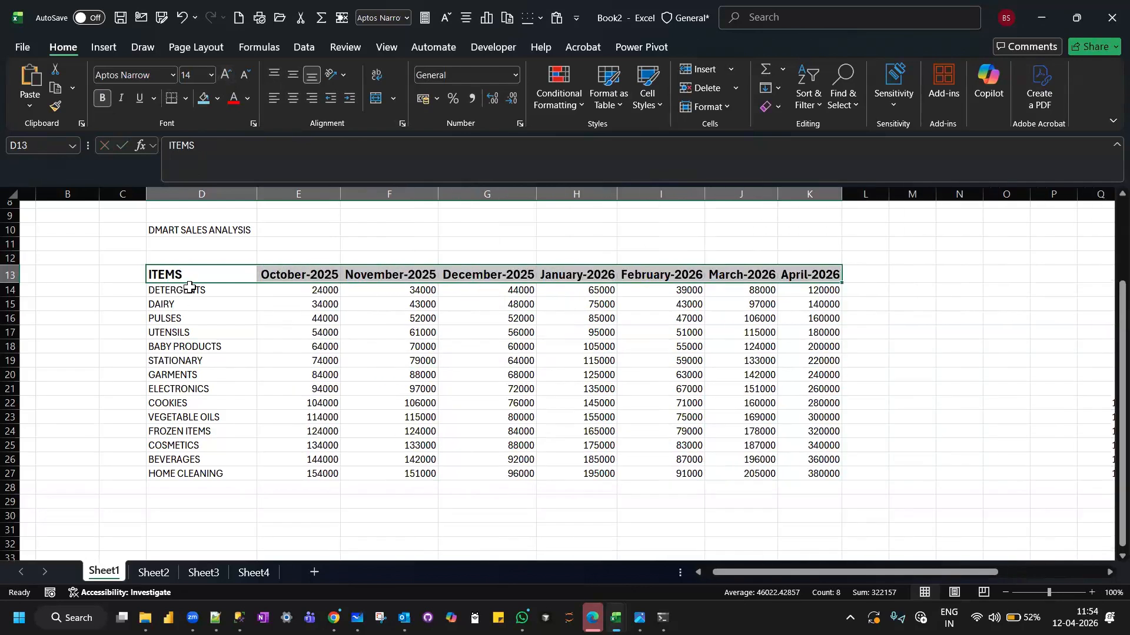
Fill the header row D13:K13 with a medium grey shade of white.
{"action": "left_click_drag", "start_coordinate": [189, 289], "coordinate": [203, 473]}
{"action": "left_click_drag", "start_coordinate": [199, 272], "coordinate": [792, 275]}
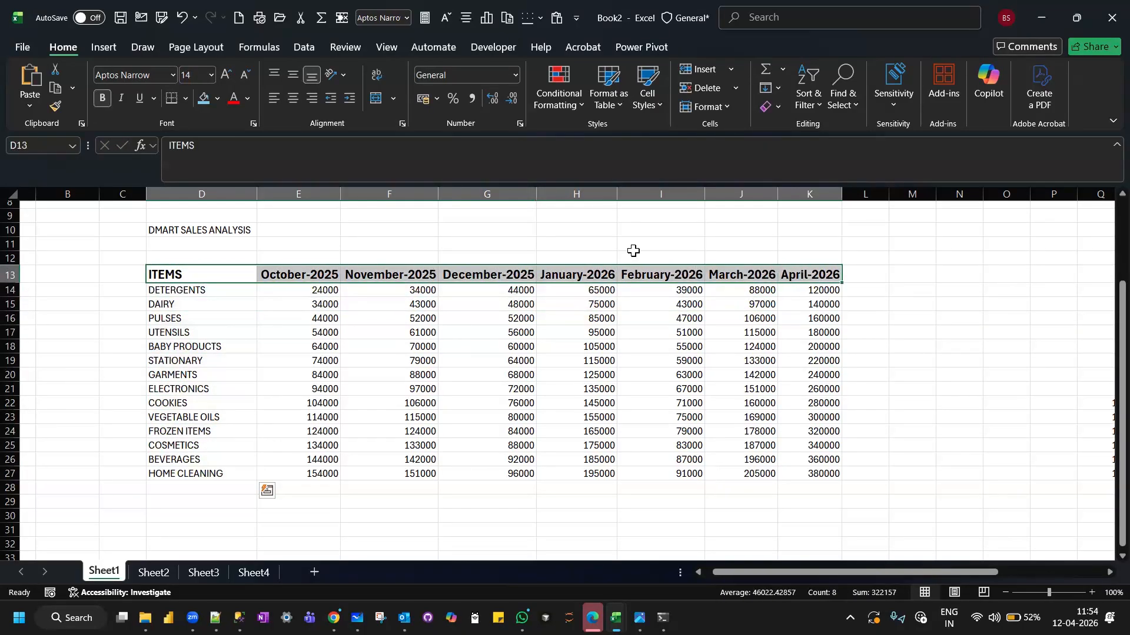
{"action": "left_click", "coordinate": [217, 99]}
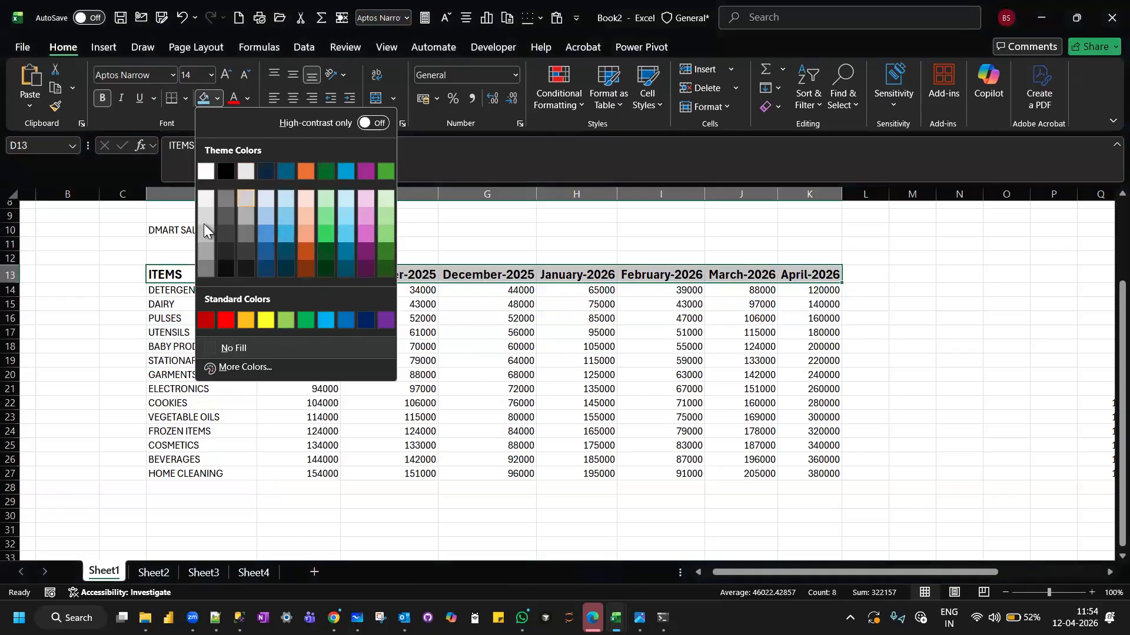
{"action": "left_click", "coordinate": [209, 238]}
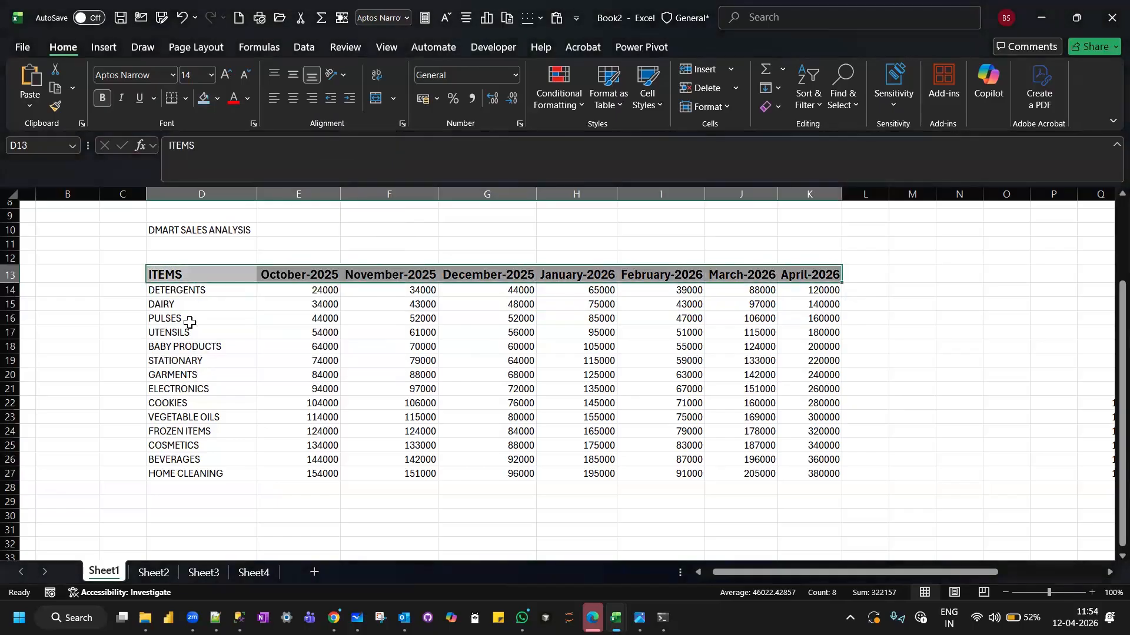
{"action": "left_click", "coordinate": [185, 377]}
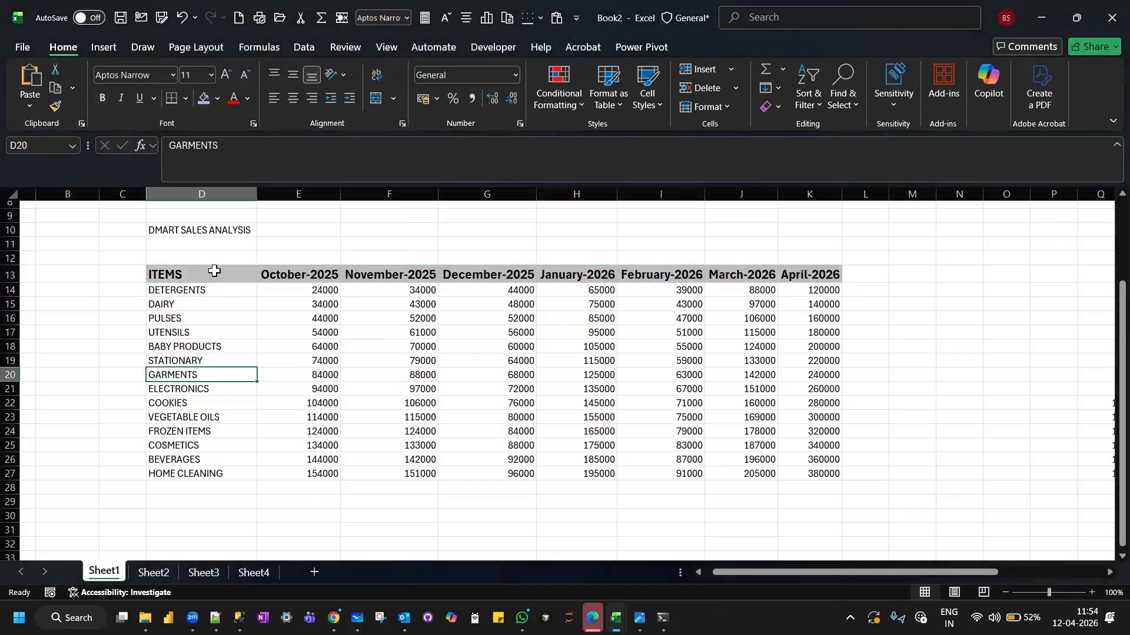
{"action": "left_click", "coordinate": [214, 320]}
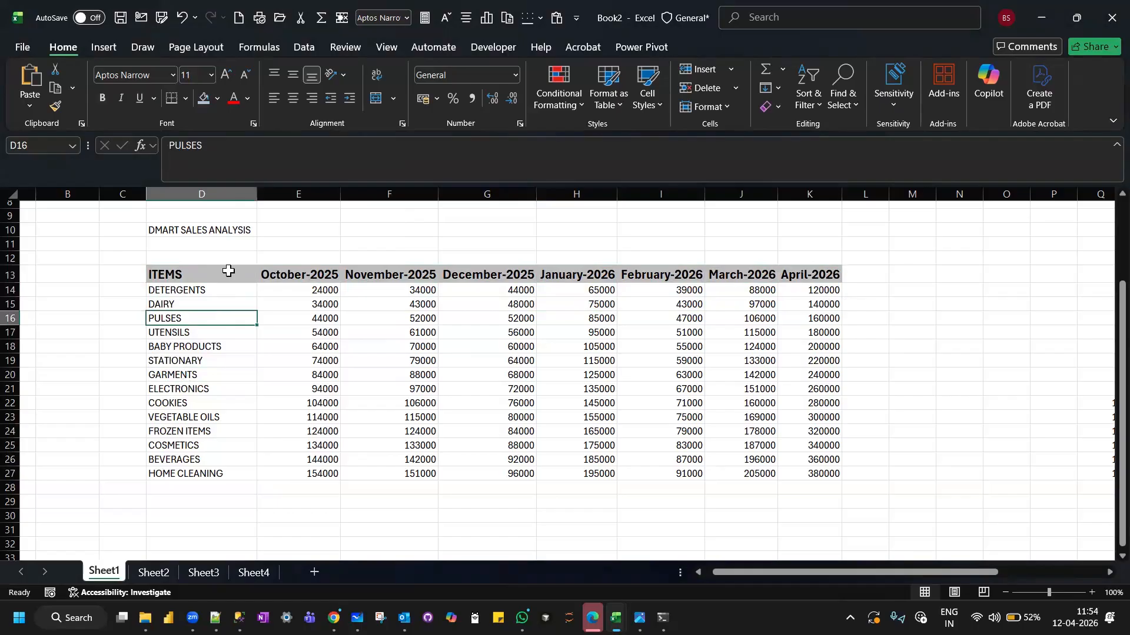
Copy the ITEMS header's formatting onto the item names in D14:D27 with Format Painter.
{"action": "left_click", "coordinate": [228, 270]}
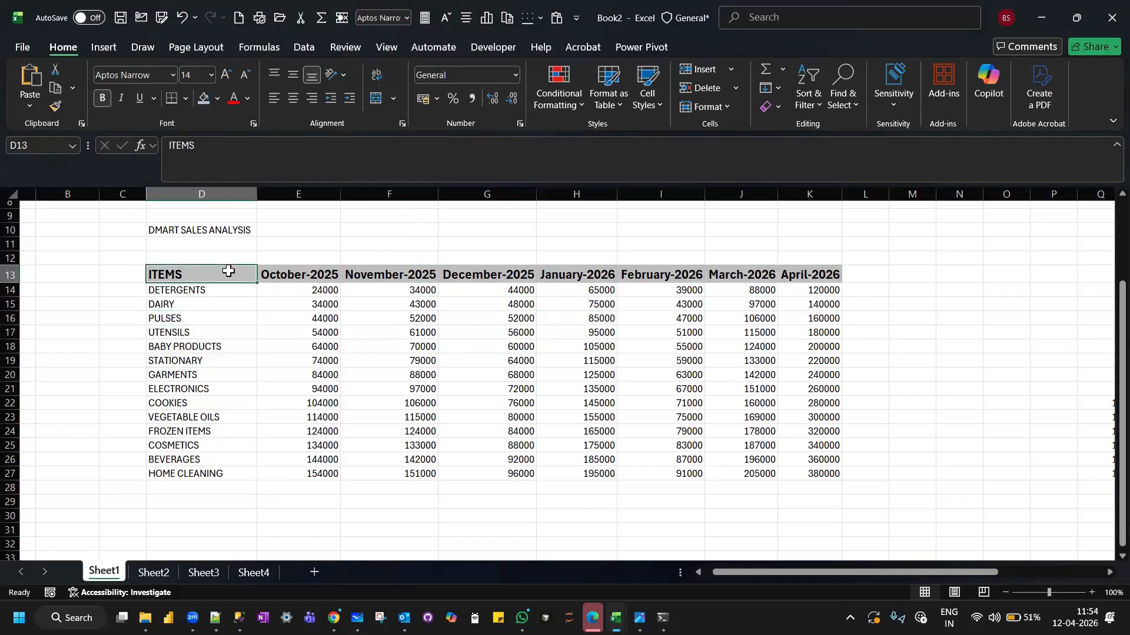
{"action": "left_click", "coordinate": [57, 107]}
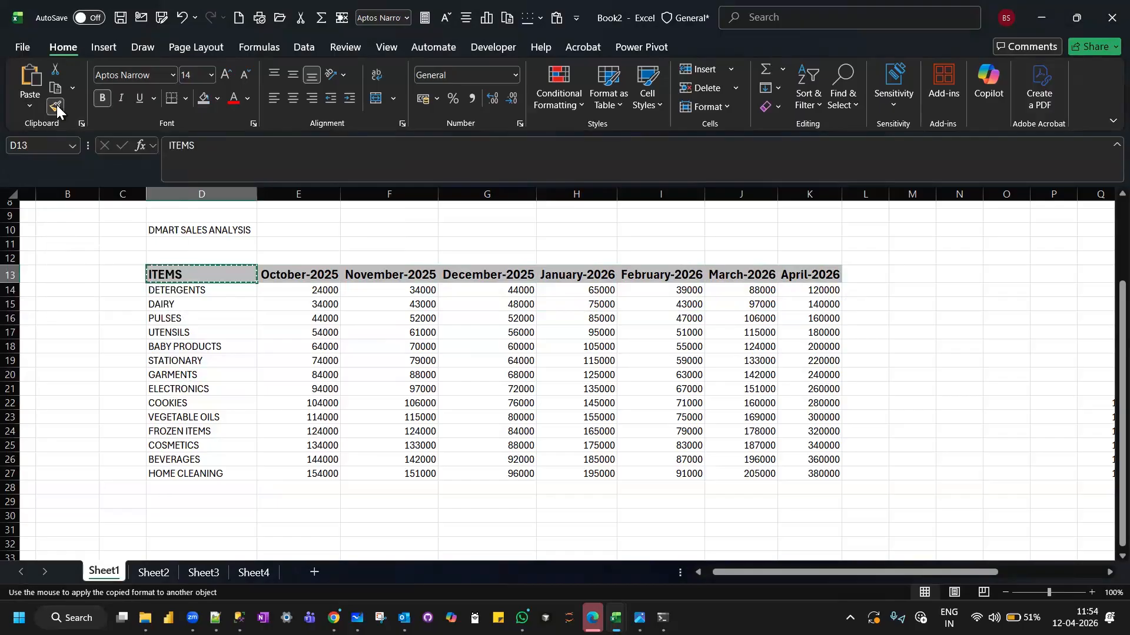
{"action": "mouse_move", "coordinate": [204, 291]}
{"action": "left_mouse_down"}
{"action": "mouse_move", "coordinate": [211, 331]}
{"action": "mouse_move", "coordinate": [196, 447]}
{"action": "mouse_move", "coordinate": [216, 473]}
{"action": "left_mouse_up"}
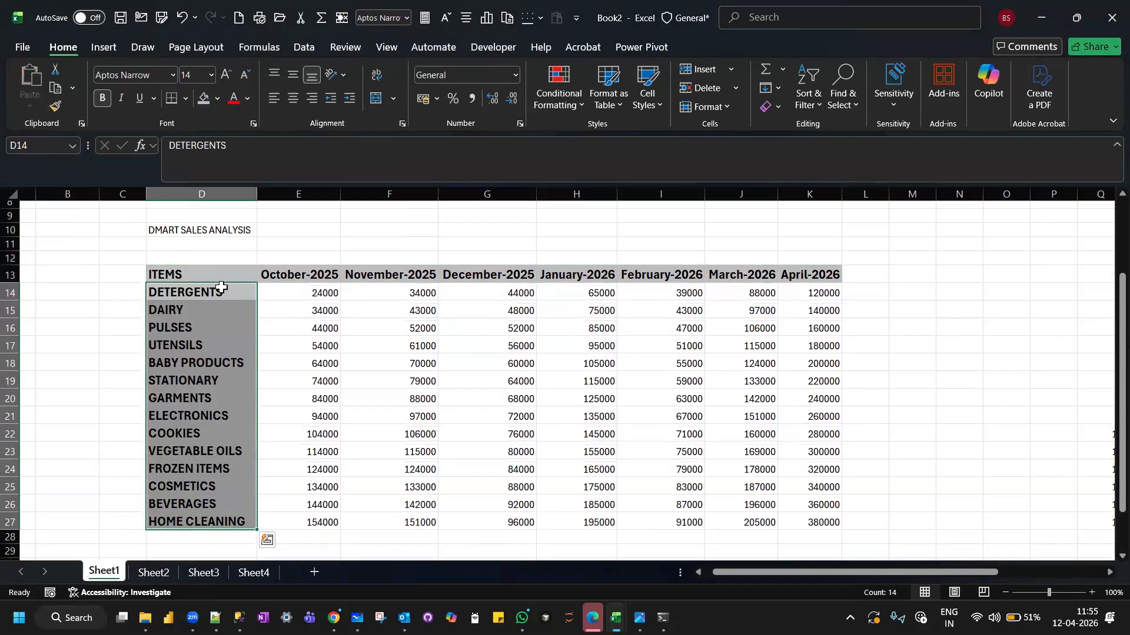
{"action": "left_click", "coordinate": [194, 269]}
{"action": "scroll", "coordinate": [212, 334], "scroll_direction": "down", "scroll_amount": 1}
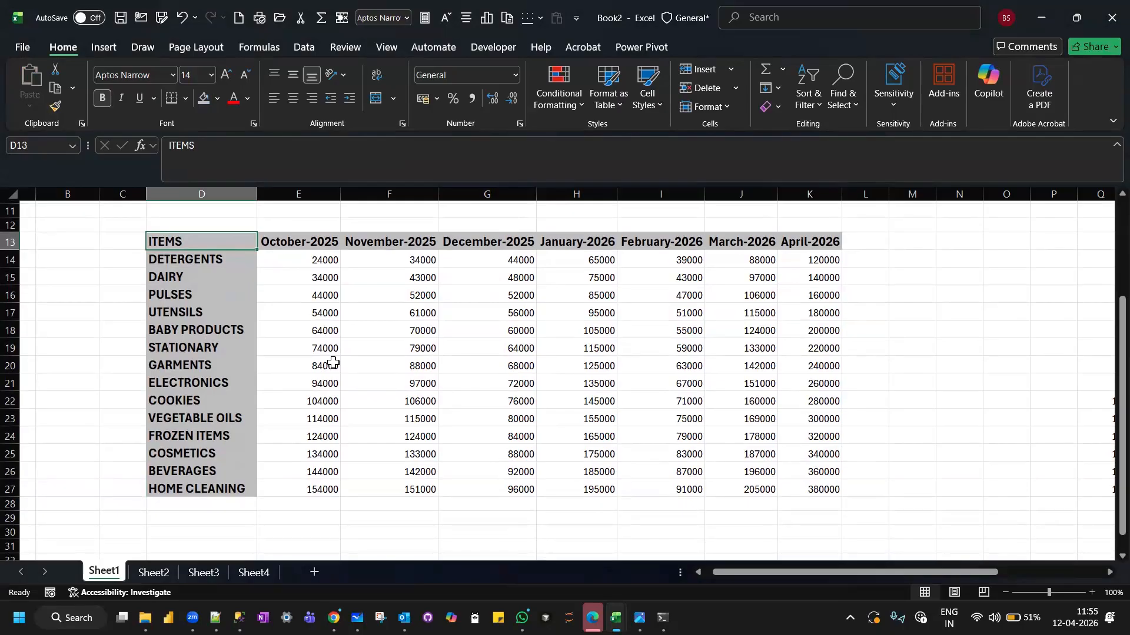
{"action": "left_click", "coordinate": [244, 333]}
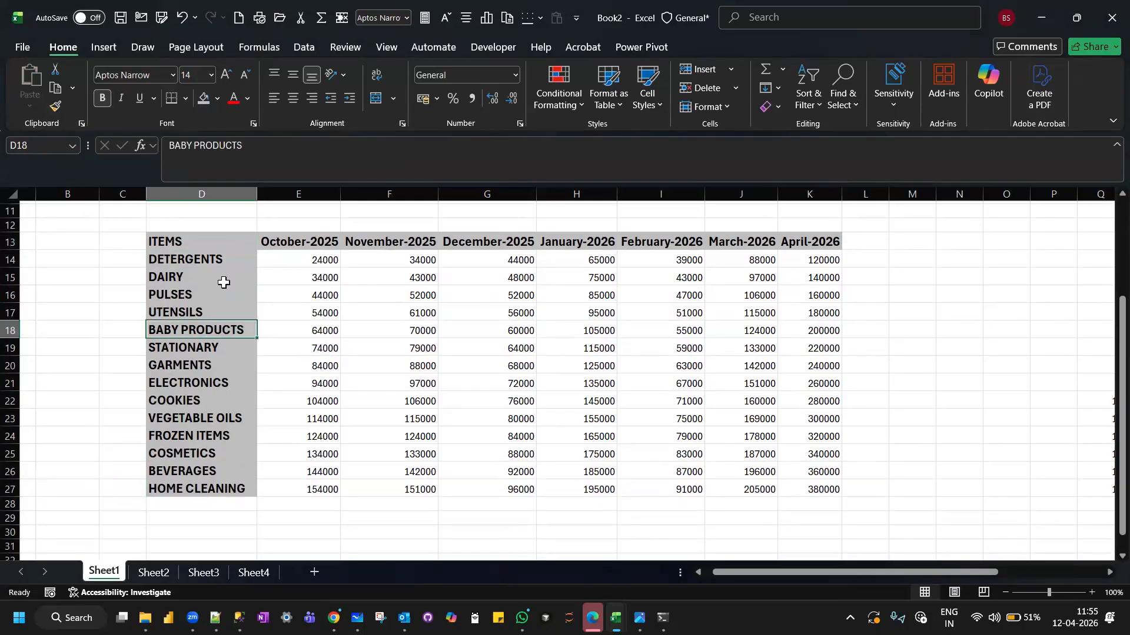
Change the font color of the ITEMS column D13:D27 to a dark grey shade of black.
{"action": "left_click_drag", "start_coordinate": [189, 240], "coordinate": [178, 488]}
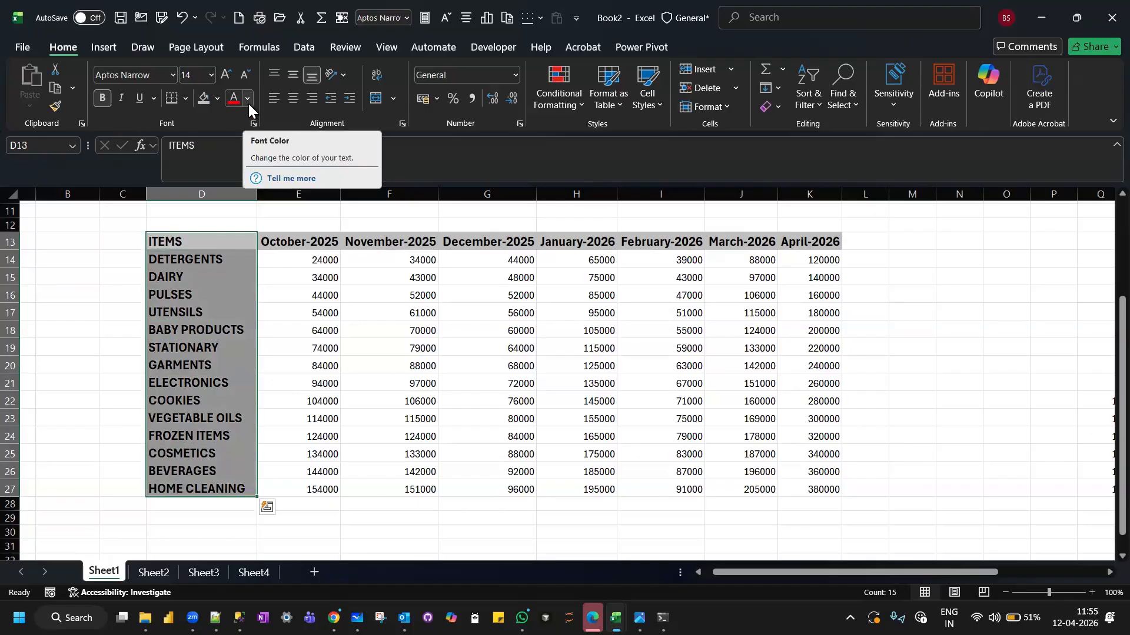
{"action": "left_click", "coordinate": [249, 103]}
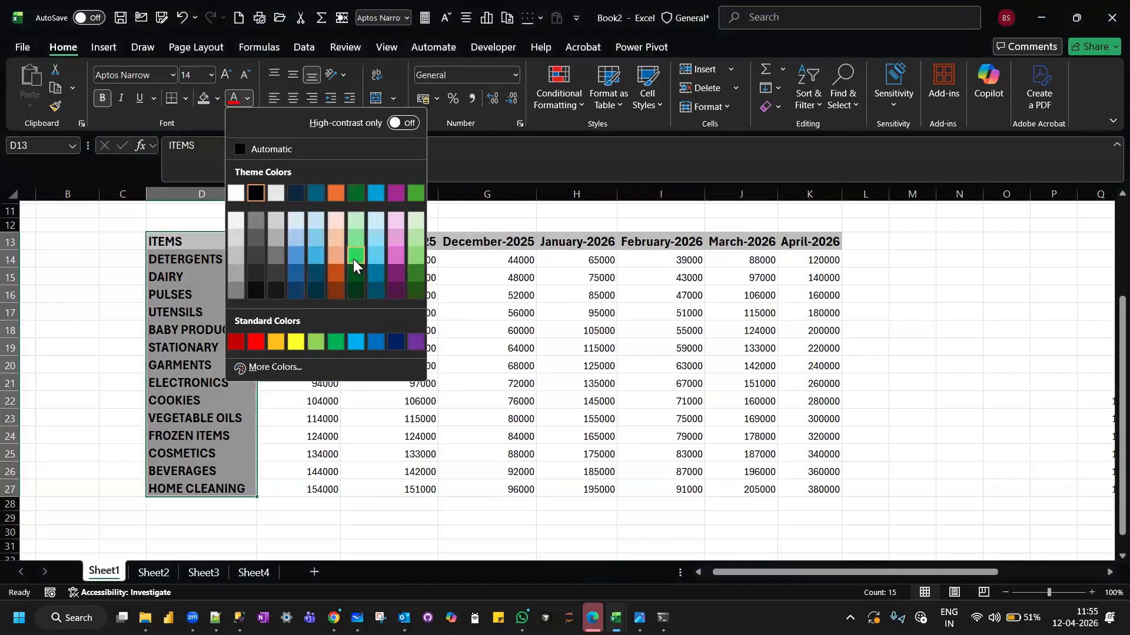
{"action": "left_click", "coordinate": [255, 259]}
{"action": "left_click", "coordinate": [215, 288]}
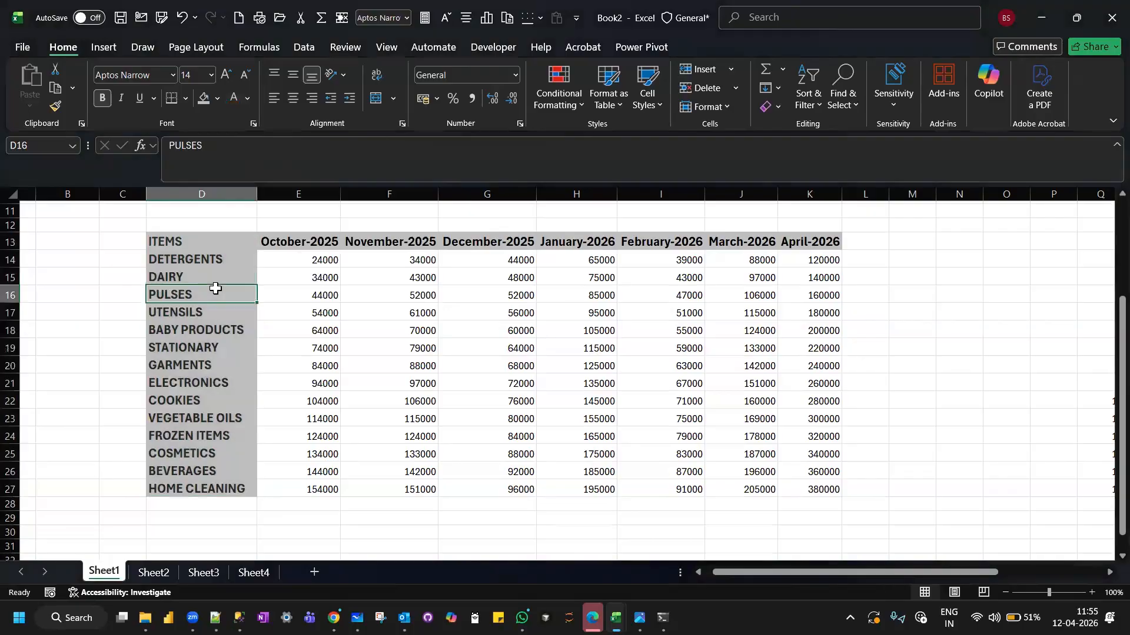
Apply the Currency format to the sales amounts in E14:K27 and review the other accounting currencies offered.
{"action": "left_click", "coordinate": [331, 294]}
{"action": "left_click_drag", "start_coordinate": [581, 434], "coordinate": [796, 489]}
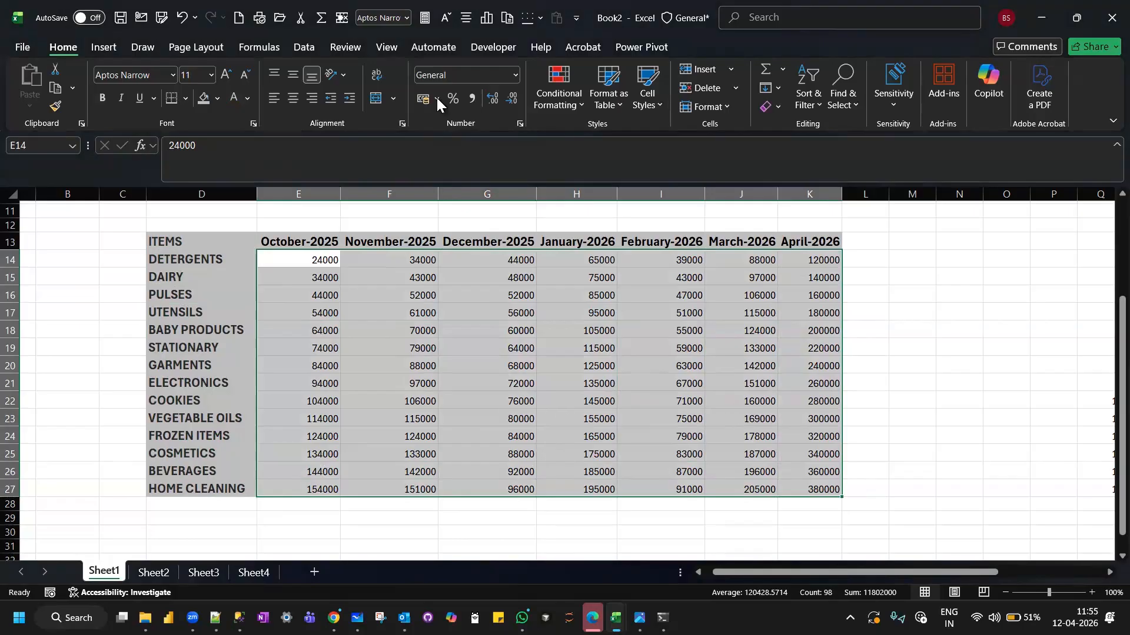
{"action": "left_click", "coordinate": [518, 74]}
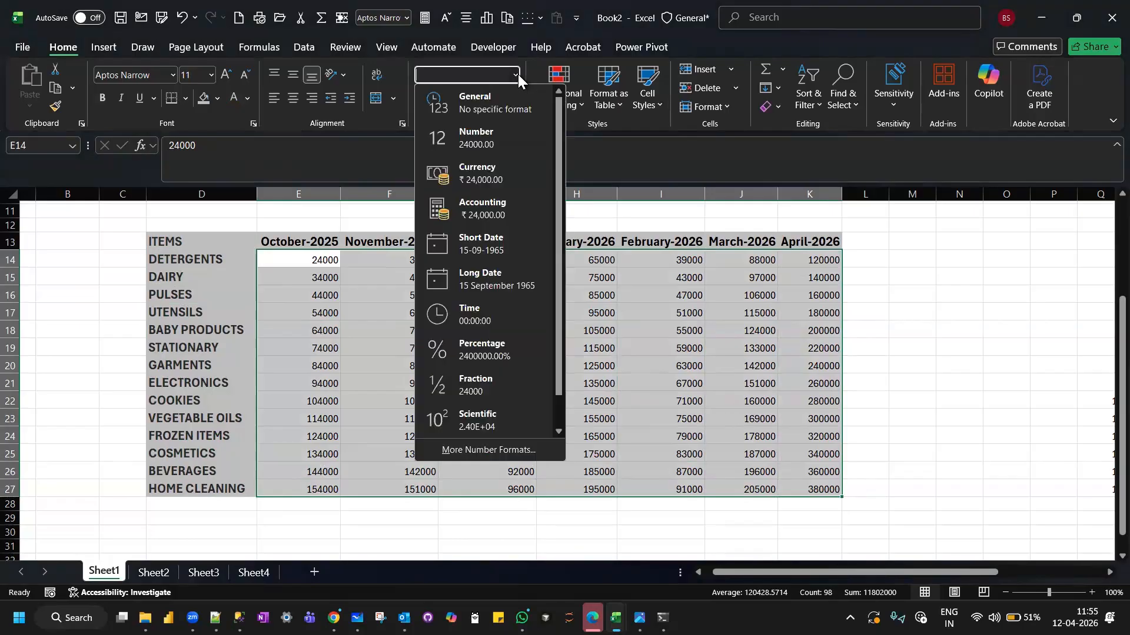
{"action": "left_click", "coordinate": [487, 179]}
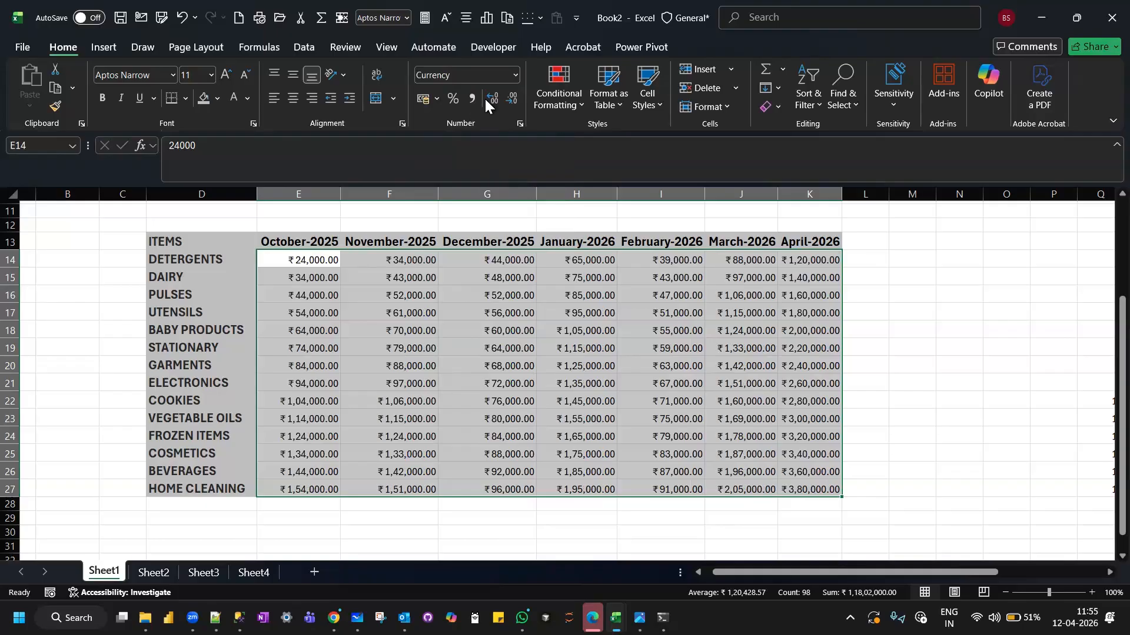
{"action": "left_click", "coordinate": [439, 100]}
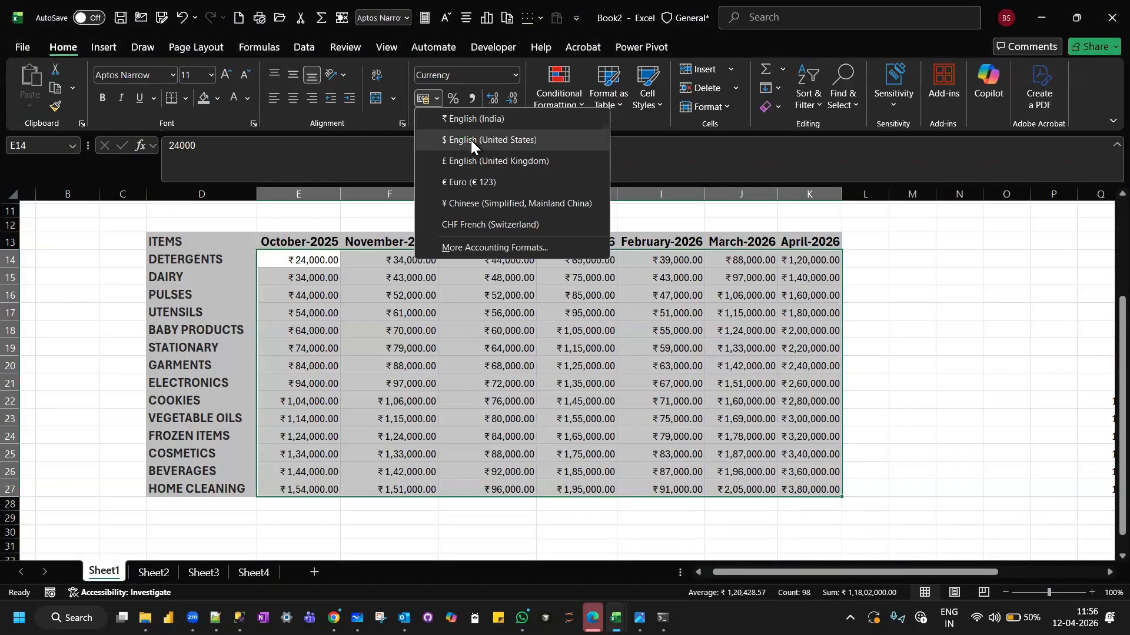
{"action": "left_click", "coordinate": [391, 297]}
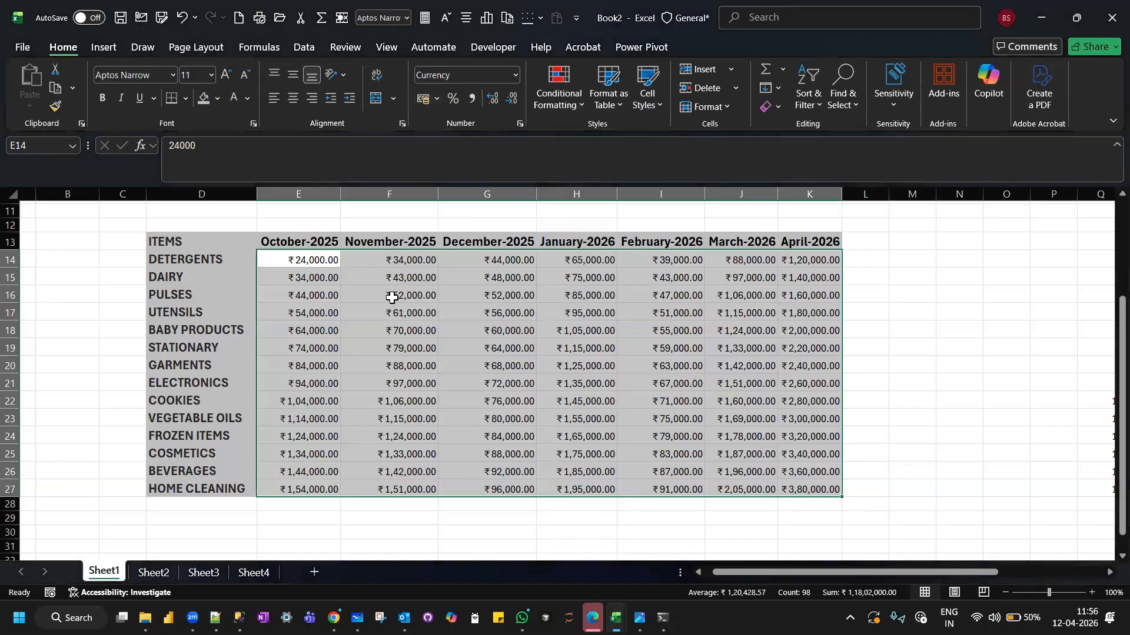
{"action": "left_click", "coordinate": [392, 297]}
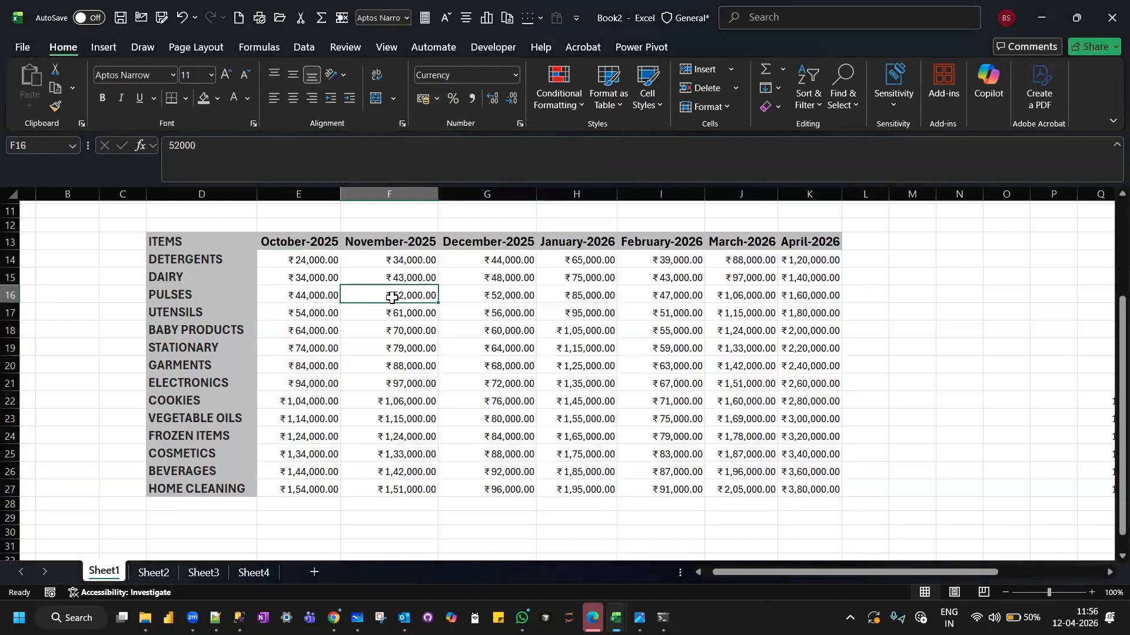
Fill the sales amounts in E14:K27 with the lightest green theme color.
{"action": "left_click_drag", "start_coordinate": [273, 258], "coordinate": [816, 487]}
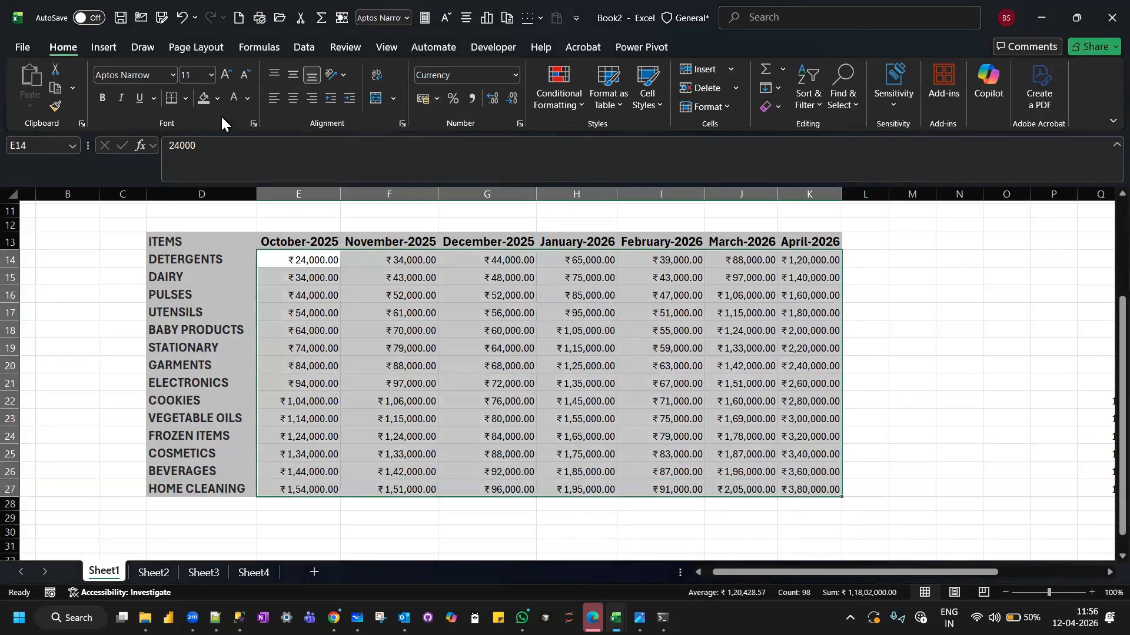
{"action": "left_click", "coordinate": [219, 93]}
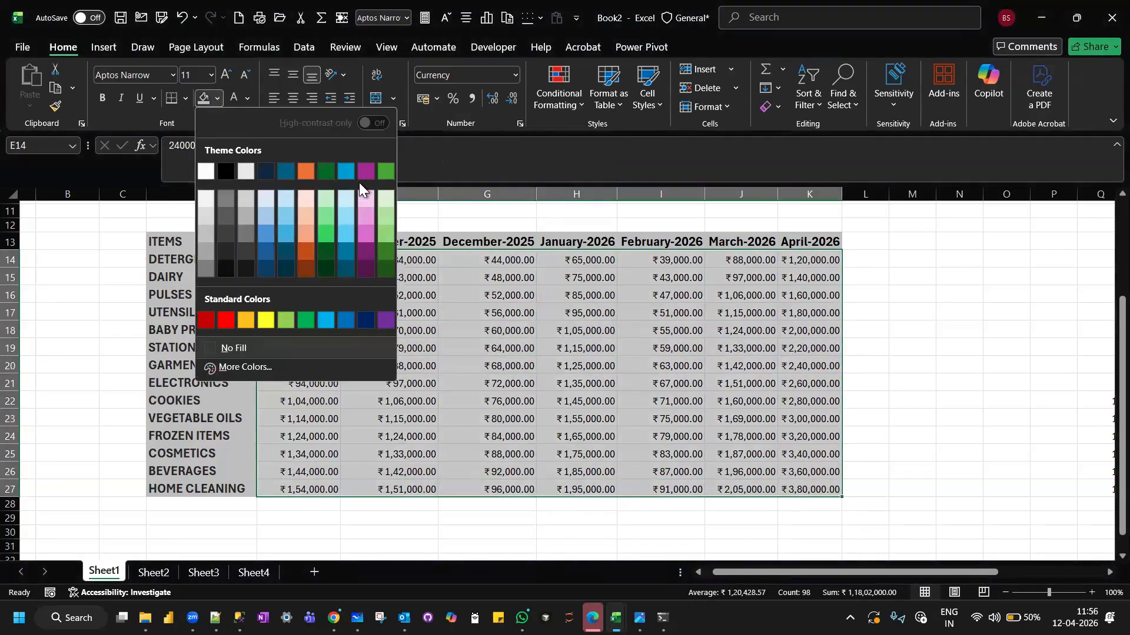
{"action": "left_click", "coordinate": [393, 198]}
{"action": "left_click", "coordinate": [457, 305]}
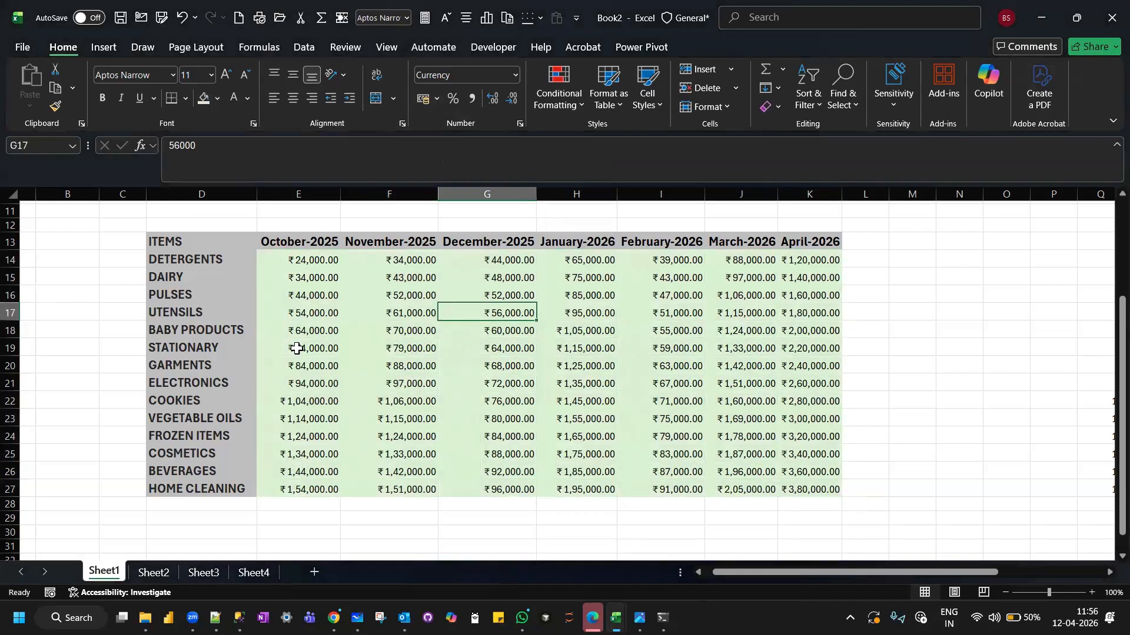
Apply All Borders to the whole sales table D13:K27.
{"action": "left_click_drag", "start_coordinate": [167, 241], "coordinate": [815, 489]}
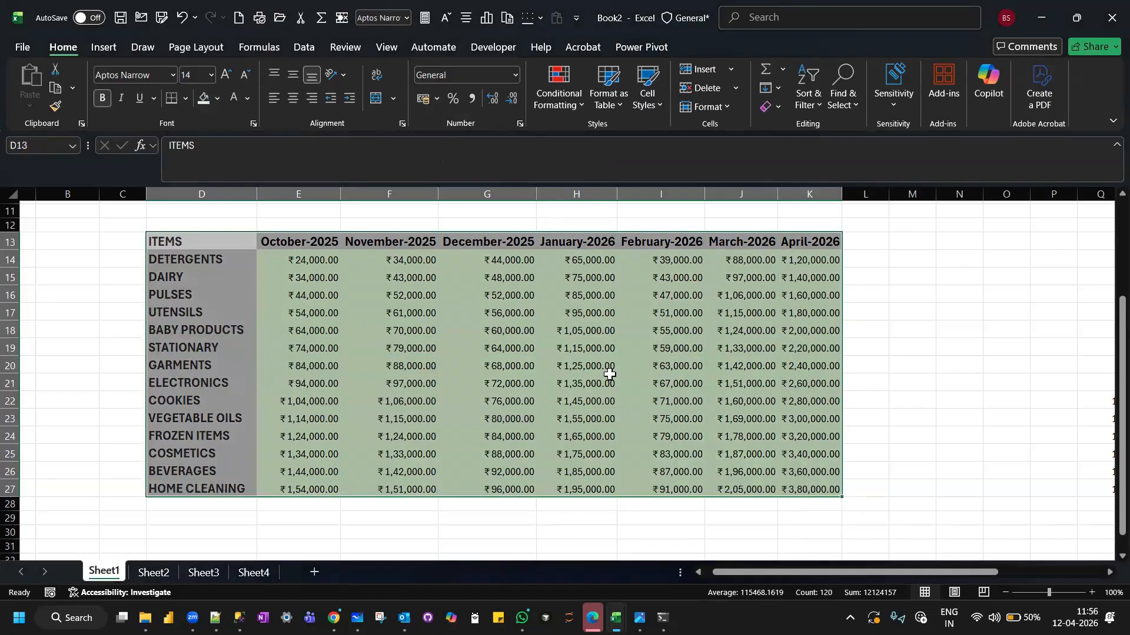
{"action": "left_click", "coordinate": [187, 98]}
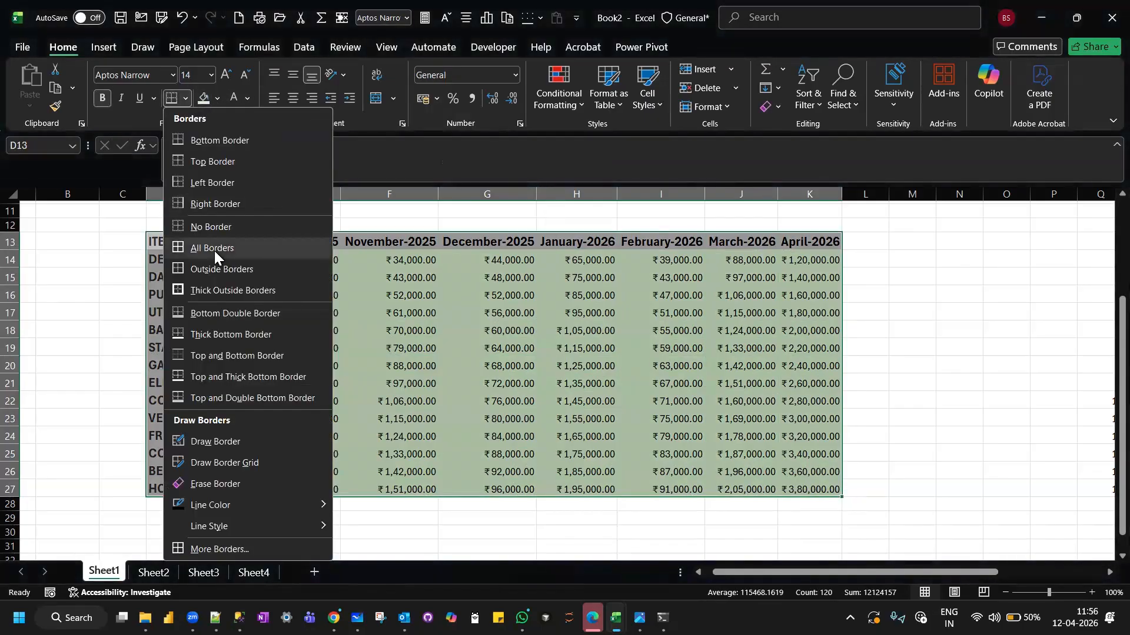
{"action": "left_click", "coordinate": [214, 249]}
{"action": "left_click", "coordinate": [926, 271]}
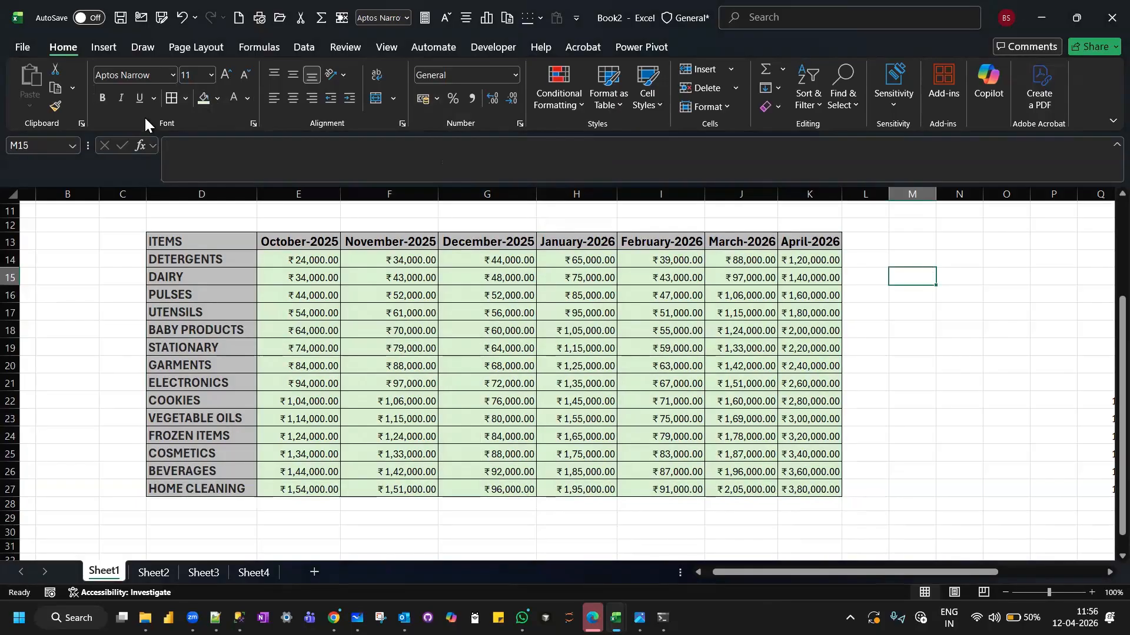
Make the DMART SALES ANALYSIS title in D10 bold and set its font size to 16.
{"action": "scroll", "coordinate": [287, 343], "scroll_direction": "up", "scroll_amount": 1}
{"action": "scroll", "coordinate": [287, 342], "scroll_direction": "up", "scroll_amount": 3}
{"action": "scroll", "coordinate": [287, 343], "scroll_direction": "right", "scroll_amount": 1}
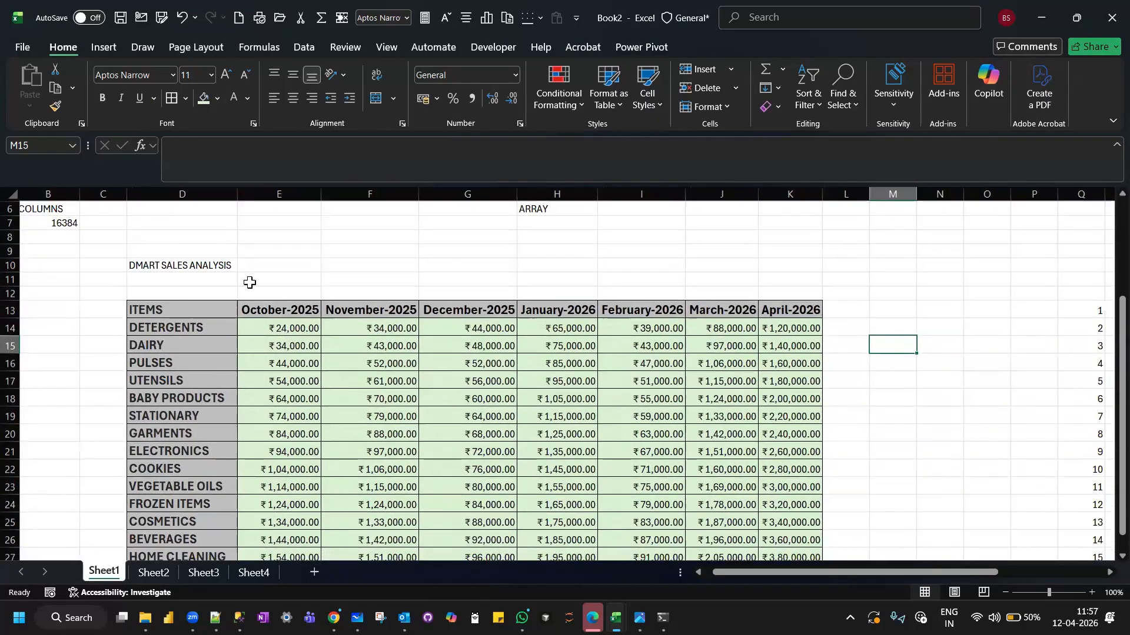
{"action": "scroll", "coordinate": [247, 282], "scroll_direction": "down", "scroll_amount": 2}
{"action": "scroll", "coordinate": [247, 282], "scroll_direction": "left", "scroll_amount": 1}
{"action": "left_click", "coordinate": [182, 231]}
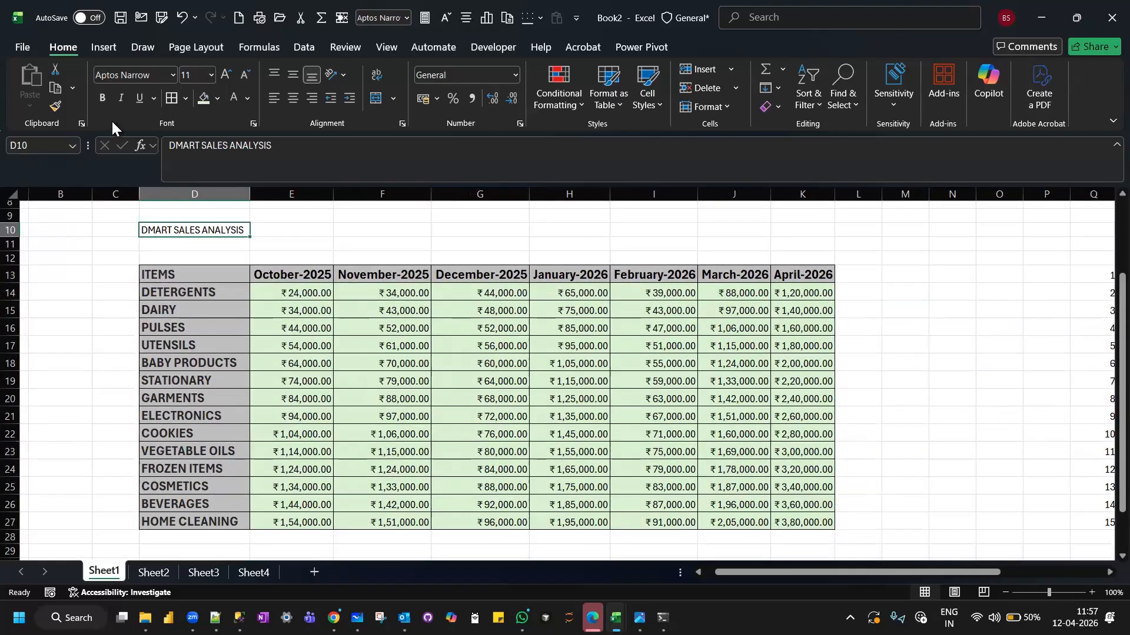
{"action": "left_click", "coordinate": [101, 98]}
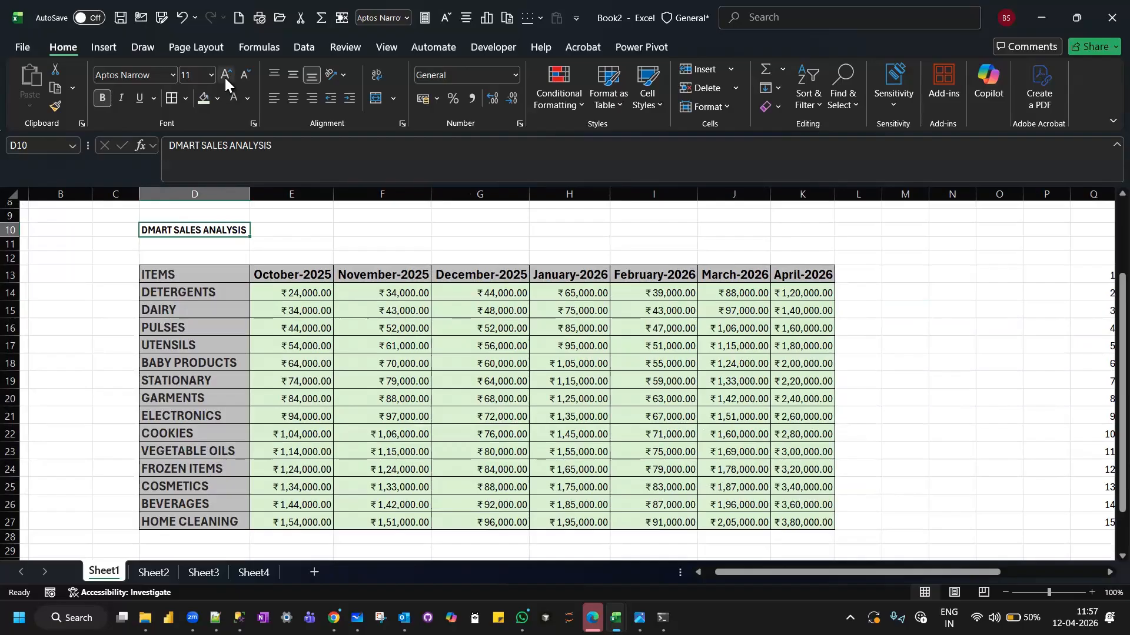
{"action": "left_click", "coordinate": [224, 78]}
{"action": "left_click", "coordinate": [225, 78]}
{"action": "left_click", "coordinate": [225, 78]}
{"action": "left_click", "coordinate": [225, 78]}
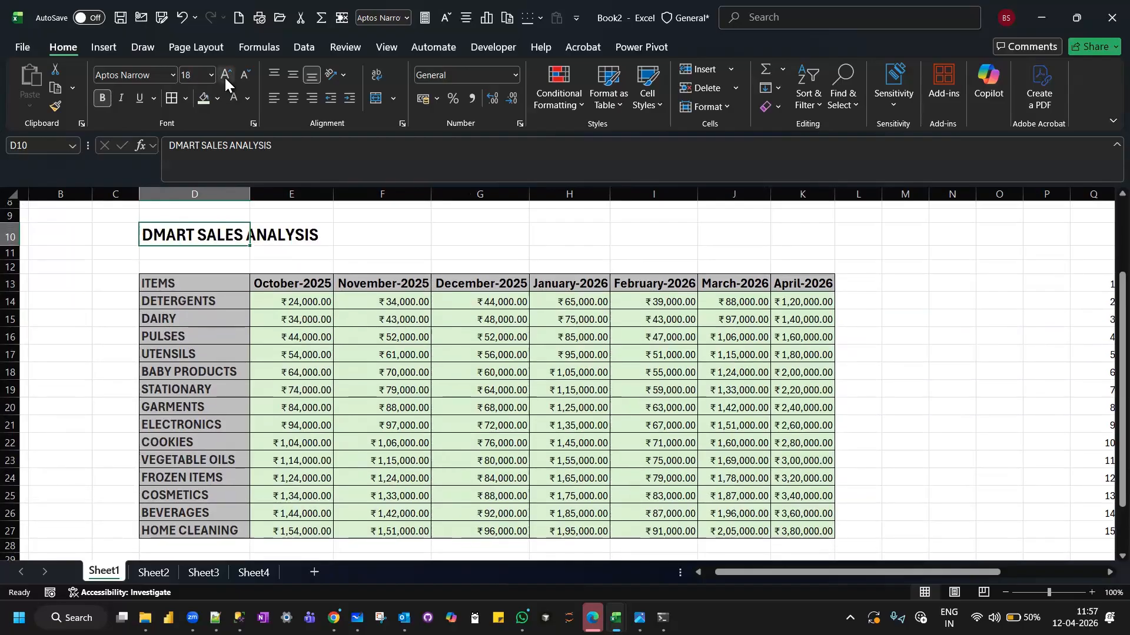
{"action": "left_click", "coordinate": [247, 74]}
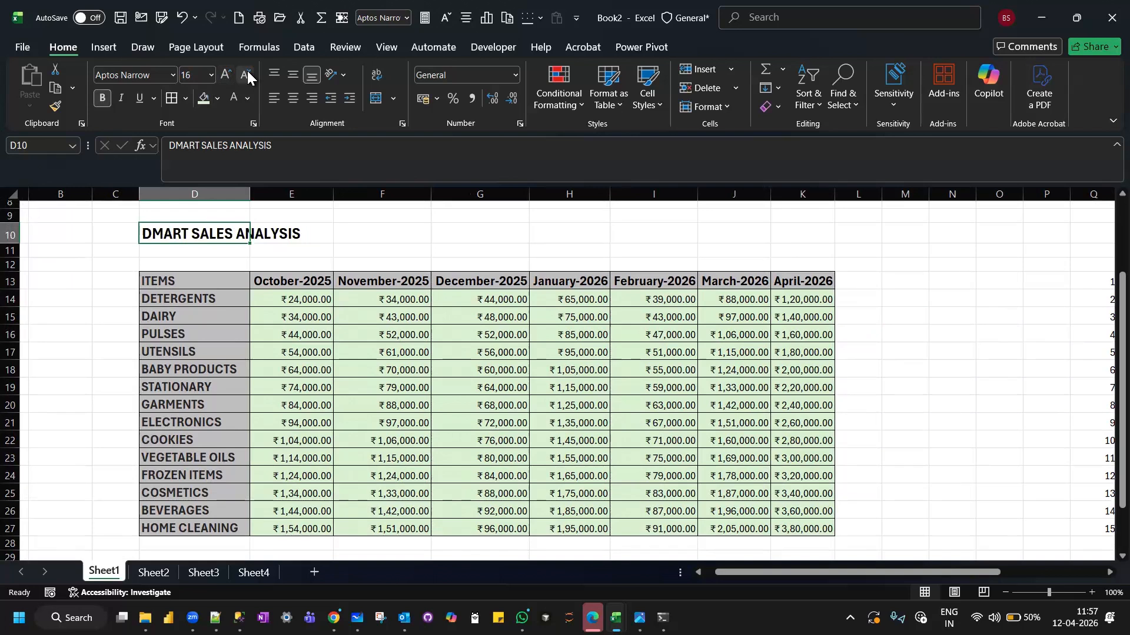
{"action": "left_click", "coordinate": [369, 241]}
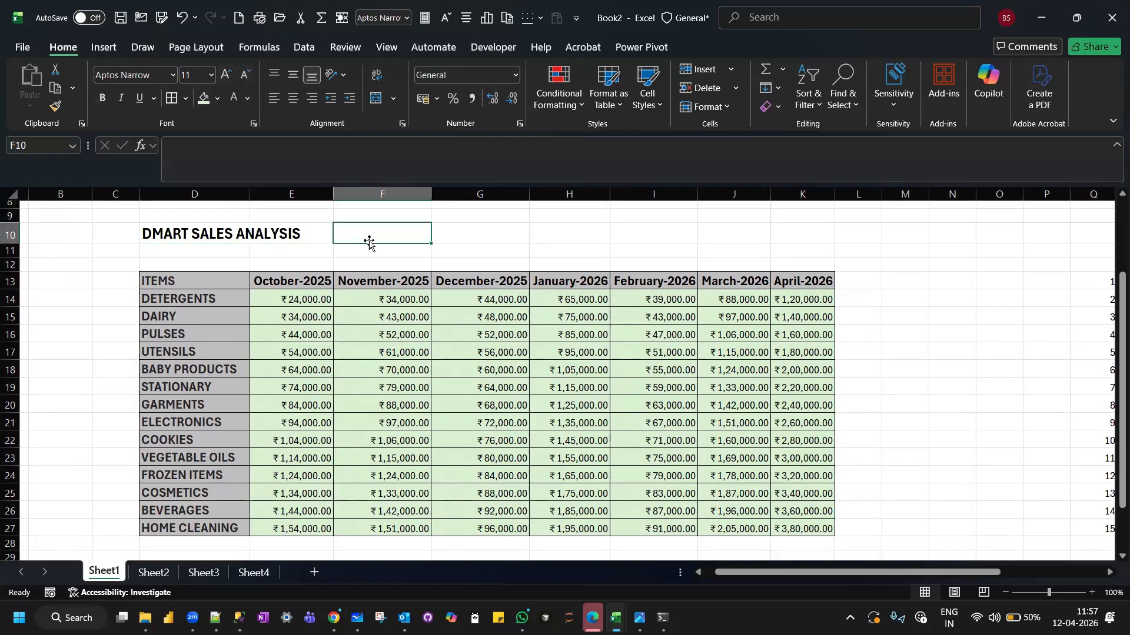
{"action": "left_click", "coordinate": [299, 256]}
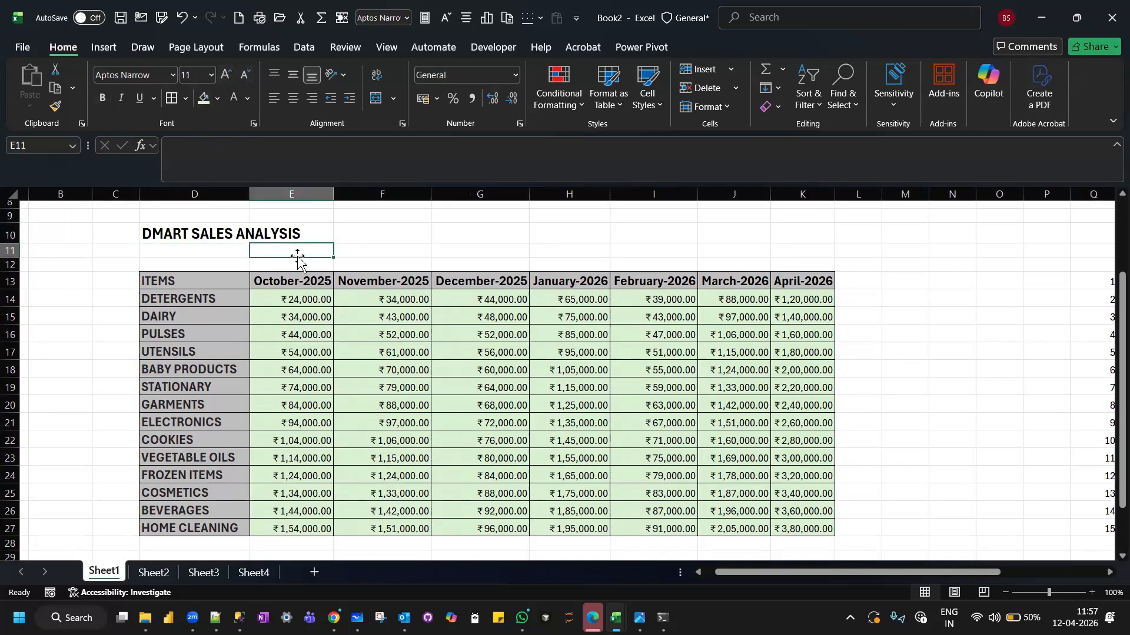
Merge the title row D10:K10 using Merge Across.
{"action": "left_click", "coordinate": [364, 231]}
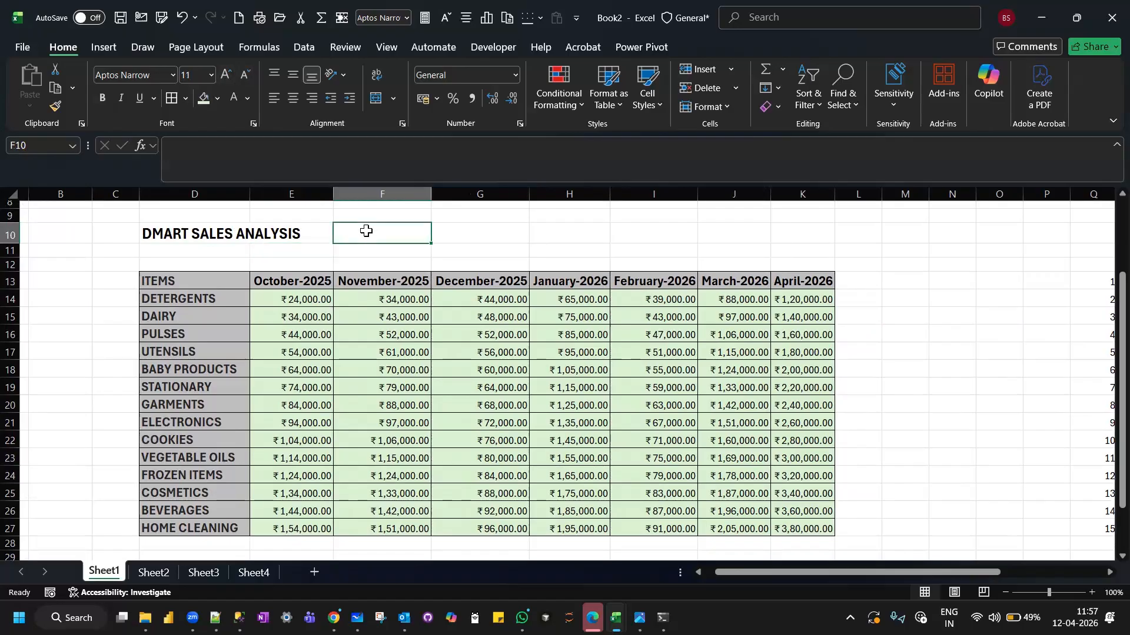
{"action": "left_click", "coordinate": [148, 235]}
{"action": "left_click_drag", "start_coordinate": [543, 316], "coordinate": [807, 235]}
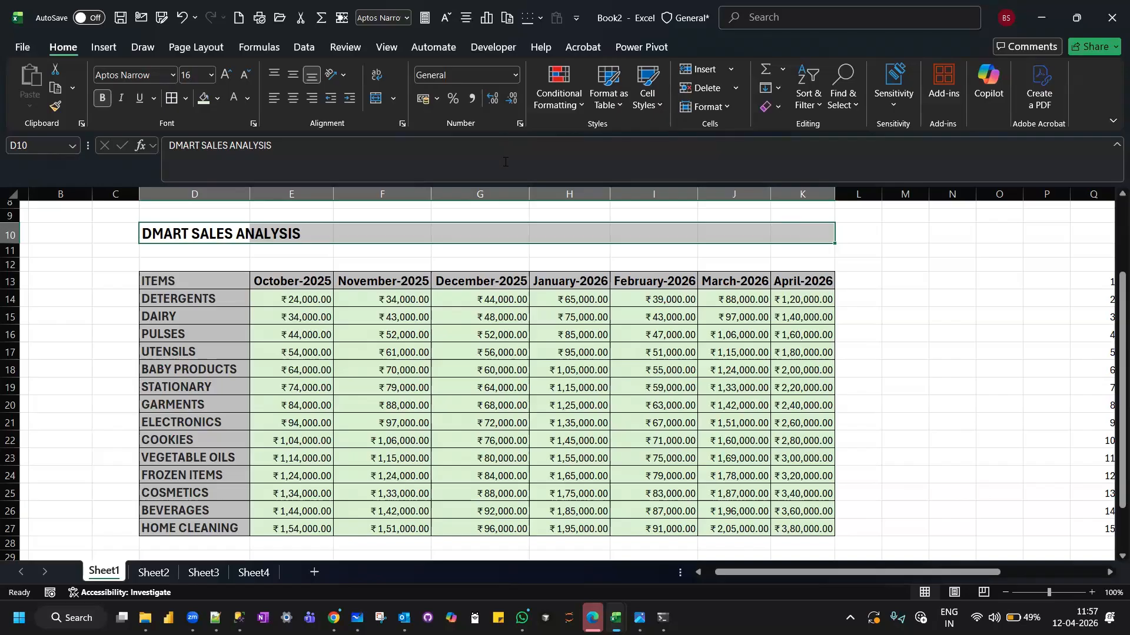
{"action": "left_click", "coordinate": [394, 97]}
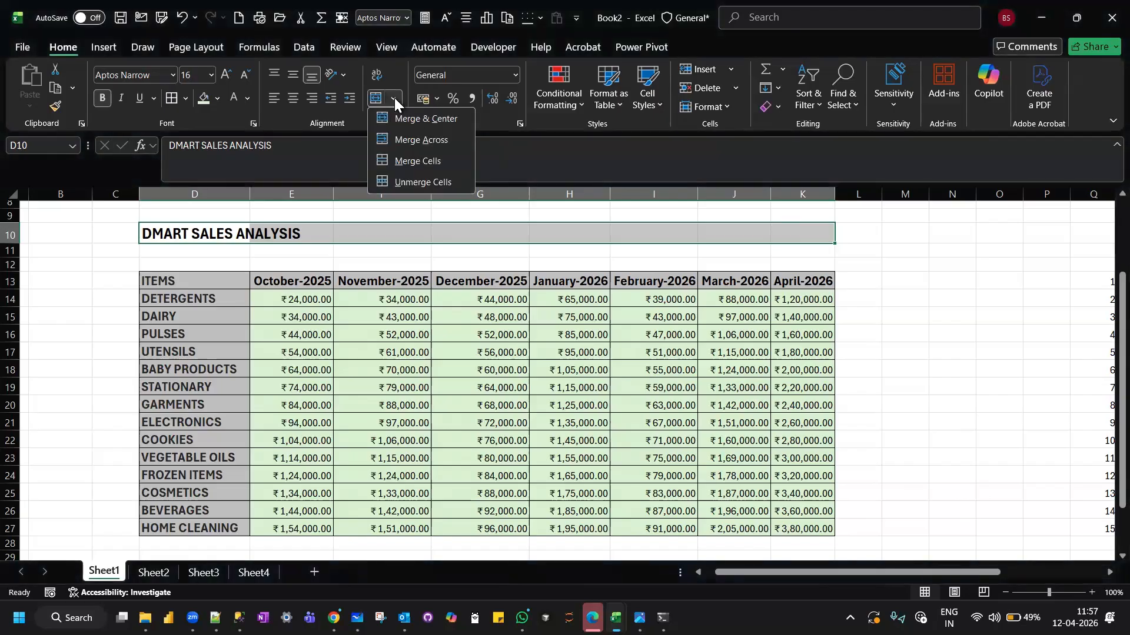
{"action": "left_click", "coordinate": [397, 142]}
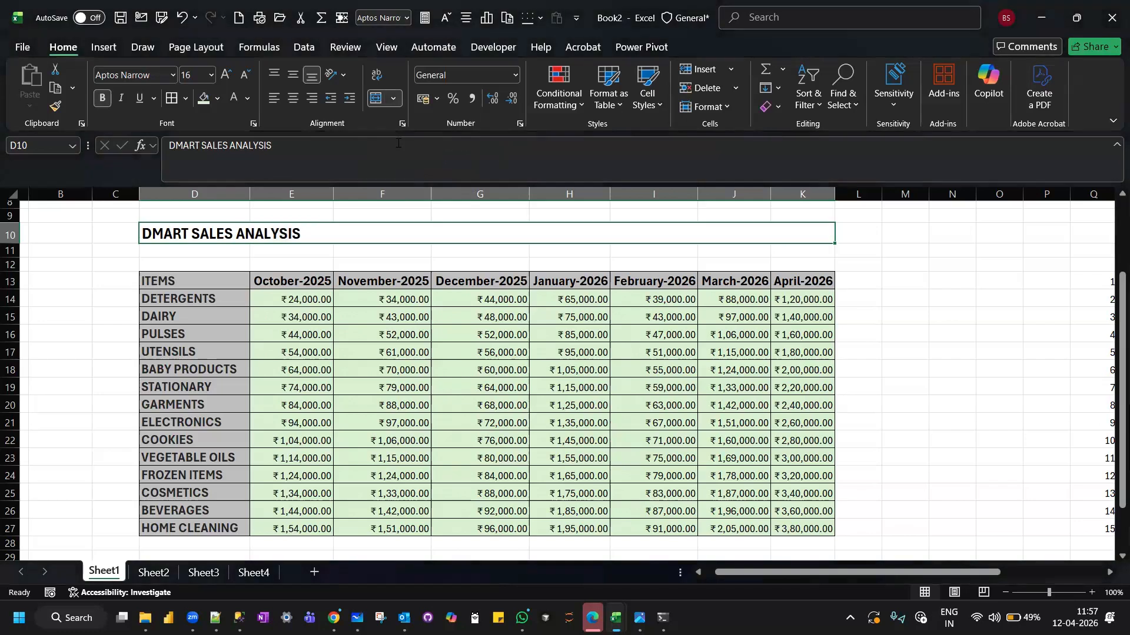
{"action": "left_click", "coordinate": [353, 261]}
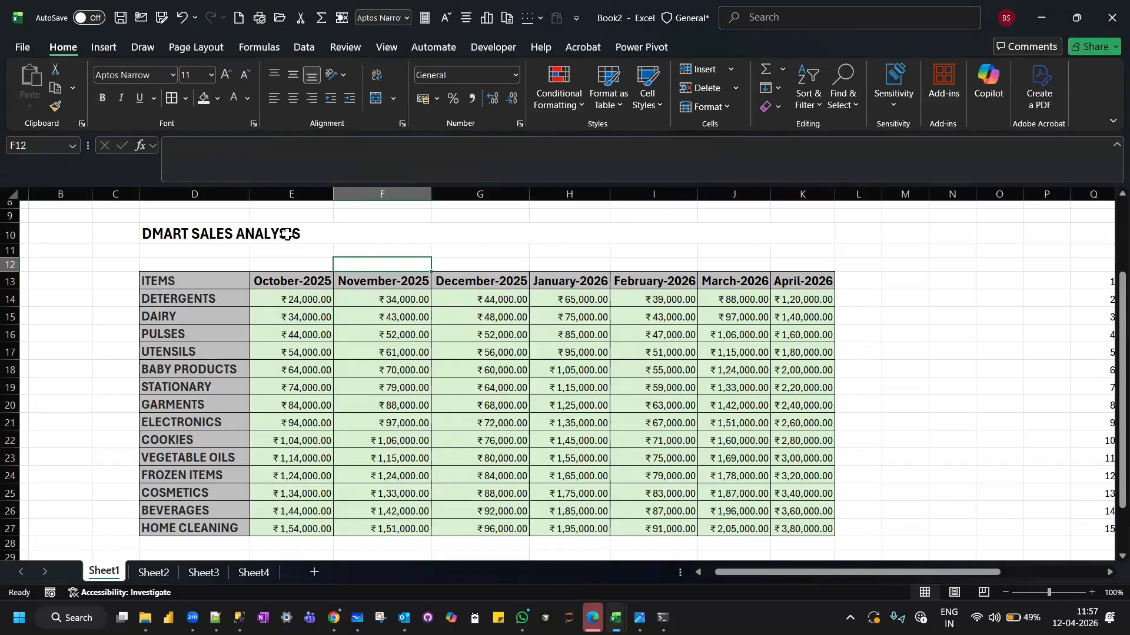
Fill the DMART SALES ANALYSIS title row with the orange theme color.
{"action": "left_click", "coordinate": [169, 233]}
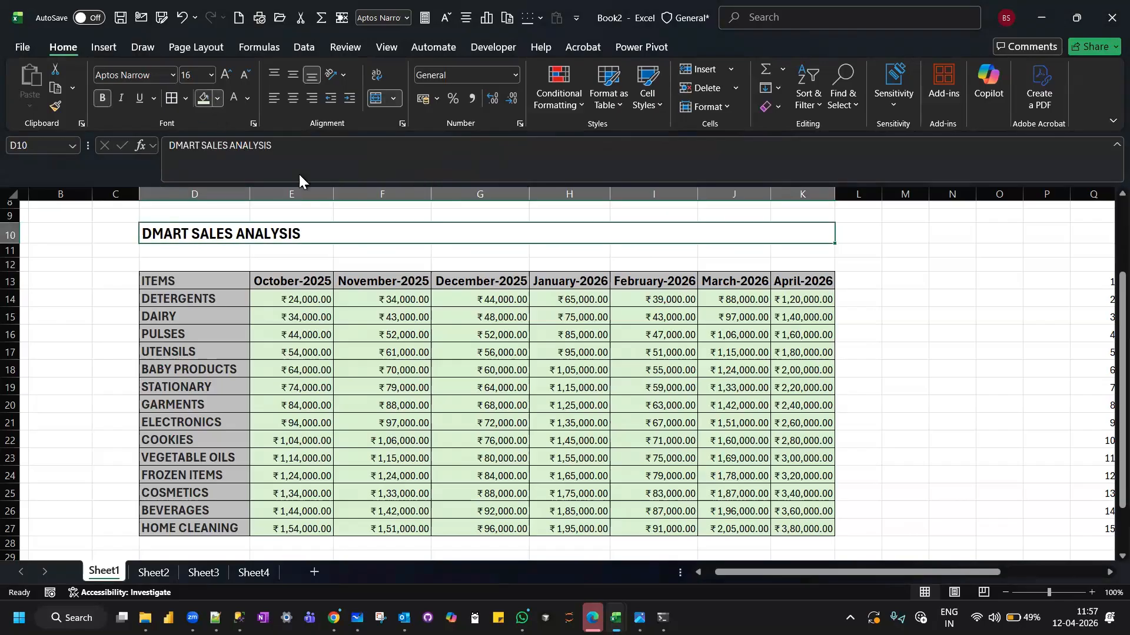
{"action": "left_click", "coordinate": [217, 98]}
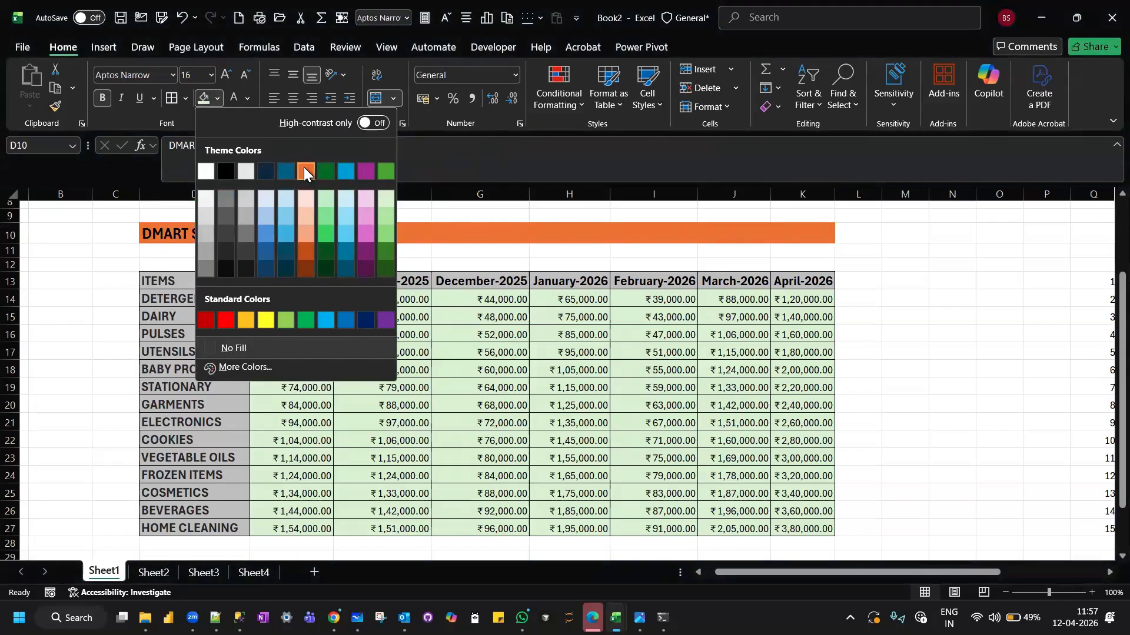
{"action": "left_click", "coordinate": [304, 172]}
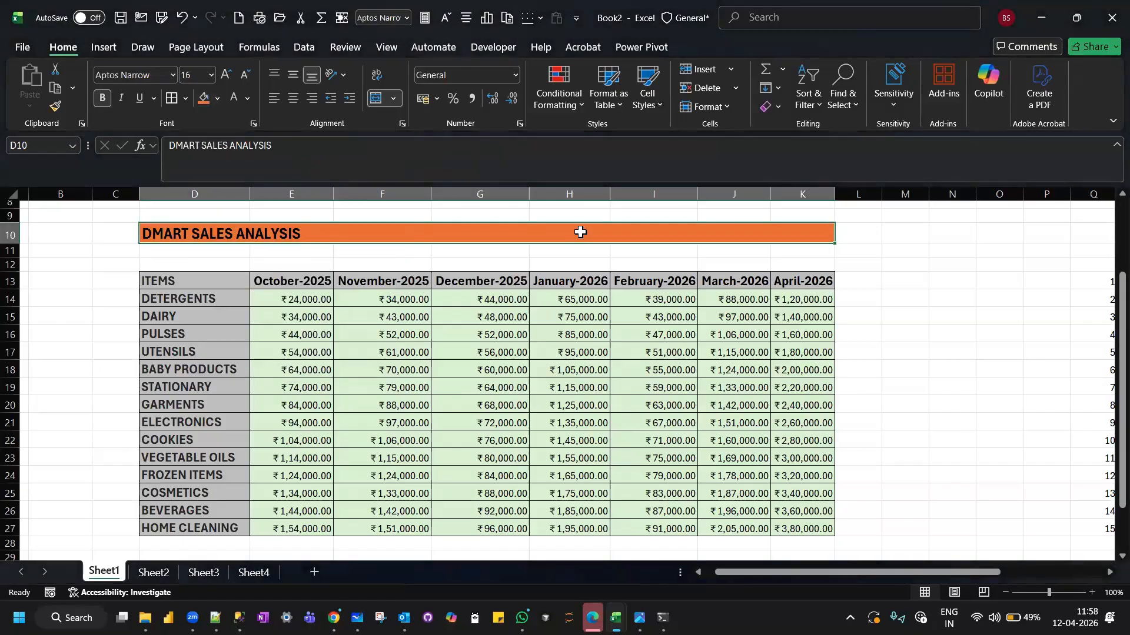
Unmerge the title cells D10:K10.
{"action": "left_click", "coordinate": [395, 98]}
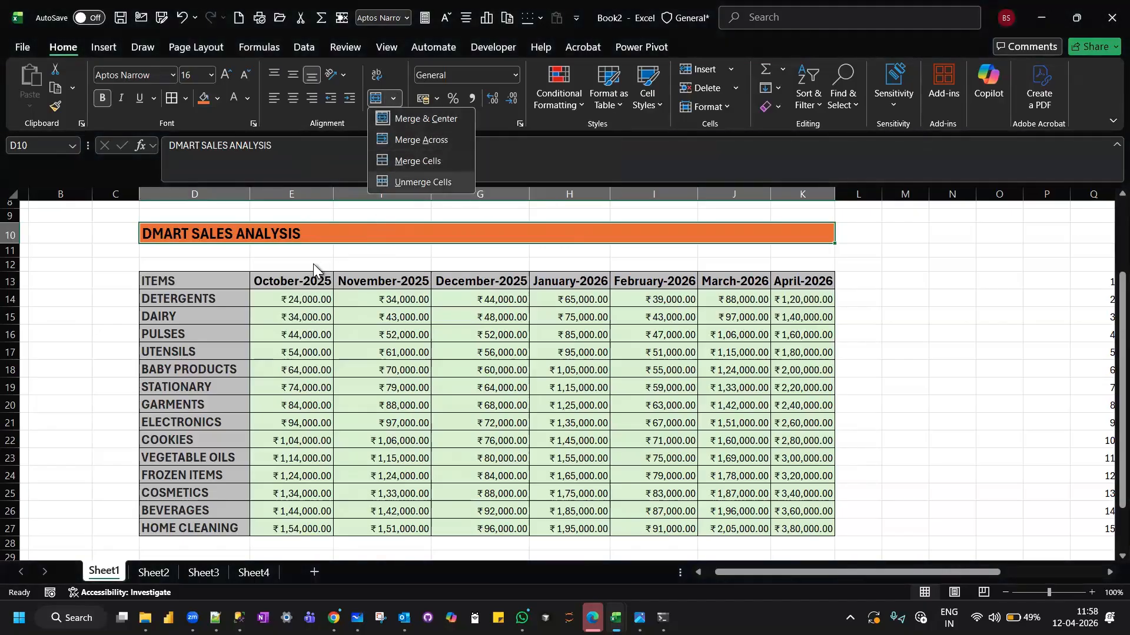
{"action": "left_click", "coordinate": [295, 260]}
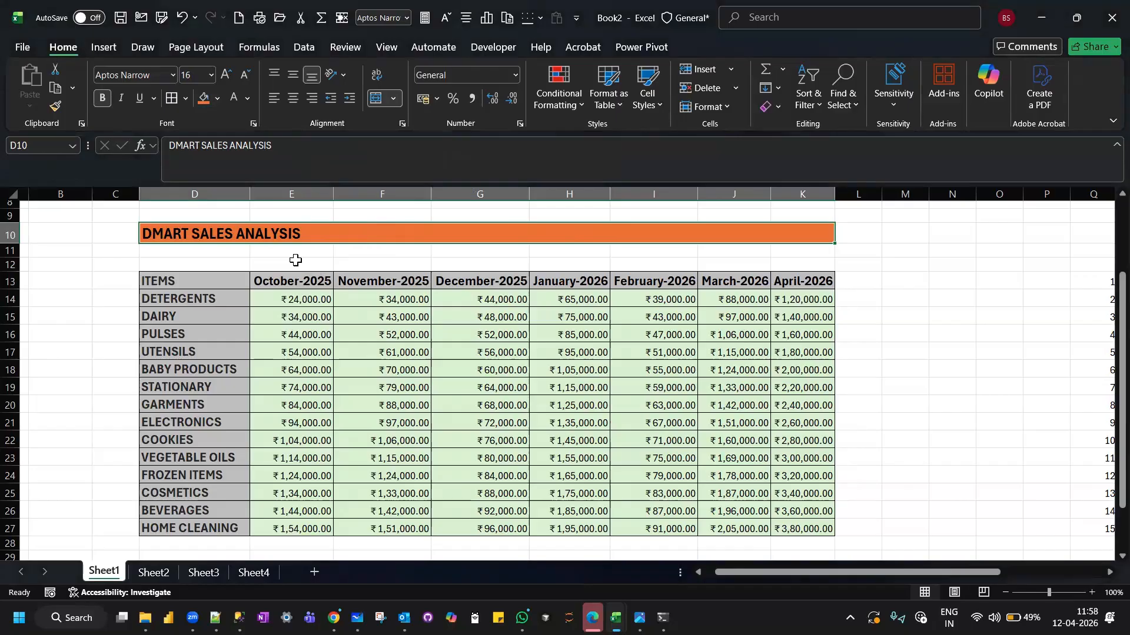
{"action": "left_click", "coordinate": [295, 260]}
{"action": "scroll", "coordinate": [295, 260], "scroll_direction": "up", "scroll_amount": 1}
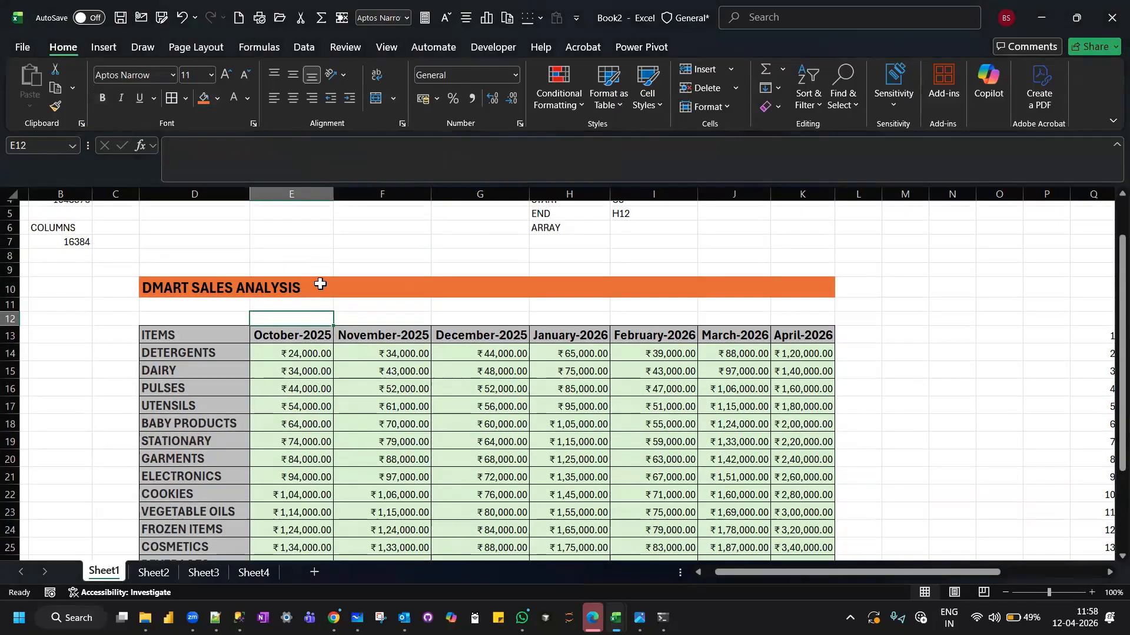
{"action": "scroll", "coordinate": [320, 285], "scroll_direction": "down", "scroll_amount": 1}
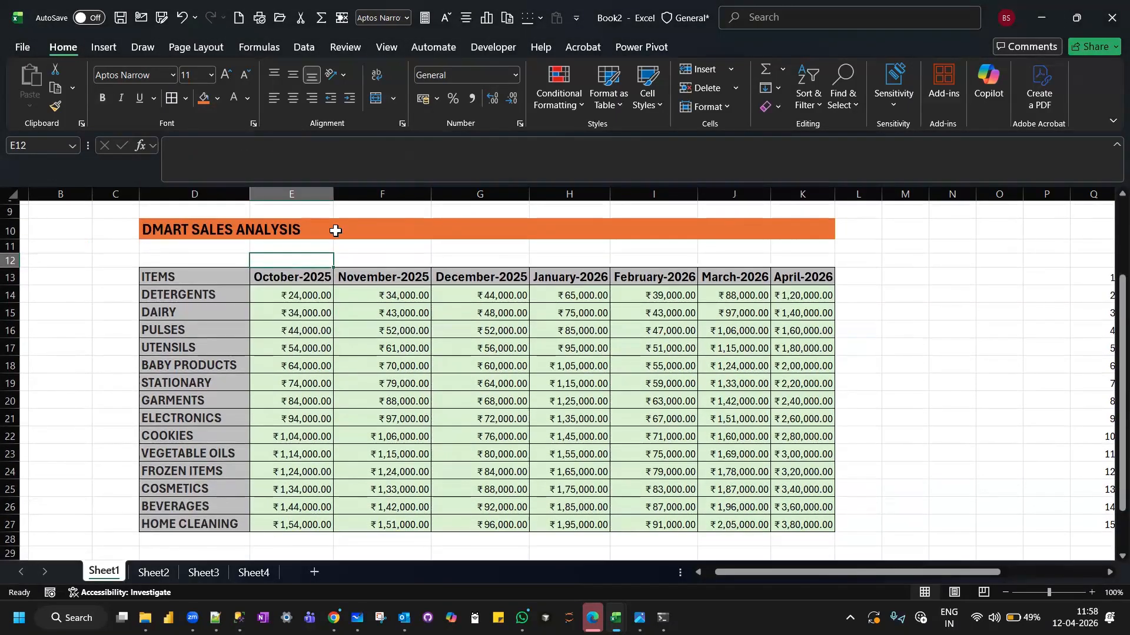
{"action": "left_click", "coordinate": [359, 247]}
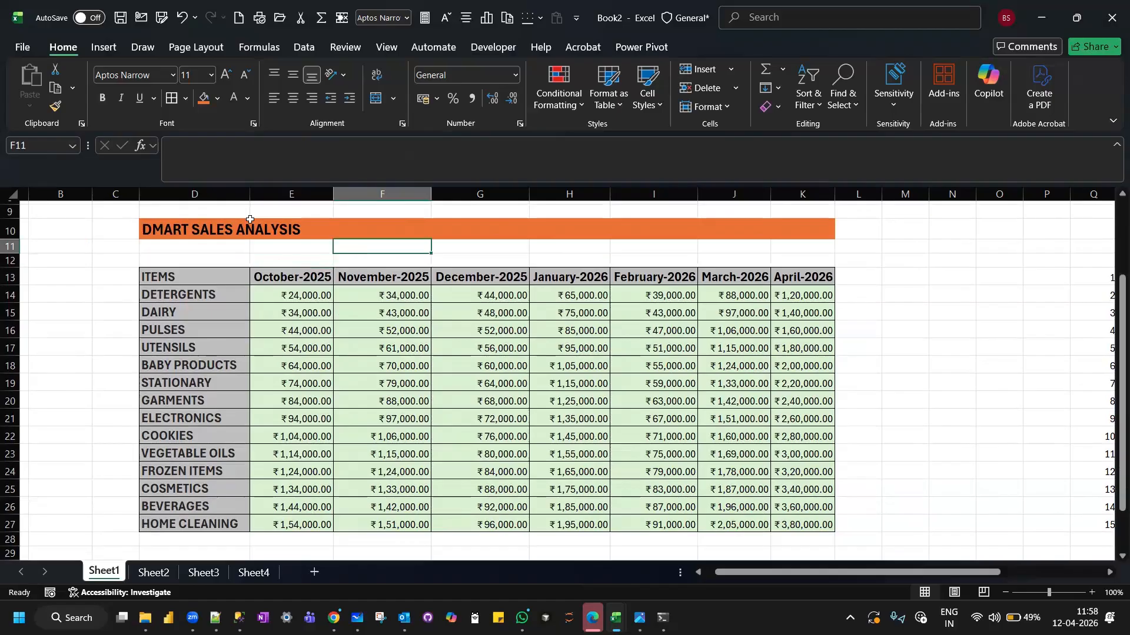
{"action": "left_click", "coordinate": [158, 231]}
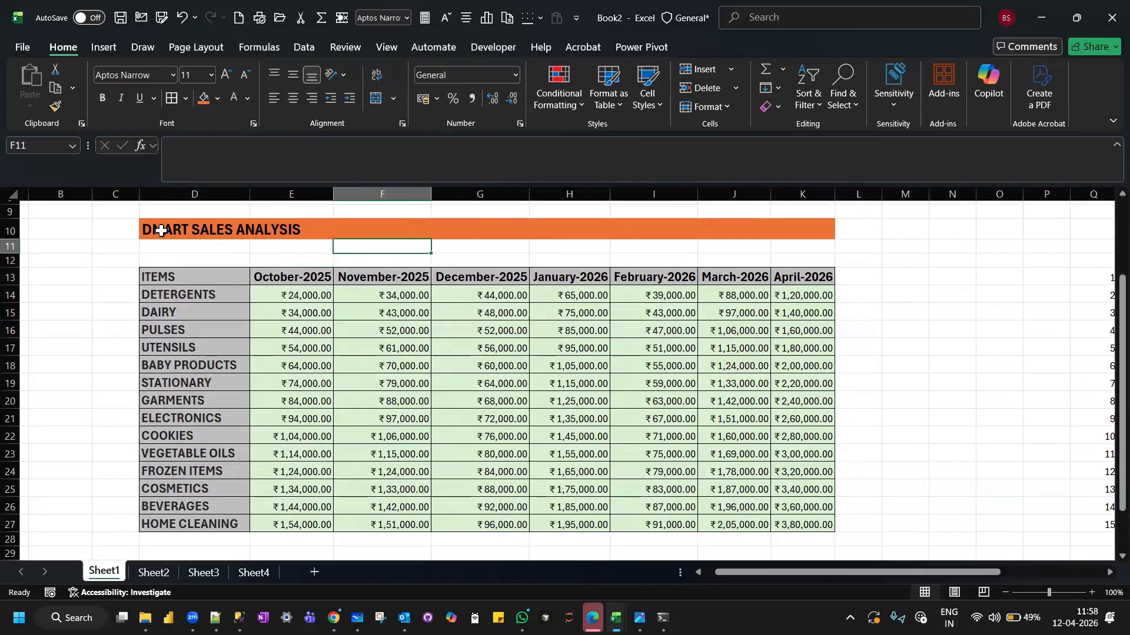
{"action": "left_click", "coordinate": [394, 97]}
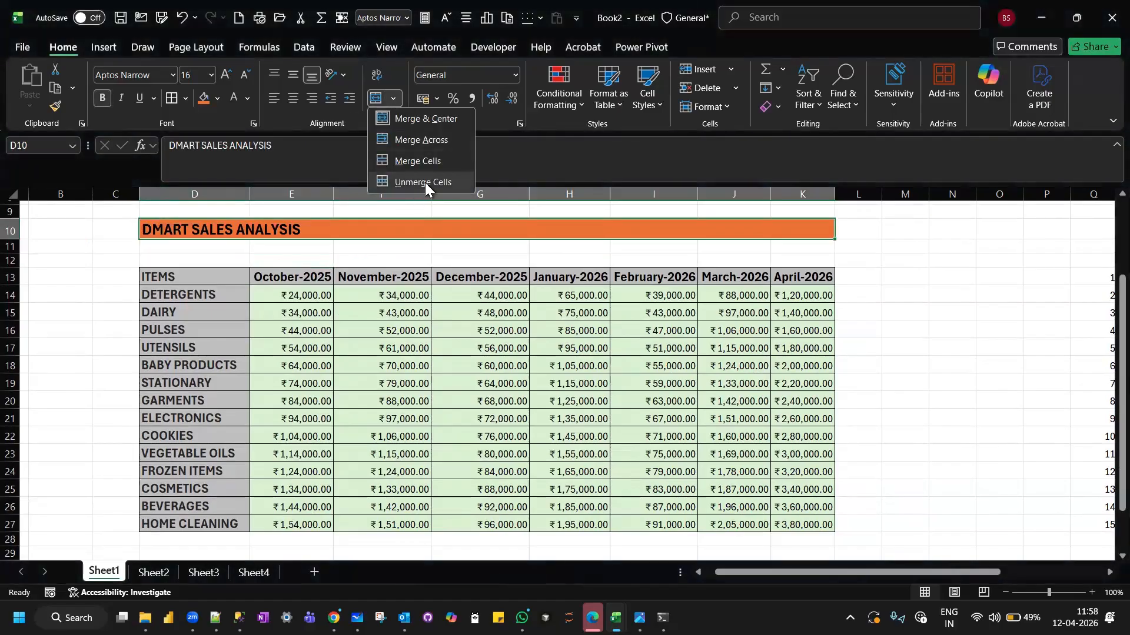
{"action": "left_click", "coordinate": [425, 183]}
{"action": "left_click", "coordinate": [125, 223]}
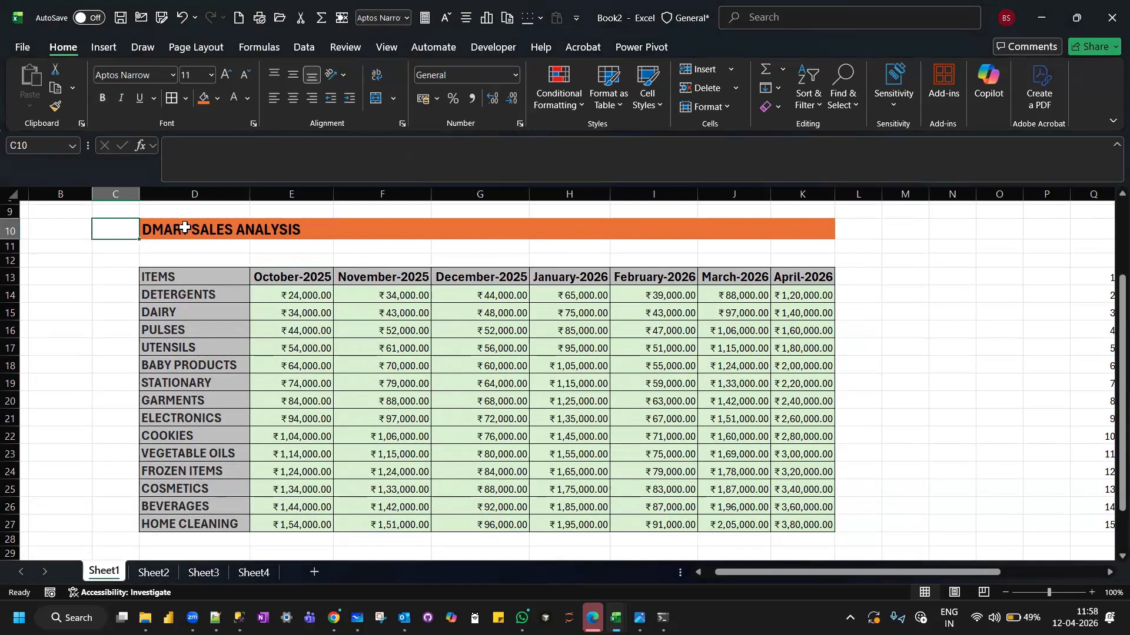
Merge and center the title across D10:K11 and align it to the vertical middle.
{"action": "left_click_drag", "start_coordinate": [185, 229], "coordinate": [823, 248]}
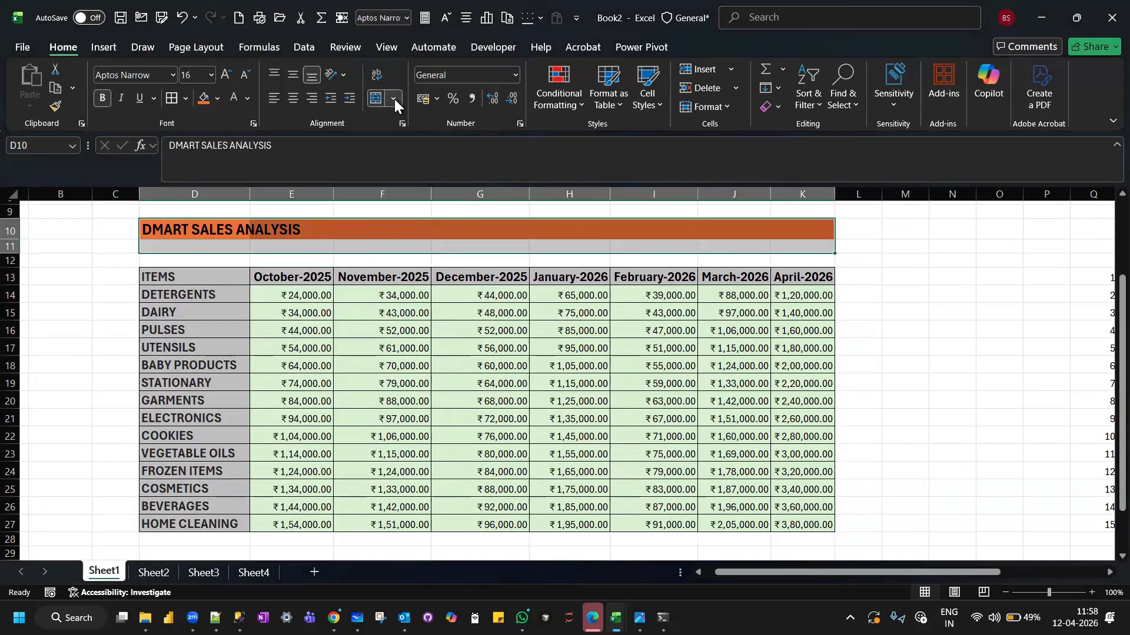
{"action": "left_click", "coordinate": [394, 99]}
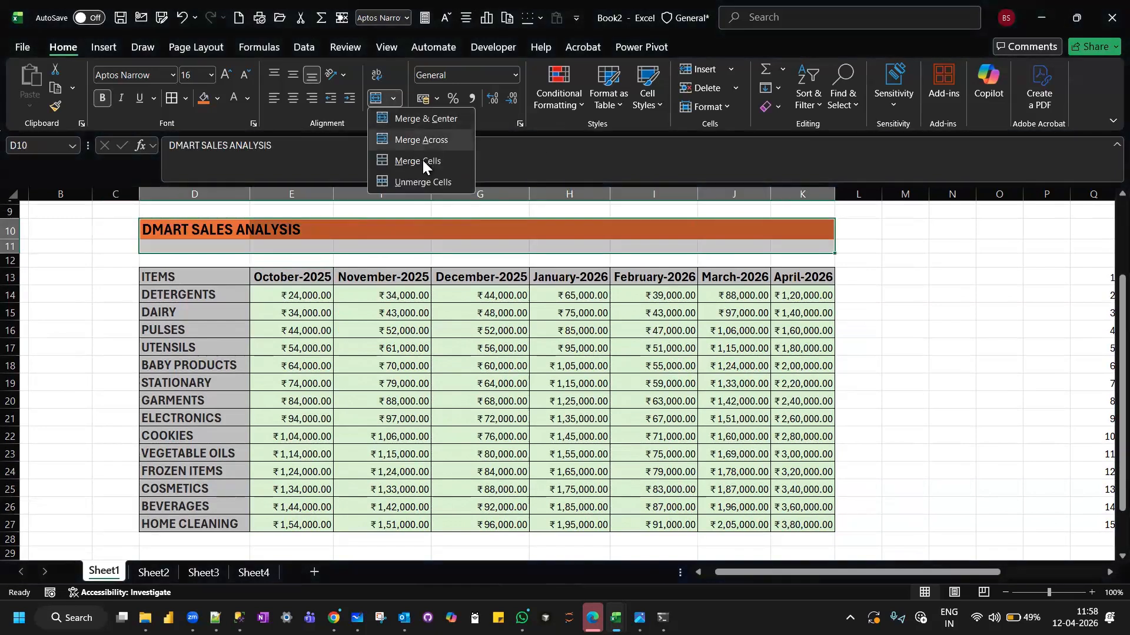
{"action": "left_click", "coordinate": [432, 118]}
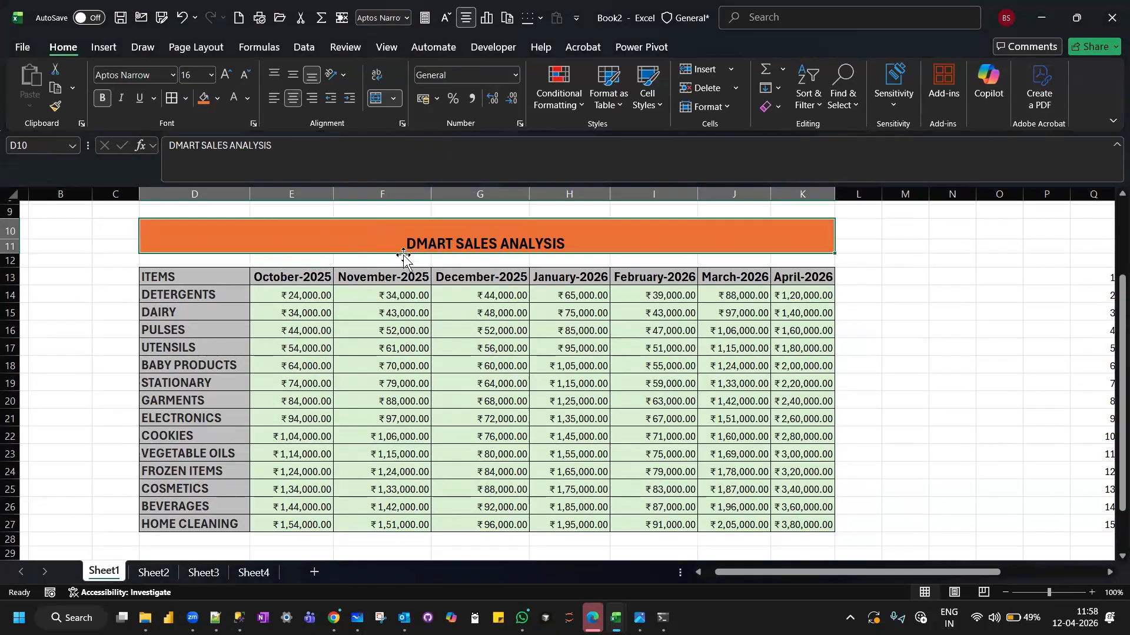
{"action": "left_click", "coordinate": [294, 72]}
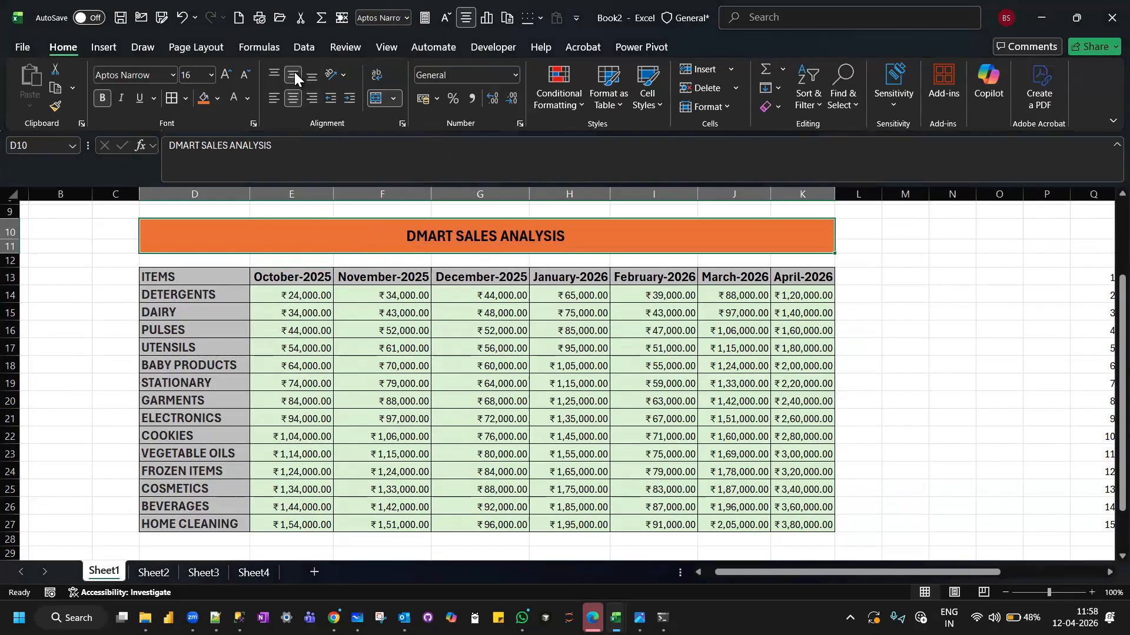
{"action": "left_click", "coordinate": [73, 307]}
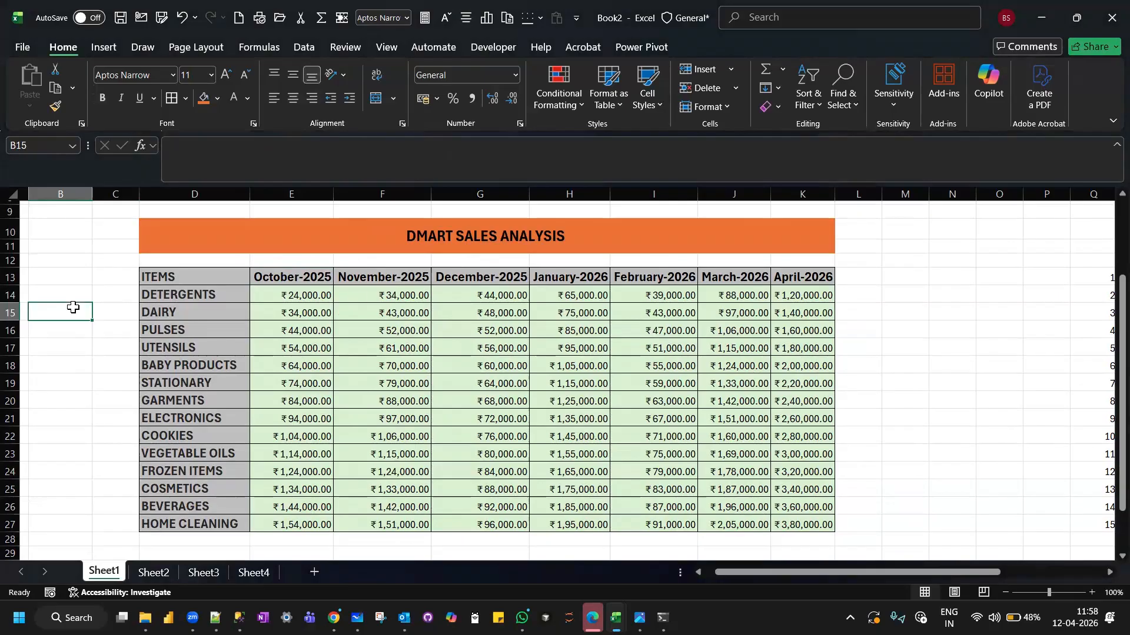
Change the merged title's font color to white and increase its font size to 18.
{"action": "left_click", "coordinate": [455, 242]}
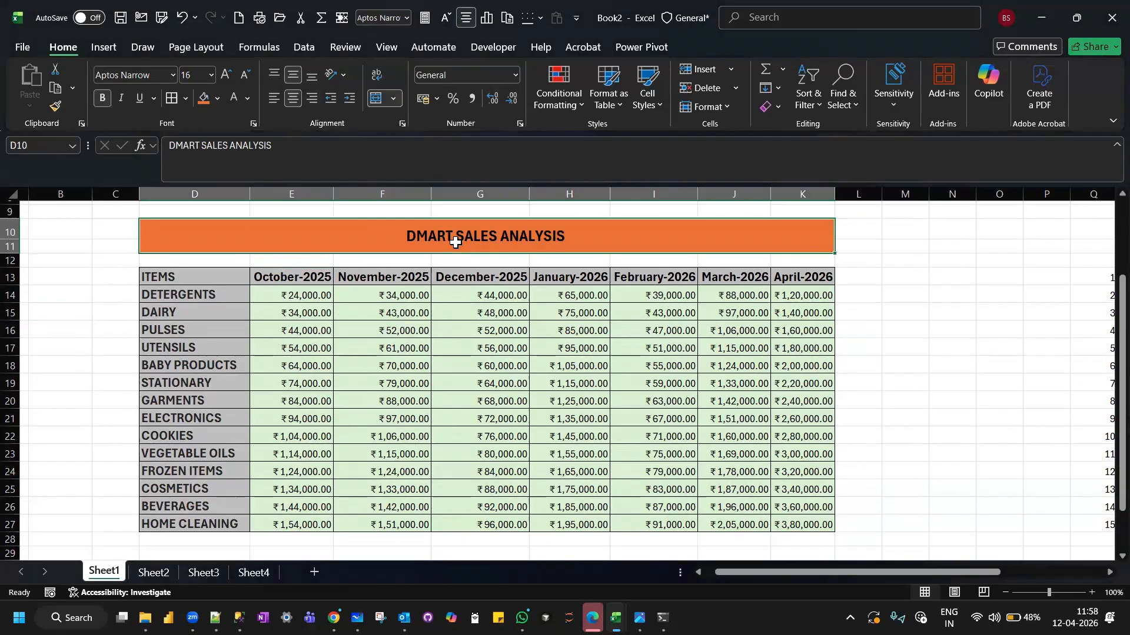
{"action": "left_click", "coordinate": [219, 99]}
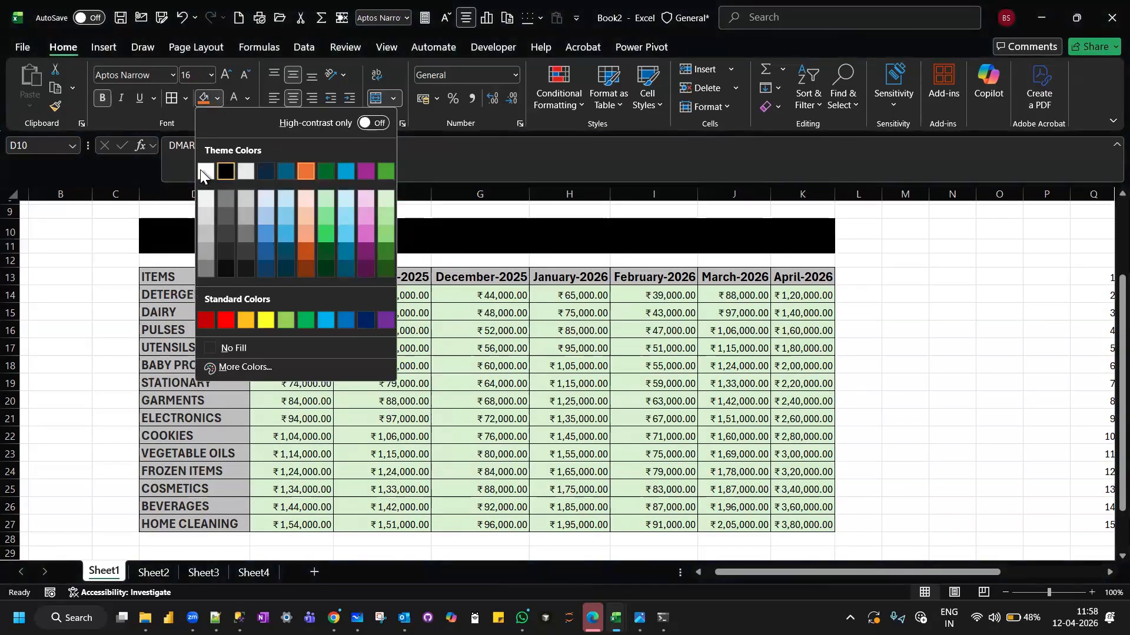
{"action": "left_click", "coordinate": [248, 97]}
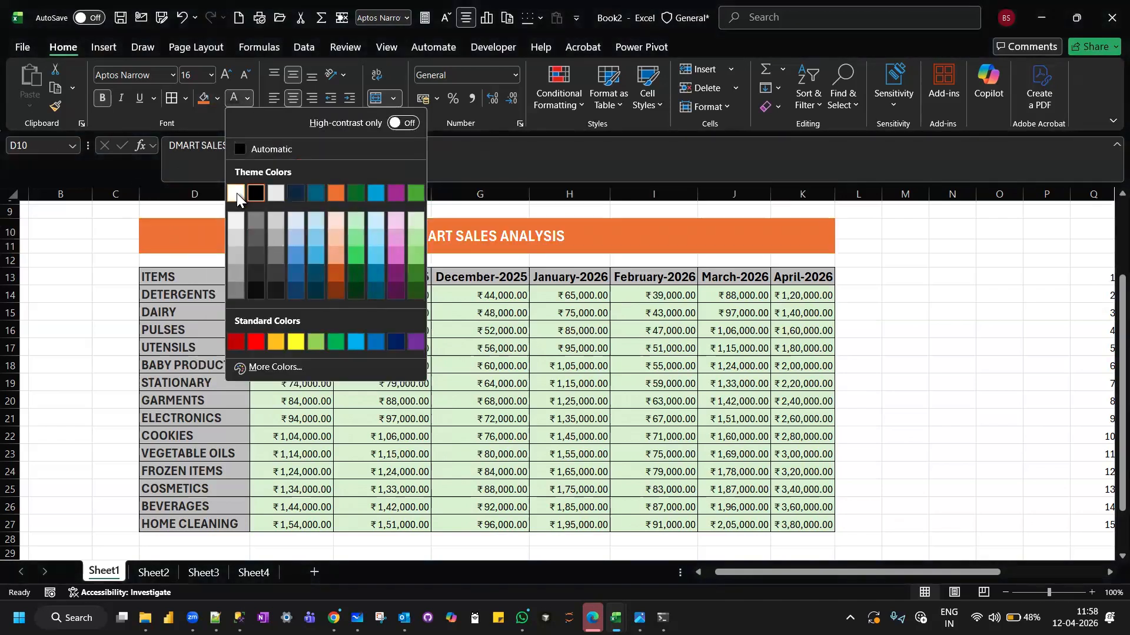
{"action": "left_click", "coordinate": [237, 194]}
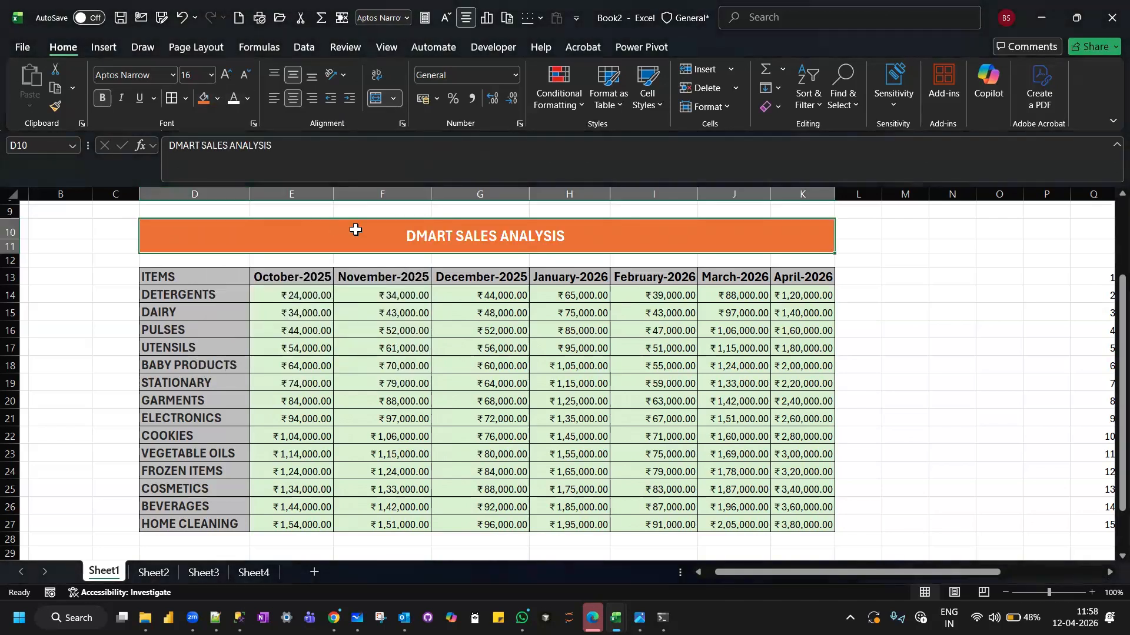
{"action": "left_click", "coordinate": [227, 75]}
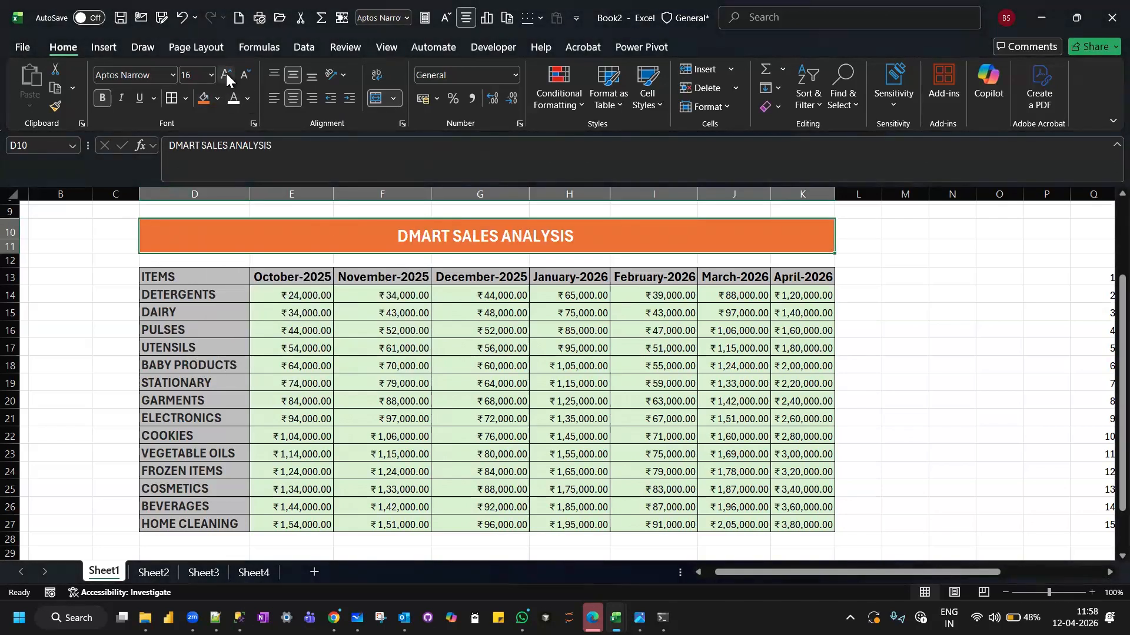
{"action": "left_click", "coordinate": [873, 292]}
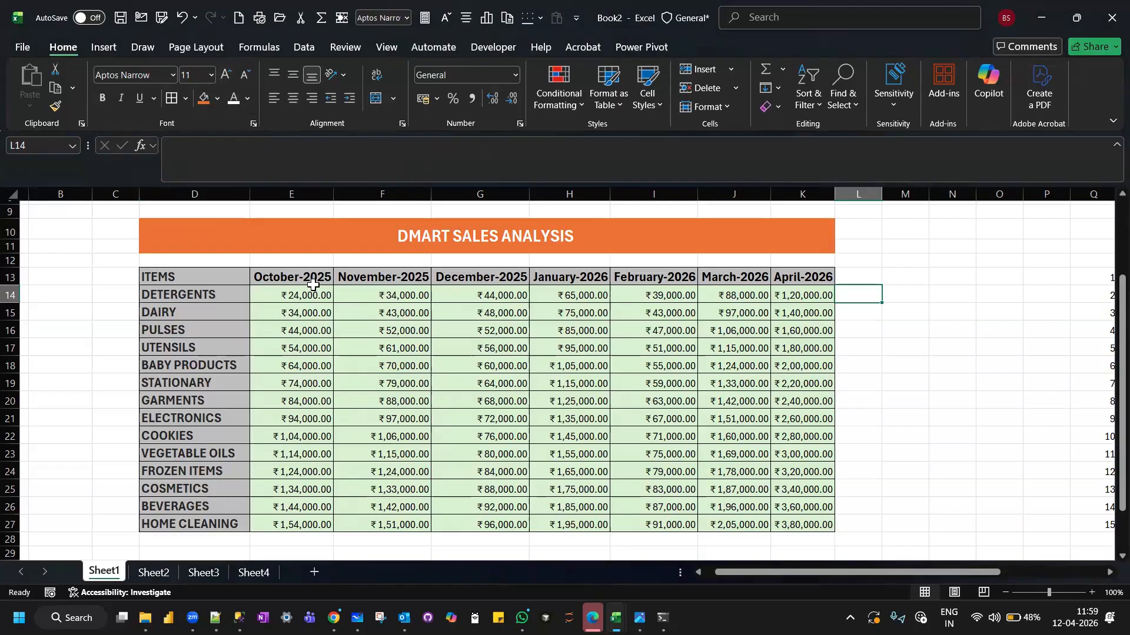
Turn header cell D13 into a two-line label with MONTHS on the line above ITEMS.
{"action": "double_click", "coordinate": [191, 276]}
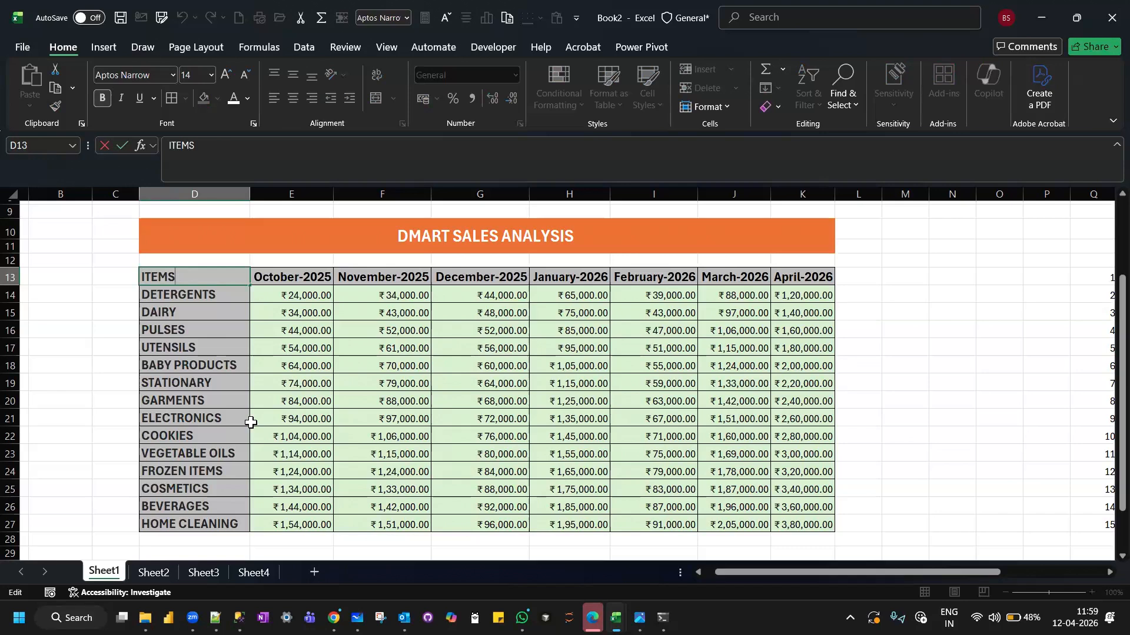
{"action": "key", "text": "alt+Return"}
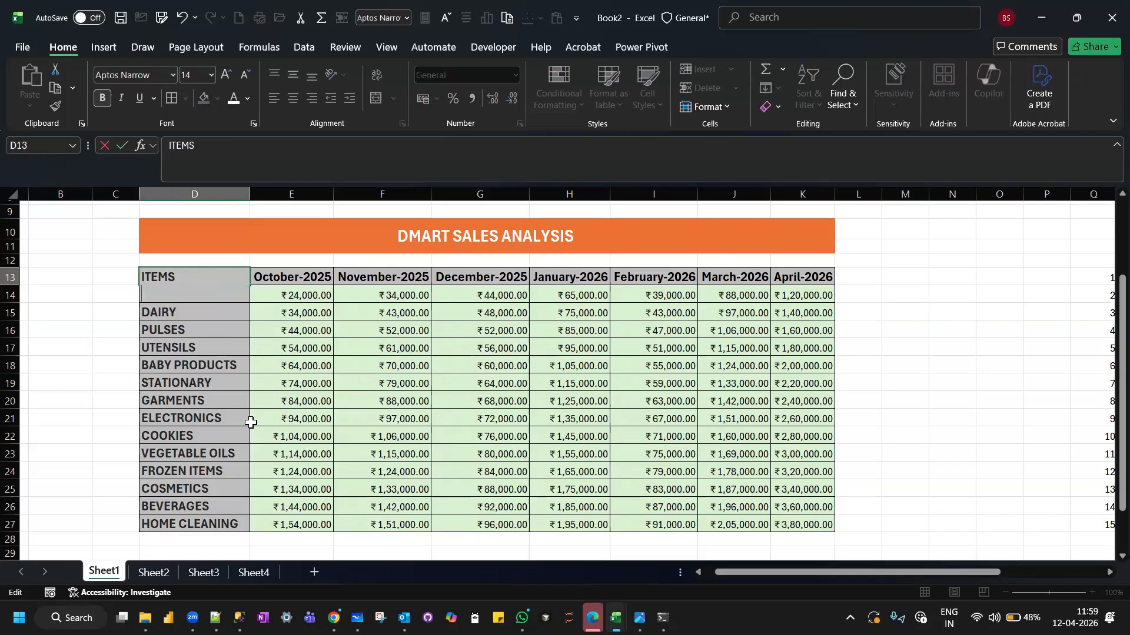
{"action": "key", "text": "Return"}
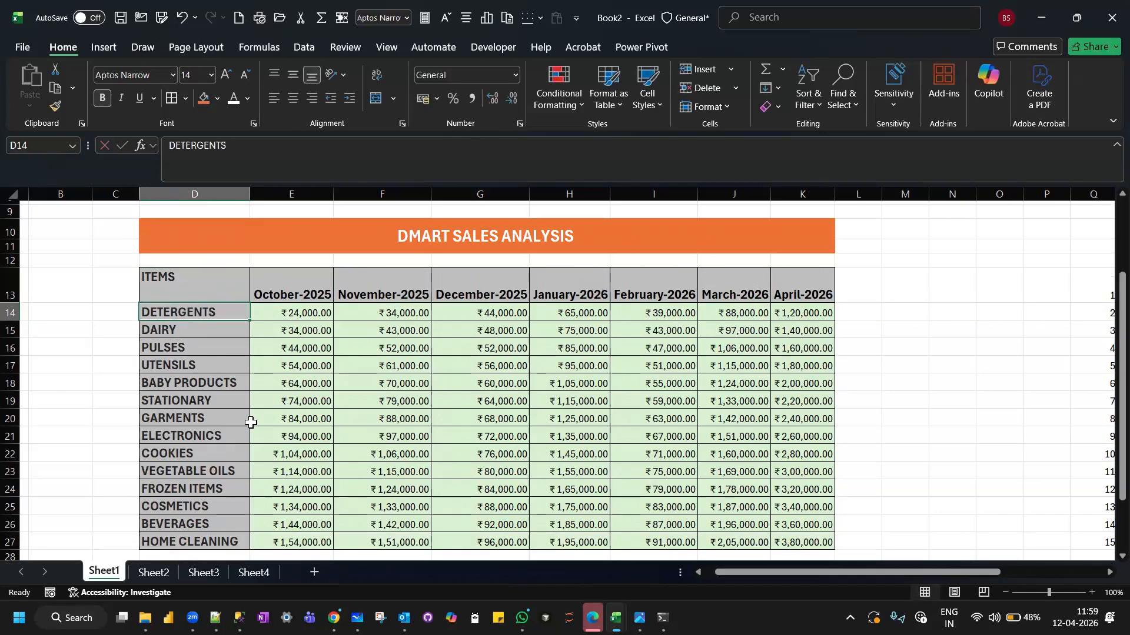
{"action": "double_click", "coordinate": [192, 287]}
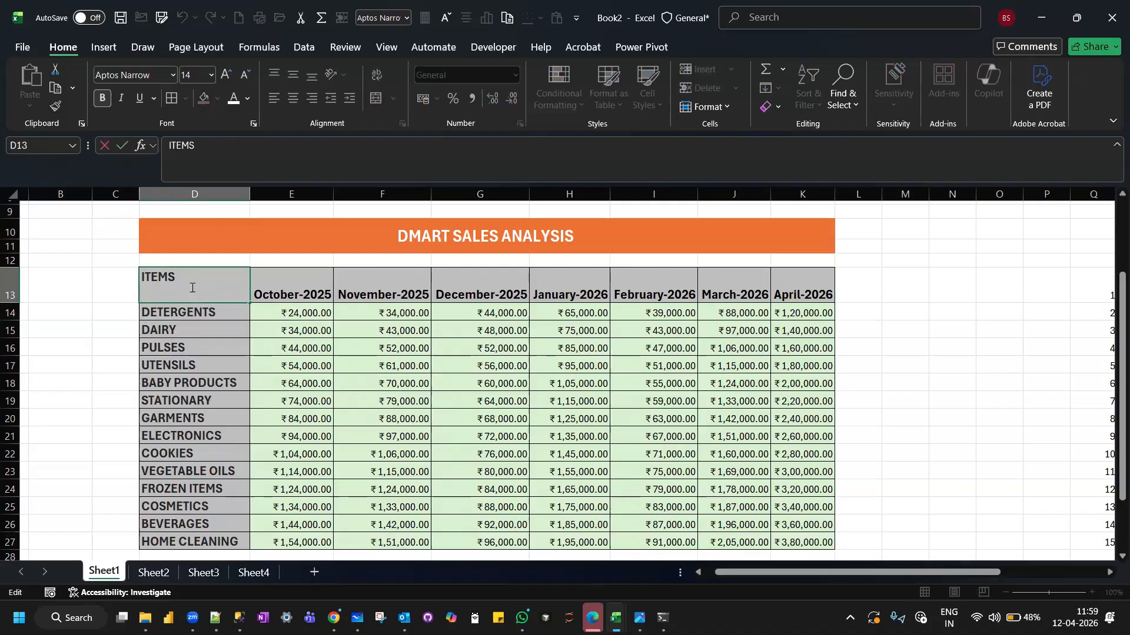
{"action": "key", "text": "alt+Return"}
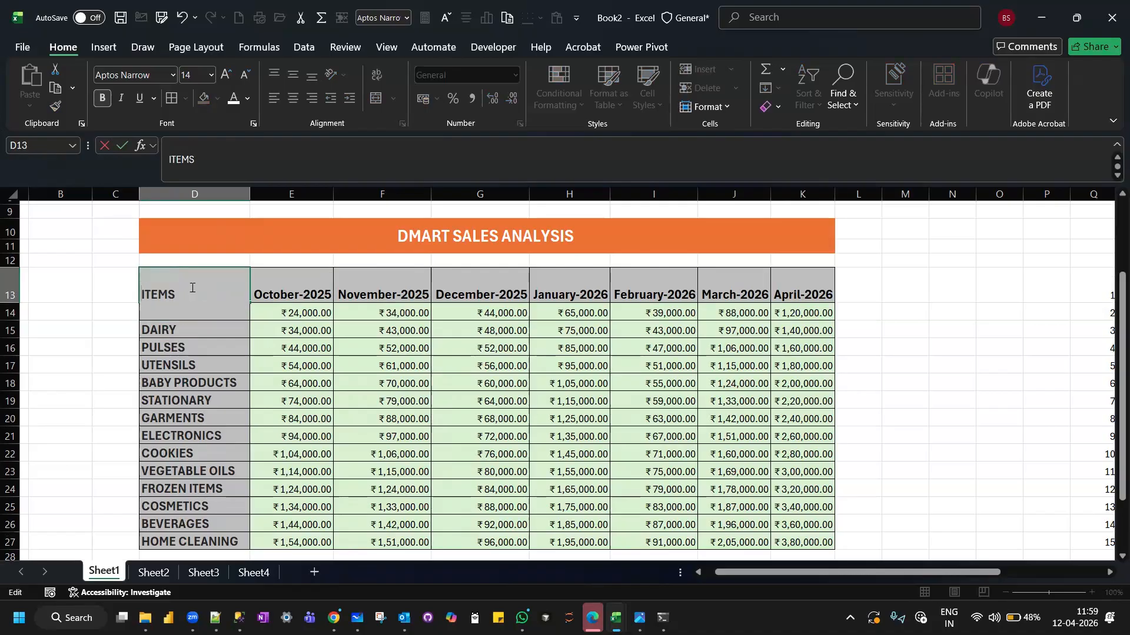
{"action": "key", "text": "Up"}
{"action": "type", "text": "MONTHS"}
{"action": "key", "text": "BackSpace"}
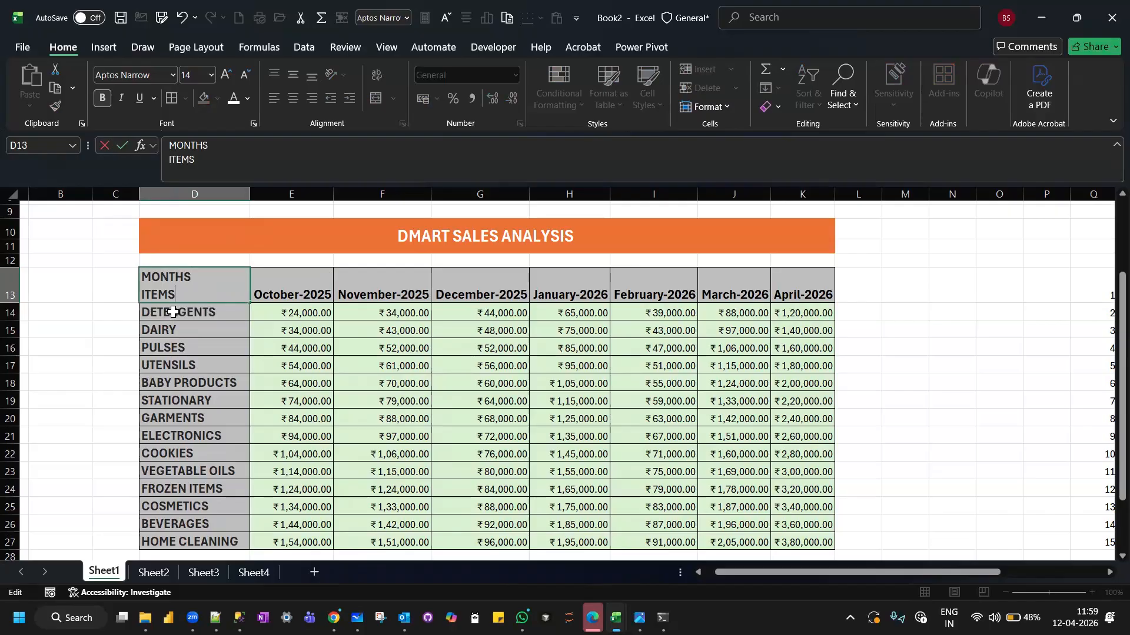
{"action": "left_click", "coordinate": [172, 312]}
{"action": "left_click", "coordinate": [207, 278]}
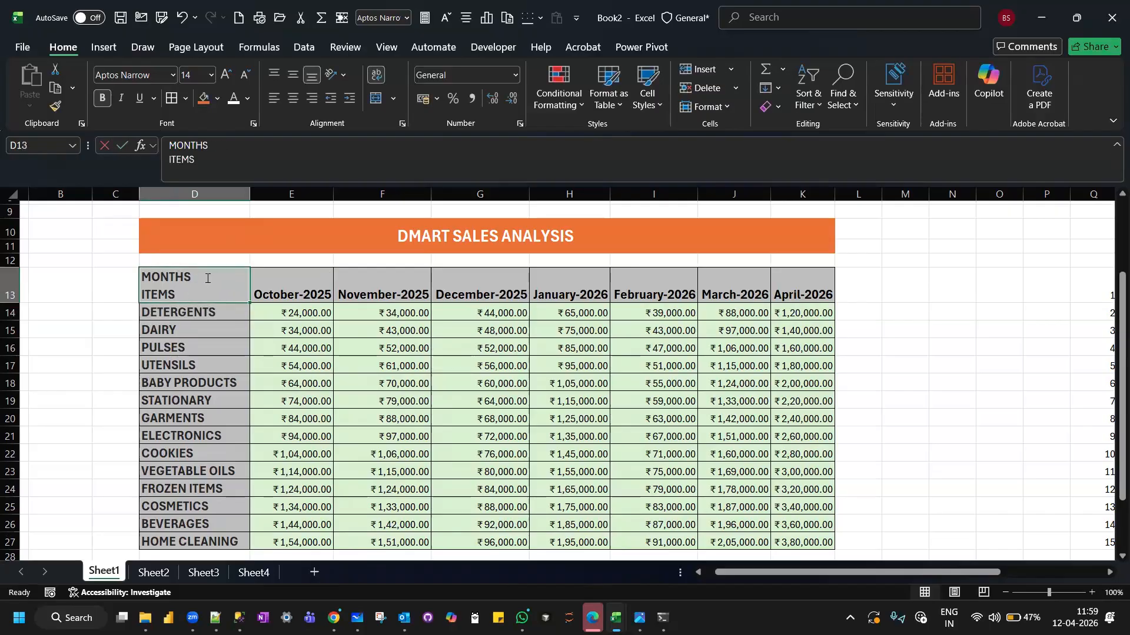
{"action": "double_click", "coordinate": [208, 279]}
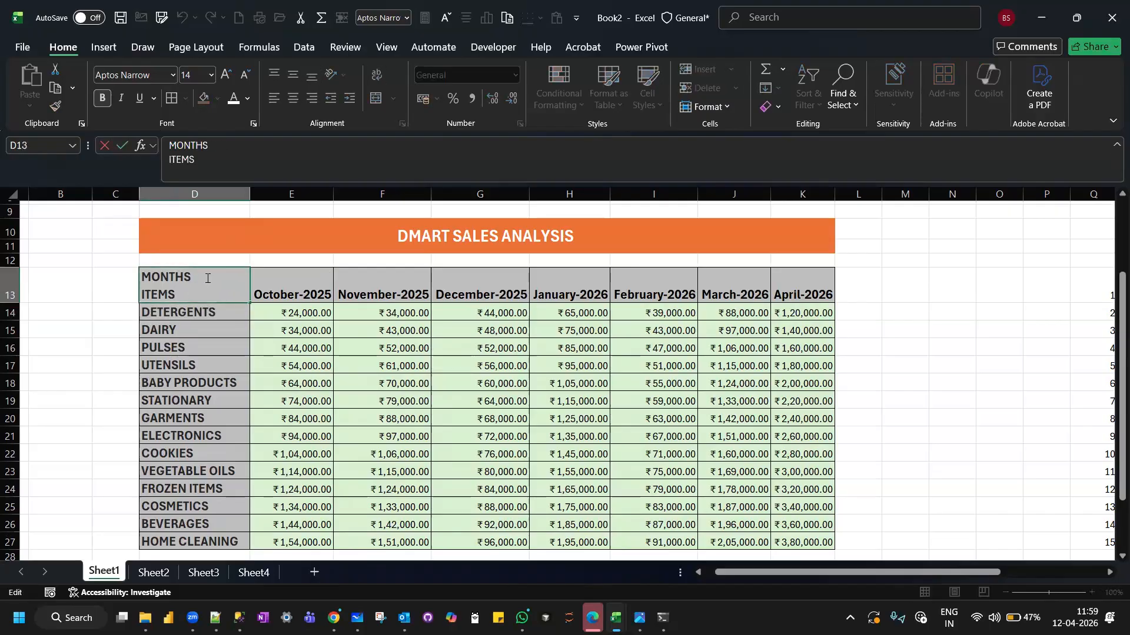
{"action": "left_click", "coordinate": [109, 47]}
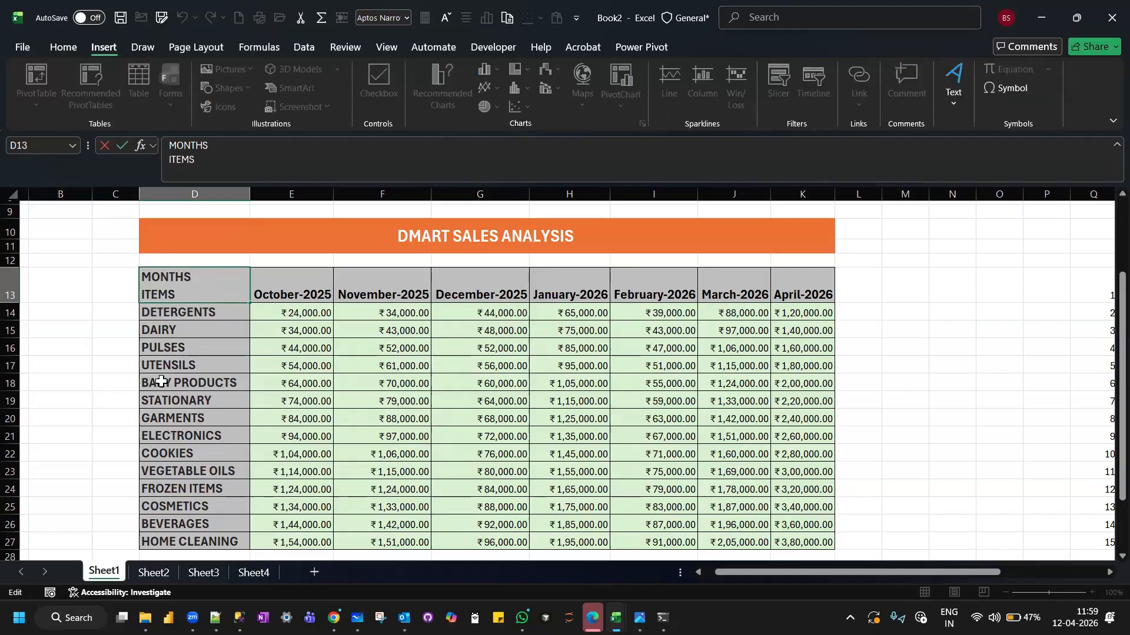
{"action": "left_click", "coordinate": [56, 380]}
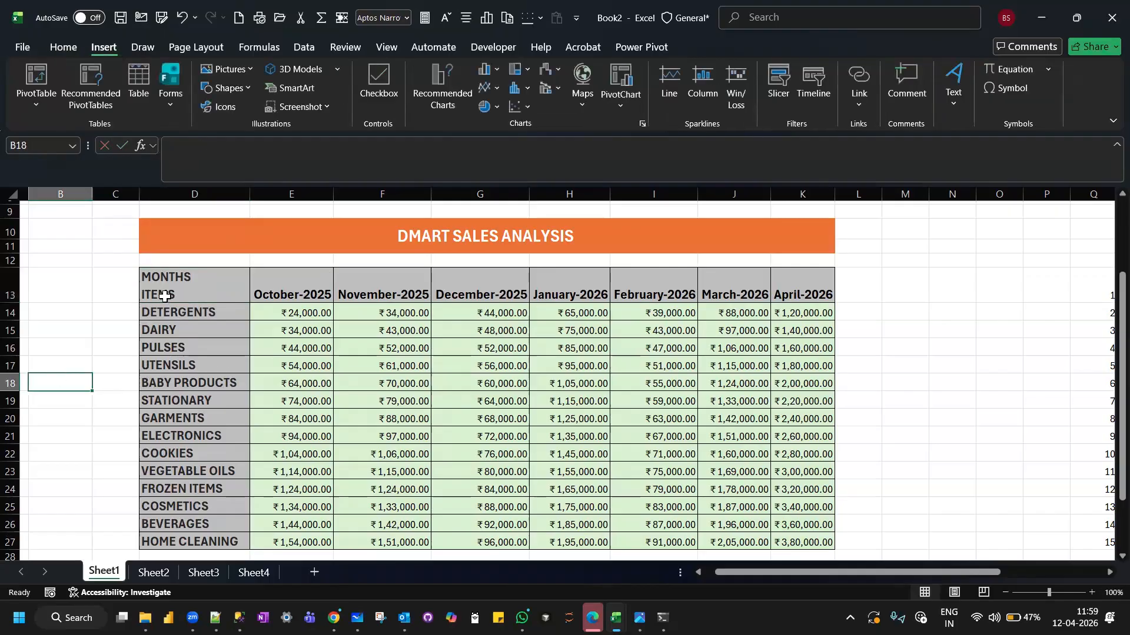
Draw a right block arrow beside MONTHS in D13, about 1.06 cm wide and 0.13 cm high.
{"action": "left_click", "coordinate": [203, 279]}
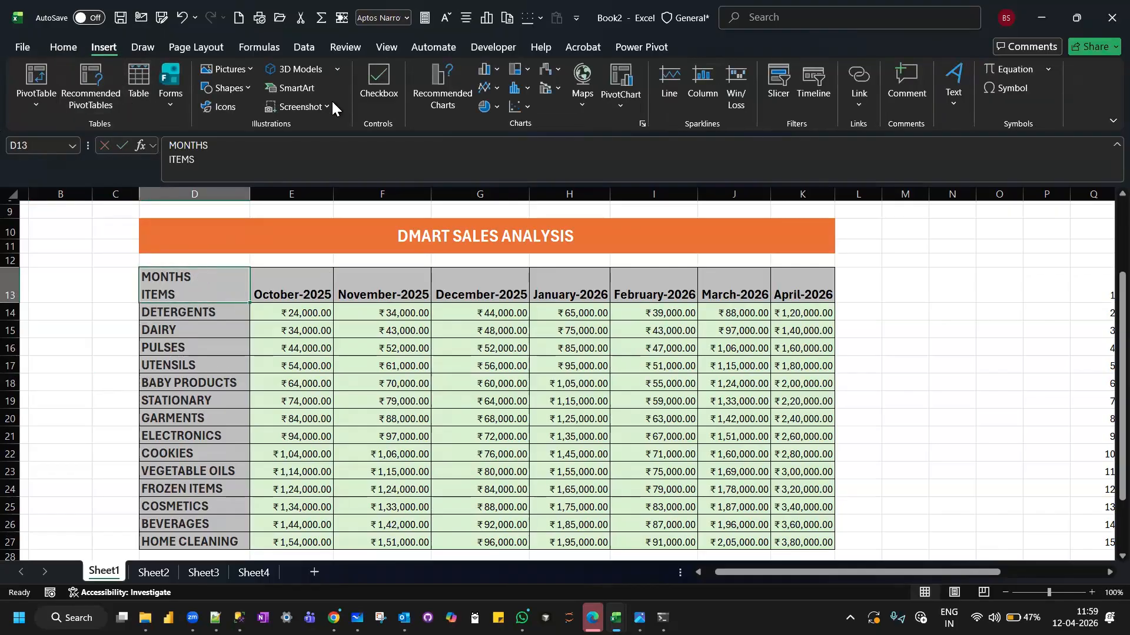
{"action": "left_click", "coordinate": [248, 87]}
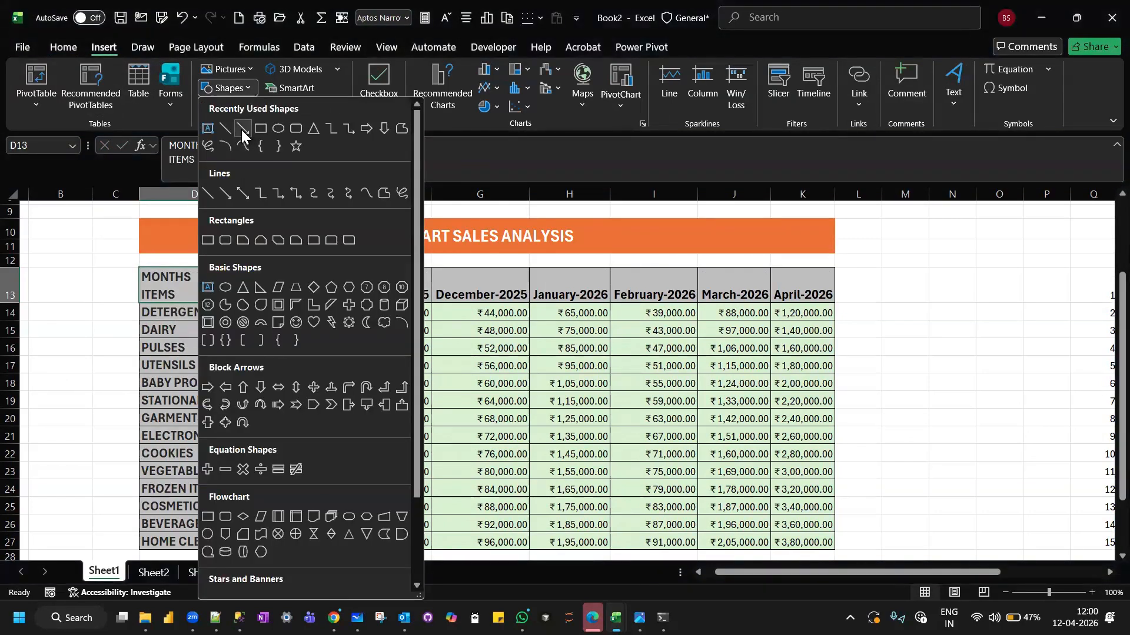
{"action": "left_click", "coordinate": [207, 385]}
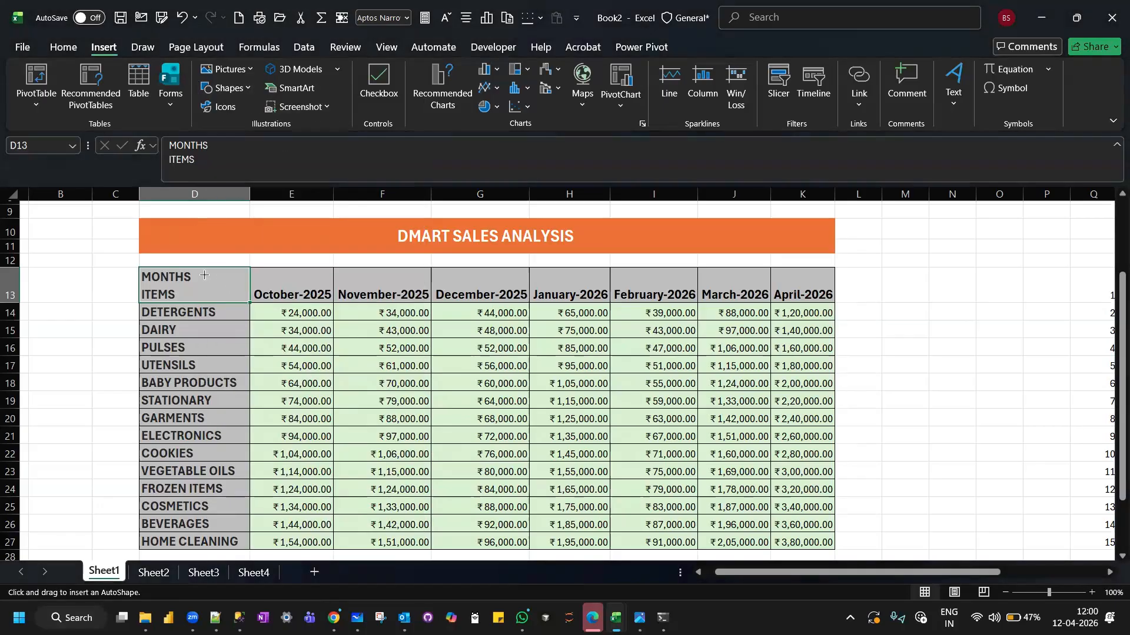
{"action": "left_click_drag", "start_coordinate": [198, 278], "coordinate": [229, 278]}
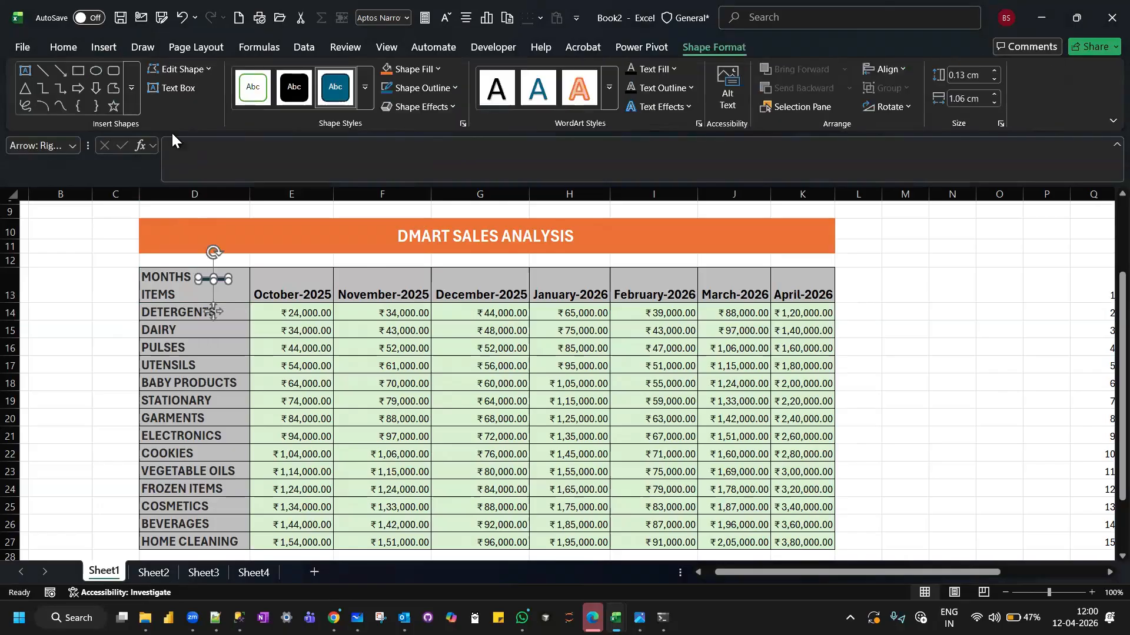
Draw a down block arrow beside ITEMS in D13, about 0.38 cm high and 0.13 cm wide.
{"action": "left_click", "coordinate": [103, 48]}
{"action": "left_click", "coordinate": [247, 87]}
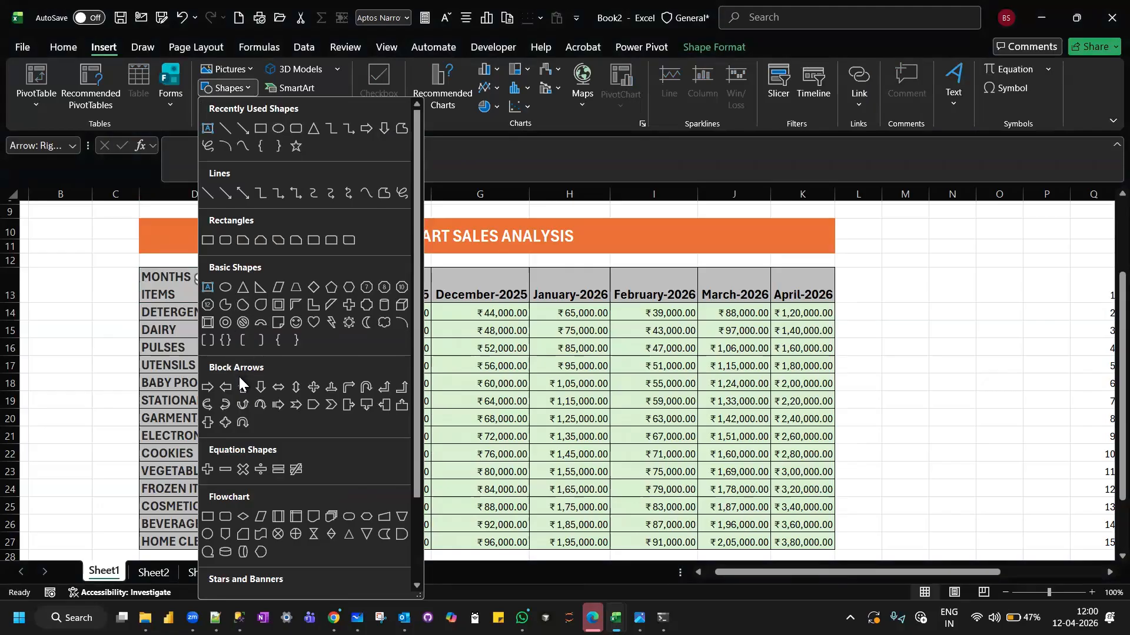
{"action": "left_click", "coordinate": [259, 388]}
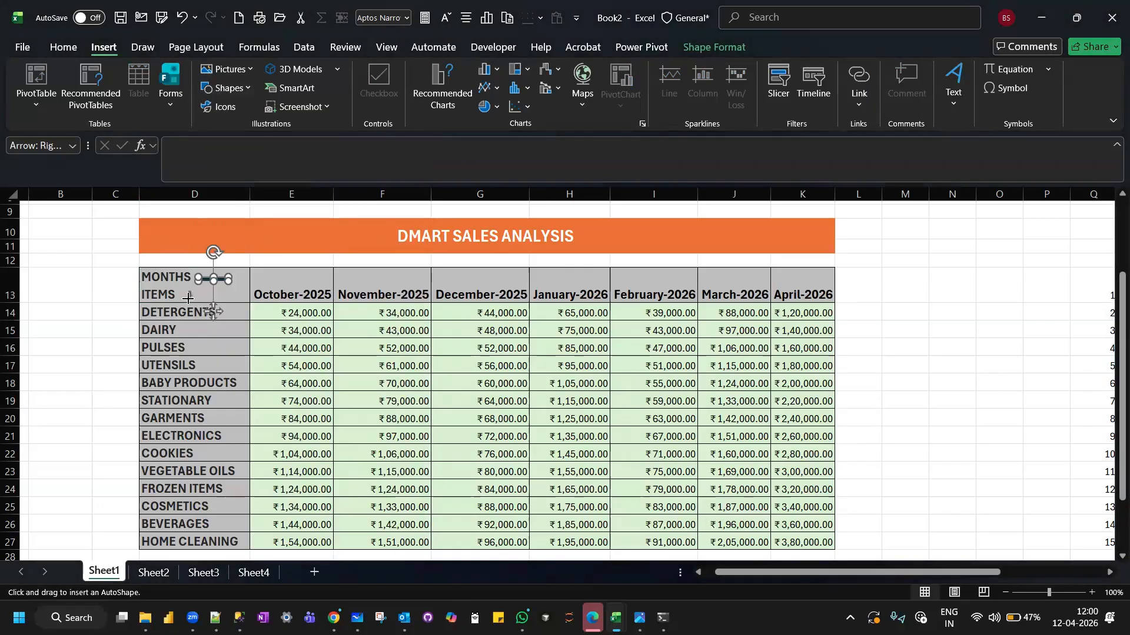
{"action": "left_click_drag", "start_coordinate": [188, 293], "coordinate": [190, 302]}
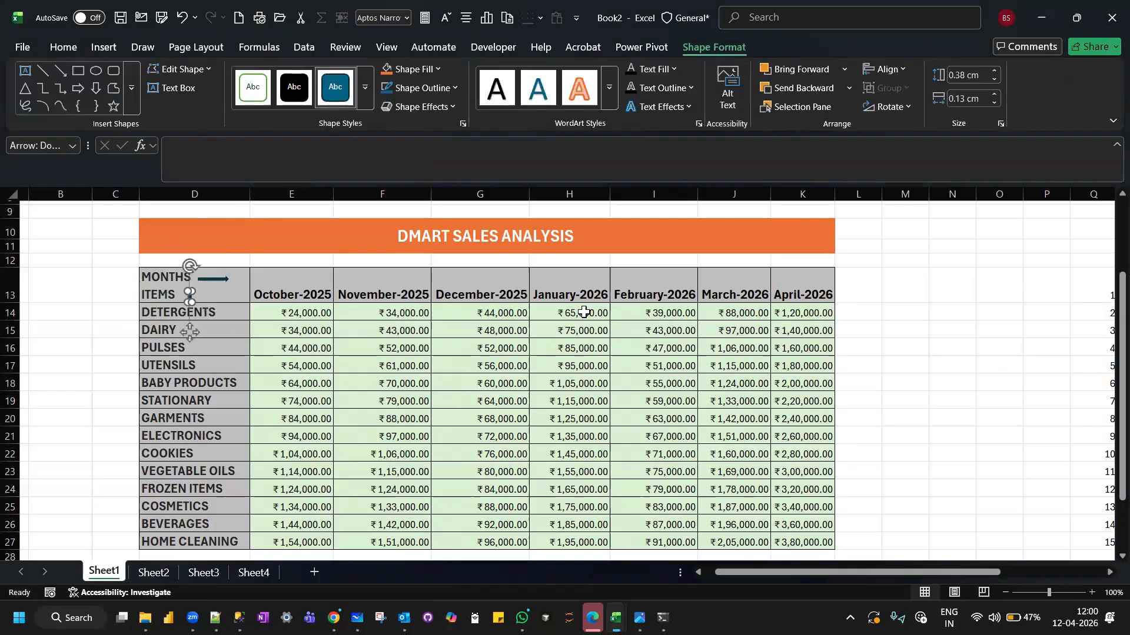
{"action": "left_click", "coordinate": [903, 316]}
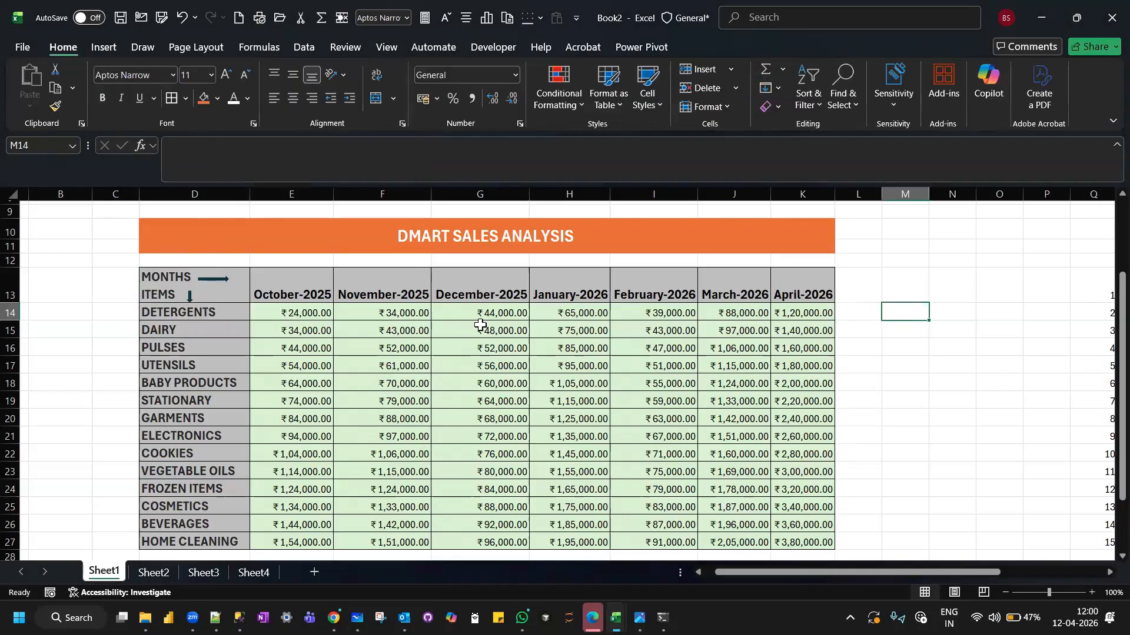
Align the month headers in E13:K13 to the vertical middle of their cells.
{"action": "left_click_drag", "start_coordinate": [267, 283], "coordinate": [789, 292]}
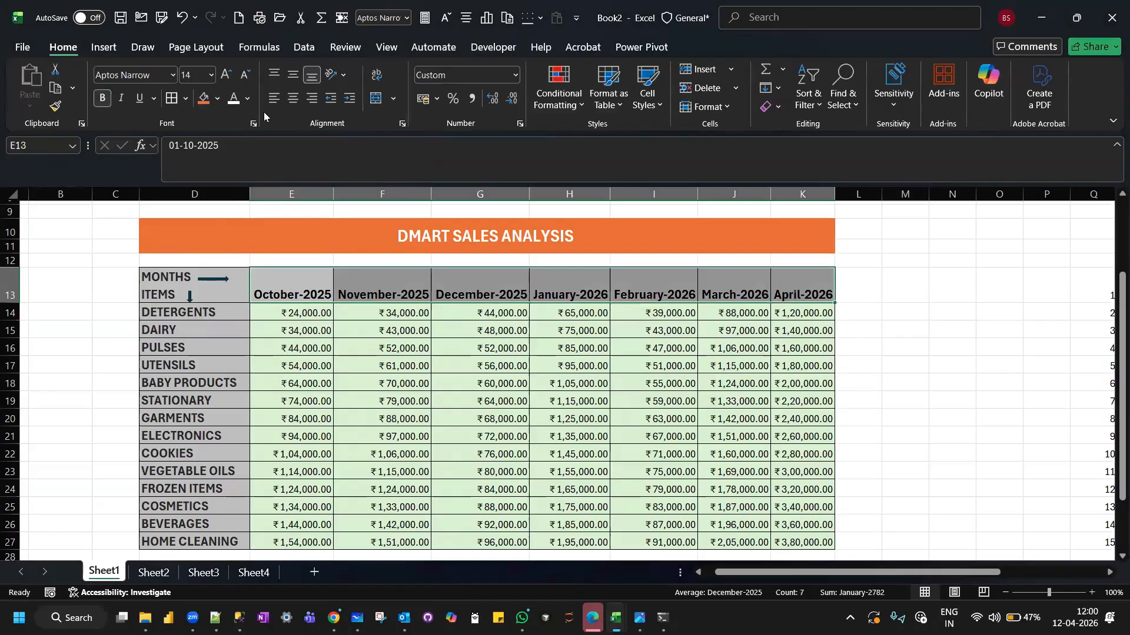
{"action": "left_click", "coordinate": [293, 75]}
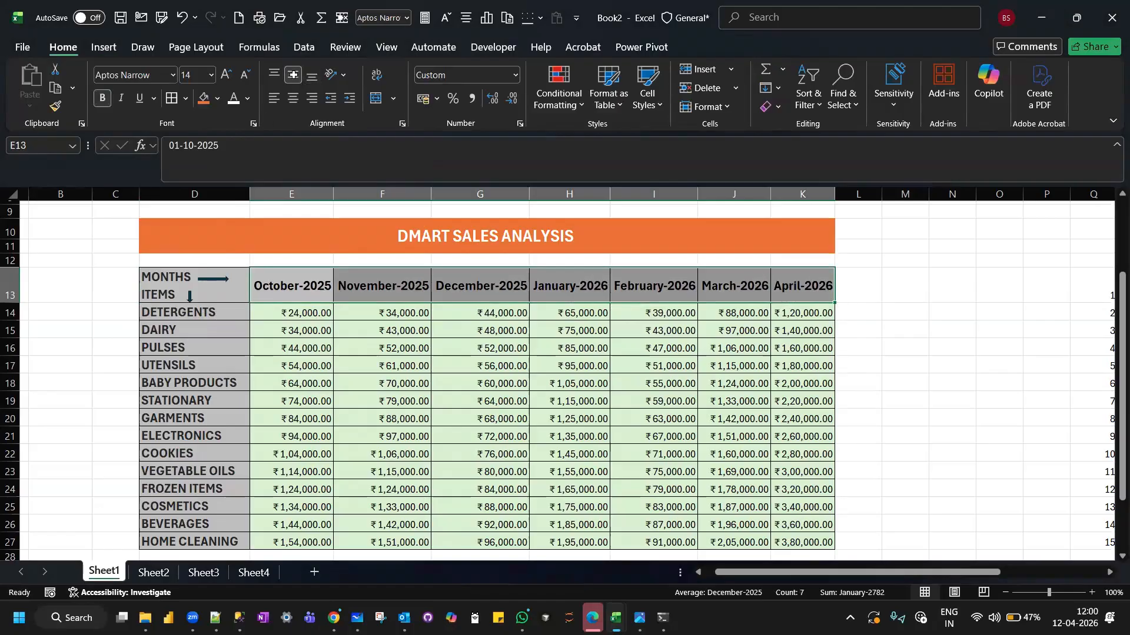
{"action": "left_click", "coordinate": [954, 269]}
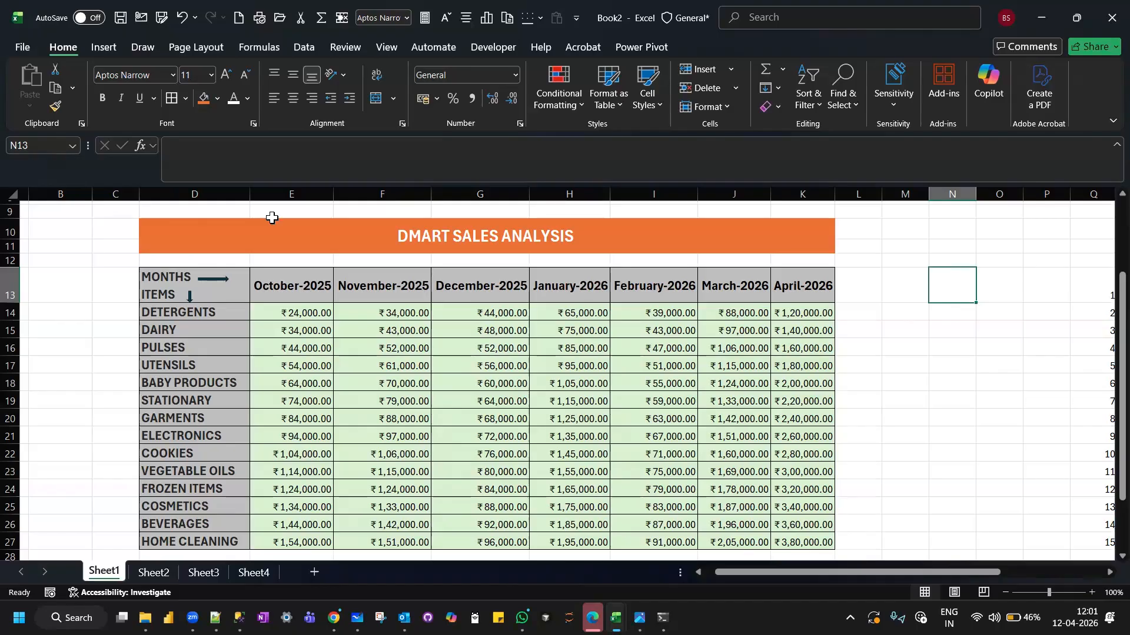
Try inserting three line breaks inside the empty cell M15, and discard them.
{"action": "double_click", "coordinate": [108, 278]}
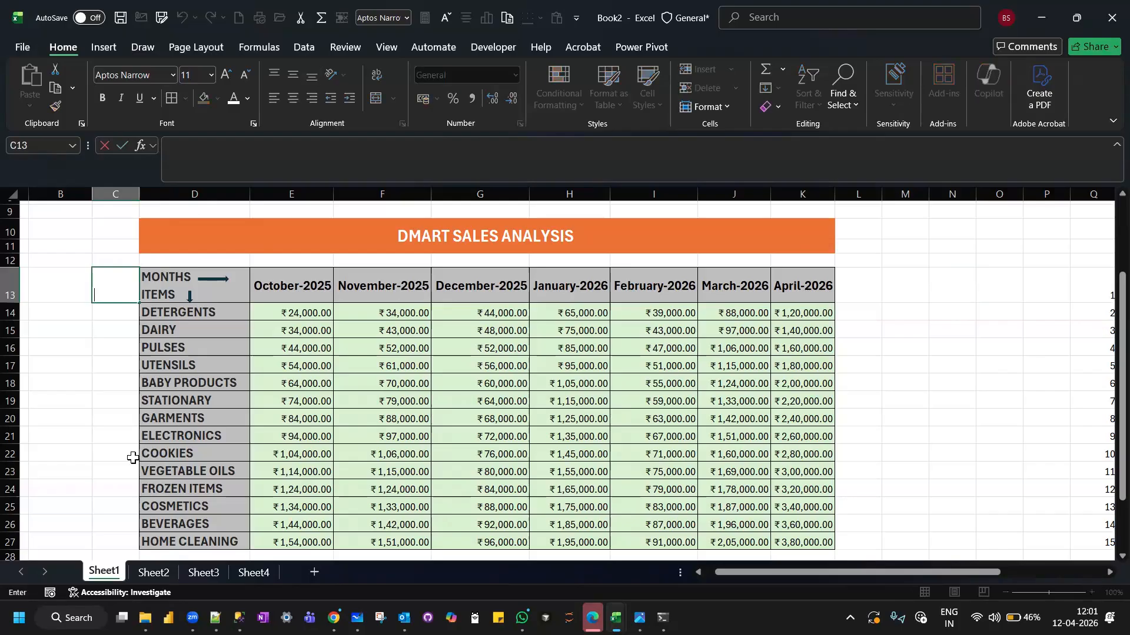
{"action": "double_click", "coordinate": [919, 333]}
{"action": "key", "text": "alt+Return"}
{"action": "key", "text": "alt+Return"}
{"action": "key", "text": "alt+Return"}
{"action": "key", "text": "alt+Return"}
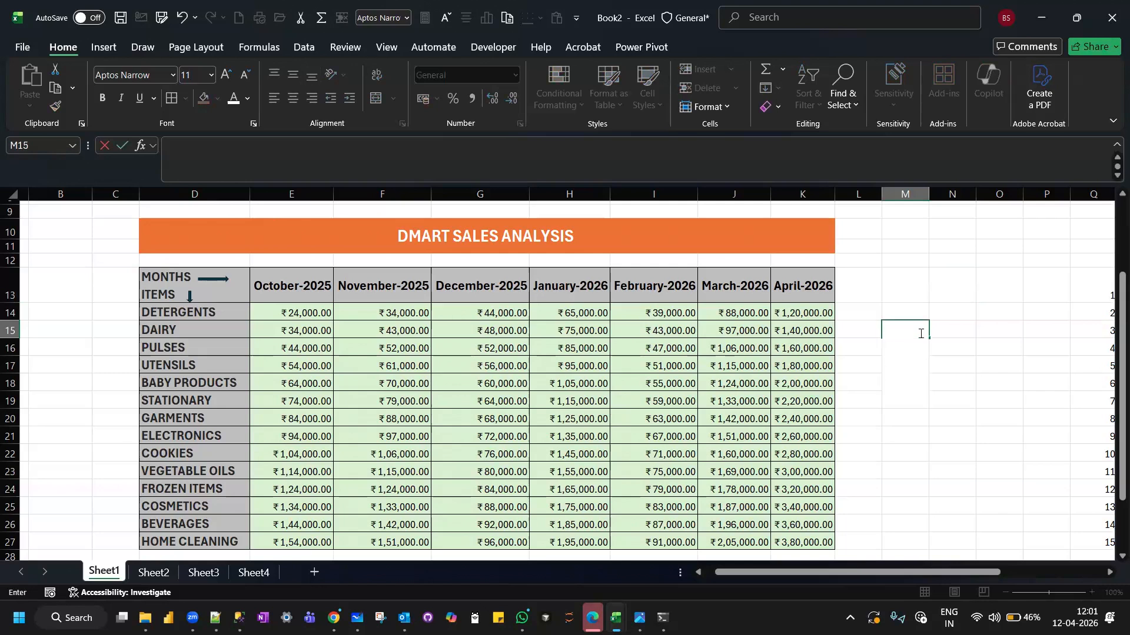
{"action": "key", "text": "BackSpace"}
{"action": "key", "text": "BackSpace"}
{"action": "key", "text": "BackSpace"}
{"action": "key", "text": "BackSpace"}
{"action": "key", "text": "Escape"}
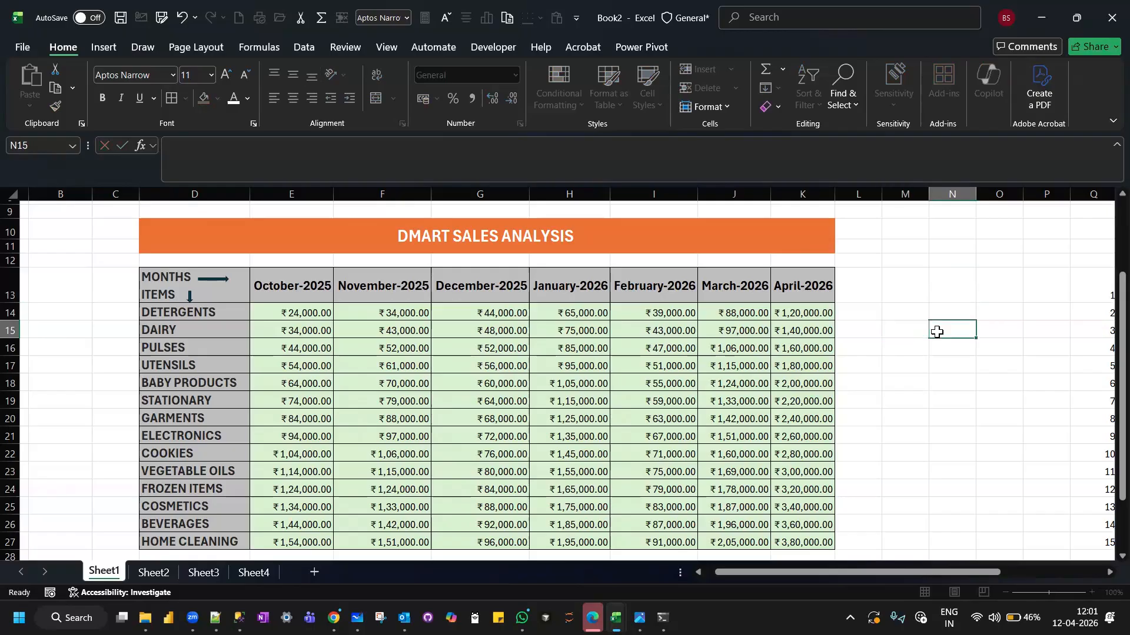
{"action": "right_click", "coordinate": [890, 330]}
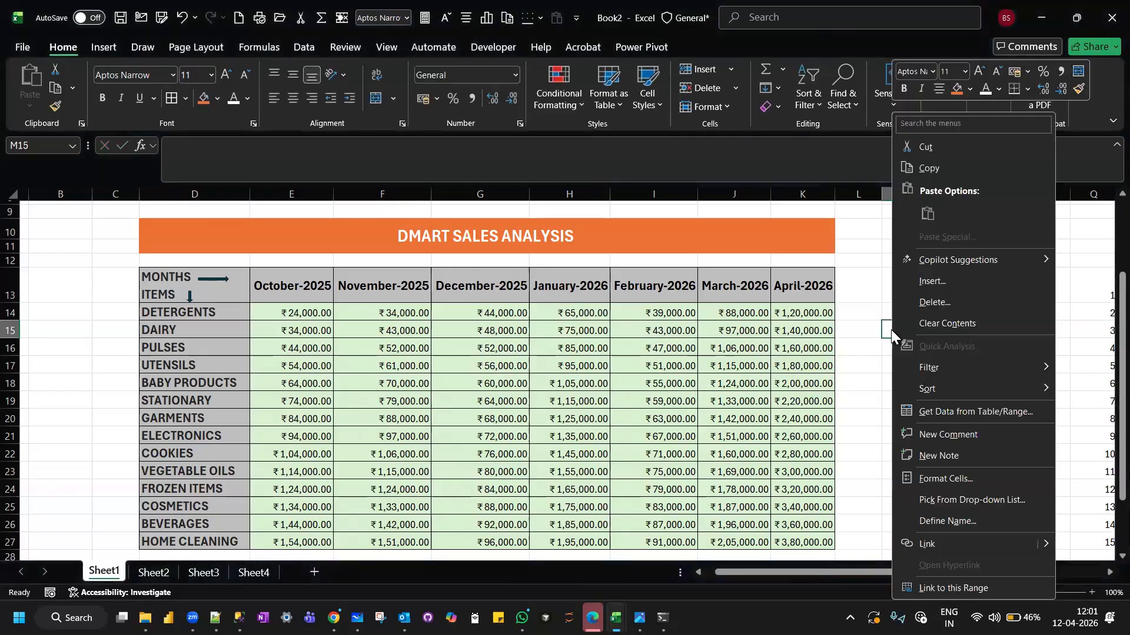
{"action": "left_click", "coordinate": [885, 336]}
{"action": "left_click", "coordinate": [897, 382]}
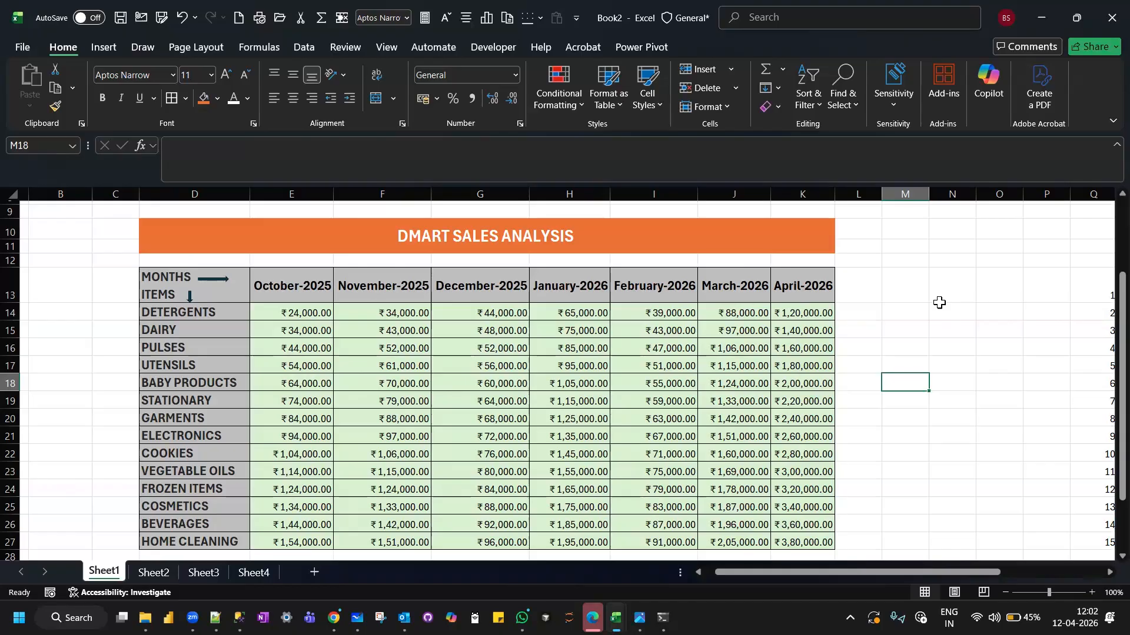
{"action": "left_click", "coordinate": [885, 287]}
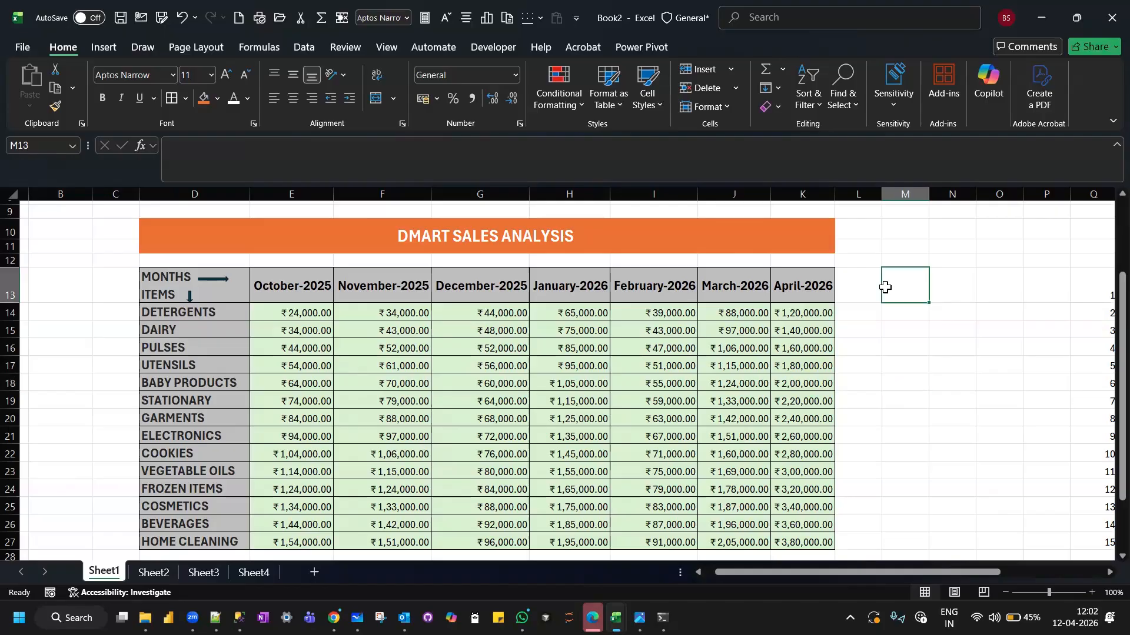
{"action": "left_click", "coordinate": [894, 349]}
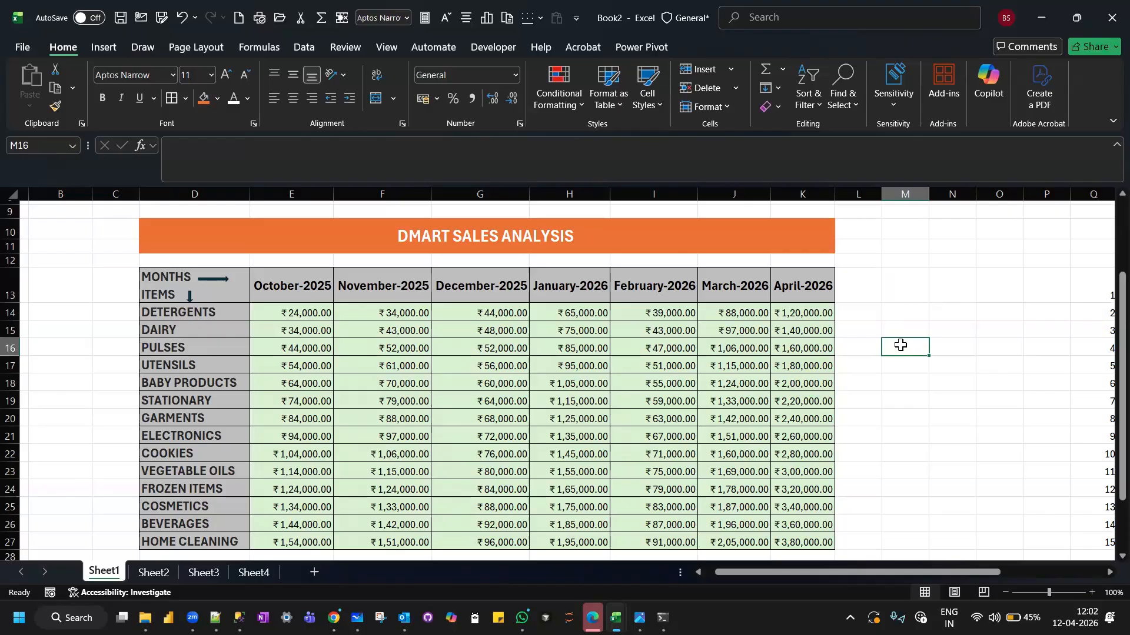
Try inserting three line breaks inside the empty cell M16, and remove them again.
{"action": "double_click", "coordinate": [900, 345]}
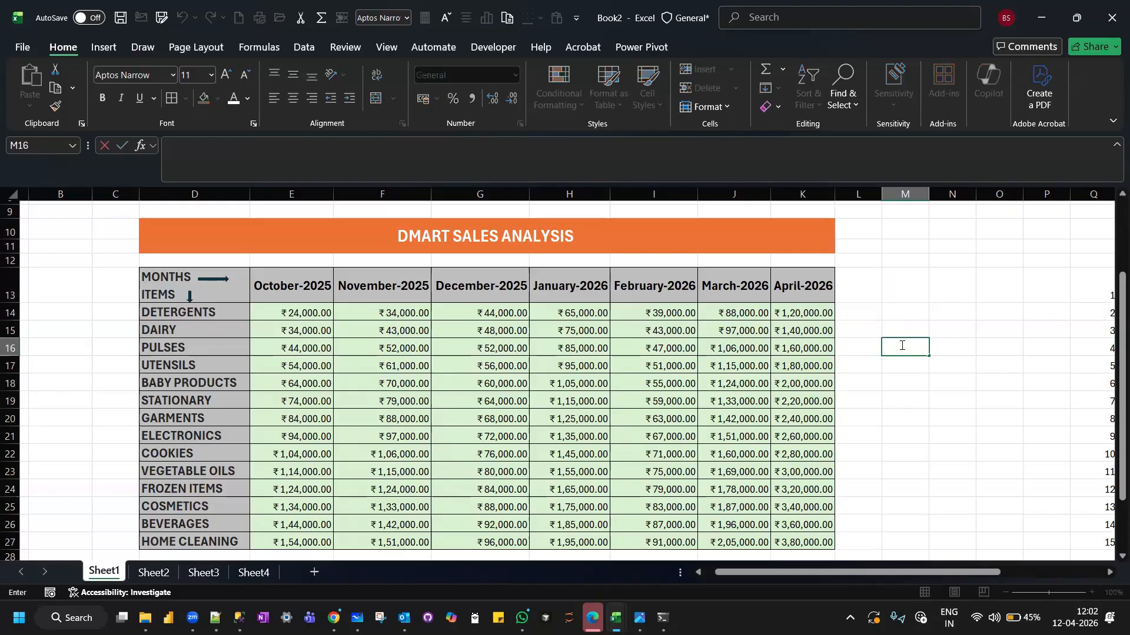
{"action": "key", "text": "alt+Return"}
{"action": "key", "text": "alt+Return"}
{"action": "key", "text": "alt+Return"}
{"action": "key", "text": "alt+Return"}
{"action": "key", "text": "BackSpace"}
{"action": "key", "text": "BackSpace"}
{"action": "key", "text": "BackSpace"}
{"action": "key", "text": "BackSpace"}
{"action": "left_click", "coordinate": [906, 324]}
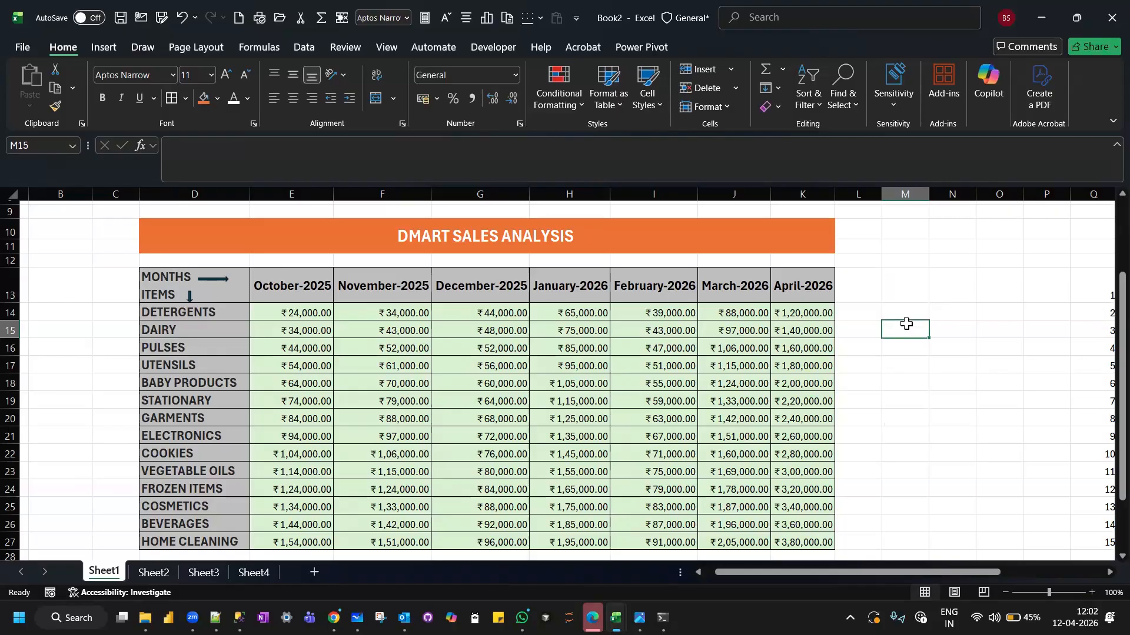
Switch to the Zoom Workplace window.
{"action": "scroll", "coordinate": [906, 323], "scroll_direction": "up", "scroll_amount": 1}
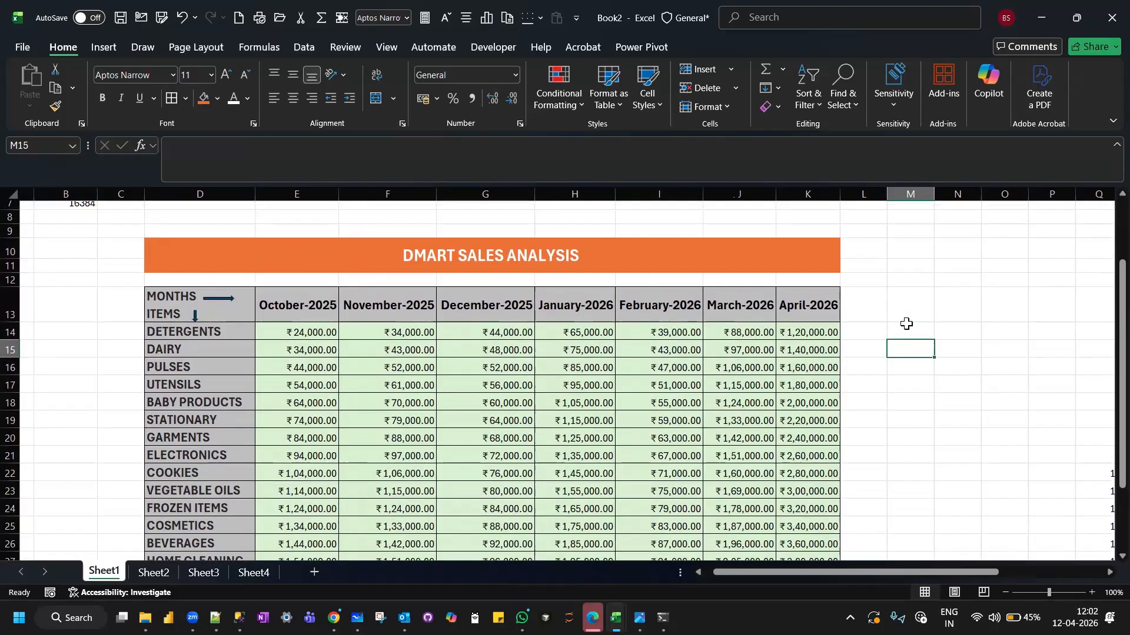
{"action": "scroll", "coordinate": [566, 340], "scroll_direction": "right", "scroll_amount": 1}
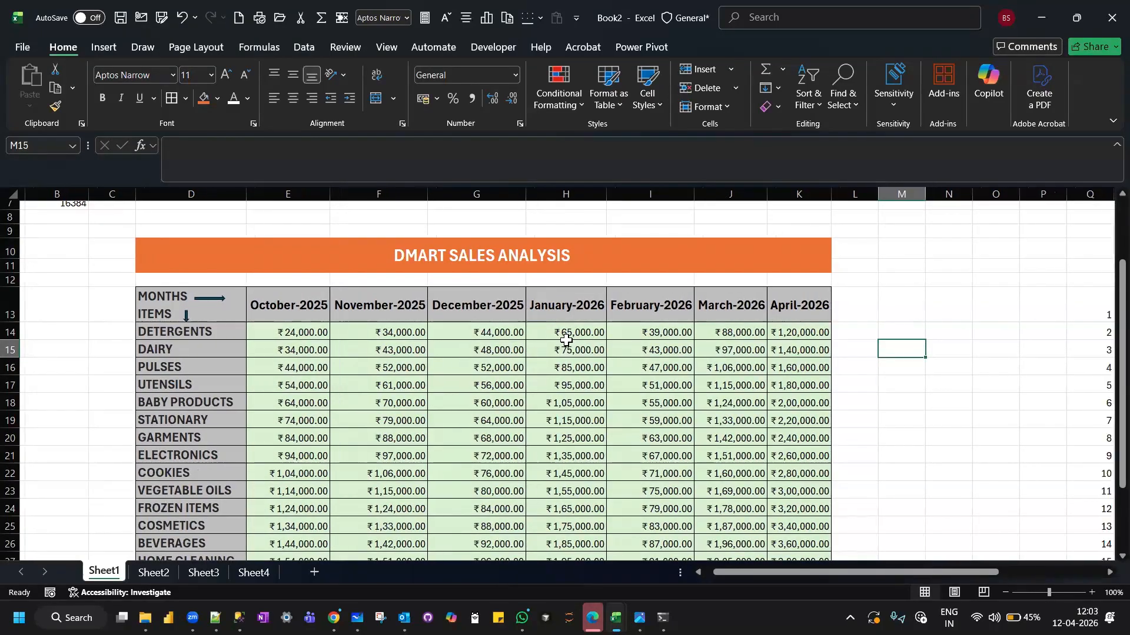
{"action": "scroll", "coordinate": [566, 340], "scroll_direction": "left", "scroll_amount": 2}
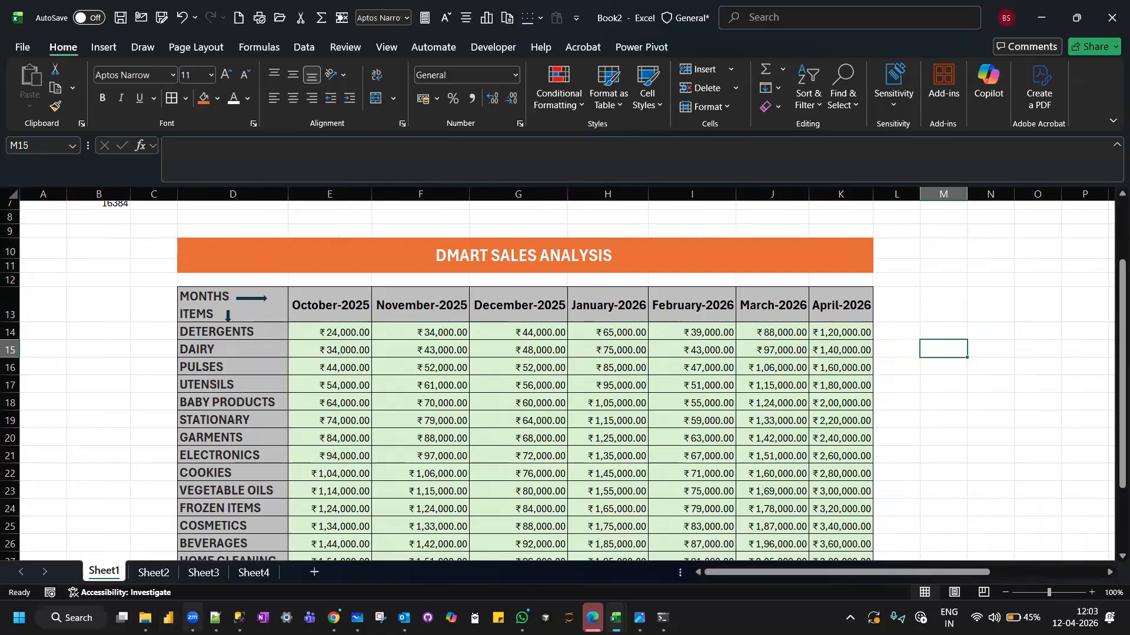
{"action": "mouse_move", "coordinate": [192, 618]}
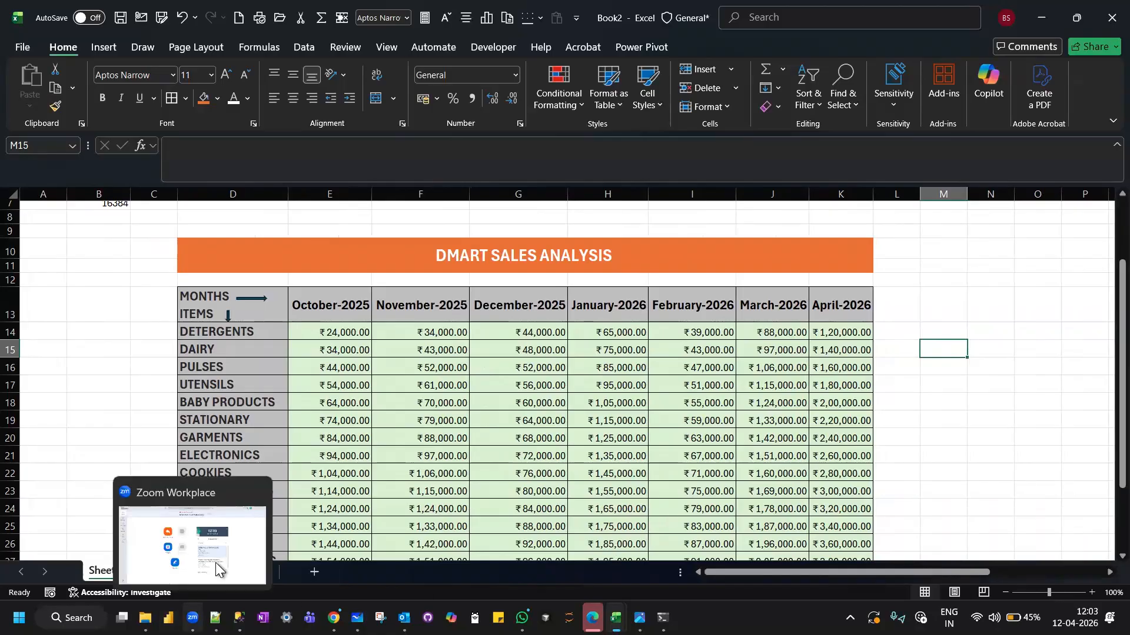
{"action": "left_click", "coordinate": [264, 514]}
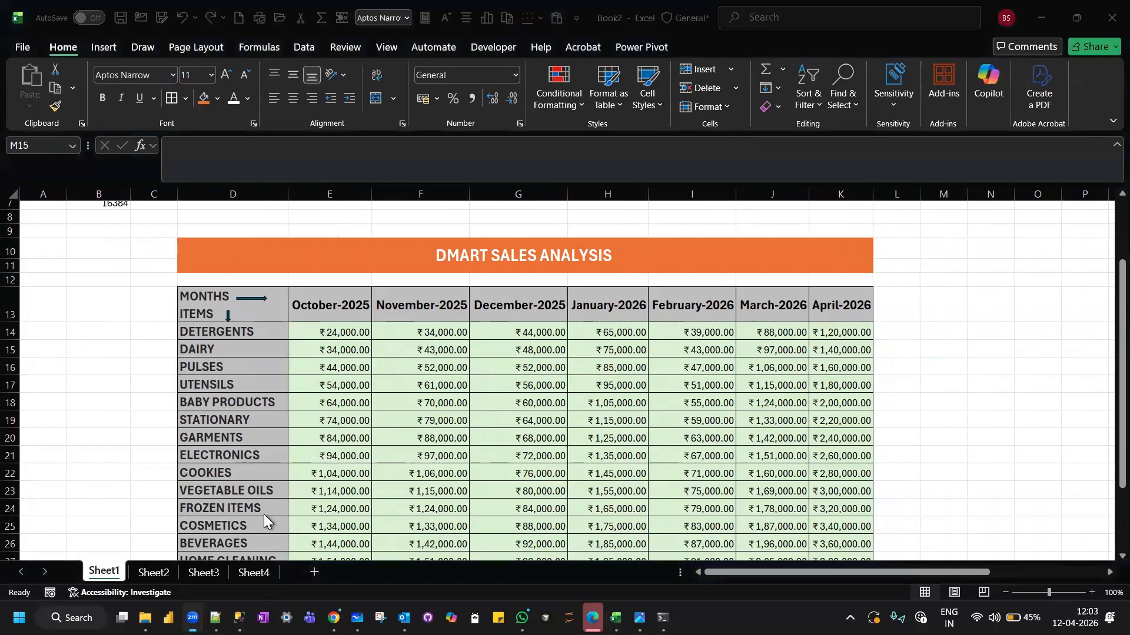
Switch to the Book1 workbook in Excel and try inserting a line break after MONTHS in cell E3 of Sheet2.
{"action": "left_click", "coordinate": [758, 260]}
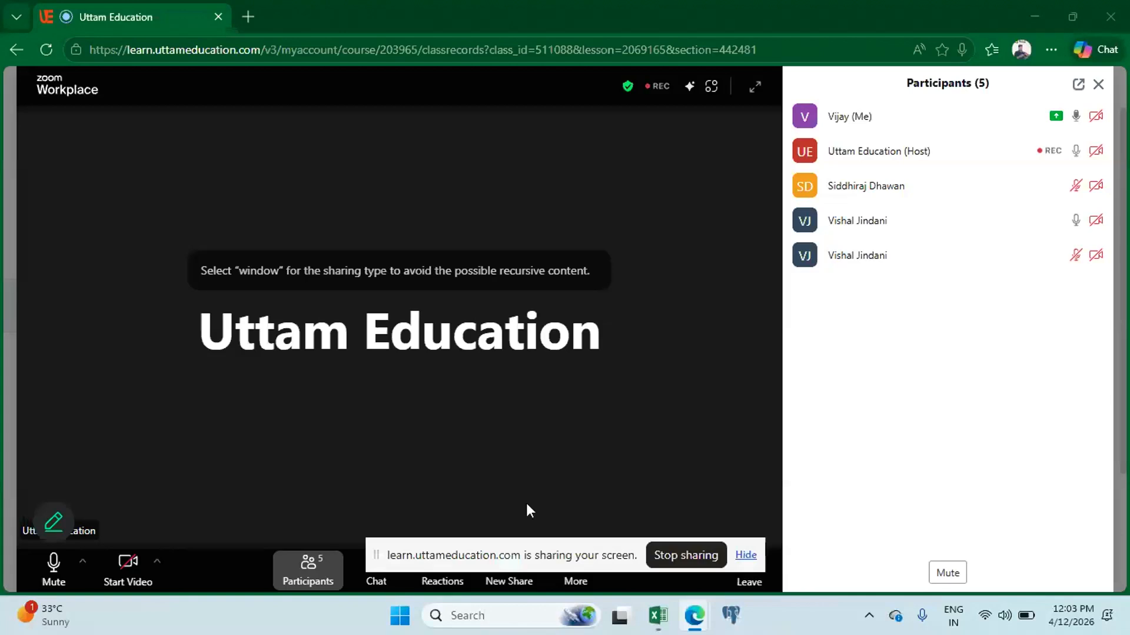
{"action": "left_click", "coordinate": [661, 618]}
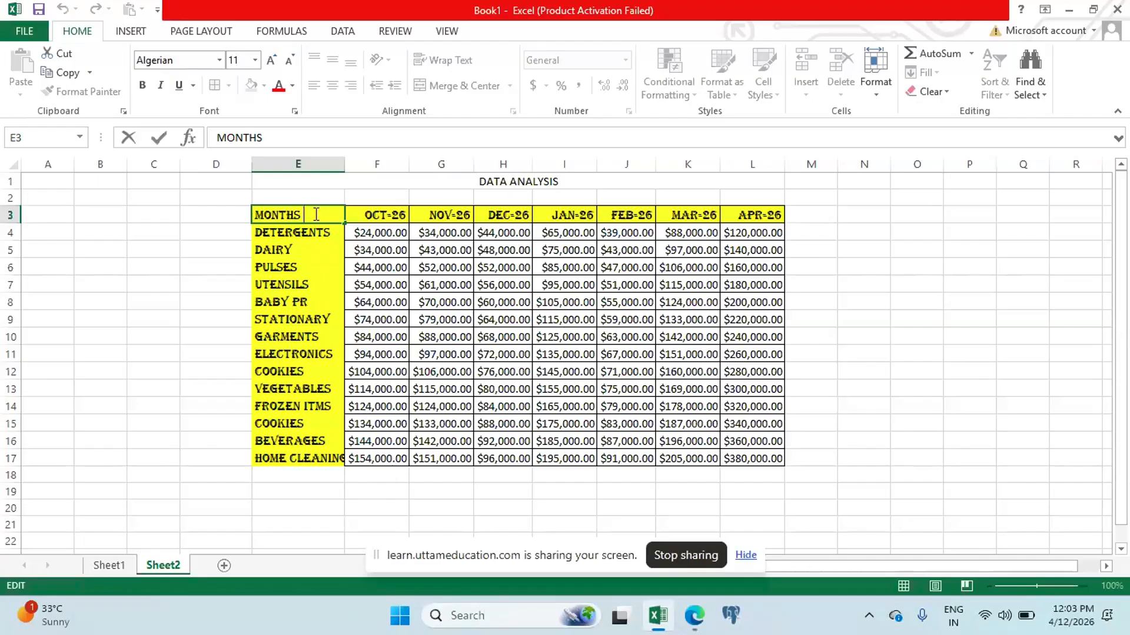
{"action": "key", "text": "Return"}
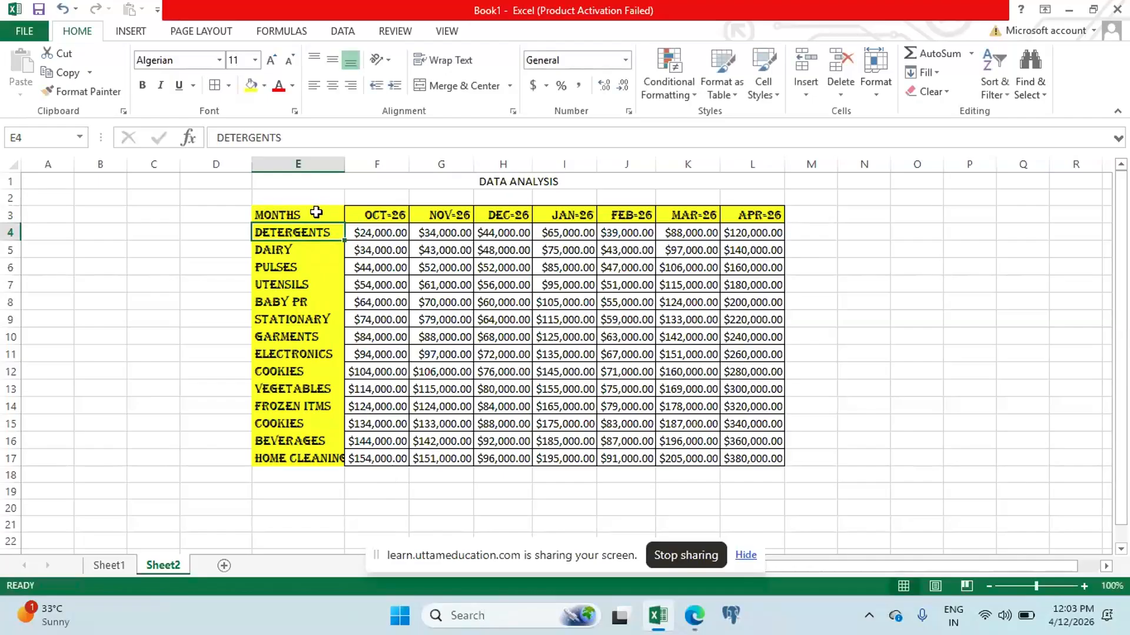
{"action": "left_click", "coordinate": [887, 265]}
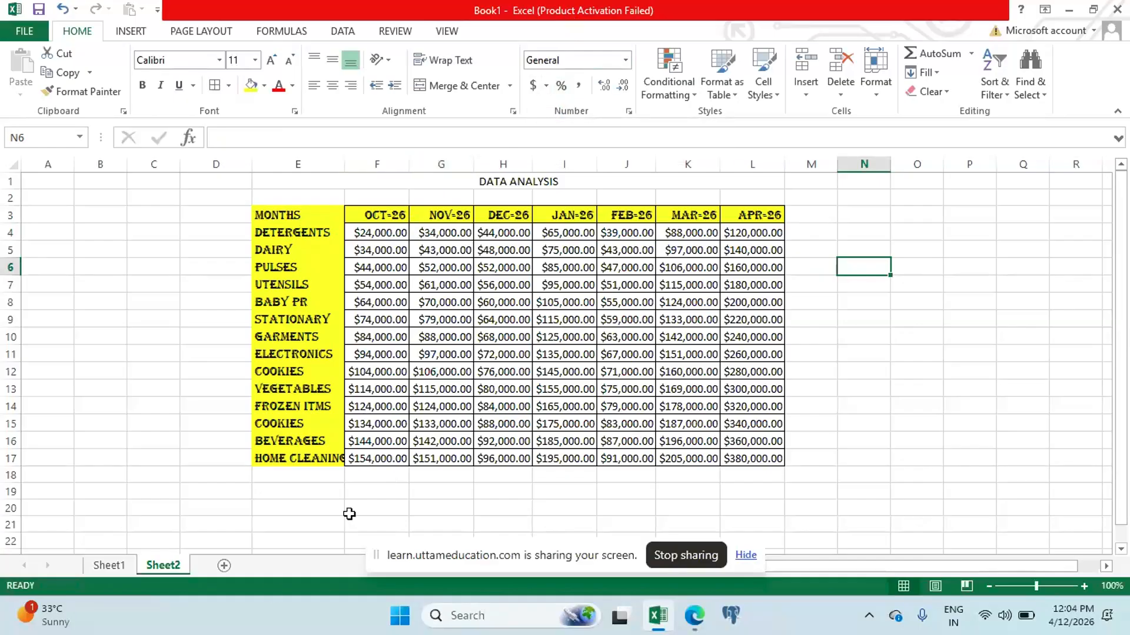
Add a new worksheet to Book1 and try inserting a line break inside the empty cell F4 twice.
{"action": "left_click", "coordinate": [224, 566]}
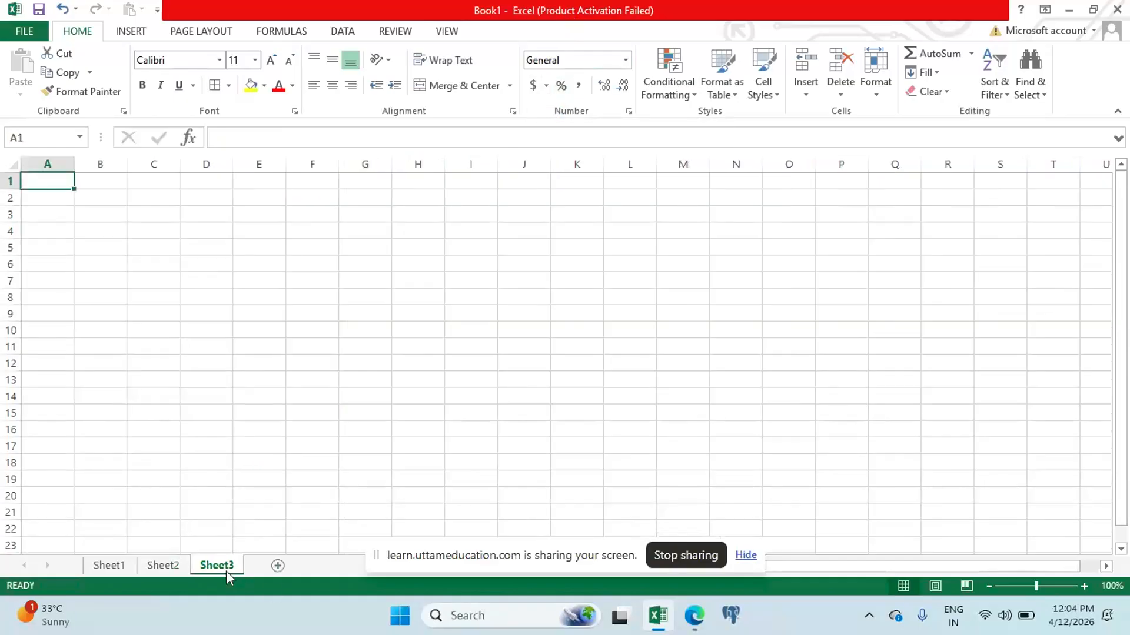
{"action": "left_click", "coordinate": [303, 232]}
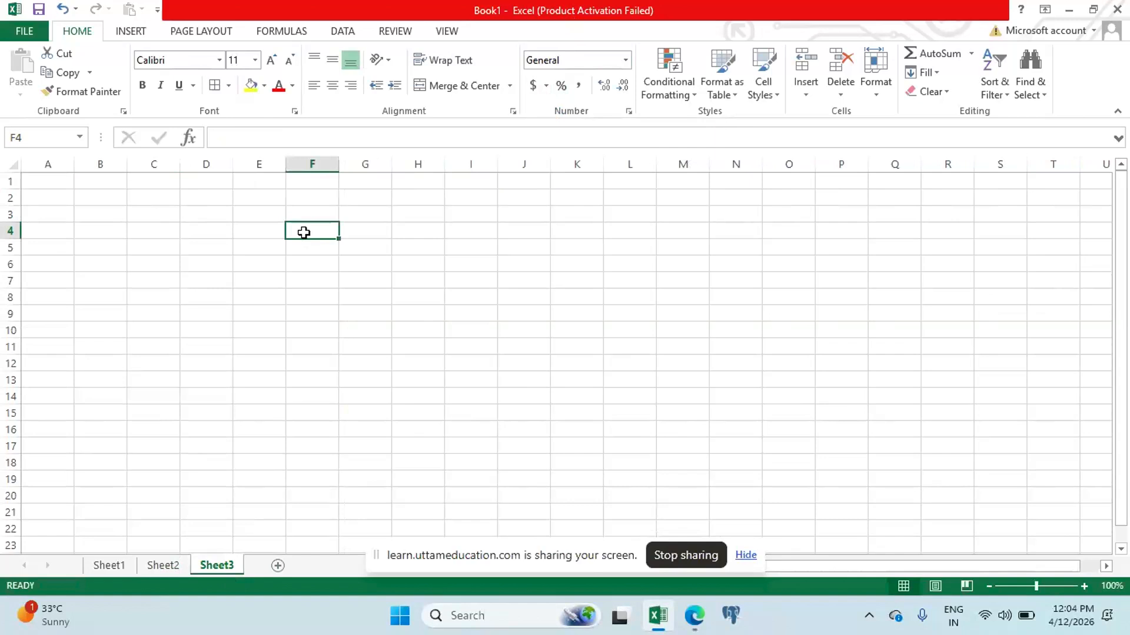
{"action": "double_click", "coordinate": [304, 232]}
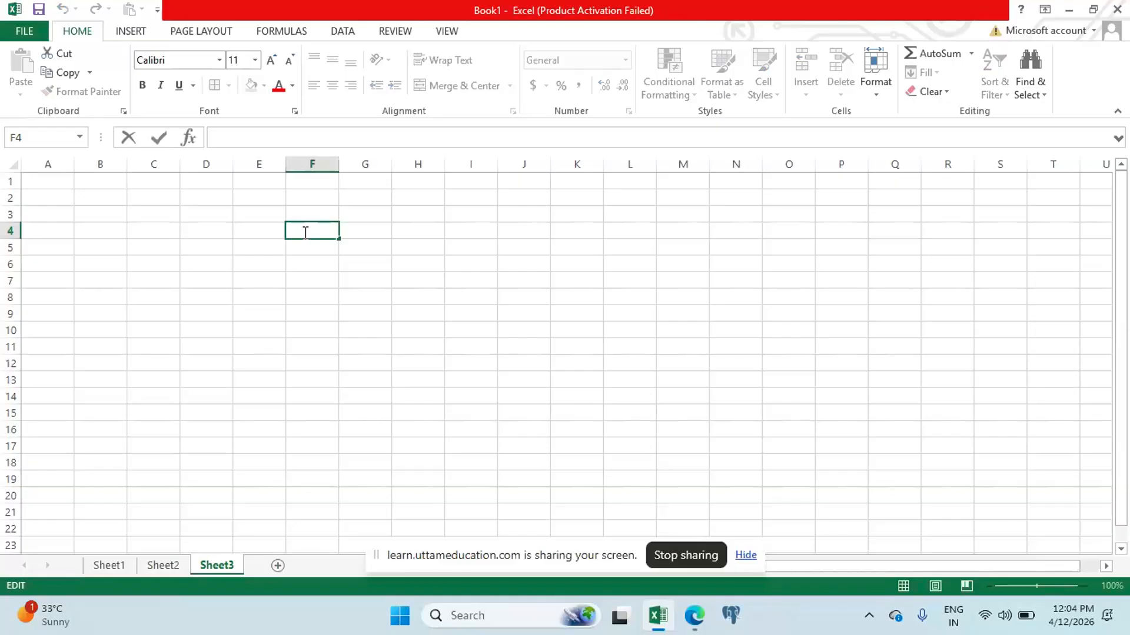
{"action": "key", "text": "Return"}
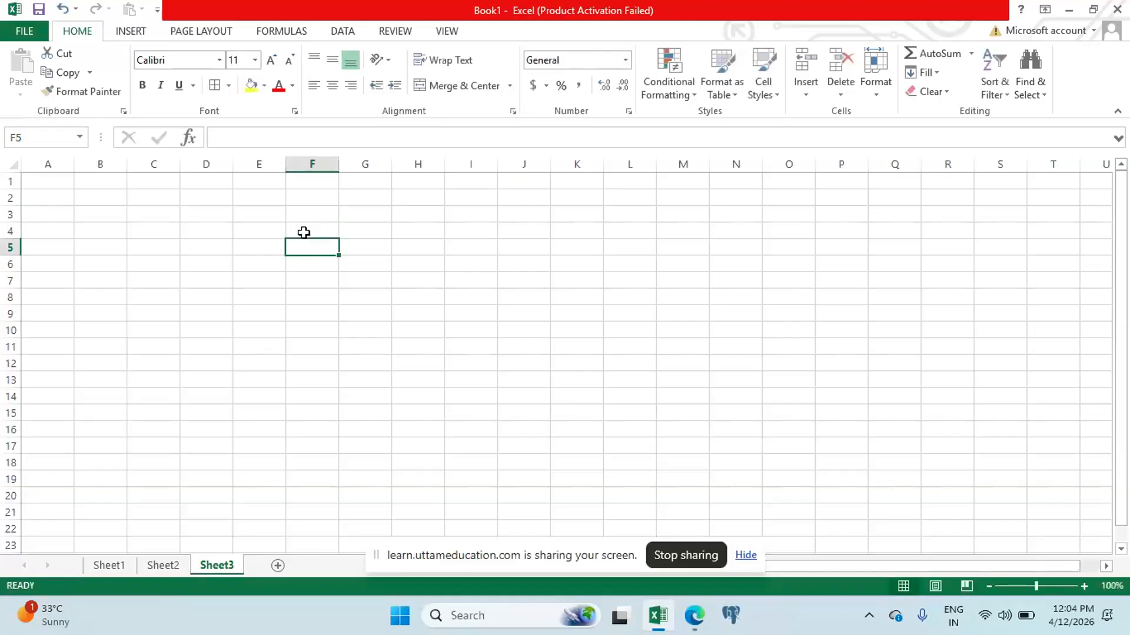
{"action": "left_click", "coordinate": [303, 232]}
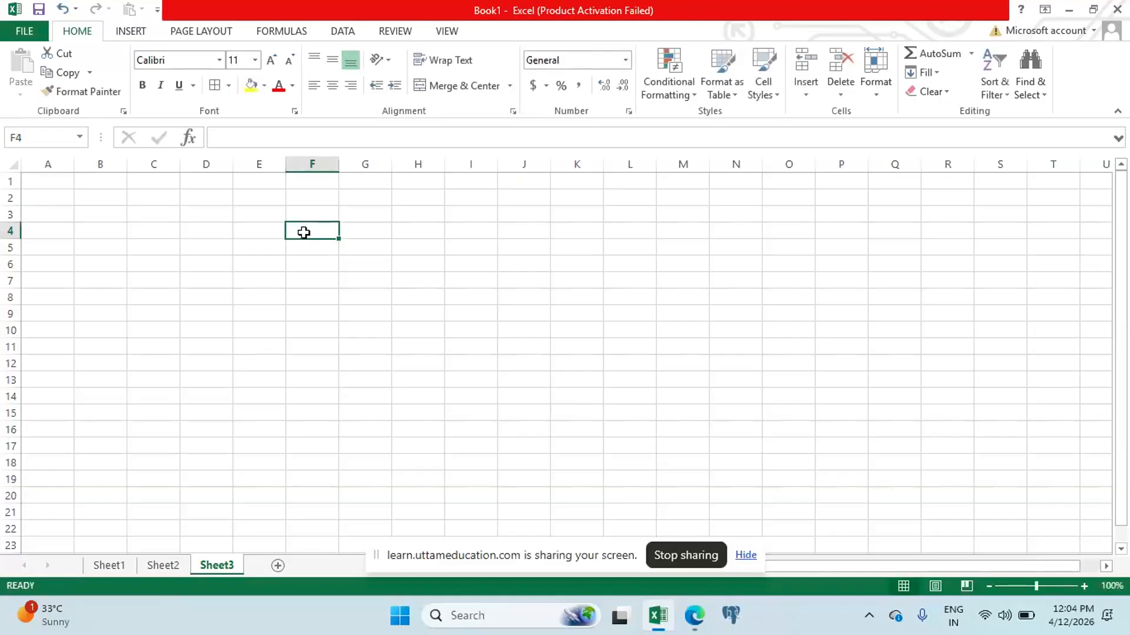
{"action": "double_click", "coordinate": [304, 232]}
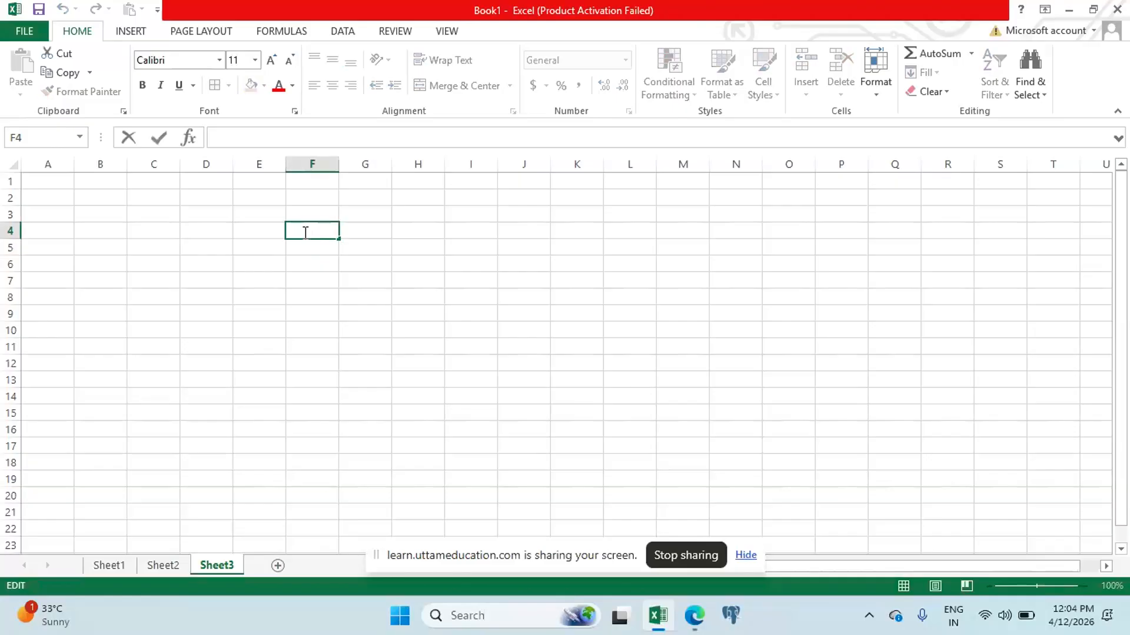
{"action": "key", "text": "Return"}
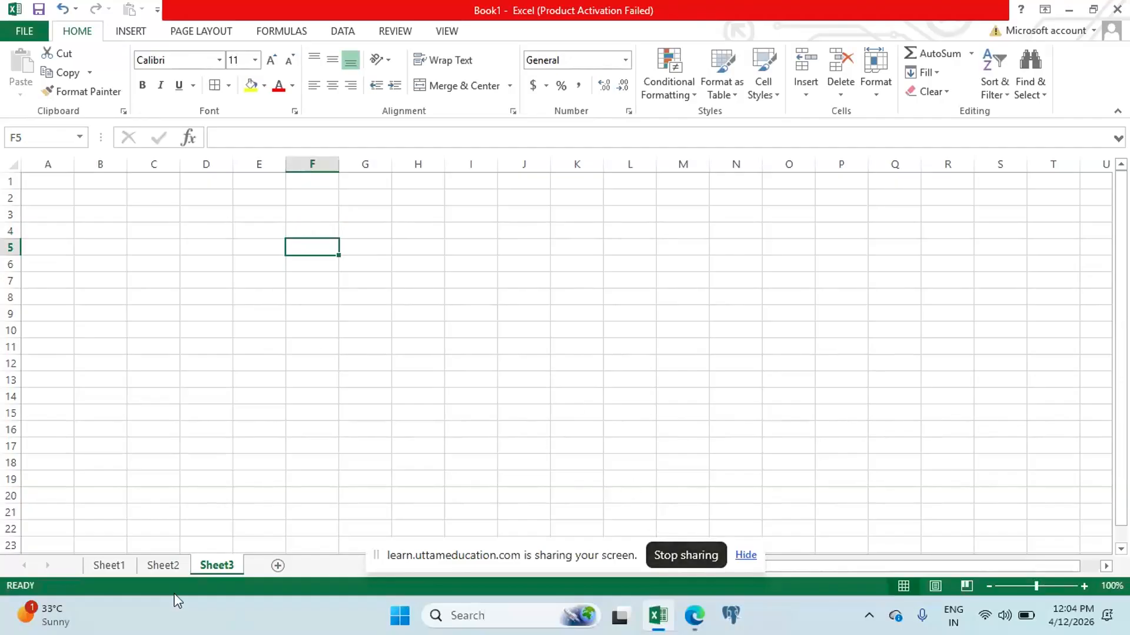
Return to Sheet2 and select the October month header in cell F3.
{"action": "left_click", "coordinate": [165, 566]}
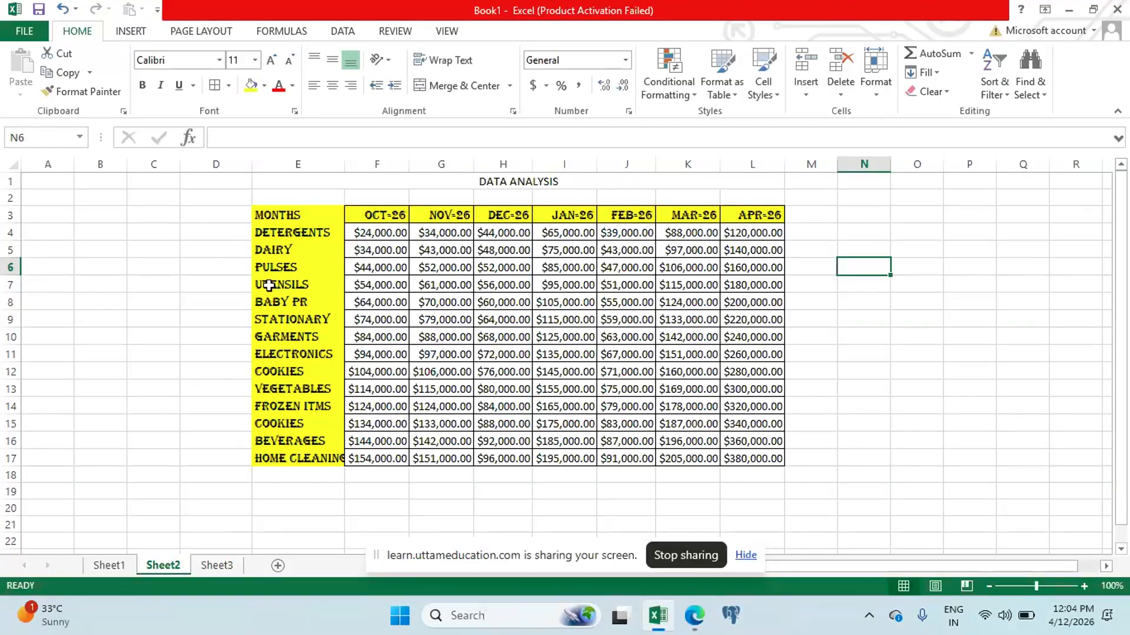
{"action": "left_click", "coordinate": [389, 214]}
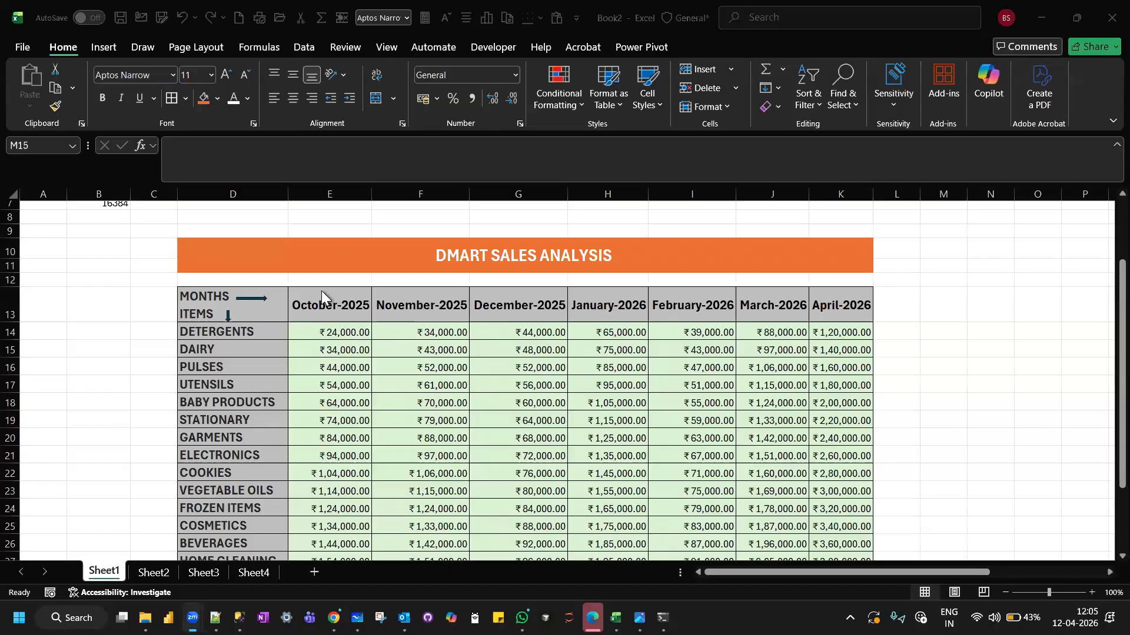
{"action": "left_click", "coordinate": [321, 291]}
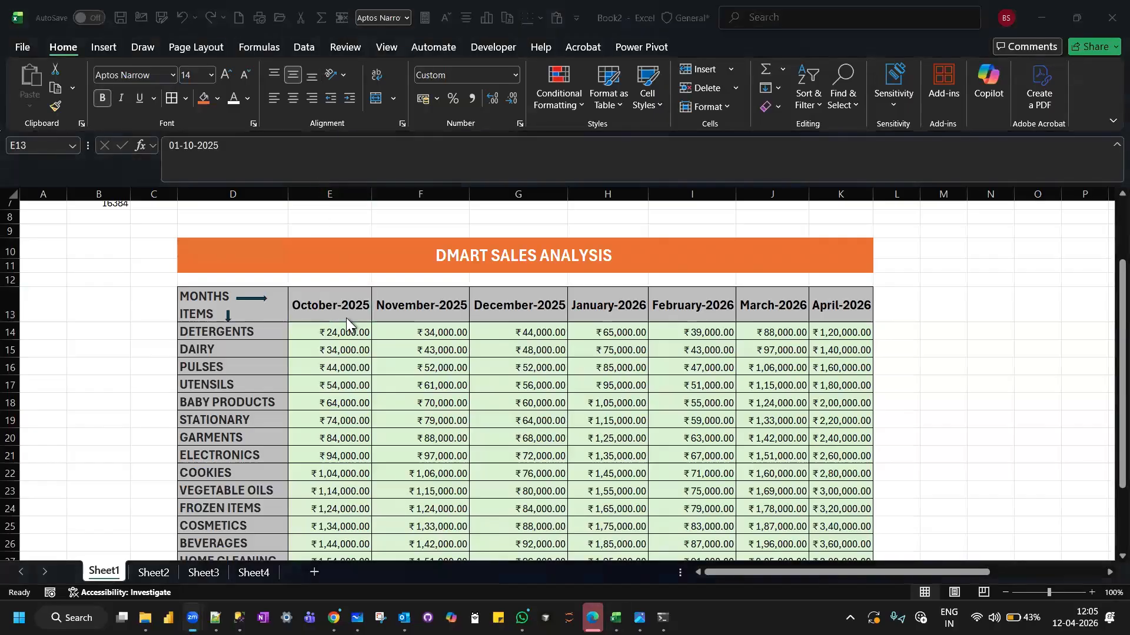
Select the month headers E13:K13 in the DMart table and inspect their custom number format without changing it.
{"action": "scroll", "coordinate": [346, 318], "scroll_direction": "down", "scroll_amount": 1}
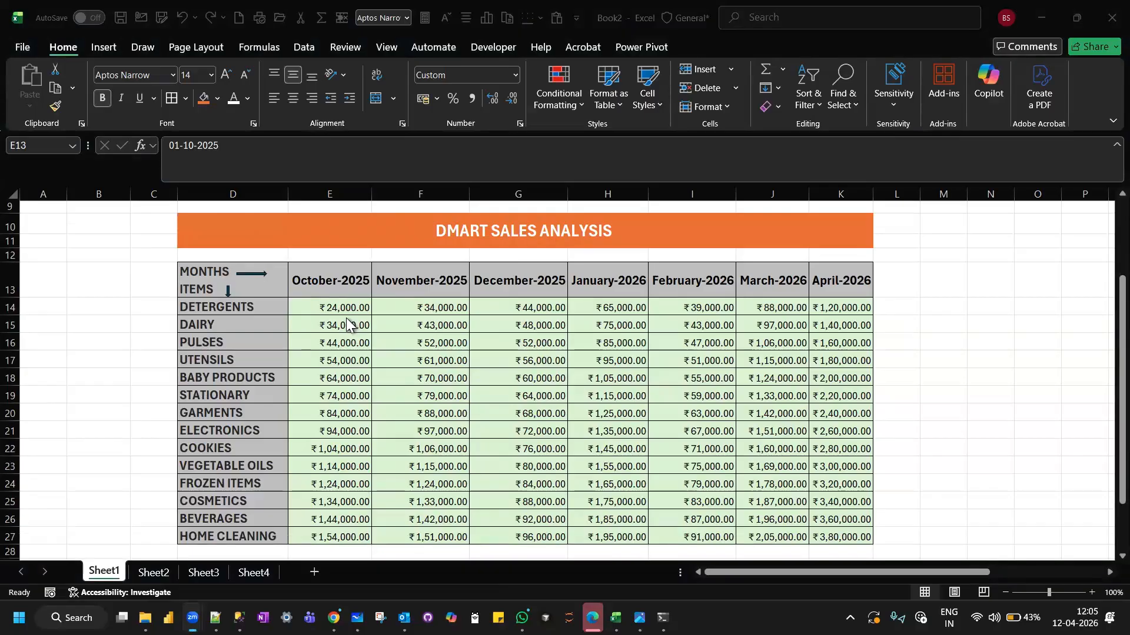
{"action": "left_click", "coordinate": [332, 286]}
{"action": "left_click_drag", "start_coordinate": [332, 287], "coordinate": [824, 289]}
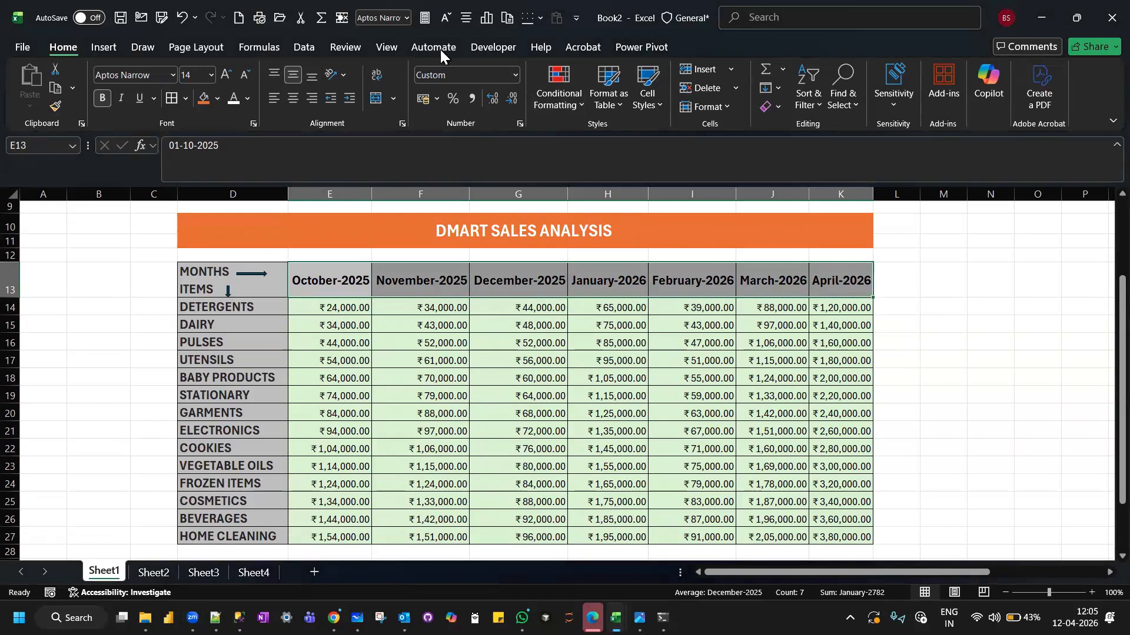
{"action": "left_click", "coordinate": [513, 79]}
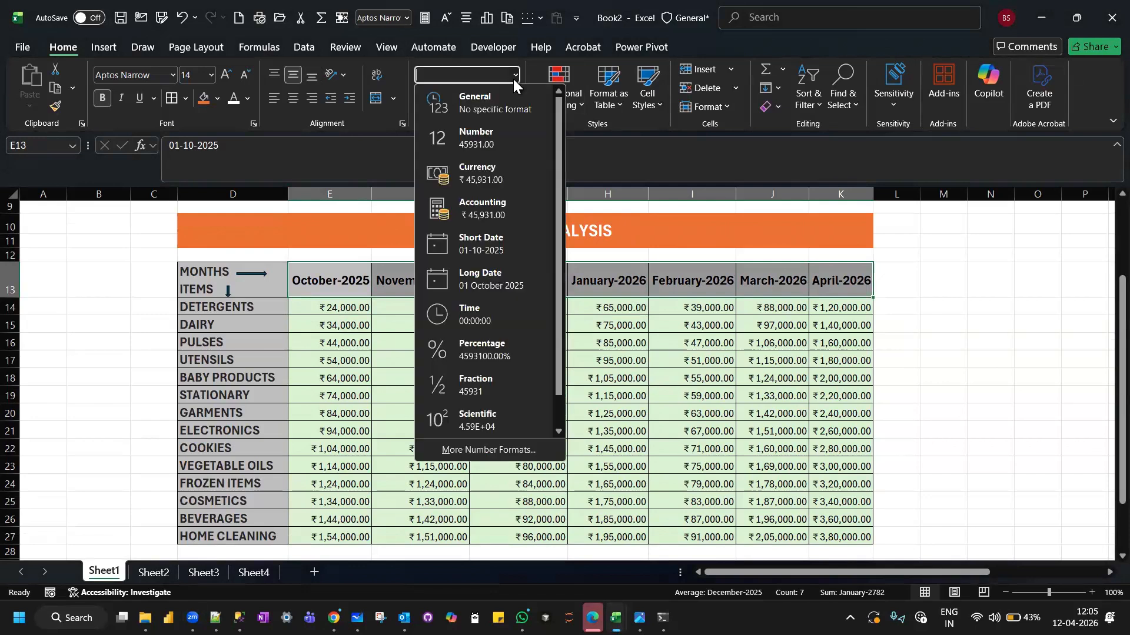
{"action": "left_click", "coordinate": [477, 450]}
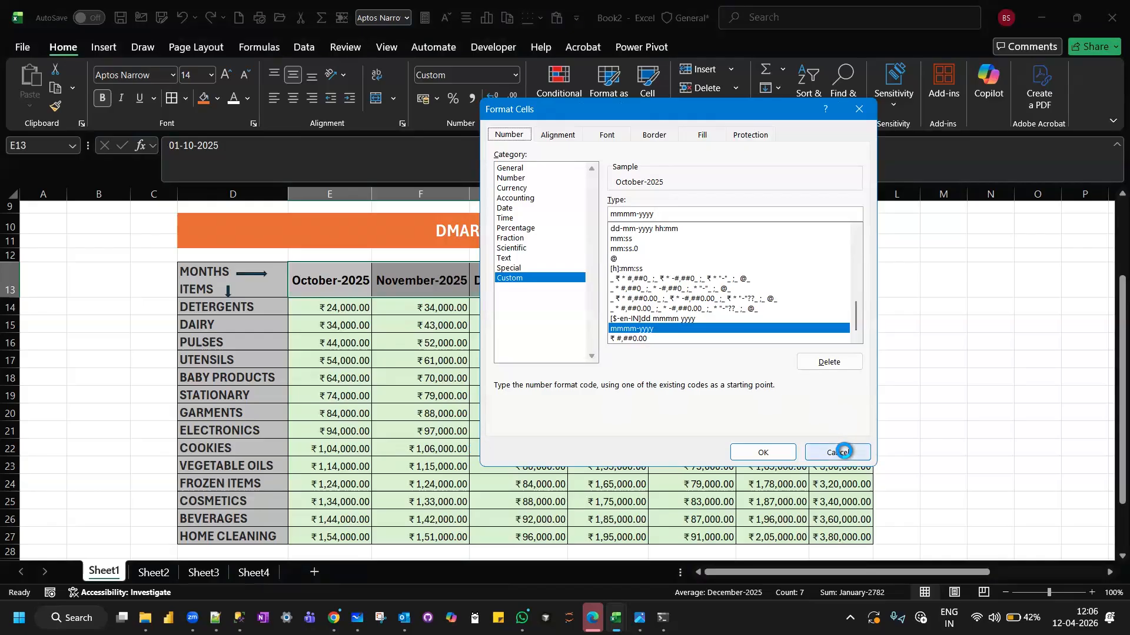
{"action": "left_click", "coordinate": [844, 451]}
Apply the custom number format MMMM-YYYY to the month headers in E13:K13.
{"action": "left_click", "coordinate": [514, 75]}
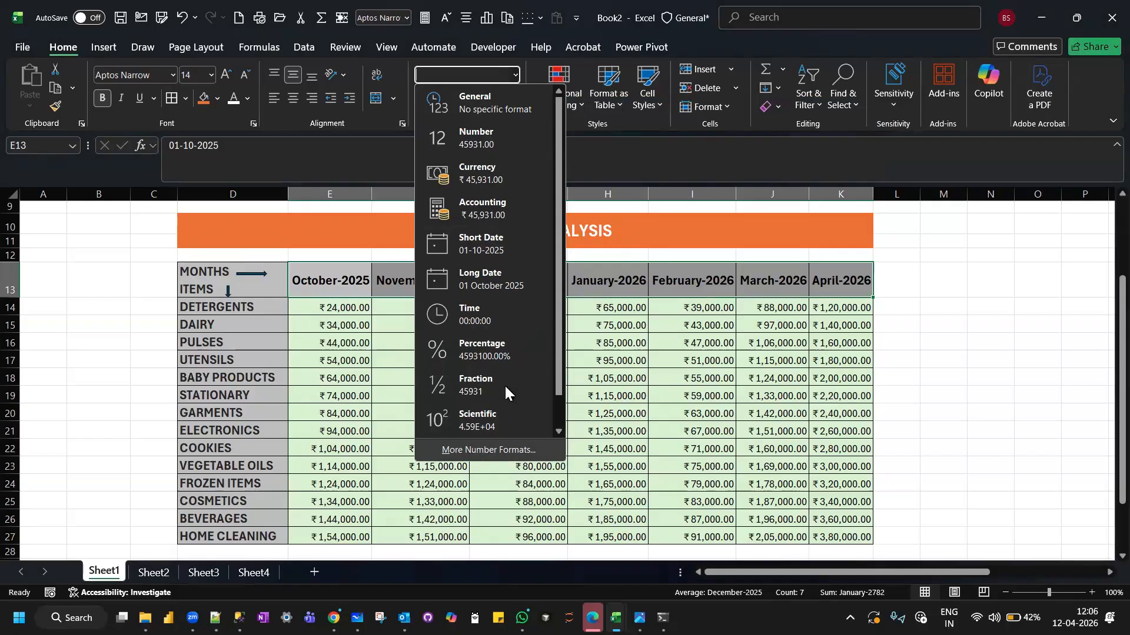
{"action": "scroll", "coordinate": [523, 320], "scroll_direction": "down", "scroll_amount": 1}
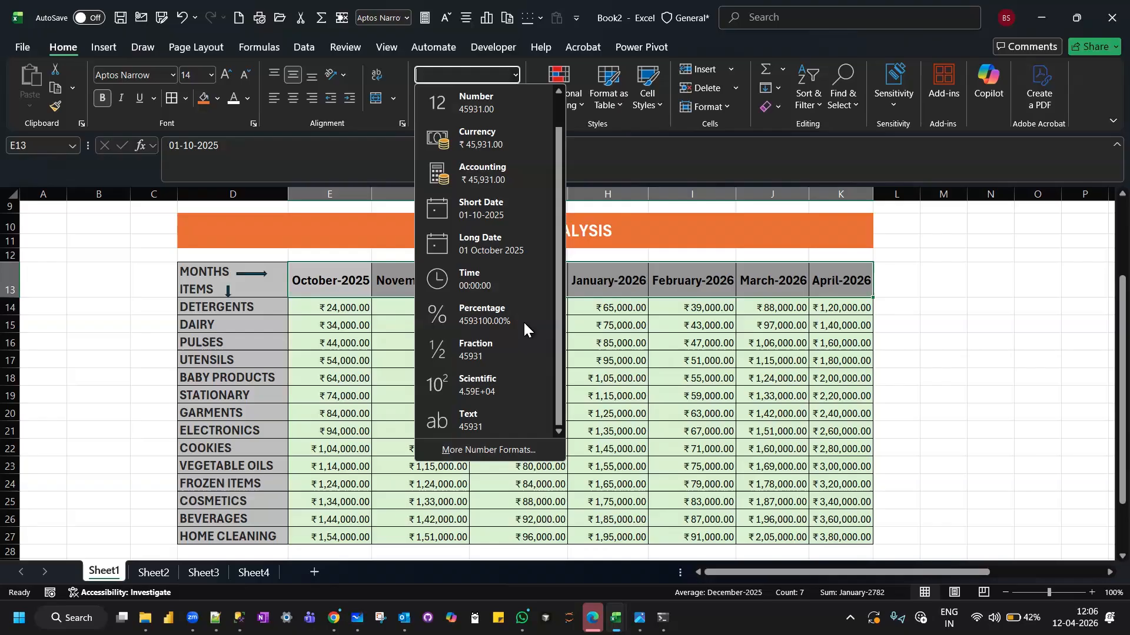
{"action": "left_click", "coordinate": [462, 452]}
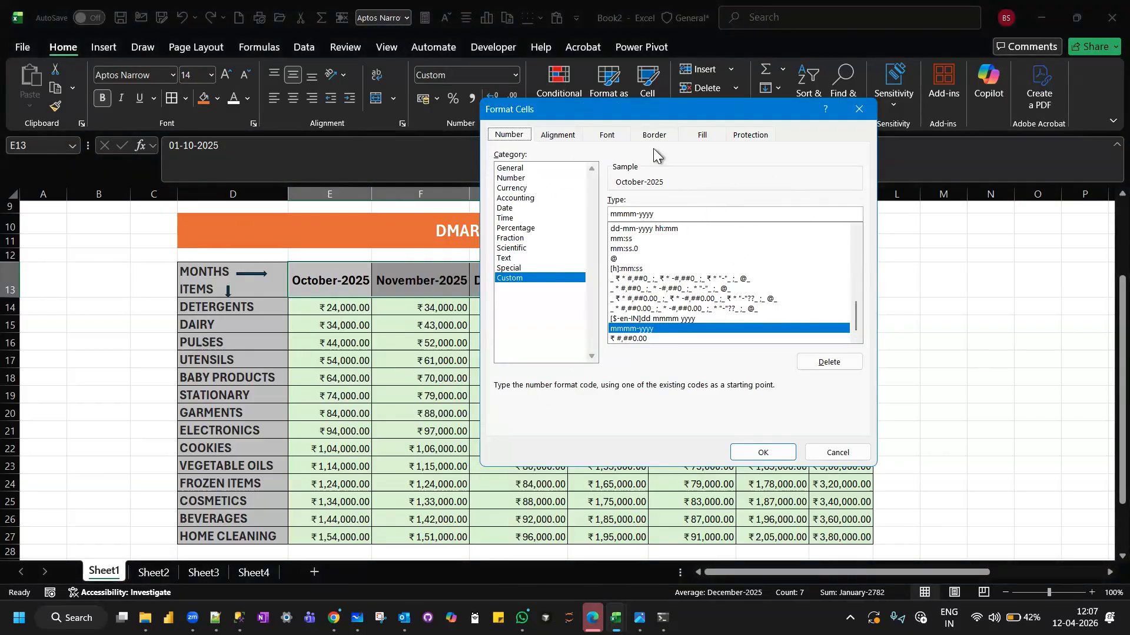
{"action": "double_click", "coordinate": [667, 213]}
{"action": "key", "text": "BackSpace"}
{"action": "key", "text": "BackSpace"}
{"action": "key", "text": "BackSpace"}
{"action": "key", "text": "BackSpace"}
{"action": "key", "text": "BackSpace"}
{"action": "key", "text": "BackSpace"}
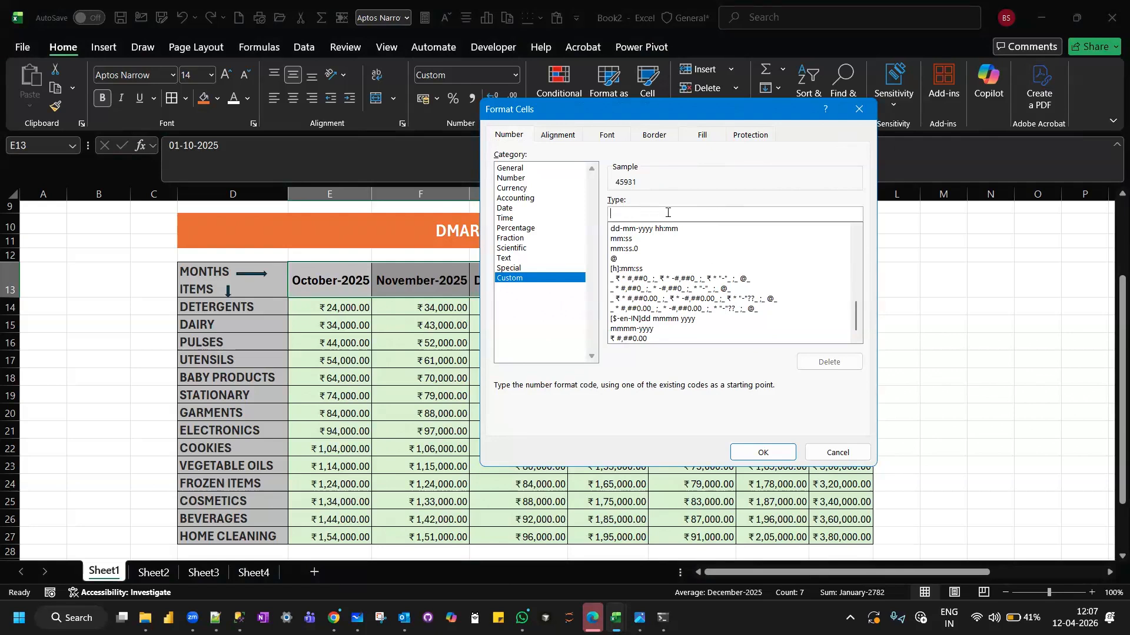
{"action": "type", "text": "MMMM-YYYY"}
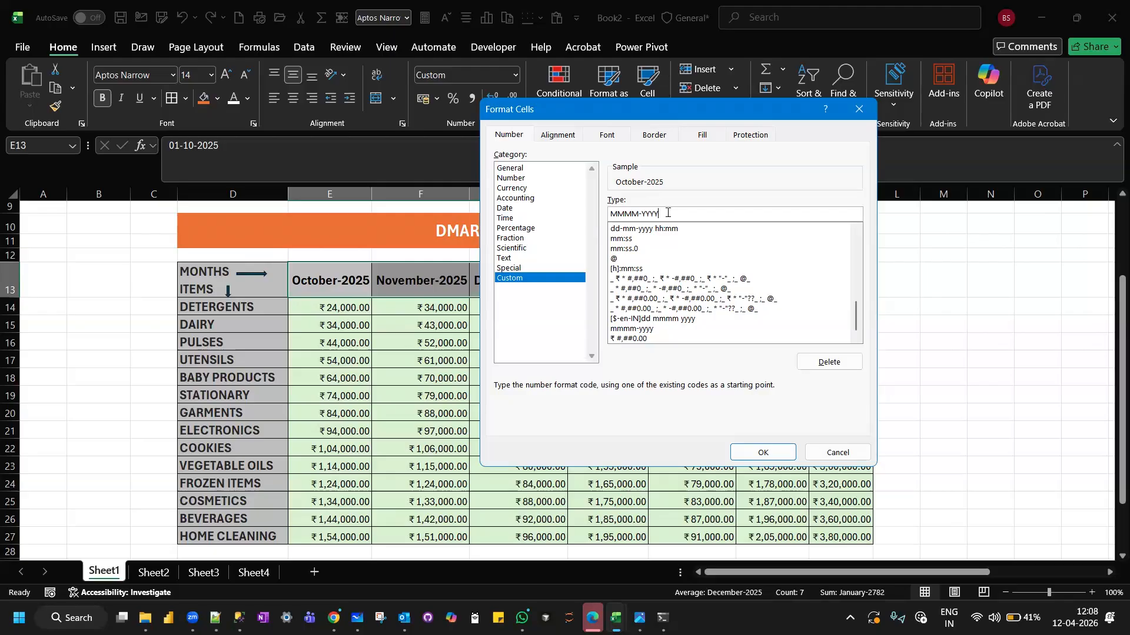
{"action": "key", "text": "Return"}
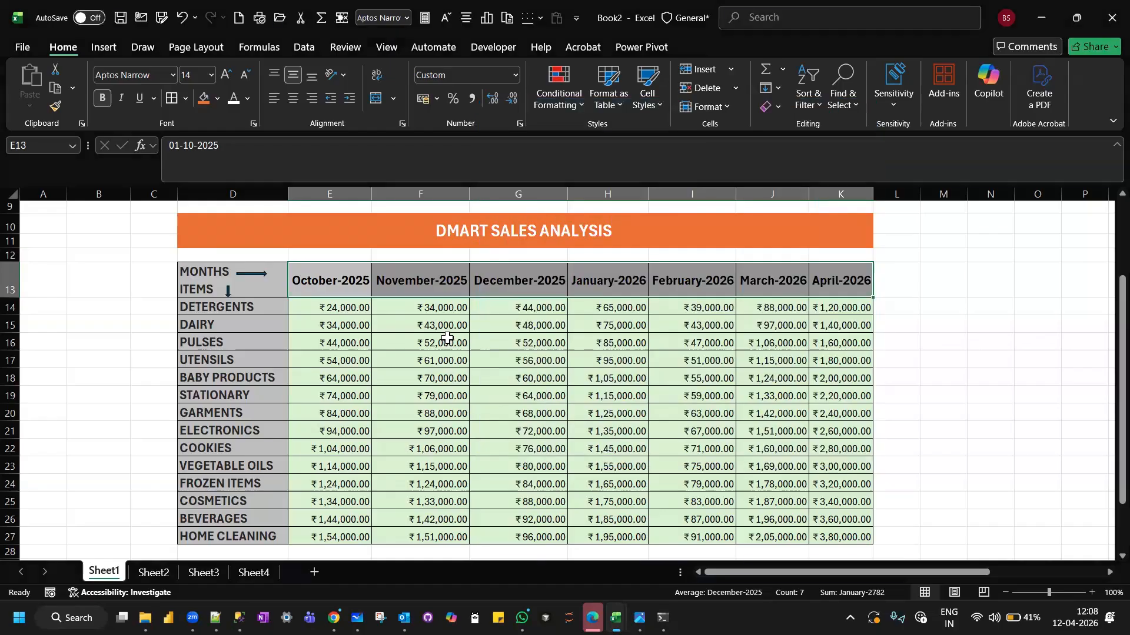
Select the sales figures in E14:K27 and open the list of accounting currency formats.
{"action": "left_click_drag", "start_coordinate": [338, 303], "coordinate": [838, 537]}
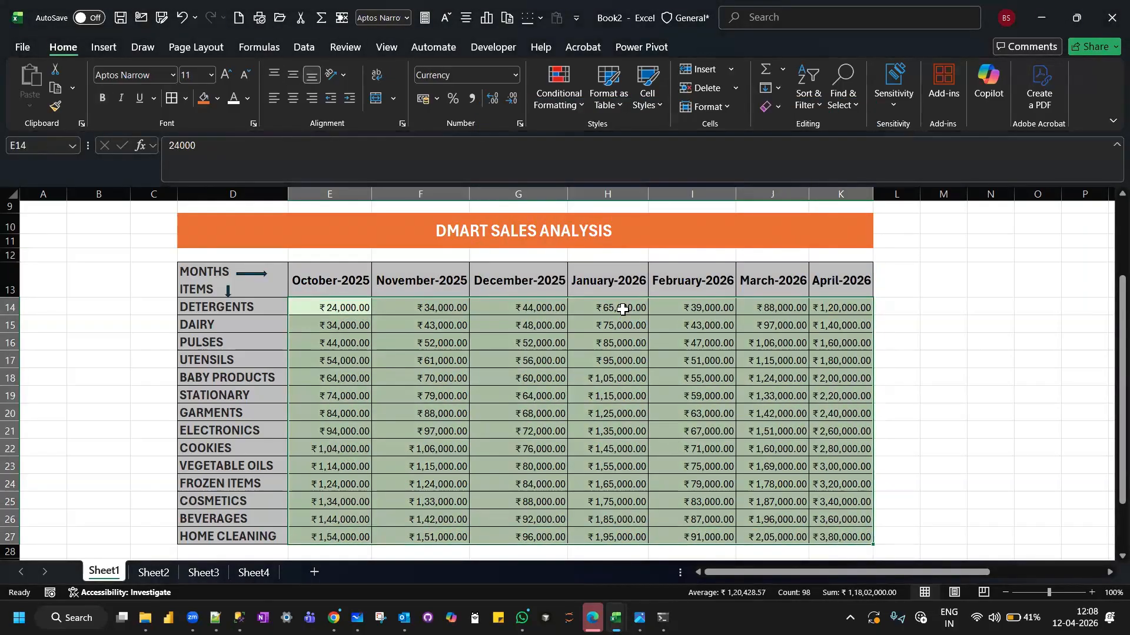
{"action": "left_click", "coordinate": [436, 97]}
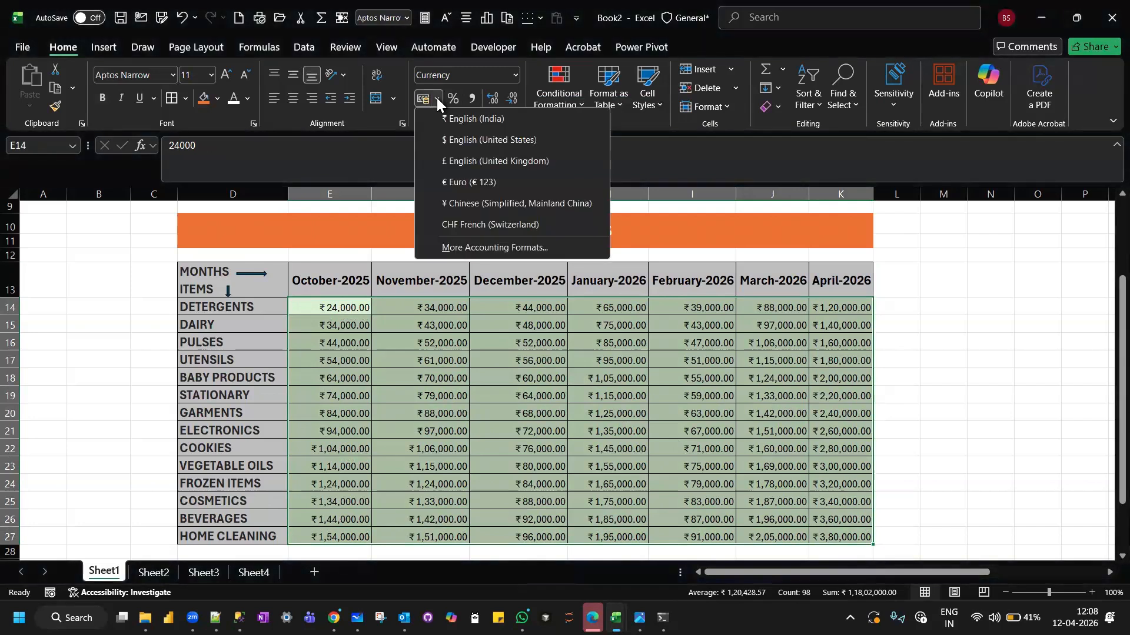
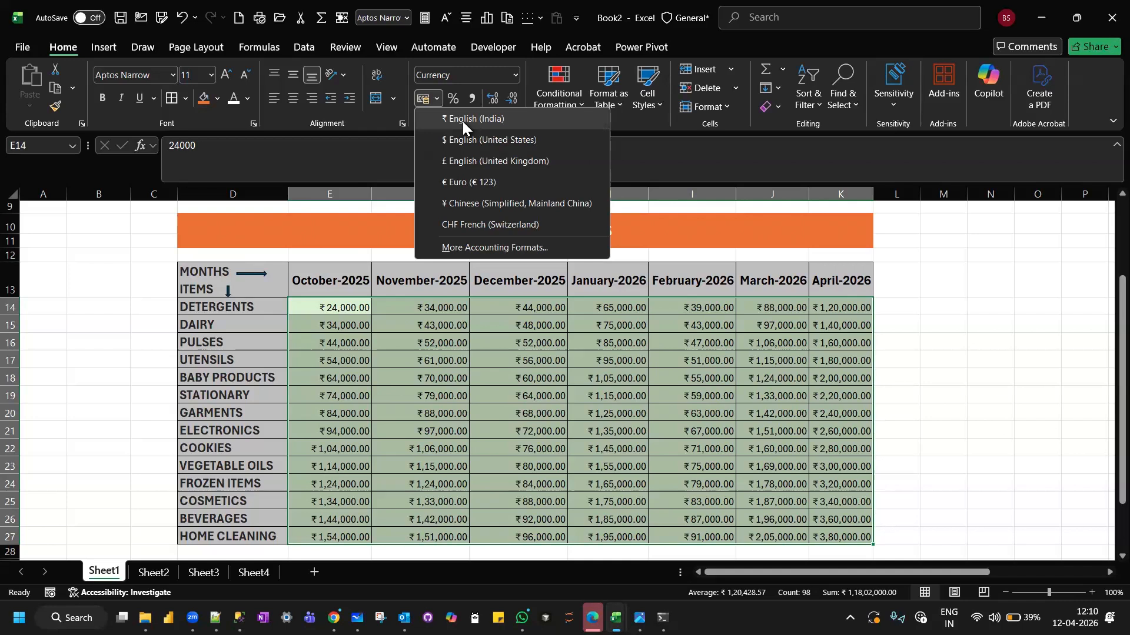
Review the available number format types for the sales figures and for cell F14 without changing them.
{"action": "left_click", "coordinate": [517, 72]}
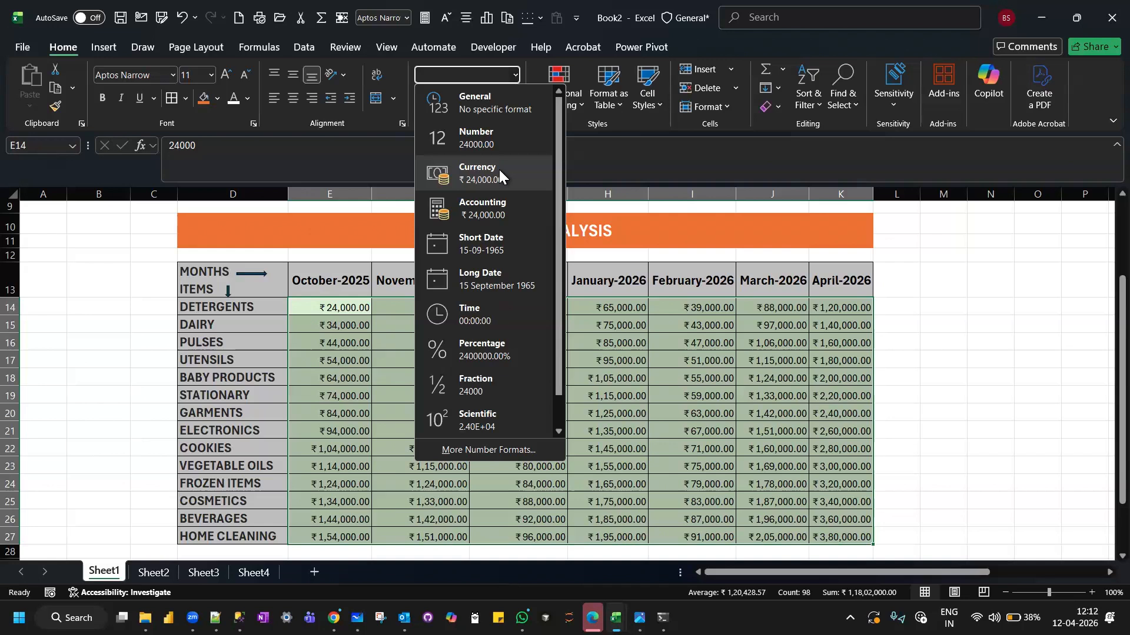
{"action": "left_click", "coordinate": [880, 308]}
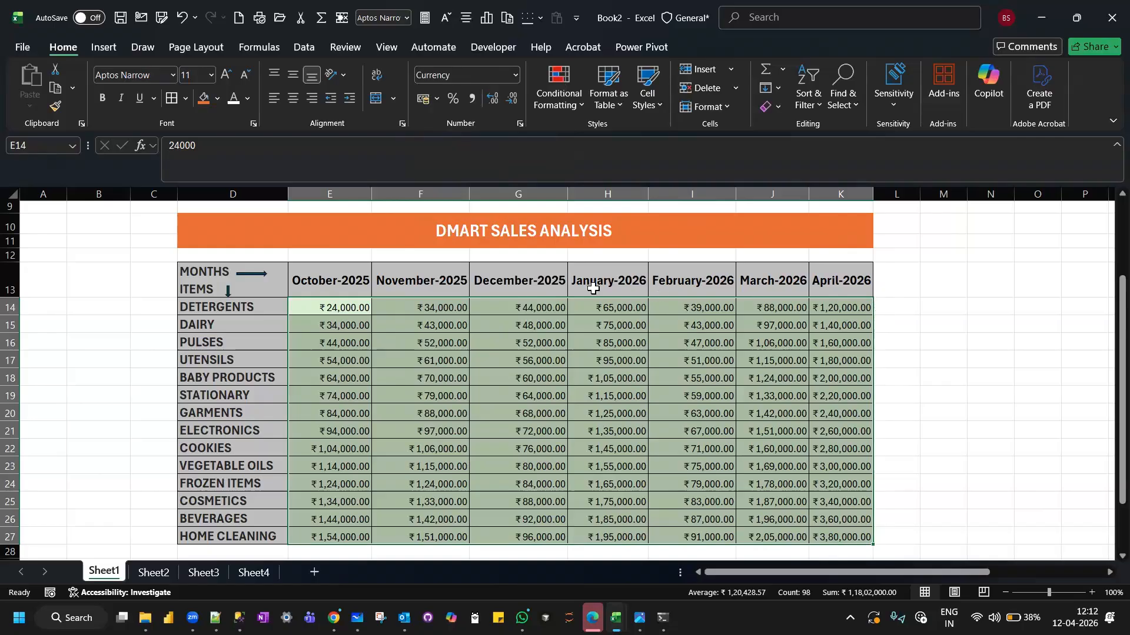
{"action": "left_click", "coordinate": [440, 309]}
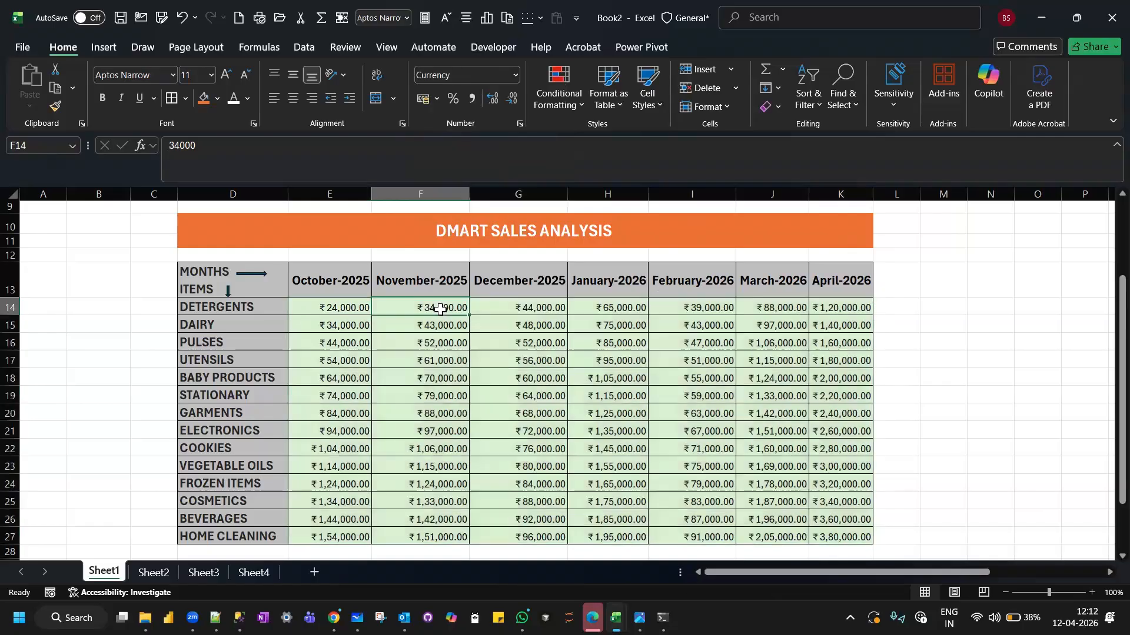
{"action": "left_click", "coordinate": [517, 73]}
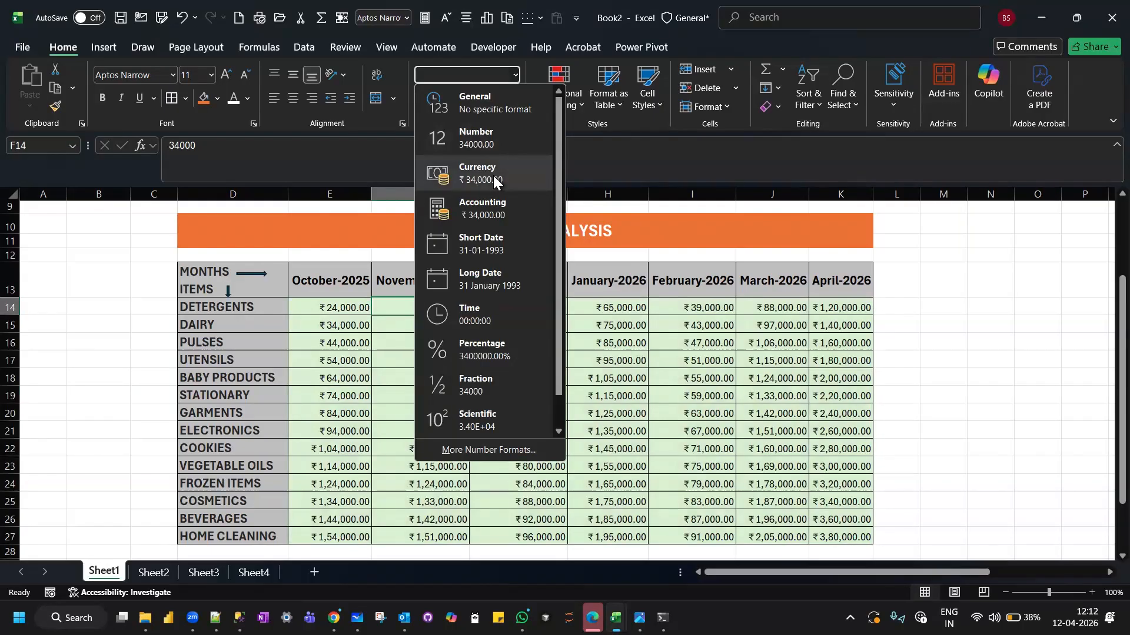
{"action": "left_click", "coordinate": [106, 268]}
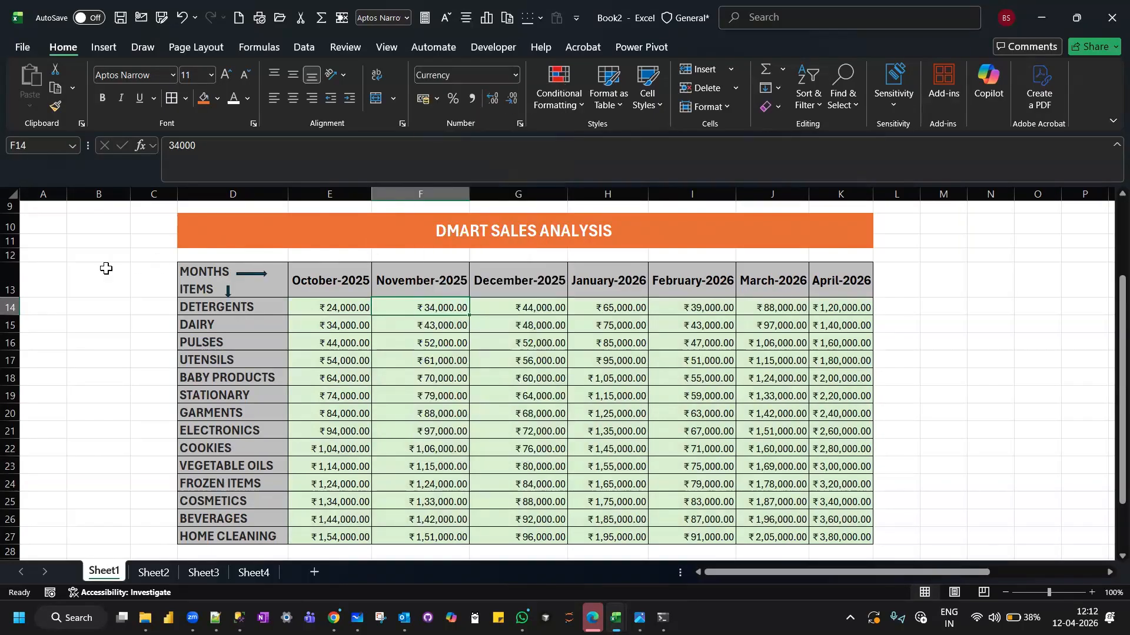
Inspect the Accounting and Currency format options for F14, including the currency symbol list, and cancel without applying anything.
{"action": "left_click", "coordinate": [438, 96]}
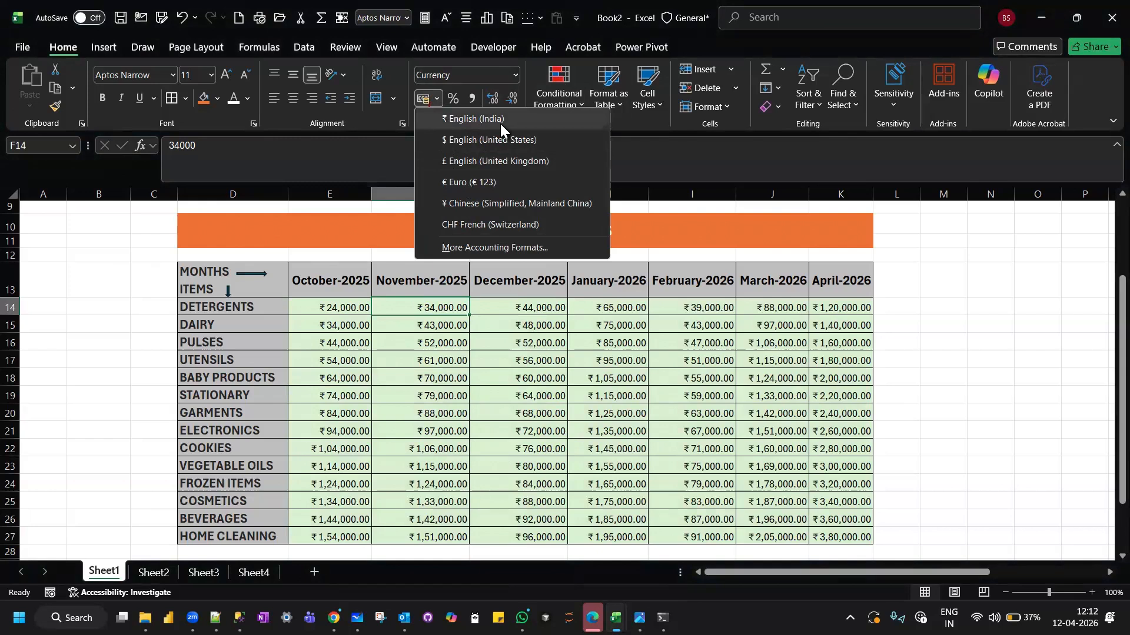
{"action": "left_click", "coordinate": [484, 250]}
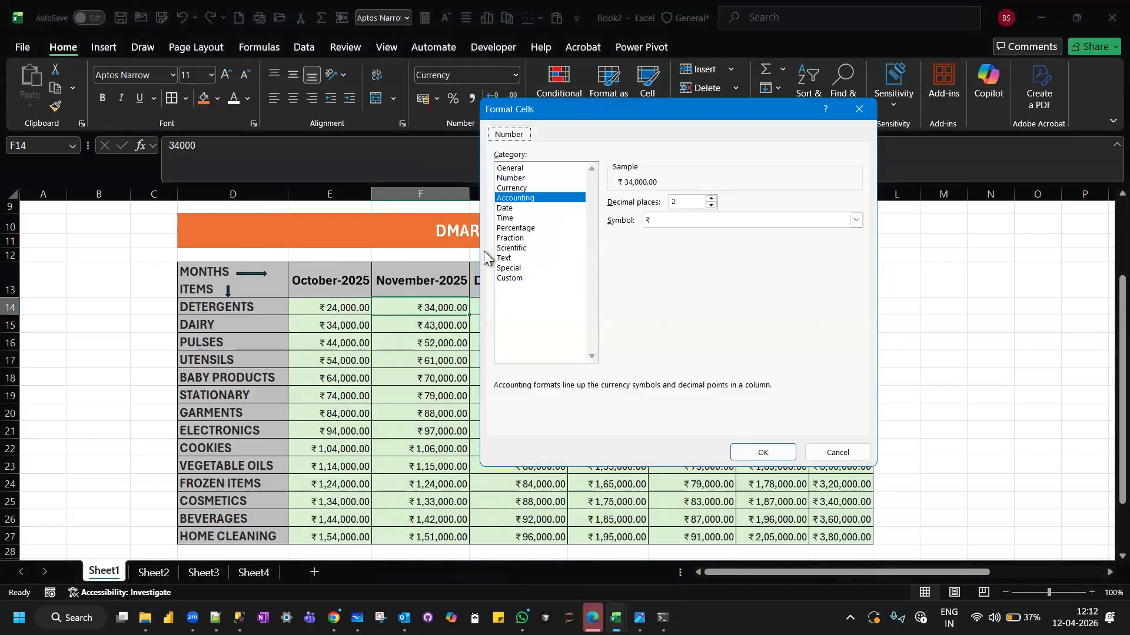
{"action": "left_click", "coordinate": [517, 188]}
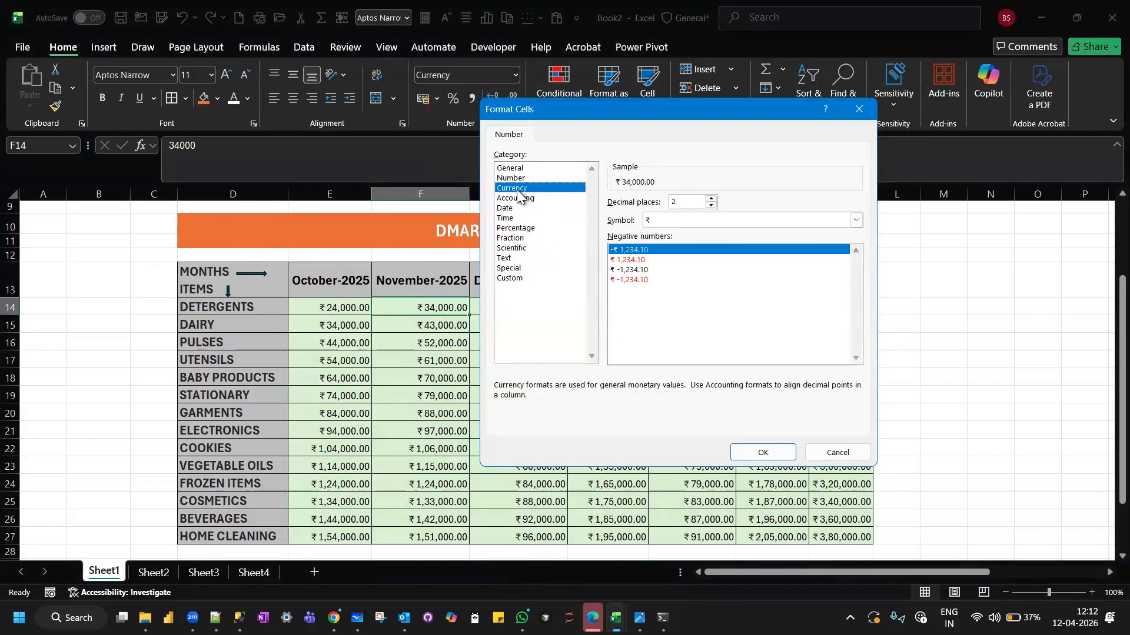
{"action": "left_click", "coordinate": [856, 220]}
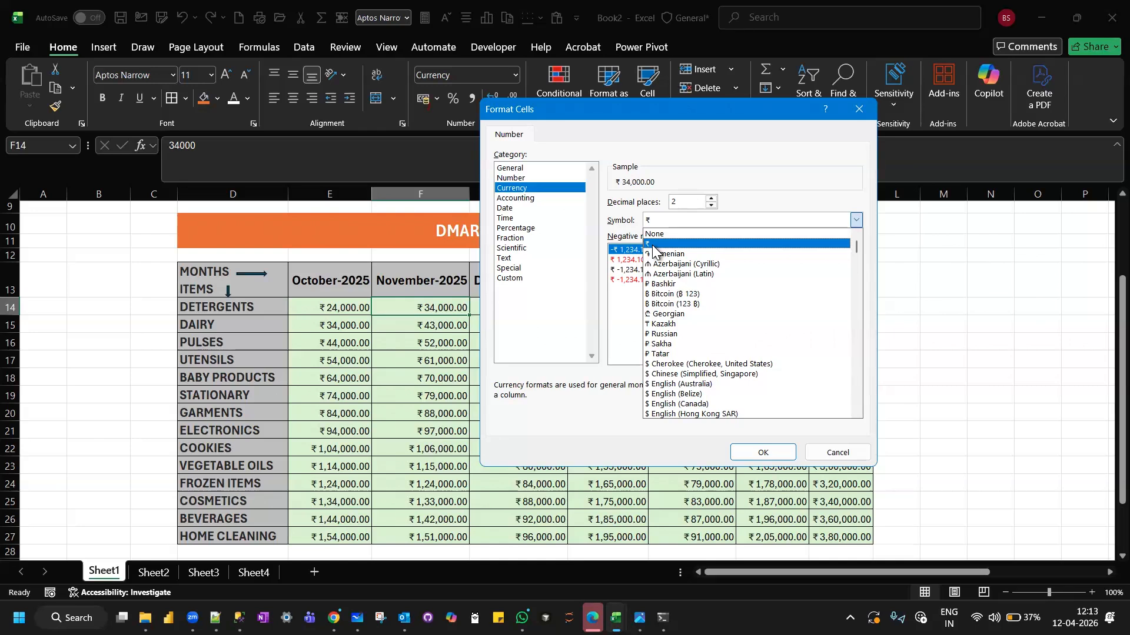
{"action": "left_click", "coordinate": [848, 450]}
{"action": "left_click", "coordinate": [848, 449]}
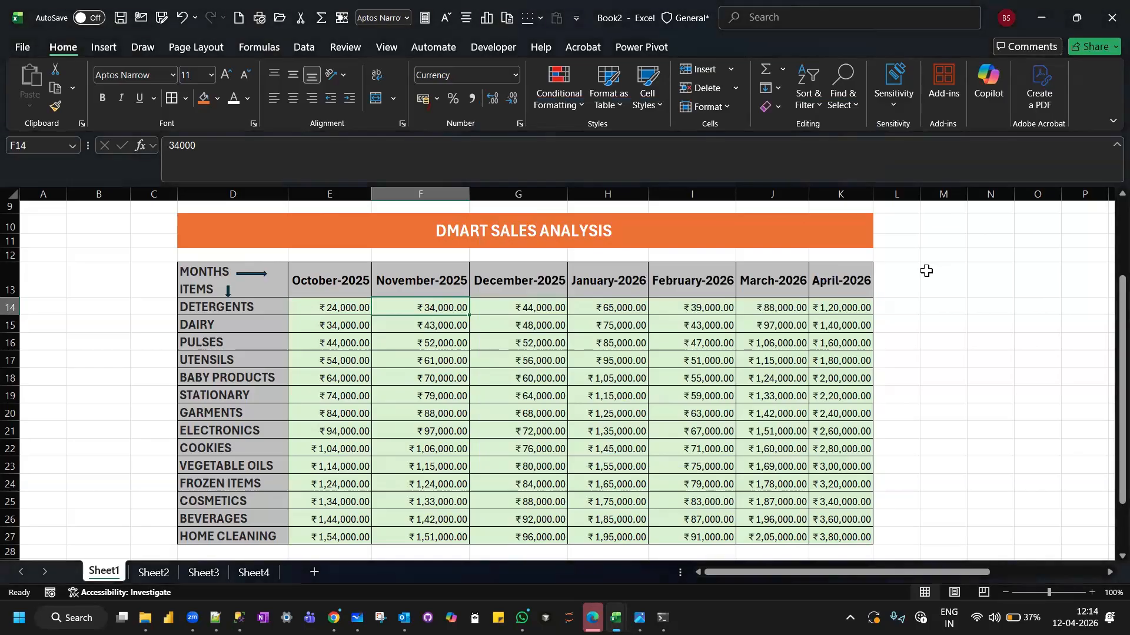
Enter the summary labels SUM, MAX and MIN in D30:D32 below the DMart table.
{"action": "scroll", "coordinate": [927, 271], "scroll_direction": "up", "scroll_amount": 2}
{"action": "scroll", "coordinate": [927, 271], "scroll_direction": "down", "scroll_amount": 3}
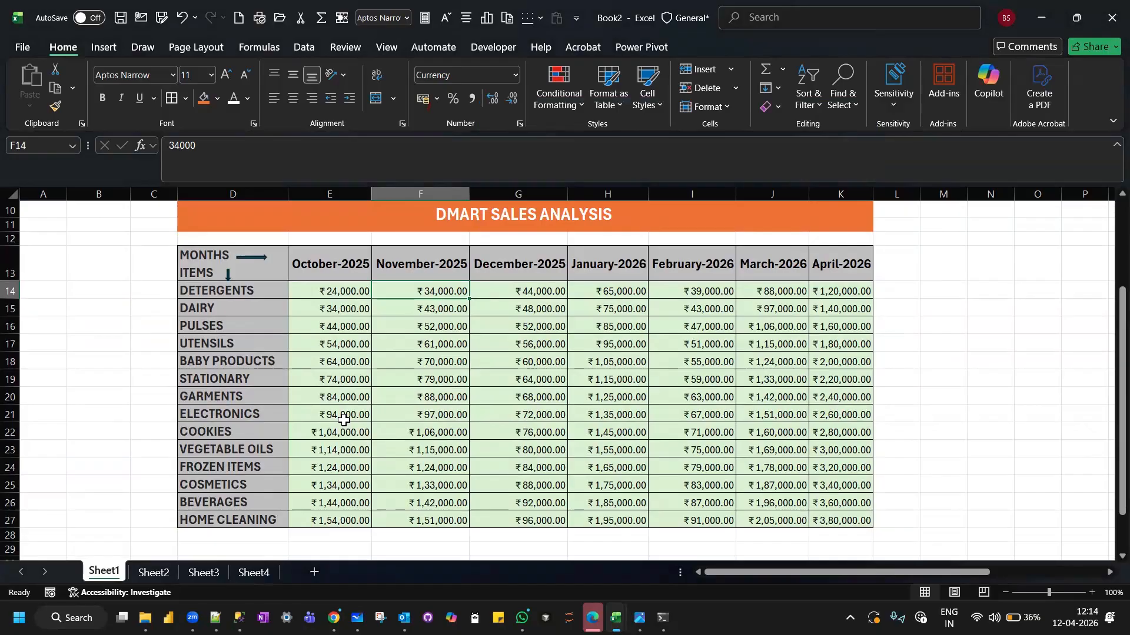
{"action": "scroll", "coordinate": [343, 420], "scroll_direction": "down", "scroll_amount": 1}
{"action": "scroll", "coordinate": [343, 420], "scroll_direction": "down", "scroll_amount": 2}
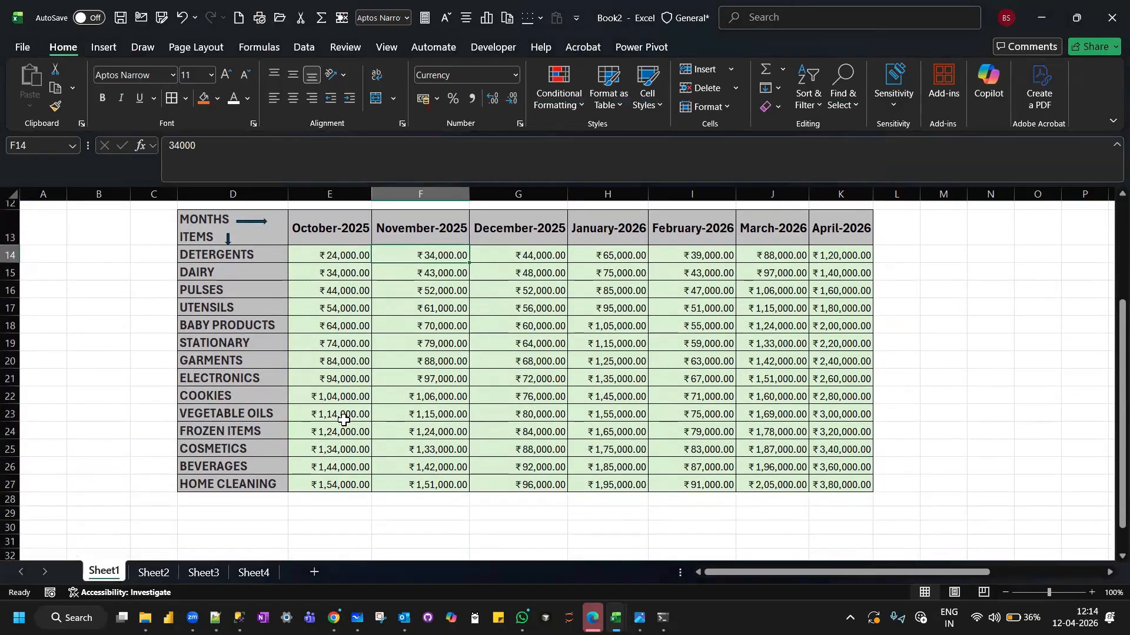
{"action": "scroll", "coordinate": [344, 420], "scroll_direction": "down", "scroll_amount": 2}
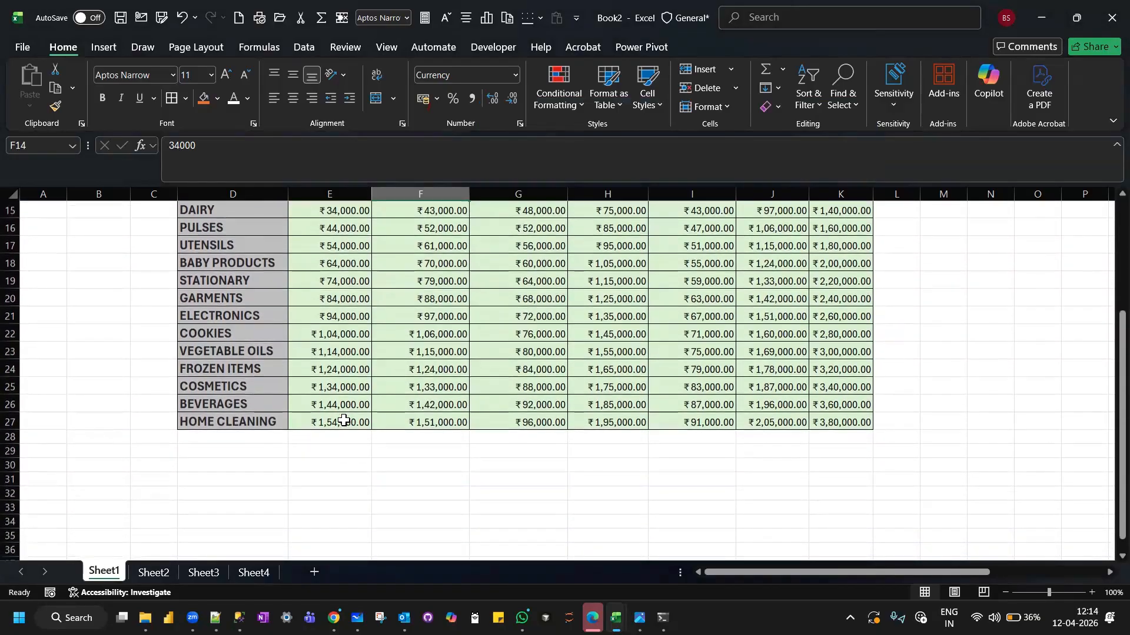
{"action": "left_click", "coordinate": [252, 465]}
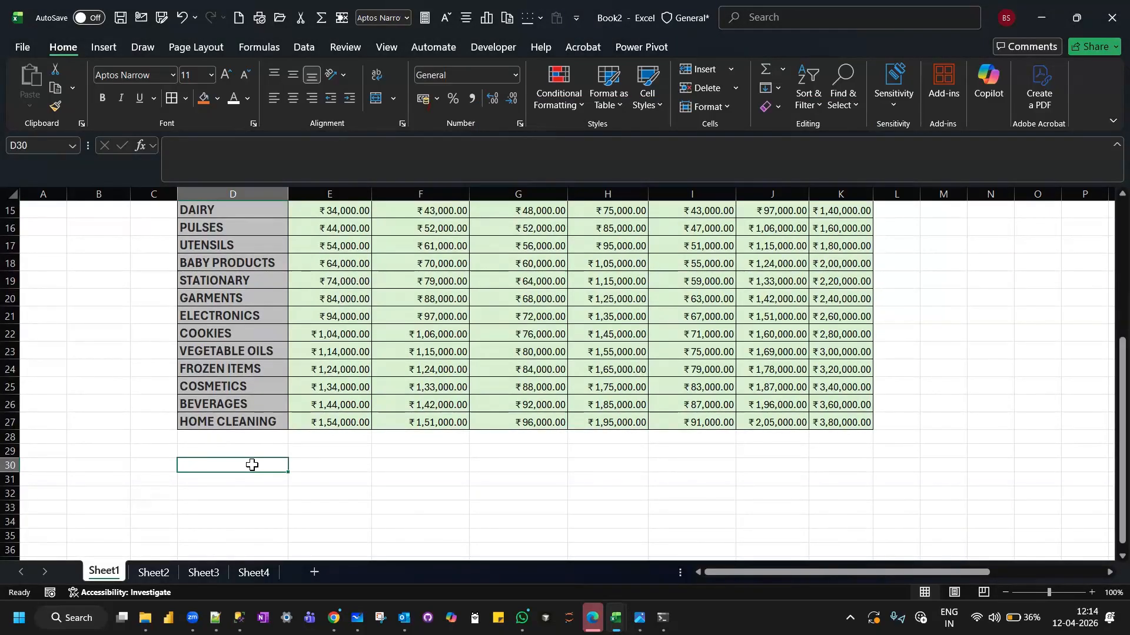
{"action": "type", "text": "SUM"}
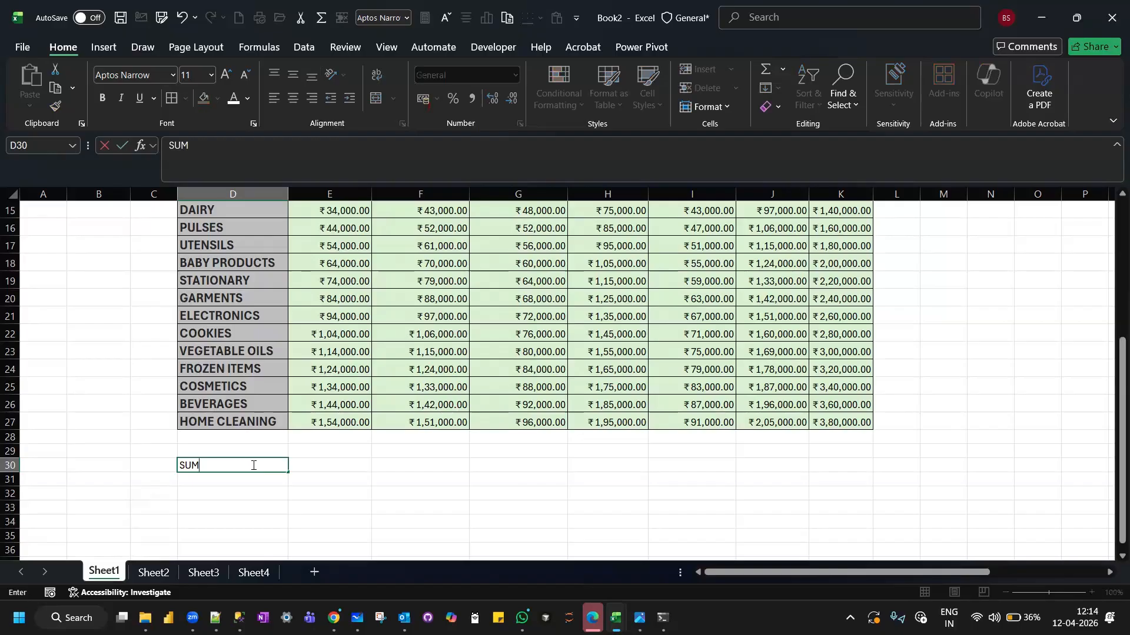
{"action": "key", "text": "Return"}
{"action": "type", "text": "MAX"}
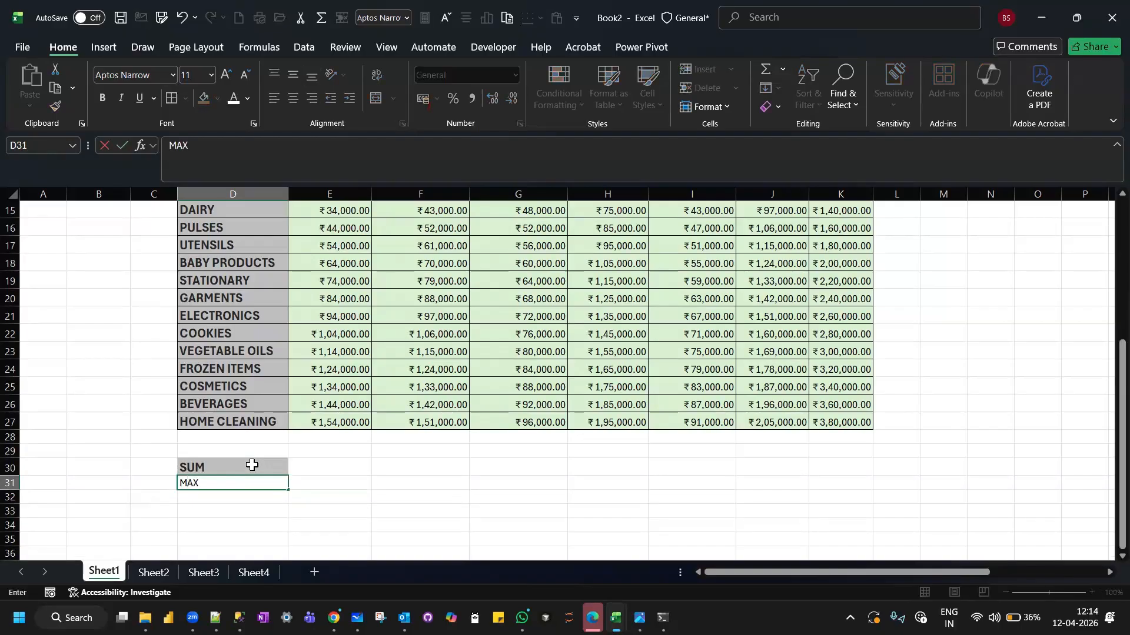
{"action": "key", "text": "Return"}
{"action": "type", "text": "MIN"}
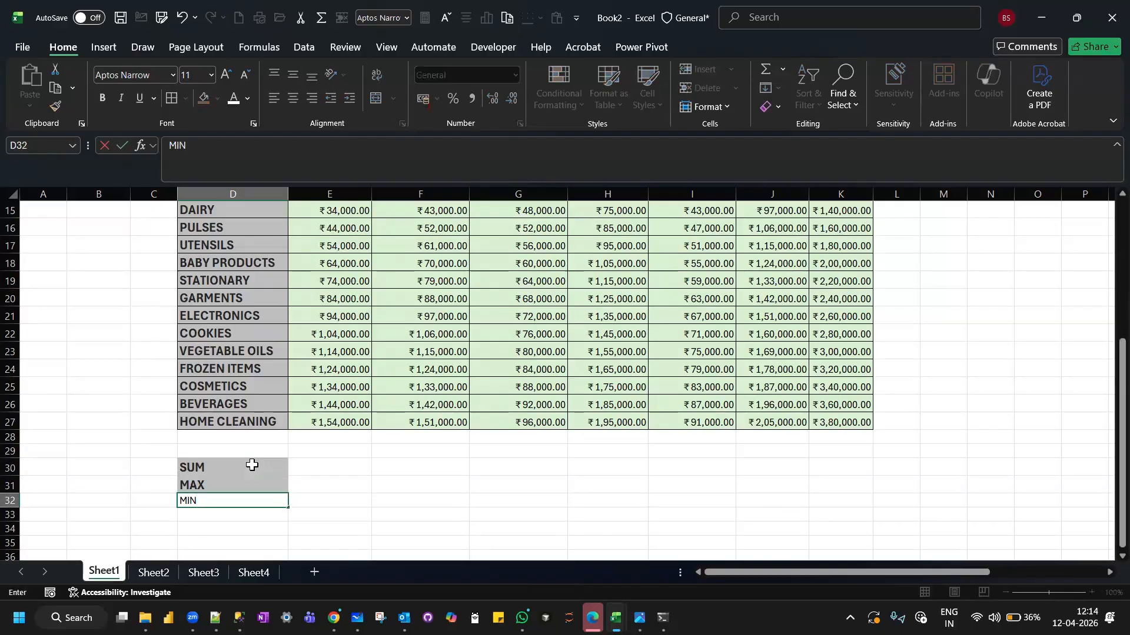
{"action": "key", "text": "Return"}
Add the summary labels COUNT, COUNTA and AVERAGE in D33:D35.
{"action": "type", "text": "COUNT"}
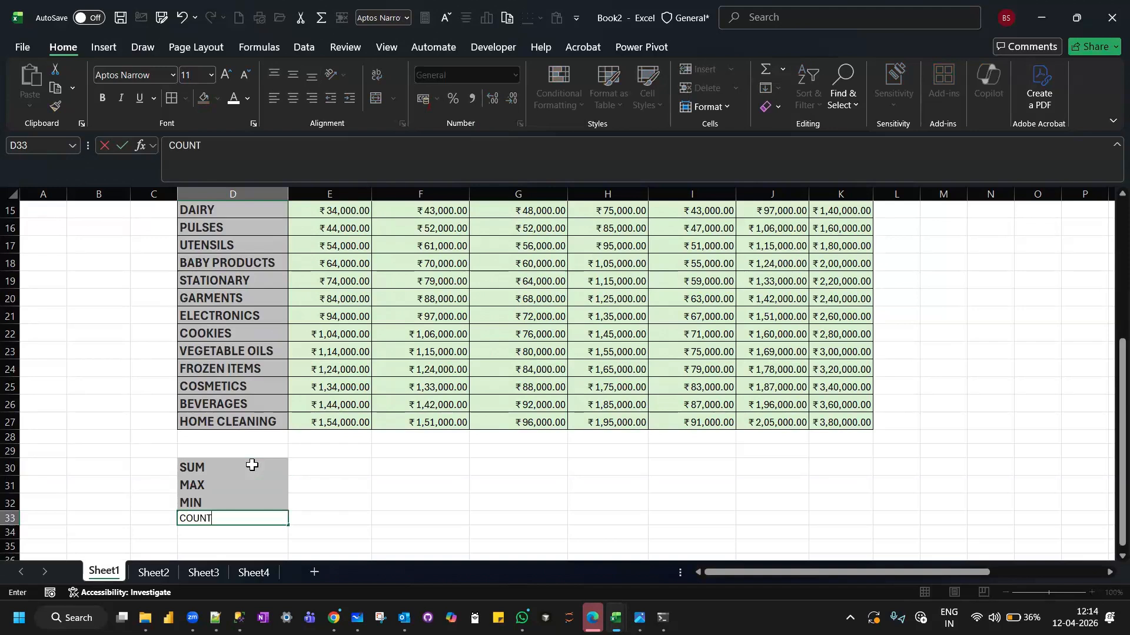
{"action": "key", "text": "Return"}
{"action": "type", "text": "COUNT"}
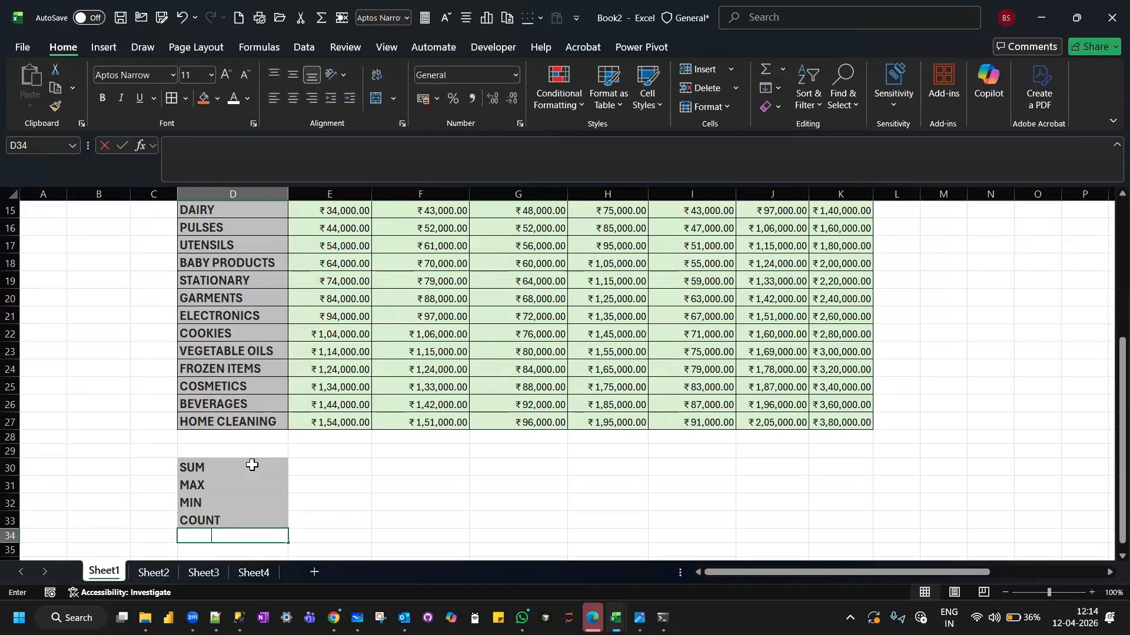
{"action": "type", "text": "A"}
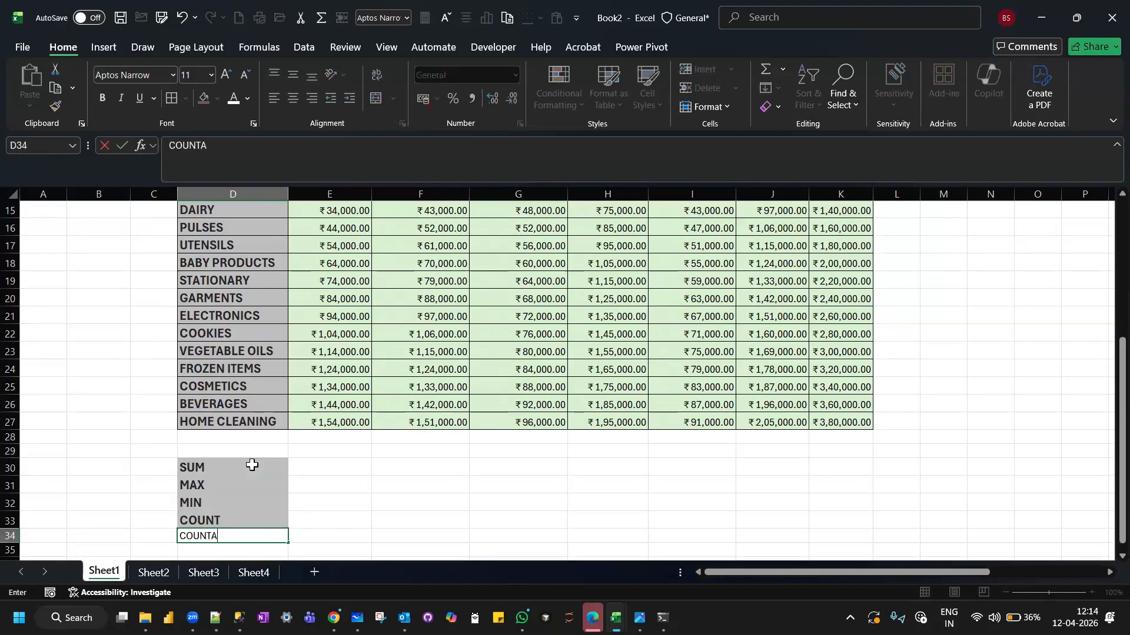
{"action": "key", "text": "Return"}
{"action": "type", "text": "AVERAGE"}
{"action": "key", "text": "Return"}
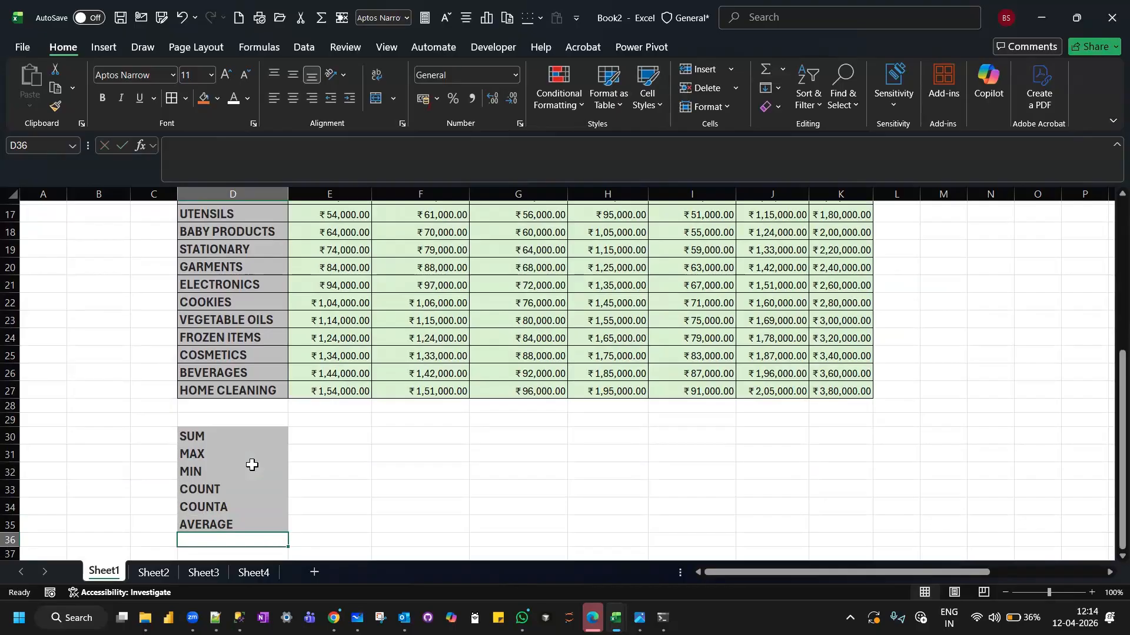
Try adding the October sales in E30 with literal numbers, =24000+34000+44000, followed by dots standing for the remaining values.
{"action": "left_click", "coordinate": [316, 434]}
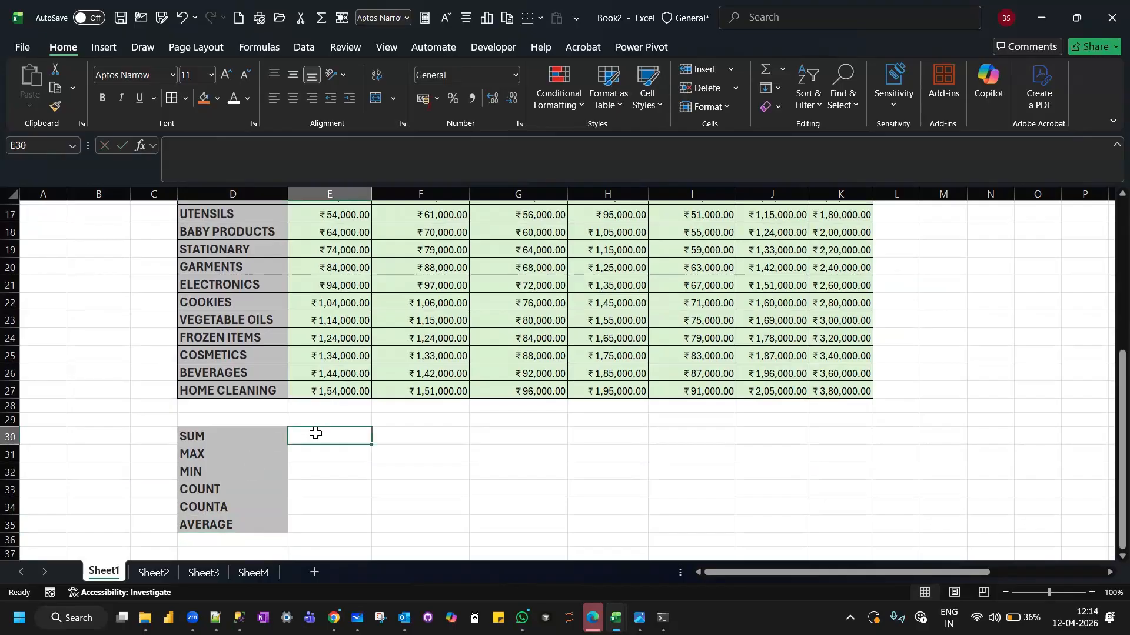
{"action": "scroll", "coordinate": [316, 433], "scroll_direction": "up", "scroll_amount": 2}
{"action": "scroll", "coordinate": [315, 434], "scroll_direction": "down", "scroll_amount": 1}
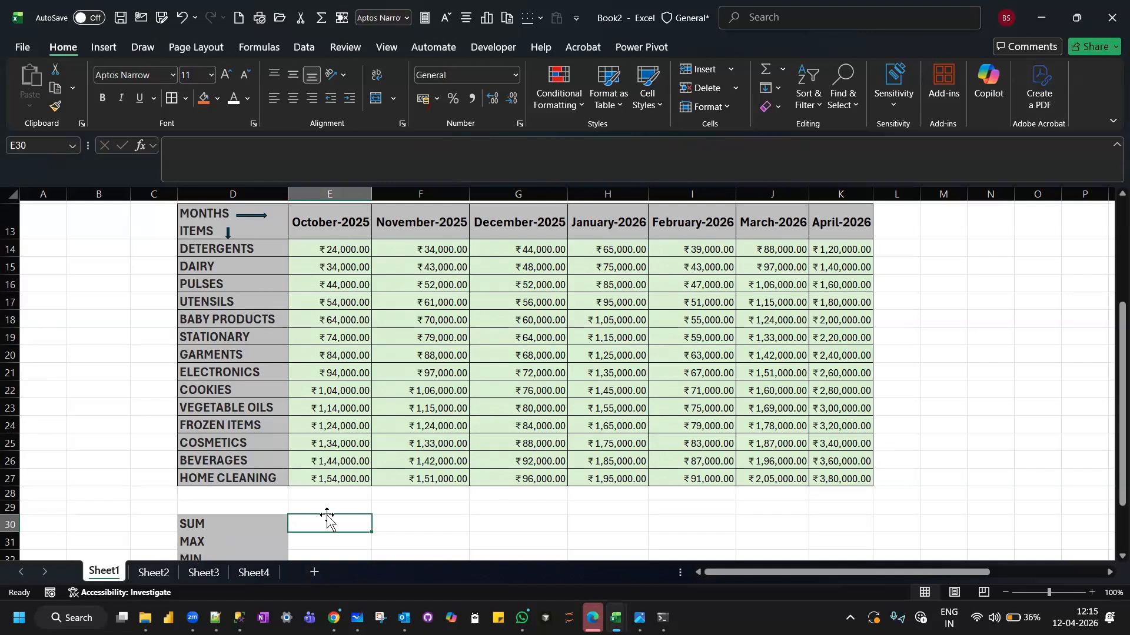
{"action": "type", "text": "="}
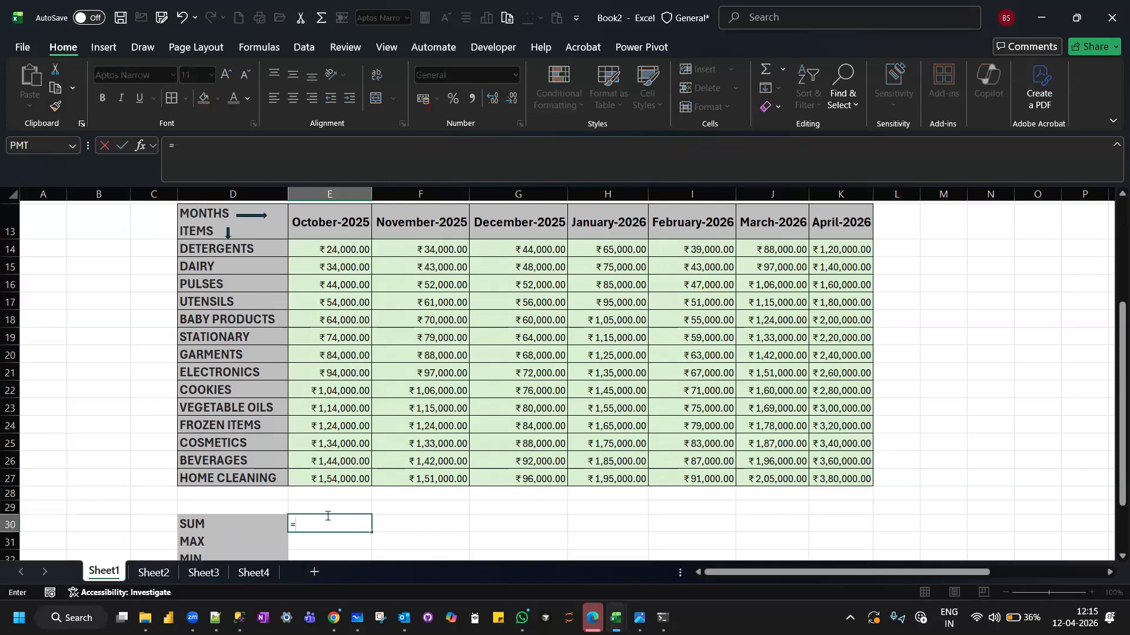
{"action": "type", "text": "24000+"}
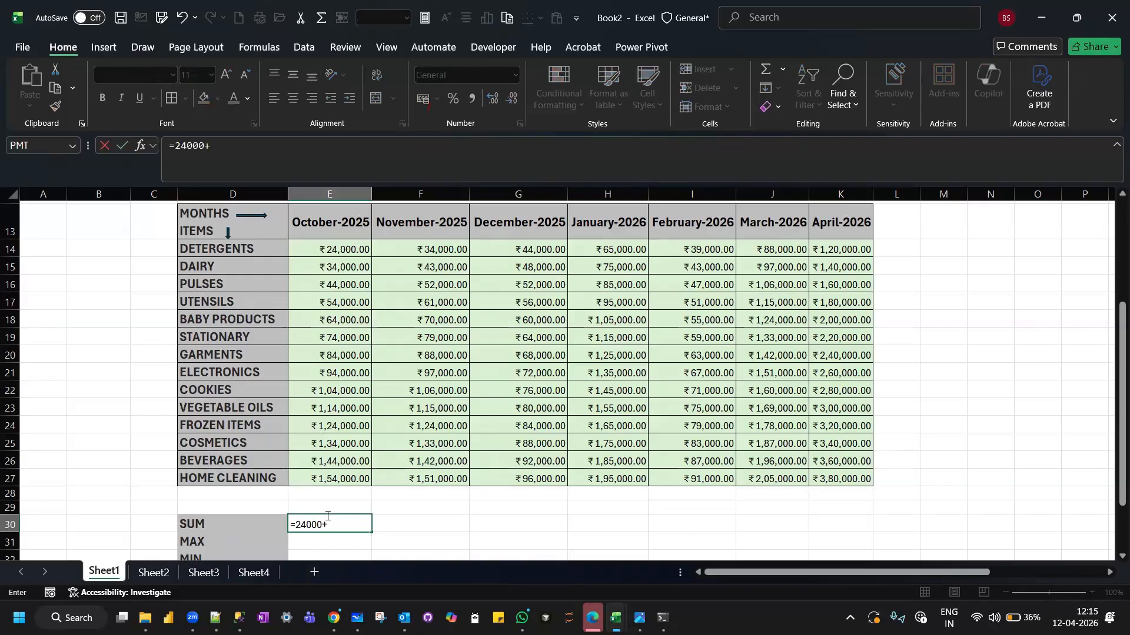
{"action": "type", "text": "34000+44000.............................."}
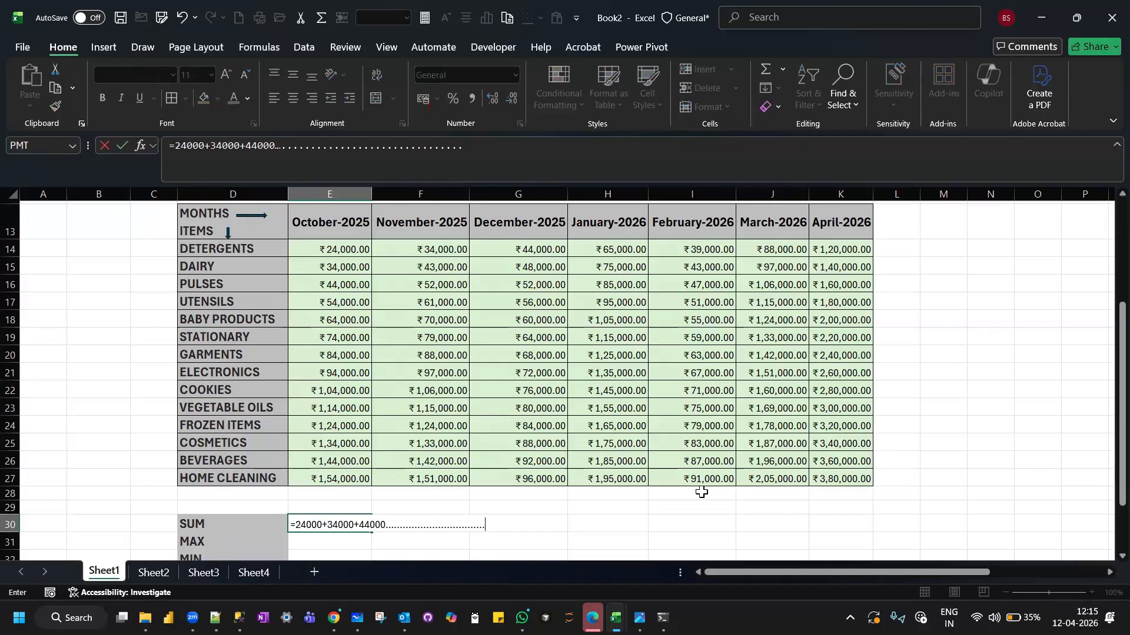
Clear the literal numbers from the formula in E30, keeping only the equals sign.
{"action": "key", "text": "BackSpace"}
{"action": "key", "text": "BackSpace"}
{"action": "key", "text": "BackSpace"}
{"action": "key", "text": "BackSpace"}
{"action": "key", "text": "BackSpace"}
{"action": "key", "text": "BackSpace"}
{"action": "key", "text": "BackSpace"}
{"action": "key", "text": "BackSpace"}
{"action": "key", "text": "BackSpace"}
{"action": "key", "text": "BackSpace"}
{"action": "key", "text": "BackSpace"}
{"action": "key", "text": "BackSpace"}
{"action": "key", "text": "BackSpace"}
{"action": "key", "text": "BackSpace"}
{"action": "key", "text": "BackSpace"}
{"action": "key", "text": "BackSpace"}
{"action": "key", "text": "BackSpace"}
{"action": "key", "text": "BackSpace"}
{"action": "key", "text": "BackSpace"}
{"action": "key", "text": "BackSpace"}
{"action": "key", "text": "BackSpace"}
{"action": "key", "text": "BackSpace"}
{"action": "key", "text": "BackSpace"}
{"action": "key", "text": "BackSpace"}
{"action": "key", "text": "BackSpace"}
{"action": "key", "text": "BackSpace"}
{"action": "key", "text": "BackSpace"}
{"action": "key", "text": "BackSpace"}
{"action": "key", "text": "BackSpace"}
{"action": "key", "text": "BackSpace"}
{"action": "key", "text": "BackSpace"}
{"action": "key", "text": "BackSpace"}
{"action": "key", "text": "BackSpace"}
{"action": "key", "text": "BackSpace"}
{"action": "key", "text": "BackSpace"}
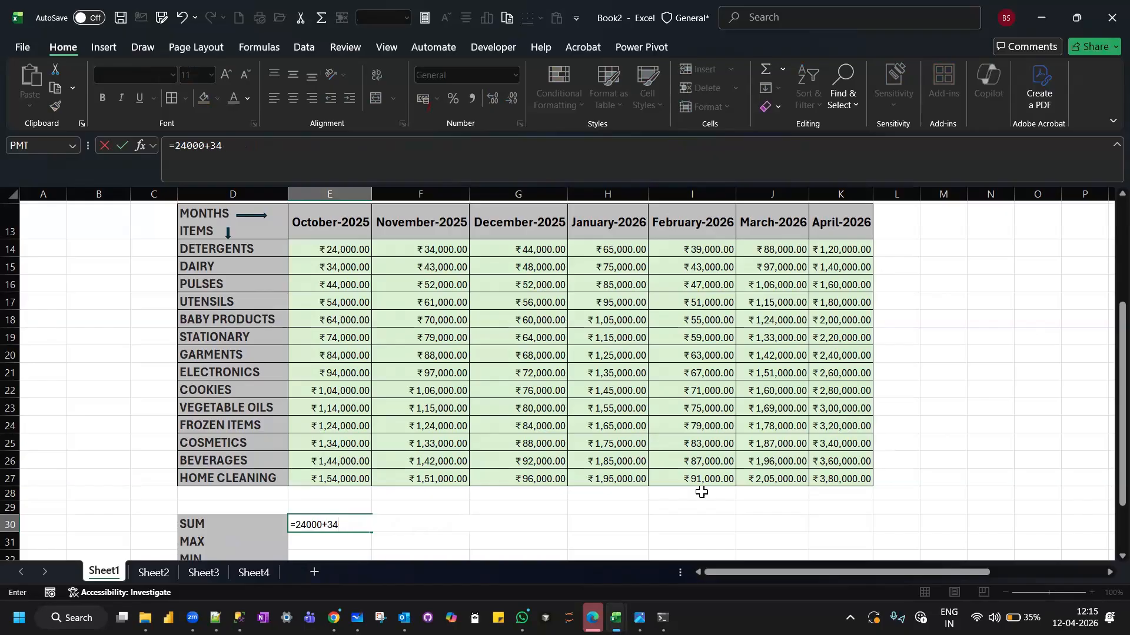
{"action": "key", "text": "BackSpace"}
{"action": "key", "text": "BackSpace"}
{"action": "key", "text": "BackSpace"}
{"action": "key", "text": "BackSpace"}
{"action": "key", "text": "BackSpace"}
{"action": "key", "text": "BackSpace"}
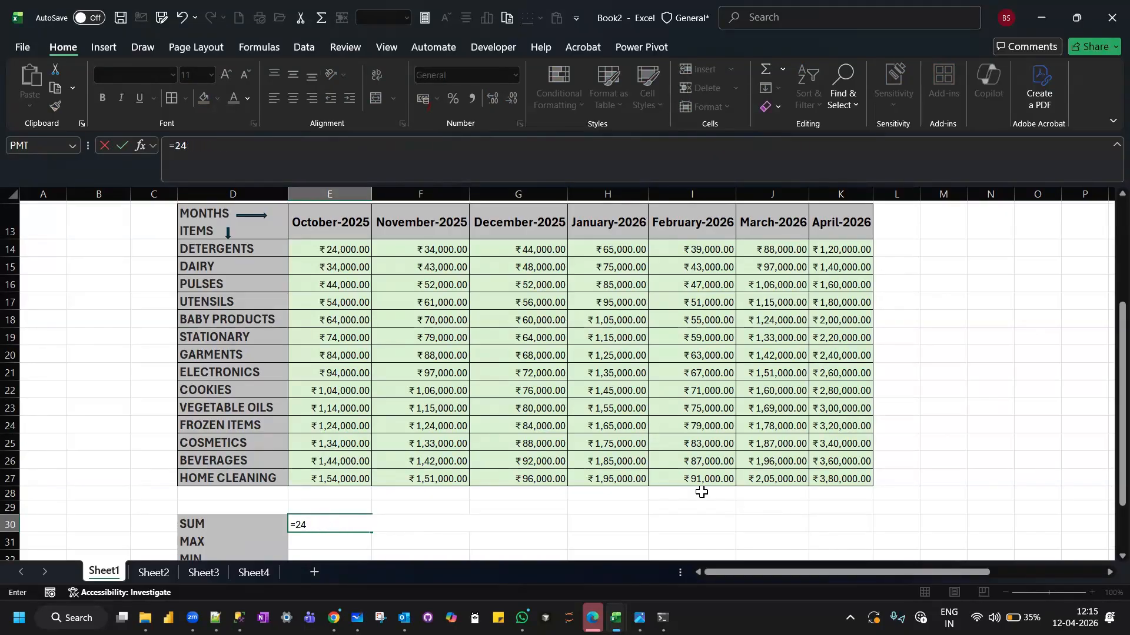
{"action": "key", "text": "BackSpace"}
{"action": "key", "text": "BackSpace"}
Try adding the October sales in E30 with cell references, =E14+E15+E16+E17, followed by dots for the remaining cells.
{"action": "left_click", "coordinate": [321, 249]}
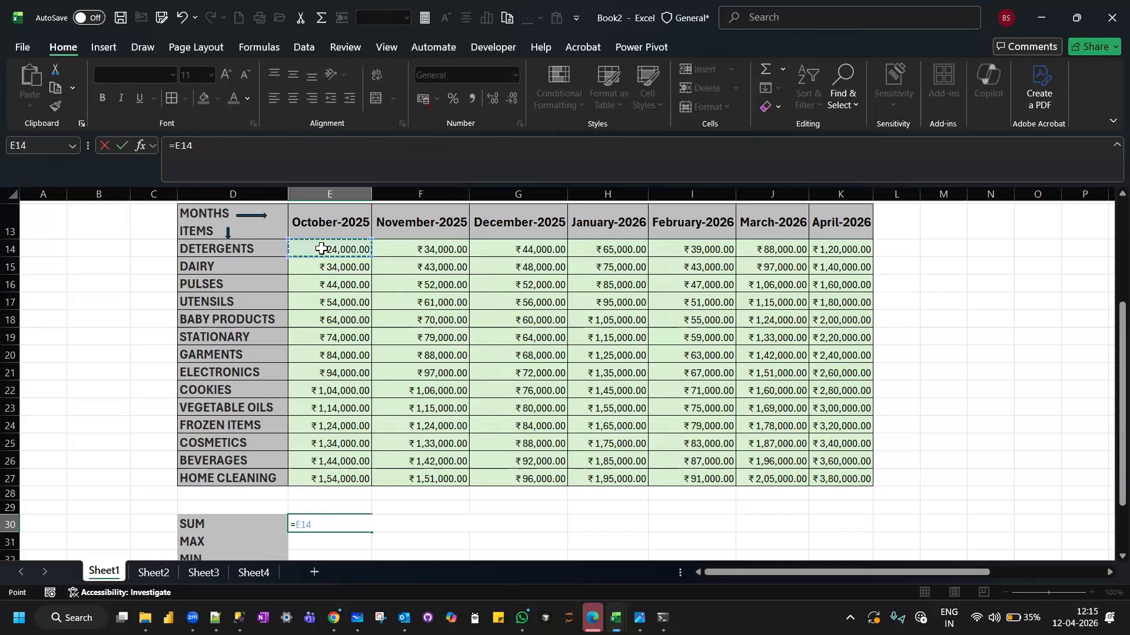
{"action": "type", "text": "+"}
{"action": "left_click", "coordinate": [344, 271]}
{"action": "type", "text": "+"}
{"action": "left_click", "coordinate": [348, 284]}
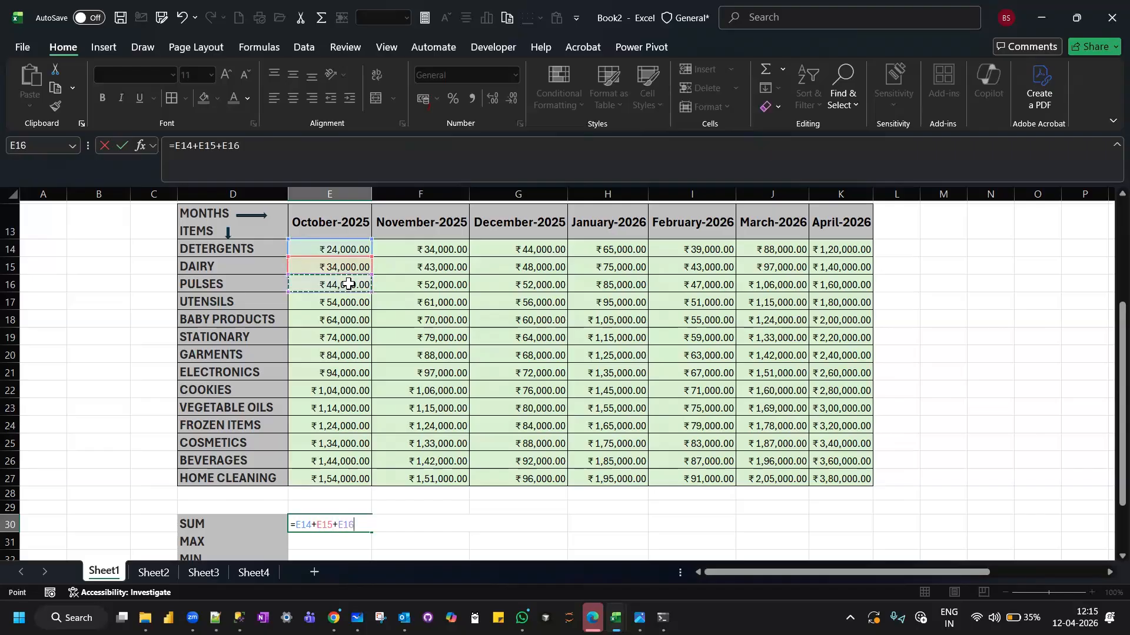
{"action": "type", "text": "+"}
{"action": "left_click", "coordinate": [348, 303]}
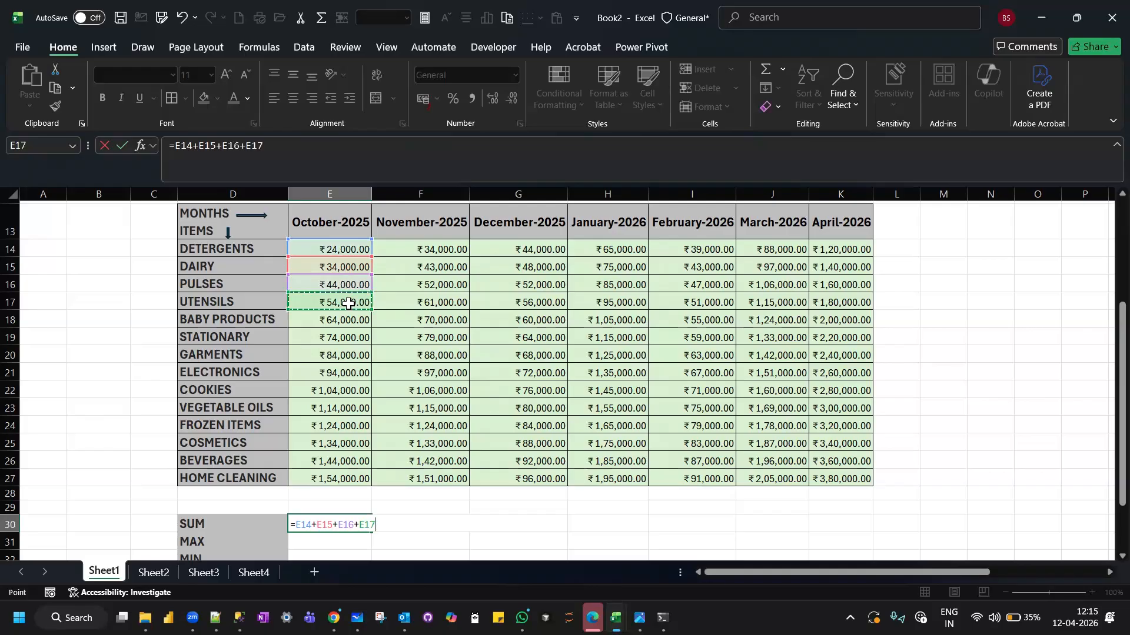
{"action": "type", "text": ".........................."}
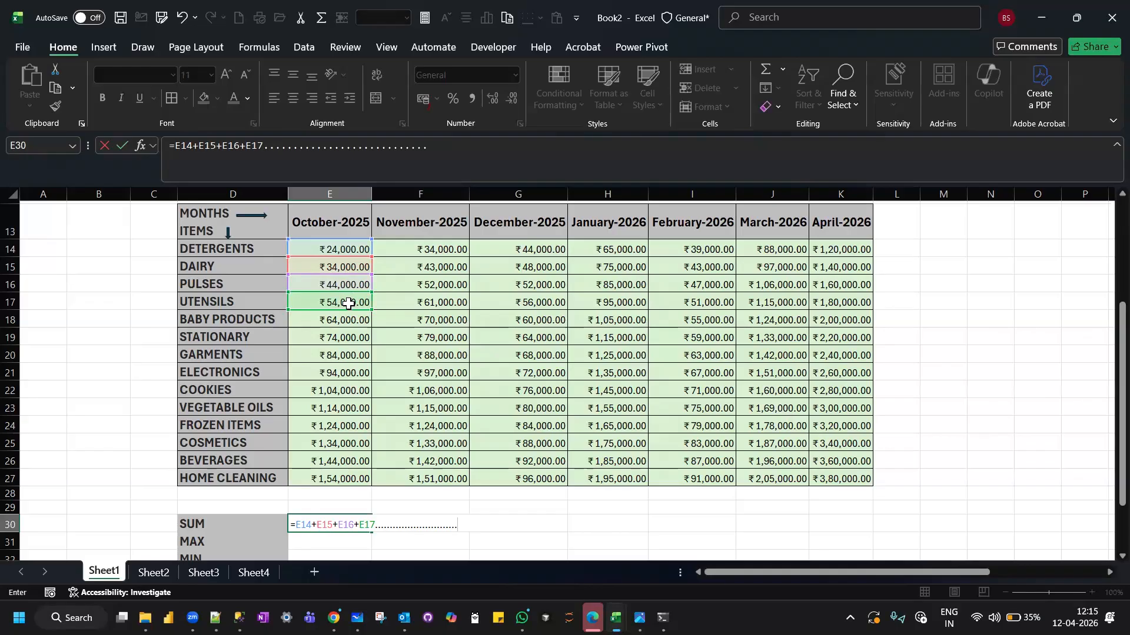
Remove the cell references and dots from the formula in E30, leaving the equals sign.
{"action": "key", "text": "BackSpace"}
{"action": "key", "text": "BackSpace"}
{"action": "key", "text": "BackSpace"}
{"action": "key", "text": "BackSpace"}
{"action": "key", "text": "BackSpace"}
{"action": "key", "text": "BackSpace"}
{"action": "key", "text": "BackSpace"}
{"action": "key", "text": "BackSpace"}
{"action": "key", "text": "BackSpace"}
{"action": "key", "text": "BackSpace"}
{"action": "key", "text": "BackSpace"}
{"action": "key", "text": "BackSpace"}
{"action": "key", "text": "BackSpace"}
{"action": "key", "text": "BackSpace"}
{"action": "key", "text": "BackSpace"}
{"action": "key", "text": "BackSpace"}
{"action": "key", "text": "BackSpace"}
{"action": "key", "text": "BackSpace"}
{"action": "key", "text": "BackSpace"}
{"action": "key", "text": "BackSpace"}
{"action": "key", "text": "BackSpace"}
{"action": "key", "text": "BackSpace"}
{"action": "key", "text": "BackSpace"}
{"action": "key", "text": "BackSpace"}
{"action": "key", "text": "BackSpace"}
{"action": "key", "text": "BackSpace"}
{"action": "key", "text": "BackSpace"}
{"action": "key", "text": "BackSpace"}
{"action": "key", "text": "BackSpace"}
{"action": "key", "text": "BackSpace"}
{"action": "key", "text": "BackSpace"}
{"action": "key", "text": "BackSpace"}
{"action": "key", "text": "BackSpace"}
{"action": "key", "text": "BackSpace"}
{"action": "key", "text": "BackSpace"}
{"action": "key", "text": "BackSpace"}
{"action": "key", "text": "BackSpace"}
{"action": "key", "text": "BackSpace"}
{"action": "key", "text": "BackSpace"}
{"action": "key", "text": "BackSpace"}
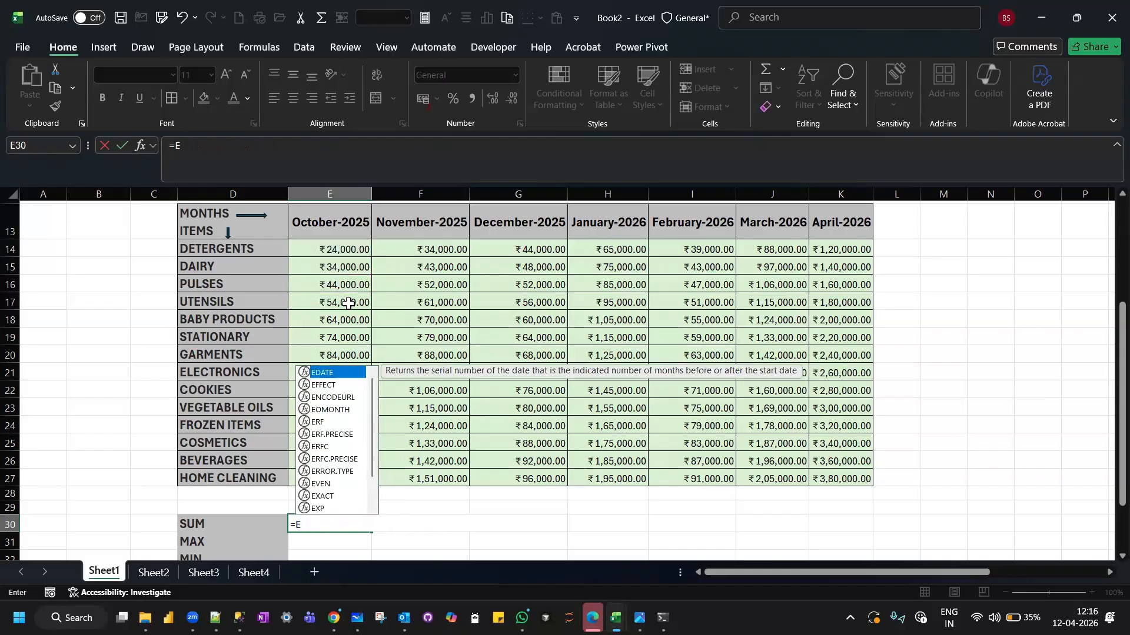
{"action": "key", "text": "BackSpace"}
Total the October sales in E30 with the formula =SUM(E14:E27).
{"action": "type", "text": "SUM"}
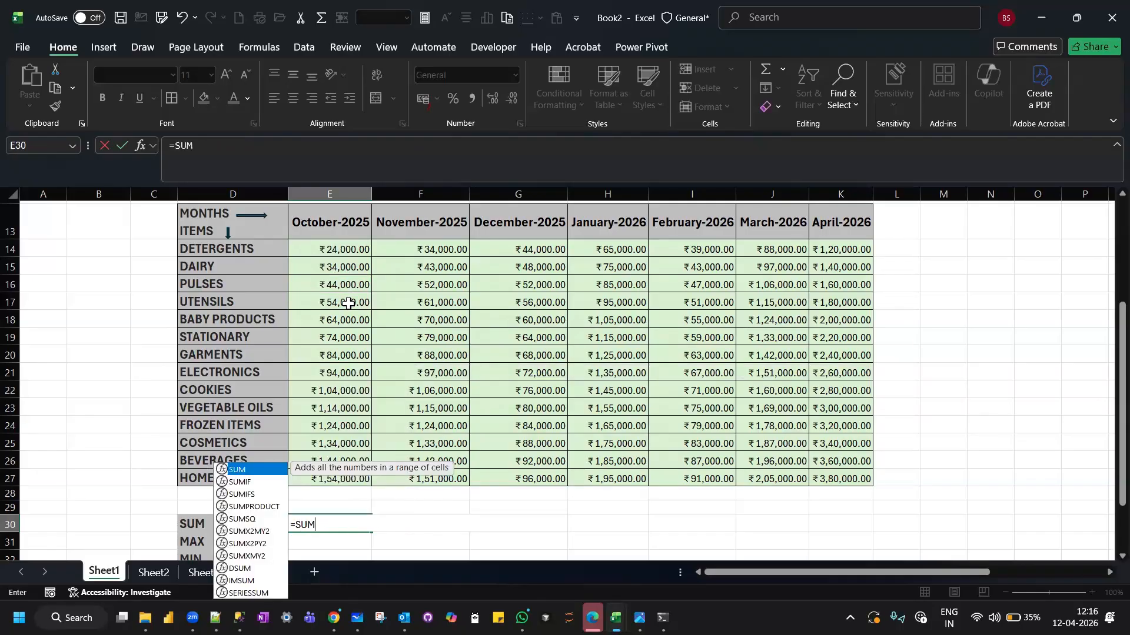
{"action": "type", "text": "("}
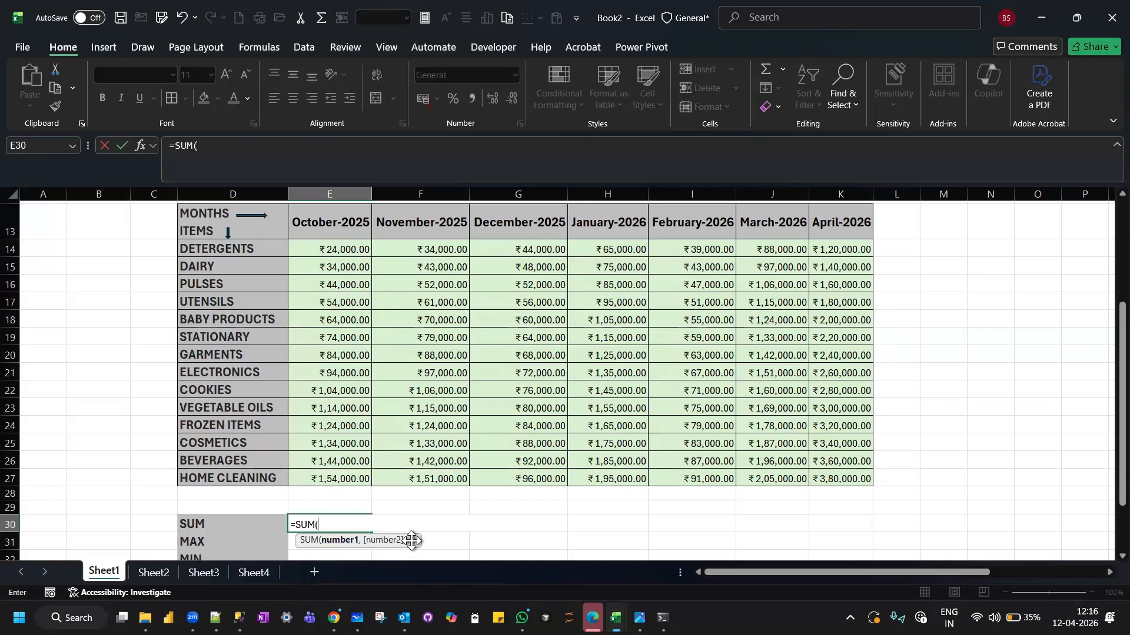
{"action": "left_click_drag", "start_coordinate": [346, 249], "coordinate": [330, 473]}
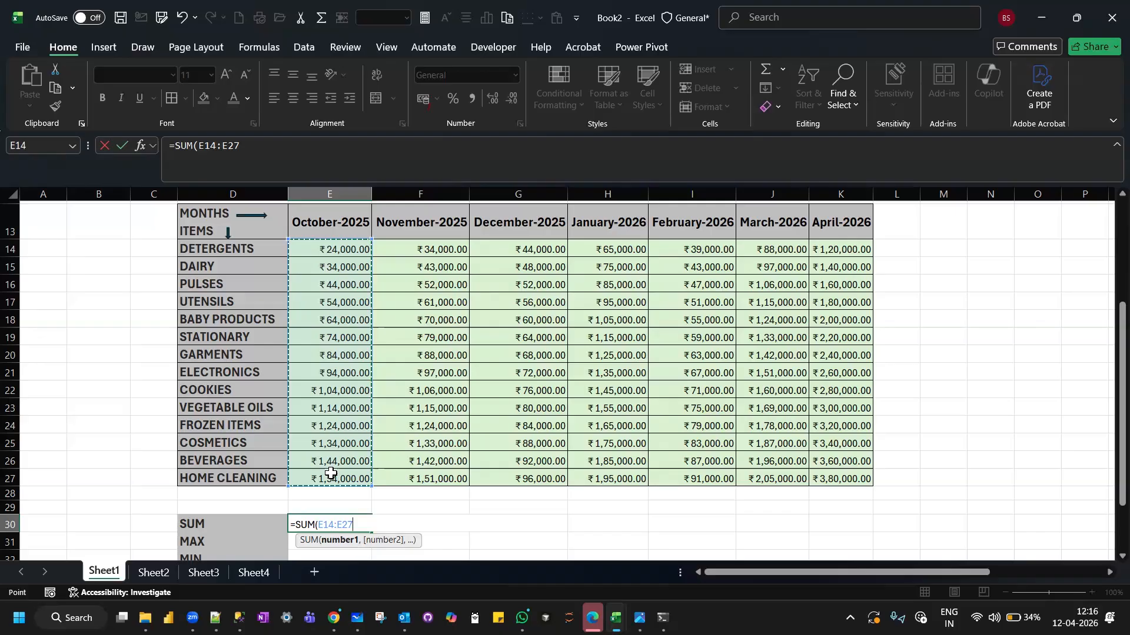
{"action": "type", "text": ")"}
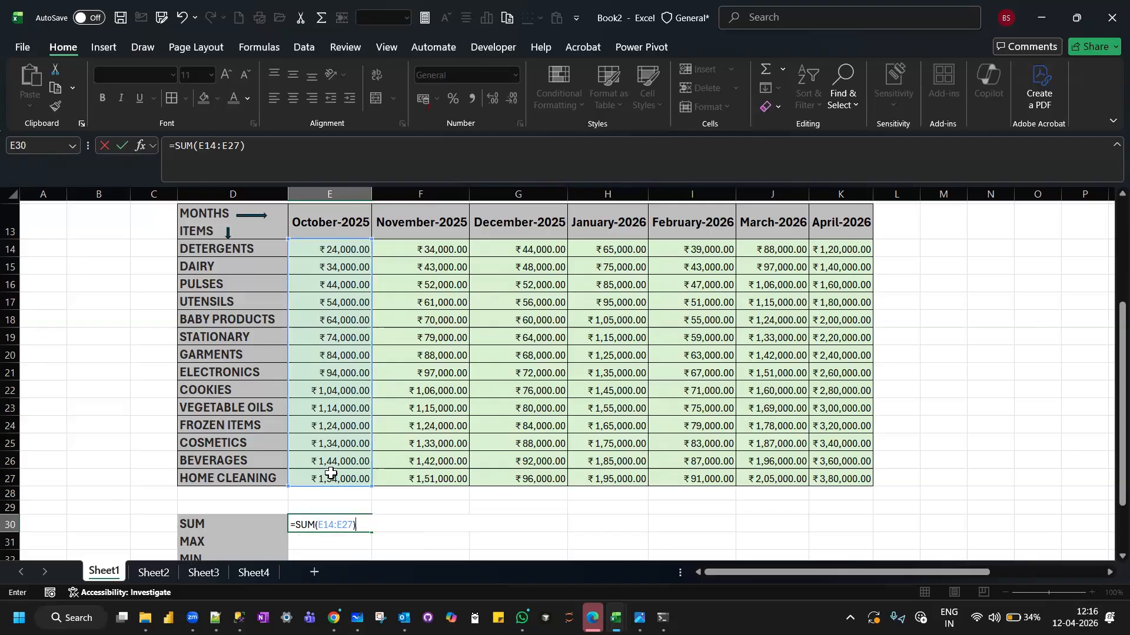
{"action": "key", "text": "Return"}
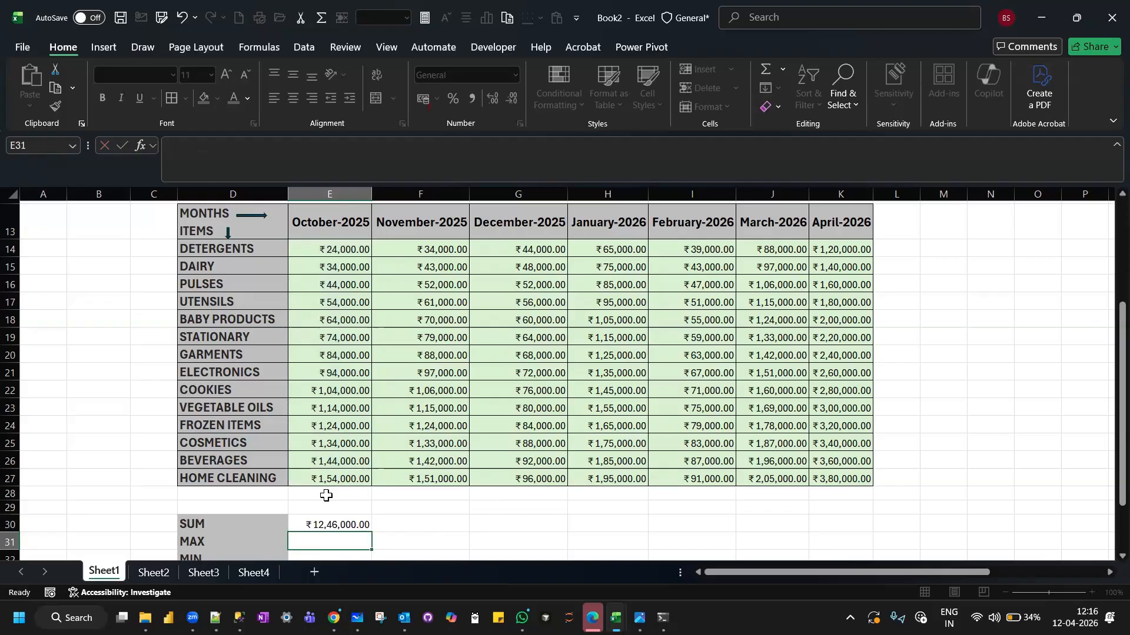
{"action": "left_click", "coordinate": [328, 526]}
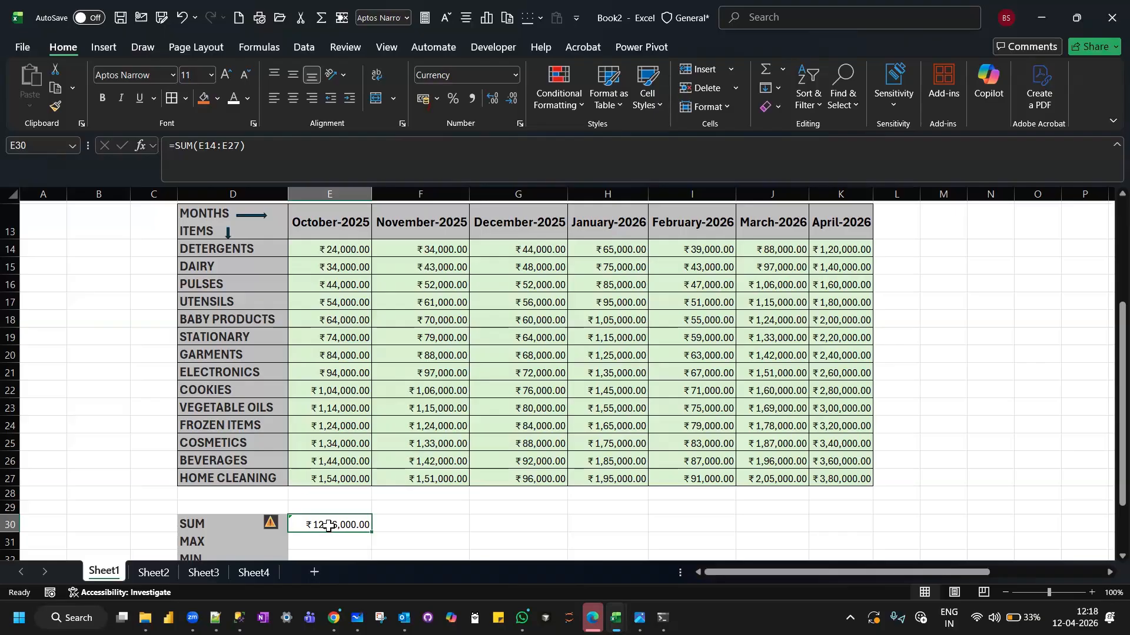
{"action": "left_click", "coordinate": [405, 527]}
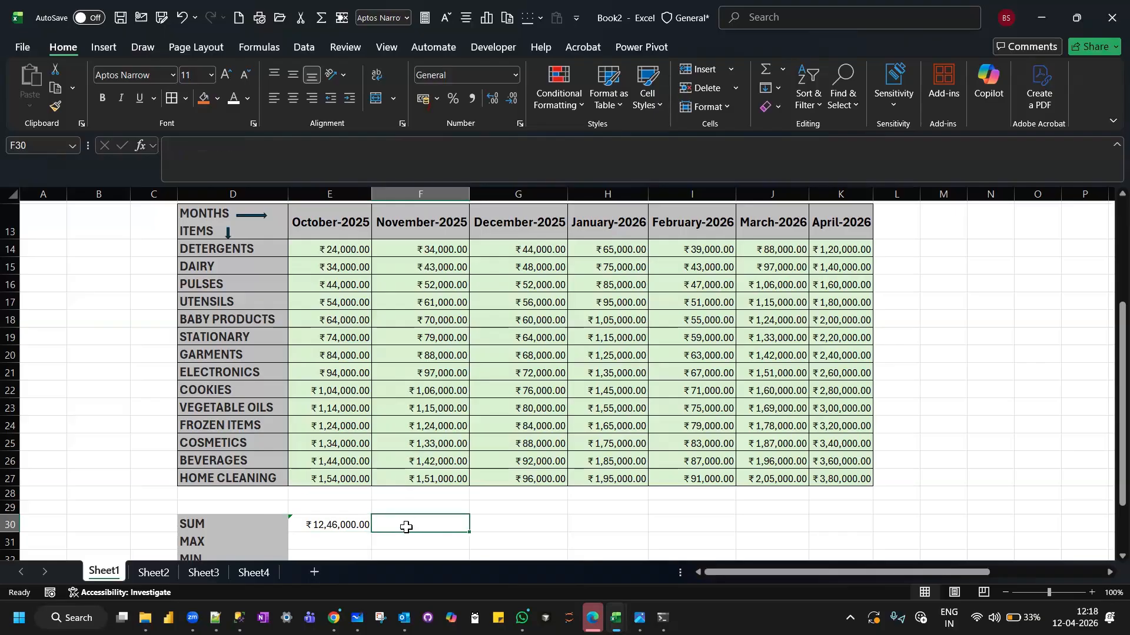
{"action": "left_click", "coordinate": [521, 520]}
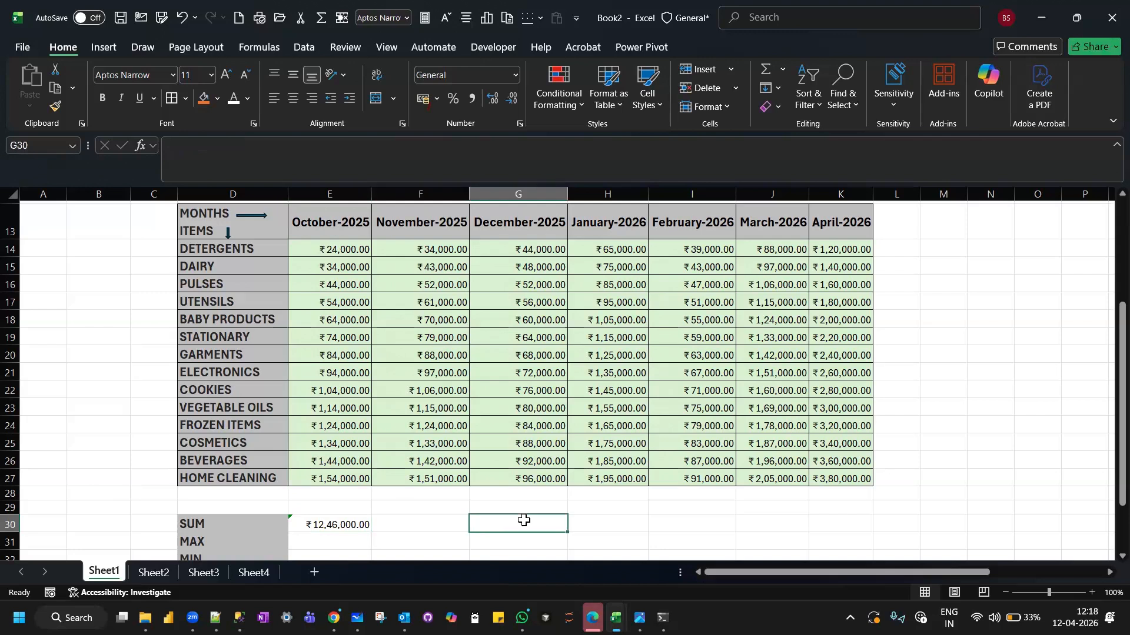
{"action": "left_click", "coordinate": [618, 517]}
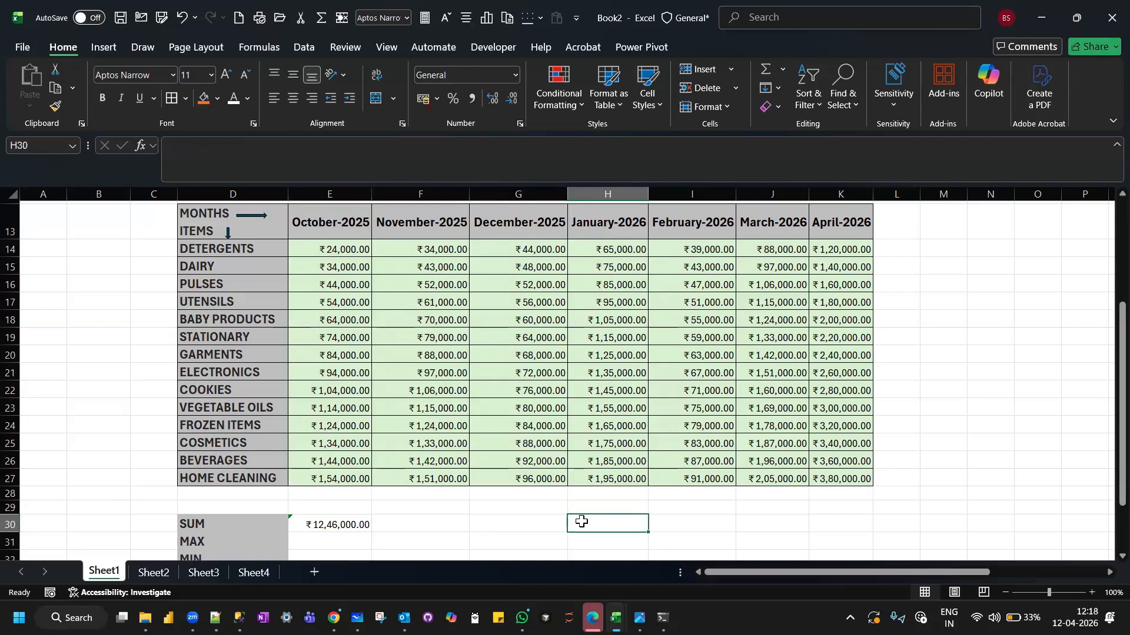
{"action": "left_click", "coordinate": [711, 523]}
{"action": "left_click", "coordinate": [776, 522]}
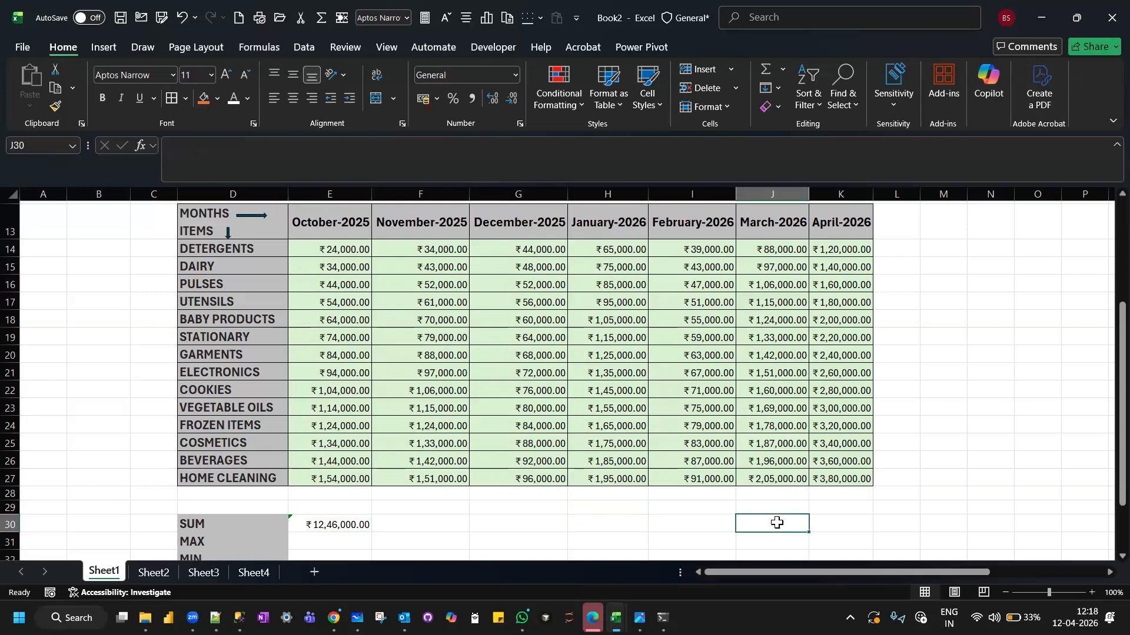
{"action": "left_click", "coordinate": [862, 523]}
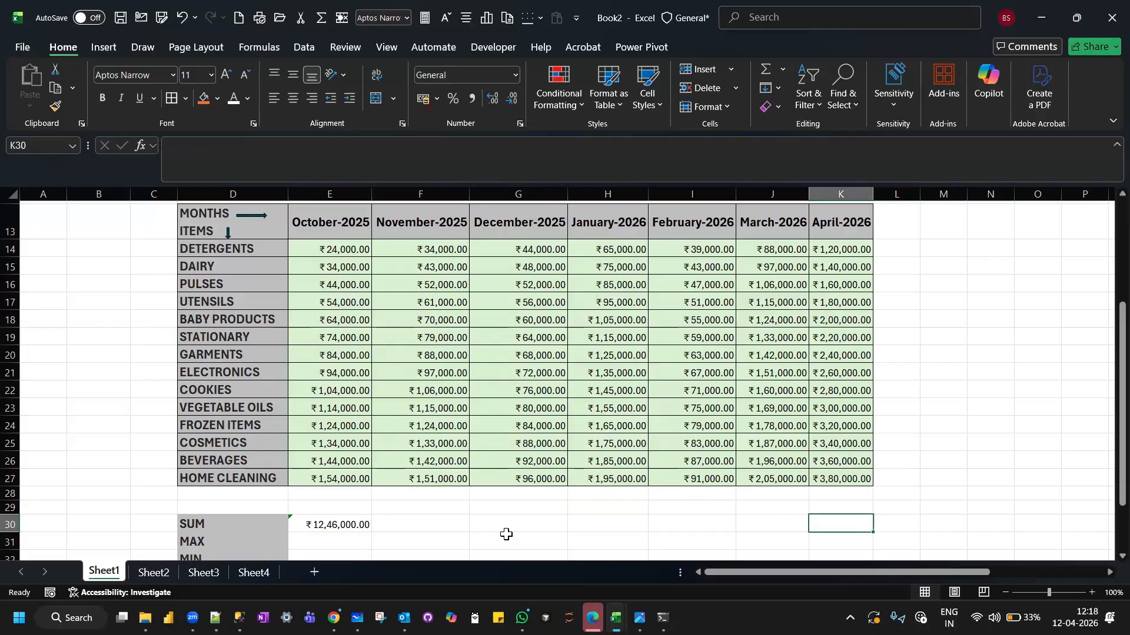
Fill the October SUM formula from E30 across to K30 and autofit the width of column K.
{"action": "left_click", "coordinate": [342, 523]}
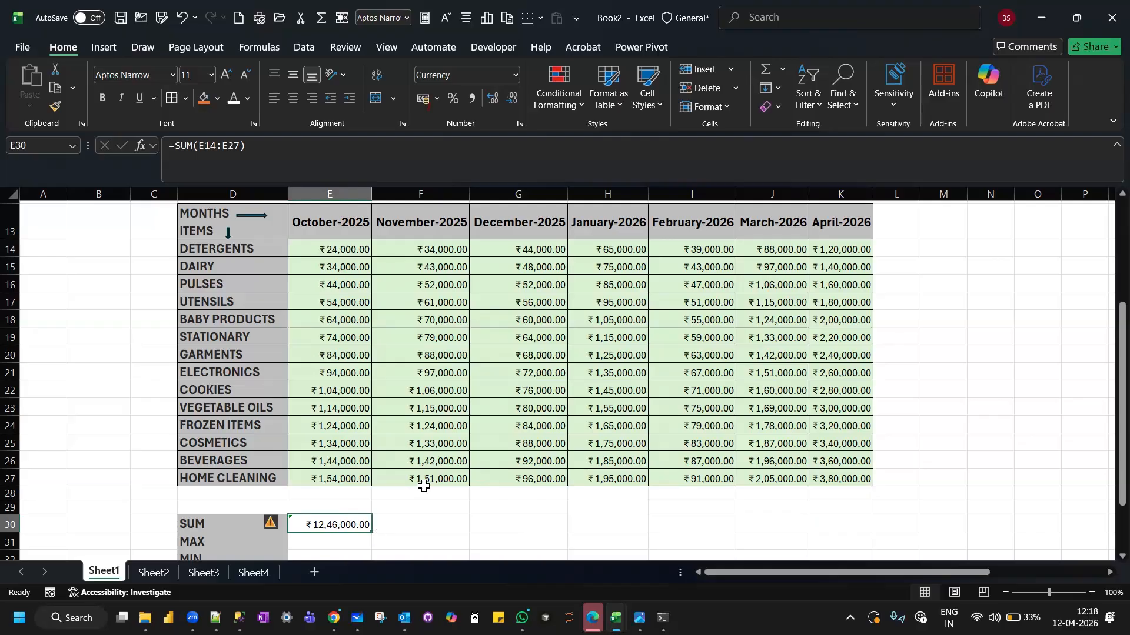
{"action": "scroll", "coordinate": [423, 485], "scroll_direction": "down", "scroll_amount": 1}
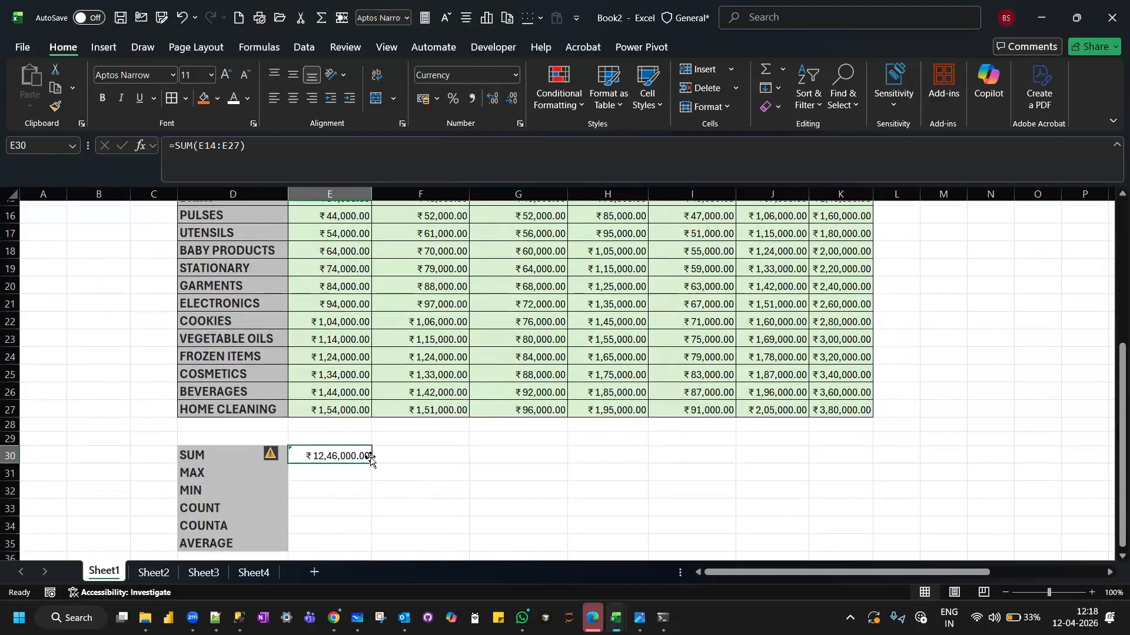
{"action": "left_click_drag", "start_coordinate": [371, 465], "coordinate": [880, 456]}
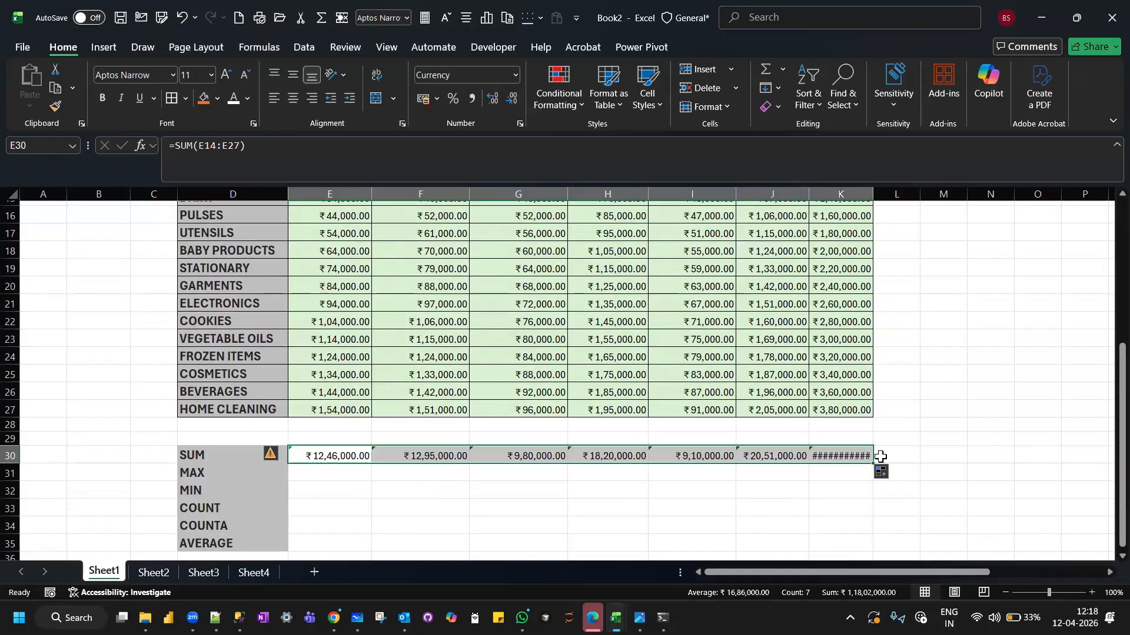
{"action": "double_click", "coordinate": [874, 199]}
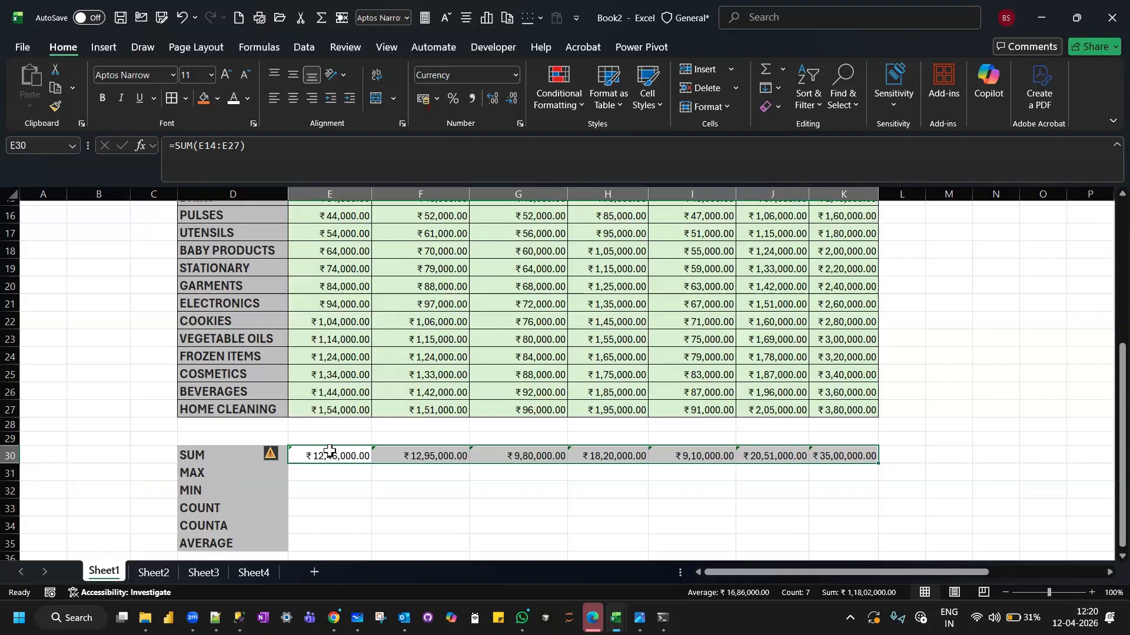
Compare the SUM formulas in F30 and E30 against the monthly sales columns of the table.
{"action": "left_click", "coordinate": [436, 460]}
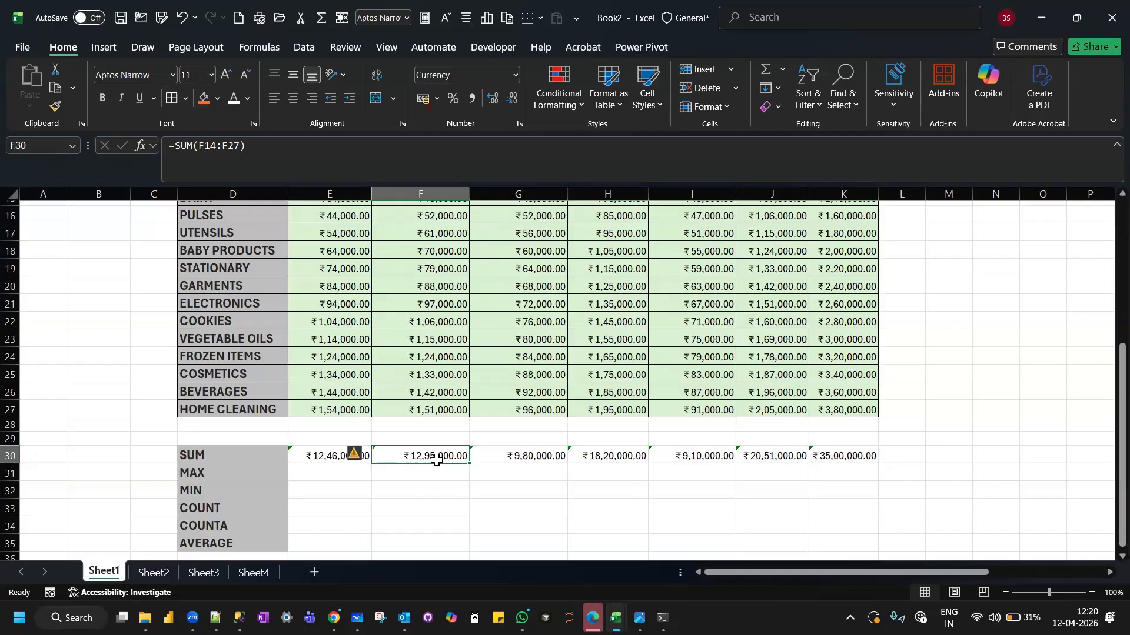
{"action": "left_click", "coordinate": [309, 456]}
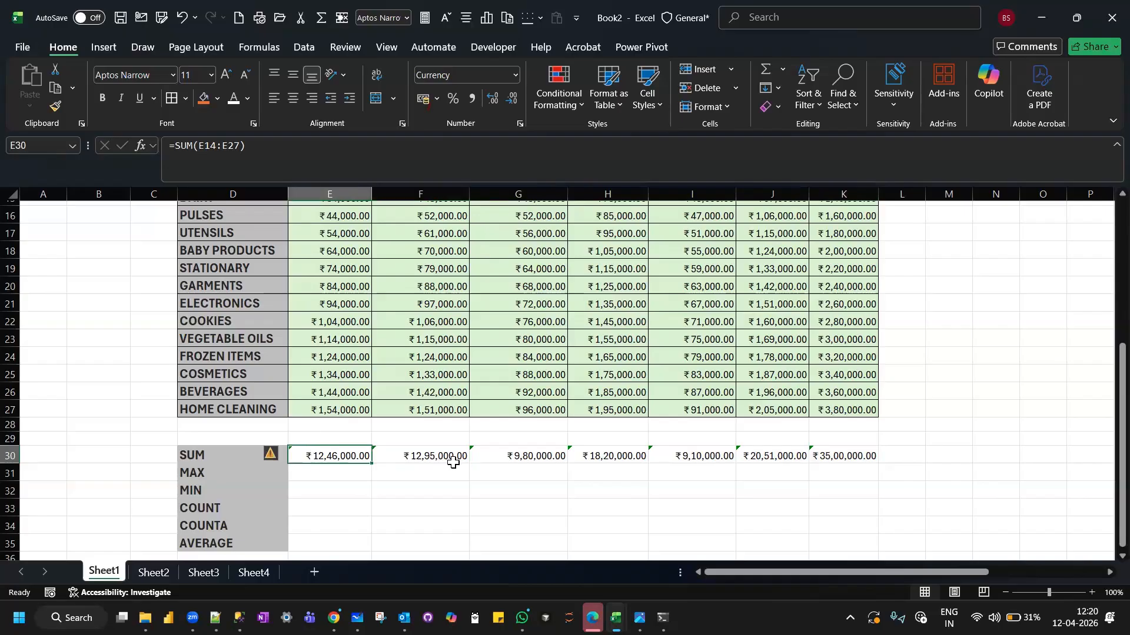
{"action": "scroll", "coordinate": [453, 463], "scroll_direction": "up", "scroll_amount": 2}
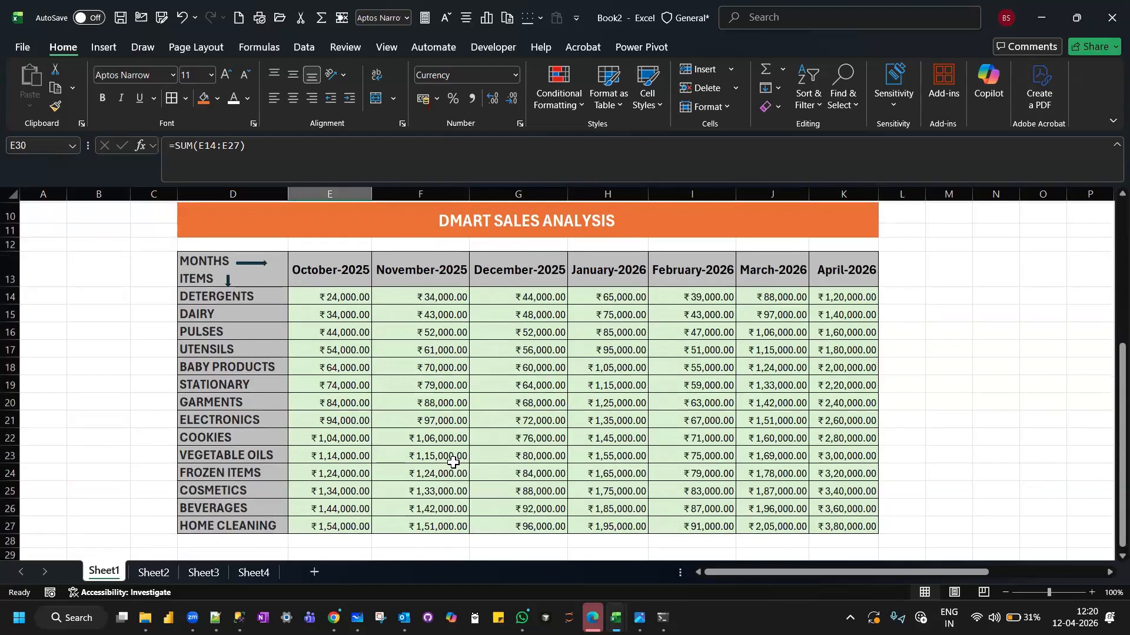
{"action": "scroll", "coordinate": [453, 463], "scroll_direction": "up", "scroll_amount": 1}
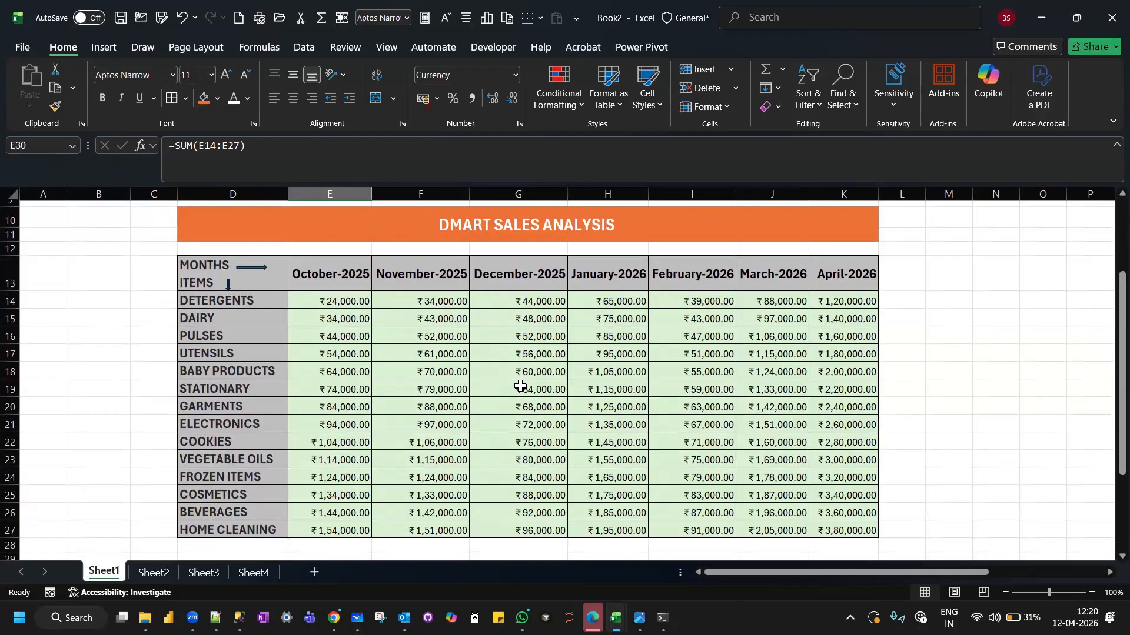
{"action": "scroll", "coordinate": [520, 386], "scroll_direction": "down", "scroll_amount": 2}
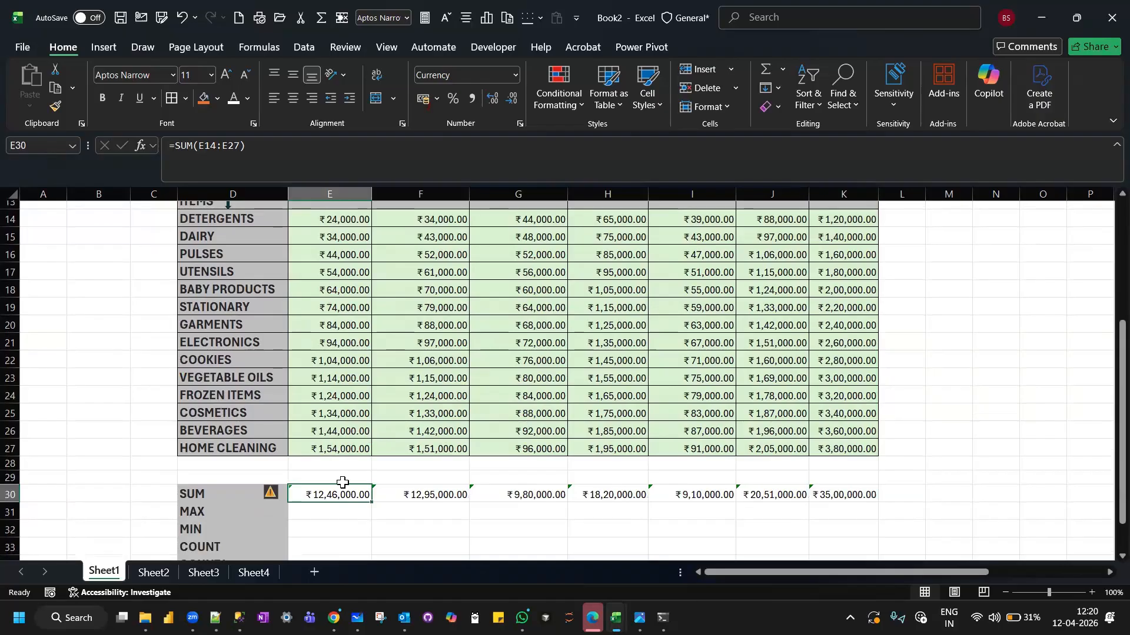
{"action": "scroll", "coordinate": [341, 488], "scroll_direction": "up", "scroll_amount": 1}
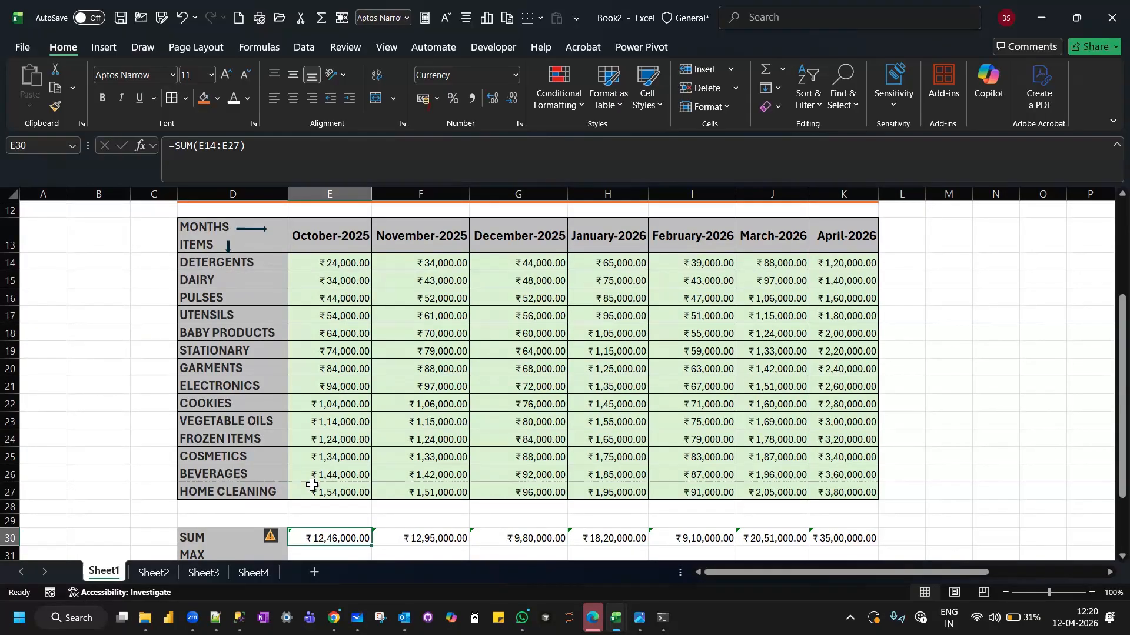
{"action": "scroll", "coordinate": [312, 485], "scroll_direction": "down", "scroll_amount": 1}
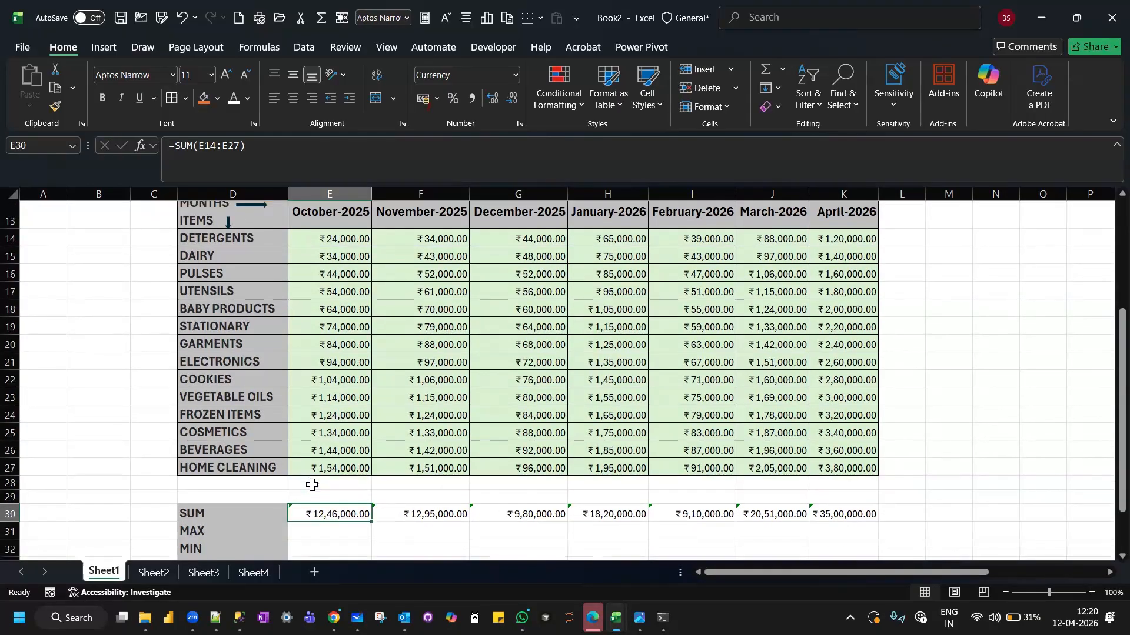
Repeat the fill of the E30 SUM formula across the remaining months up to K30.
{"action": "left_click", "coordinate": [389, 529]}
{"action": "left_click", "coordinate": [325, 516]}
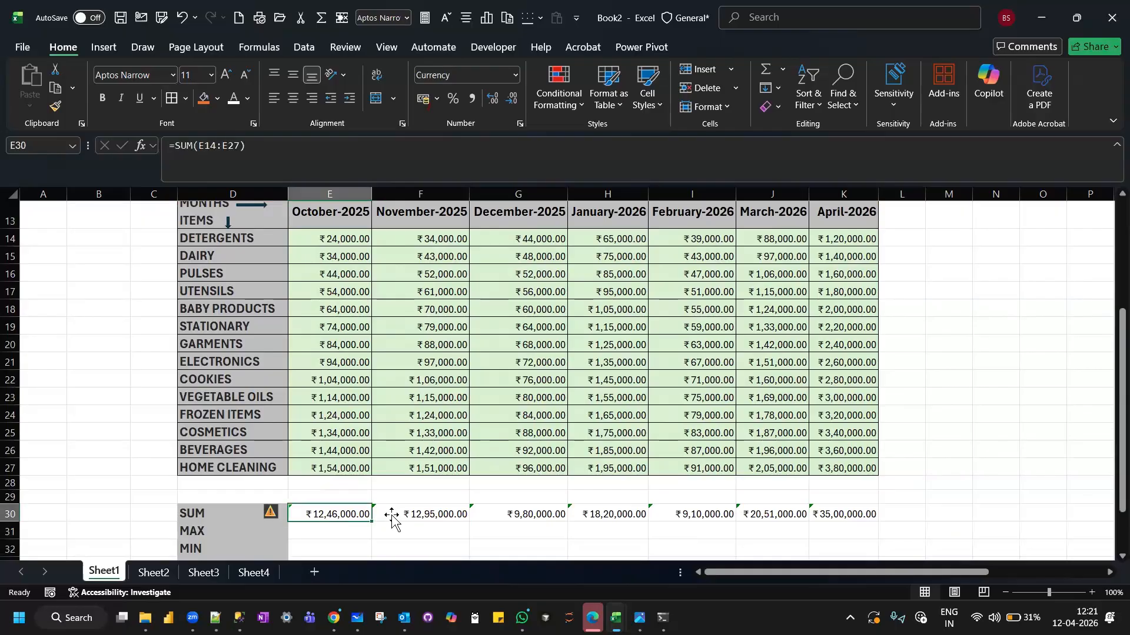
{"action": "left_click_drag", "start_coordinate": [372, 523], "coordinate": [879, 521]}
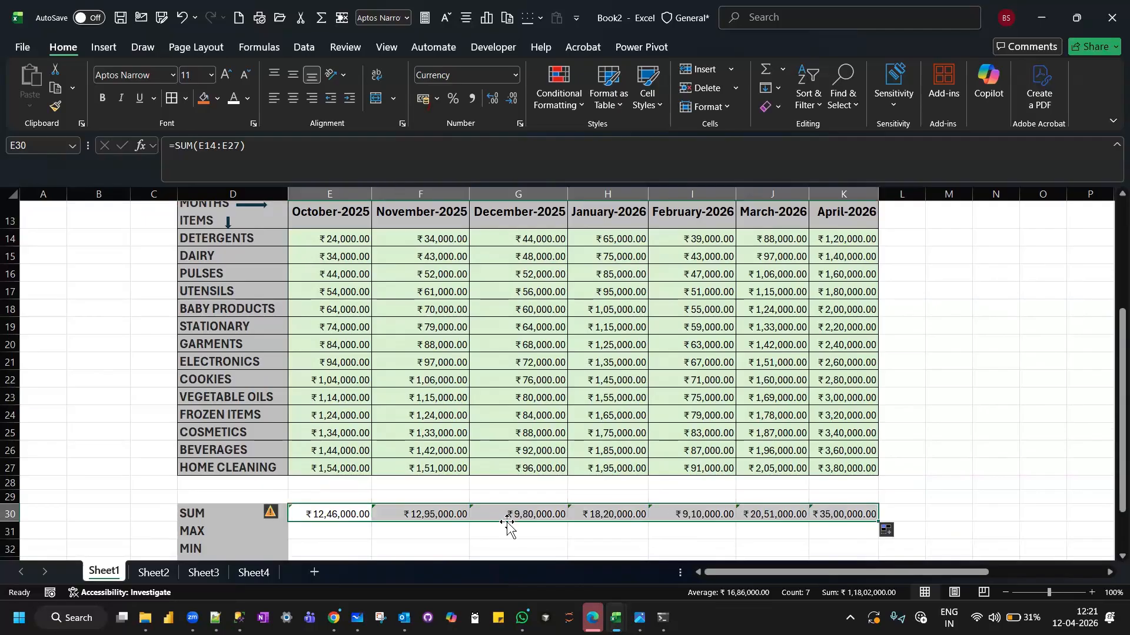
Examine the SUM formula of each month from E30 to K30 to see how the column references shift.
{"action": "left_click", "coordinate": [329, 511]}
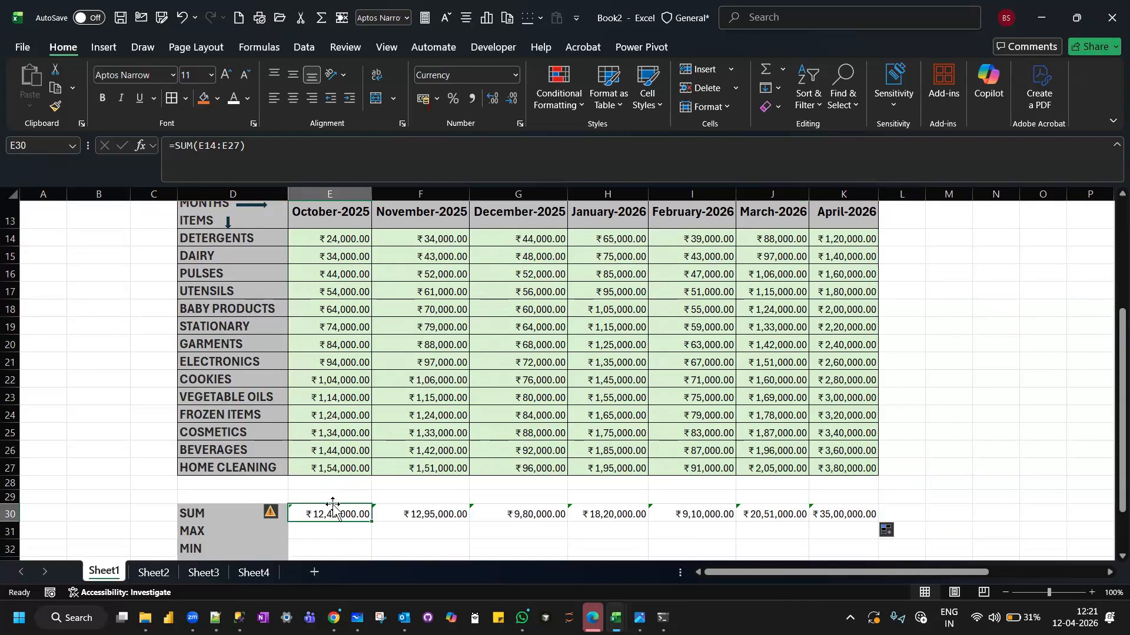
{"action": "left_click", "coordinate": [414, 514]}
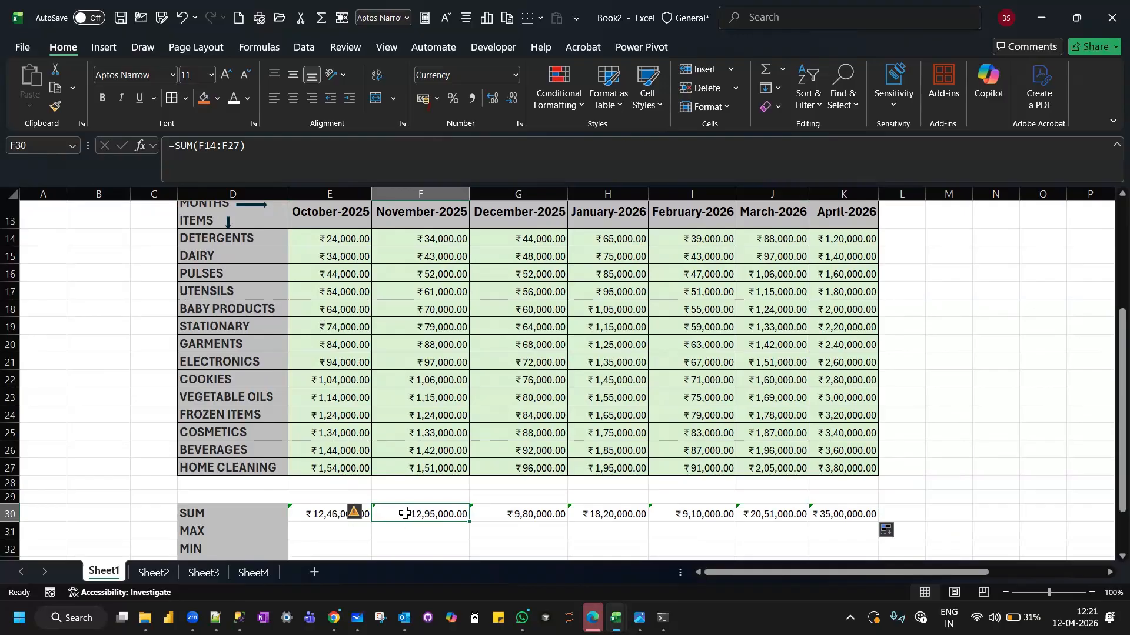
{"action": "scroll", "coordinate": [404, 513], "scroll_direction": "up", "scroll_amount": 1}
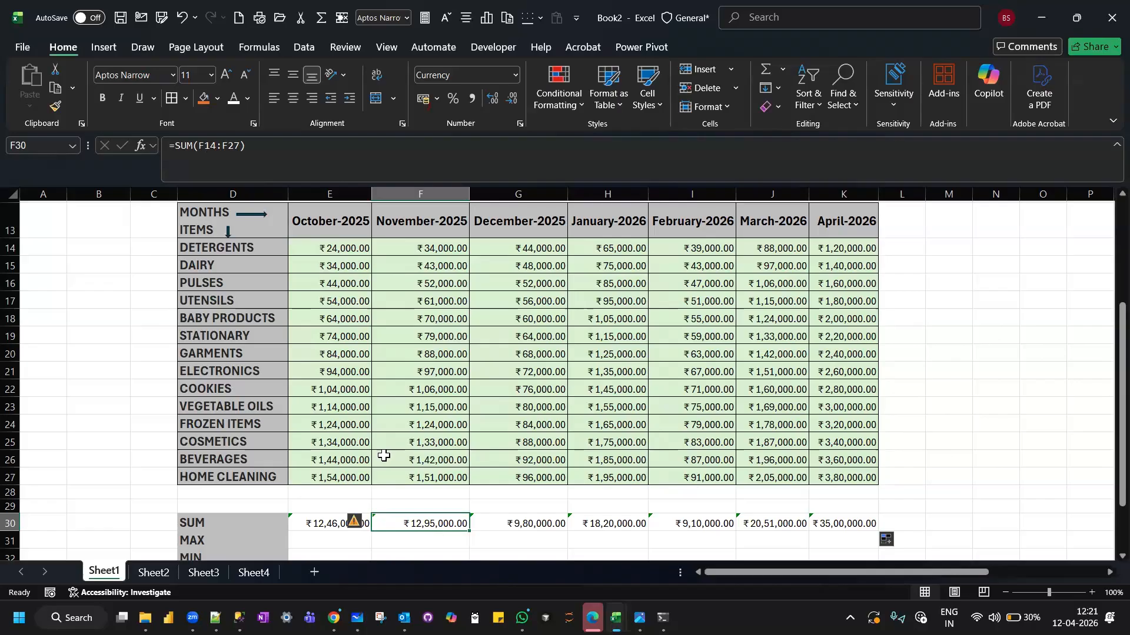
{"action": "left_click", "coordinate": [314, 529]}
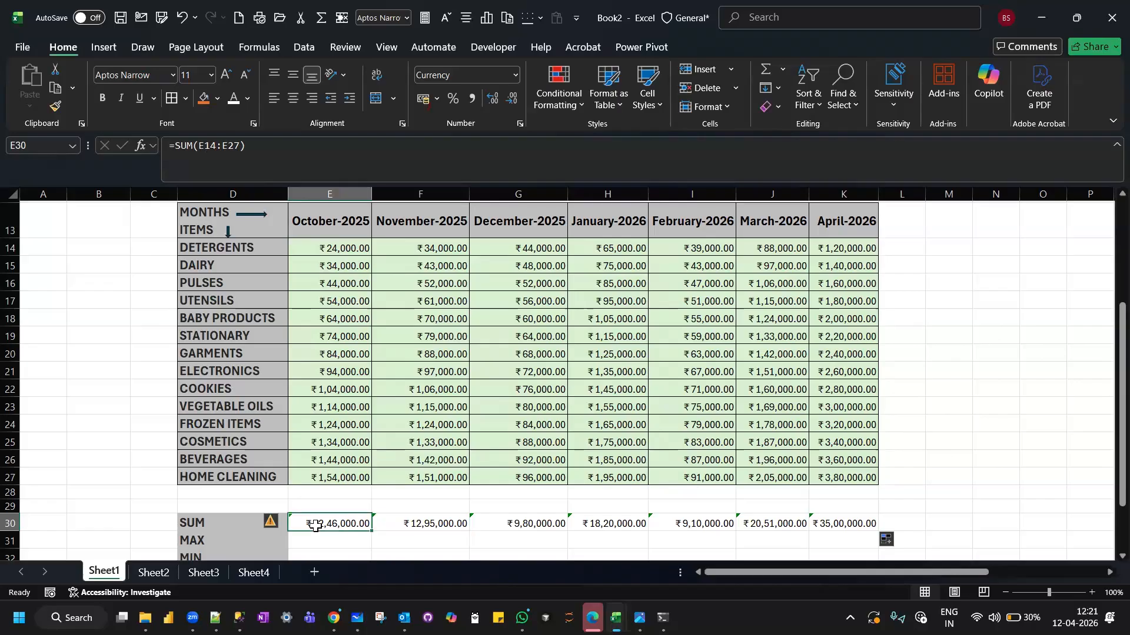
{"action": "left_click", "coordinate": [415, 532]}
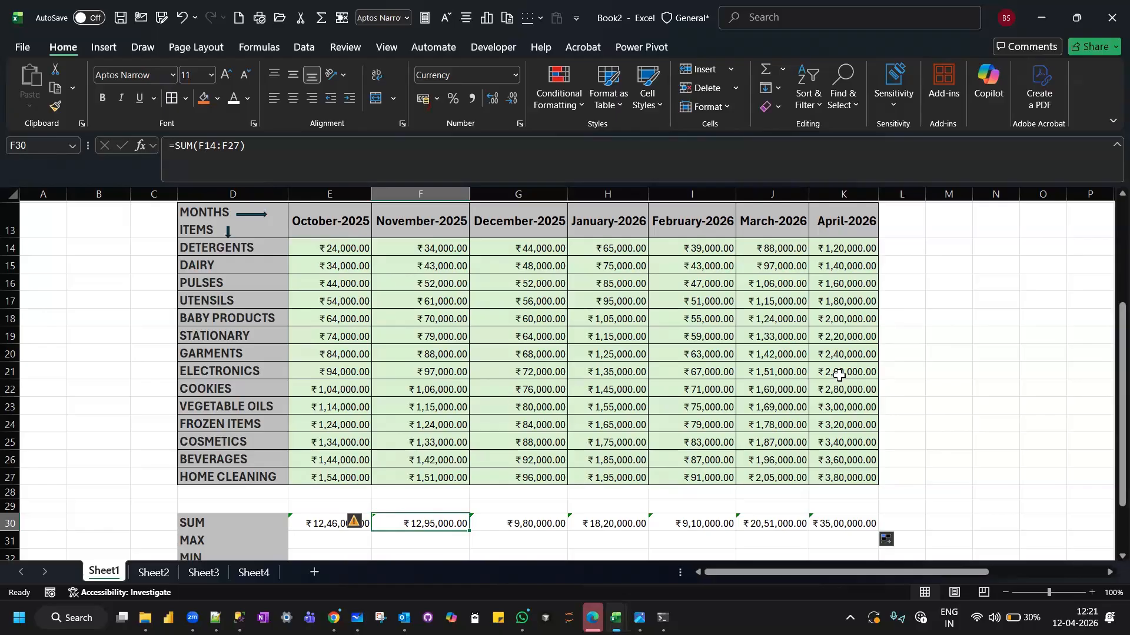
{"action": "left_click", "coordinate": [532, 525]}
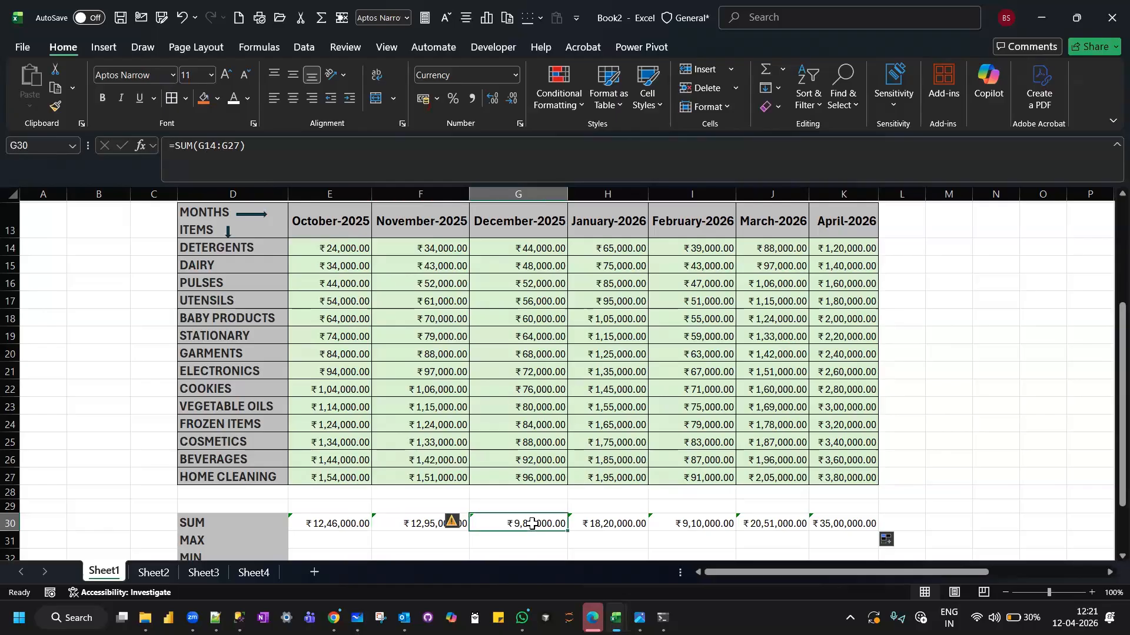
{"action": "left_click", "coordinate": [414, 528]}
{"action": "left_click", "coordinate": [525, 523]}
{"action": "left_click", "coordinate": [628, 528]}
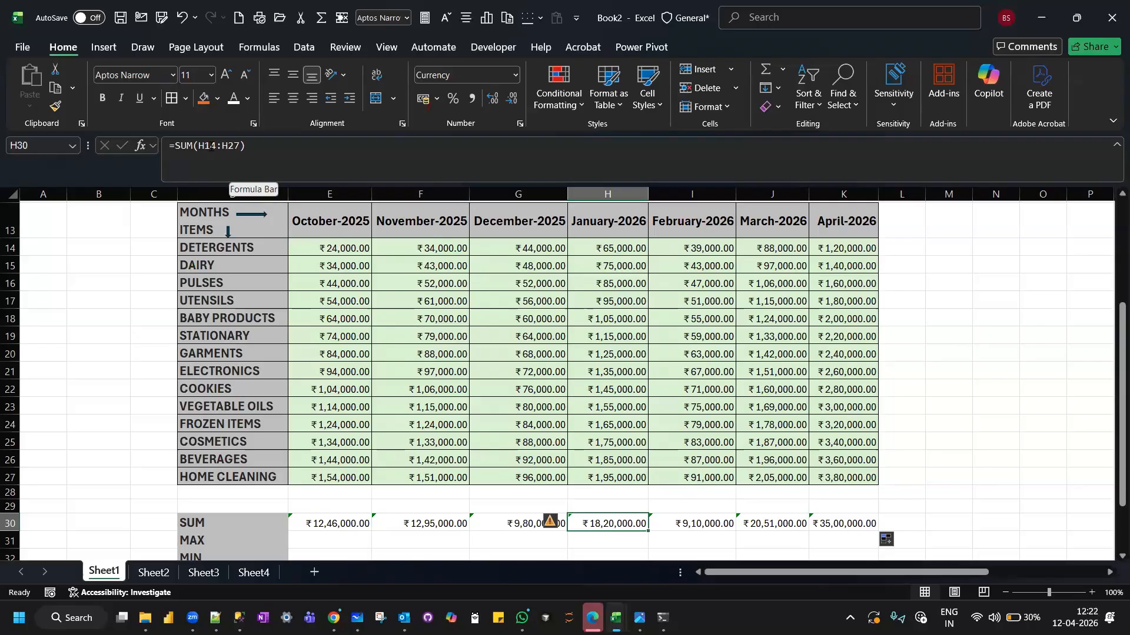
{"action": "left_click", "coordinate": [723, 518]}
{"action": "left_click", "coordinate": [769, 519]}
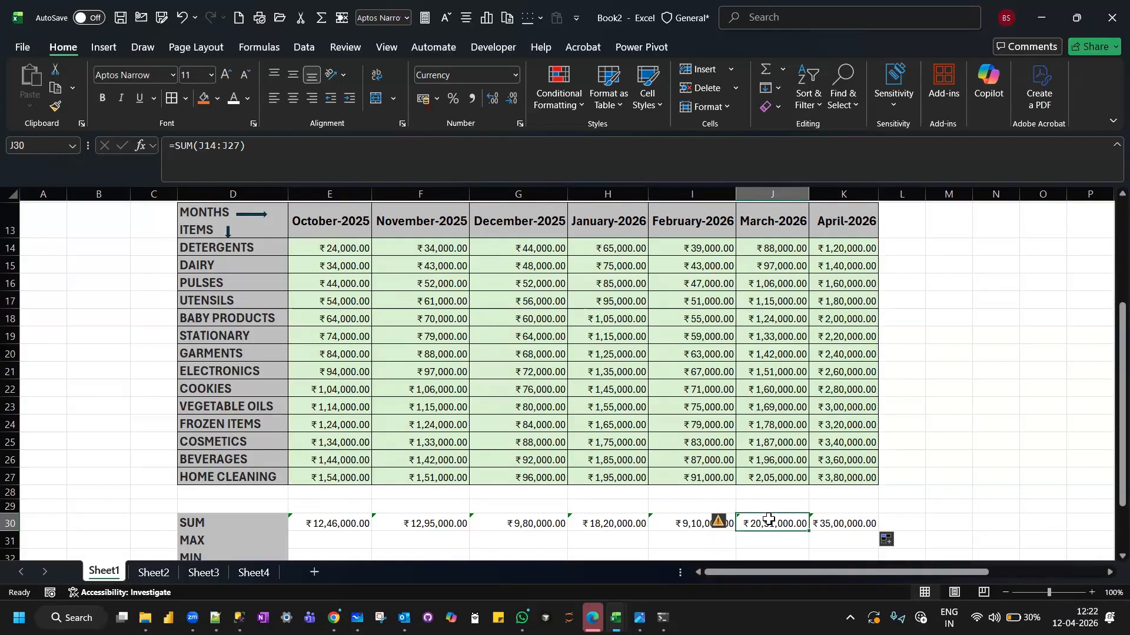
{"action": "left_click", "coordinate": [848, 519]}
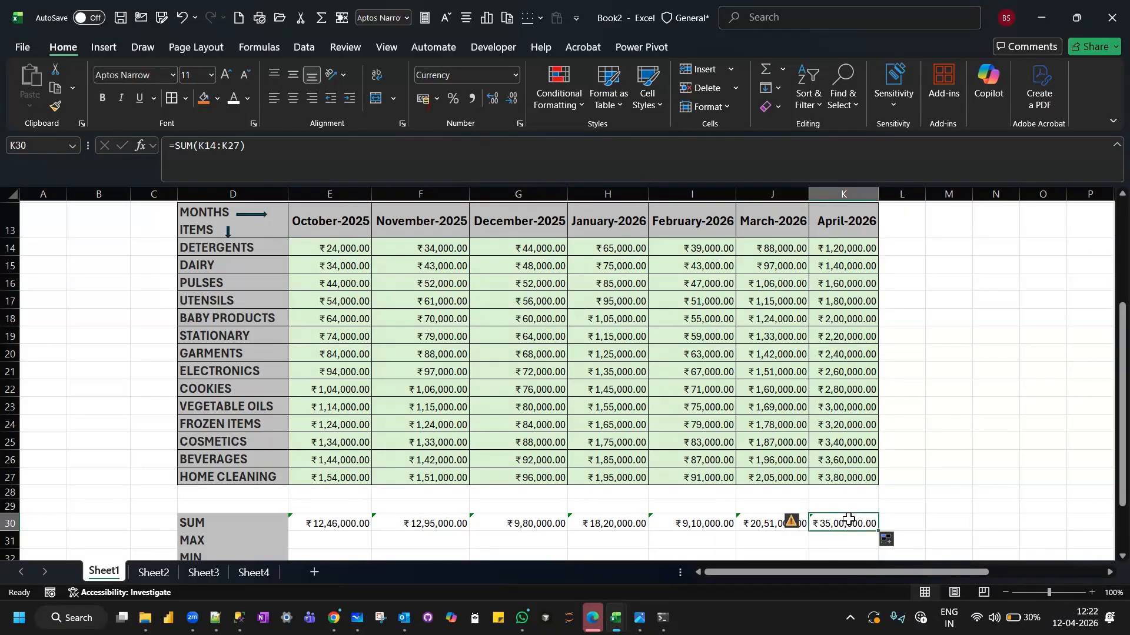
Clear the filled SUM formulas from F30:K30 and reselect the October total in E30.
{"action": "scroll", "coordinate": [847, 519], "scroll_direction": "down", "scroll_amount": 1}
{"action": "left_click_drag", "start_coordinate": [432, 443], "coordinate": [844, 444]}
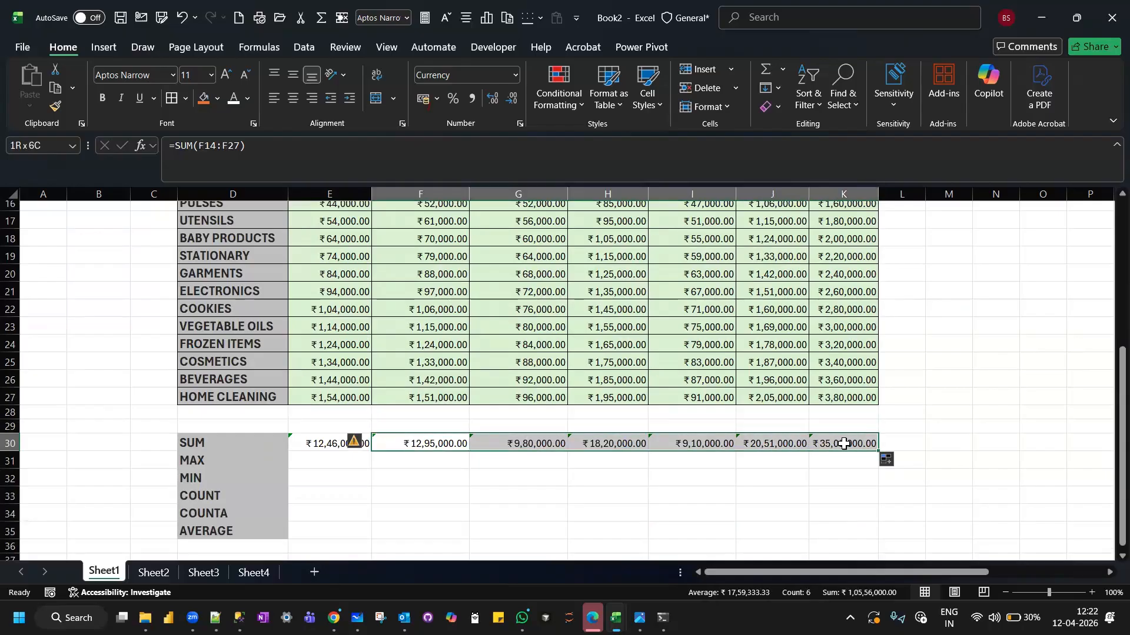
{"action": "key", "text": "Delete"}
{"action": "left_click", "coordinate": [605, 459]}
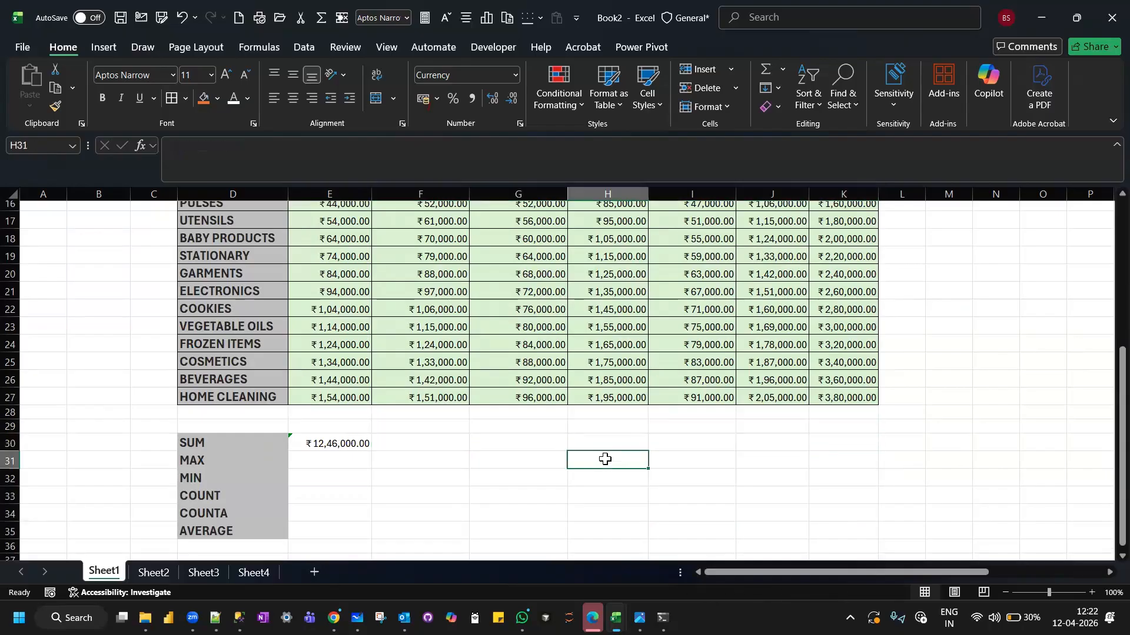
{"action": "left_click", "coordinate": [329, 436]}
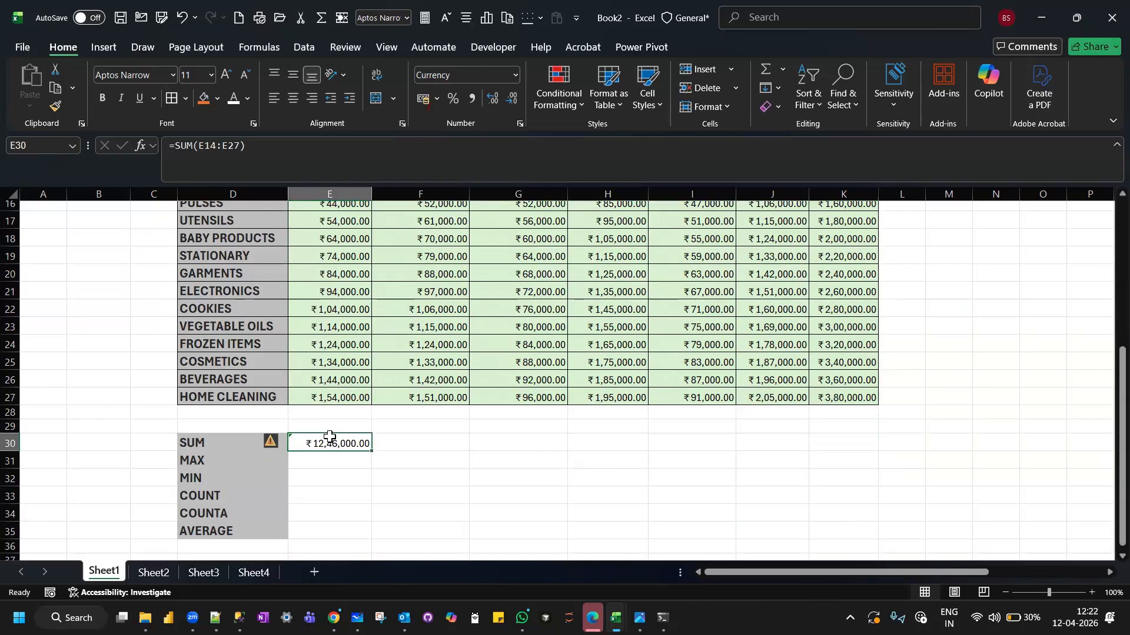
Copy the October SUM formula from E30 and paste it across the remaining months in F30:K30.
{"action": "key", "text": "ctrl+c"}
{"action": "left_click_drag", "start_coordinate": [419, 442], "coordinate": [685, 430]}
{"action": "left_click", "coordinate": [646, 476]}
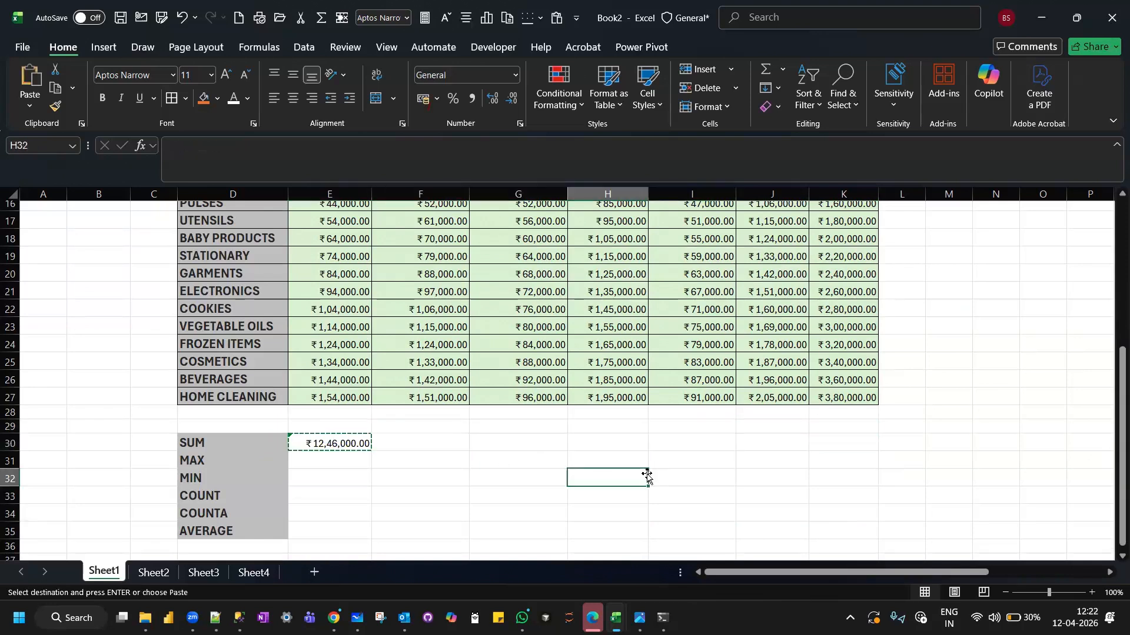
{"action": "left_click_drag", "start_coordinate": [434, 443], "coordinate": [718, 428]}
{"action": "left_click_drag", "start_coordinate": [853, 450], "coordinate": [853, 450]}
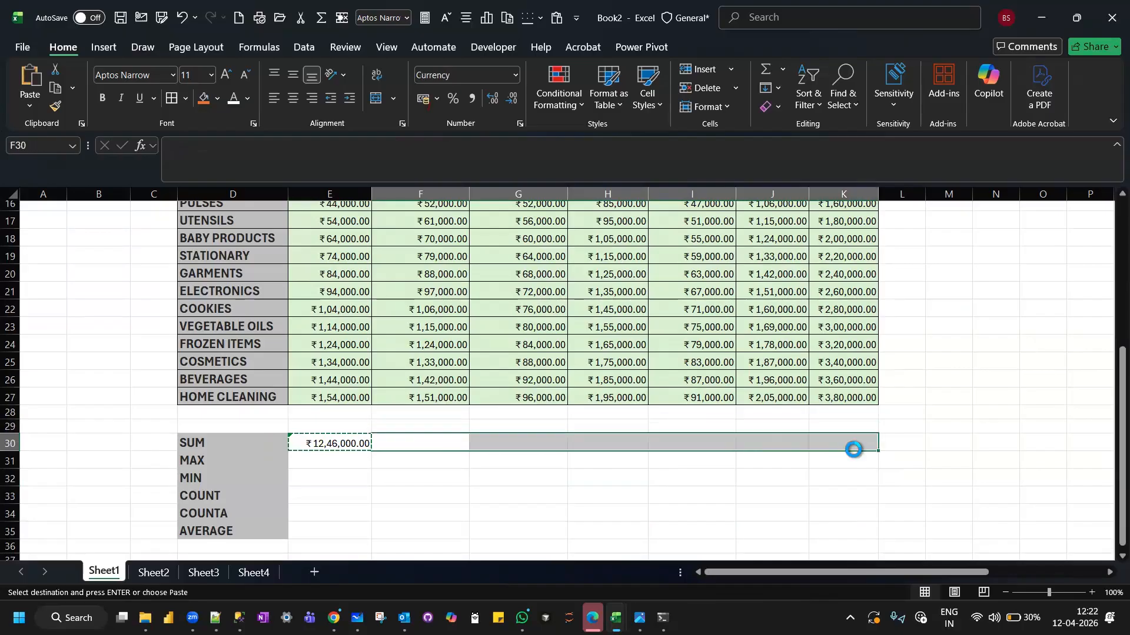
{"action": "key", "text": "ctrl+v"}
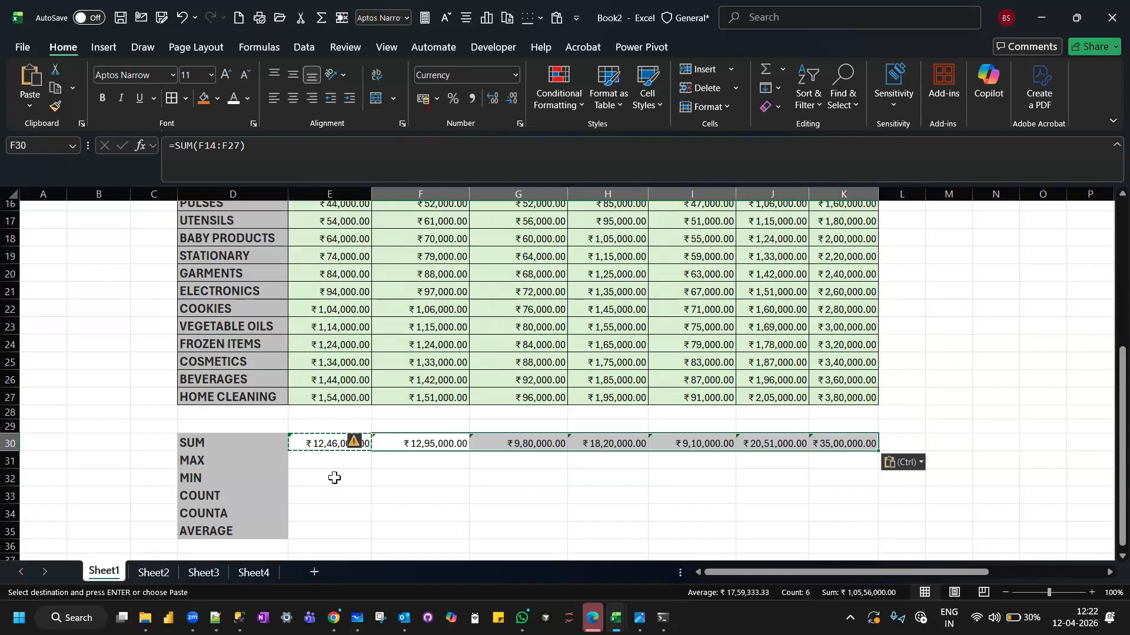
Examine the pasted SUM formulas from F30 to K30 to check which column range each one references.
{"action": "left_click", "coordinate": [407, 444]}
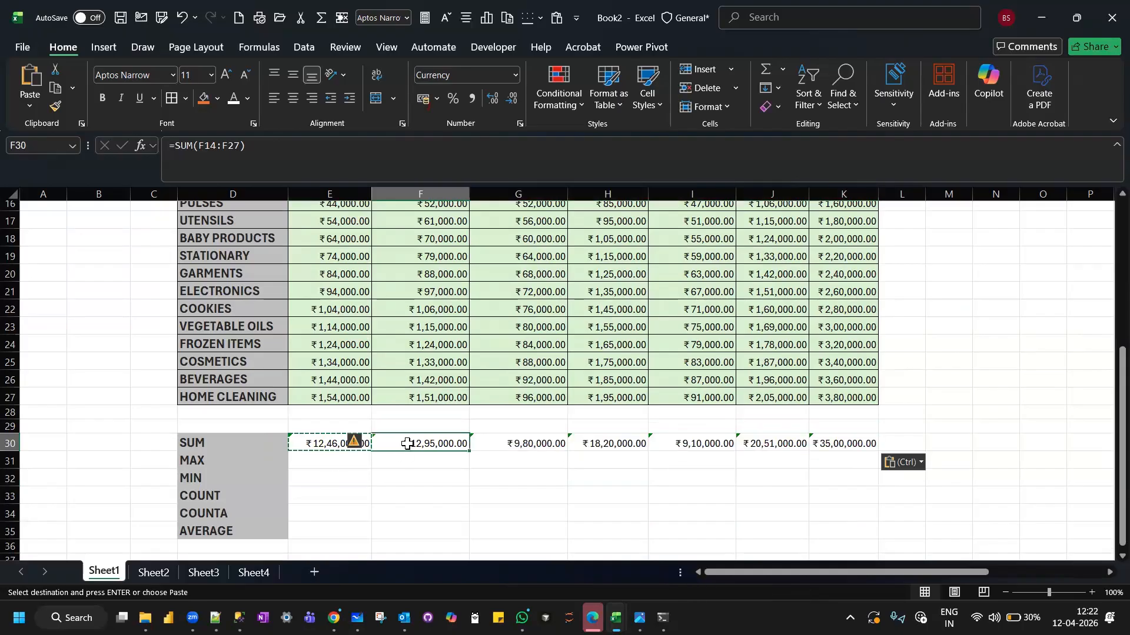
{"action": "left_click", "coordinate": [520, 443]}
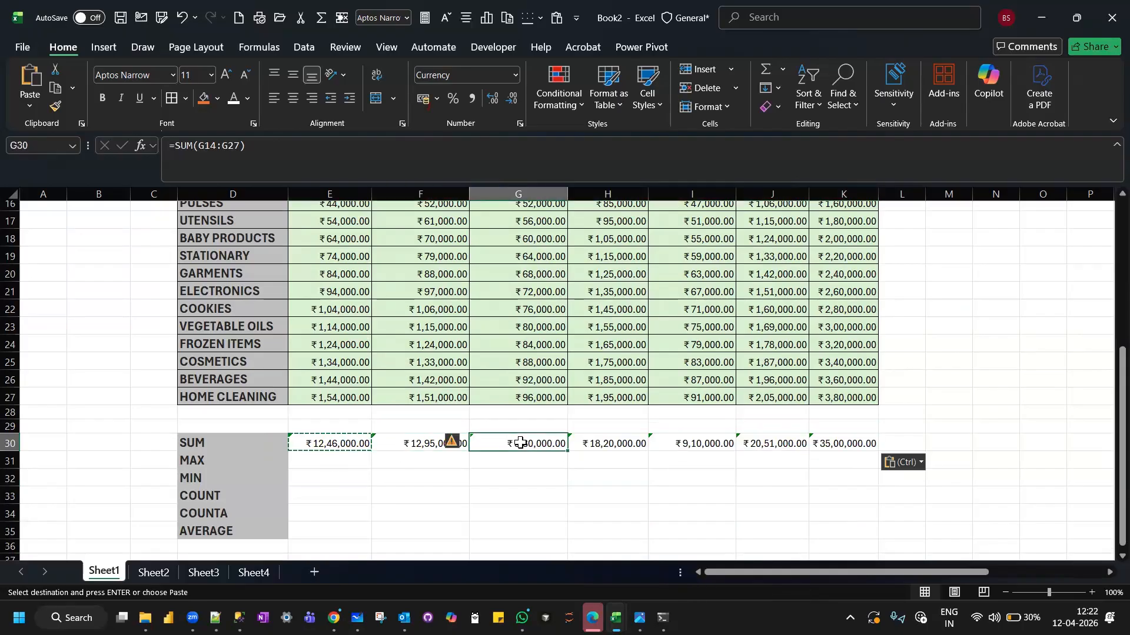
{"action": "left_click", "coordinate": [595, 443]}
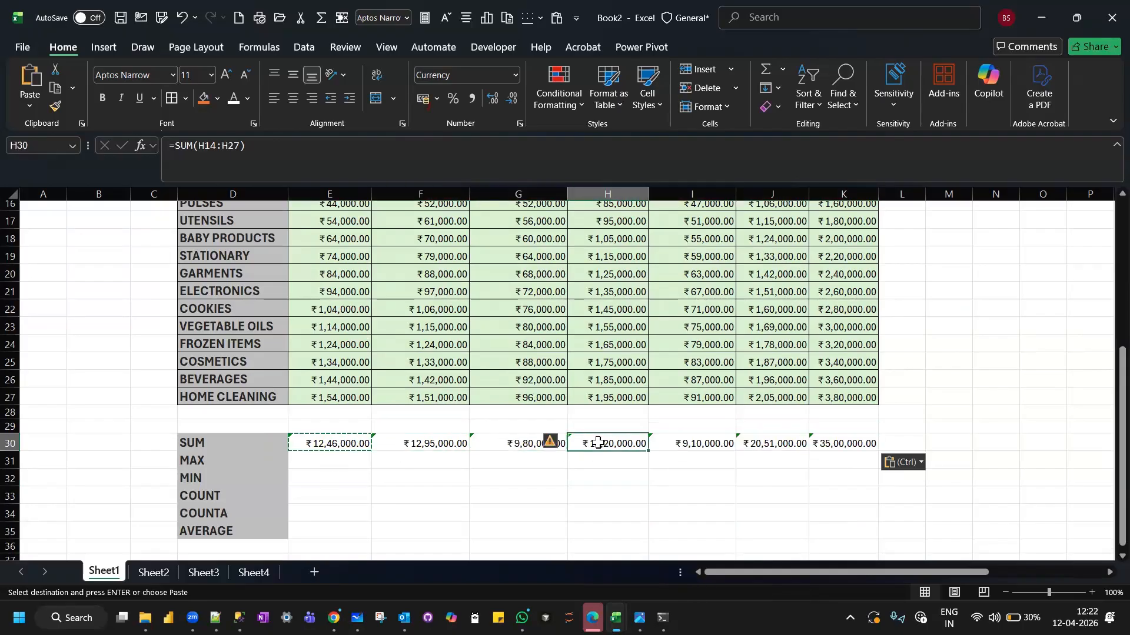
{"action": "left_click", "coordinate": [692, 440]}
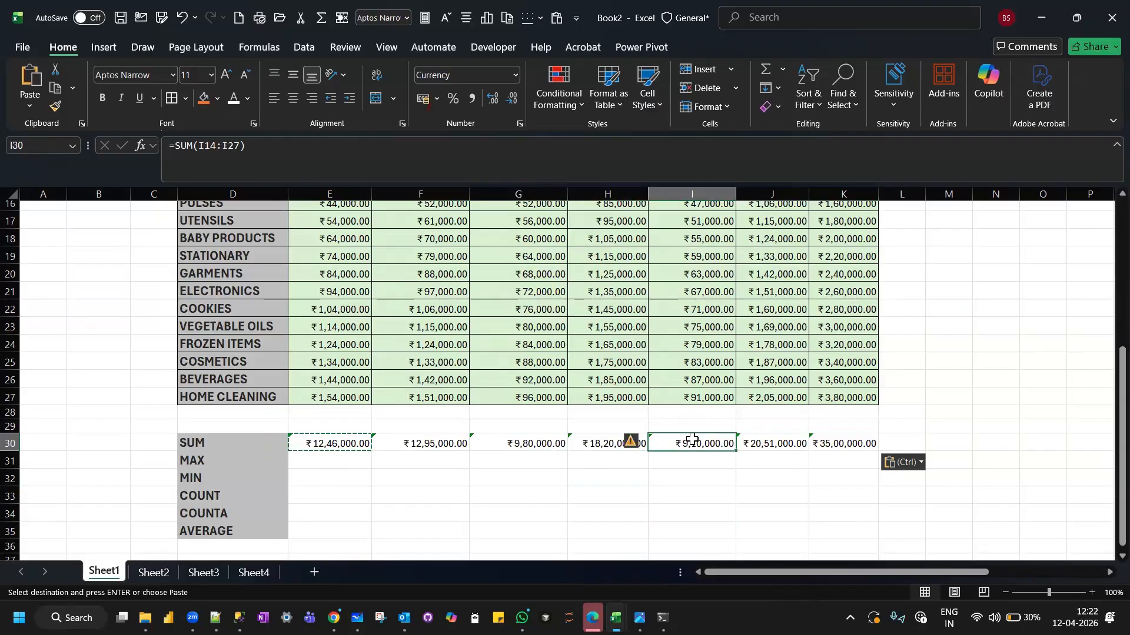
{"action": "key", "text": "Right"}
{"action": "left_click", "coordinate": [841, 440]}
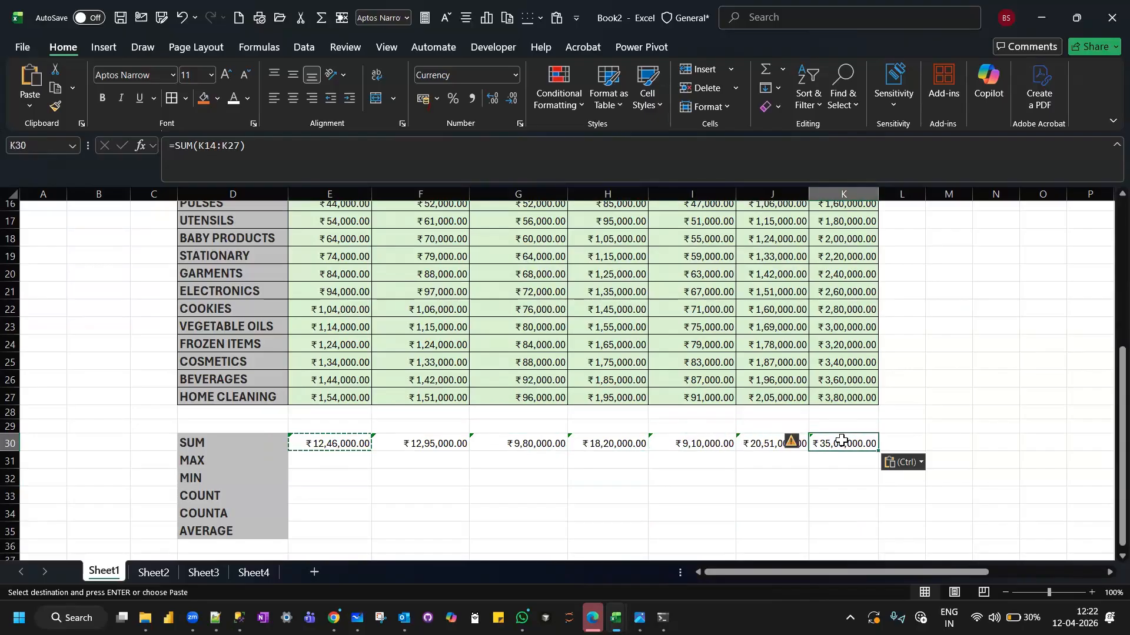
{"action": "left_click", "coordinate": [396, 441]}
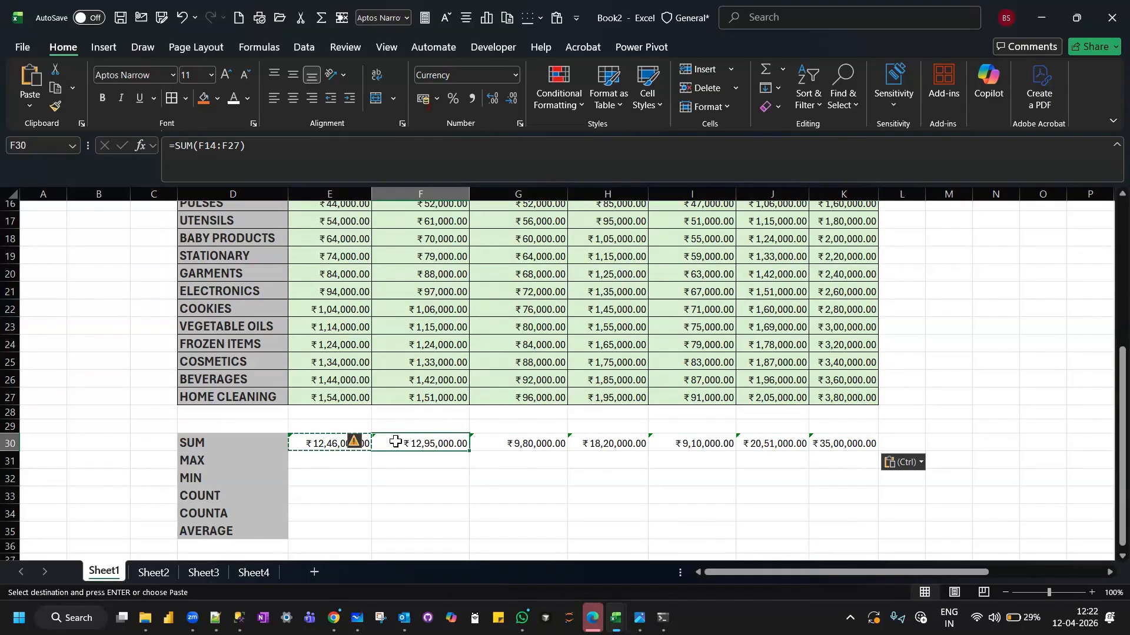
{"action": "key", "text": "Escape"}
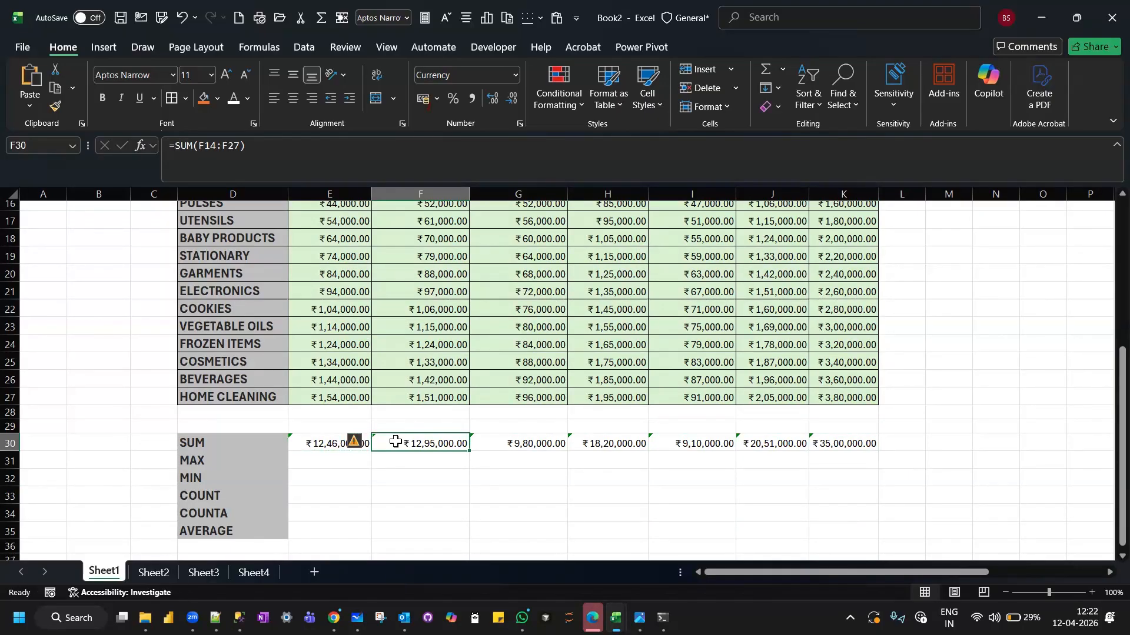
{"action": "left_click", "coordinate": [341, 496]}
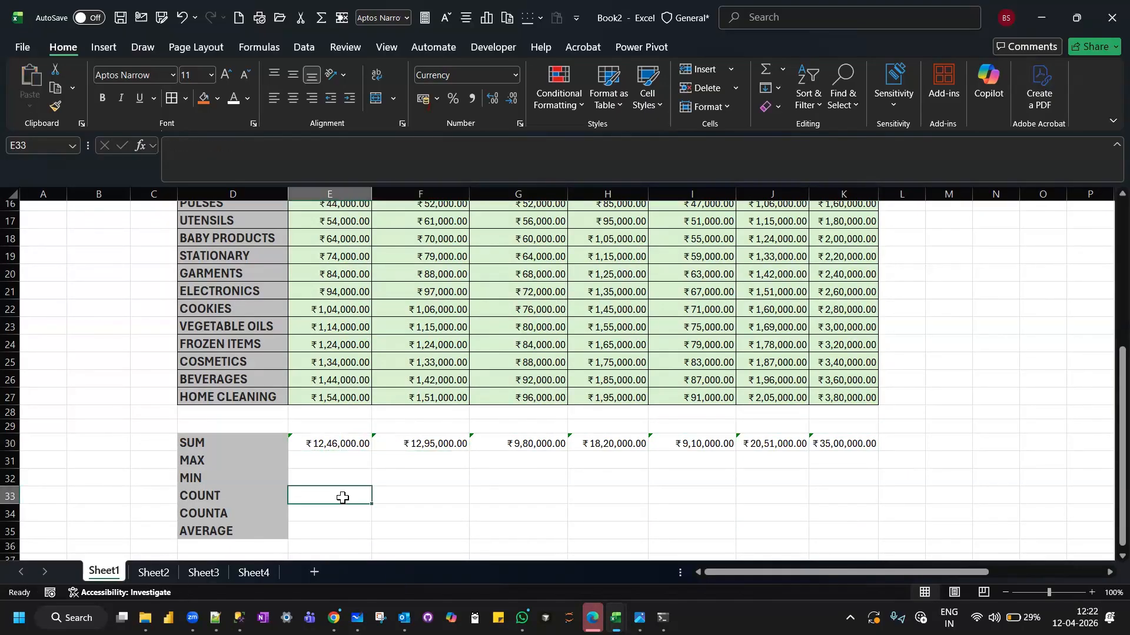
{"action": "left_click", "coordinate": [336, 441]}
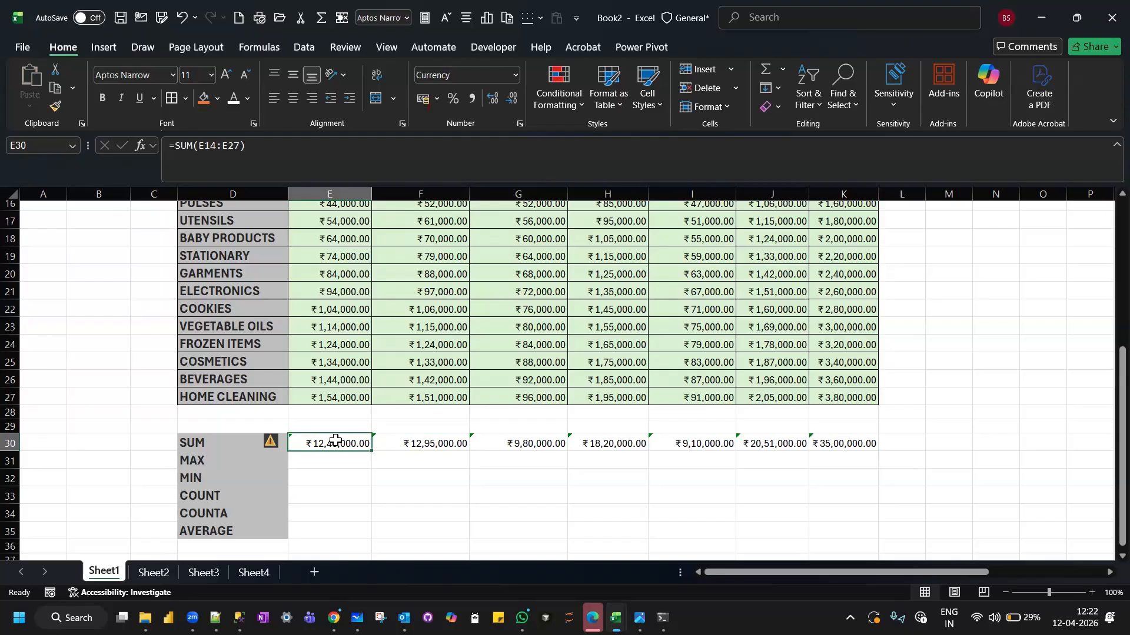
{"action": "left_click", "coordinate": [317, 457]}
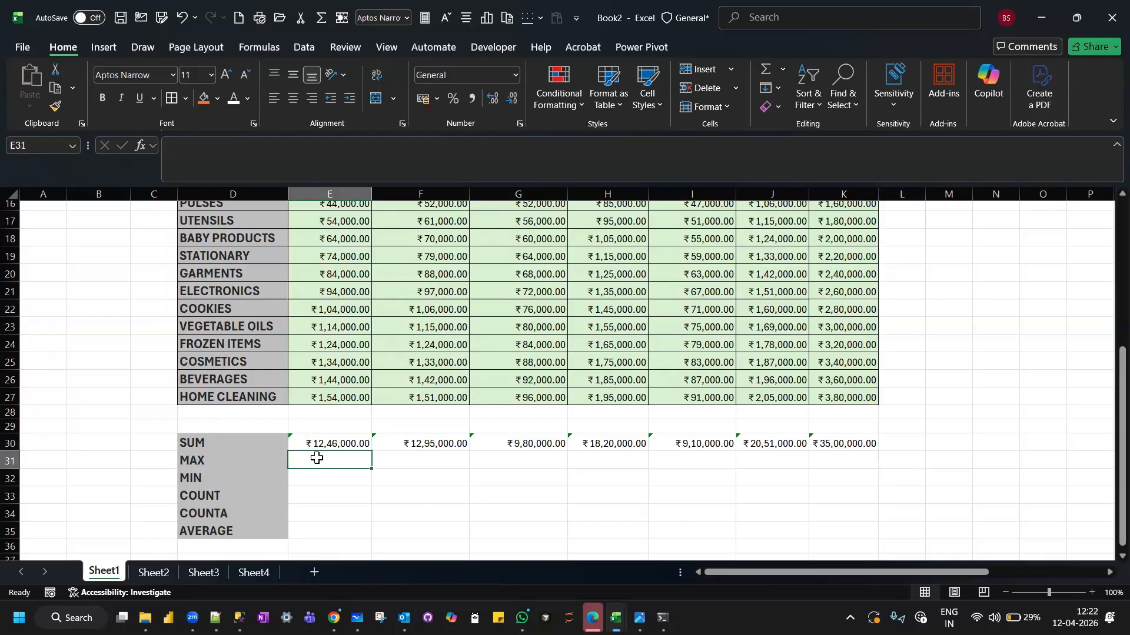
{"action": "left_click", "coordinate": [306, 492]}
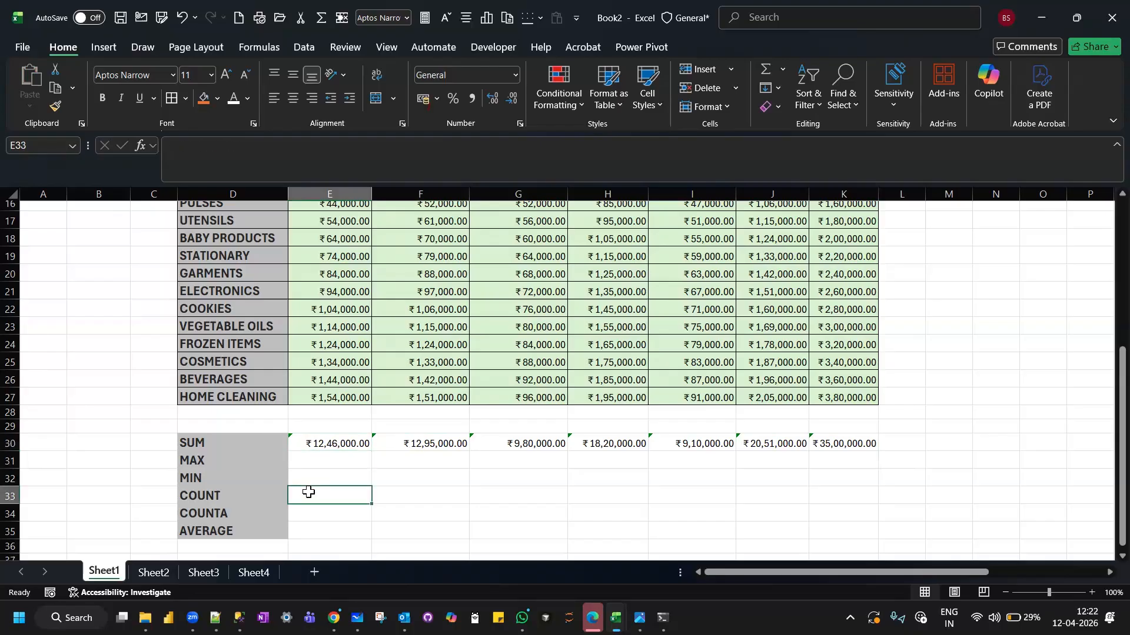
{"action": "left_click", "coordinate": [319, 460]}
{"action": "left_click", "coordinate": [320, 493]}
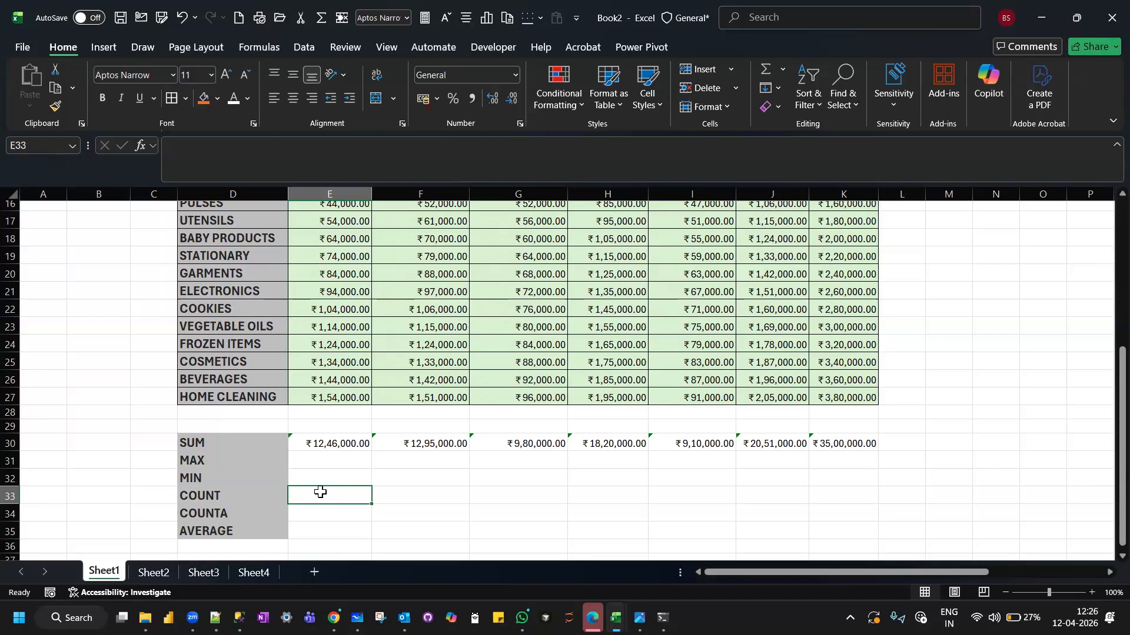
Calculate October's highest sale in E31 with =MAX(E14:E27) and fill the formula across the other months to K31.
{"action": "left_click", "coordinate": [329, 463]}
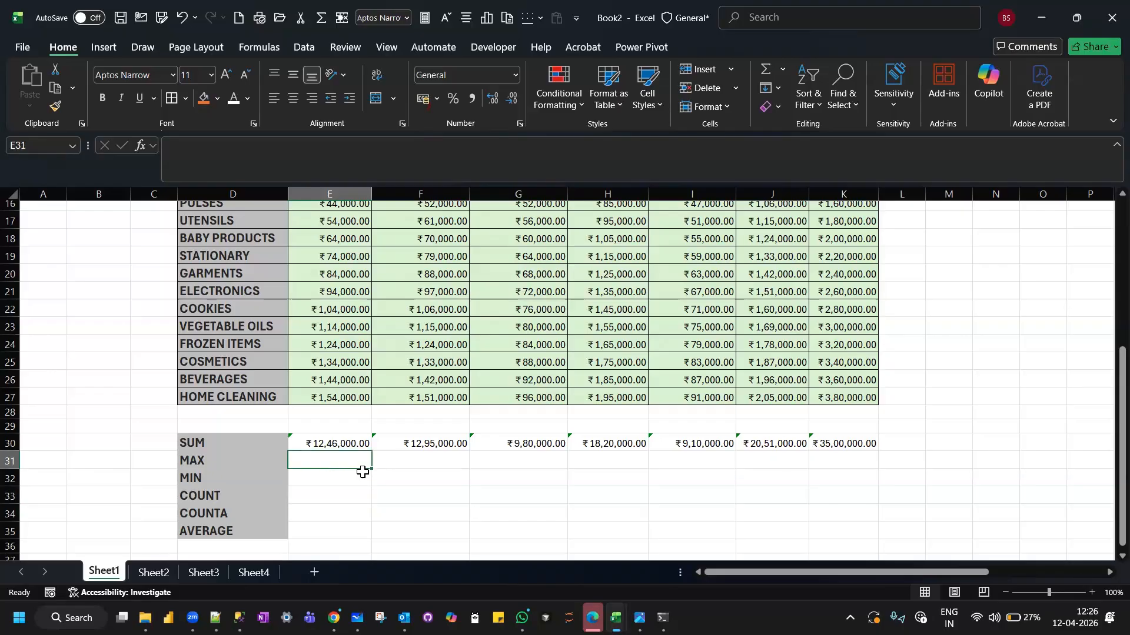
{"action": "type", "text": "=MAX("}
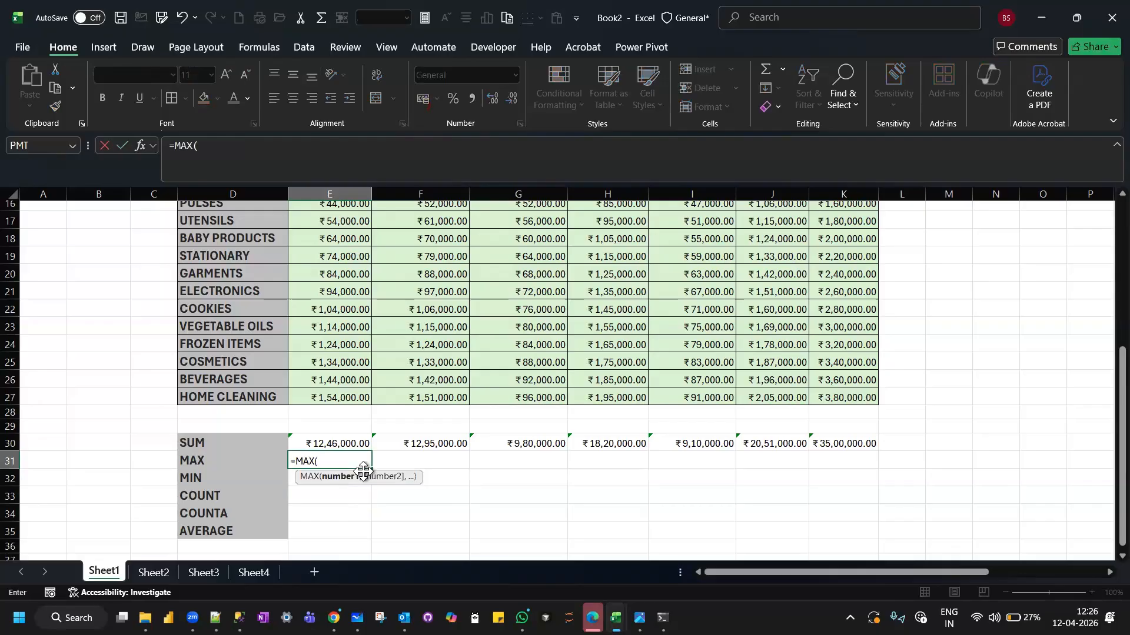
{"action": "scroll", "coordinate": [337, 235], "scroll_direction": "up", "scroll_amount": 1}
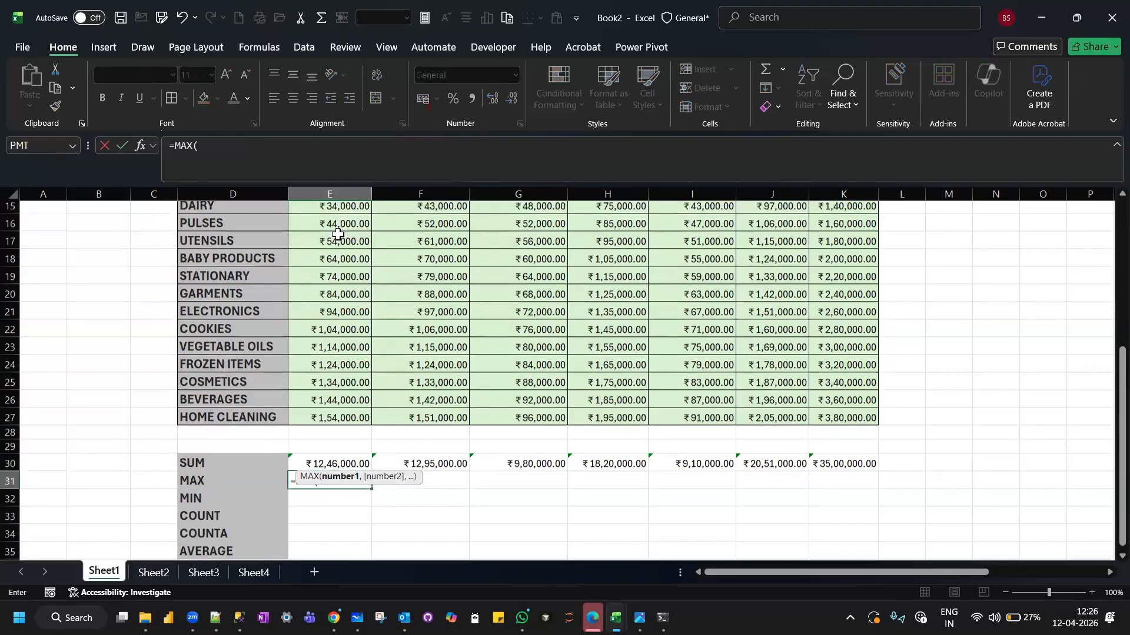
{"action": "left_click_drag", "start_coordinate": [328, 232], "coordinate": [321, 454]}
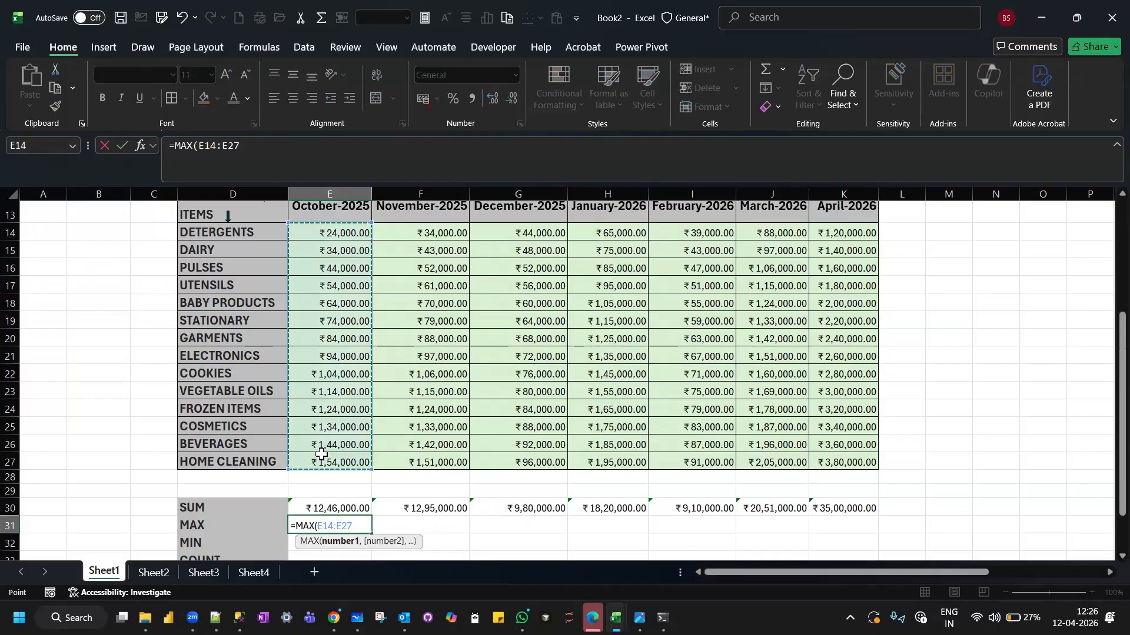
{"action": "key", "text": "Return"}
{"action": "scroll", "coordinate": [322, 456], "scroll_direction": "down", "scroll_amount": 1}
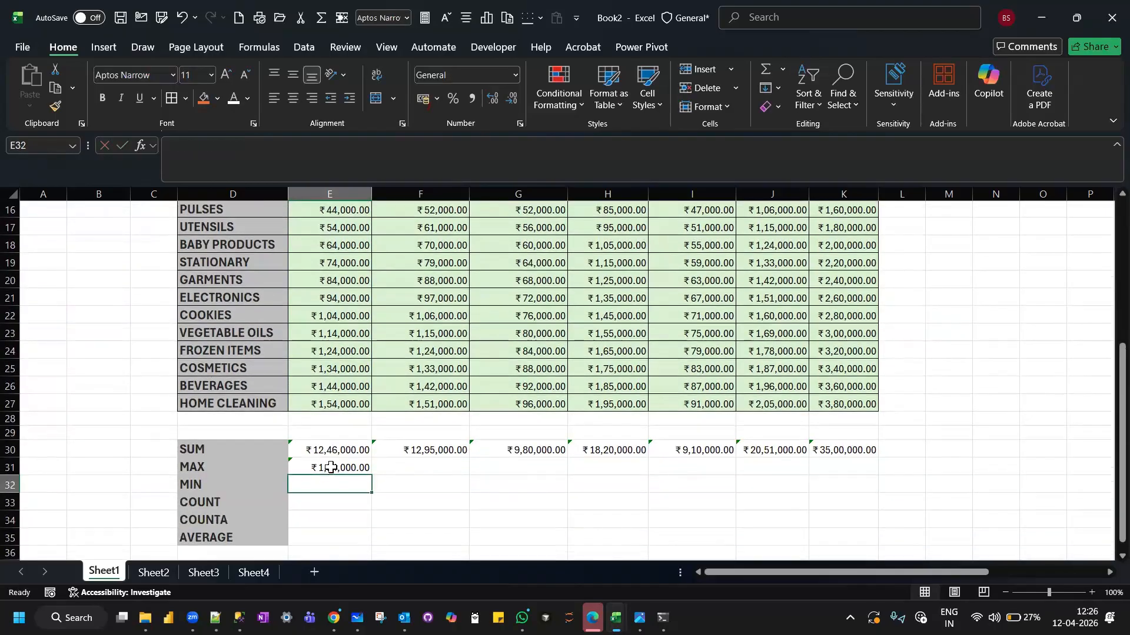
{"action": "left_click", "coordinate": [333, 468]}
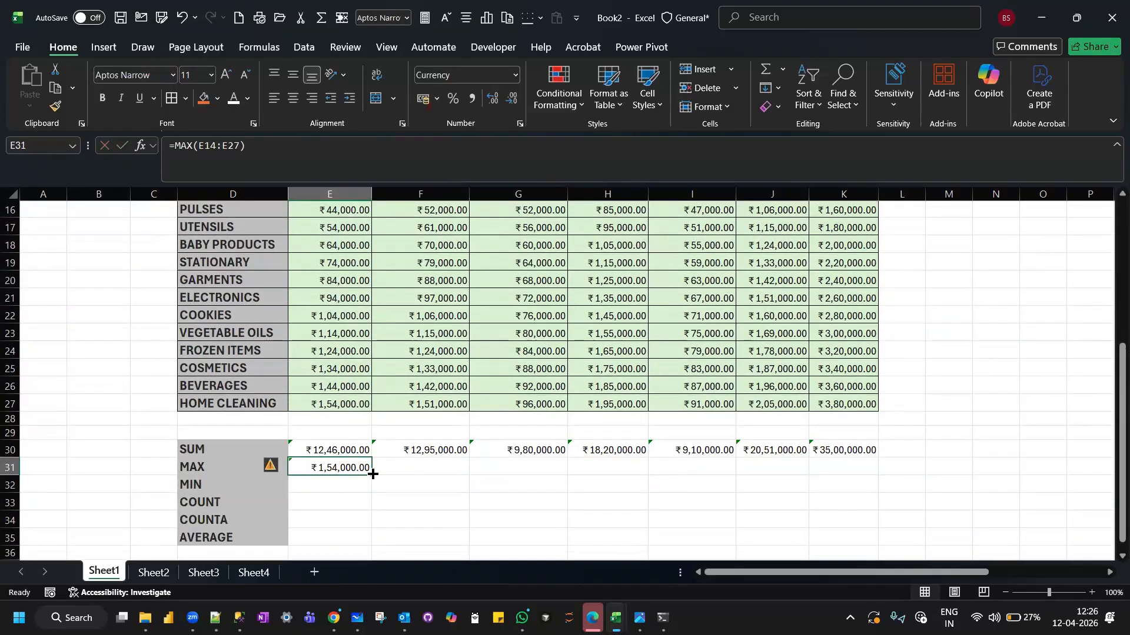
{"action": "left_click_drag", "start_coordinate": [373, 474], "coordinate": [856, 459]}
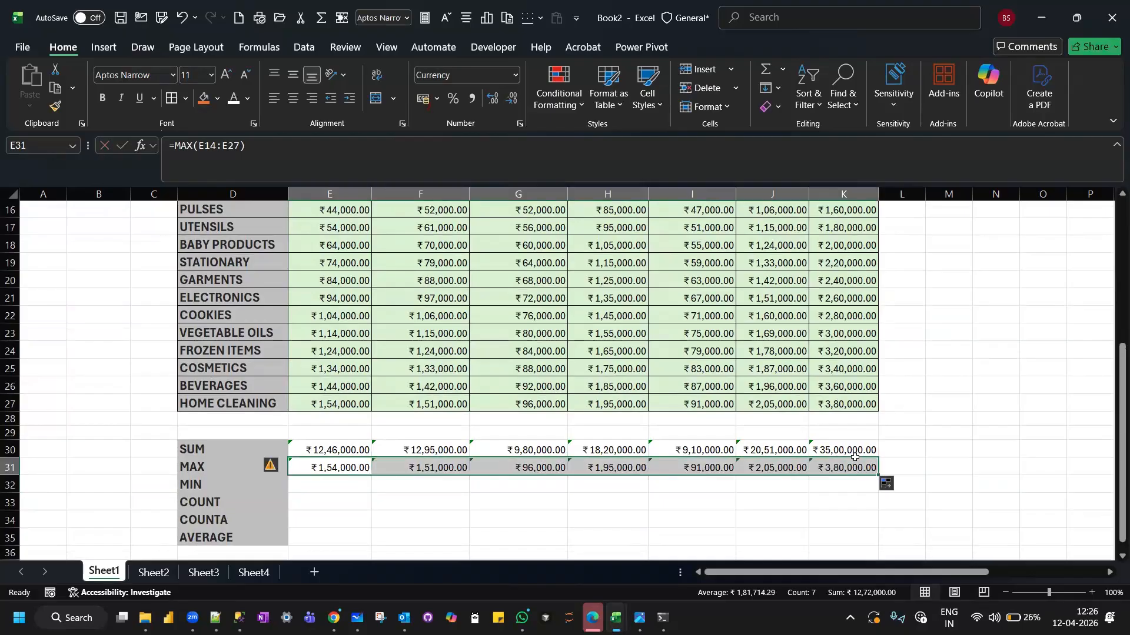
Calculate October's lowest sale in E32 with =MIN(E14:E27) and fill the formula across the other months to K32.
{"action": "scroll", "coordinate": [537, 471], "scroll_direction": "down", "scroll_amount": 2}
{"action": "left_click", "coordinate": [322, 375]}
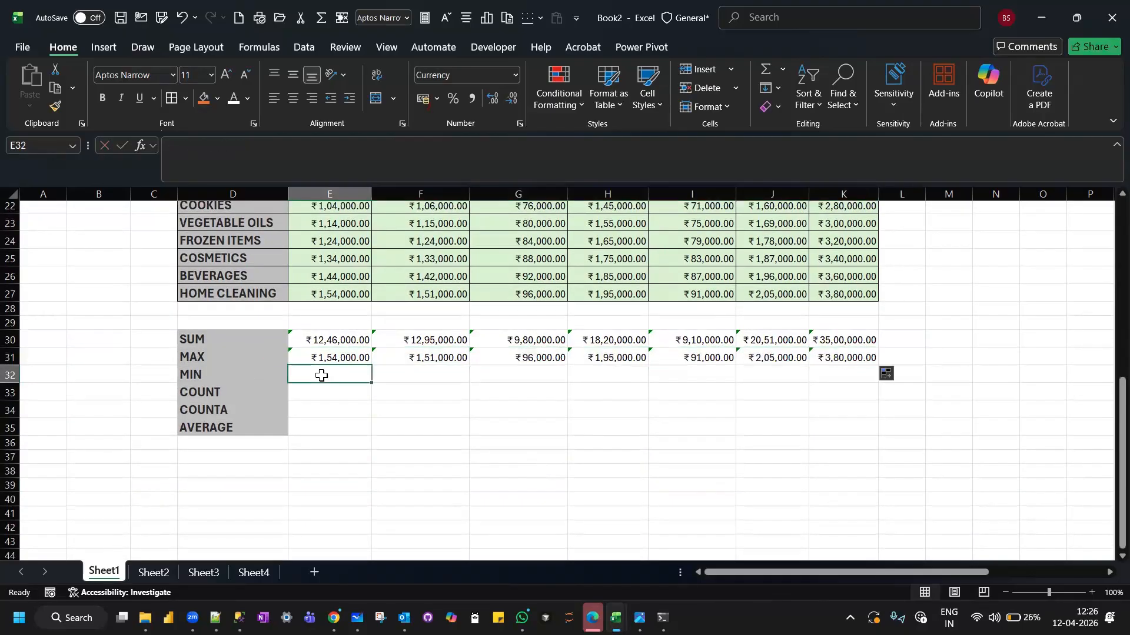
{"action": "type", "text": "=MIN("}
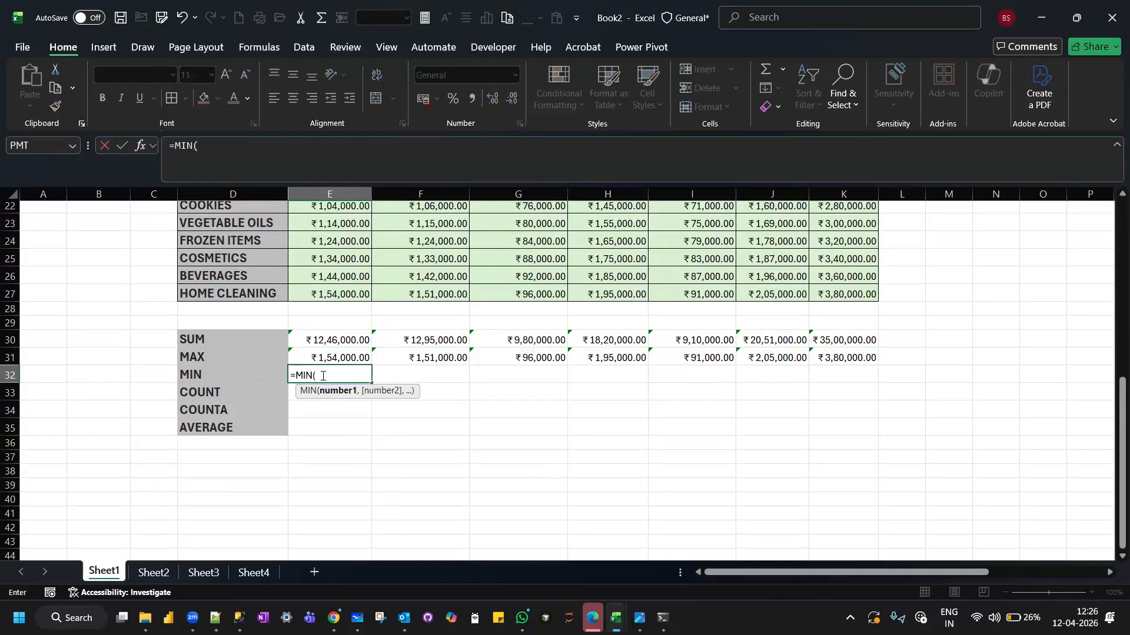
{"action": "scroll", "coordinate": [322, 375], "scroll_direction": "up", "scroll_amount": 4}
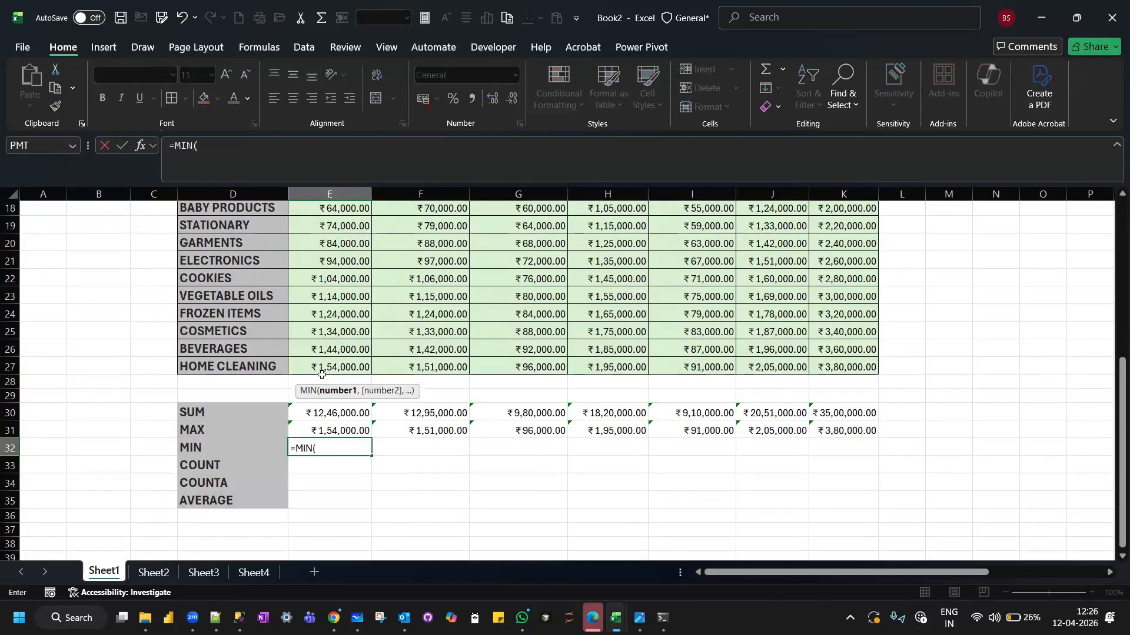
{"action": "scroll", "coordinate": [320, 375], "scroll_direction": "down", "scroll_amount": 1}
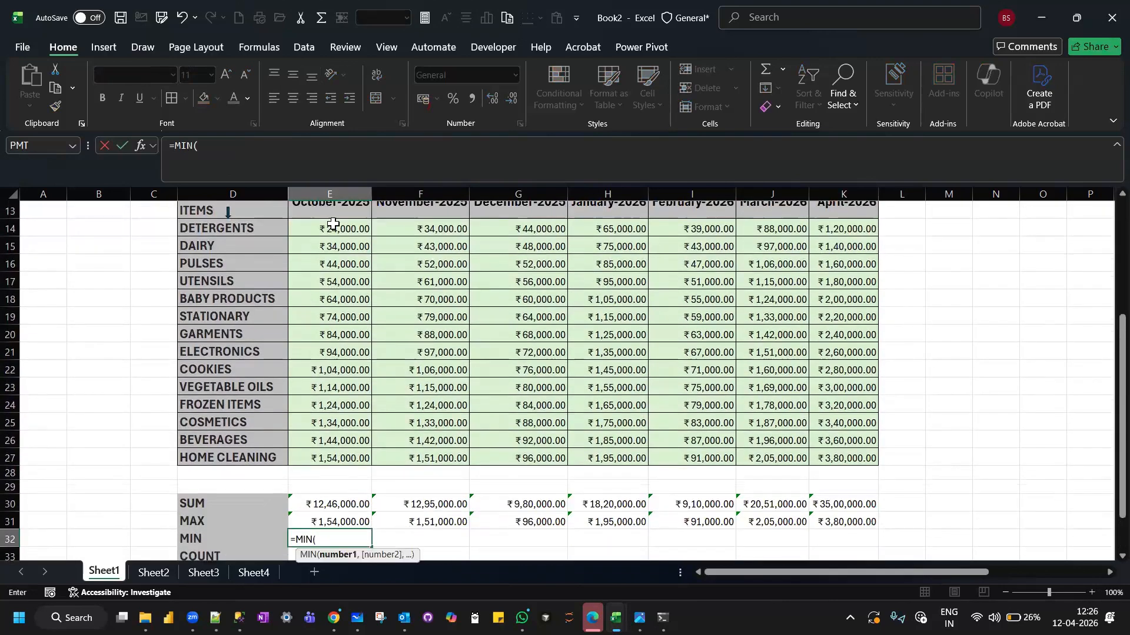
{"action": "left_click", "coordinate": [1005, 592]}
{"action": "left_click", "coordinate": [1001, 593]}
{"action": "scroll", "coordinate": [421, 428], "scroll_direction": "down", "scroll_amount": 1}
{"action": "scroll", "coordinate": [421, 428], "scroll_direction": "up", "scroll_amount": 1}
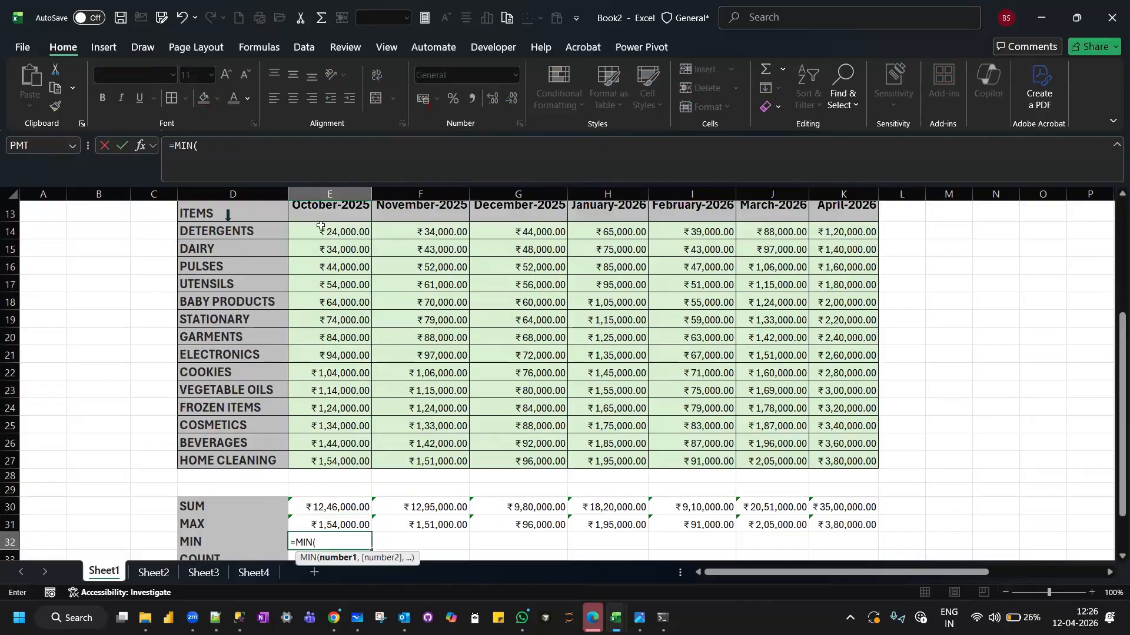
{"action": "left_click_drag", "start_coordinate": [321, 228], "coordinate": [339, 461]}
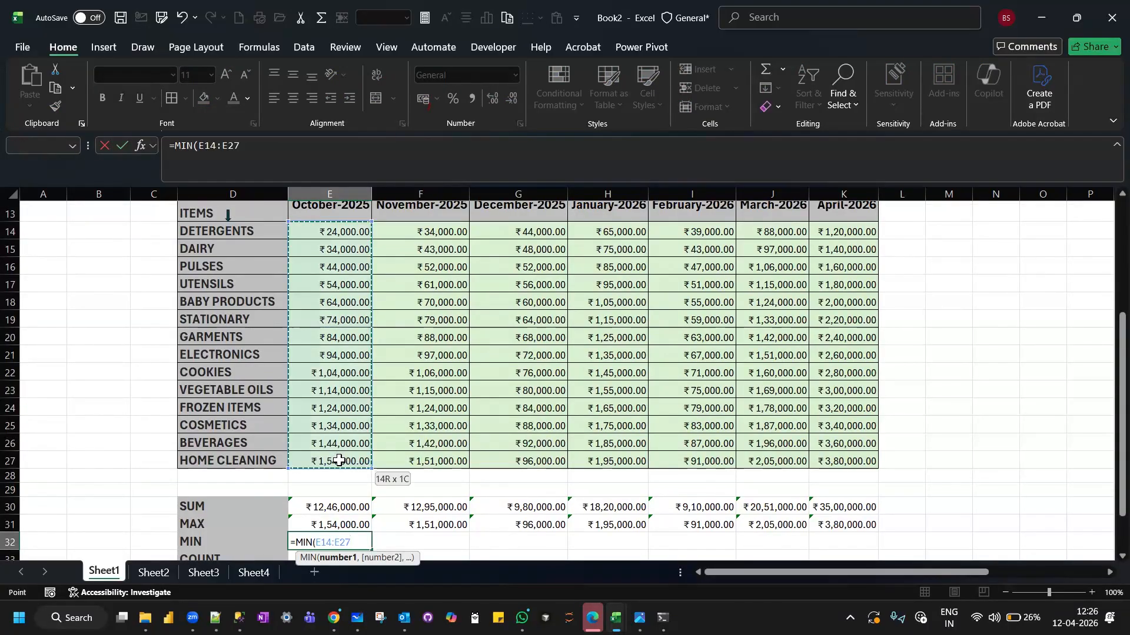
{"action": "type", "text": ")"}
{"action": "scroll", "coordinate": [338, 461], "scroll_direction": "down", "scroll_amount": 2}
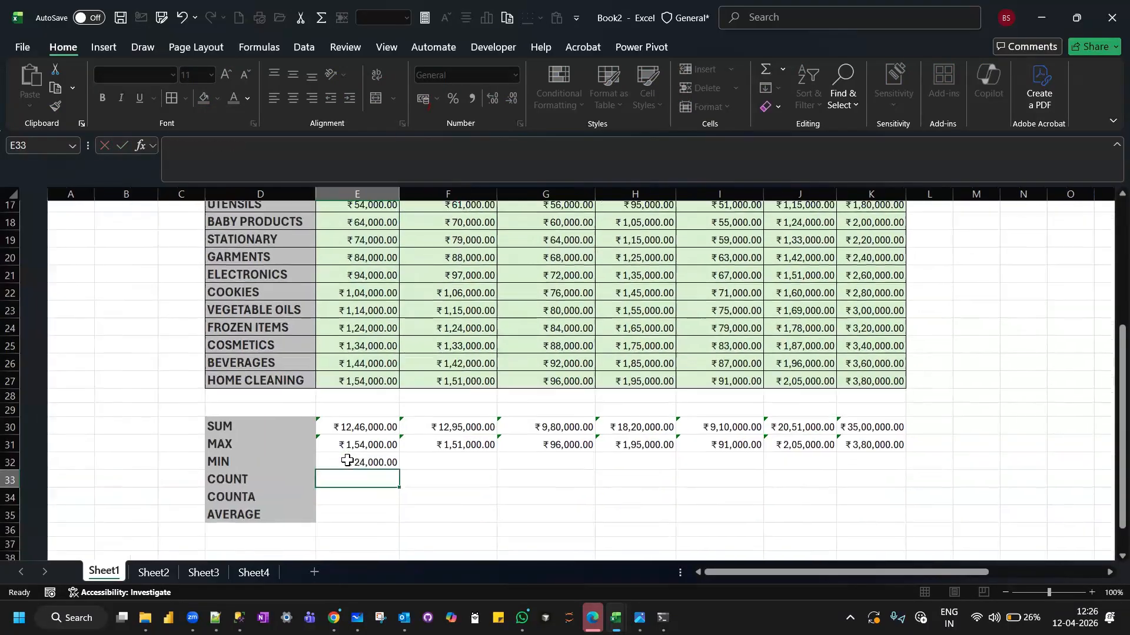
{"action": "left_click_drag", "start_coordinate": [371, 471], "coordinate": [859, 461]}
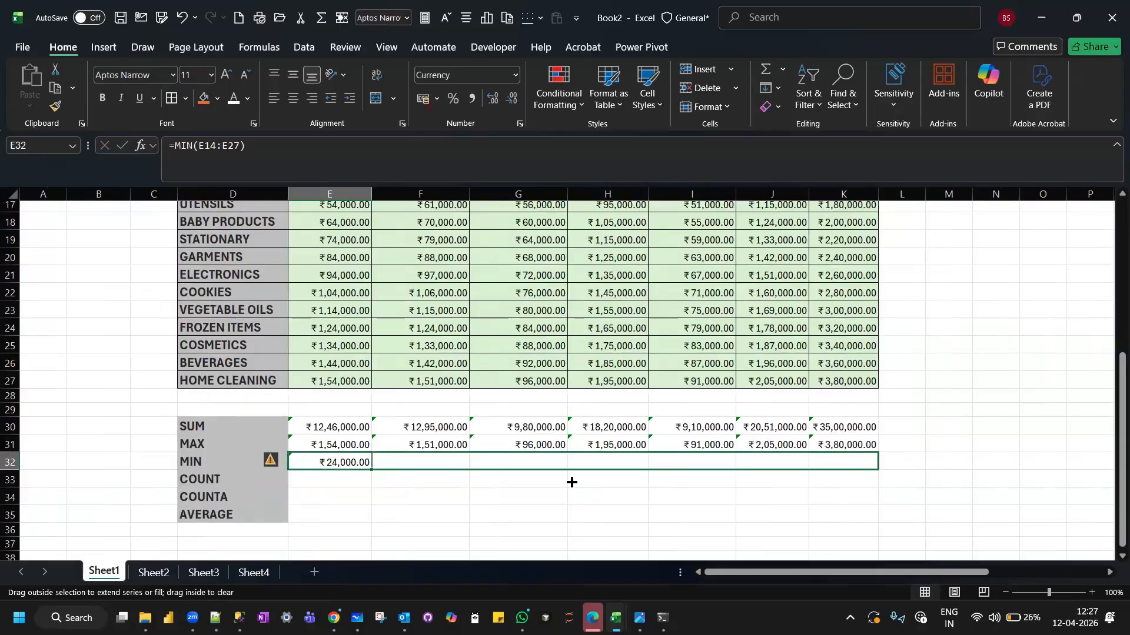
Count October's numeric sales entries in E33 with =COUNT(E14:E27) and reselect that cell.
{"action": "left_click", "coordinate": [337, 481]}
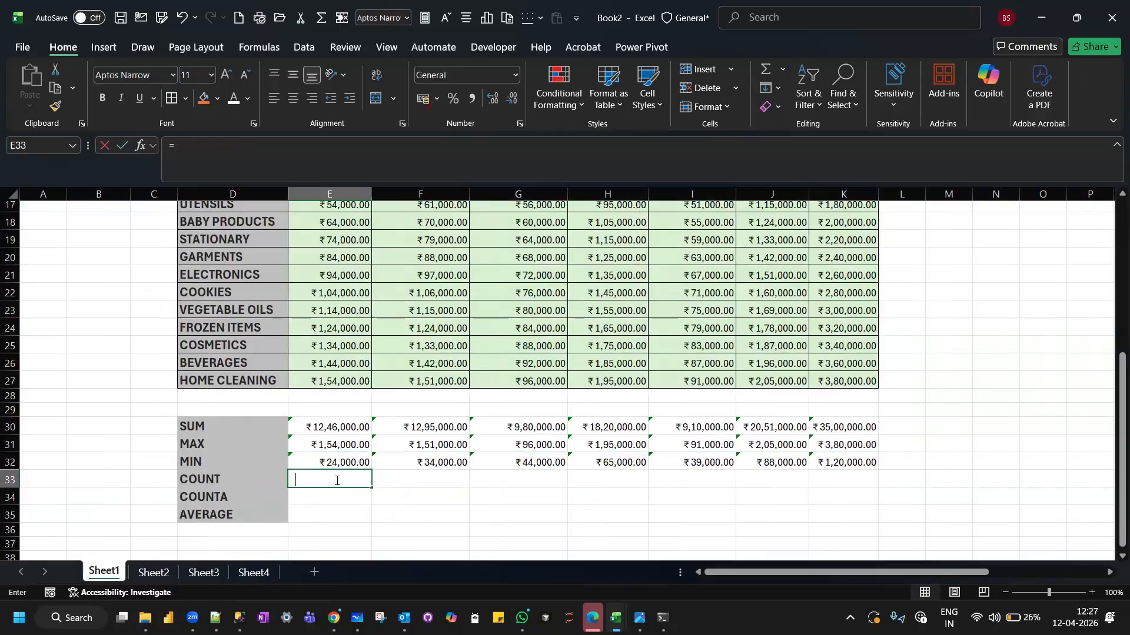
{"action": "type", "text": "=COUNT"}
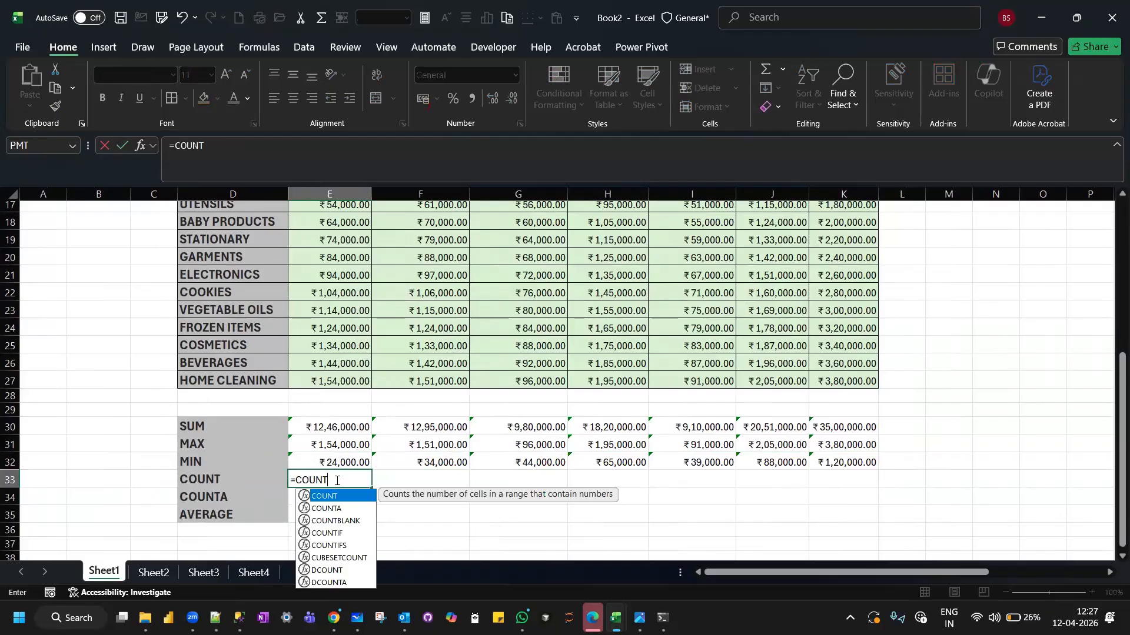
{"action": "type", "text": "("}
{"action": "scroll", "coordinate": [361, 396], "scroll_direction": "up", "scroll_amount": 2}
{"action": "scroll", "coordinate": [361, 397], "scroll_direction": "down", "scroll_amount": 2}
{"action": "scroll", "coordinate": [362, 397], "scroll_direction": "up", "scroll_amount": 1}
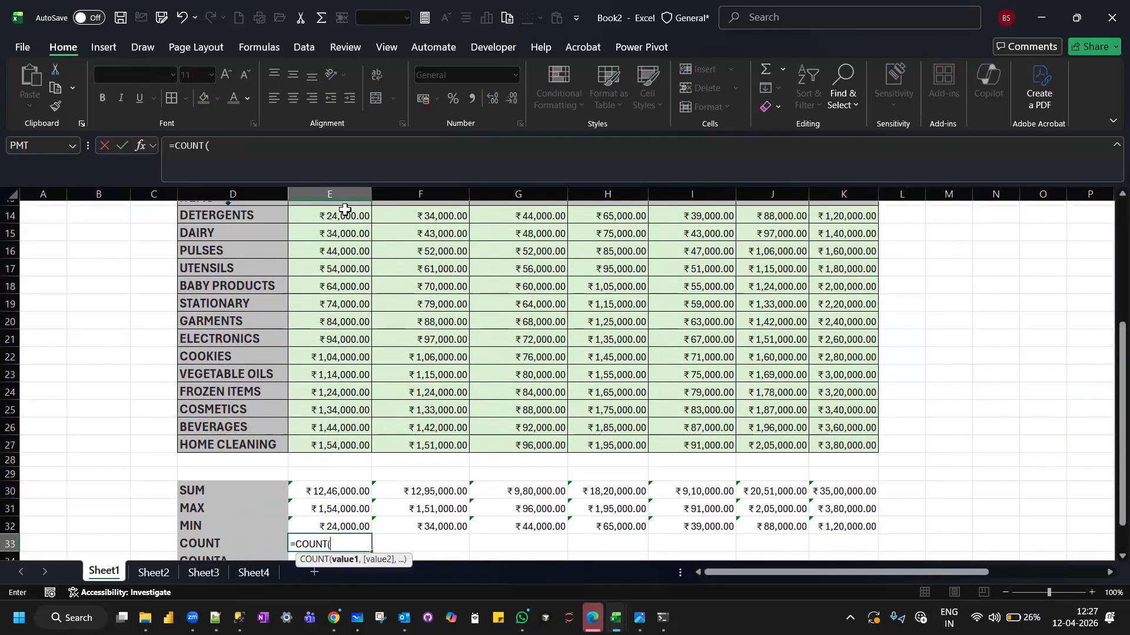
{"action": "left_click_drag", "start_coordinate": [345, 212], "coordinate": [333, 443]}
{"action": "type", "text": ")"}
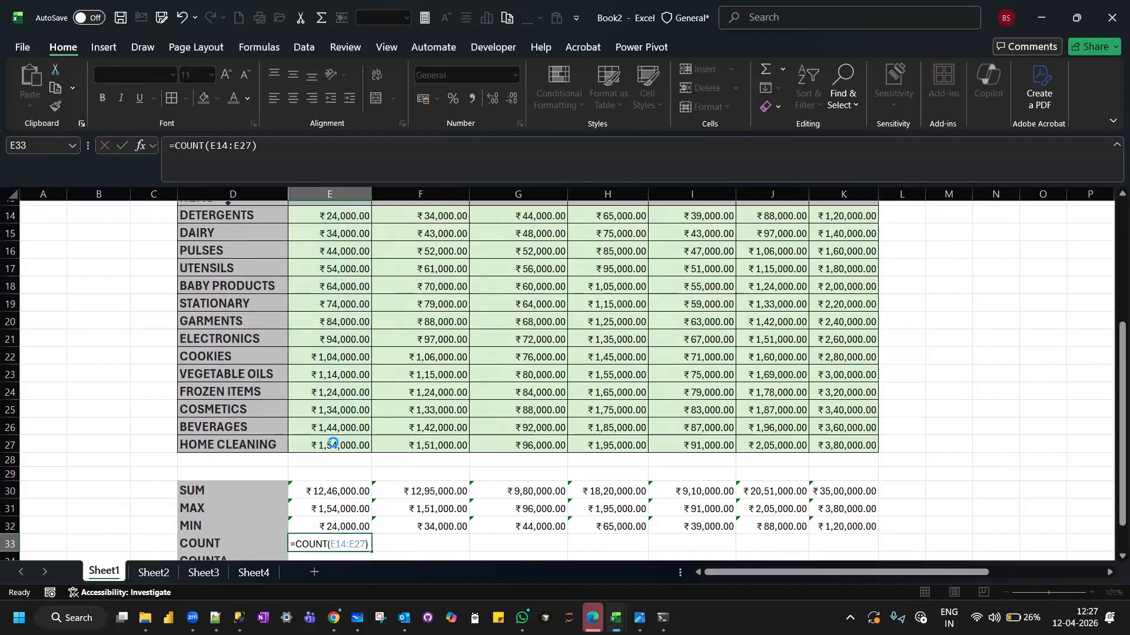
{"action": "key", "text": "Return"}
{"action": "left_click", "coordinate": [334, 506]}
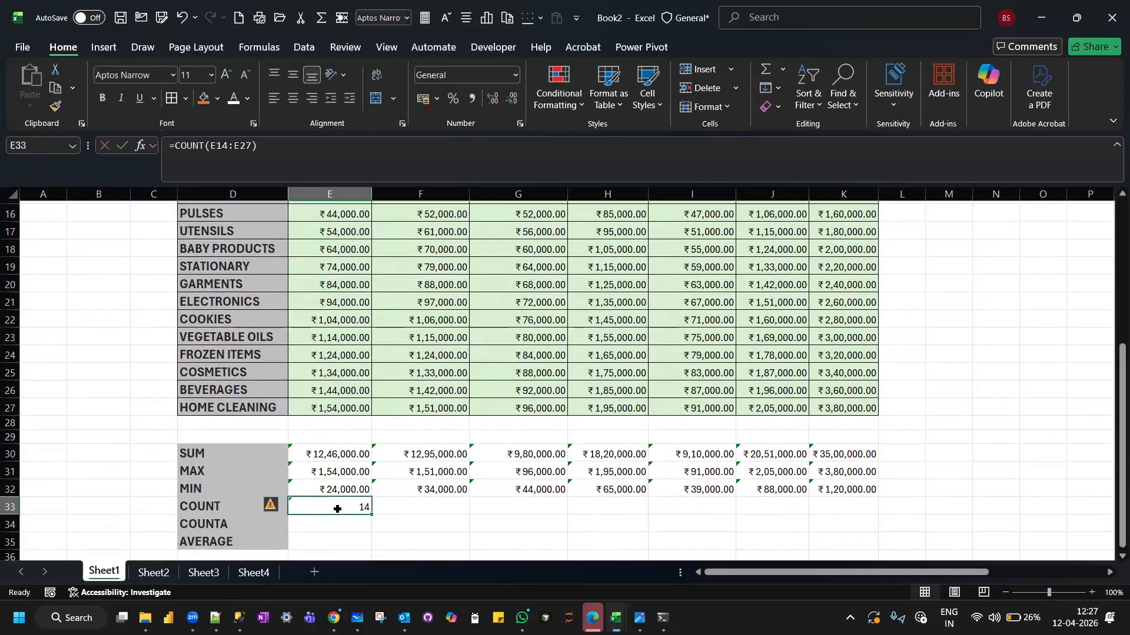
Fill October's COUNT formula across the other months to K33 and compare the ranges referenced in E30 and E33.
{"action": "left_click_drag", "start_coordinate": [371, 516], "coordinate": [860, 508]}
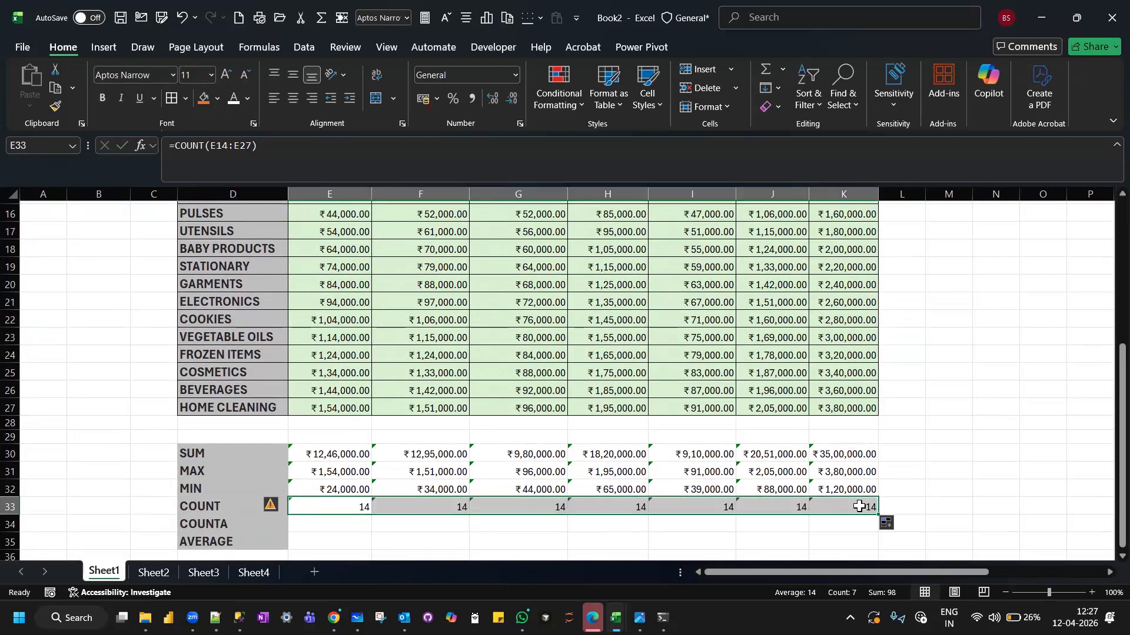
{"action": "left_click", "coordinate": [331, 457]}
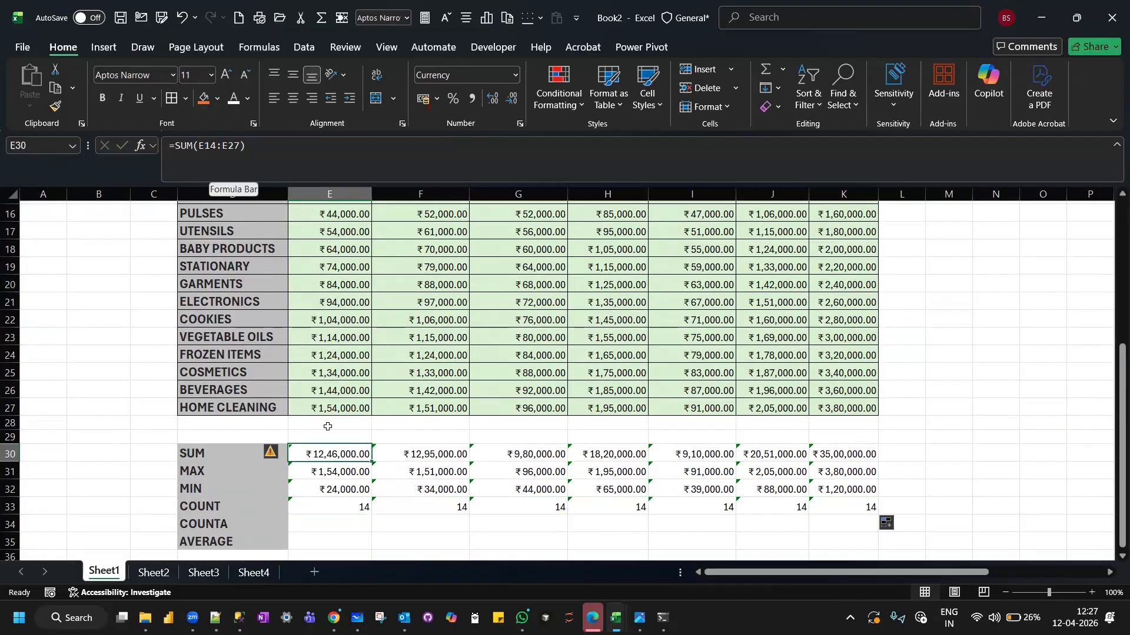
{"action": "left_click", "coordinate": [335, 505]}
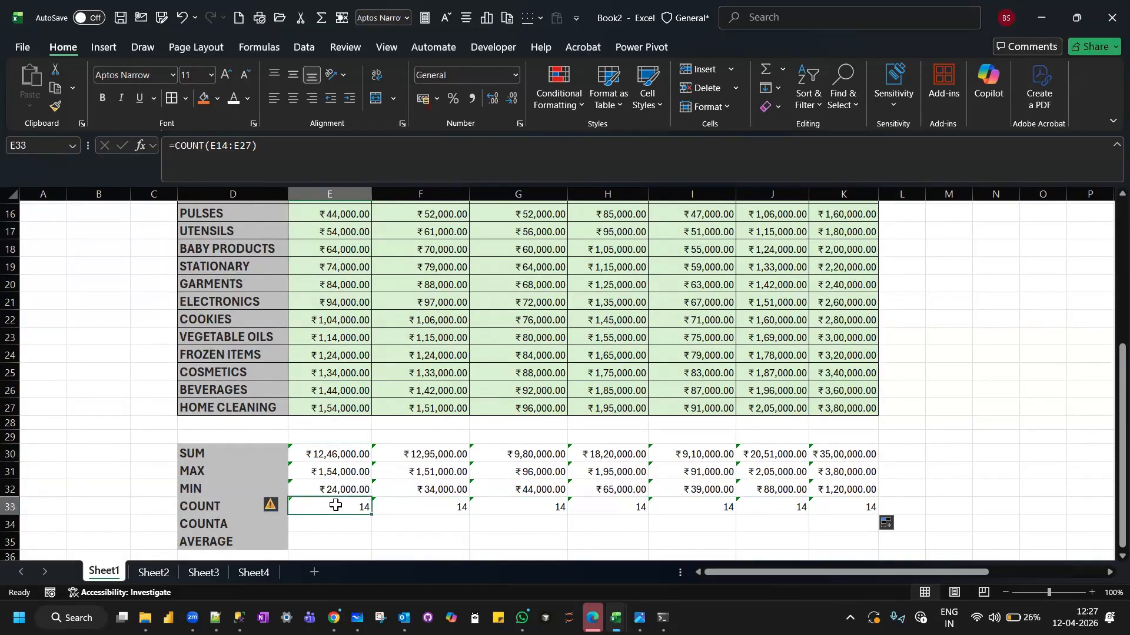
Insert a blank row above the COUNT row at row 33.
{"action": "scroll", "coordinate": [332, 504], "scroll_direction": "up", "scroll_amount": 1}
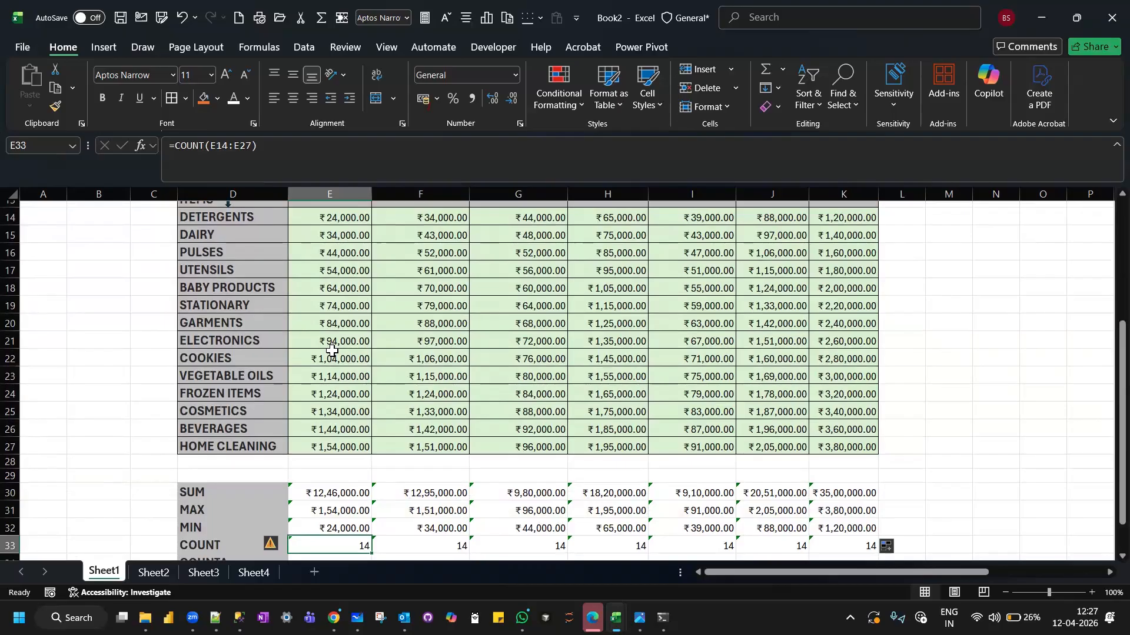
{"action": "scroll", "coordinate": [332, 350], "scroll_direction": "down", "scroll_amount": 4}
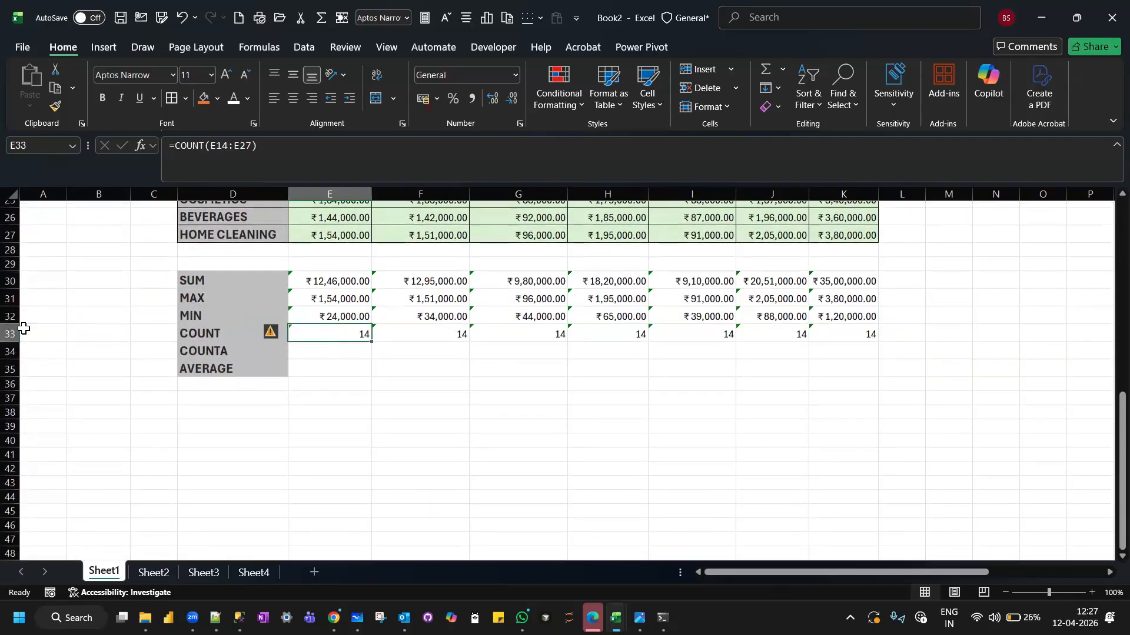
{"action": "left_click", "coordinate": [11, 333]}
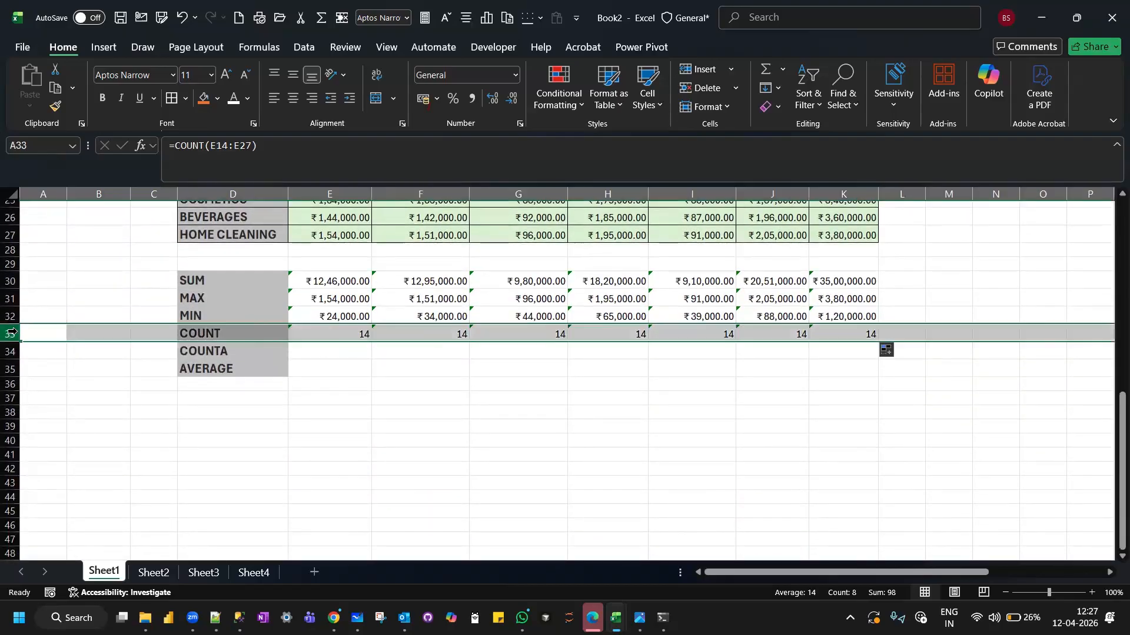
{"action": "right_click", "coordinate": [12, 334]}
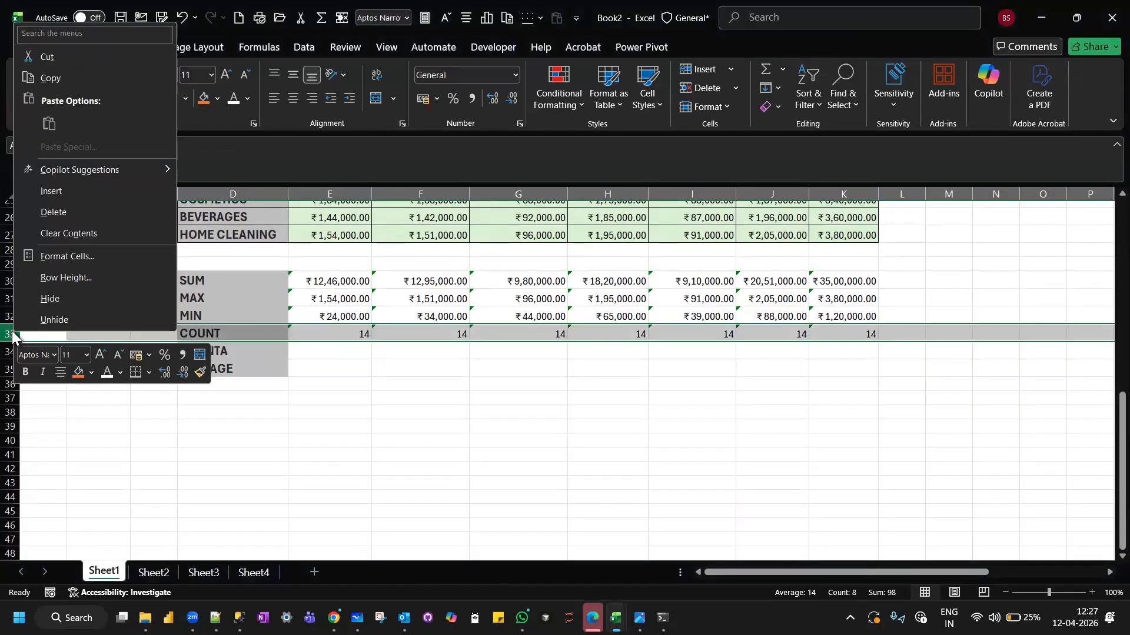
{"action": "left_click", "coordinate": [83, 193]}
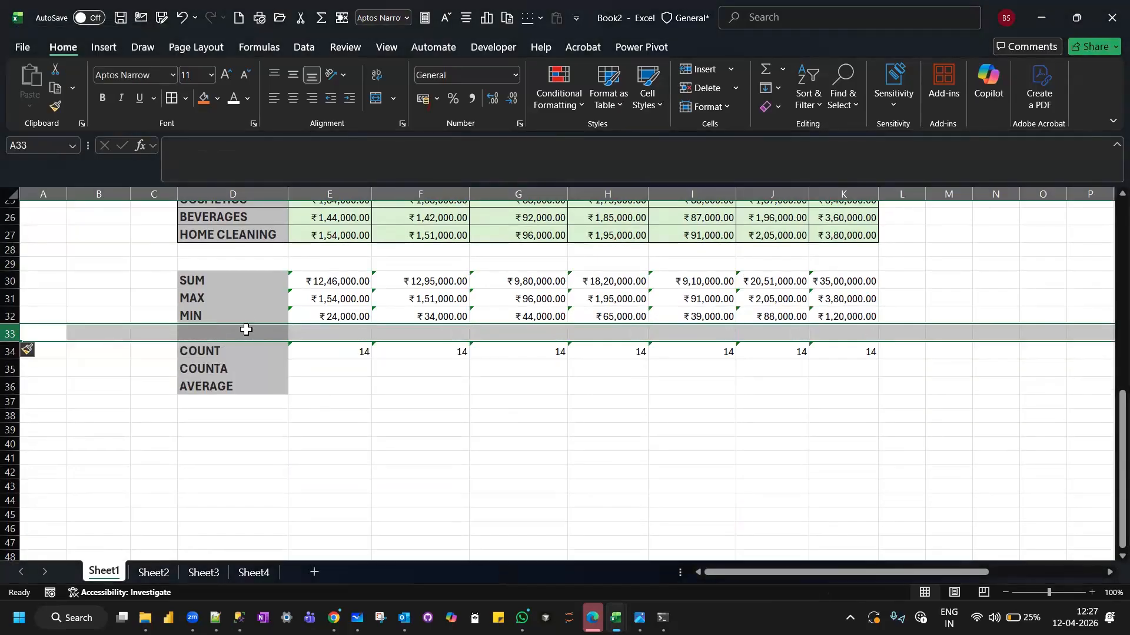
Count numeric entries among the item names by entering =COUNT(D14:D27) in E33.
{"action": "left_click", "coordinate": [326, 338]}
{"action": "scroll", "coordinate": [327, 353], "scroll_direction": "up", "scroll_amount": 3}
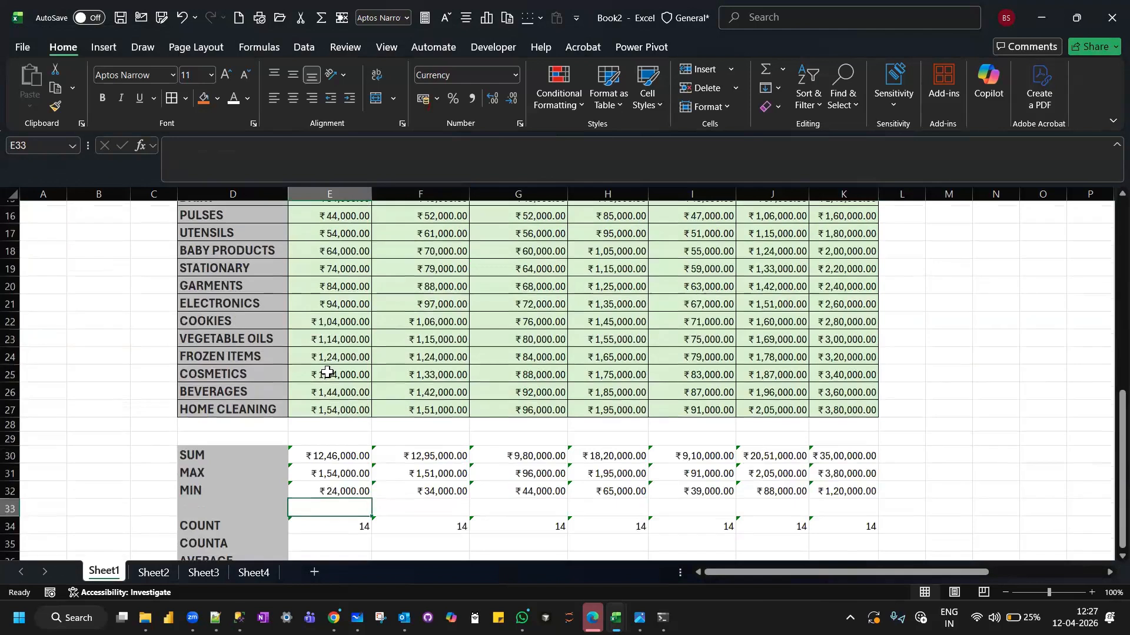
{"action": "type", "text": "=COUNT"}
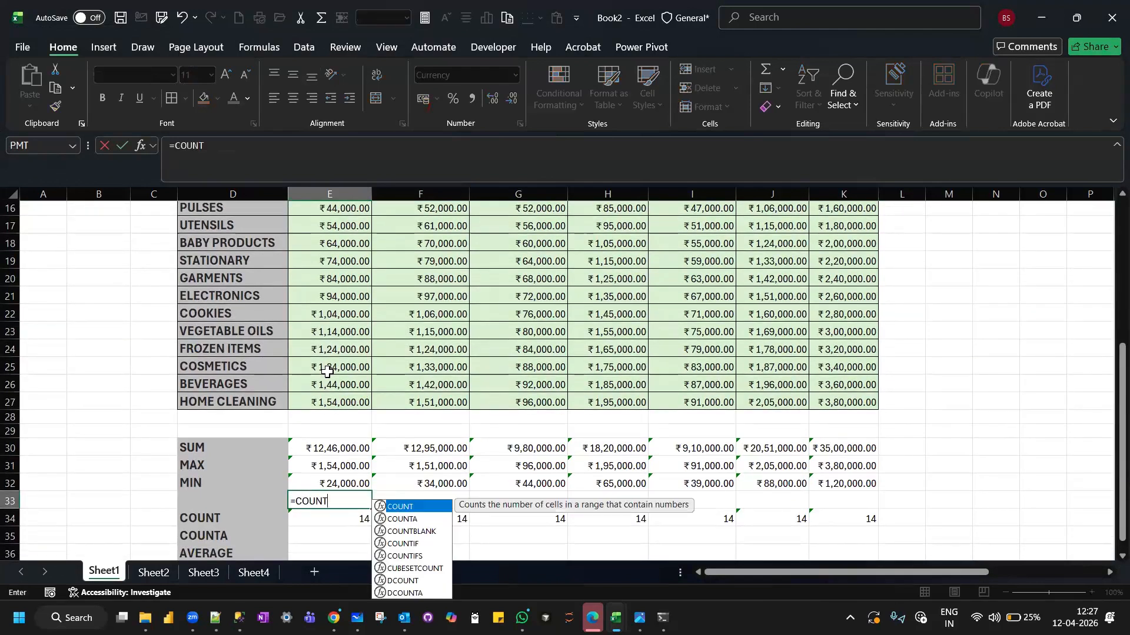
{"action": "type", "text": "("}
{"action": "scroll", "coordinate": [255, 261], "scroll_direction": "up", "scroll_amount": 2}
{"action": "scroll", "coordinate": [255, 260], "scroll_direction": "up", "scroll_amount": 4}
{"action": "scroll", "coordinate": [239, 318], "scroll_direction": "down", "scroll_amount": 4}
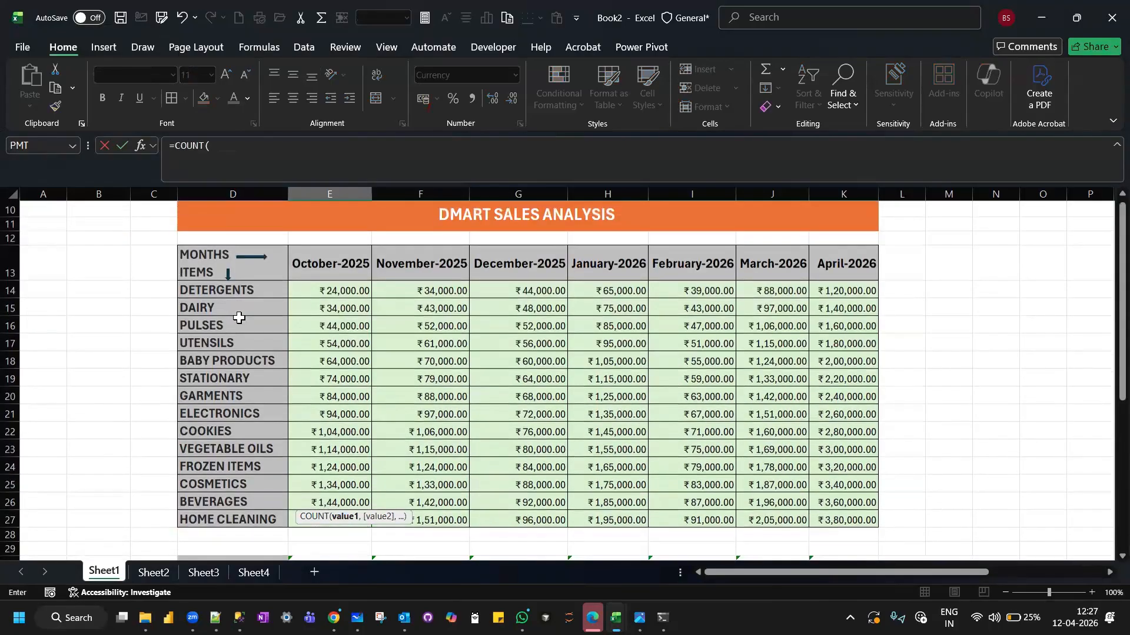
{"action": "left_click_drag", "start_coordinate": [226, 281], "coordinate": [213, 508]}
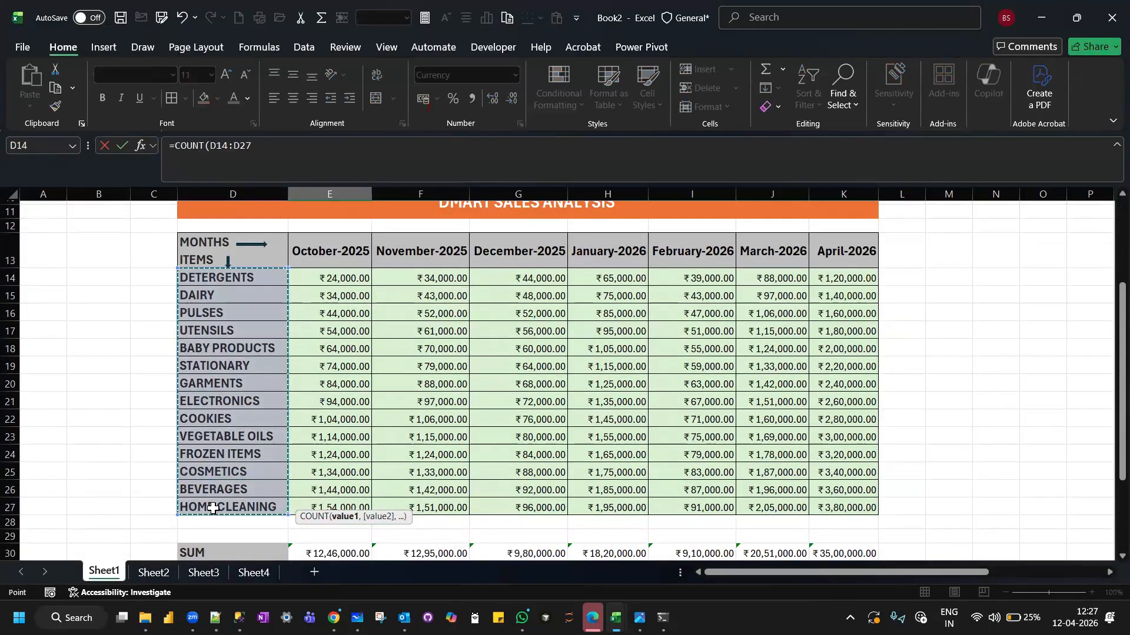
{"action": "type", "text": ")"}
{"action": "key", "text": "Return"}
{"action": "scroll", "coordinate": [213, 508], "scroll_direction": "down", "scroll_amount": 3}
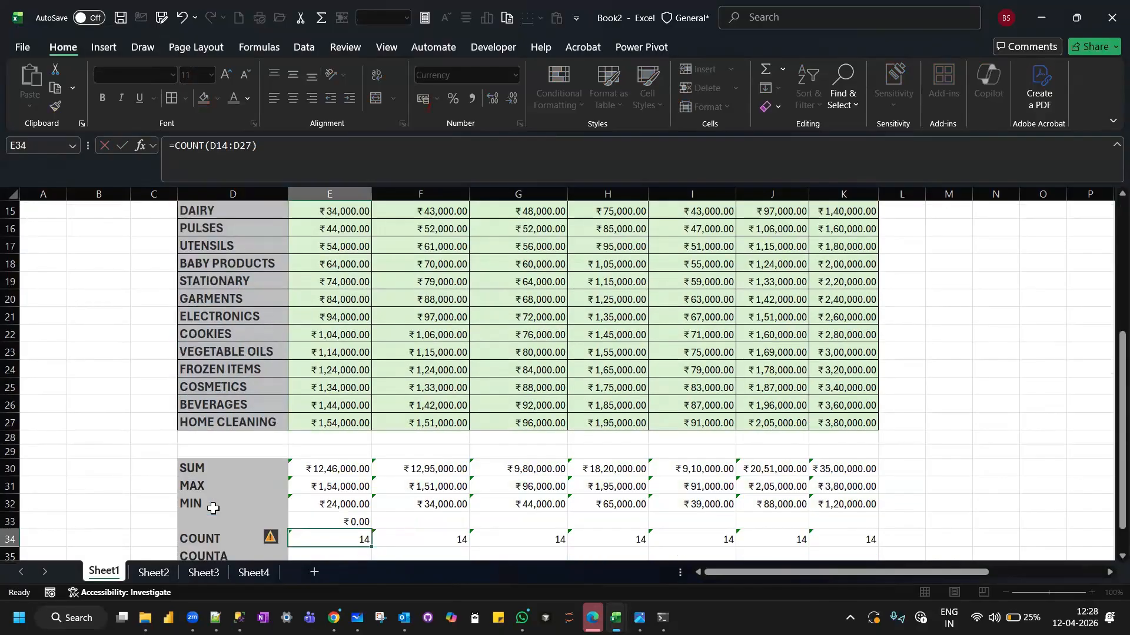
{"action": "scroll", "coordinate": [213, 508], "scroll_direction": "down", "scroll_amount": 1}
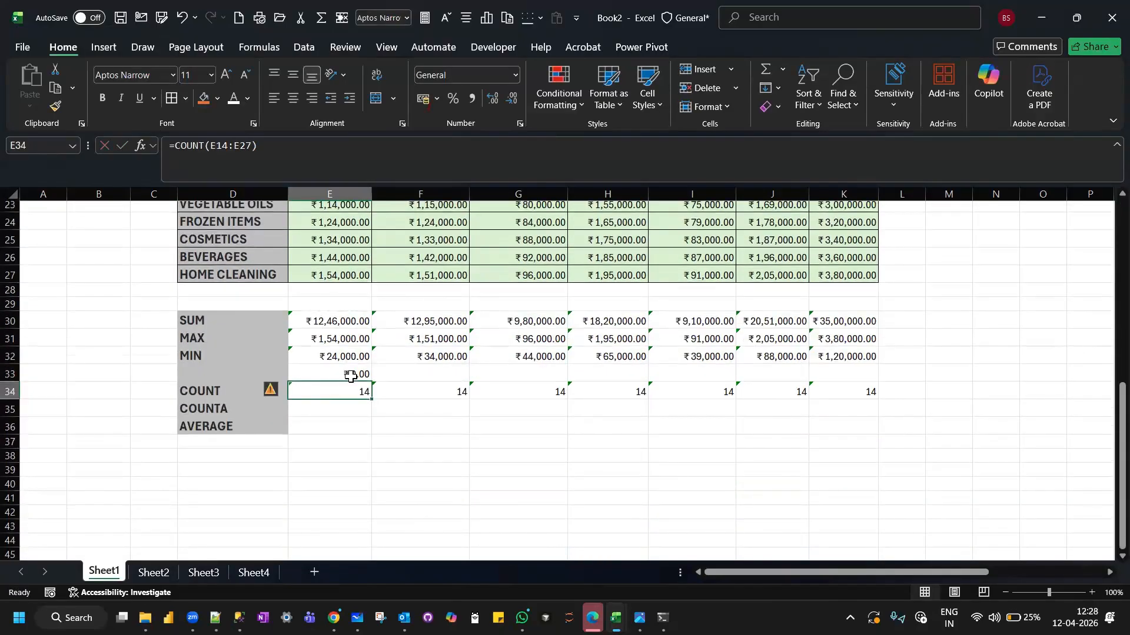
Fill the item-name COUNT formula from E33 across to K33 and label the row COUNT in D33.
{"action": "left_click", "coordinate": [353, 374]}
{"action": "left_click_drag", "start_coordinate": [370, 380], "coordinate": [865, 372]}
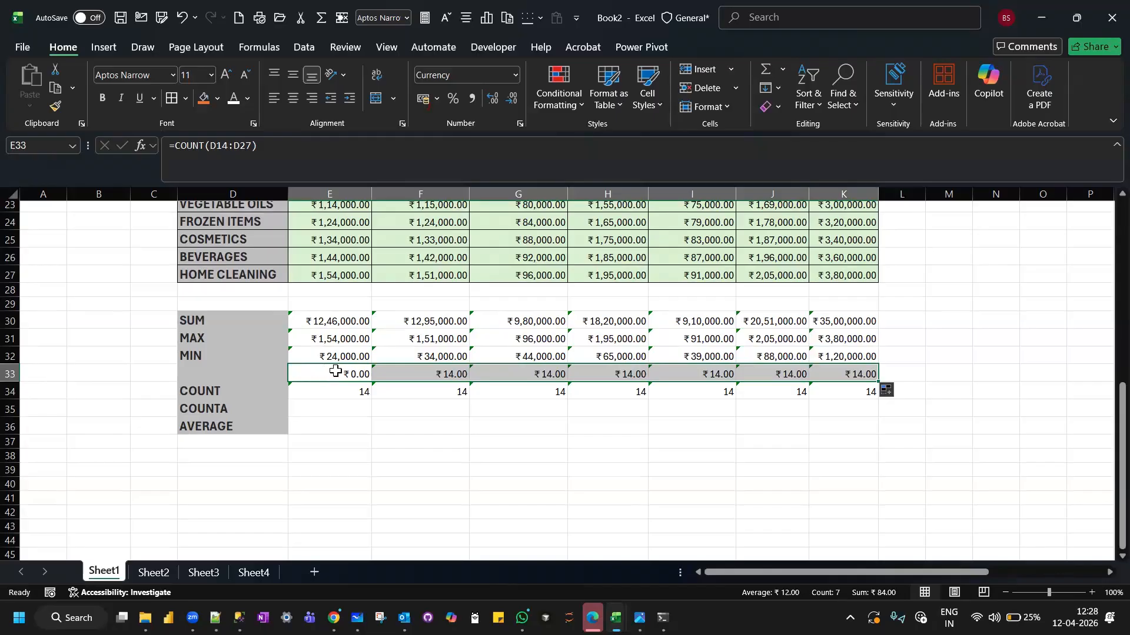
{"action": "left_click", "coordinate": [335, 370]}
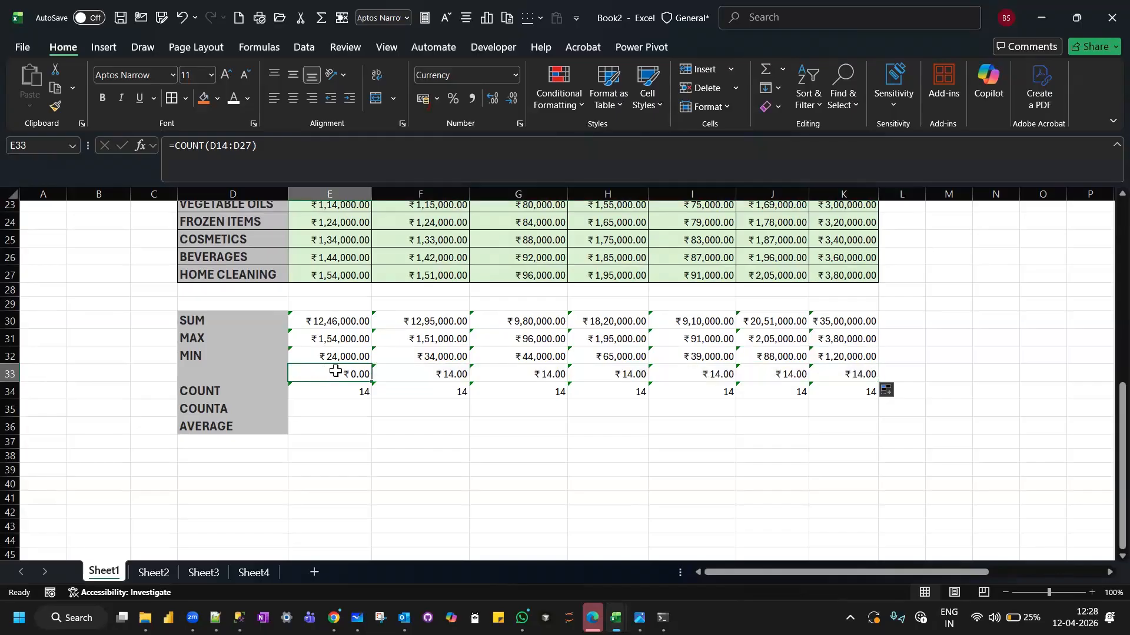
{"action": "left_click", "coordinate": [210, 375]}
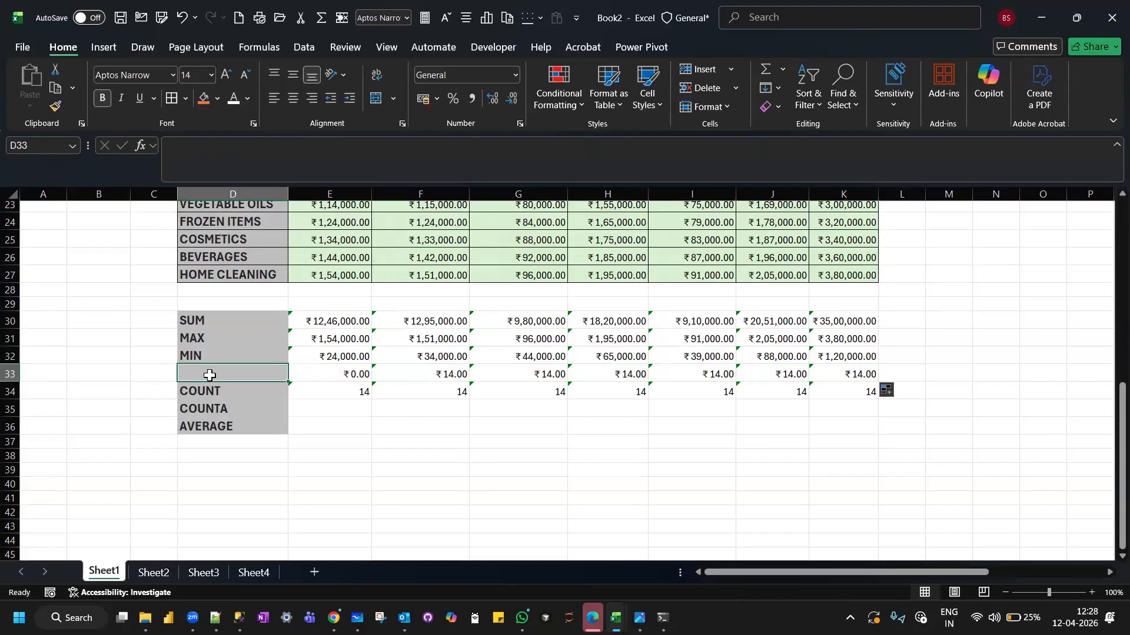
{"action": "type", "text": "COUNT"}
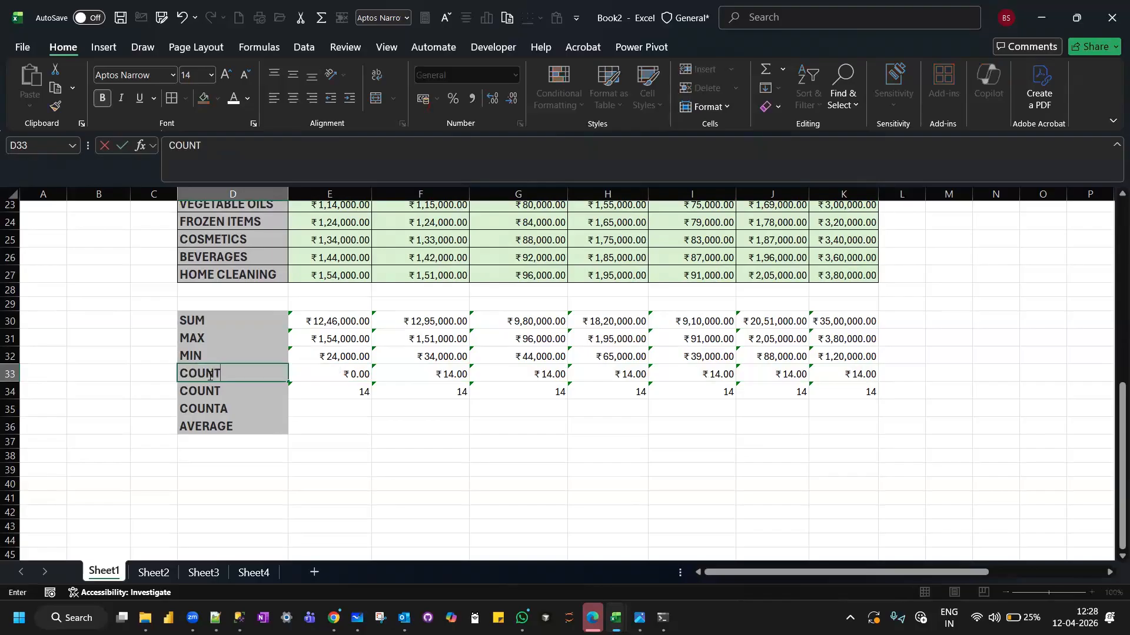
{"action": "key", "text": "Return"}
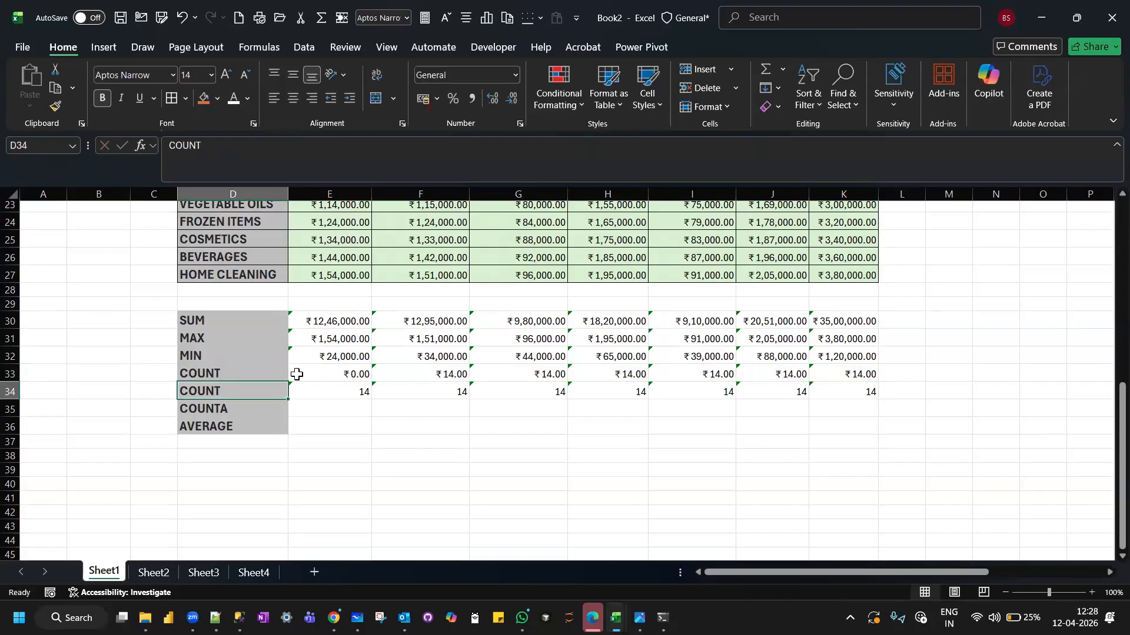
Insert a blank row at row 34, between the two COUNT rows.
{"action": "left_click", "coordinate": [332, 407]}
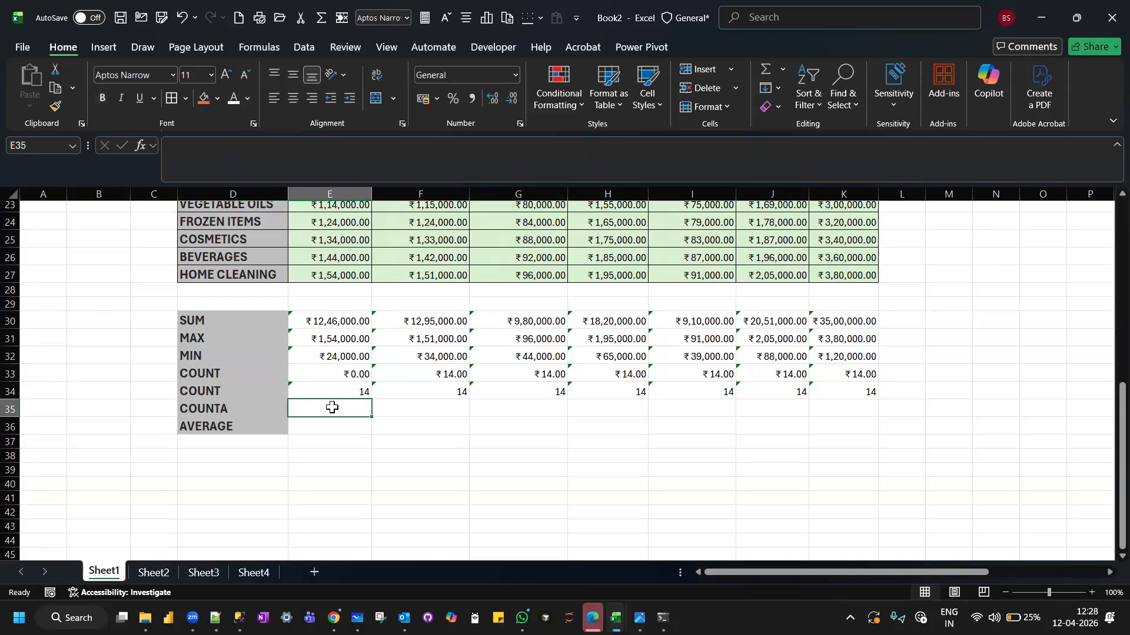
{"action": "left_click", "coordinate": [11, 390]}
{"action": "right_click", "coordinate": [8, 394]}
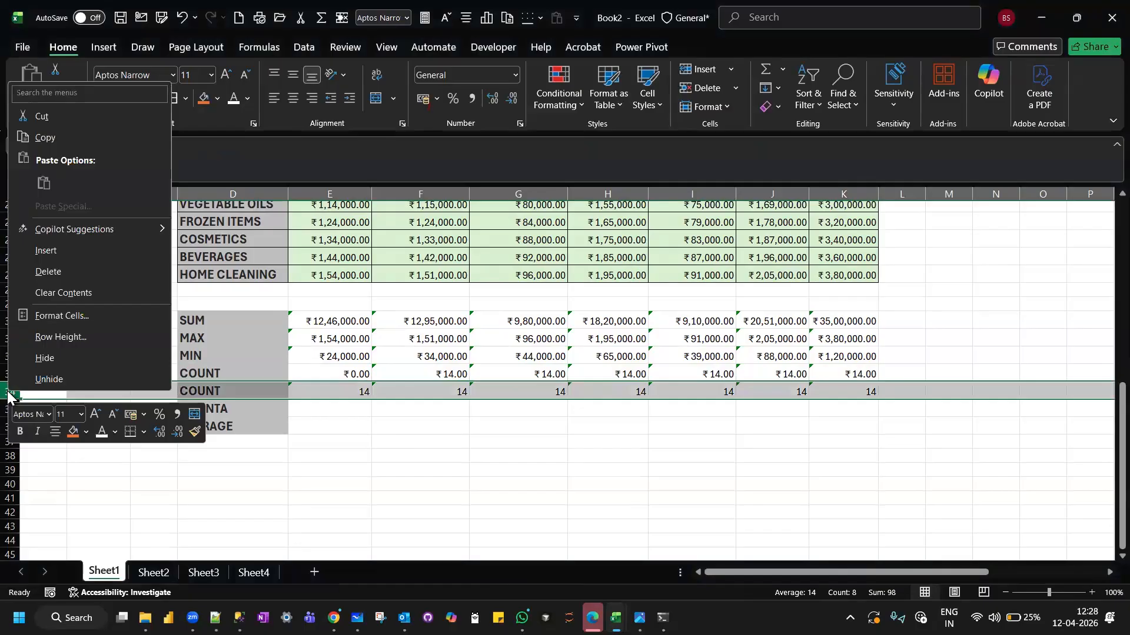
{"action": "left_click", "coordinate": [98, 242]}
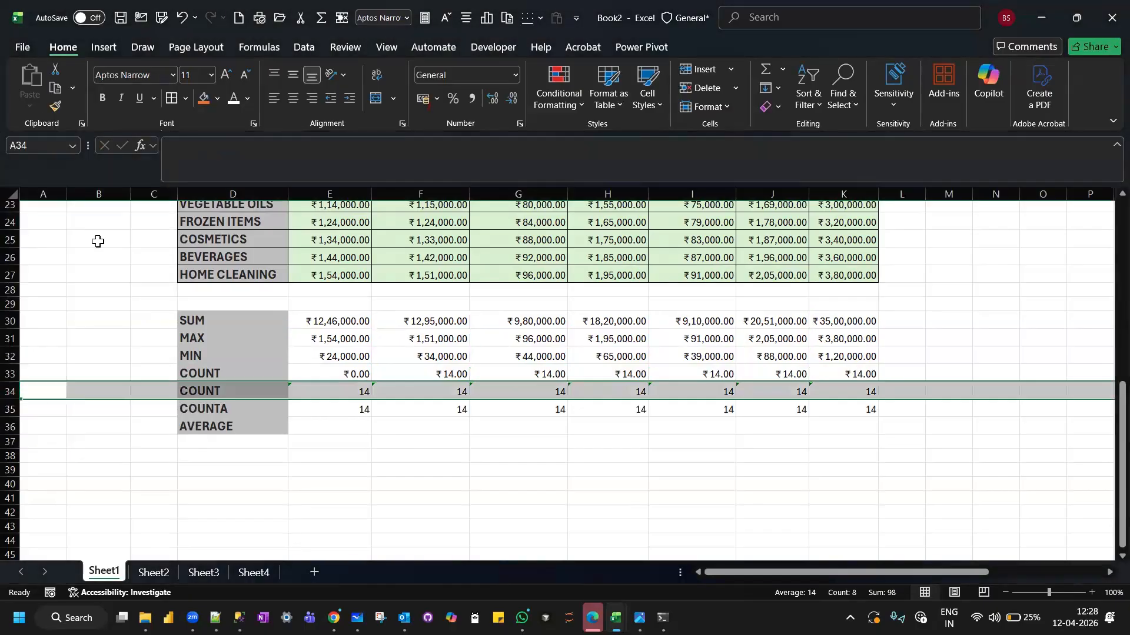
Count the month headers in E34 with =COUNT(E13:K13) and fill the formula across to K34.
{"action": "left_click", "coordinate": [360, 388]}
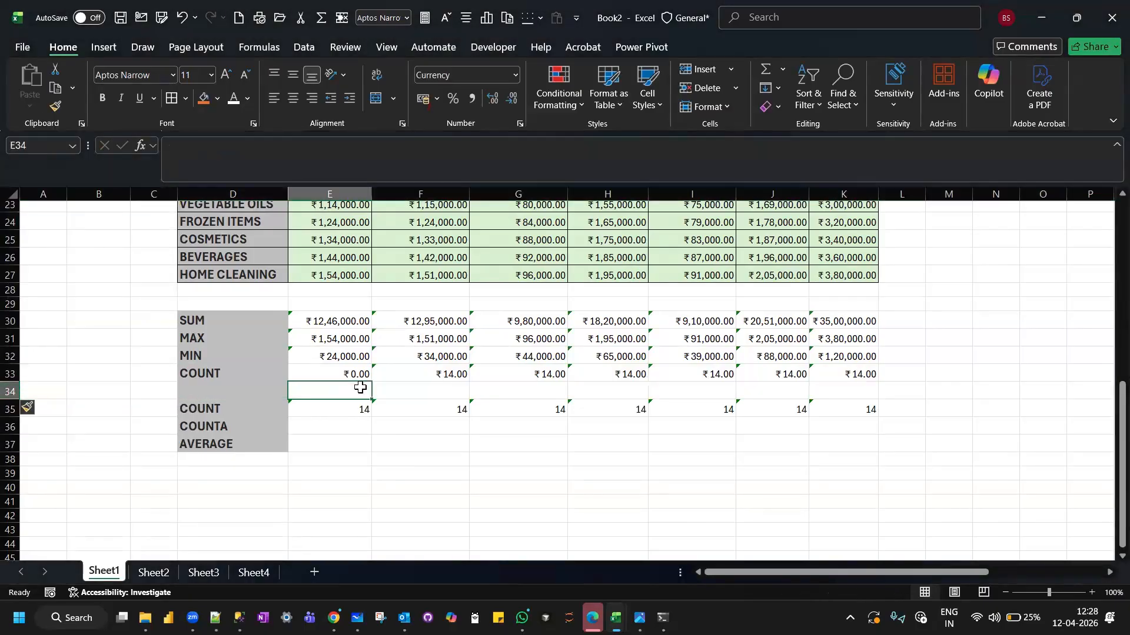
{"action": "type", "text": "=COUNT"}
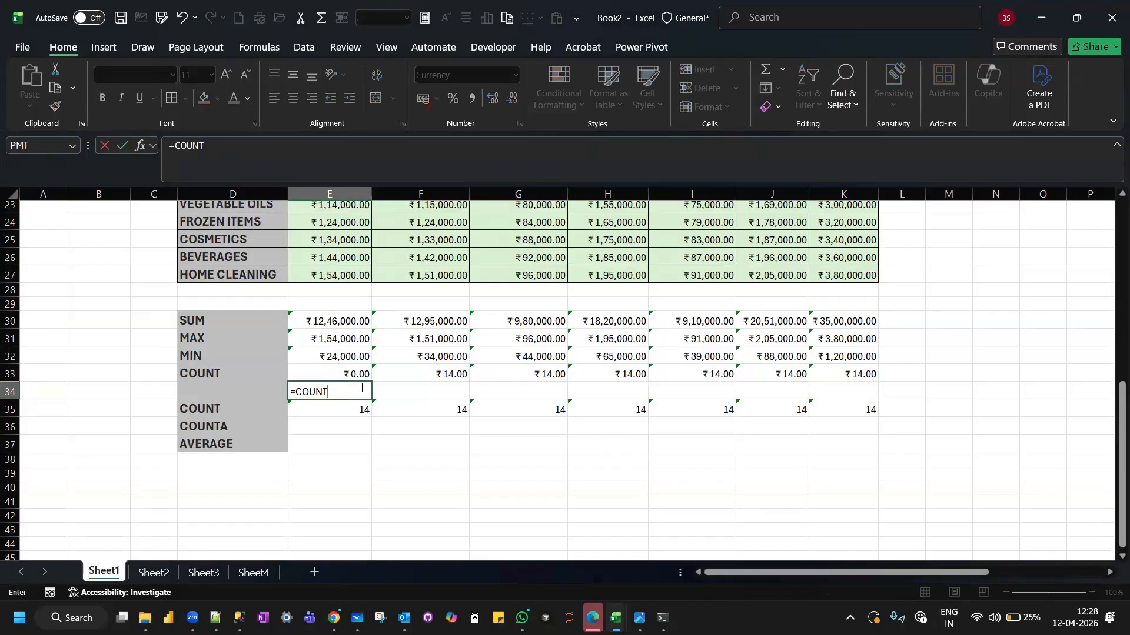
{"action": "type", "text": "("}
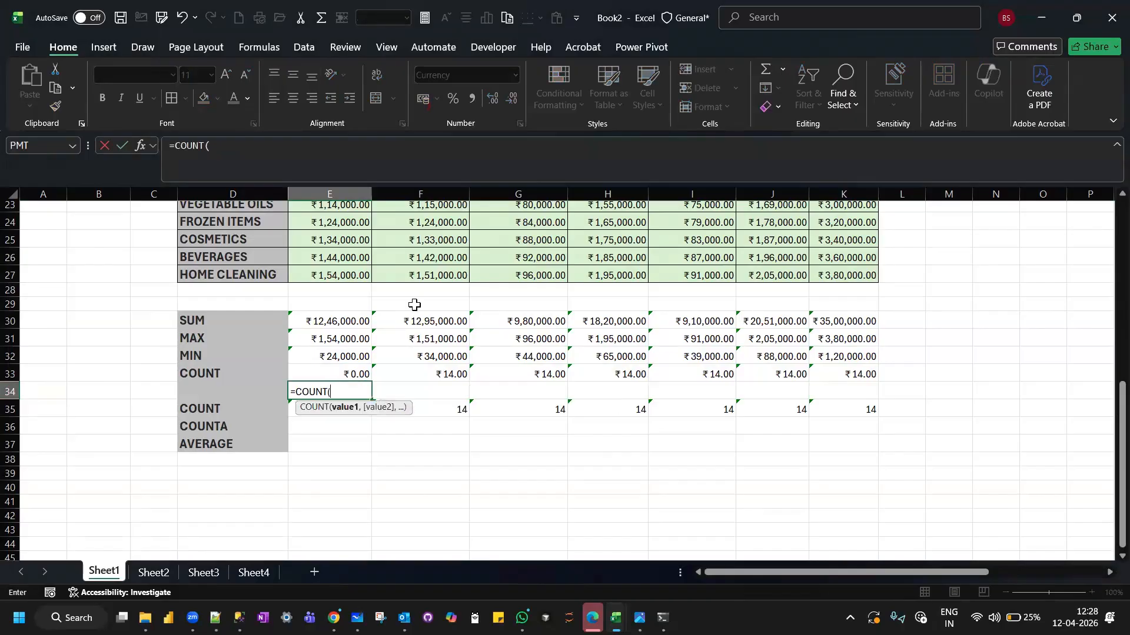
{"action": "scroll", "coordinate": [415, 304], "scroll_direction": "up", "scroll_amount": 5}
{"action": "scroll", "coordinate": [414, 305], "scroll_direction": "down", "scroll_amount": 1}
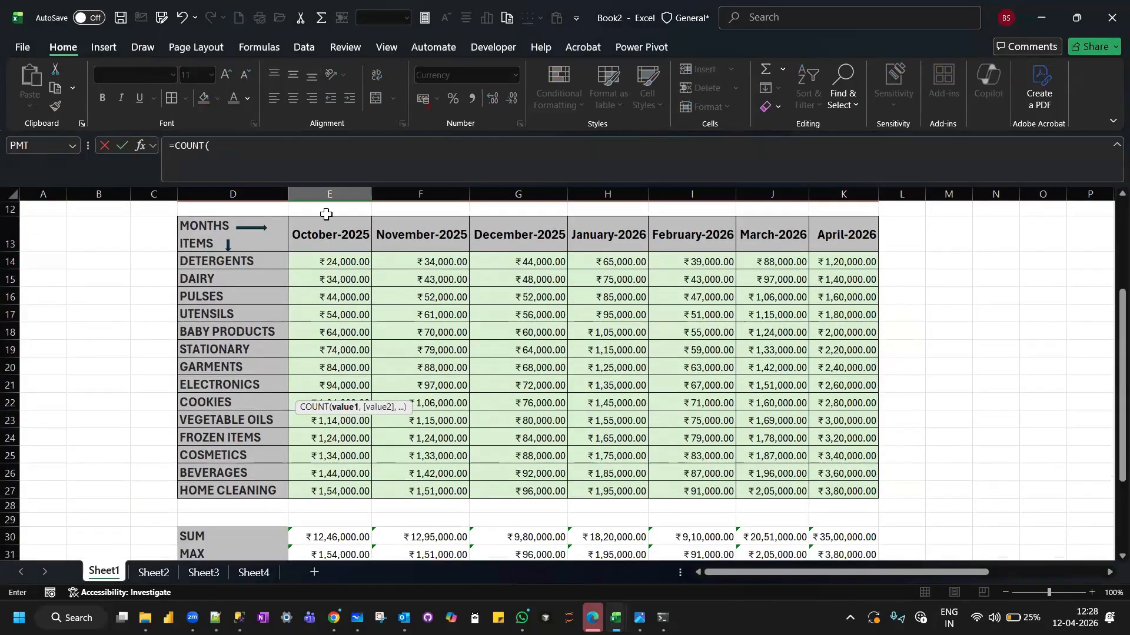
{"action": "left_click_drag", "start_coordinate": [306, 237], "coordinate": [609, 236]}
{"action": "left_click_drag", "start_coordinate": [756, 254], "coordinate": [852, 234]}
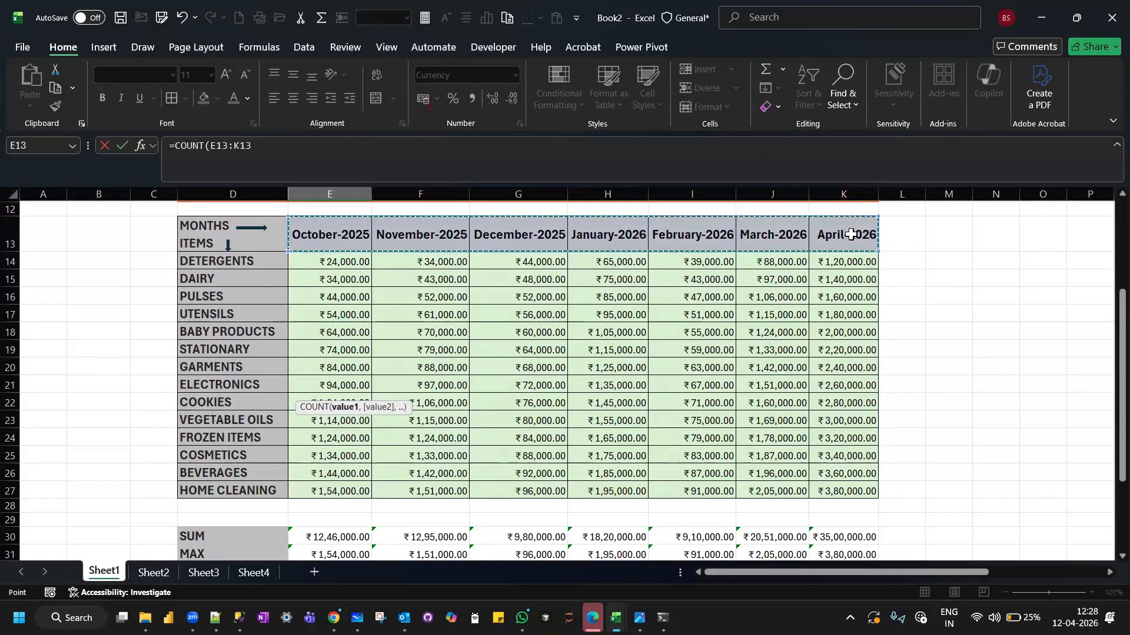
{"action": "type", "text": ")"}
{"action": "key", "text": "Return"}
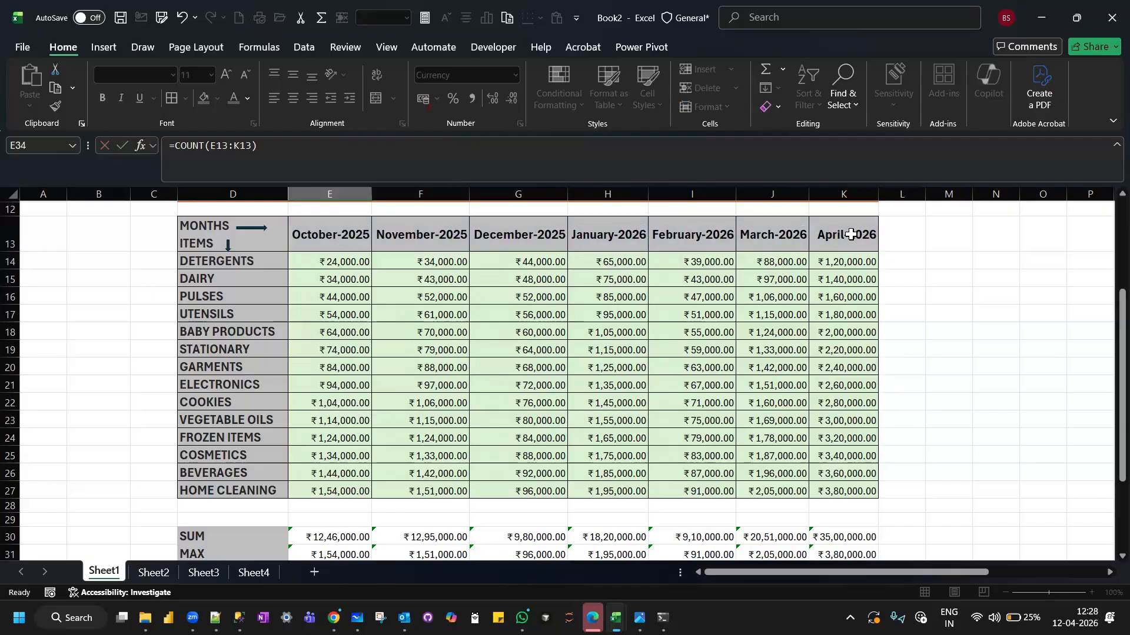
{"action": "scroll", "coordinate": [852, 234], "scroll_direction": "down", "scroll_amount": 3}
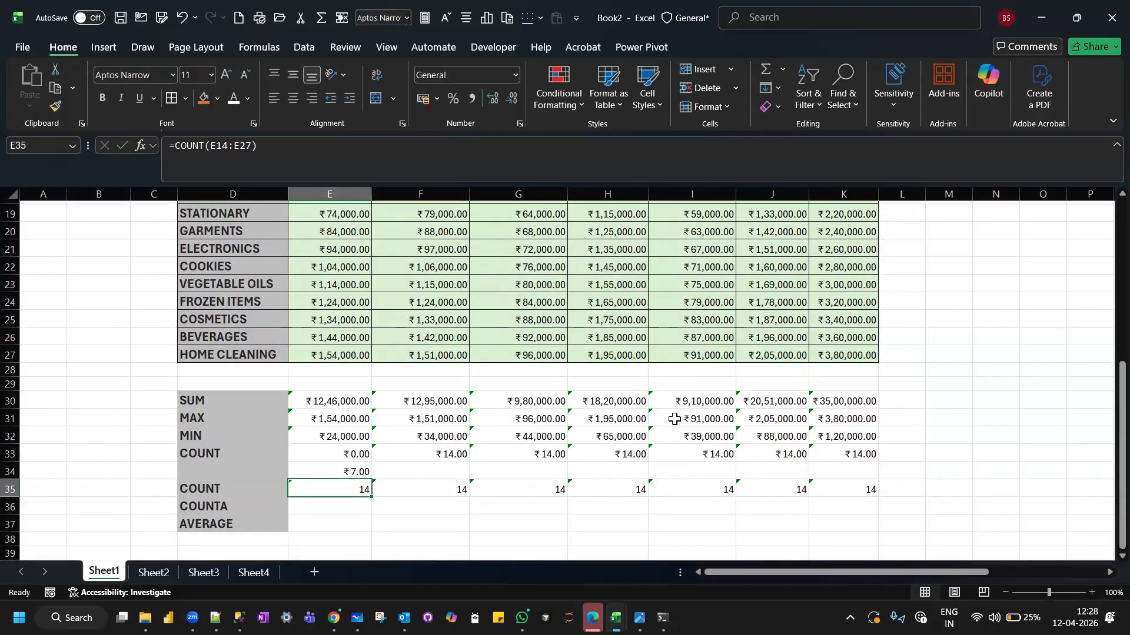
{"action": "left_click", "coordinate": [333, 470]}
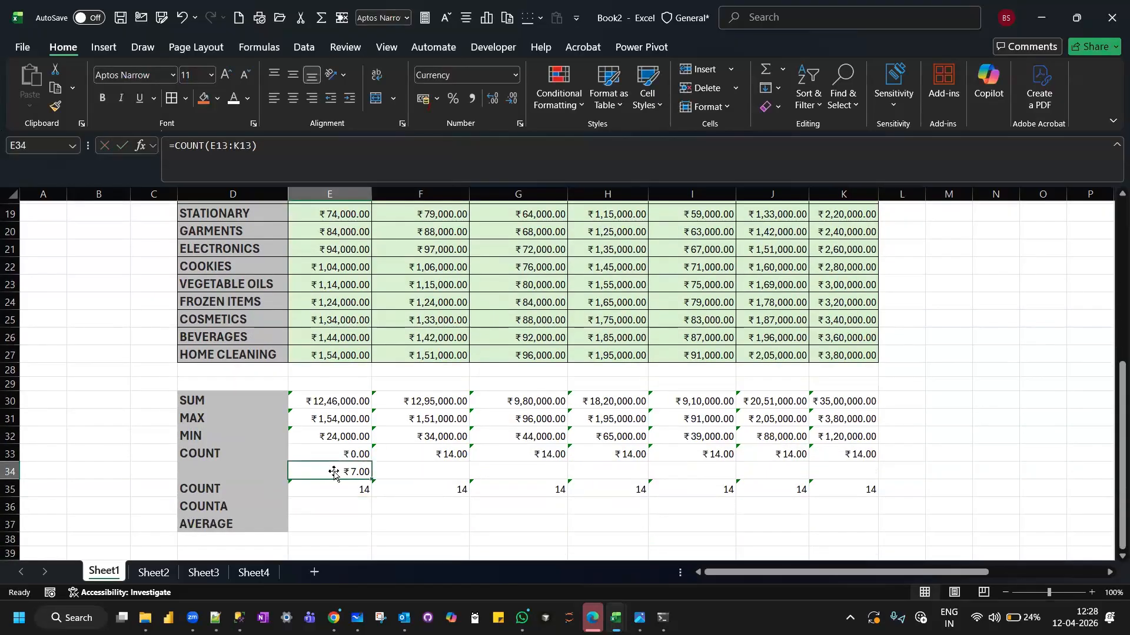
{"action": "left_click_drag", "start_coordinate": [371, 479], "coordinate": [862, 465]}
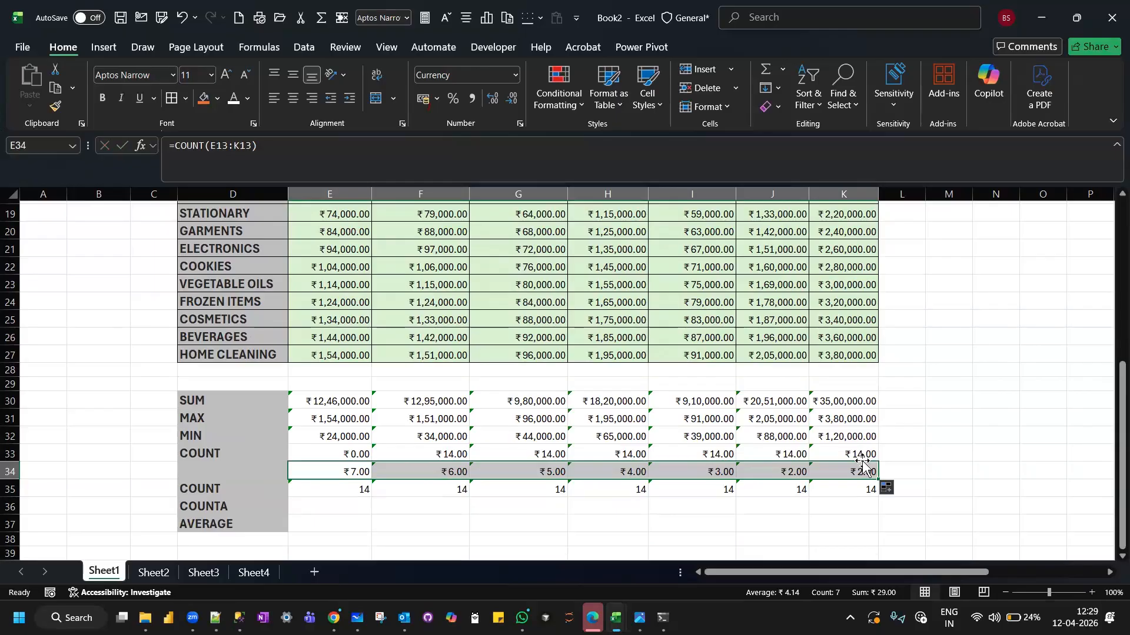
Insert a blank row above the COUNTA row at row 36.
{"action": "left_click", "coordinate": [339, 501]}
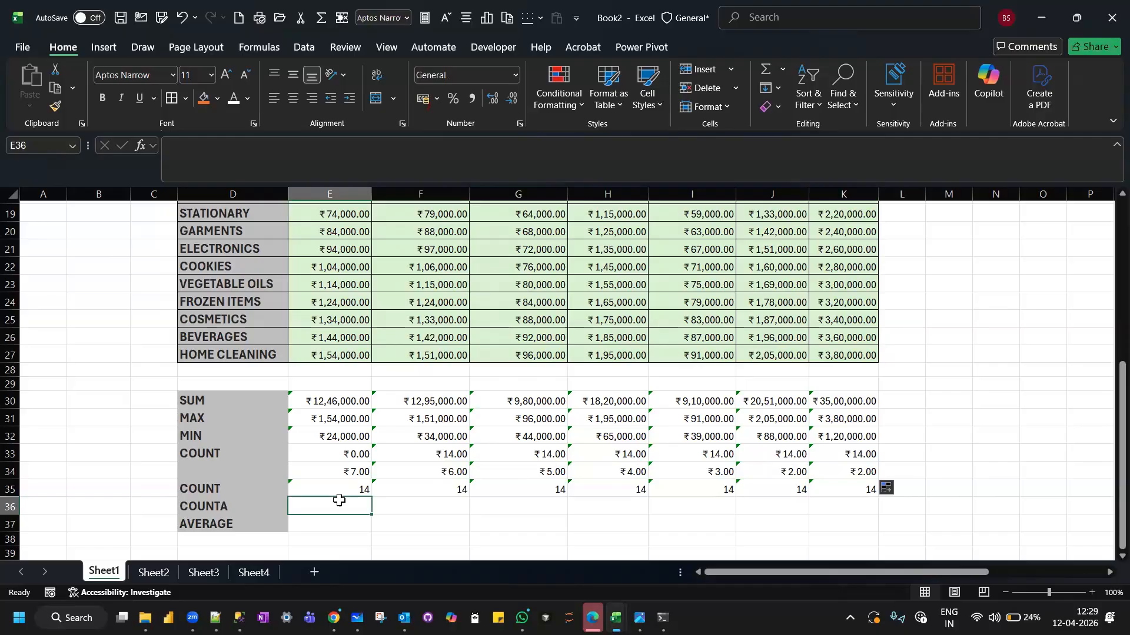
{"action": "scroll", "coordinate": [189, 506], "scroll_direction": "down", "scroll_amount": 1}
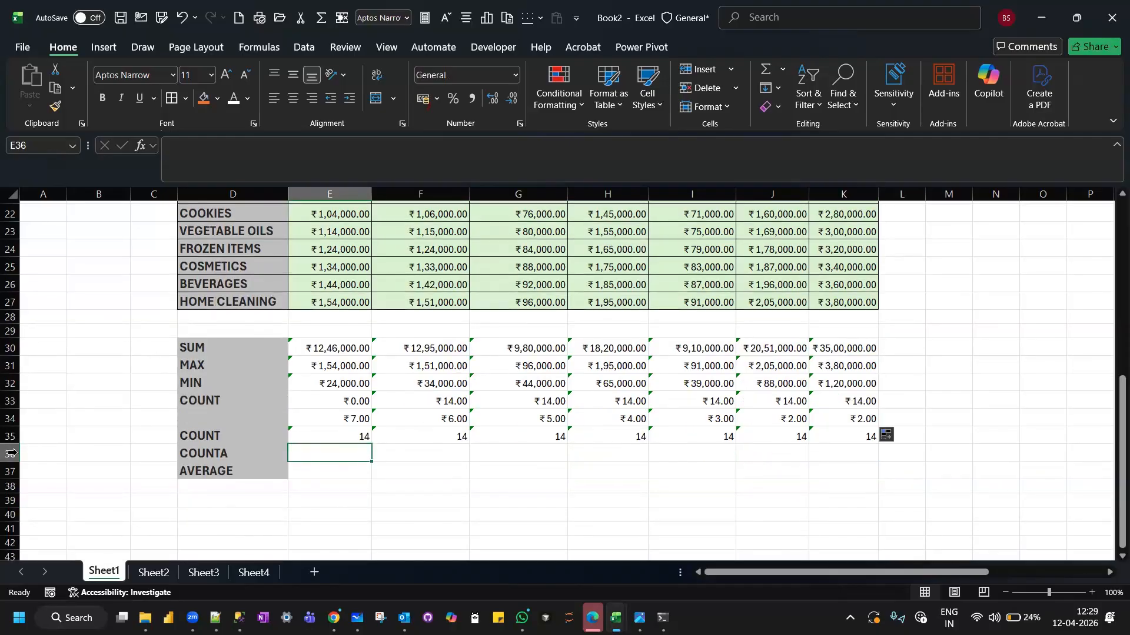
{"action": "left_click", "coordinate": [12, 454]}
{"action": "right_click", "coordinate": [11, 456]}
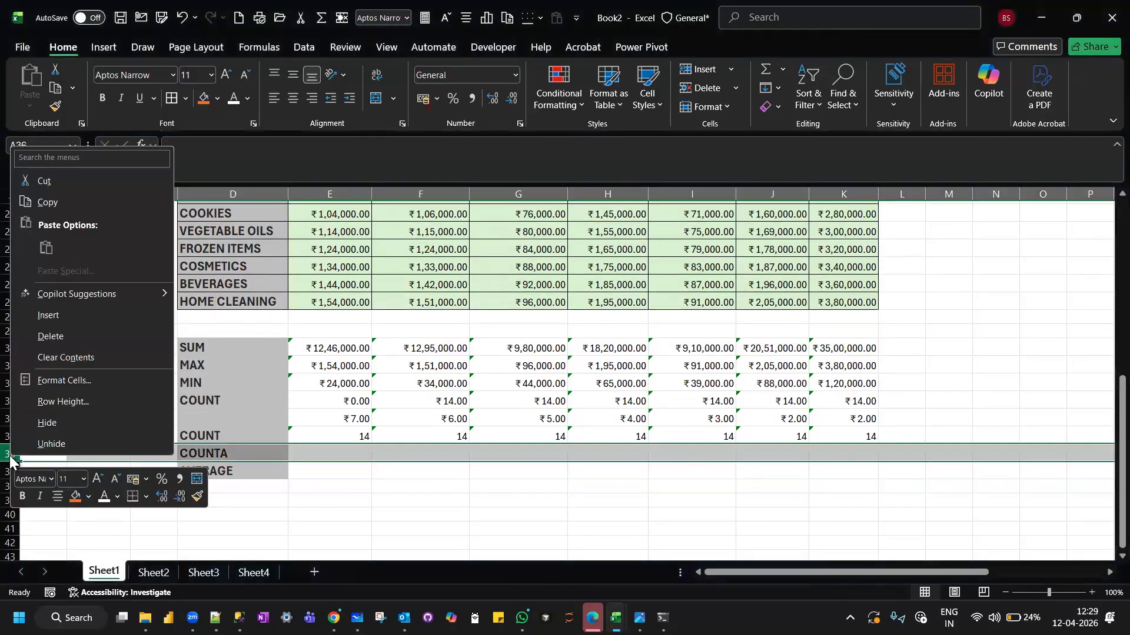
{"action": "left_click", "coordinate": [94, 316]}
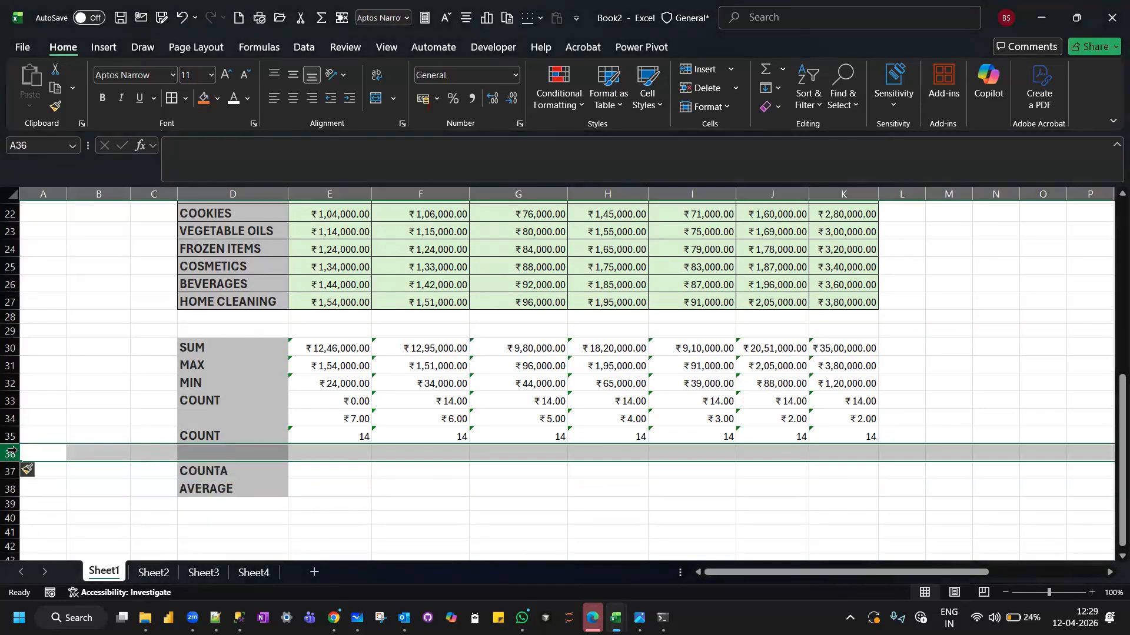
Insert a second blank row at row 36, above the COUNTA row.
{"action": "right_click", "coordinate": [12, 452]}
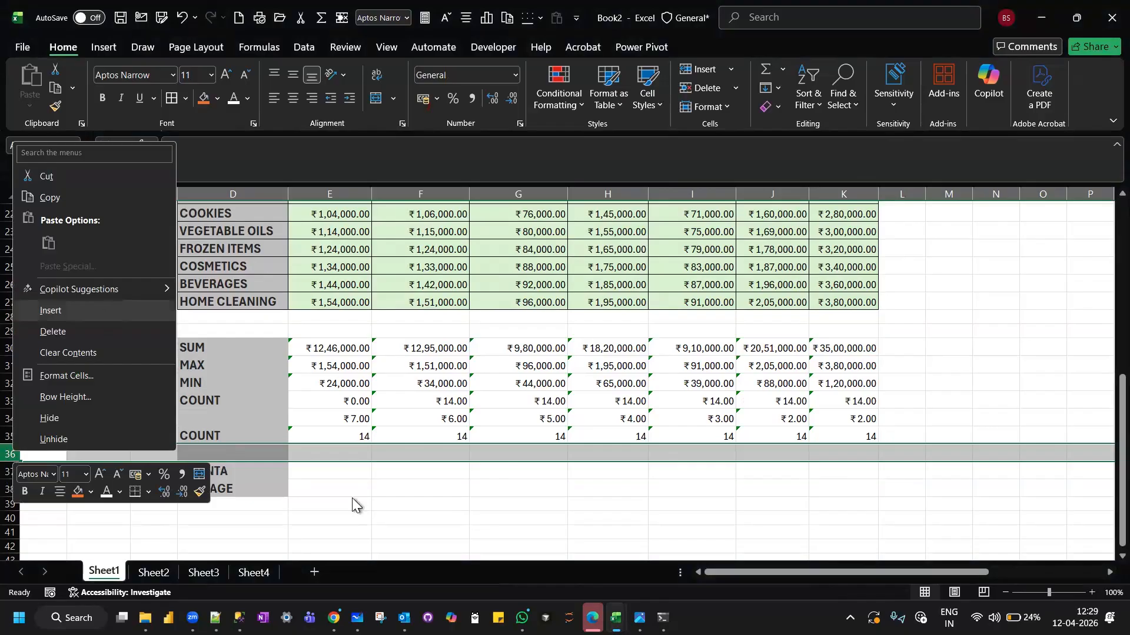
{"action": "key", "text": "Escape"}
{"action": "key", "text": "ctrl+shift+plus"}
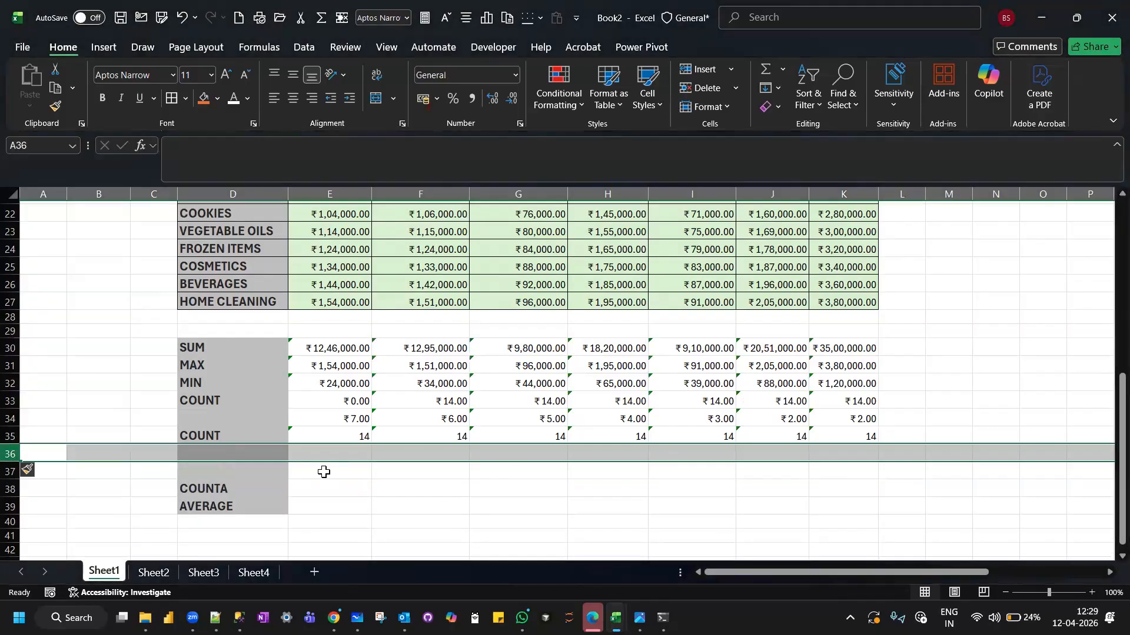
Count the October sales amounts in E36 with =COUNTA(E14:E27) and fill the formula across to K36.
{"action": "left_click", "coordinate": [323, 472]}
{"action": "type", "text": "=COUNTA"}
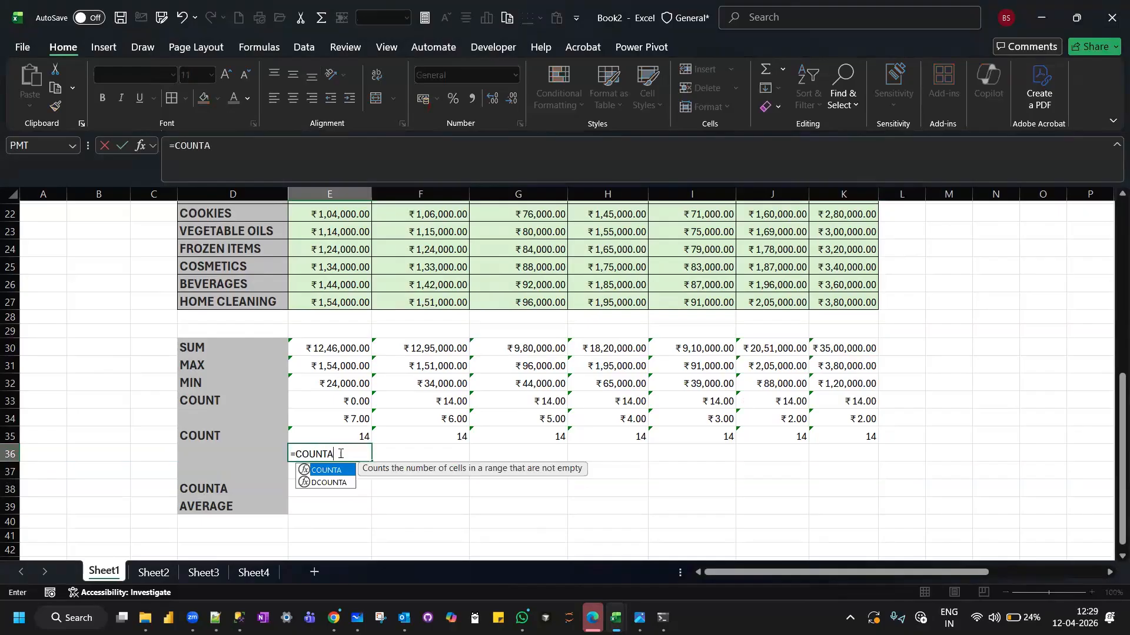
{"action": "type", "text": "("}
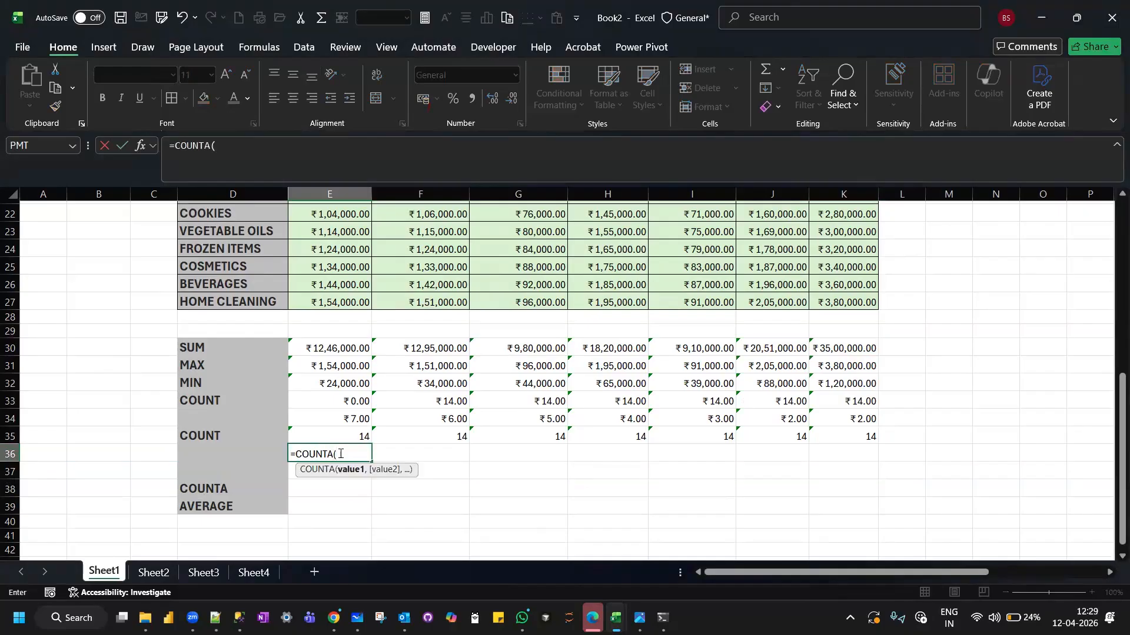
{"action": "scroll", "coordinate": [340, 454], "scroll_direction": "up", "scroll_amount": 4}
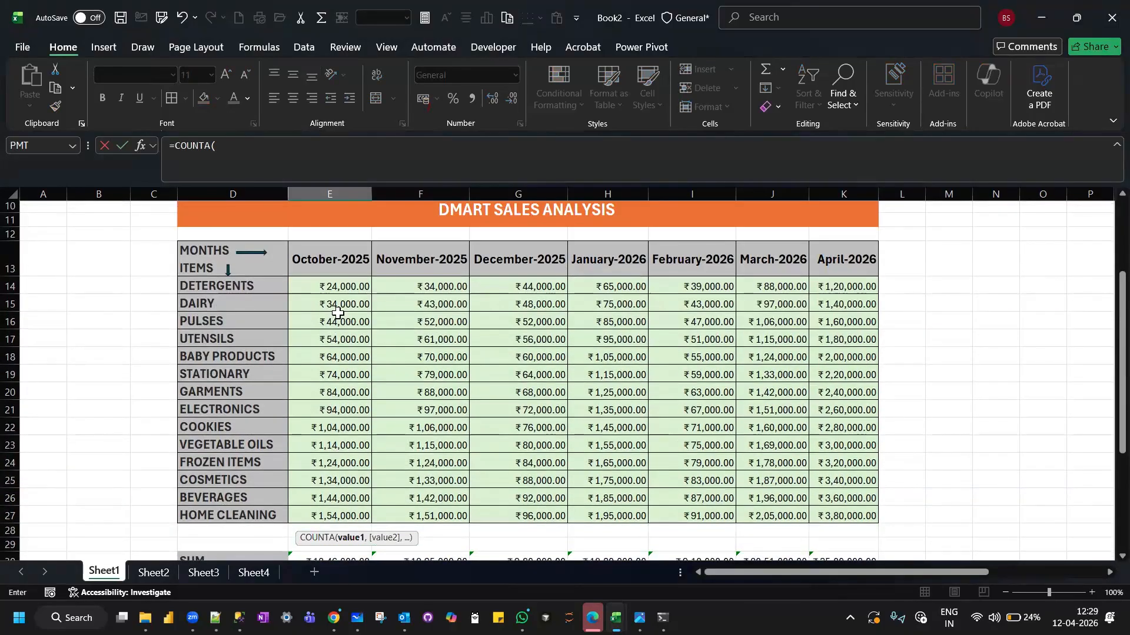
{"action": "left_click_drag", "start_coordinate": [345, 285], "coordinate": [324, 523]}
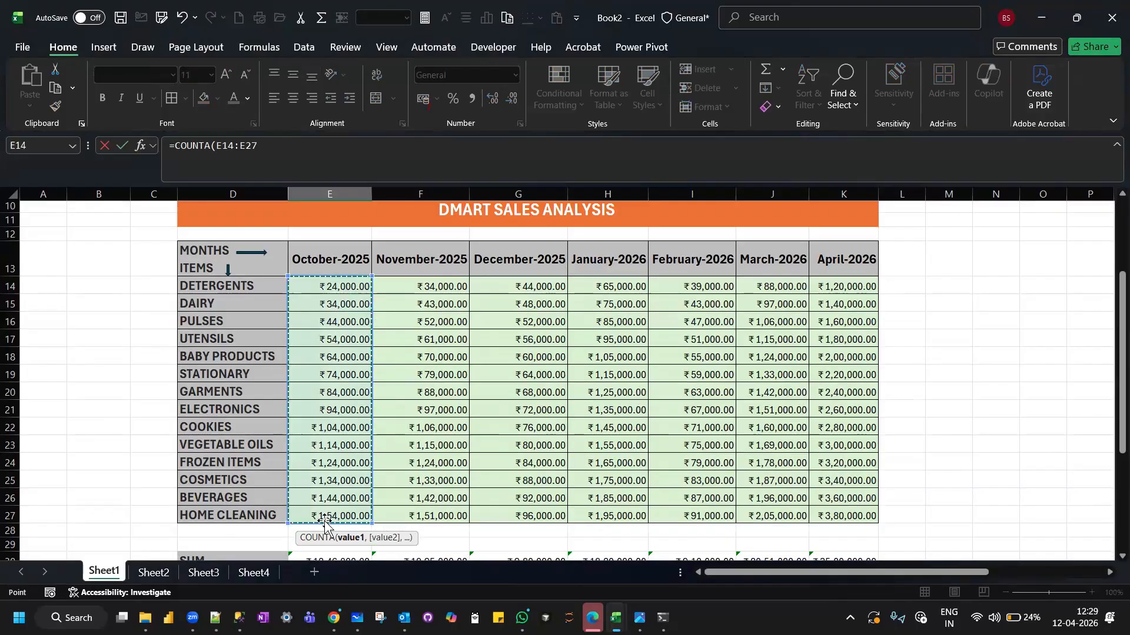
{"action": "key", "text": "Return"}
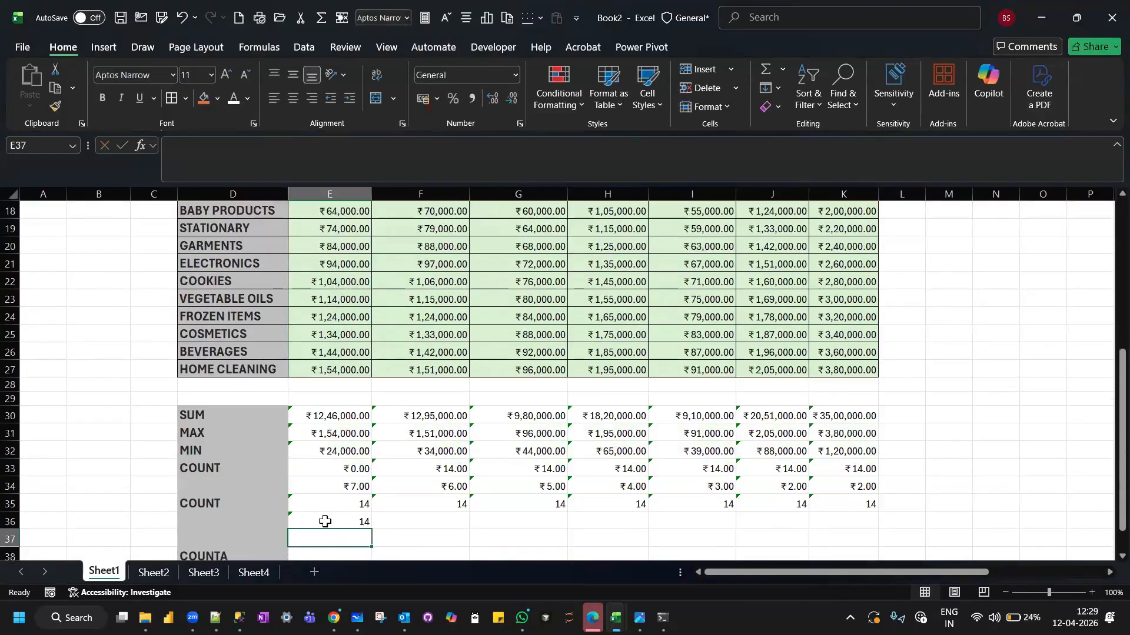
{"action": "scroll", "coordinate": [325, 522], "scroll_direction": "down", "scroll_amount": 1}
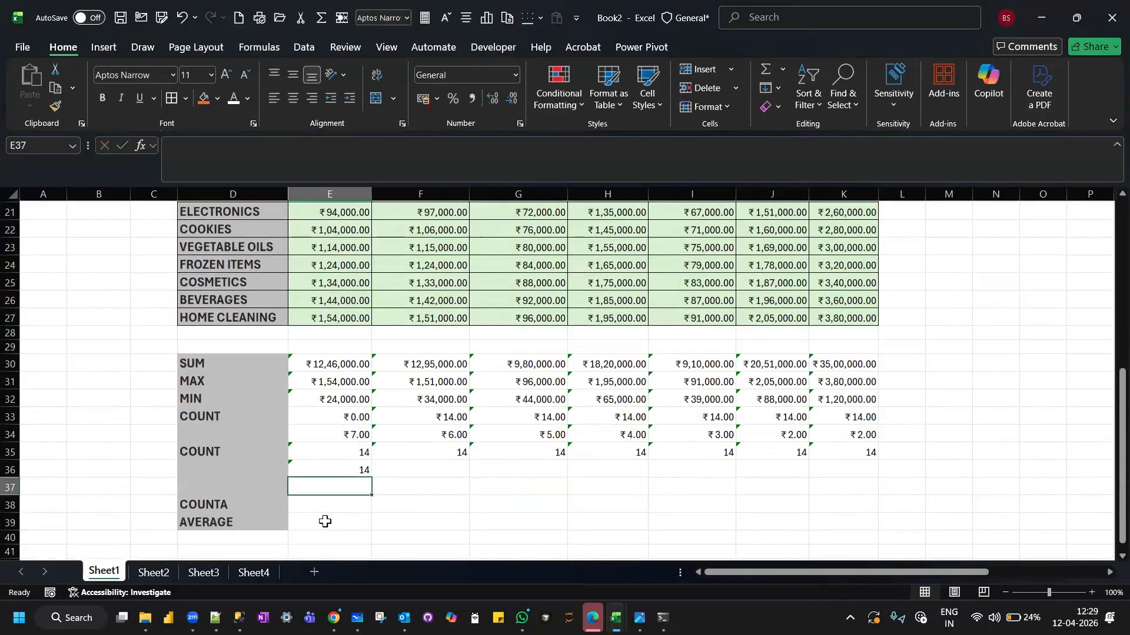
{"action": "left_click", "coordinate": [345, 468]}
{"action": "left_click_drag", "start_coordinate": [371, 478], "coordinate": [869, 470]}
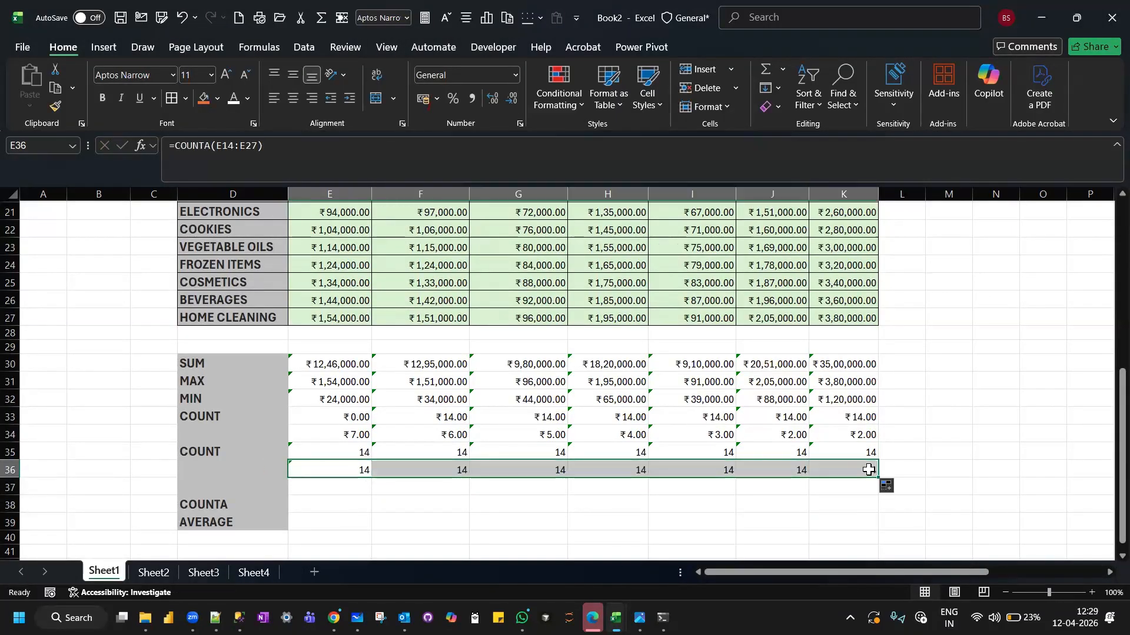
Count the item names in E37 with =COUNTA(D14:D27) and fill the formula across to K37.
{"action": "left_click", "coordinate": [331, 489]}
{"action": "type", "text": "=COUNTA("}
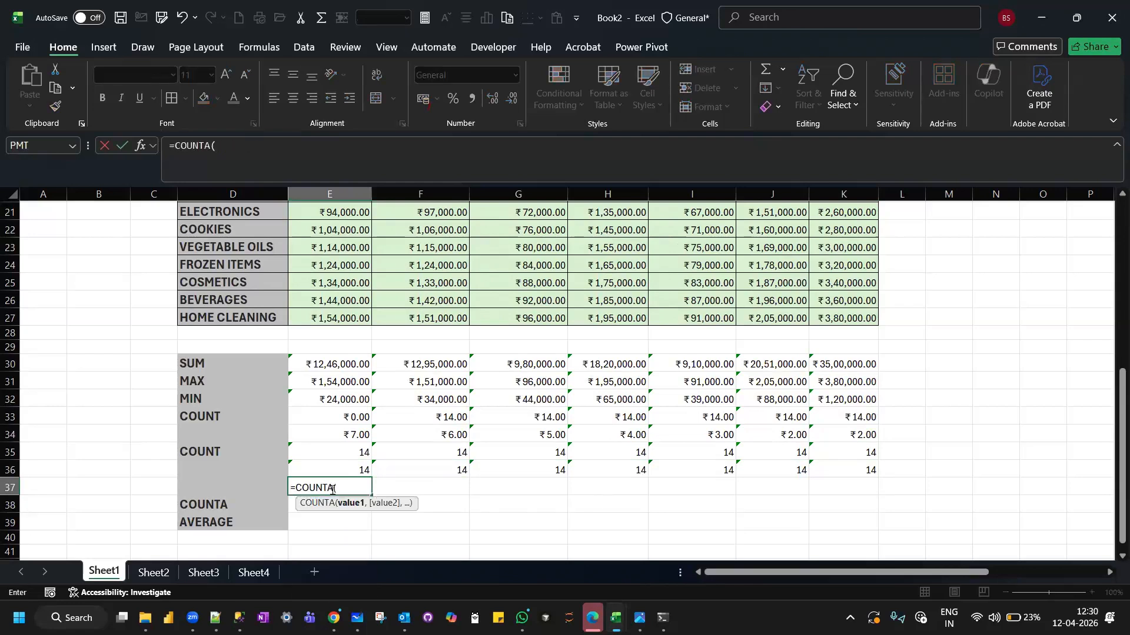
{"action": "scroll", "coordinate": [327, 407], "scroll_direction": "up", "scroll_amount": 3}
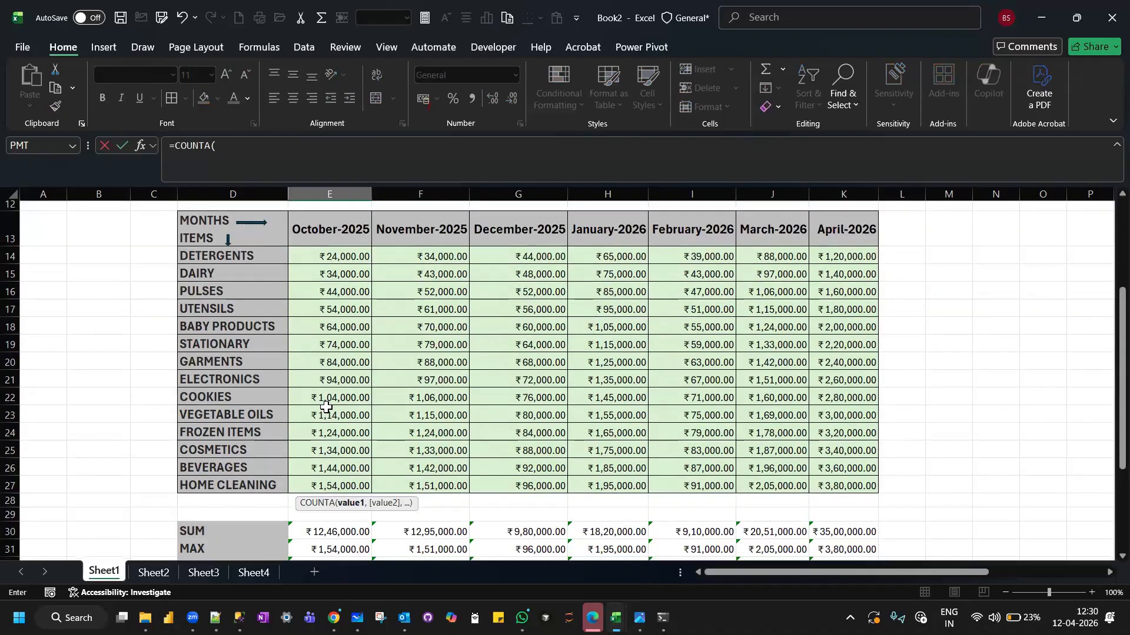
{"action": "left_click_drag", "start_coordinate": [212, 257], "coordinate": [207, 487]}
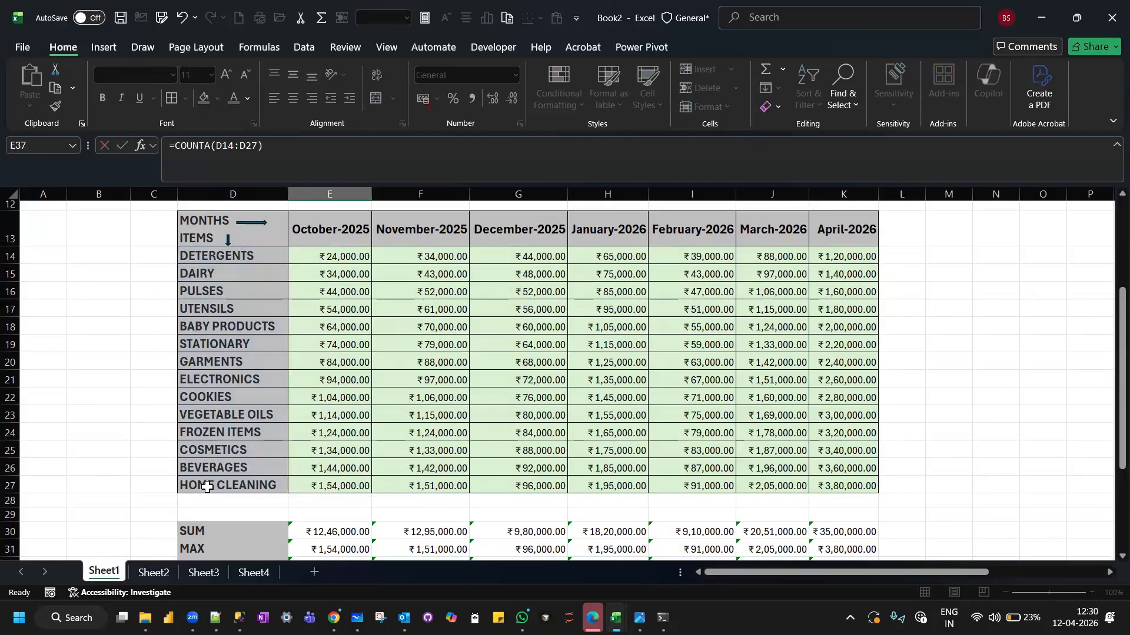
{"action": "key", "text": "Return"}
{"action": "left_click", "coordinate": [339, 522]}
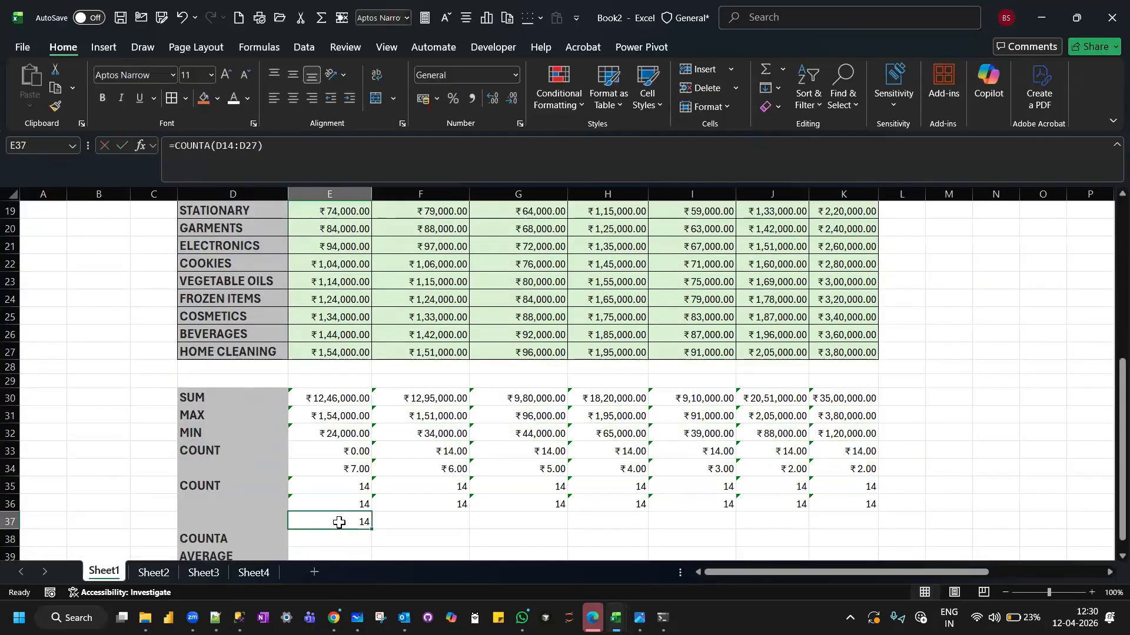
{"action": "left_click_drag", "start_coordinate": [371, 530], "coordinate": [833, 508]}
Count the month headers in E38 with =COUNTA(E13:K13) and fill the formula across to K38.
{"action": "scroll", "coordinate": [597, 467], "scroll_direction": "down", "scroll_amount": 1}
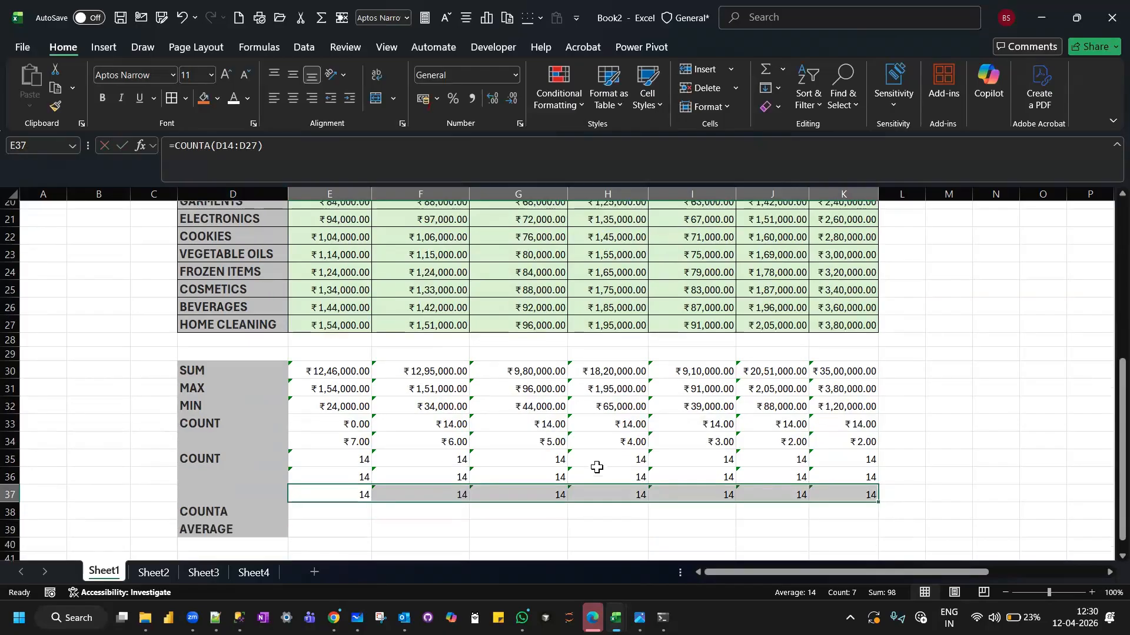
{"action": "left_click", "coordinate": [302, 513]}
{"action": "type", "text": "=COUNT"}
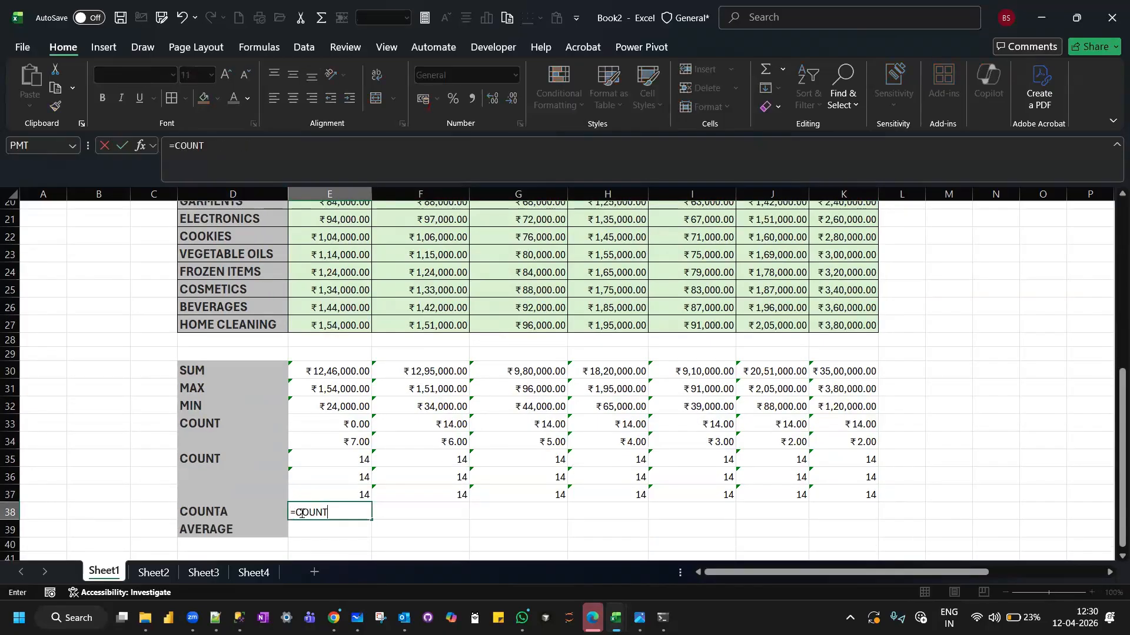
{"action": "type", "text": "A("}
{"action": "scroll", "coordinate": [350, 407], "scroll_direction": "up", "scroll_amount": 1}
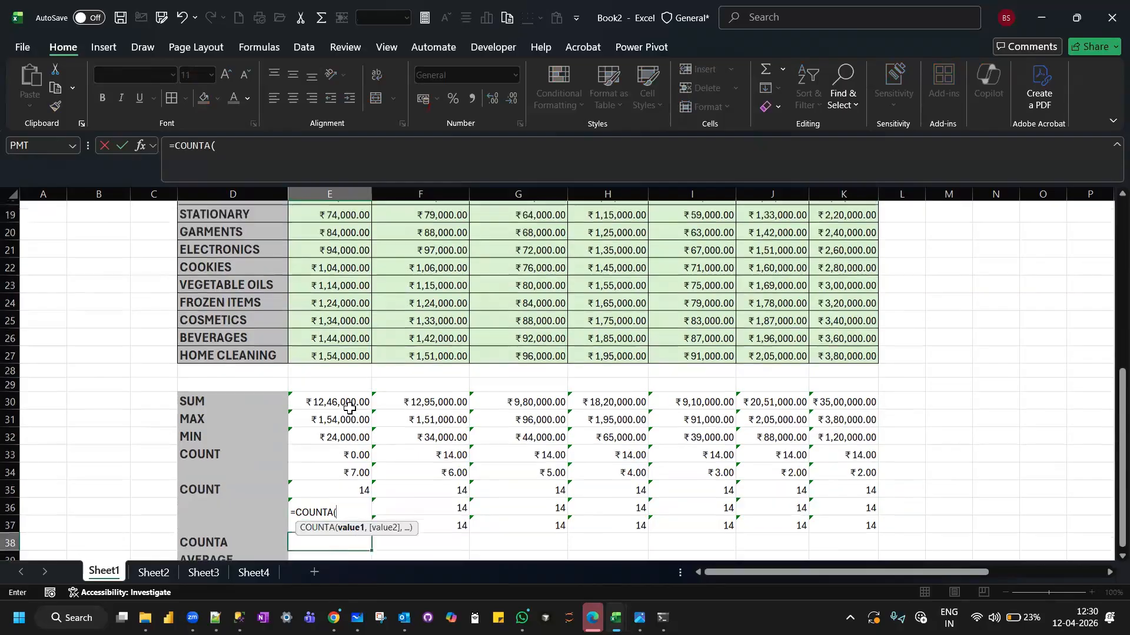
{"action": "scroll", "coordinate": [349, 407], "scroll_direction": "up", "scroll_amount": 4}
{"action": "left_click", "coordinate": [323, 301]}
{"action": "left_click_drag", "start_coordinate": [600, 294], "coordinate": [847, 305]}
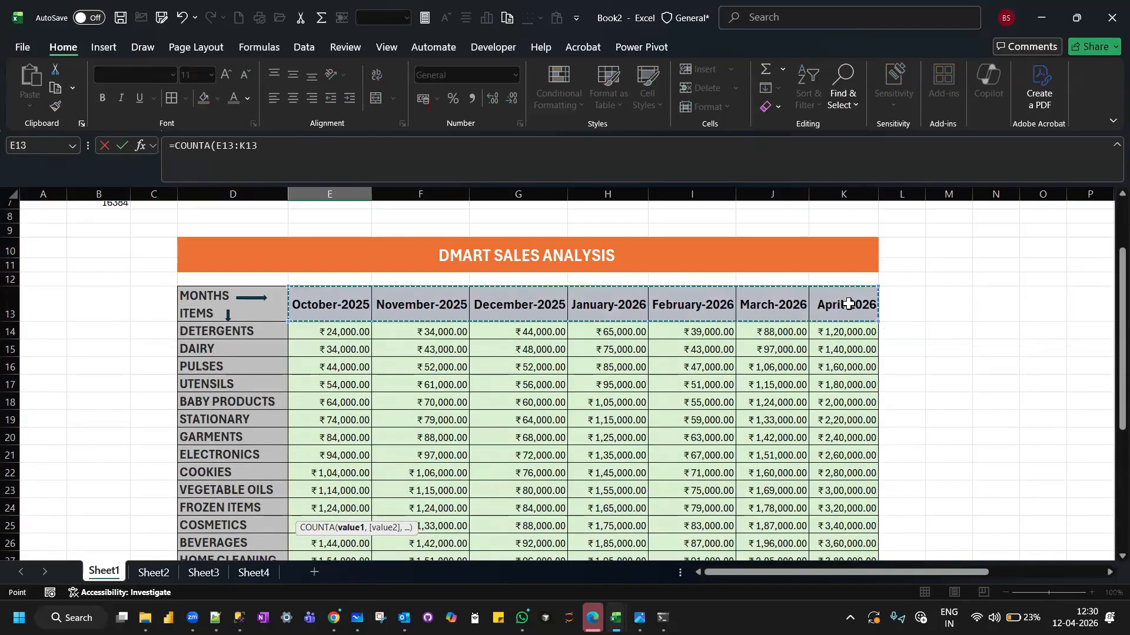
{"action": "type", "text": ")"}
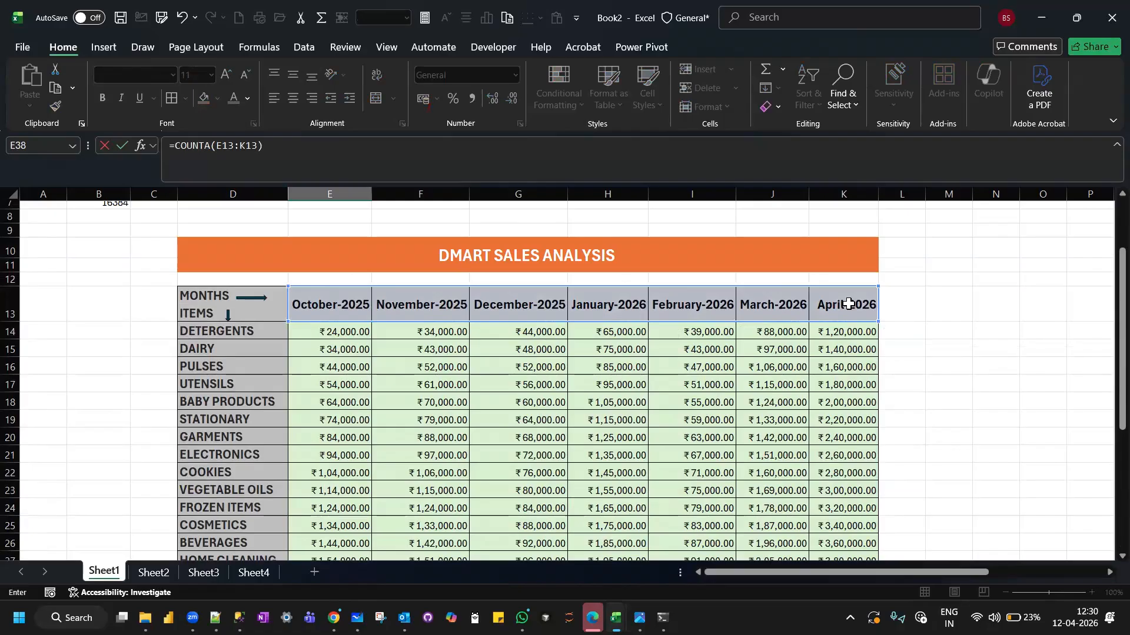
{"action": "key", "text": "Return"}
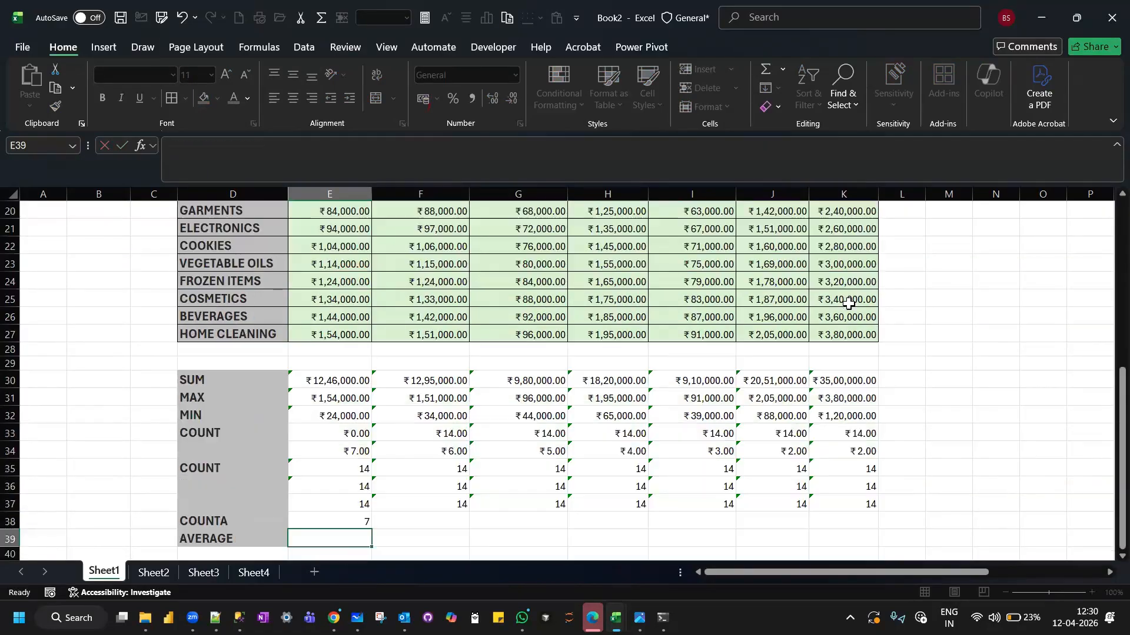
{"action": "scroll", "coordinate": [849, 303], "scroll_direction": "down", "scroll_amount": 1}
{"action": "left_click", "coordinate": [344, 478]}
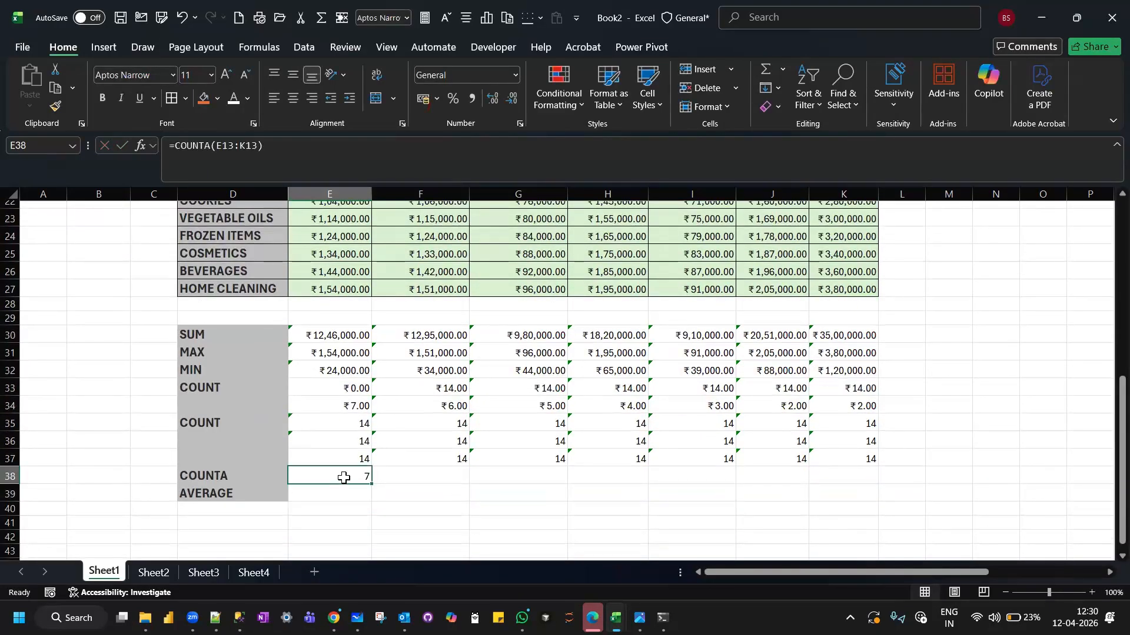
{"action": "left_click_drag", "start_coordinate": [369, 484], "coordinate": [898, 486]}
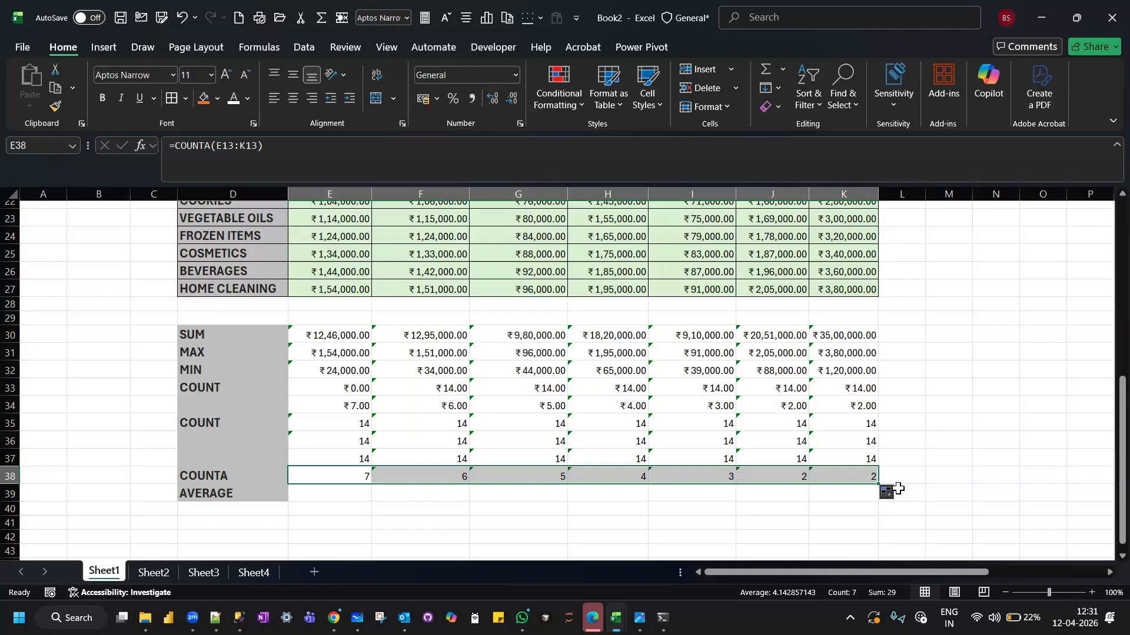
Review the October sales amounts in E14:E27 against the COUNT formula in E35.
{"action": "scroll", "coordinate": [305, 429], "scroll_direction": "up", "scroll_amount": 3}
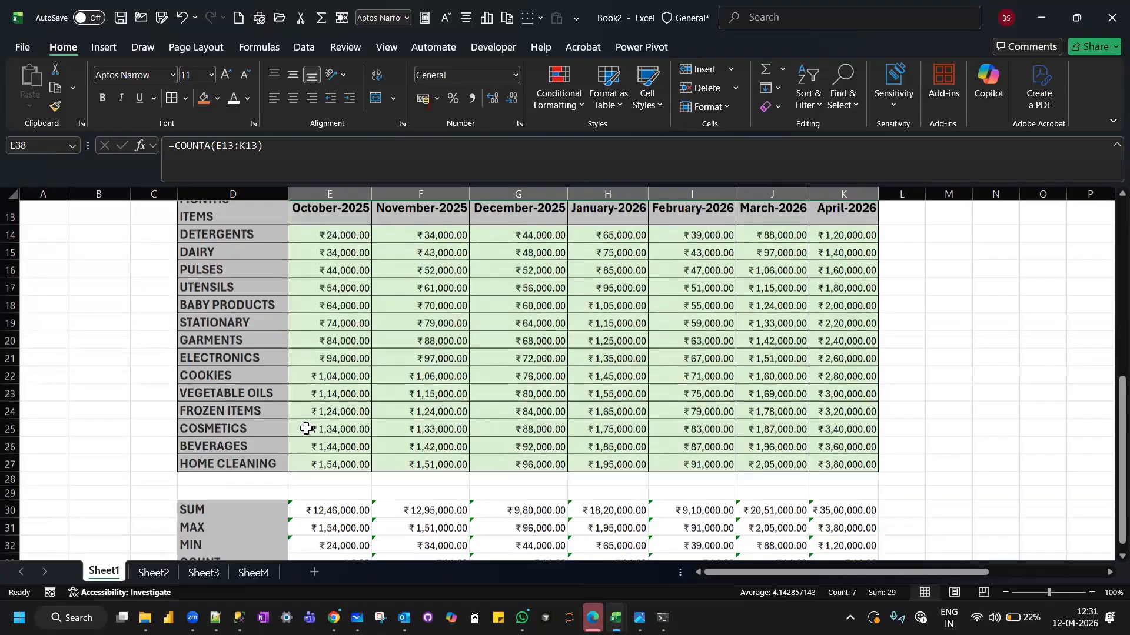
{"action": "left_click_drag", "start_coordinate": [325, 263], "coordinate": [317, 513]}
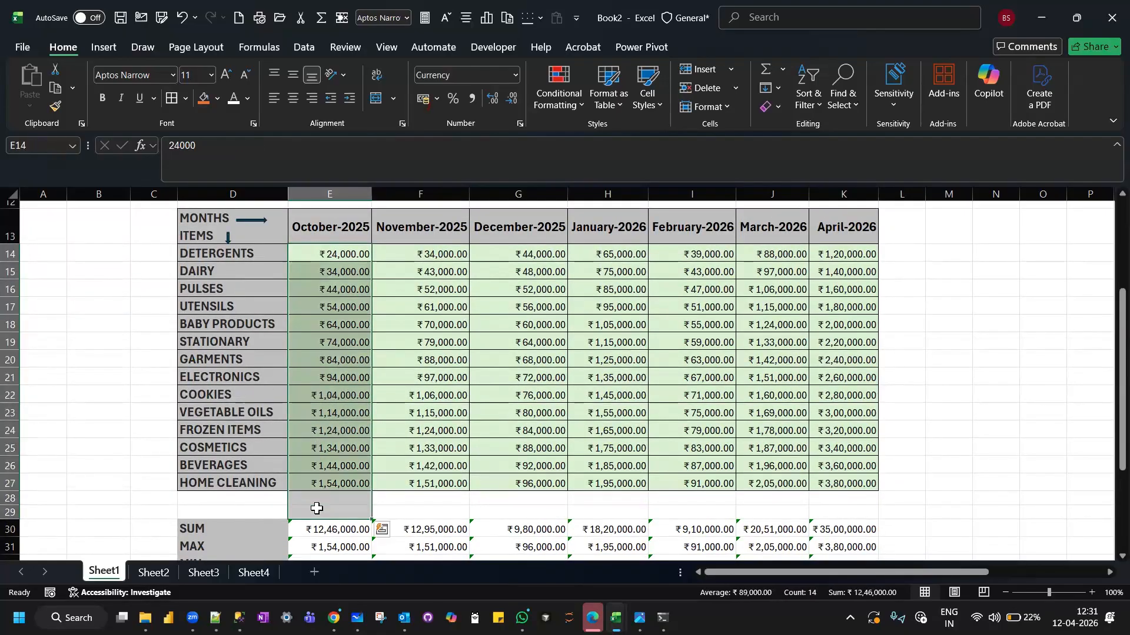
{"action": "left_click", "coordinate": [334, 301]}
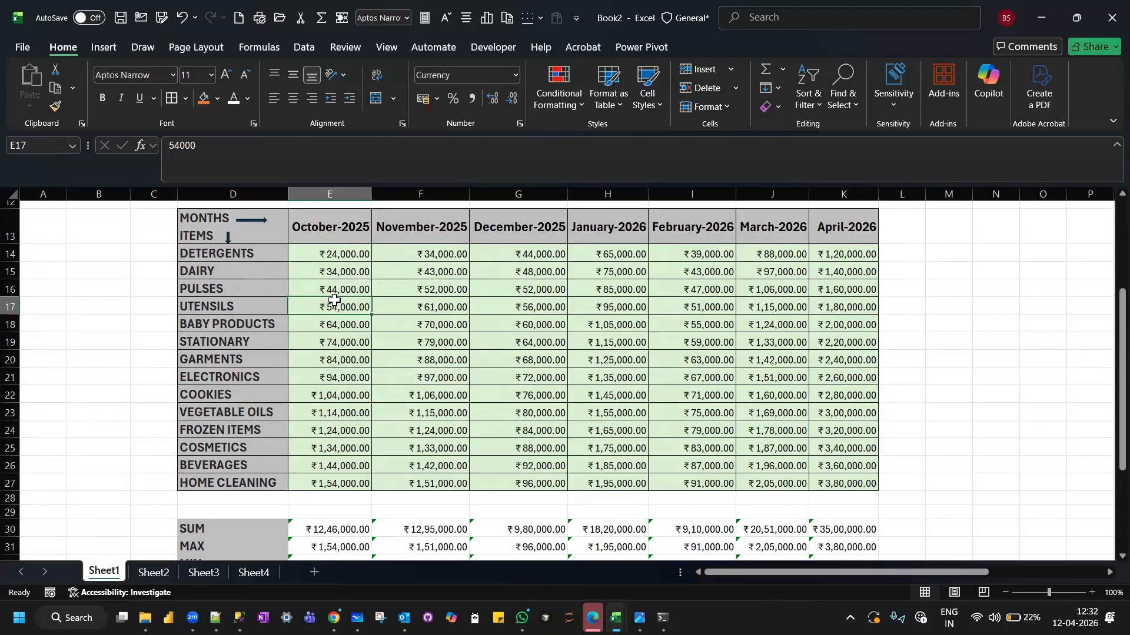
{"action": "scroll", "coordinate": [334, 300], "scroll_direction": "down", "scroll_amount": 4}
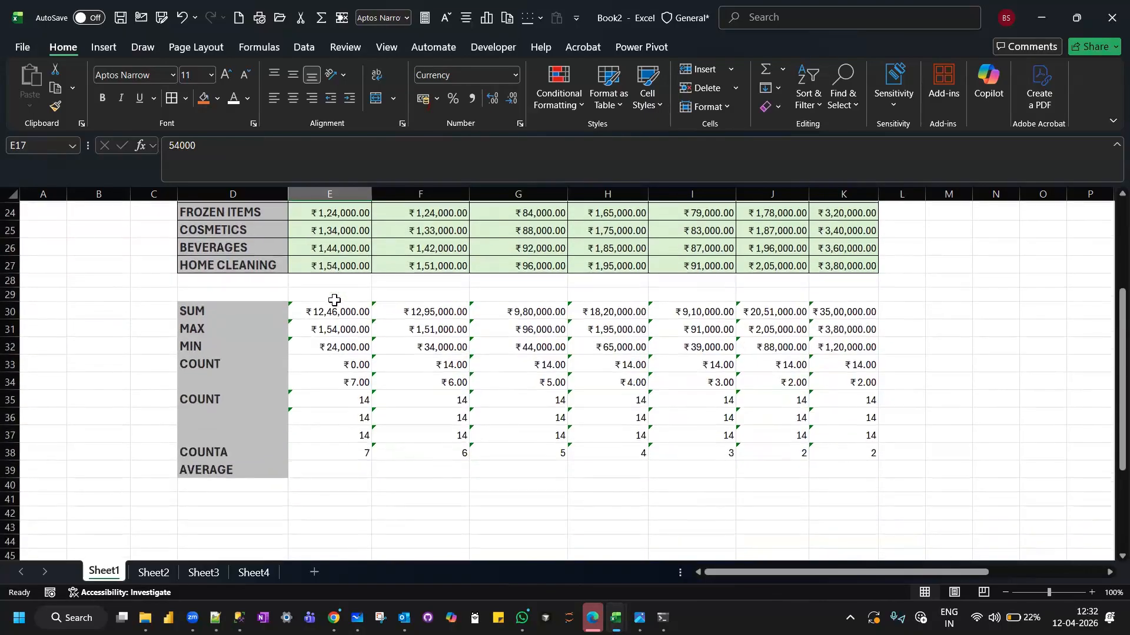
{"action": "left_click", "coordinate": [335, 403]}
{"action": "scroll", "coordinate": [343, 255], "scroll_direction": "up", "scroll_amount": 3}
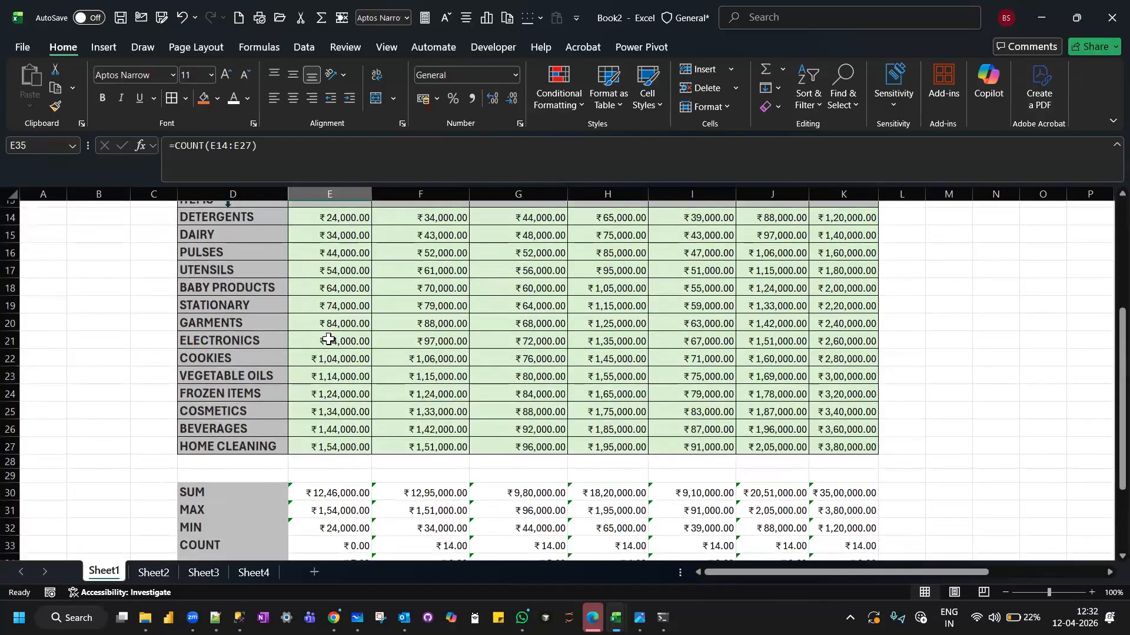
{"action": "scroll", "coordinate": [327, 335], "scroll_direction": "down", "scroll_amount": 3}
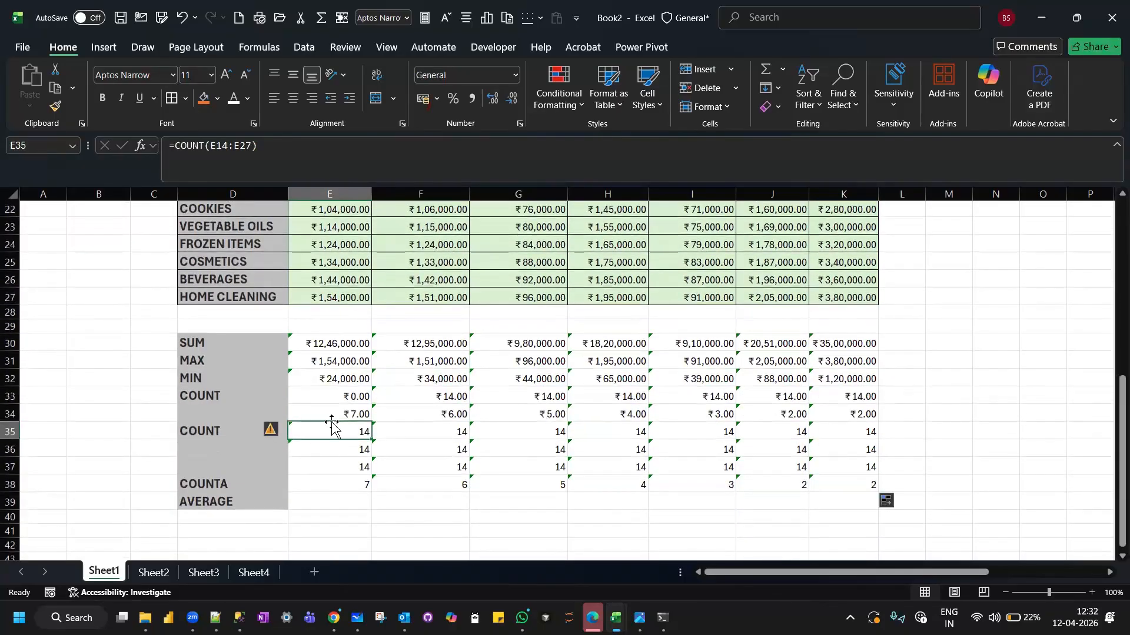
{"action": "scroll", "coordinate": [333, 425], "scroll_direction": "up", "scroll_amount": 3}
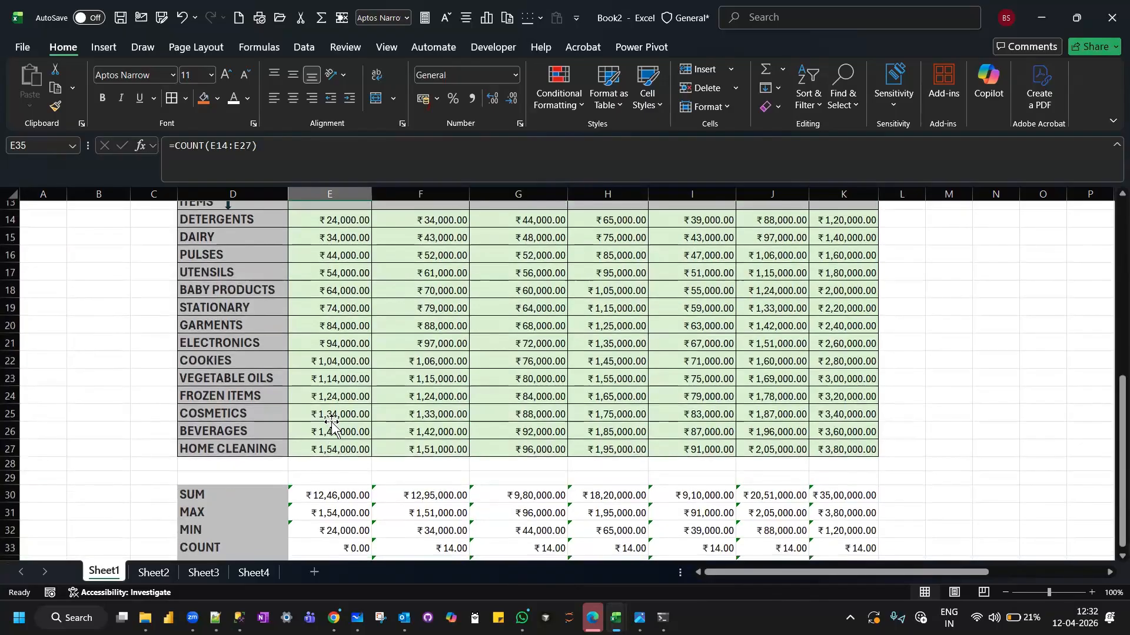
Compare the item names in D14:D27 and the month headers in row 13 with the COUNT formulas in E33 to E35.
{"action": "left_click_drag", "start_coordinate": [225, 253], "coordinate": [222, 470]}
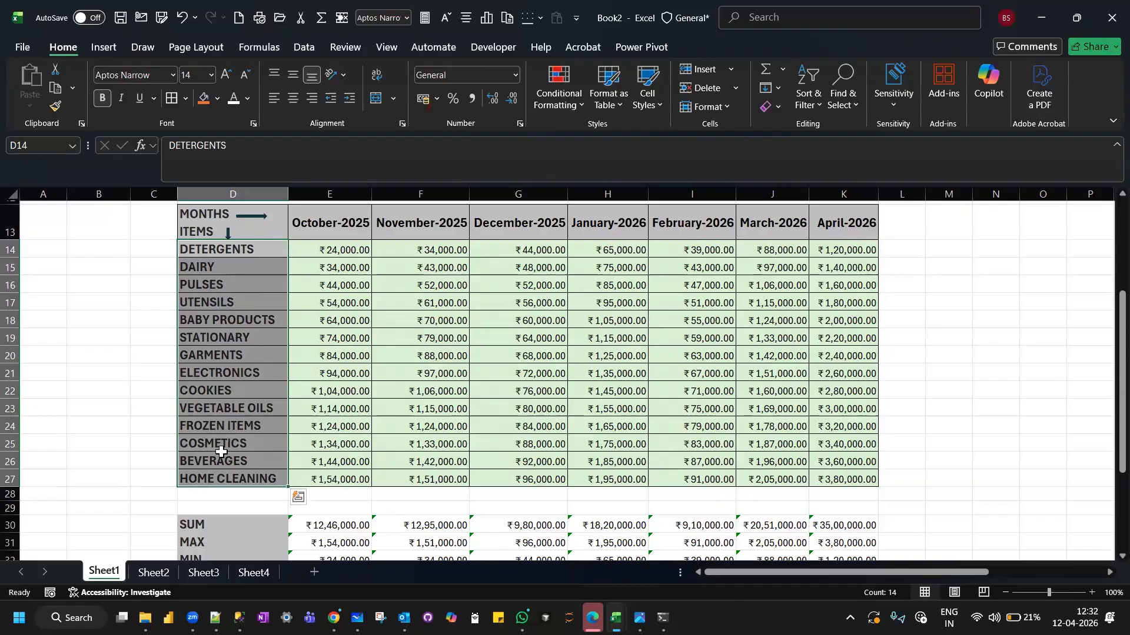
{"action": "scroll", "coordinate": [220, 451], "scroll_direction": "down", "scroll_amount": 5}
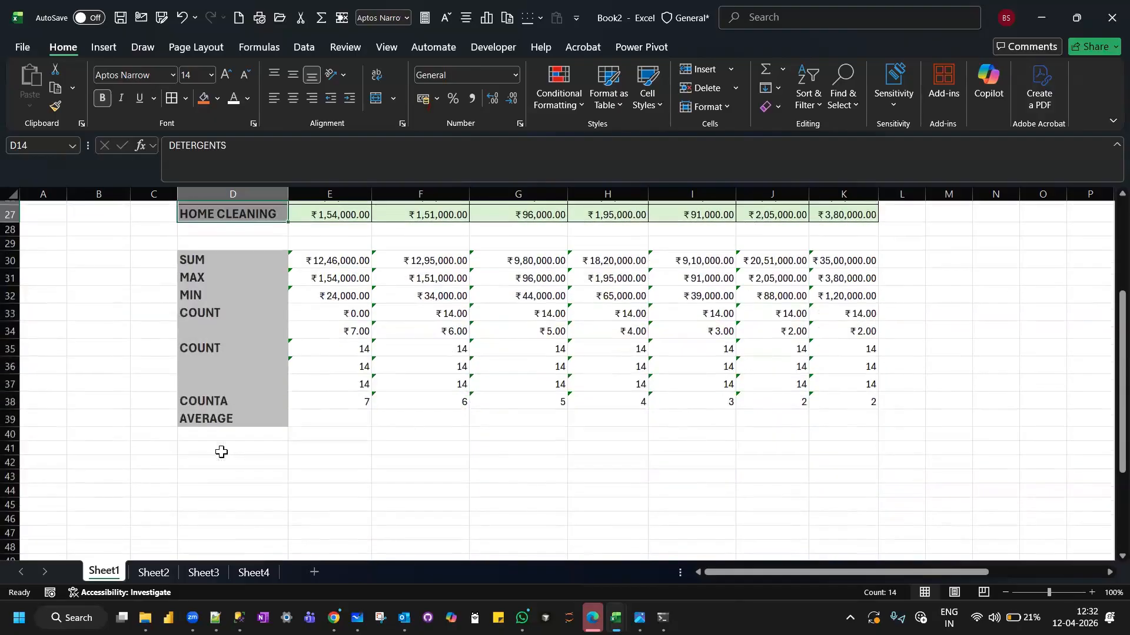
{"action": "left_click", "coordinate": [349, 314]}
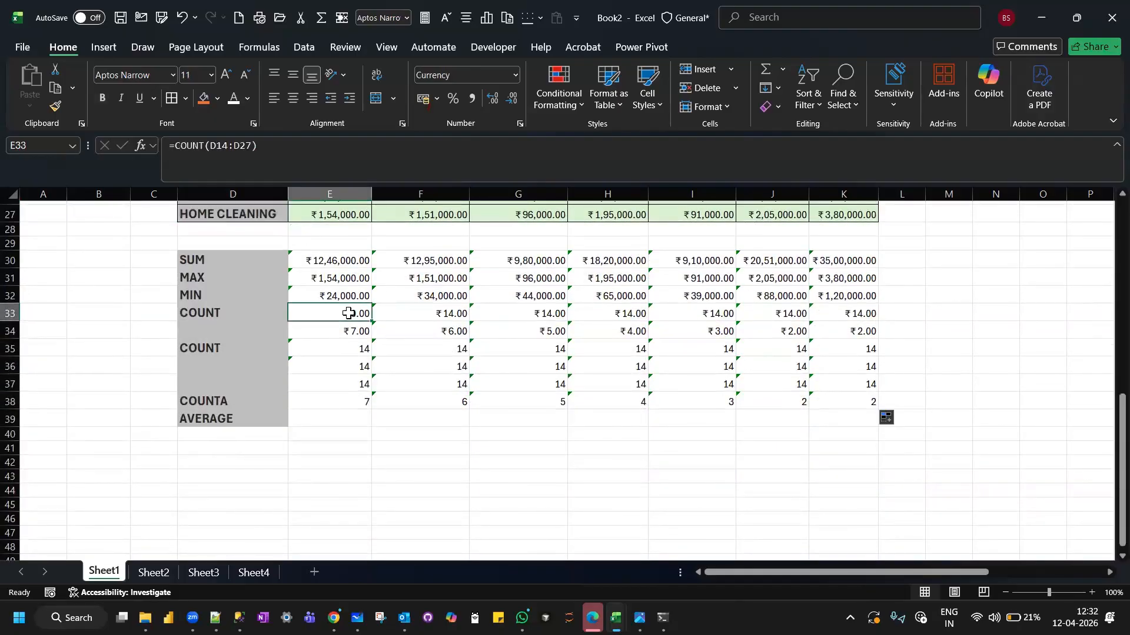
{"action": "left_click", "coordinate": [313, 352]}
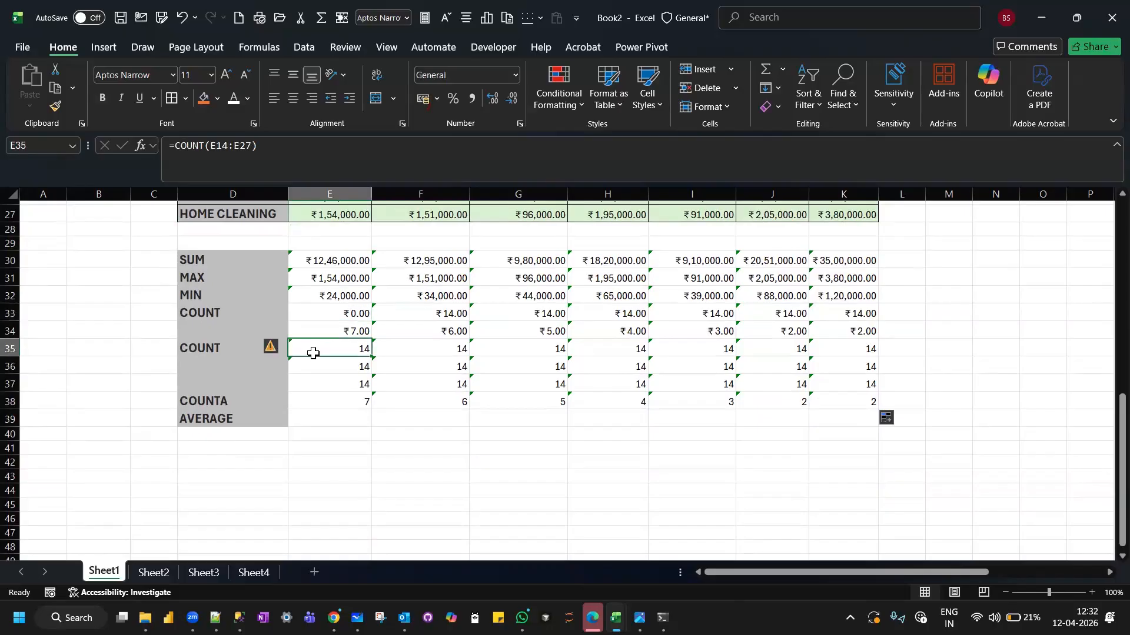
{"action": "scroll", "coordinate": [314, 352], "scroll_direction": "up", "scroll_amount": 2}
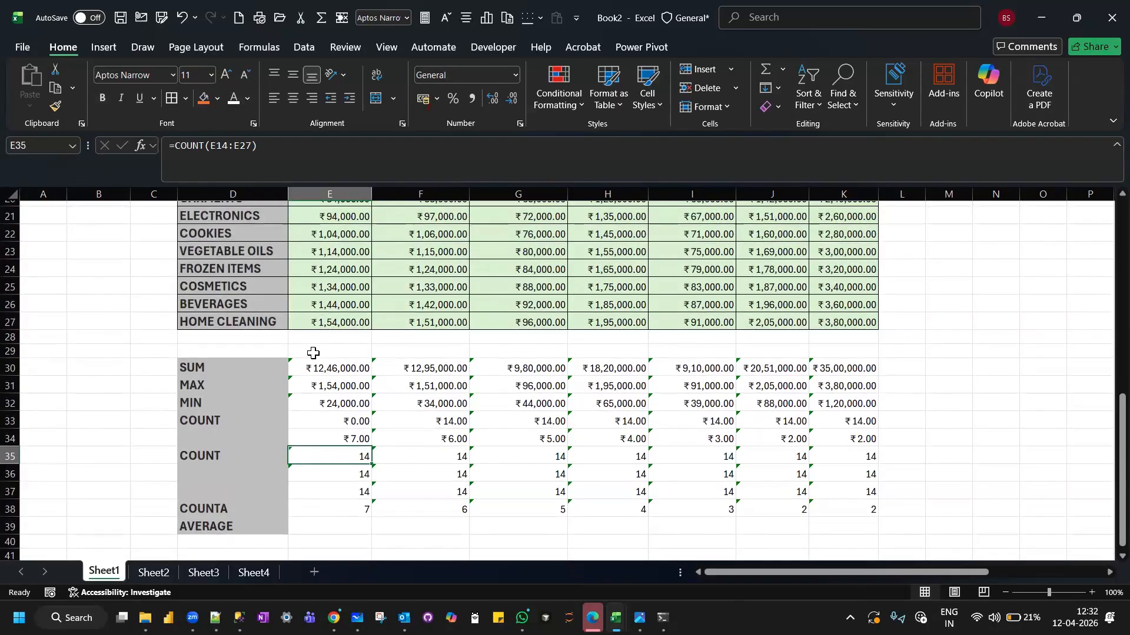
{"action": "left_click", "coordinate": [310, 436]}
{"action": "scroll", "coordinate": [310, 437], "scroll_direction": "up", "scroll_amount": 4}
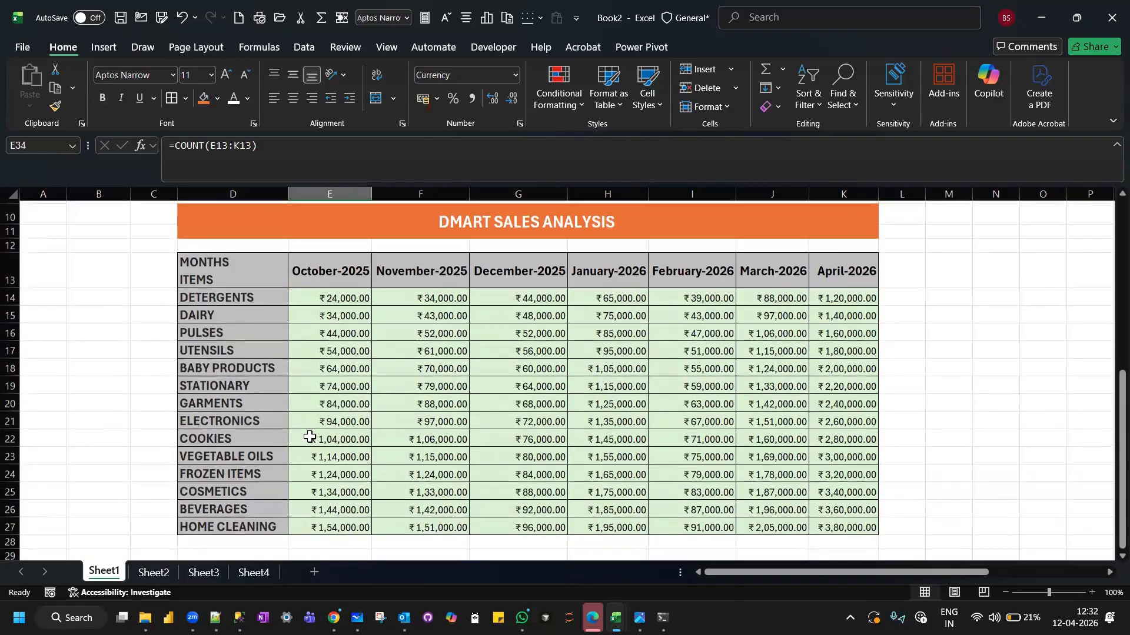
{"action": "left_click", "coordinate": [333, 274]}
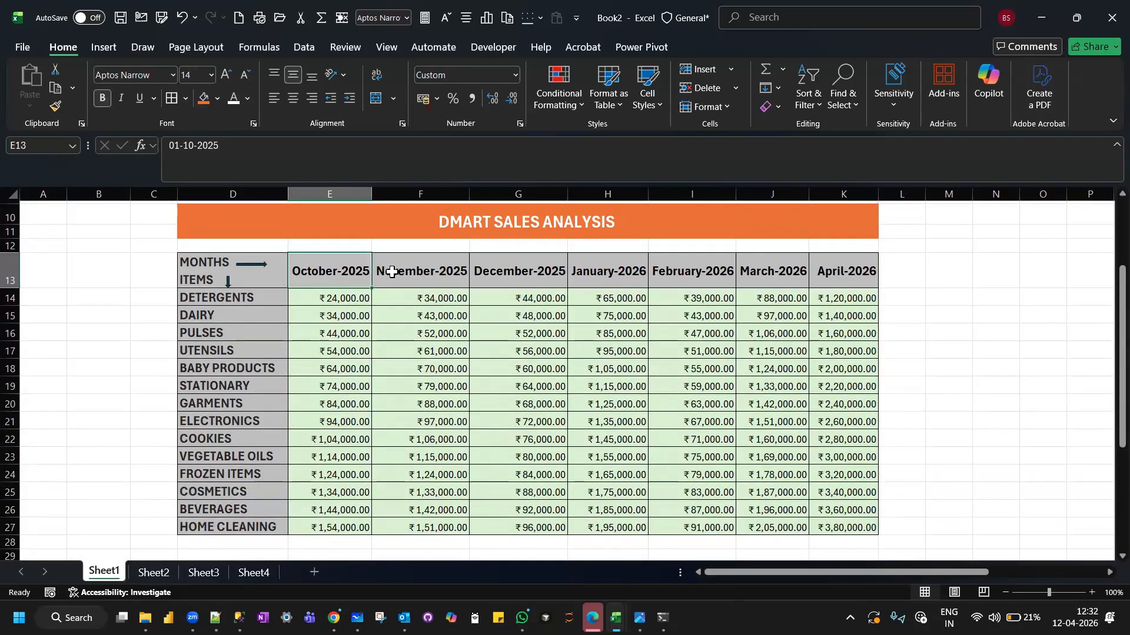
Compare the October month header in E13 and sales amount in E14 with the COUNT formula in E34 and the COUNTA formula in E38.
{"action": "scroll", "coordinate": [356, 267], "scroll_direction": "down", "scroll_amount": 4}
{"action": "left_click", "coordinate": [335, 433]}
{"action": "scroll", "coordinate": [330, 433], "scroll_direction": "up", "scroll_amount": 6}
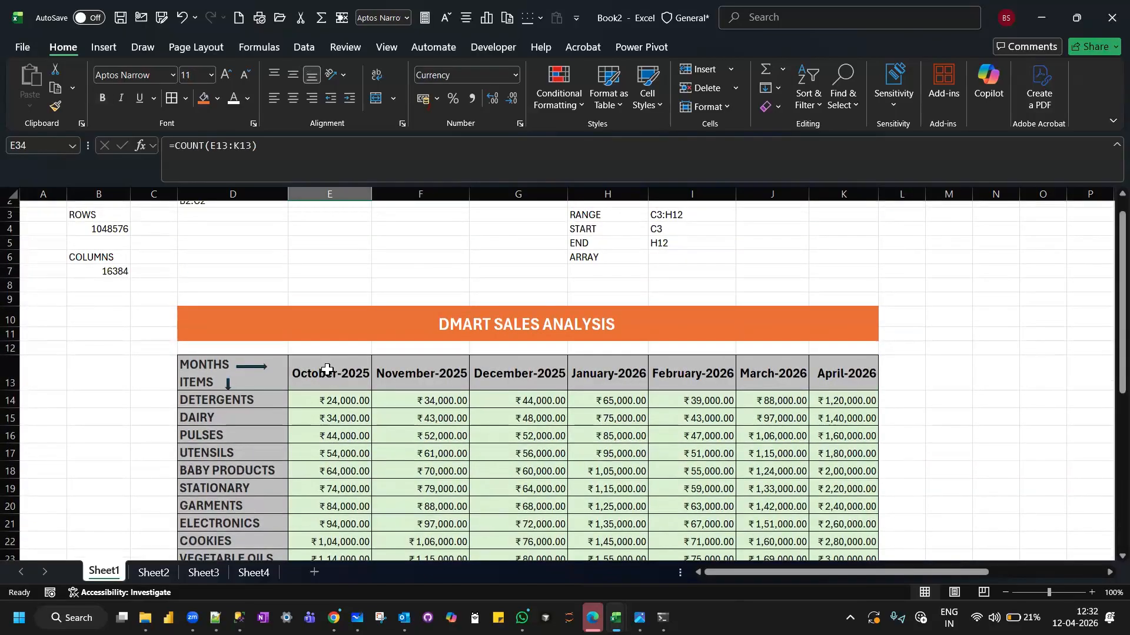
{"action": "left_click", "coordinate": [328, 370]}
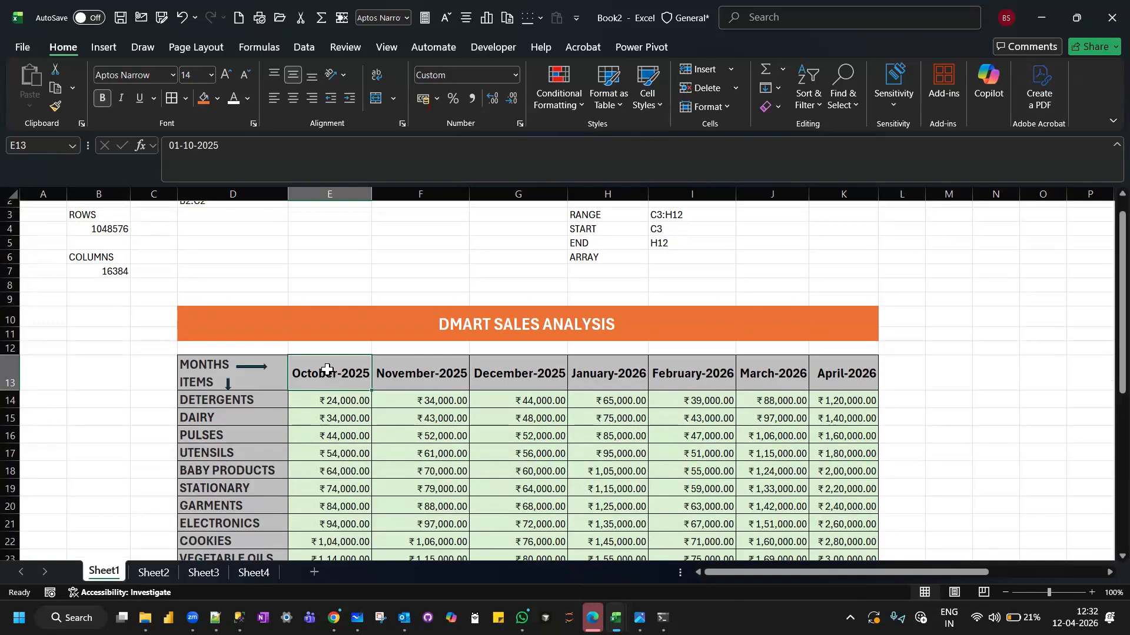
{"action": "scroll", "coordinate": [327, 369], "scroll_direction": "down", "scroll_amount": 7}
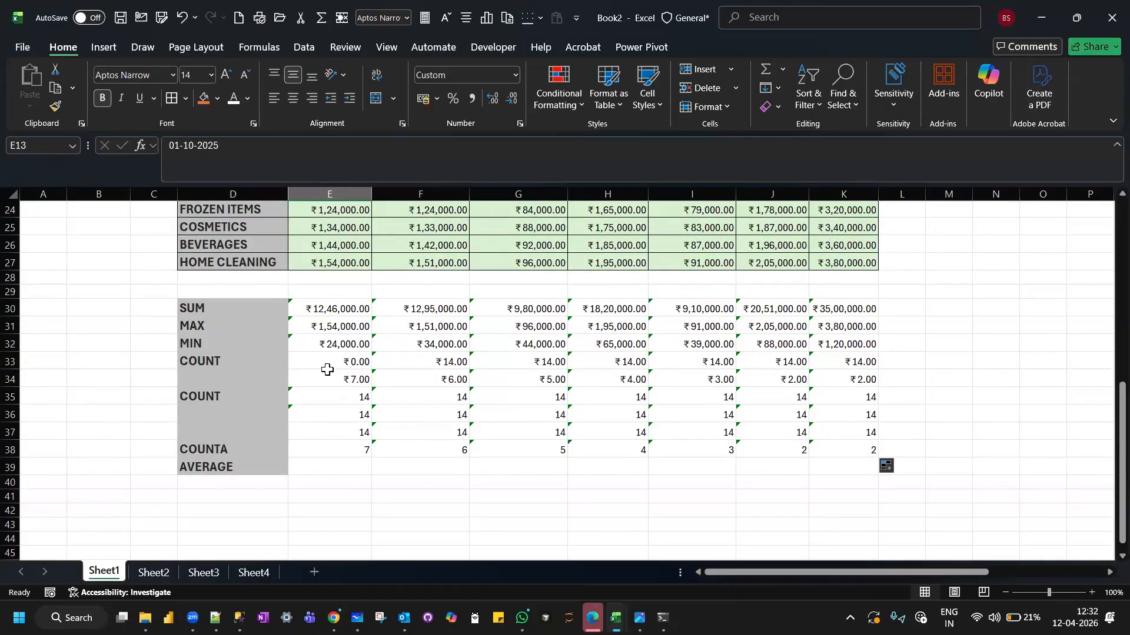
{"action": "scroll", "coordinate": [328, 370], "scroll_direction": "up", "scroll_amount": 5}
{"action": "scroll", "coordinate": [327, 370], "scroll_direction": "down", "scroll_amount": 1}
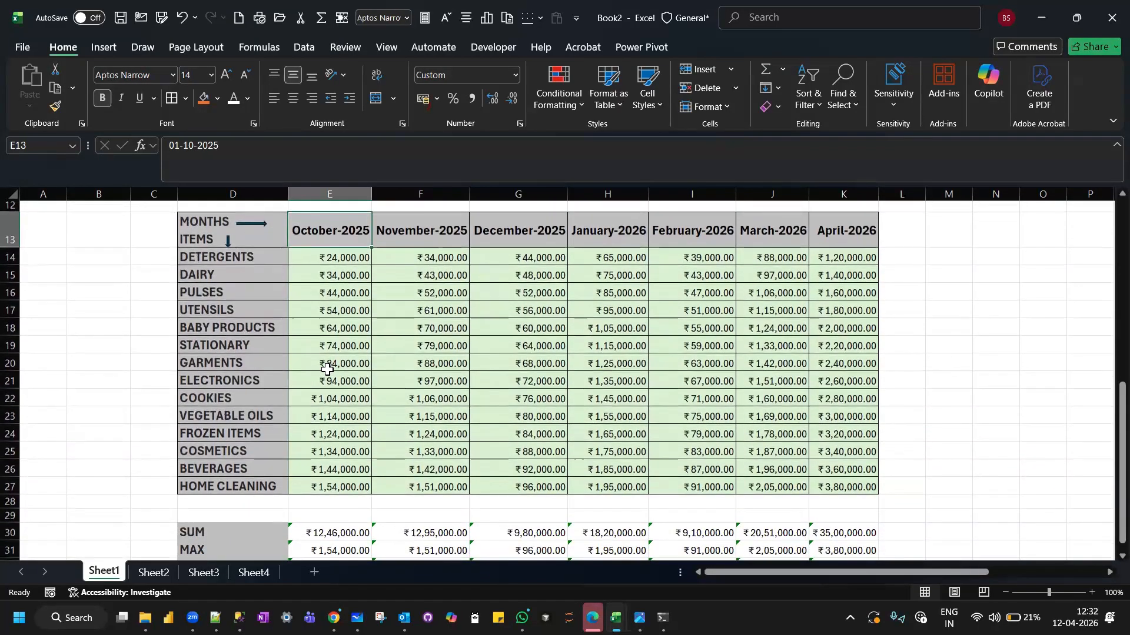
{"action": "scroll", "coordinate": [327, 370], "scroll_direction": "down", "scroll_amount": 3}
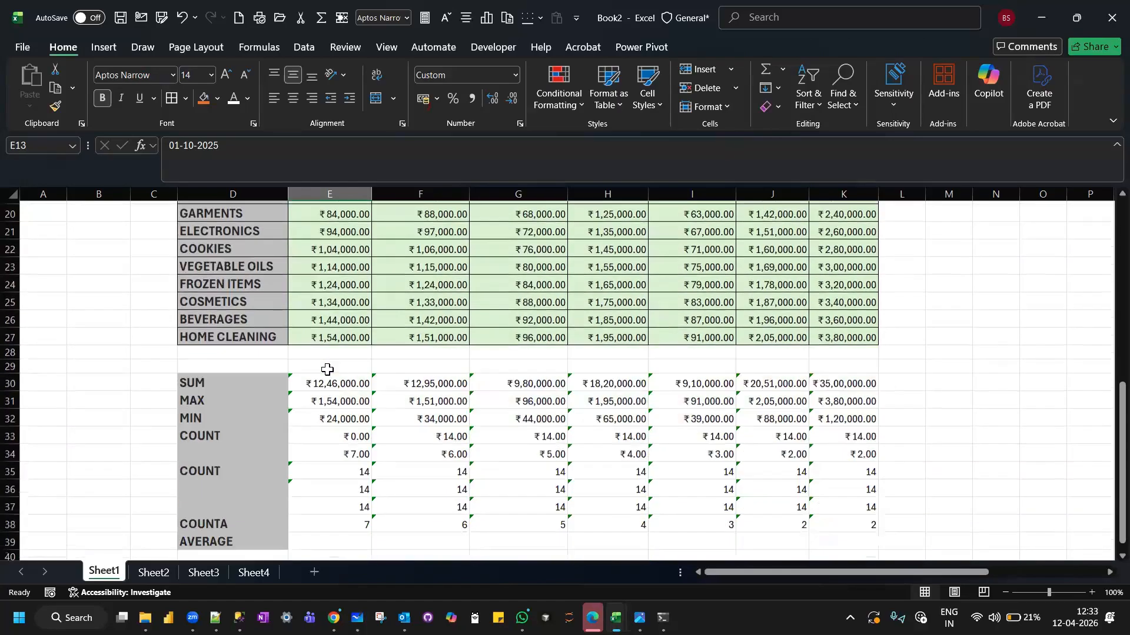
{"action": "scroll", "coordinate": [328, 370], "scroll_direction": "down", "scroll_amount": 2}
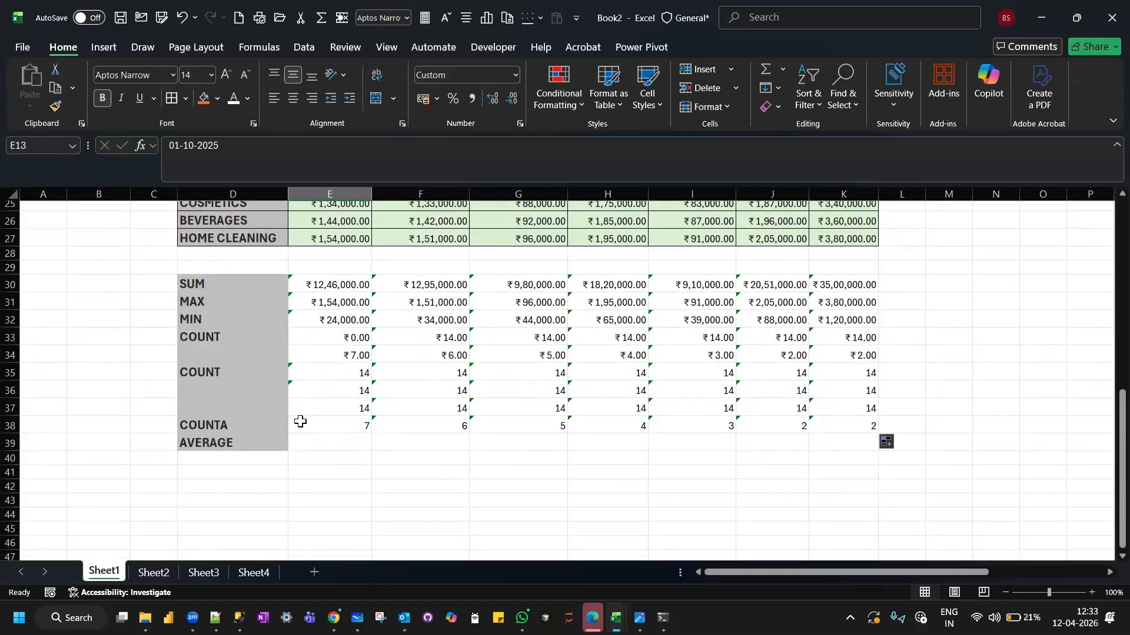
{"action": "left_click", "coordinate": [300, 421]}
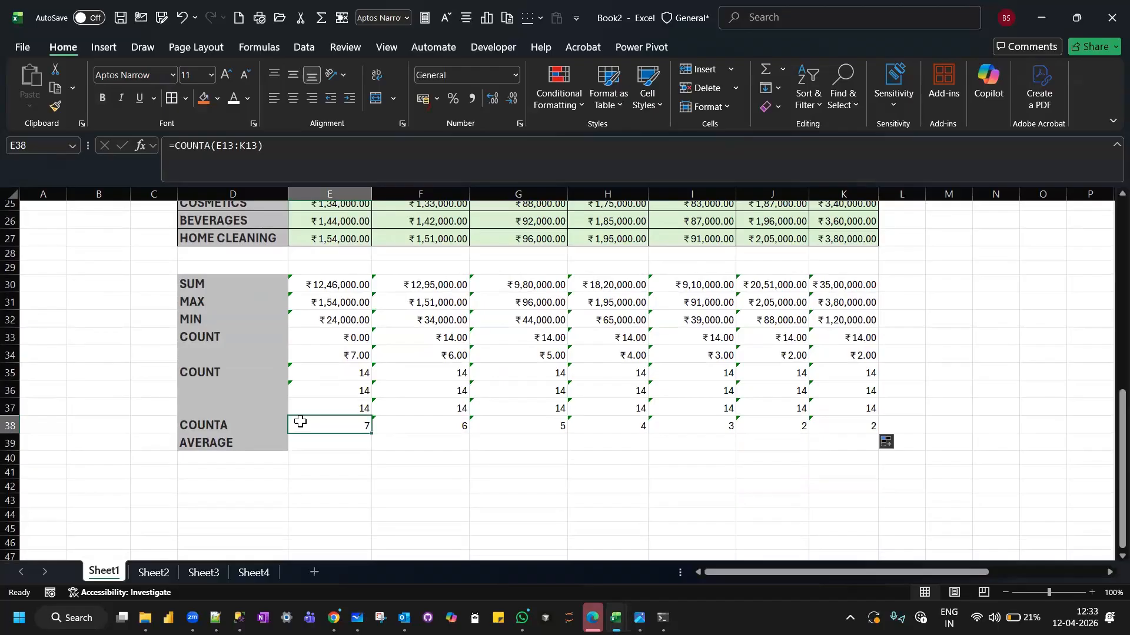
{"action": "scroll", "coordinate": [300, 421], "scroll_direction": "up", "scroll_amount": 5}
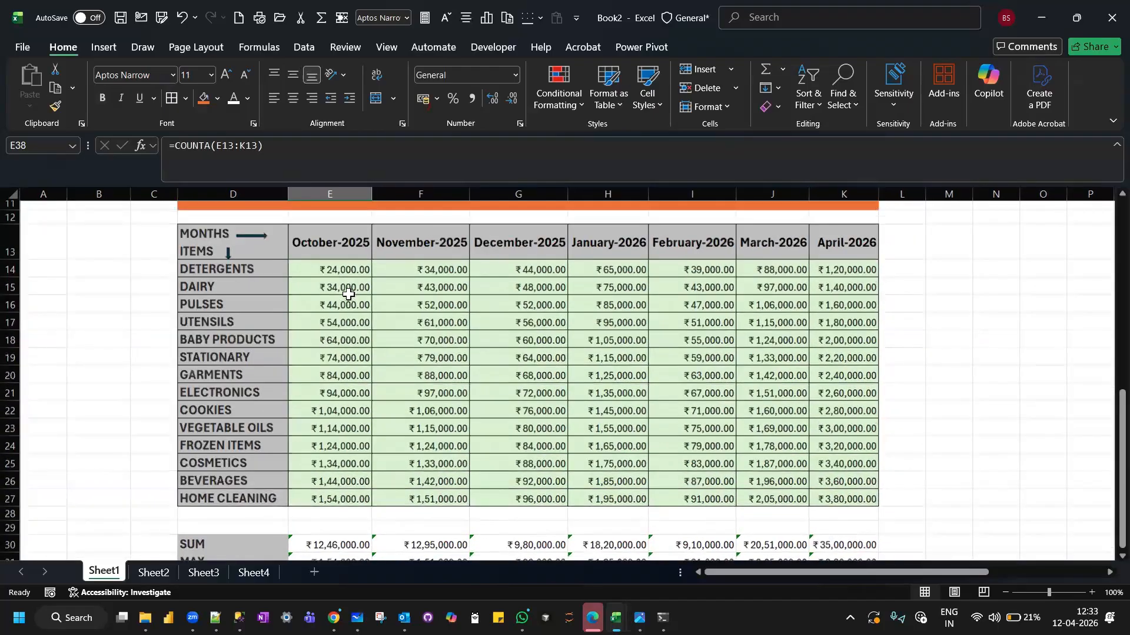
{"action": "left_click", "coordinate": [339, 275]}
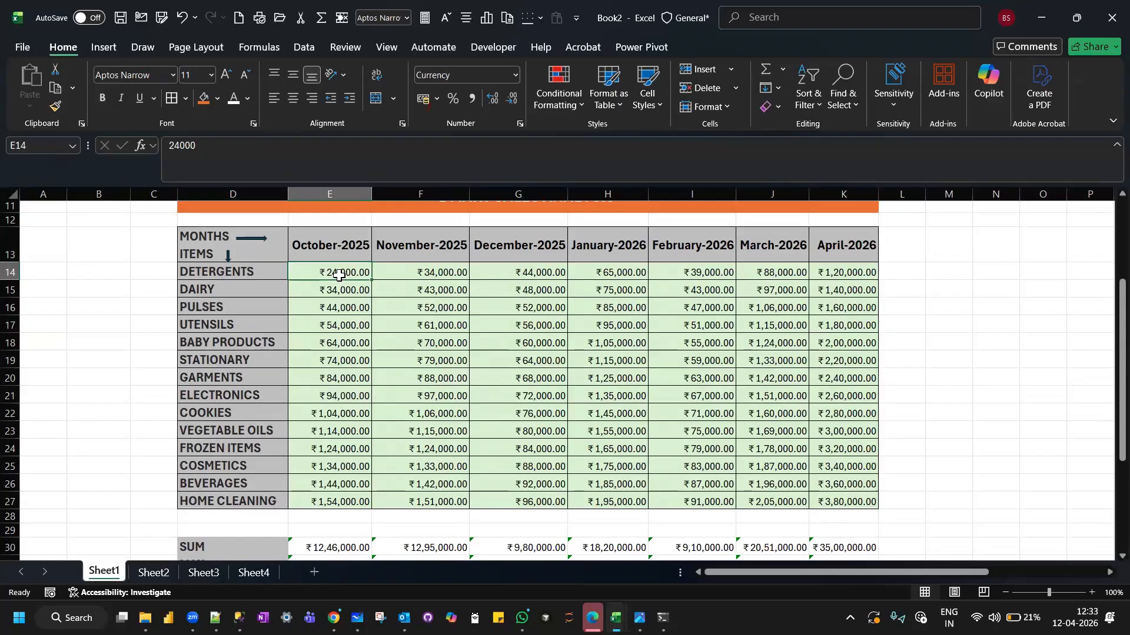
Add a comment to the COUNT label in D33: "Count function works with only date and numbers whereas Counta works with all data types.".
{"action": "scroll", "coordinate": [339, 275], "scroll_direction": "down", "scroll_amount": 4}
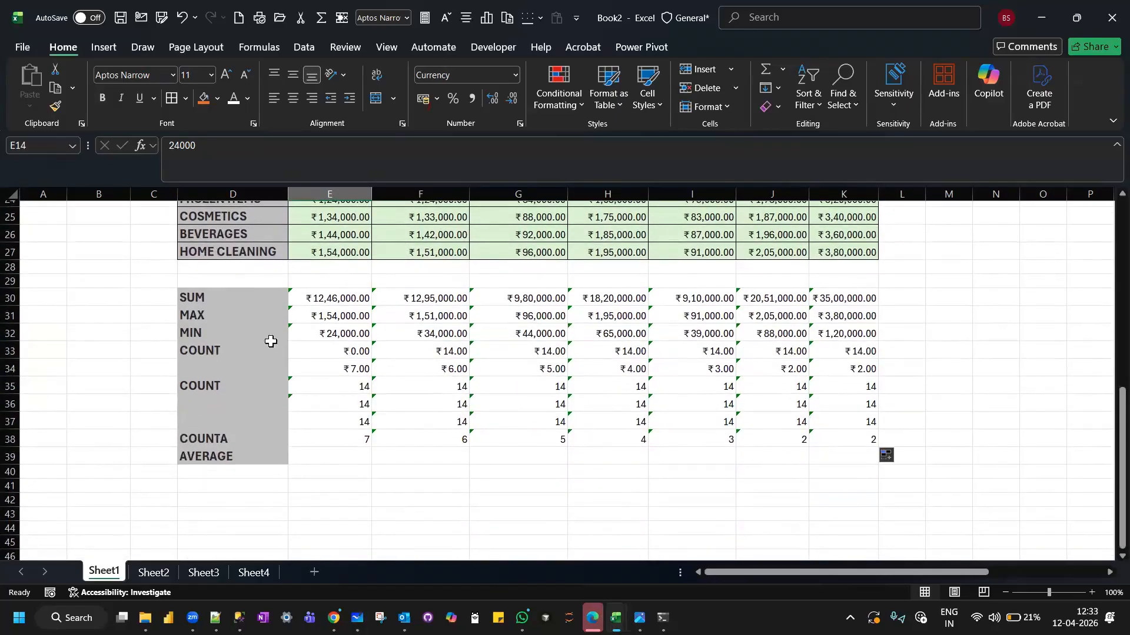
{"action": "left_click", "coordinate": [244, 354]}
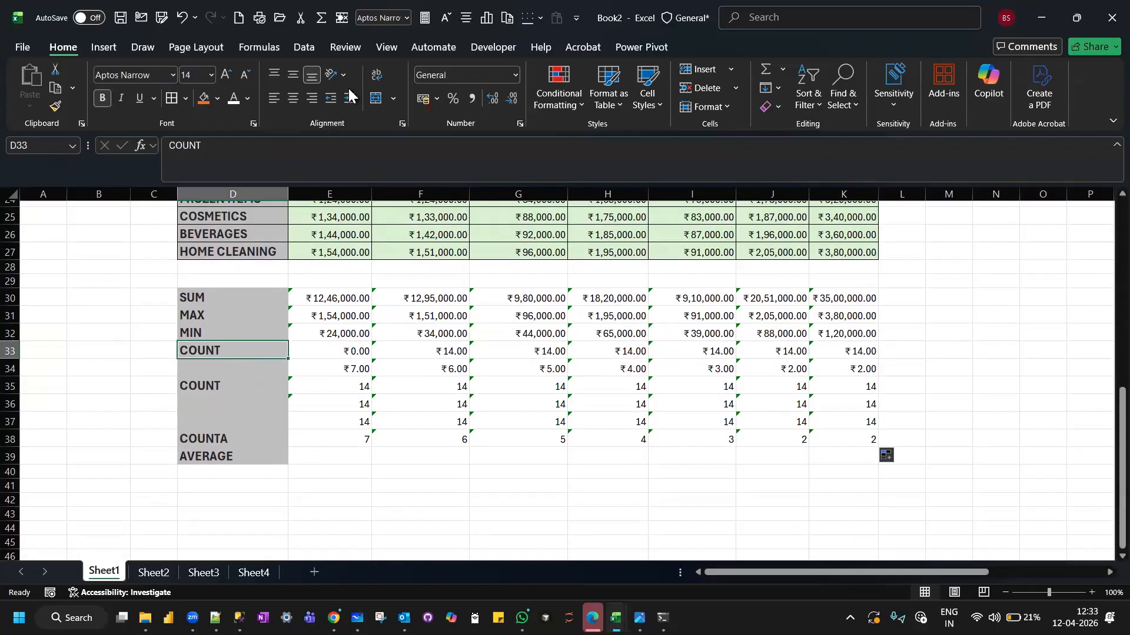
{"action": "left_click", "coordinate": [338, 49]}
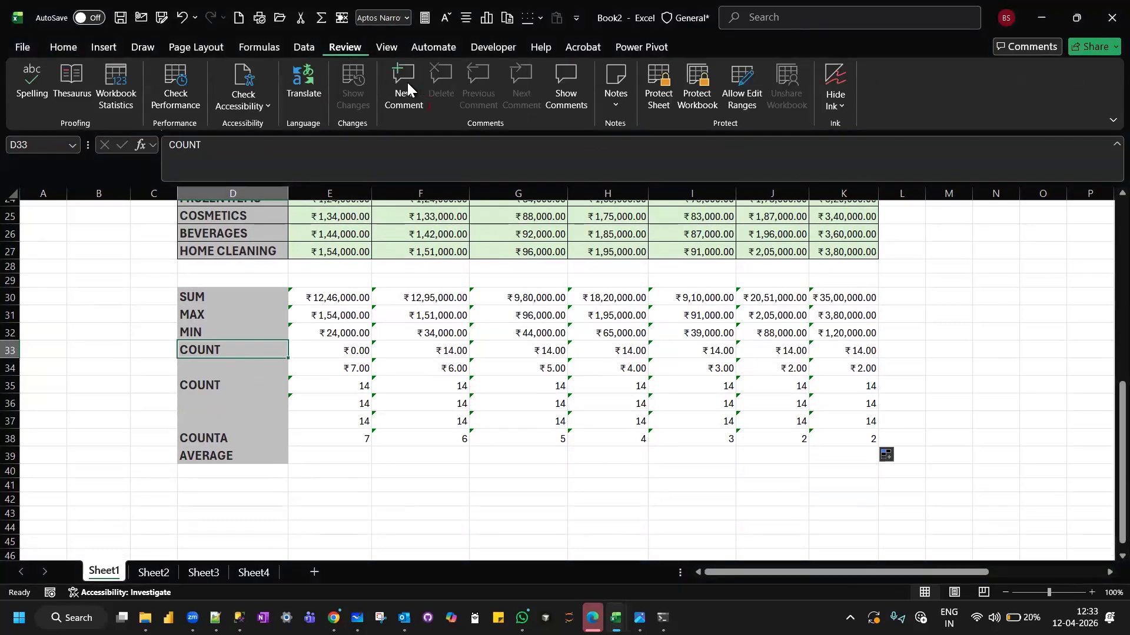
{"action": "key", "text": "ctrl+alt+m"}
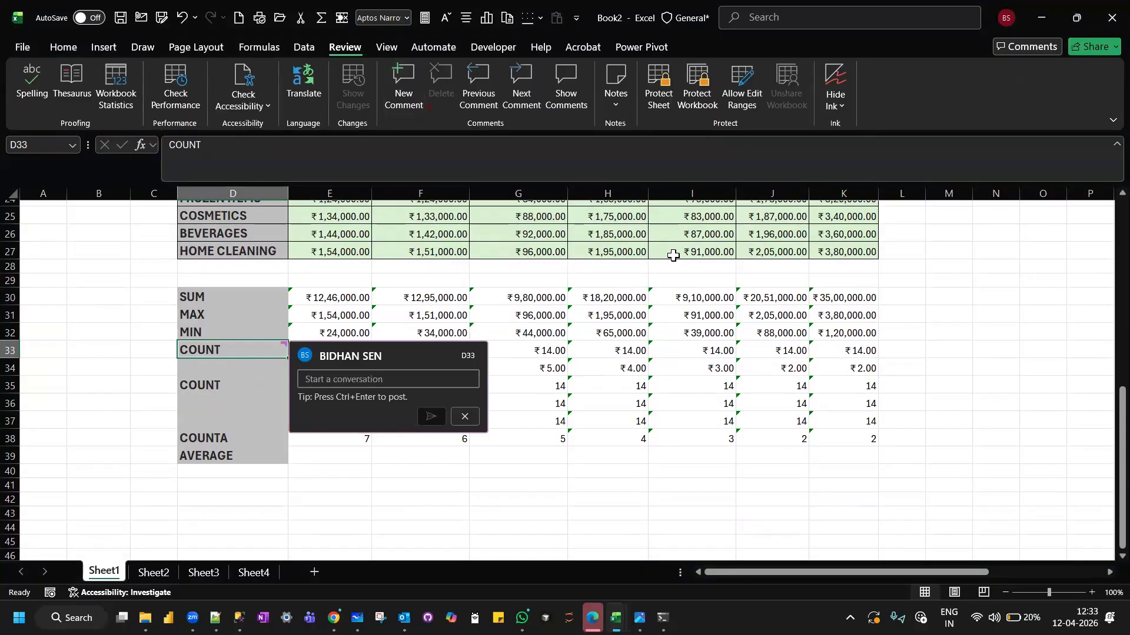
{"action": "type", "text": "Count f"}
{"action": "type", "text": "unction wo "}
{"action": "type", "text": "rks w"}
{"action": "type", "text": "ith"}
{"action": "type", "text": "l"}
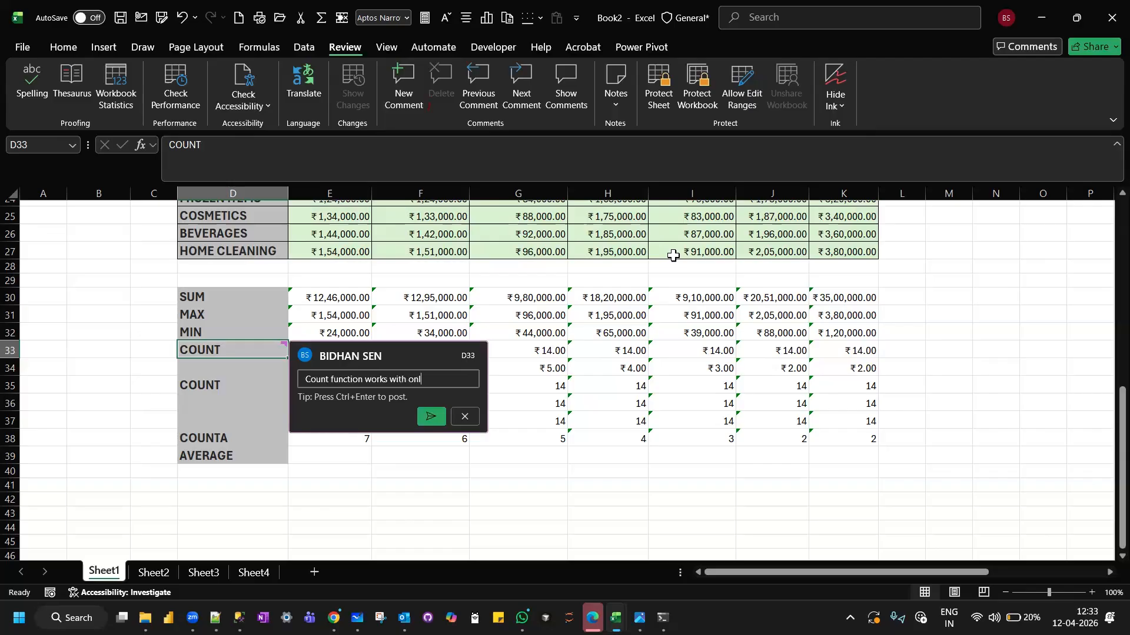
{"action": "type", "text": "y date and numbers"}
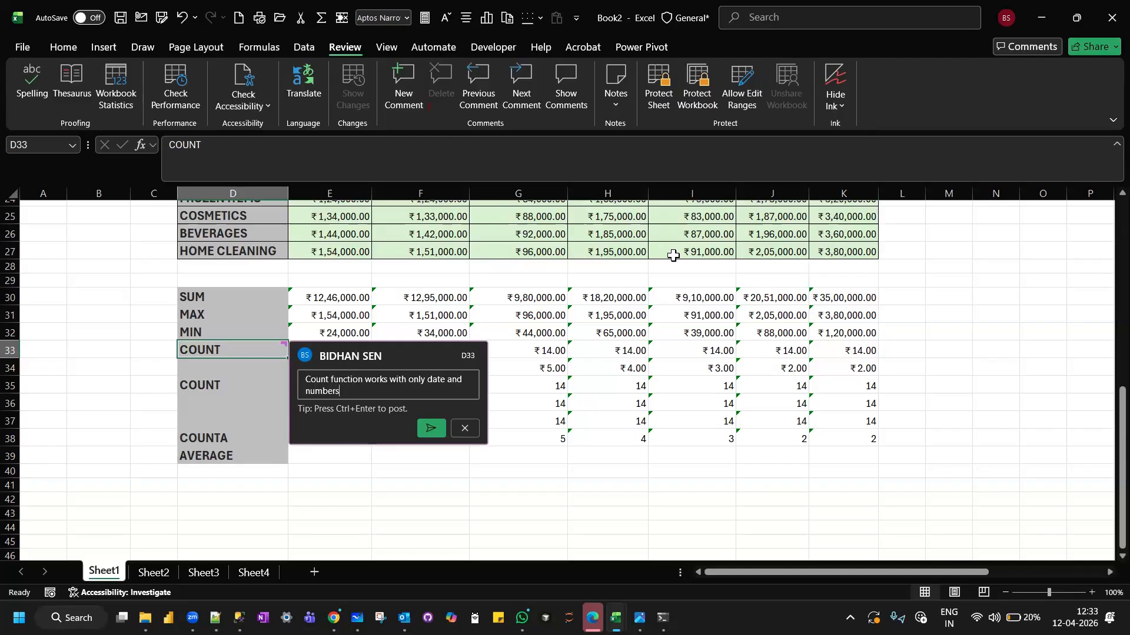
{"action": "type", "text": " whereas Count"}
{"action": "key", "text": "Caps_Lock"}
{"action": "type", "text": "a"}
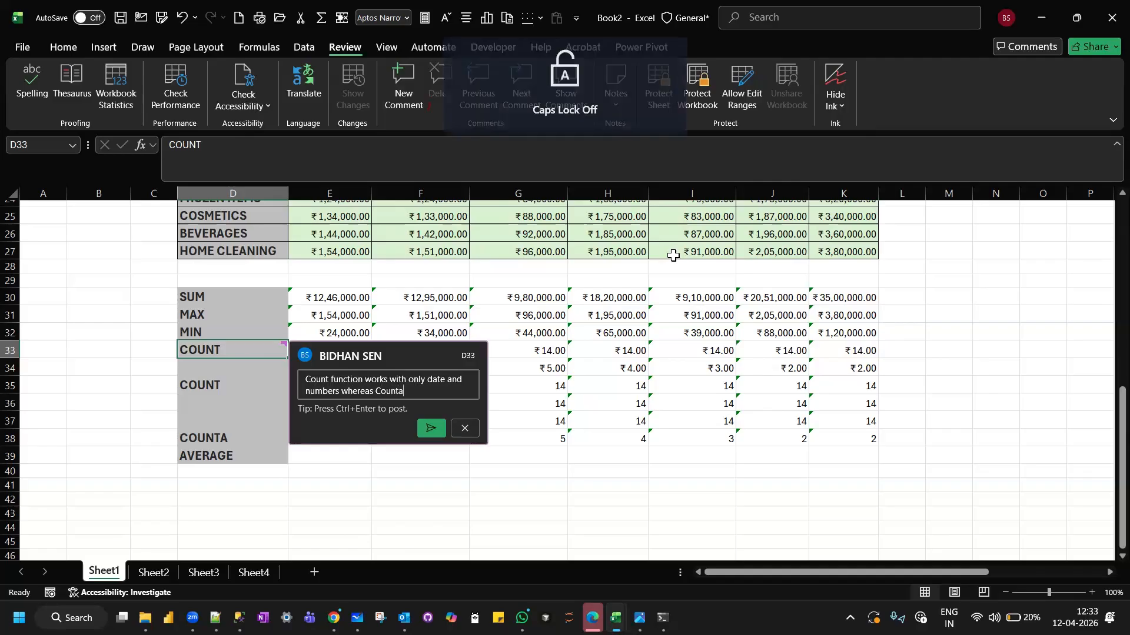
{"action": "type", "text": " works with"}
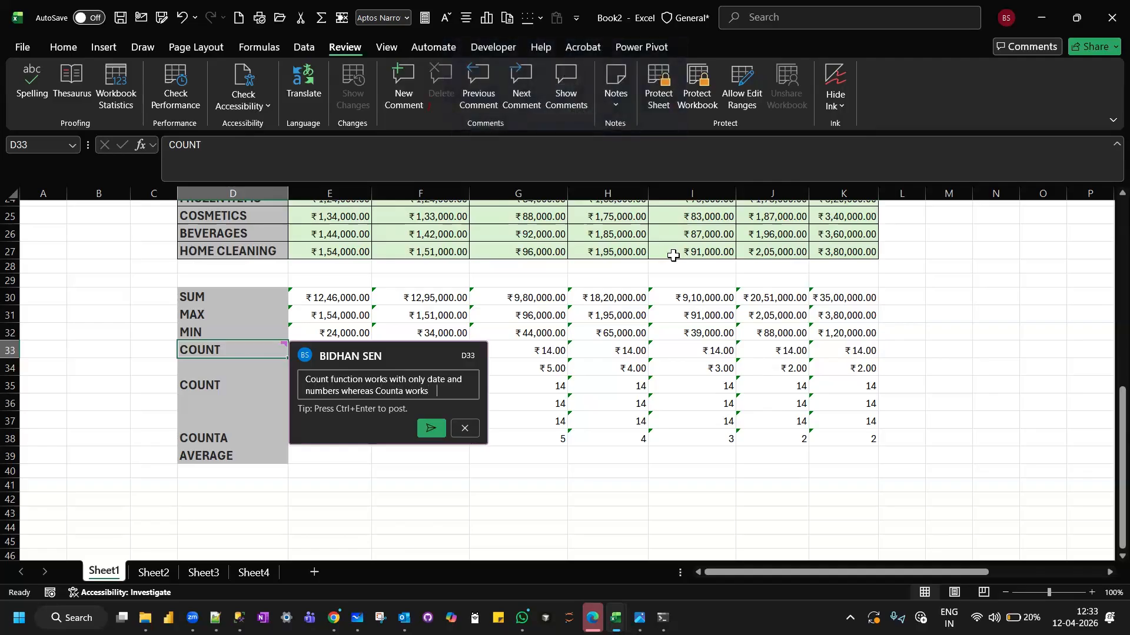
{"action": "type", "text": " all data type"}
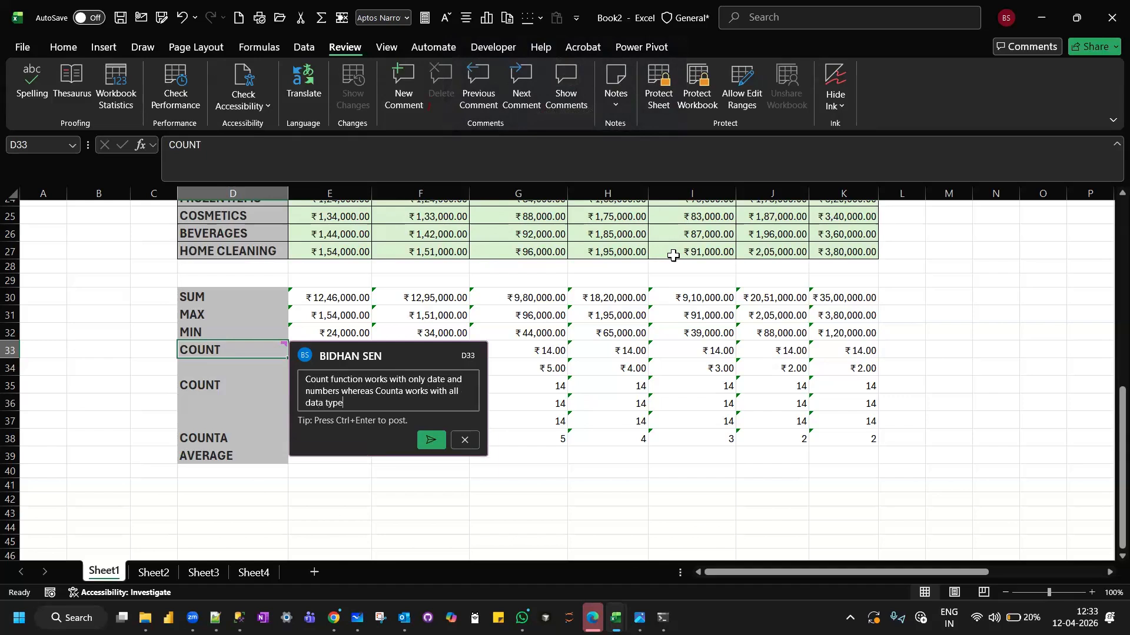
{"action": "type", "text": "s."}
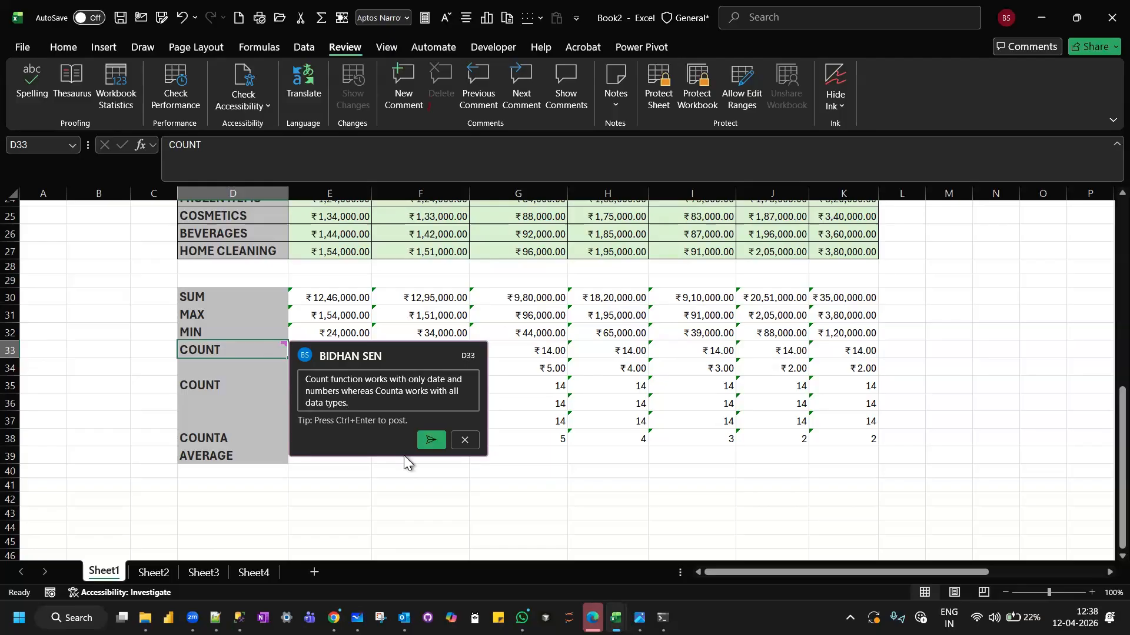
Post the drafted comment on the COUNT label in D33.
{"action": "left_click", "coordinate": [436, 440]}
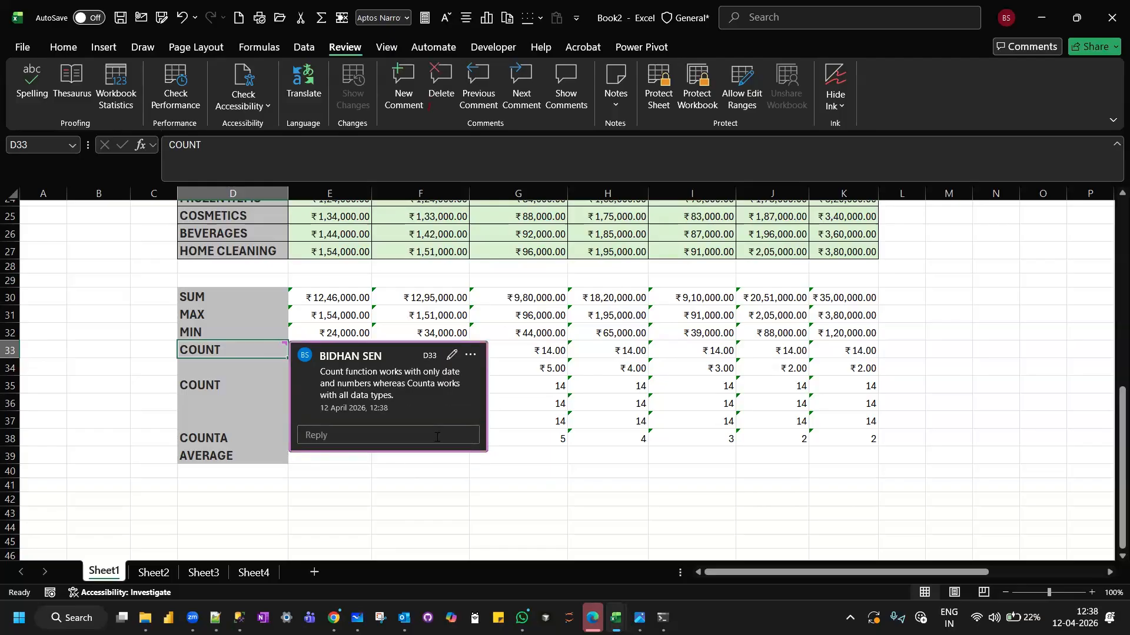
{"action": "left_click", "coordinate": [391, 509]}
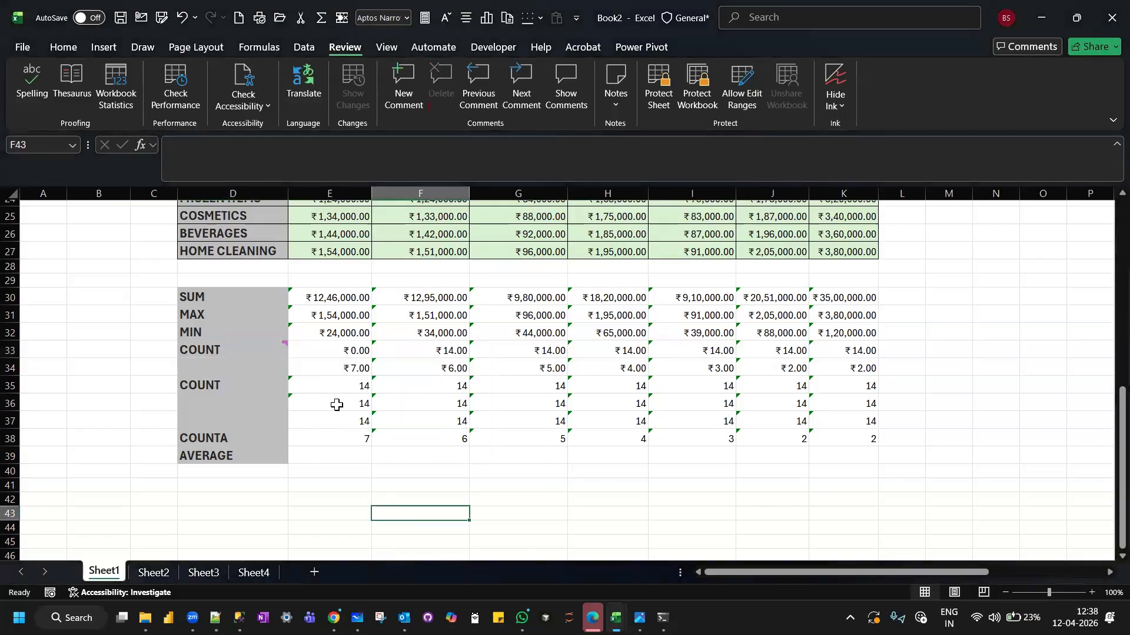
Fill the COUNT label from D35 down to D37 and from D33 down to D34.
{"action": "left_click", "coordinate": [210, 385]}
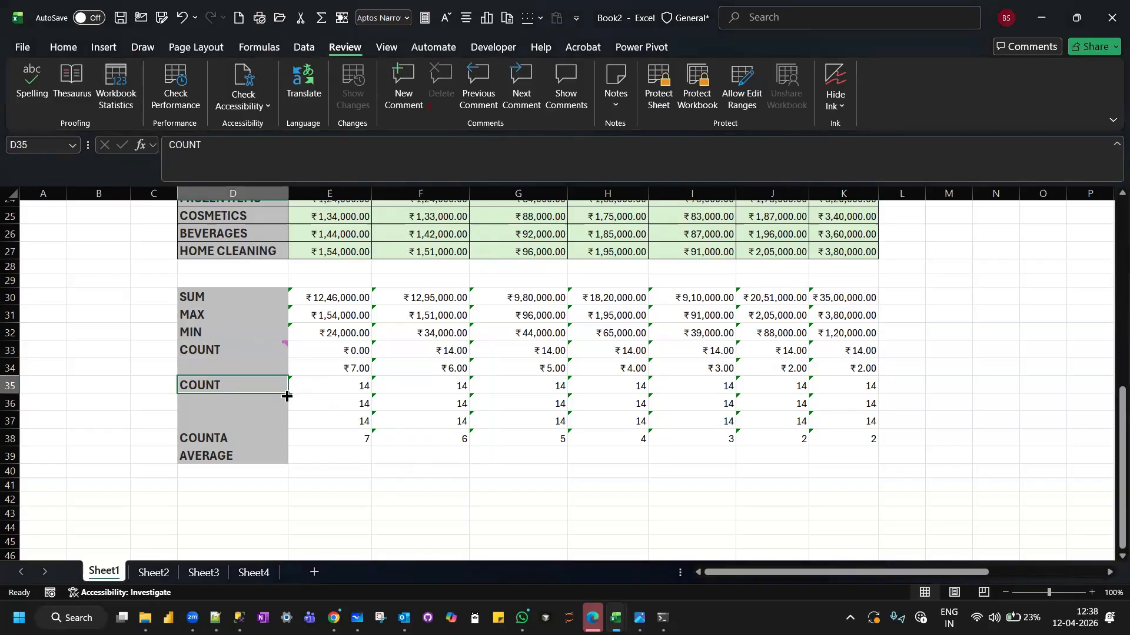
{"action": "left_click_drag", "start_coordinate": [285, 404], "coordinate": [277, 424]}
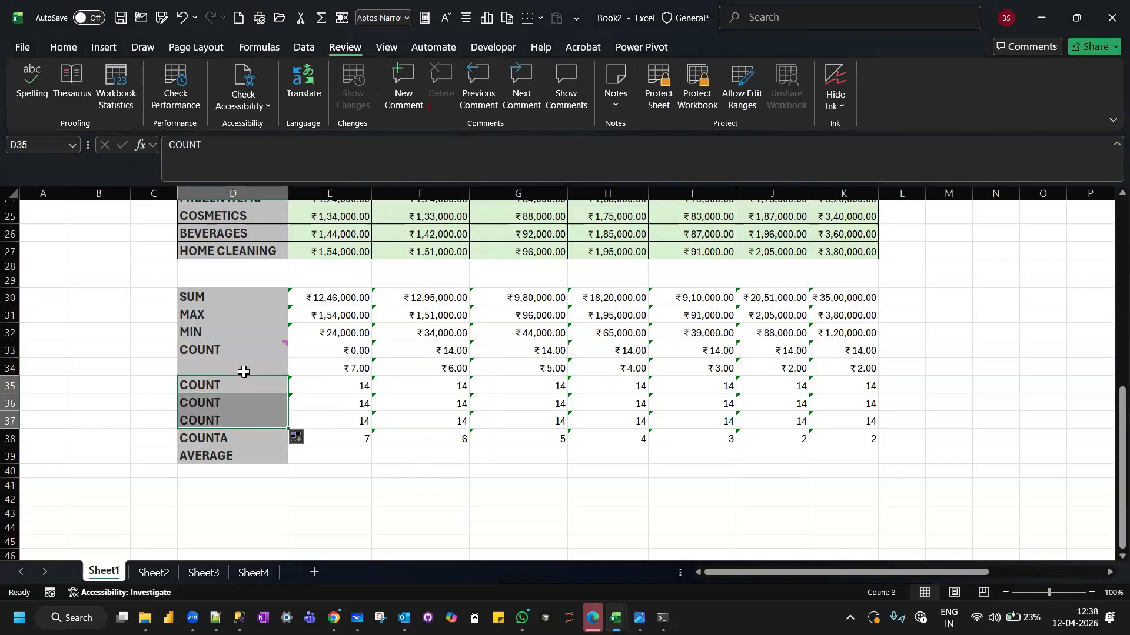
{"action": "left_click", "coordinate": [247, 352]}
{"action": "left_click_drag", "start_coordinate": [288, 357], "coordinate": [283, 375]}
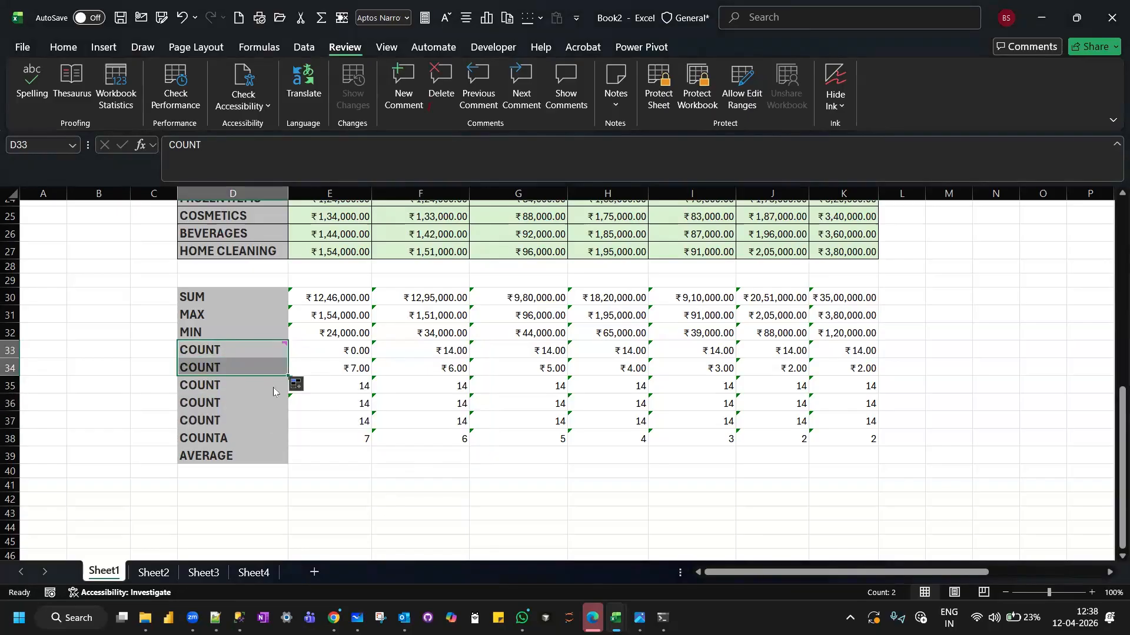
Inspect the COUNTA formulas in E38 to H38 to see how their ranges change across the columns.
{"action": "left_click", "coordinate": [344, 436]}
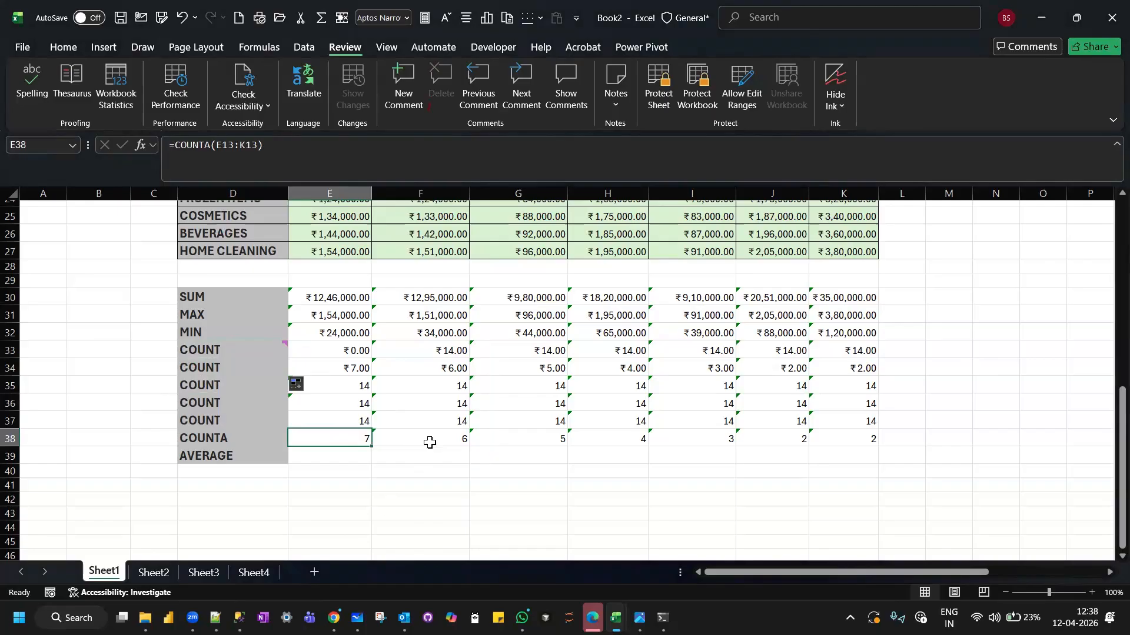
{"action": "left_click", "coordinate": [429, 441]}
{"action": "left_click", "coordinate": [516, 437]}
{"action": "left_click", "coordinate": [619, 441]}
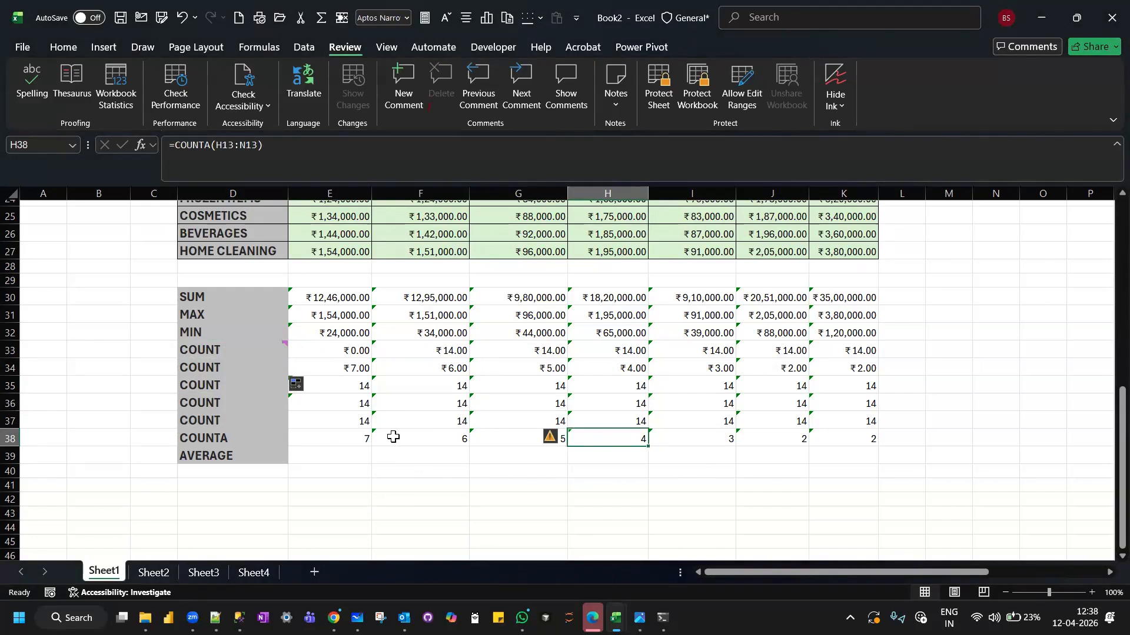
Compare the October COUNTA formula in E38 with the month headers in E13:K13.
{"action": "left_click", "coordinate": [362, 434]}
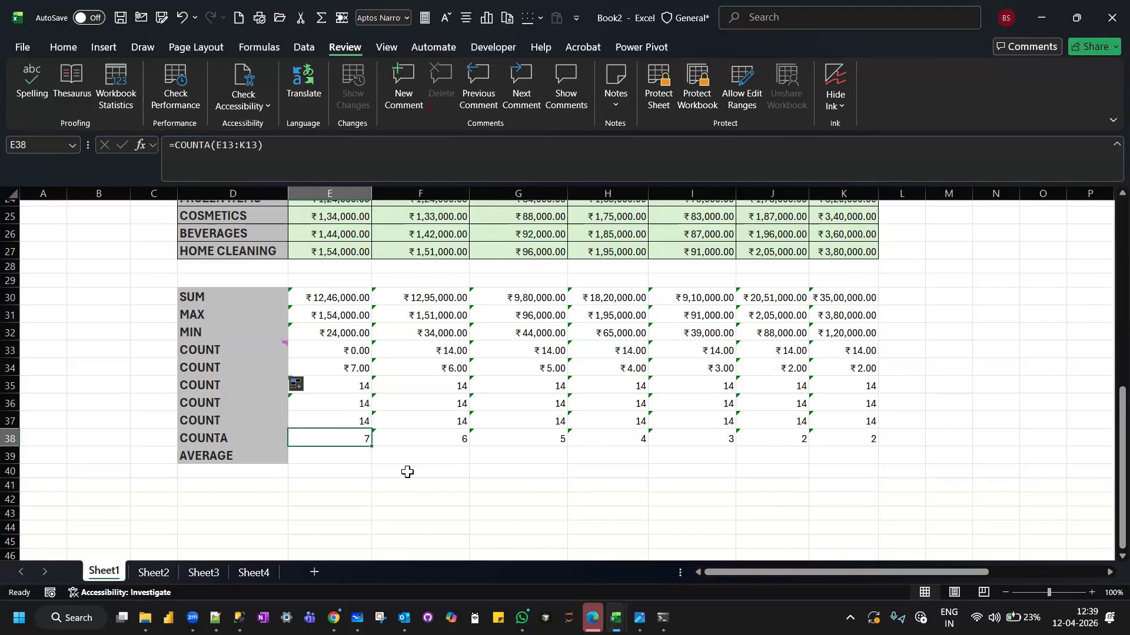
{"action": "scroll", "coordinate": [406, 471], "scroll_direction": "up", "scroll_amount": 4}
{"action": "scroll", "coordinate": [407, 472], "scroll_direction": "up", "scroll_amount": 1}
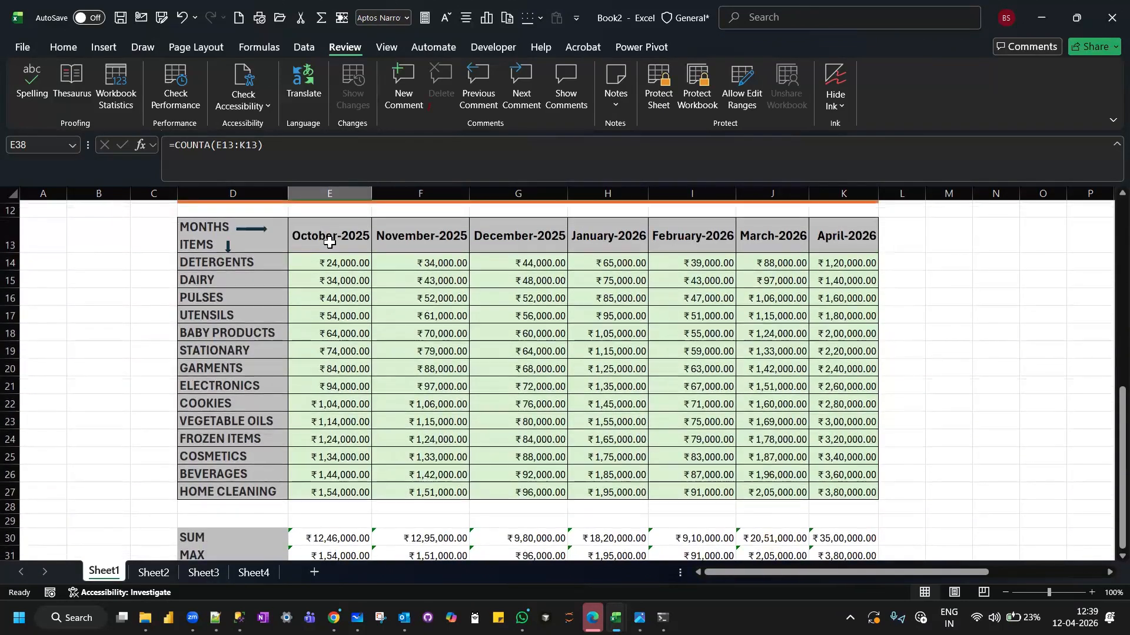
{"action": "left_click_drag", "start_coordinate": [330, 234], "coordinate": [838, 243]}
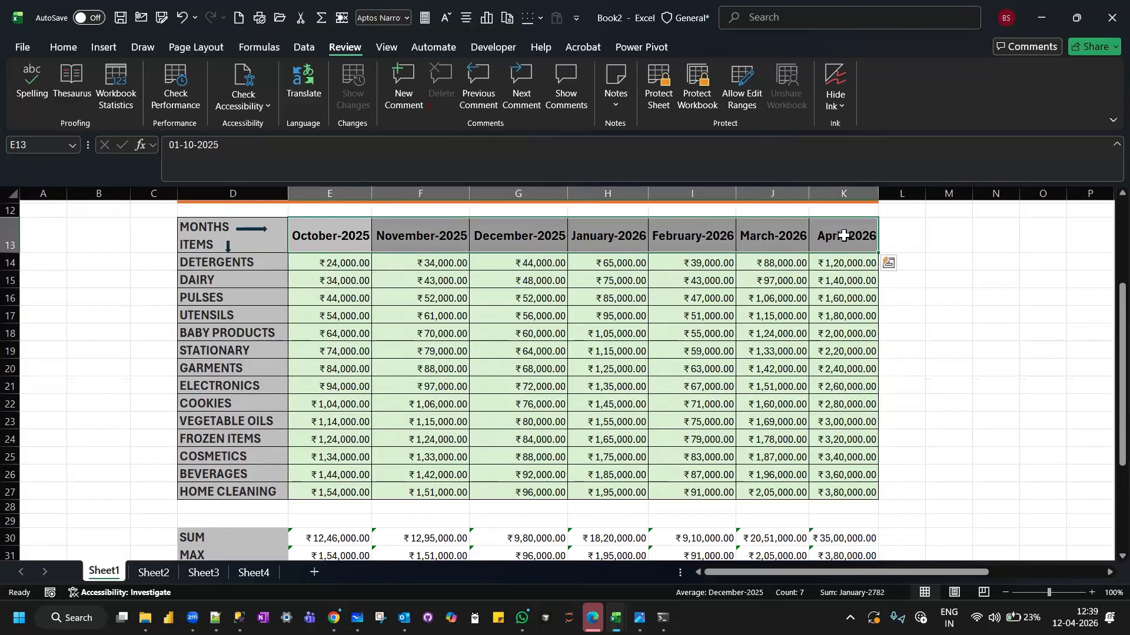
{"action": "scroll", "coordinate": [323, 399], "scroll_direction": "up", "scroll_amount": 1}
{"action": "scroll", "coordinate": [323, 399], "scroll_direction": "down", "scroll_amount": 2}
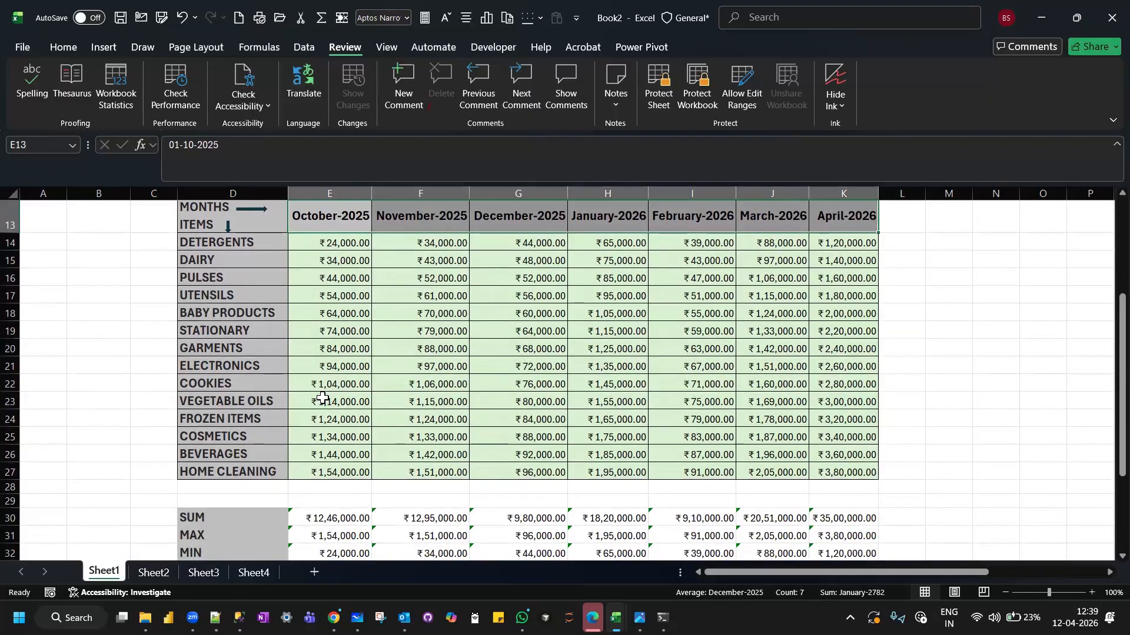
{"action": "scroll", "coordinate": [322, 398], "scroll_direction": "down", "scroll_amount": 6}
{"action": "left_click", "coordinate": [327, 346]}
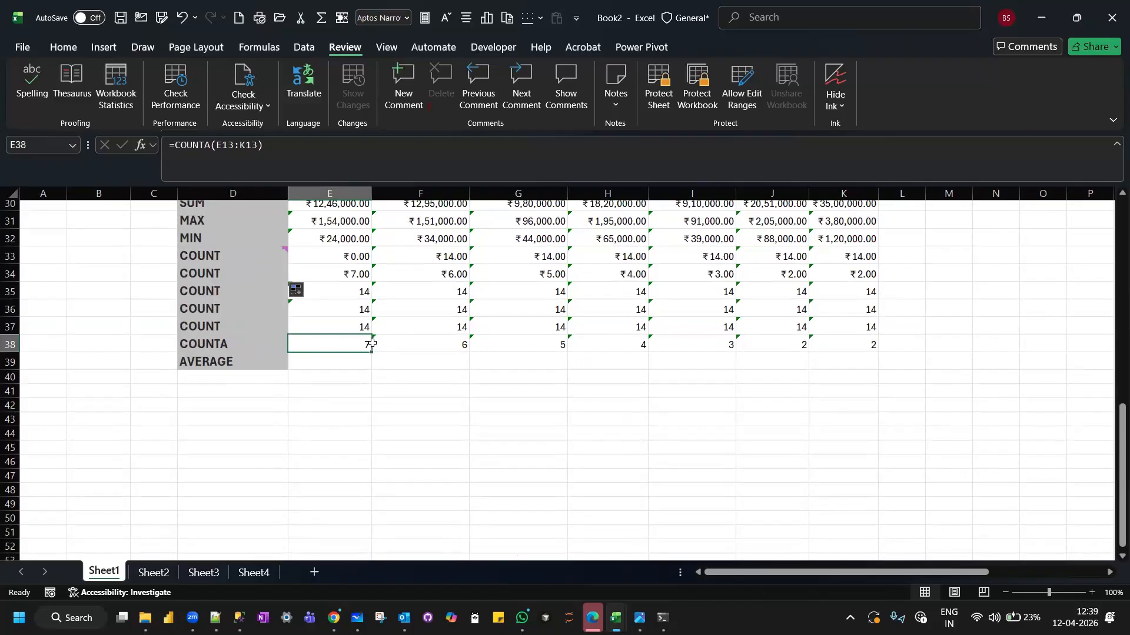
Compare the November COUNTA formula in F38 with the month headers from F13 and the empty cells beyond the table.
{"action": "left_click", "coordinate": [398, 346]}
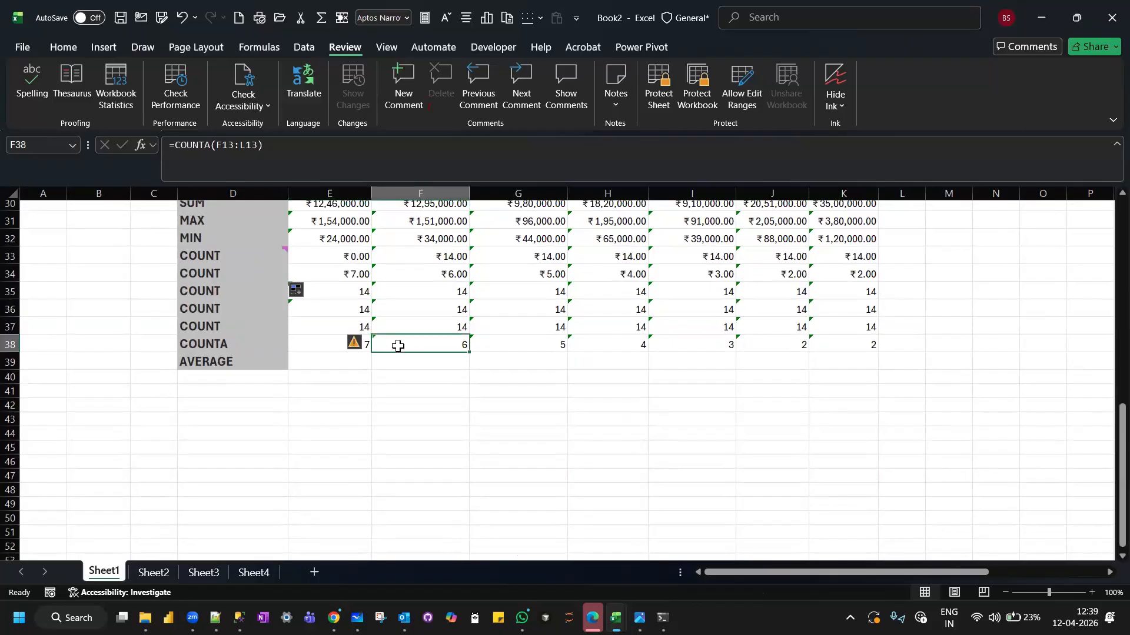
{"action": "left_click", "coordinate": [333, 338]}
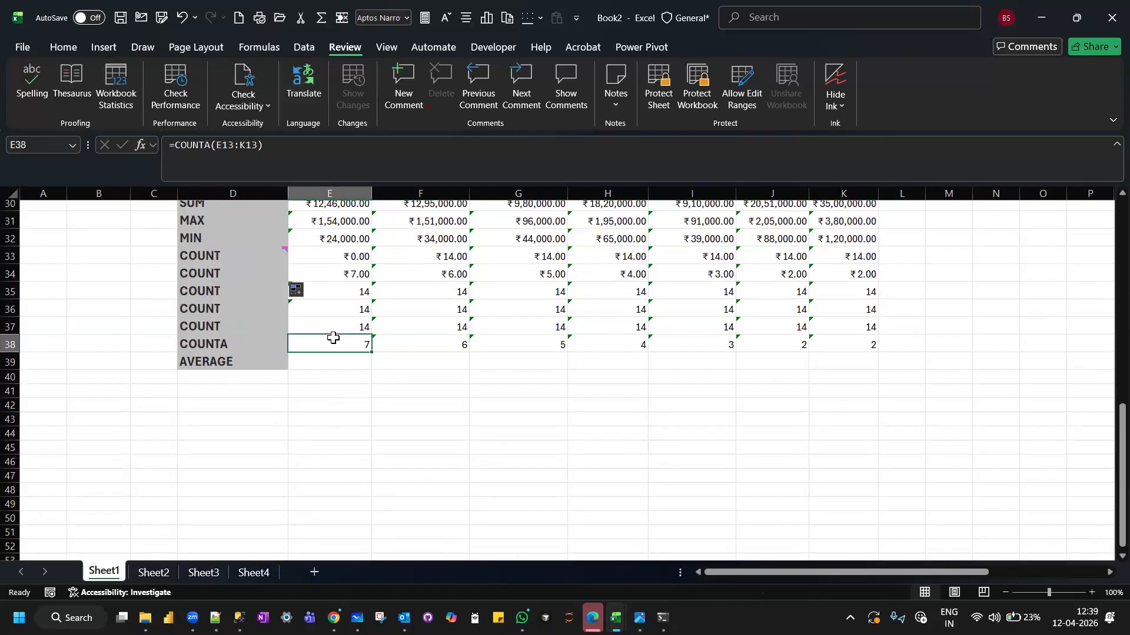
{"action": "left_click", "coordinate": [410, 345]}
{"action": "scroll", "coordinate": [410, 344], "scroll_direction": "up", "scroll_amount": 10}
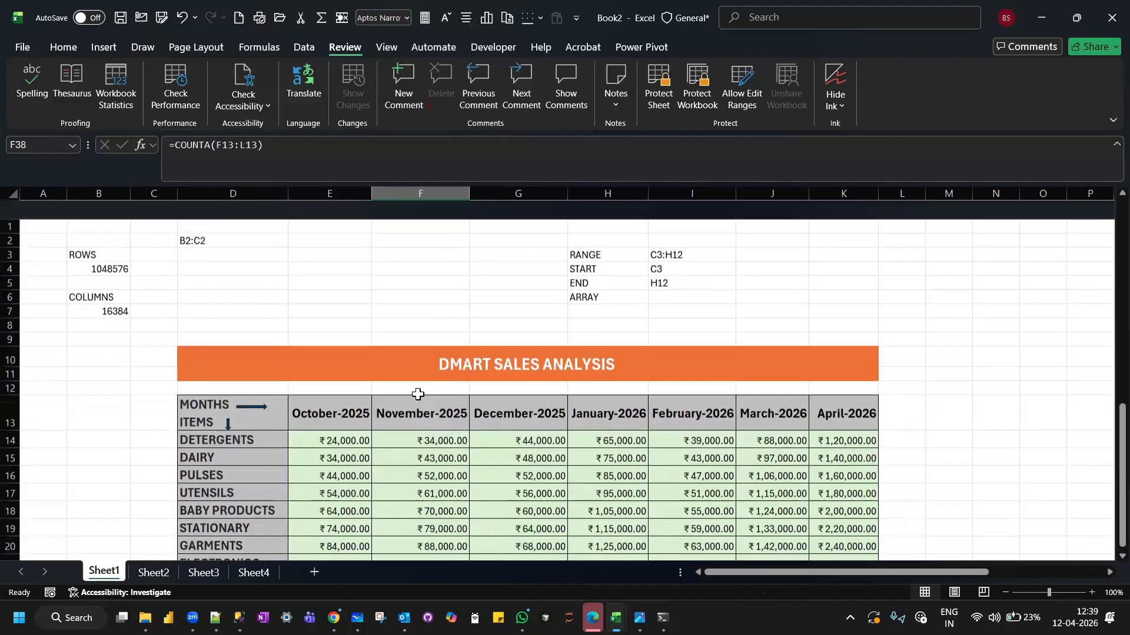
{"action": "left_click_drag", "start_coordinate": [419, 394], "coordinate": [749, 407]}
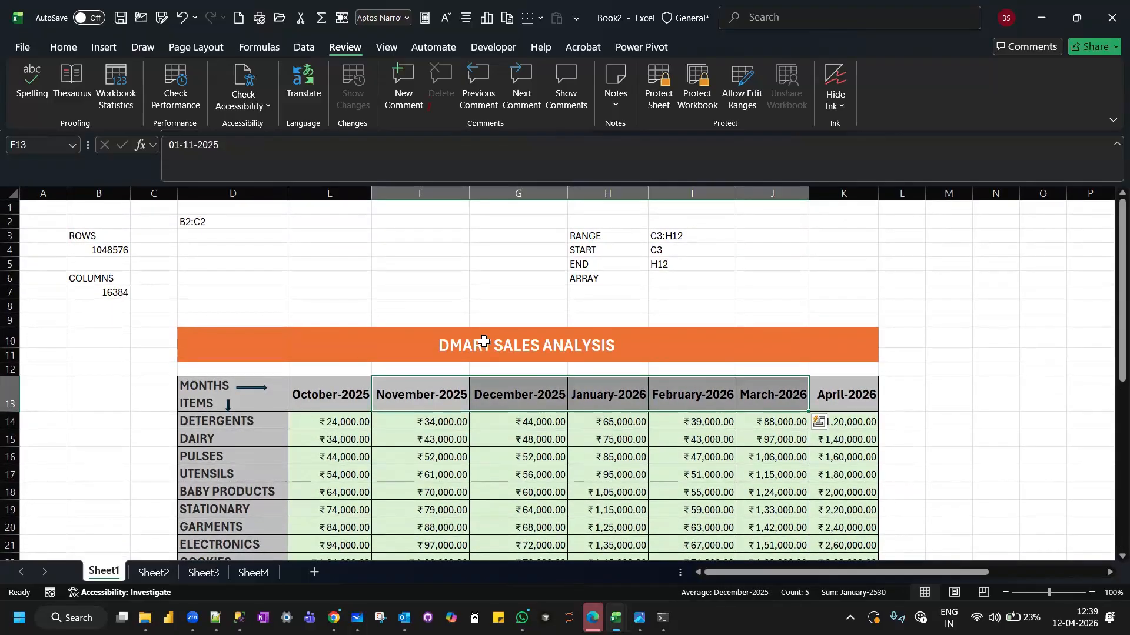
{"action": "scroll", "coordinate": [484, 341], "scroll_direction": "down", "scroll_amount": 2}
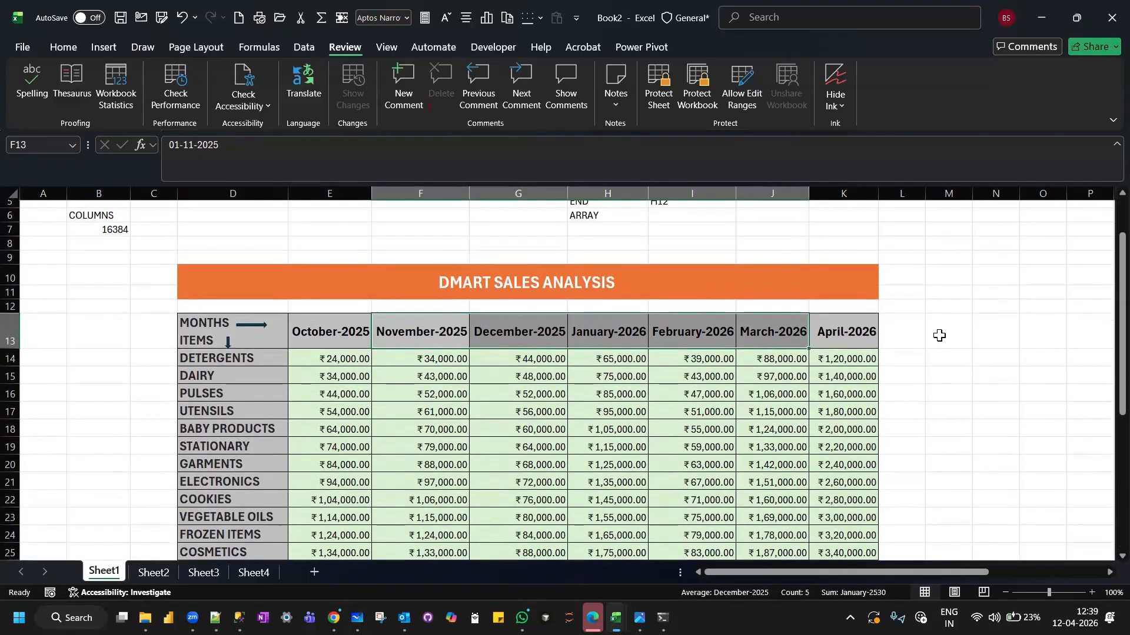
{"action": "left_click", "coordinate": [939, 330]}
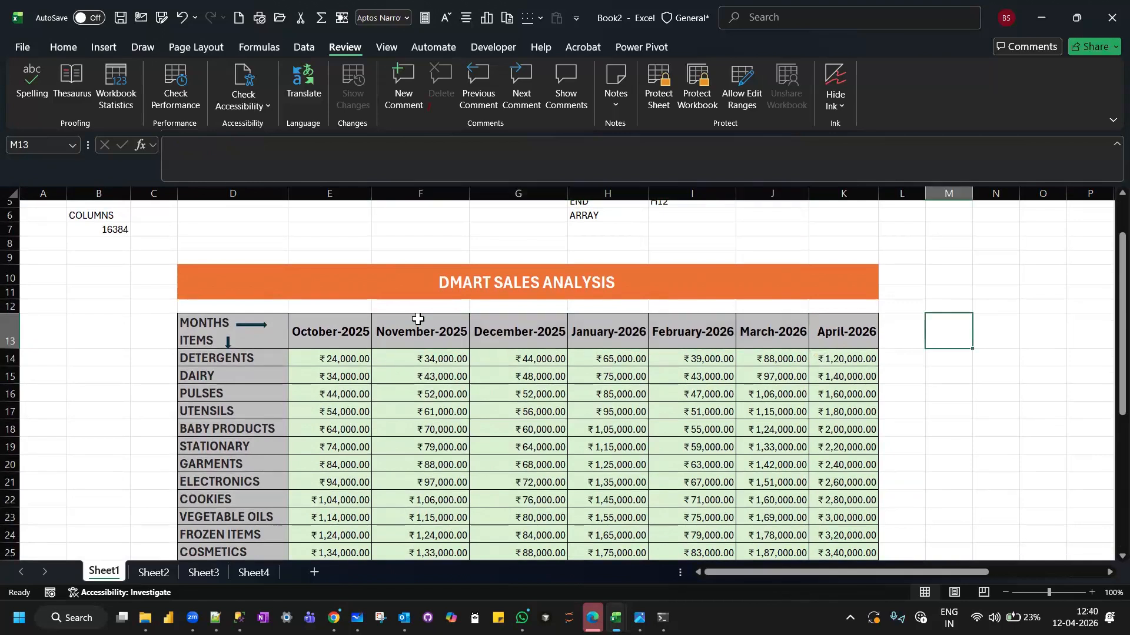
{"action": "scroll", "coordinate": [418, 320], "scroll_direction": "down", "scroll_amount": 1}
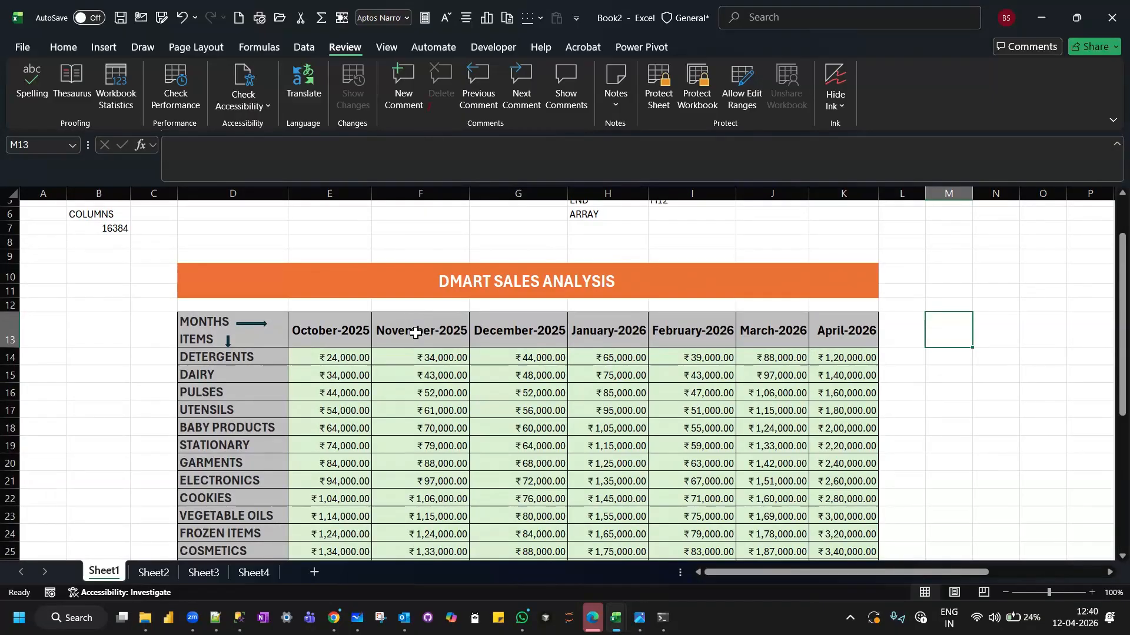
Compare the header ranges E13:K13, F13:L13 and G13:O13 to examine how the relative range shifts past the table.
{"action": "left_click", "coordinate": [415, 334]}
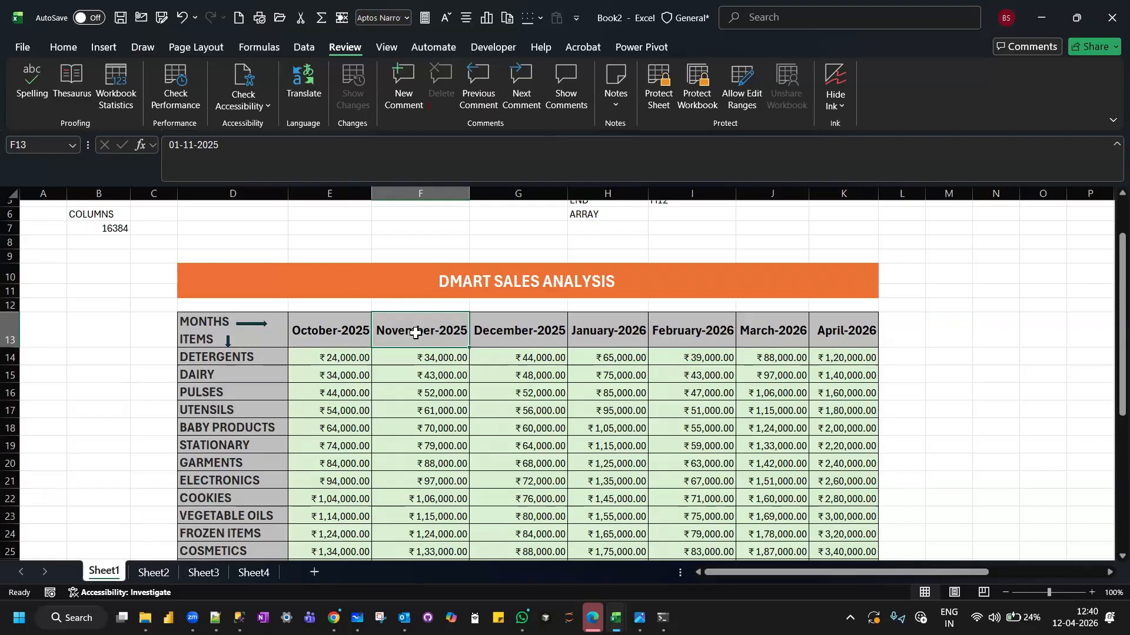
{"action": "left_click", "coordinate": [330, 343]}
{"action": "left_click_drag", "start_coordinate": [335, 328], "coordinate": [854, 337]}
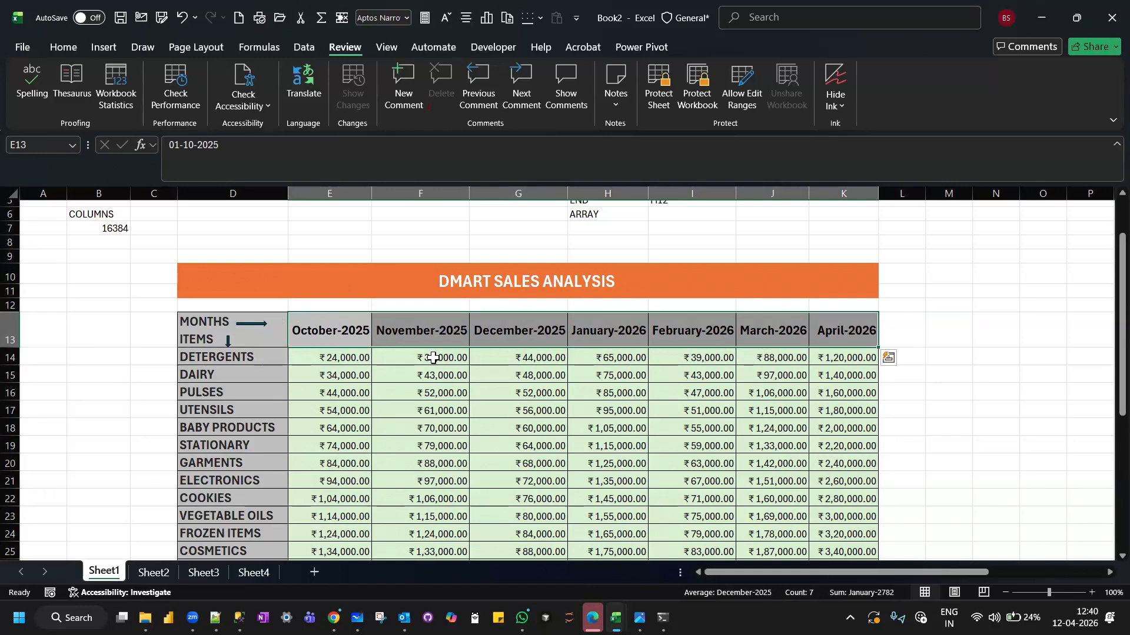
{"action": "left_click", "coordinate": [400, 328]}
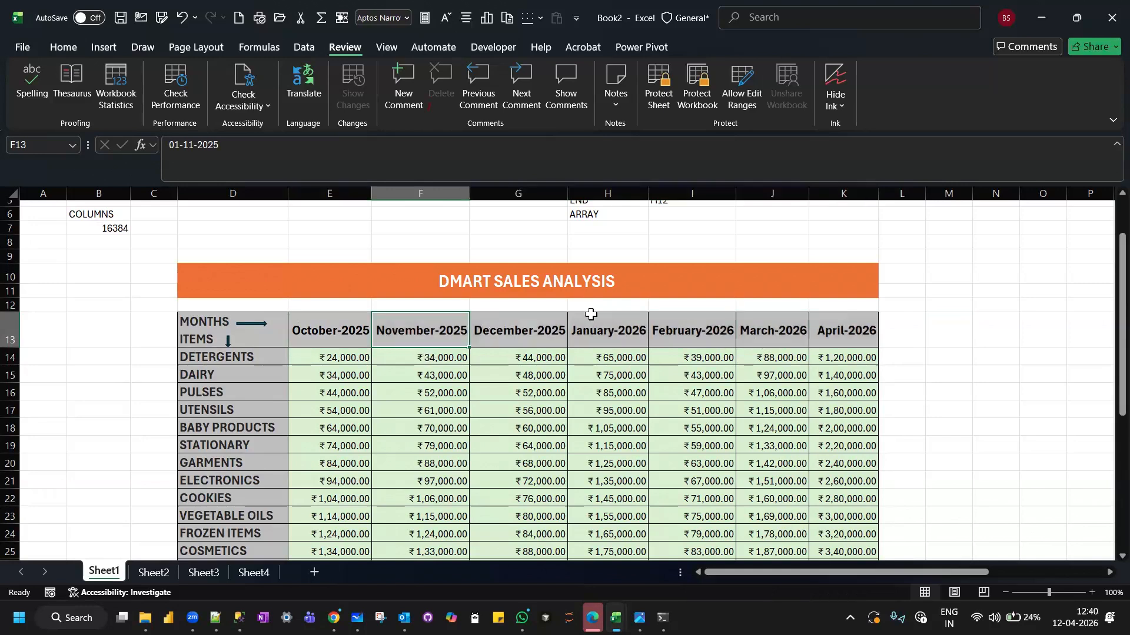
{"action": "left_click", "coordinate": [918, 358]}
{"action": "left_click_drag", "start_coordinate": [400, 325], "coordinate": [918, 330]}
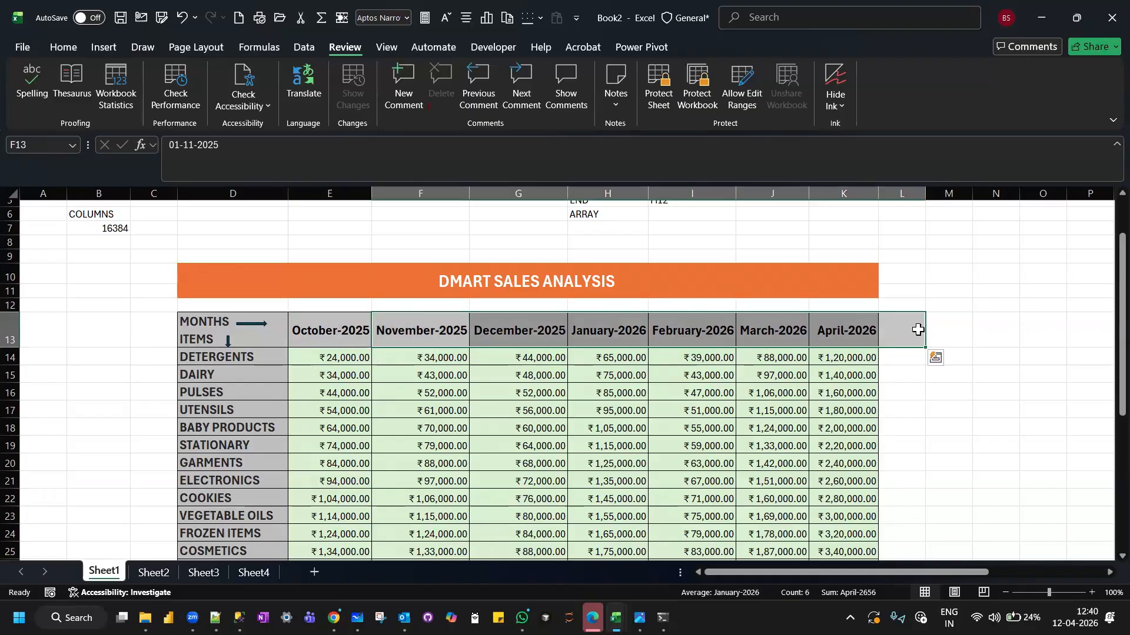
{"action": "left_click", "coordinate": [537, 340]}
{"action": "left_click_drag", "start_coordinate": [538, 341], "coordinate": [1046, 329]}
Check the October SUM formula in E30 against the sales amounts in E14:E27.
{"action": "scroll", "coordinate": [1047, 327], "scroll_direction": "down", "scroll_amount": 1}
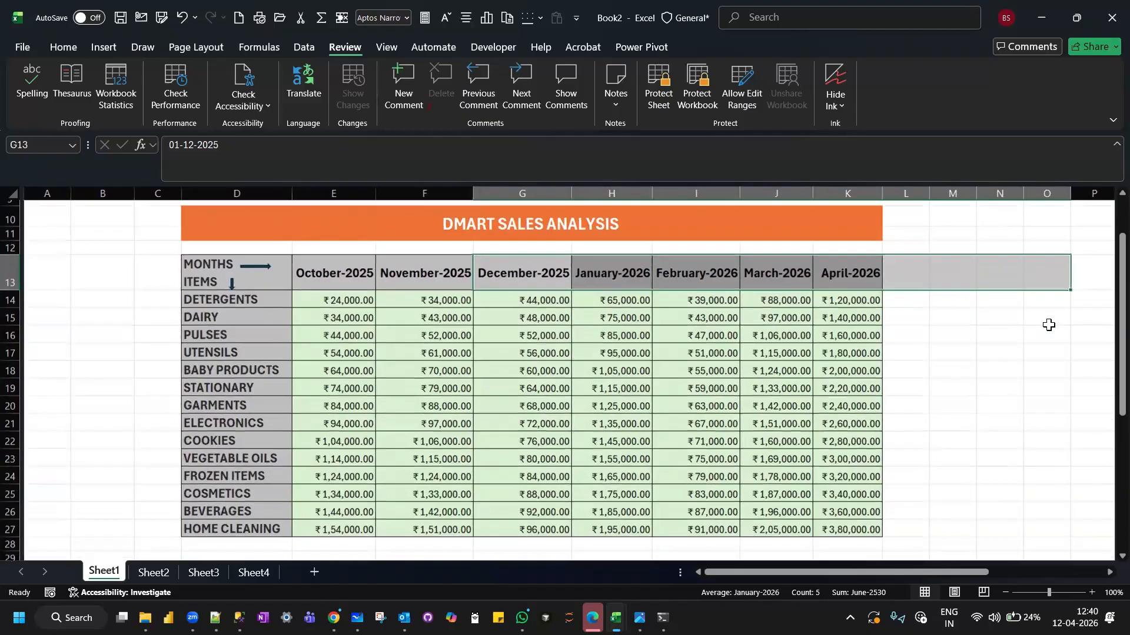
{"action": "scroll", "coordinate": [1049, 324], "scroll_direction": "down", "scroll_amount": 1}
{"action": "left_click", "coordinate": [324, 529]}
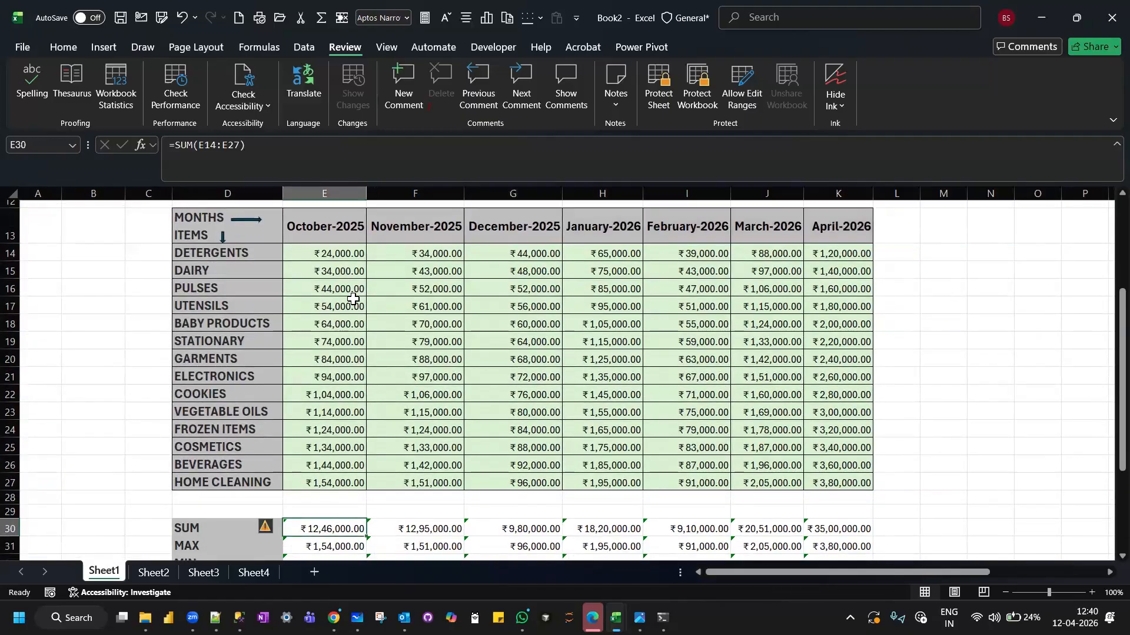
{"action": "left_click_drag", "start_coordinate": [343, 252], "coordinate": [320, 482]}
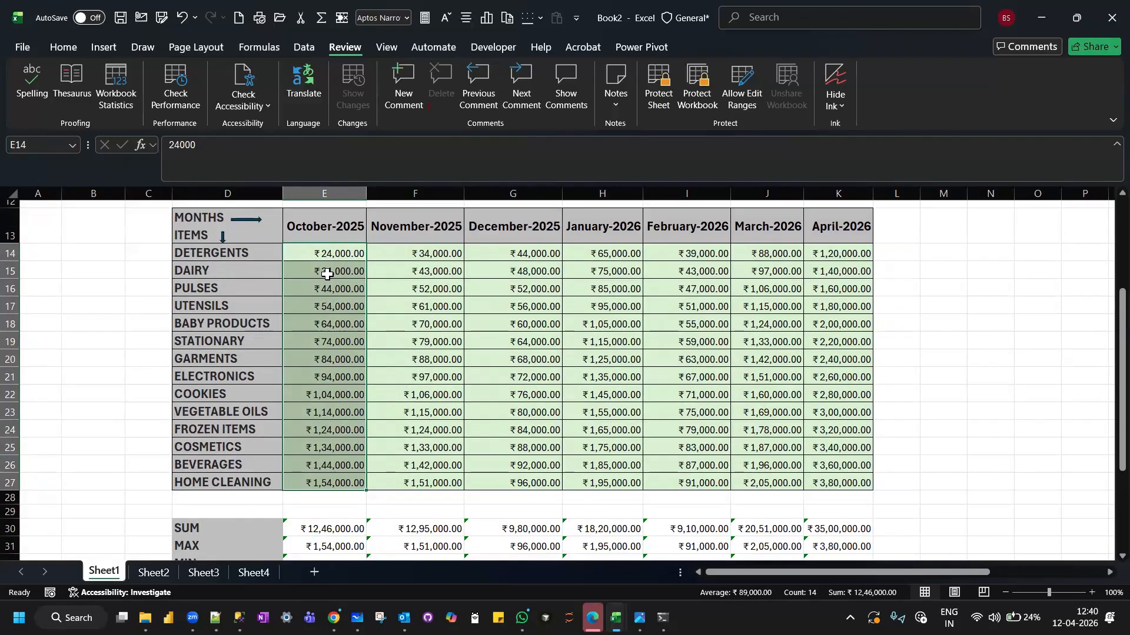
{"action": "left_click", "coordinate": [414, 512]}
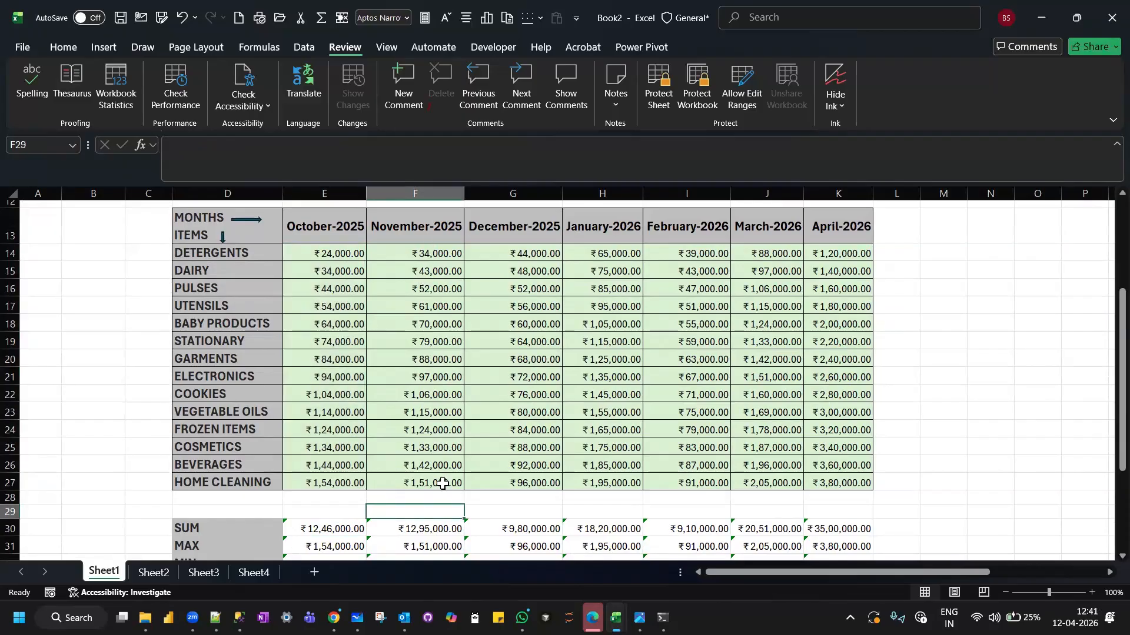
Check the February COUNTA formula in I38 against the header range I13:O13.
{"action": "scroll", "coordinate": [509, 400], "scroll_direction": "down", "scroll_amount": 4}
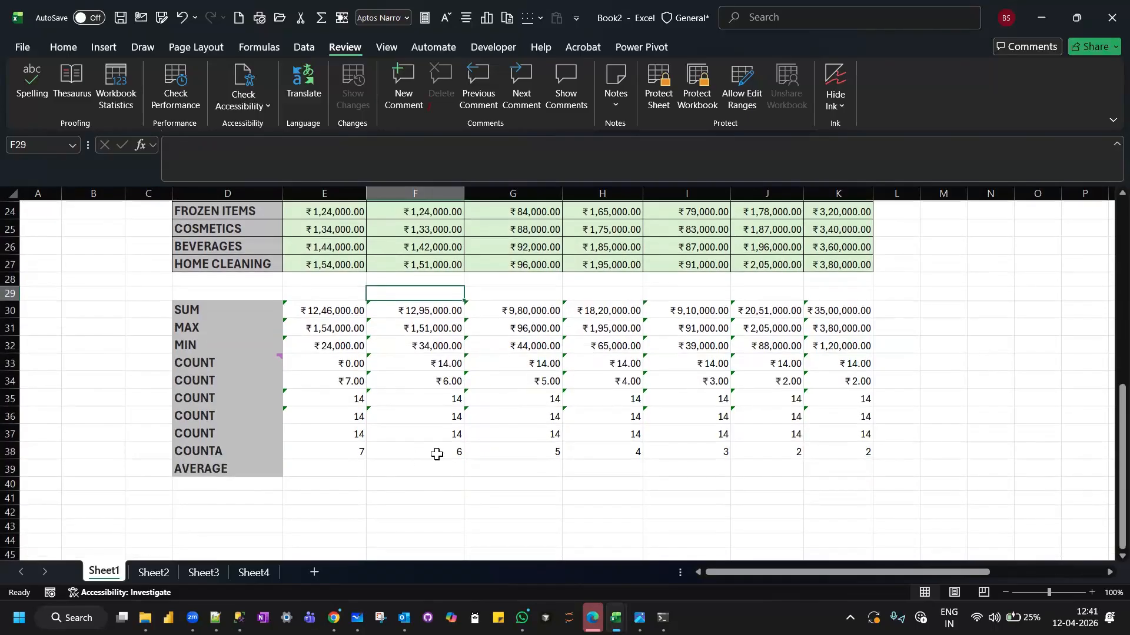
{"action": "left_click", "coordinate": [705, 455]}
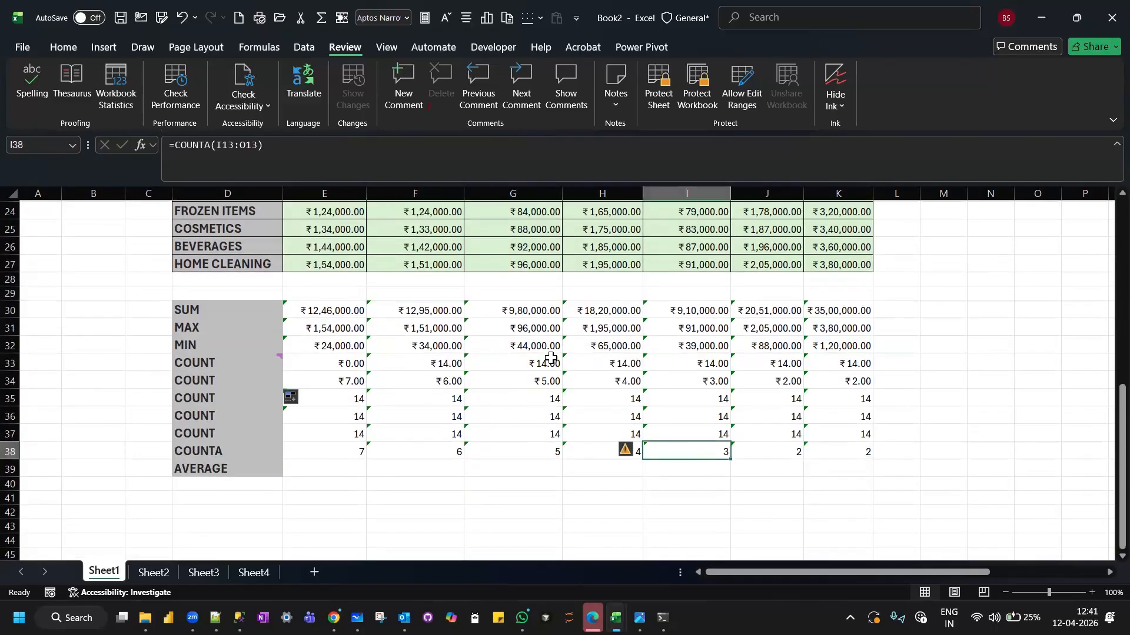
{"action": "scroll", "coordinate": [551, 359], "scroll_direction": "up", "scroll_amount": 5}
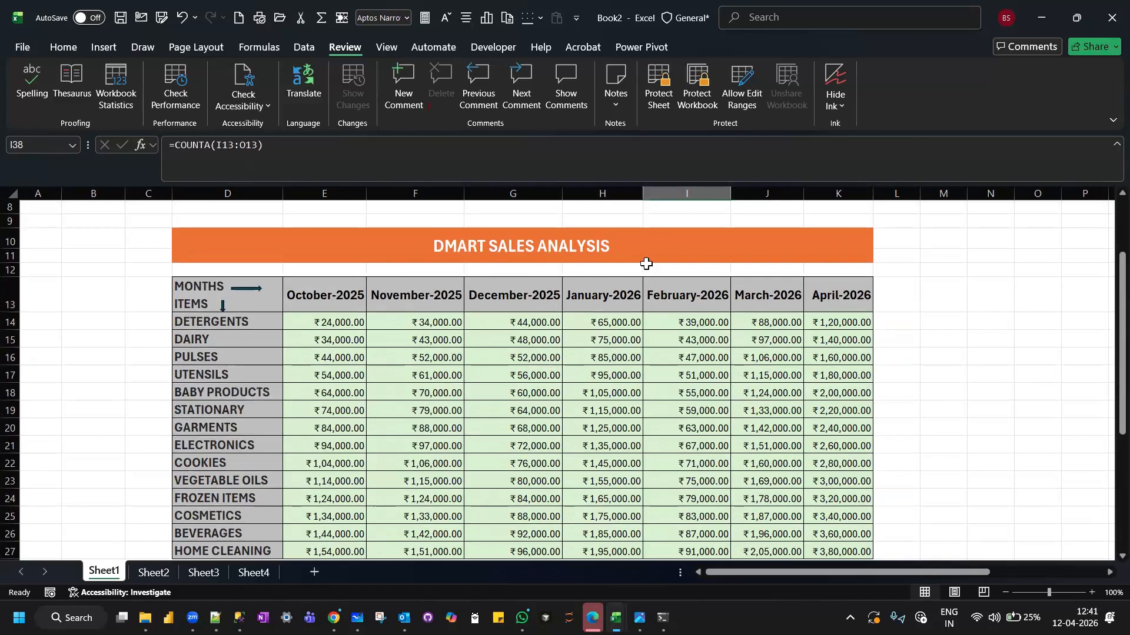
{"action": "left_click_drag", "start_coordinate": [693, 294], "coordinate": [1025, 295]}
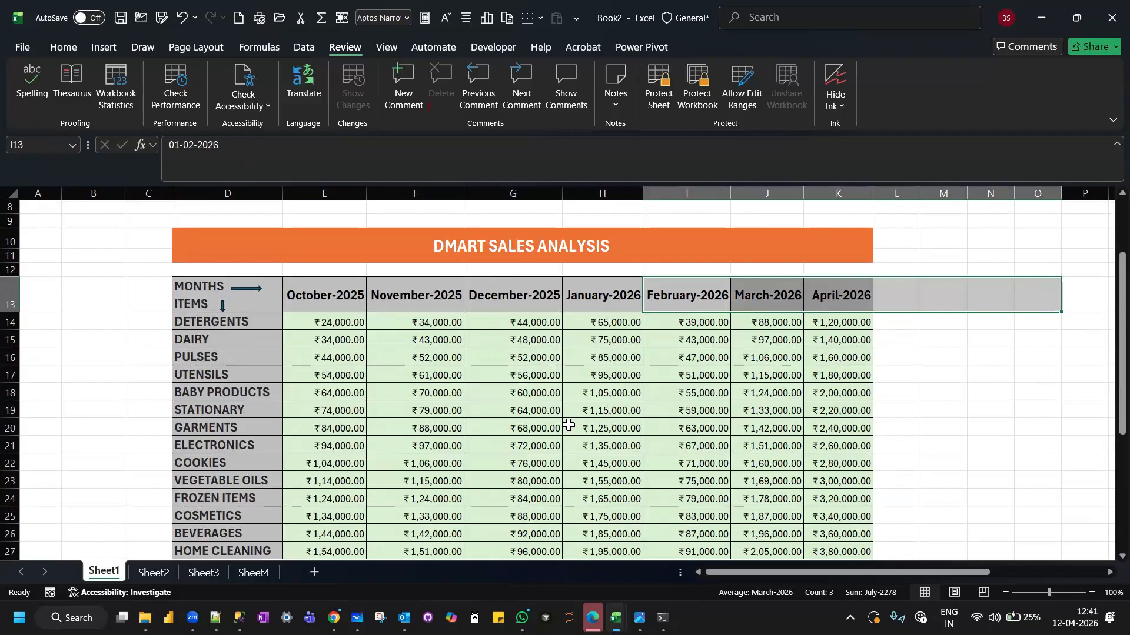
Check the March COUNTA formula in J38 against the header range J13:P13.
{"action": "scroll", "coordinate": [568, 425], "scroll_direction": "down", "scroll_amount": 7}
{"action": "left_click", "coordinate": [754, 383]}
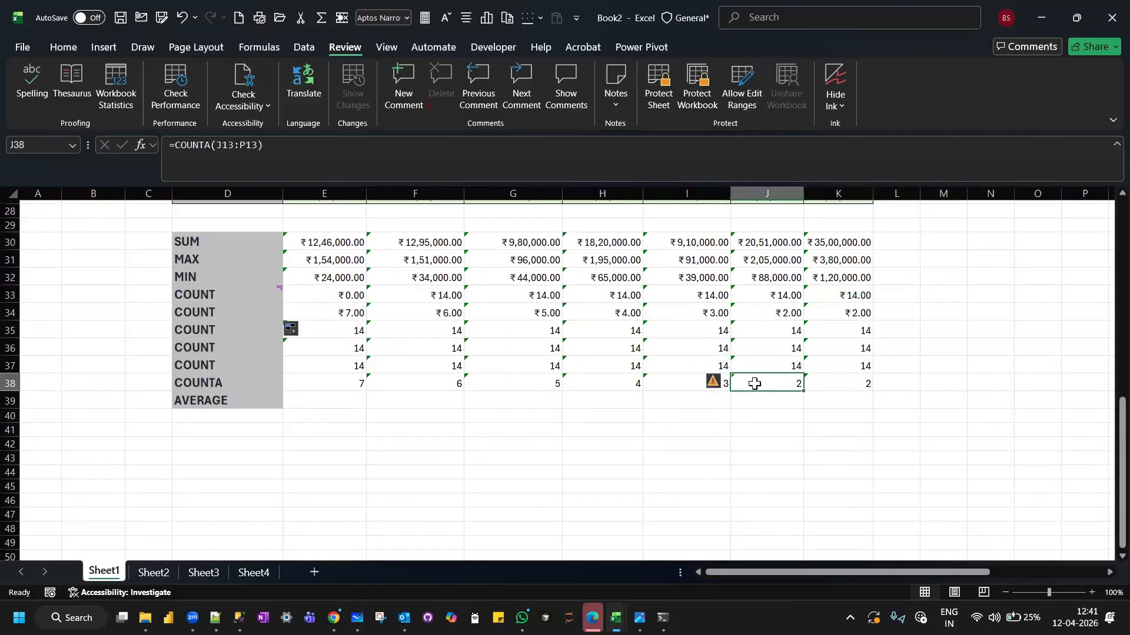
{"action": "scroll", "coordinate": [569, 318], "scroll_direction": "up", "scroll_amount": 9}
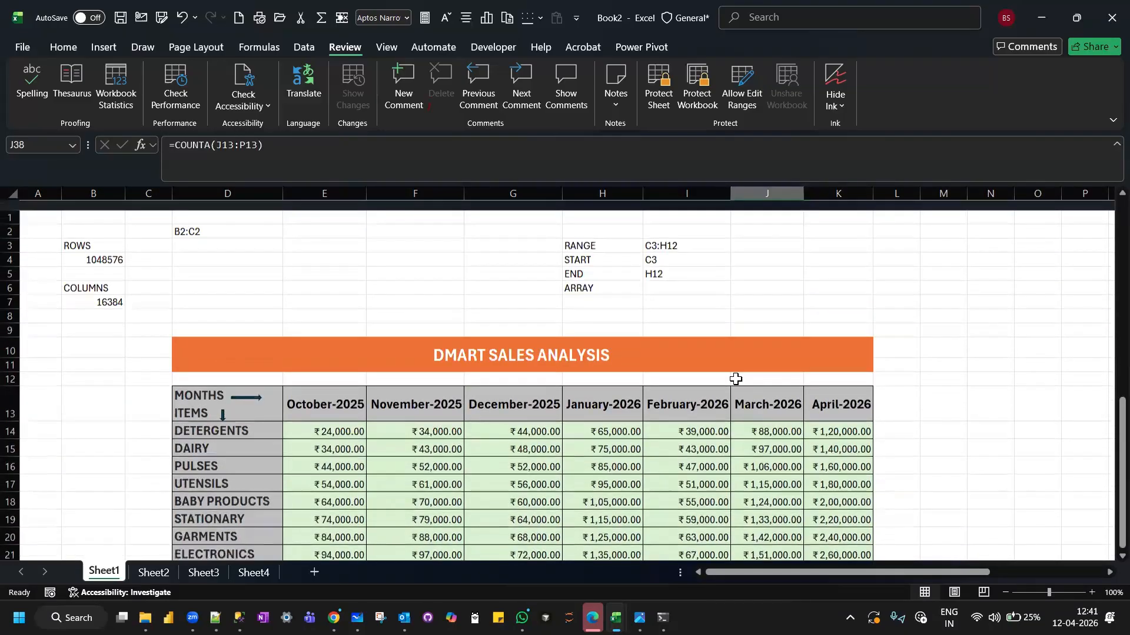
{"action": "left_click_drag", "start_coordinate": [753, 396], "coordinate": [1105, 419]}
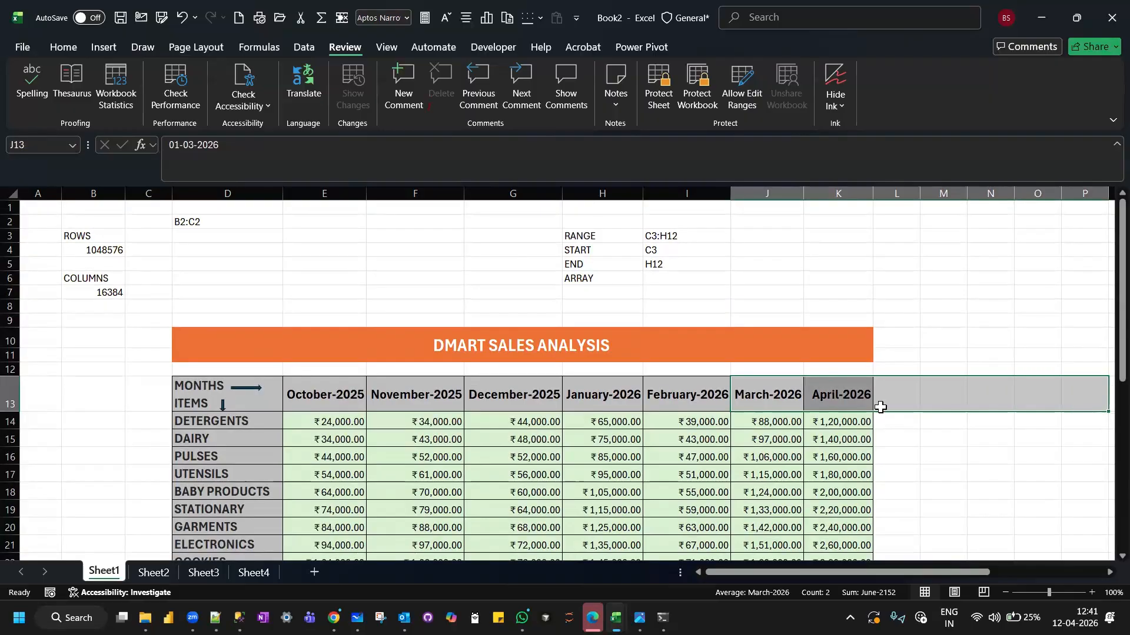
{"action": "scroll", "coordinate": [877, 403], "scroll_direction": "down", "scroll_amount": 5}
{"action": "scroll", "coordinate": [824, 474], "scroll_direction": "down", "scroll_amount": 2}
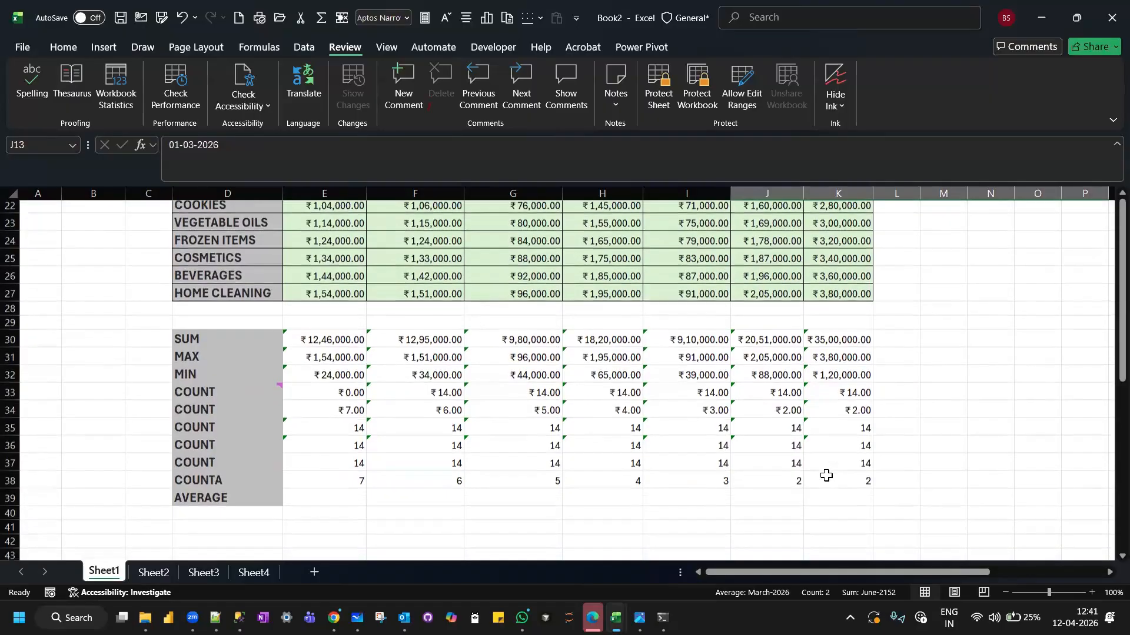
Check the April COUNTA formula in K38 against the header range K13:Q13, including the cells beyond the table.
{"action": "left_click", "coordinate": [826, 475]}
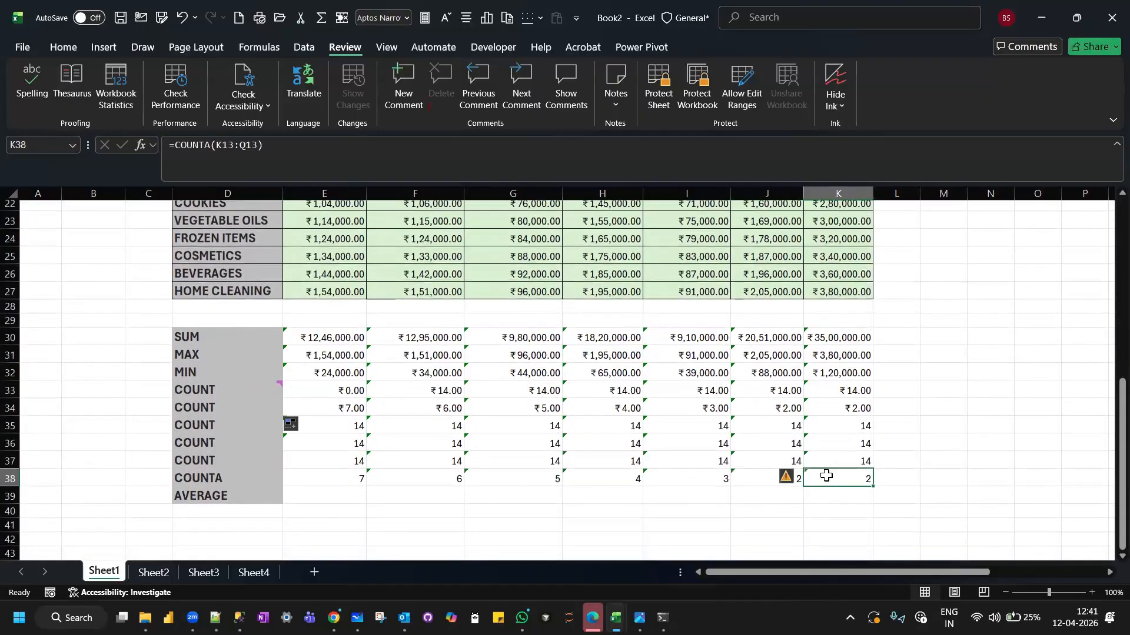
{"action": "scroll", "coordinate": [824, 412], "scroll_direction": "up", "scroll_amount": 7}
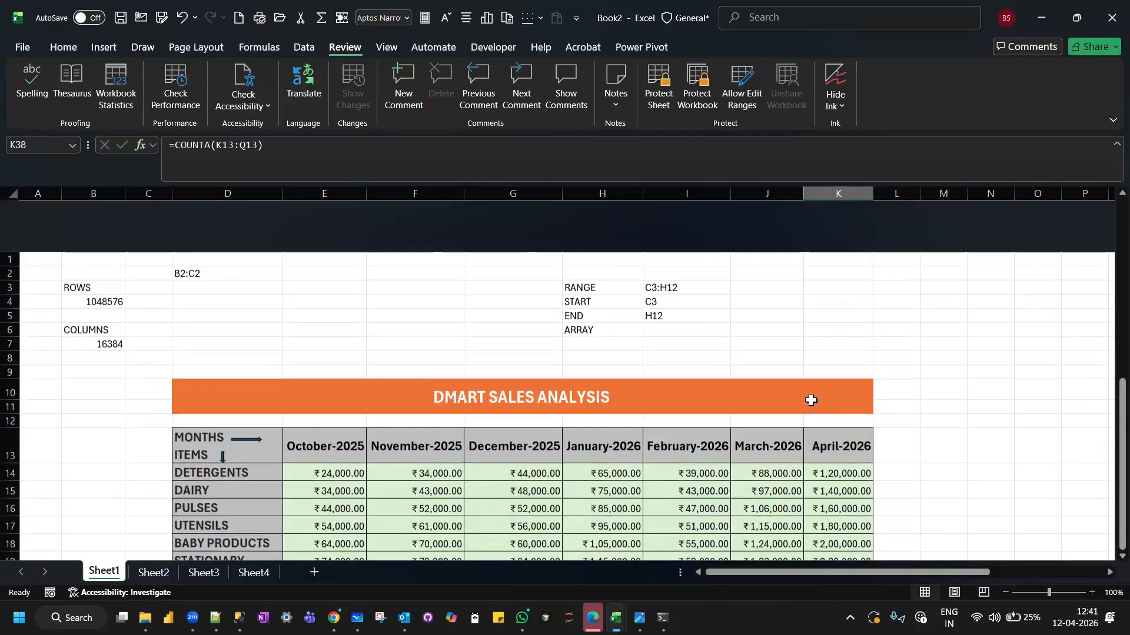
{"action": "left_click", "coordinate": [853, 390]}
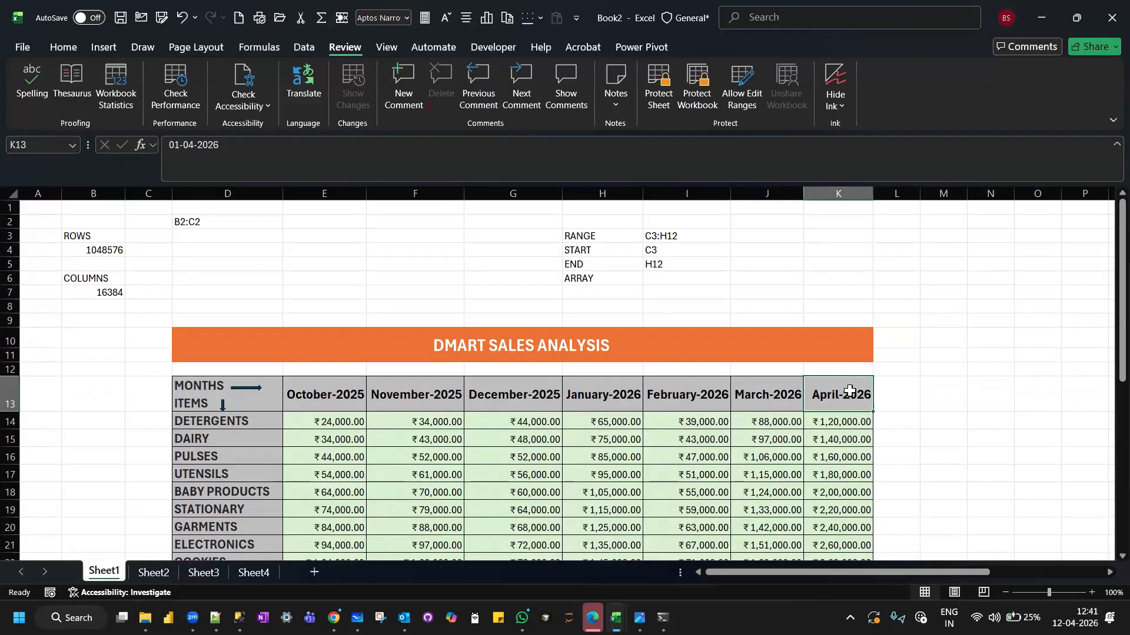
{"action": "left_click_drag", "start_coordinate": [845, 394], "coordinate": [882, 397]}
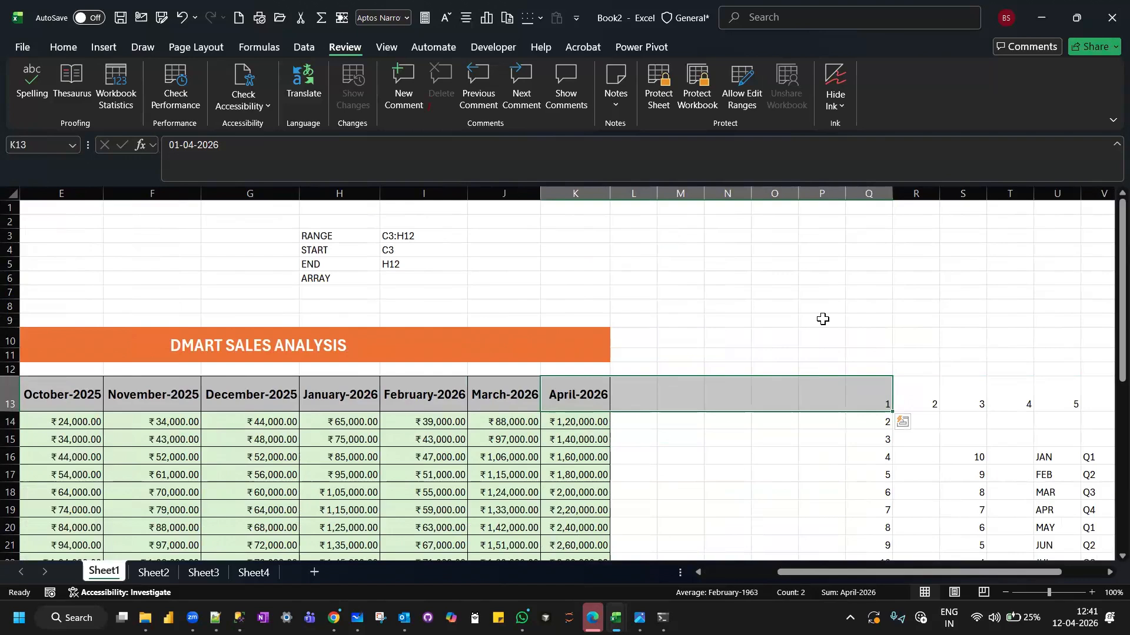
{"action": "scroll", "coordinate": [823, 318], "scroll_direction": "down", "scroll_amount": 1}
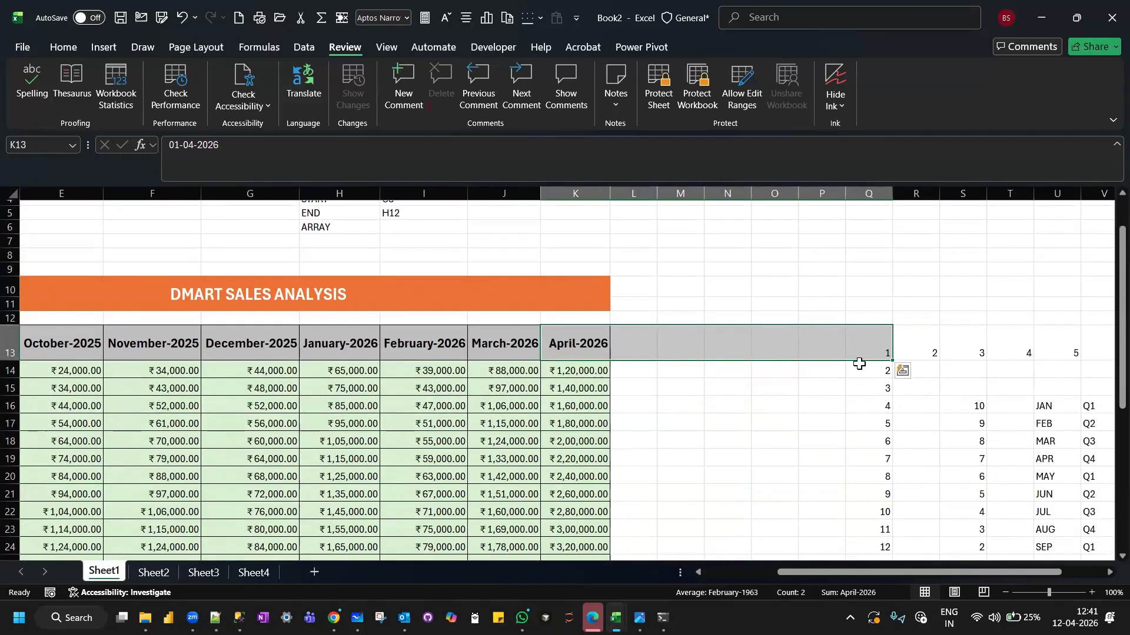
{"action": "scroll", "coordinate": [853, 423], "scroll_direction": "down", "scroll_amount": 1}
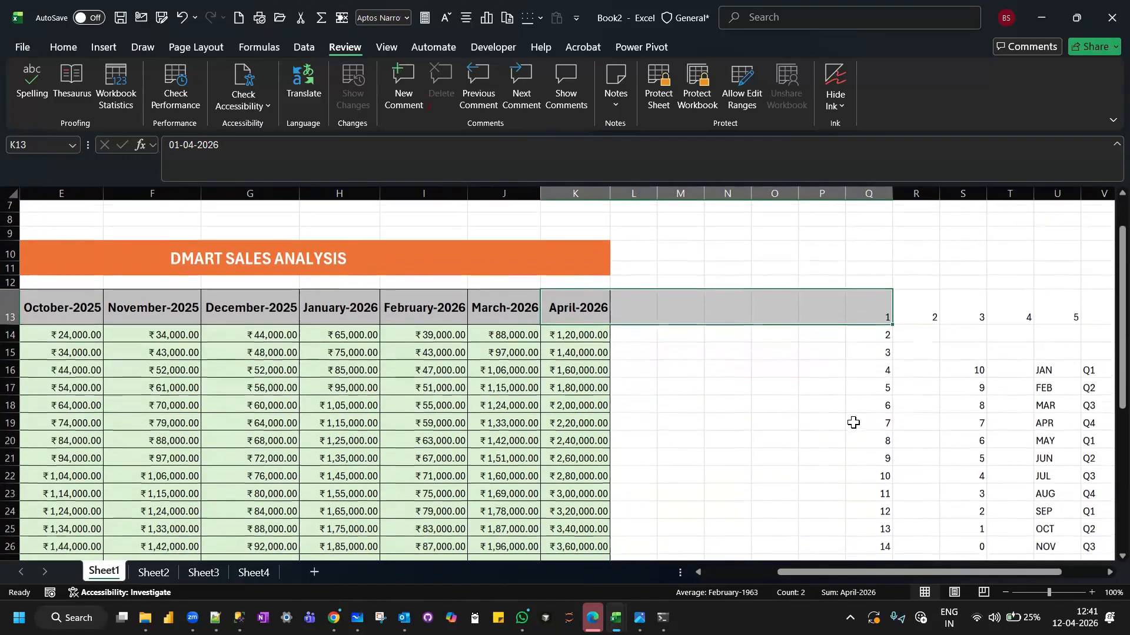
{"action": "scroll", "coordinate": [853, 422], "scroll_direction": "down", "scroll_amount": 1}
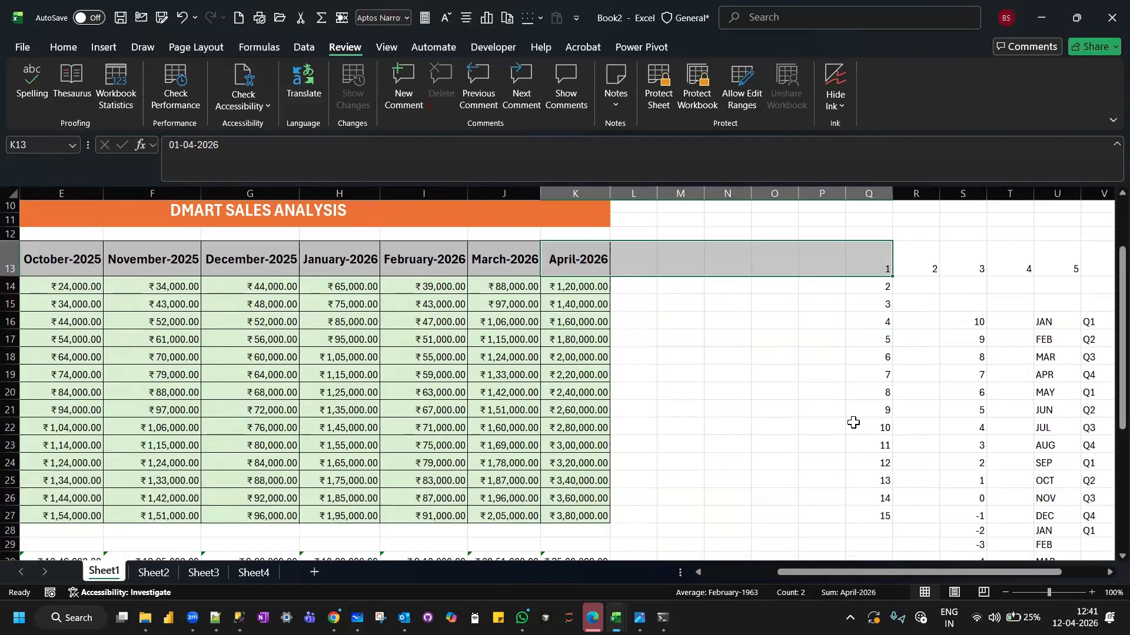
{"action": "scroll", "coordinate": [853, 423], "scroll_direction": "down", "scroll_amount": 3}
{"action": "scroll", "coordinate": [853, 422], "scroll_direction": "down", "scroll_amount": 2}
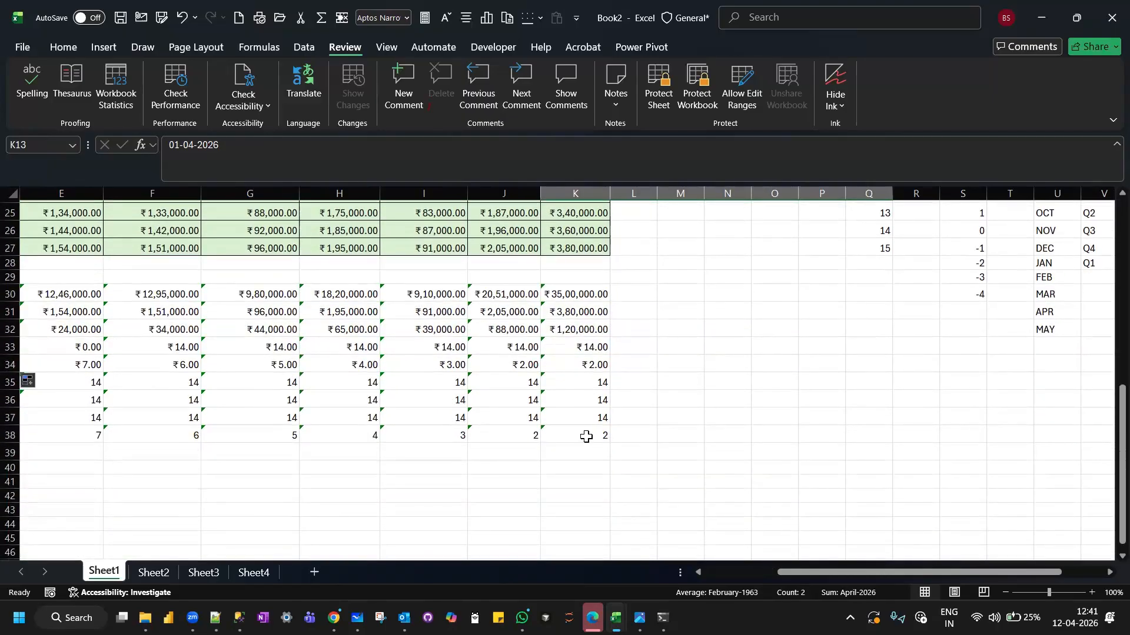
{"action": "scroll", "coordinate": [691, 328], "scroll_direction": "up", "scroll_amount": 8}
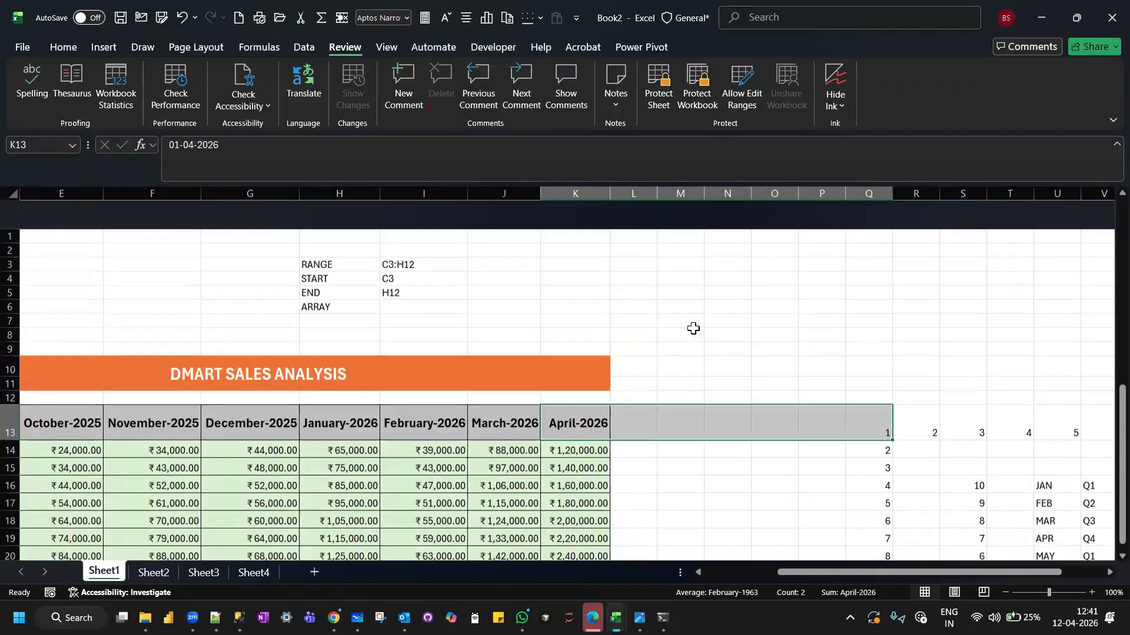
{"action": "scroll", "coordinate": [742, 392], "scroll_direction": "down", "scroll_amount": 3}
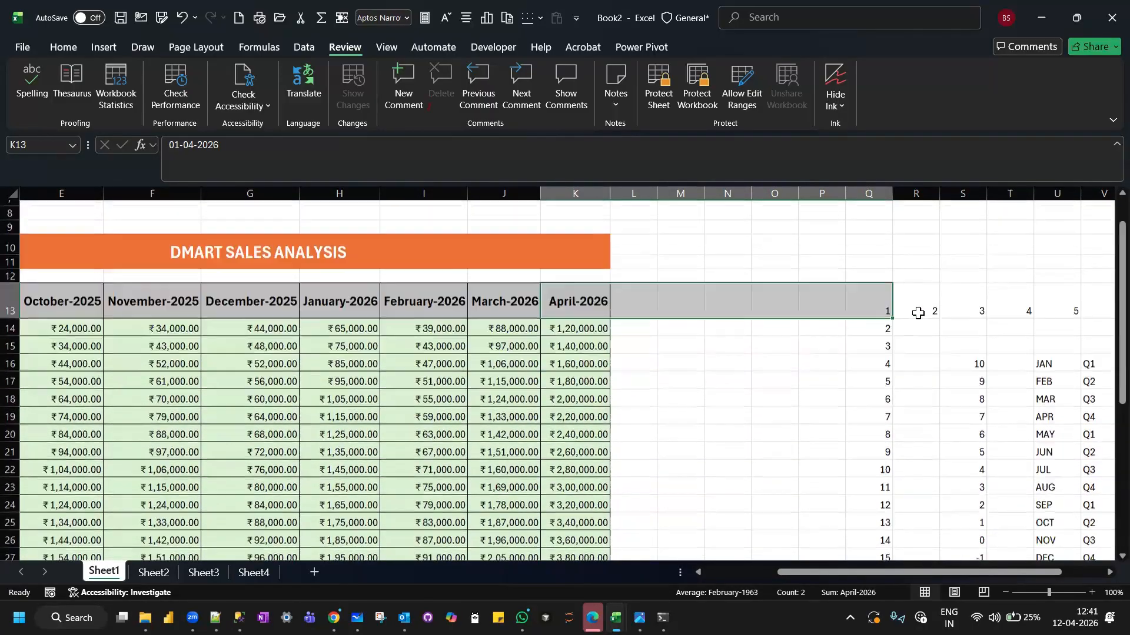
{"action": "scroll", "coordinate": [844, 404], "scroll_direction": "up", "scroll_amount": 2}
{"action": "scroll", "coordinate": [844, 403], "scroll_direction": "down", "scroll_amount": 1}
Delete the practice number, month and quarter series beside the sales table, starting at Q13.
{"action": "left_click", "coordinate": [844, 404]}
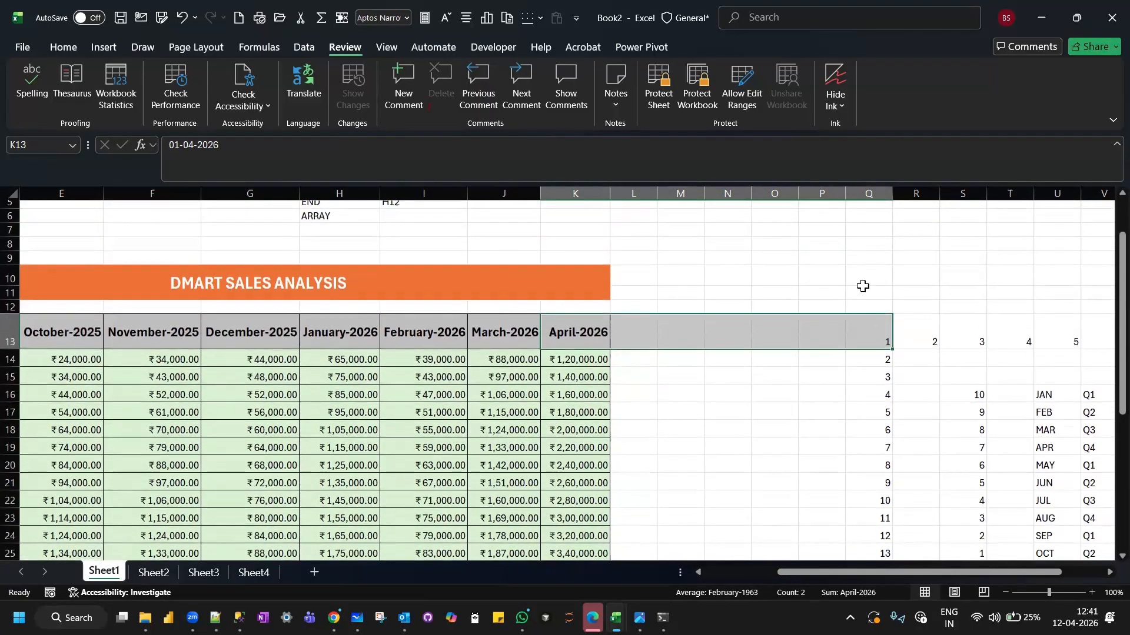
{"action": "scroll", "coordinate": [863, 264], "scroll_direction": "down", "scroll_amount": 1}
{"action": "scroll", "coordinate": [862, 259], "scroll_direction": "down", "scroll_amount": 1}
{"action": "left_click_drag", "start_coordinate": [871, 268], "coordinate": [1103, 525]}
{"action": "scroll", "coordinate": [1104, 525], "scroll_direction": "up", "scroll_amount": 5}
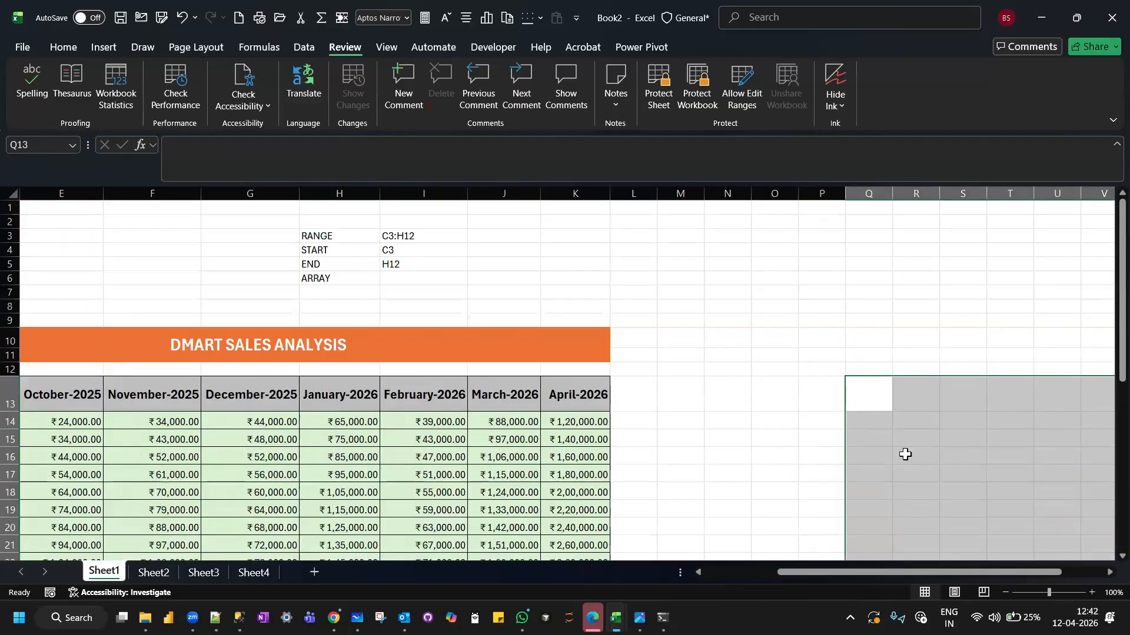
{"action": "left_click", "coordinate": [767, 451]}
Recheck the April COUNTA result and formula in K38.
{"action": "scroll", "coordinate": [767, 451], "scroll_direction": "down", "scroll_amount": 6}
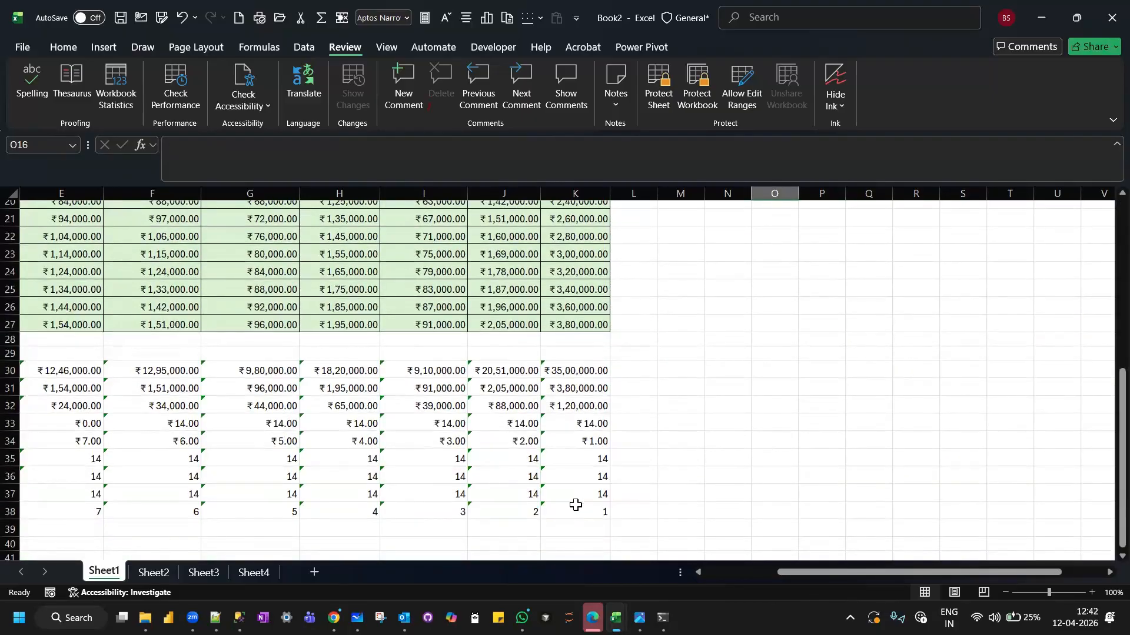
{"action": "left_click", "coordinate": [575, 510]}
{"action": "scroll", "coordinate": [722, 376], "scroll_direction": "left", "scroll_amount": 2}
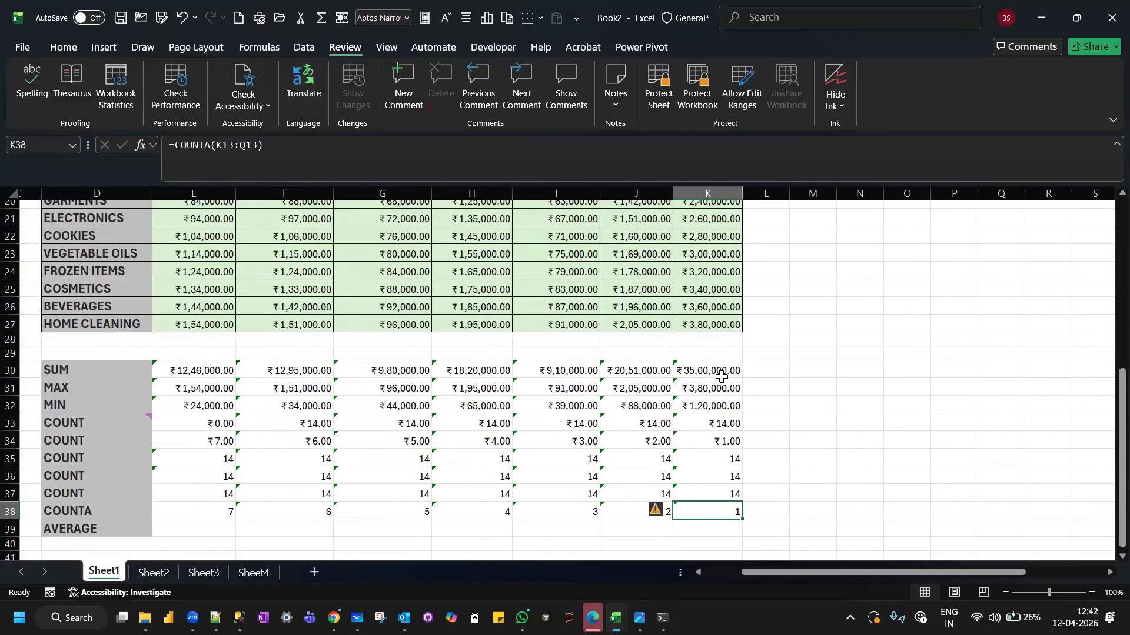
{"action": "scroll", "coordinate": [794, 359], "scroll_direction": "left", "scroll_amount": 3}
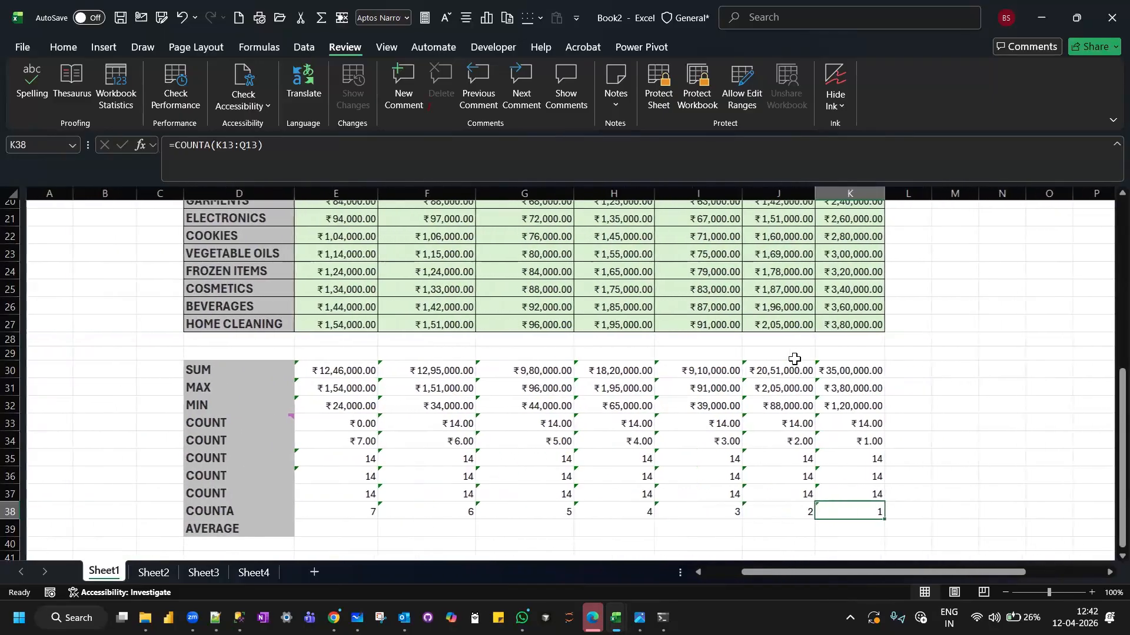
Average the October sales E14:E27 with AVERAGE in E39 and copy the formula across to K39.
{"action": "left_click", "coordinate": [345, 526]}
{"action": "type", "text": "=average"}
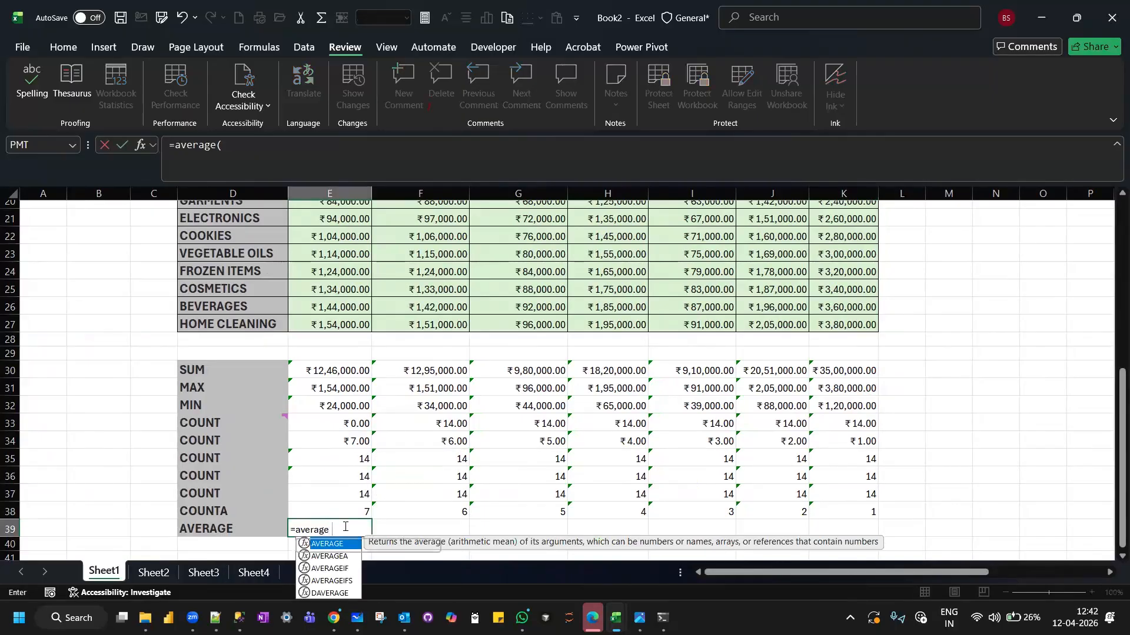
{"action": "type", "text": "("}
{"action": "scroll", "coordinate": [366, 403], "scroll_direction": "up", "scroll_amount": 3}
{"action": "scroll", "coordinate": [366, 403], "scroll_direction": "up", "scroll_amount": 4}
{"action": "scroll", "coordinate": [343, 255], "scroll_direction": "down", "scroll_amount": 4}
{"action": "left_click_drag", "start_coordinate": [339, 250], "coordinate": [337, 466]}
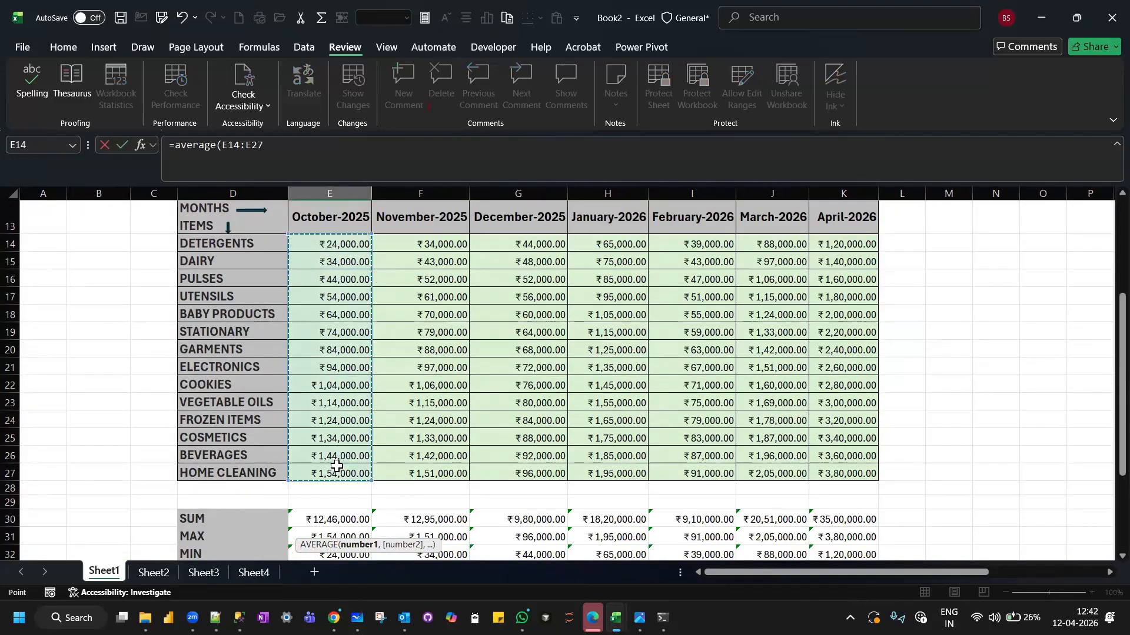
{"action": "key", "text": "Return"}
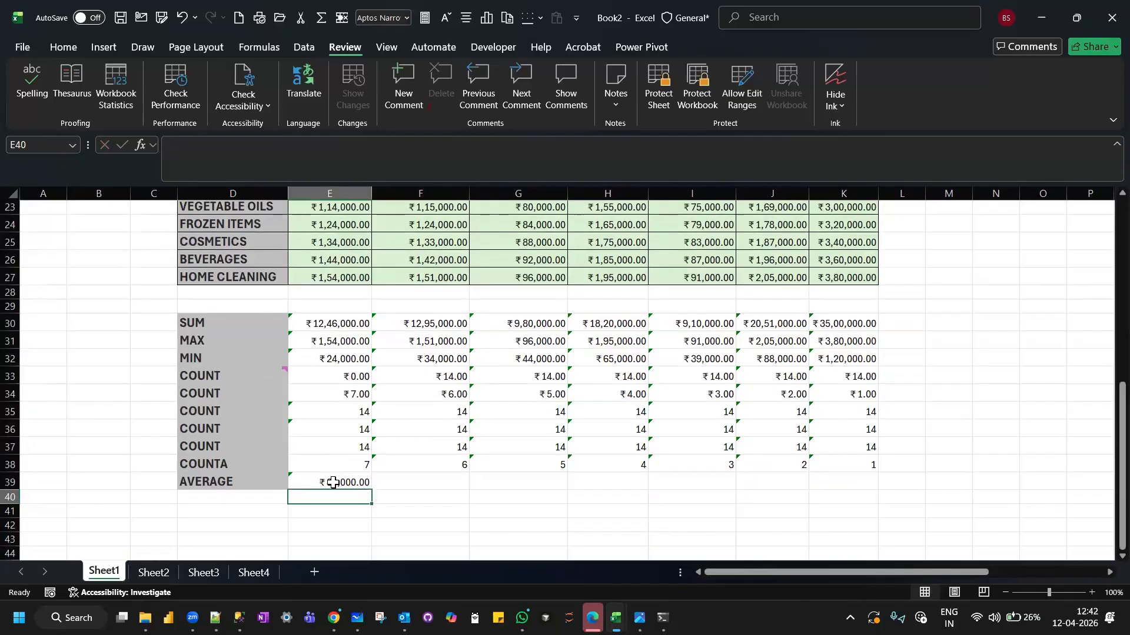
{"action": "left_click", "coordinate": [332, 482]}
{"action": "left_click_drag", "start_coordinate": [370, 488], "coordinate": [846, 501]}
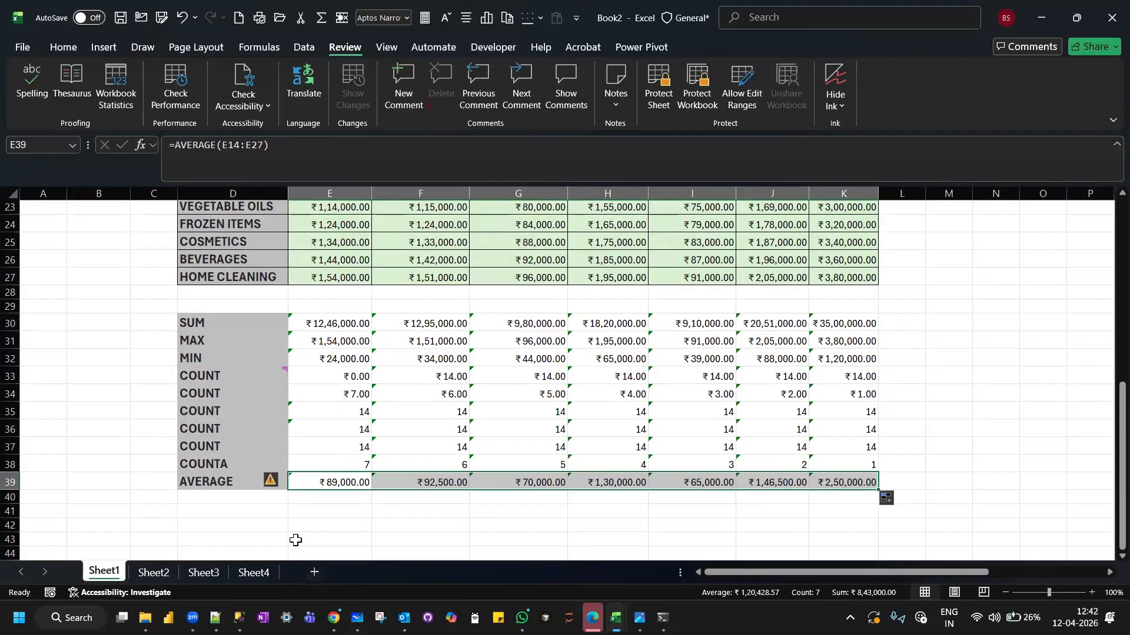
Label cell D40 below AVERAGE as "average".
{"action": "left_click", "coordinate": [241, 499]}
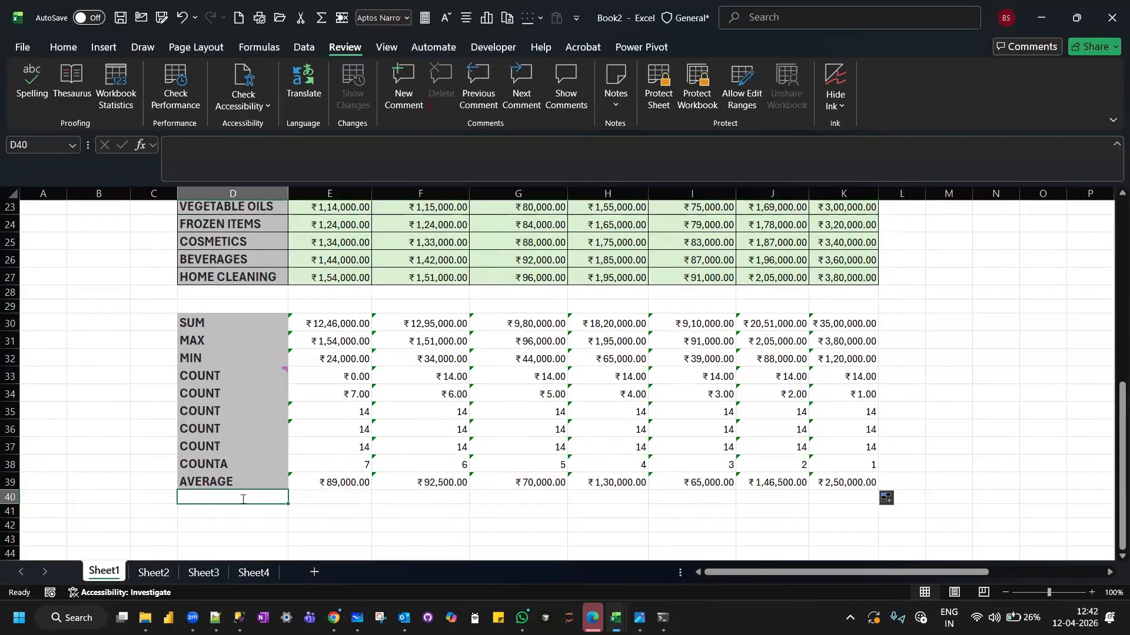
{"action": "type", "text": "average"}
{"action": "key", "text": "Tab"}
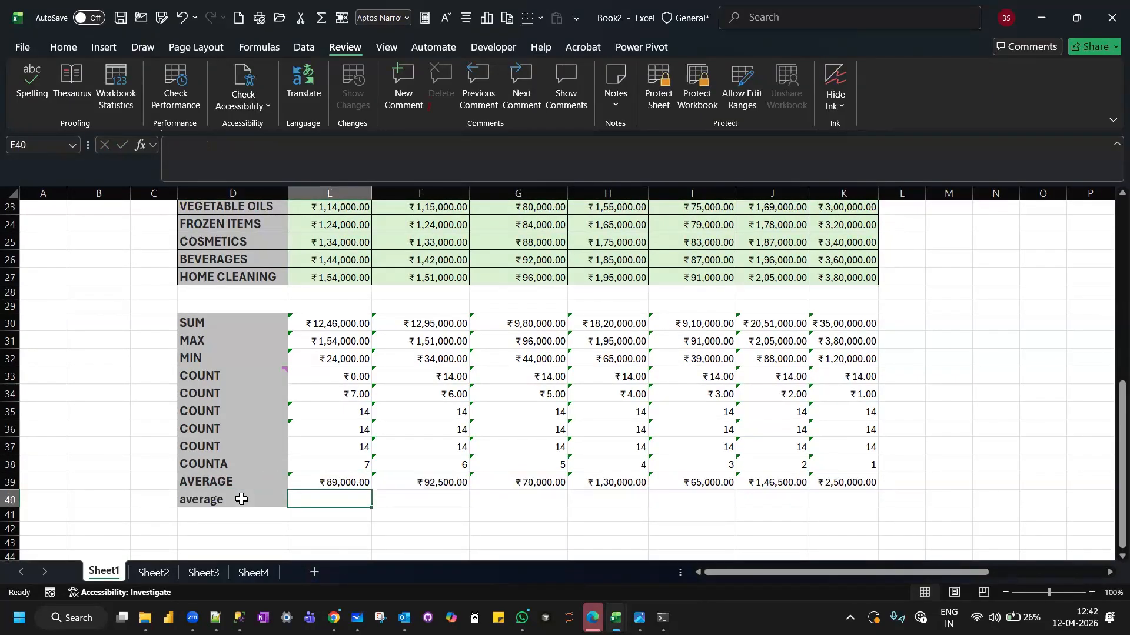
Calculate the October average manually in E40 as =E30/E36 and copy the formula across to K40.
{"action": "type", "text": "="}
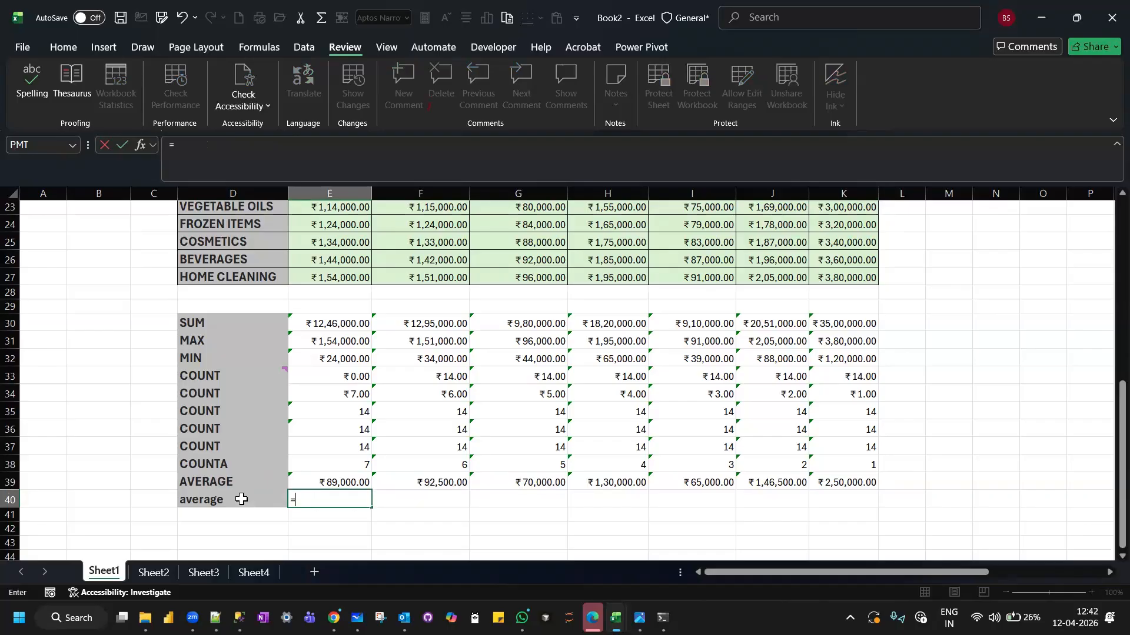
{"action": "left_click", "coordinate": [336, 322]}
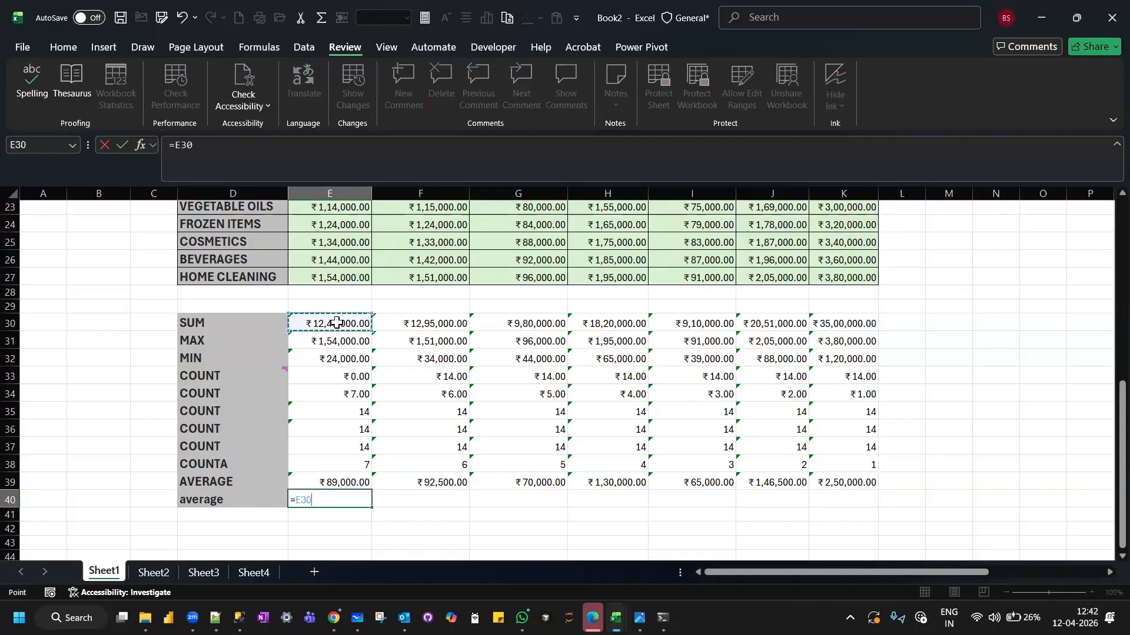
{"action": "type", "text": "/"}
{"action": "left_click", "coordinate": [328, 428]}
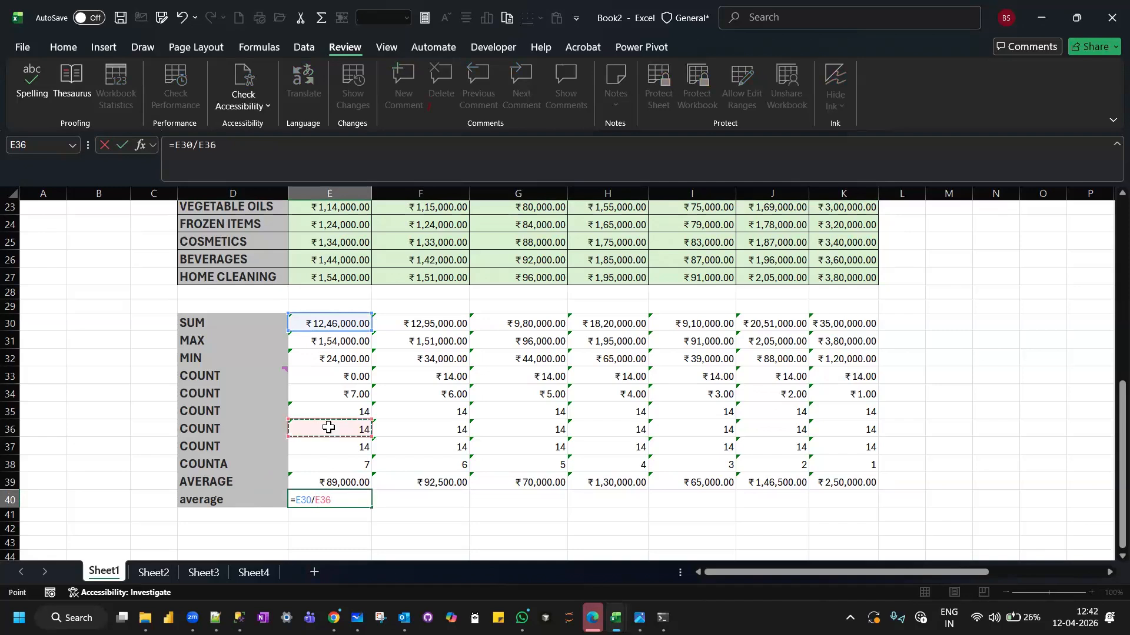
{"action": "key", "text": "Return"}
{"action": "left_click", "coordinate": [331, 505]}
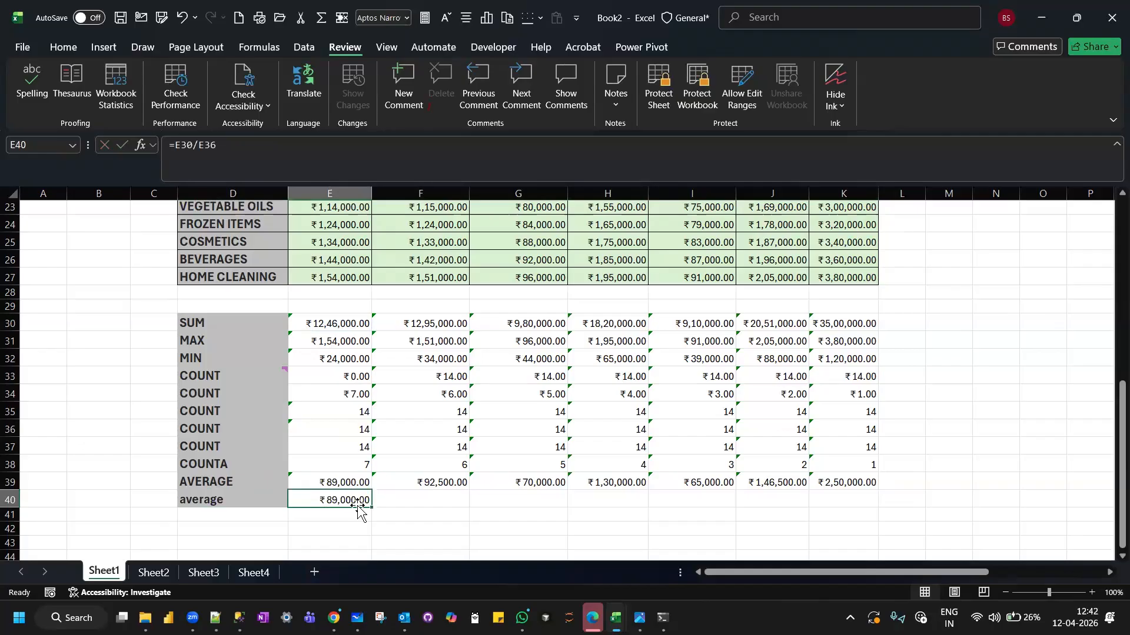
{"action": "left_click_drag", "start_coordinate": [371, 507], "coordinate": [866, 496]}
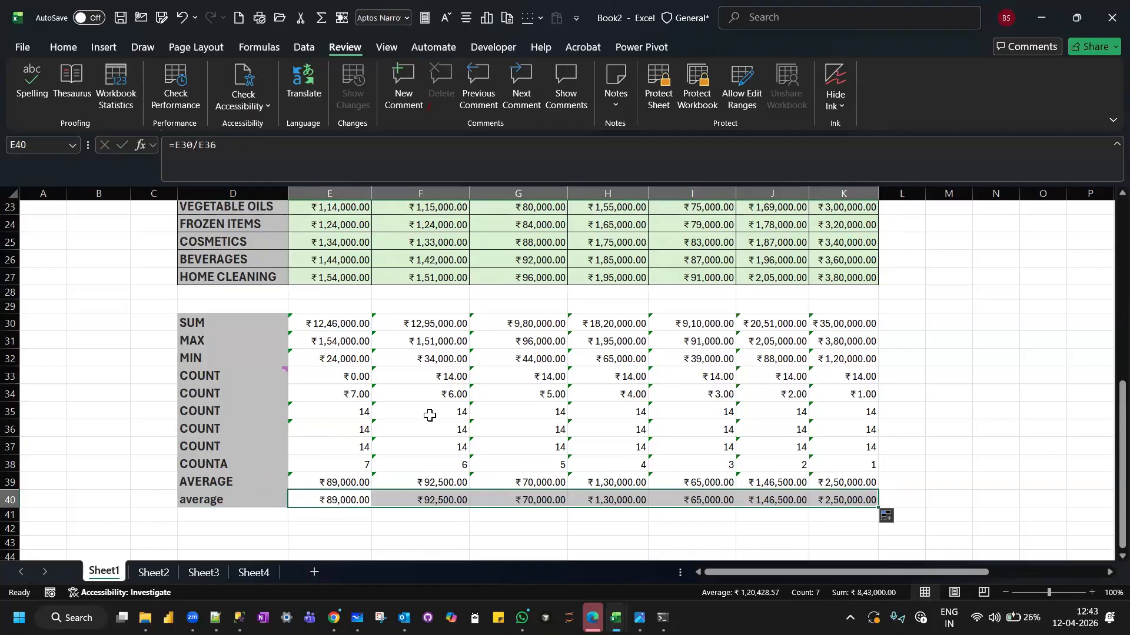
Review the monthly sales table together with the October SUM formula in E30.
{"action": "scroll", "coordinate": [430, 416], "scroll_direction": "up", "scroll_amount": 5}
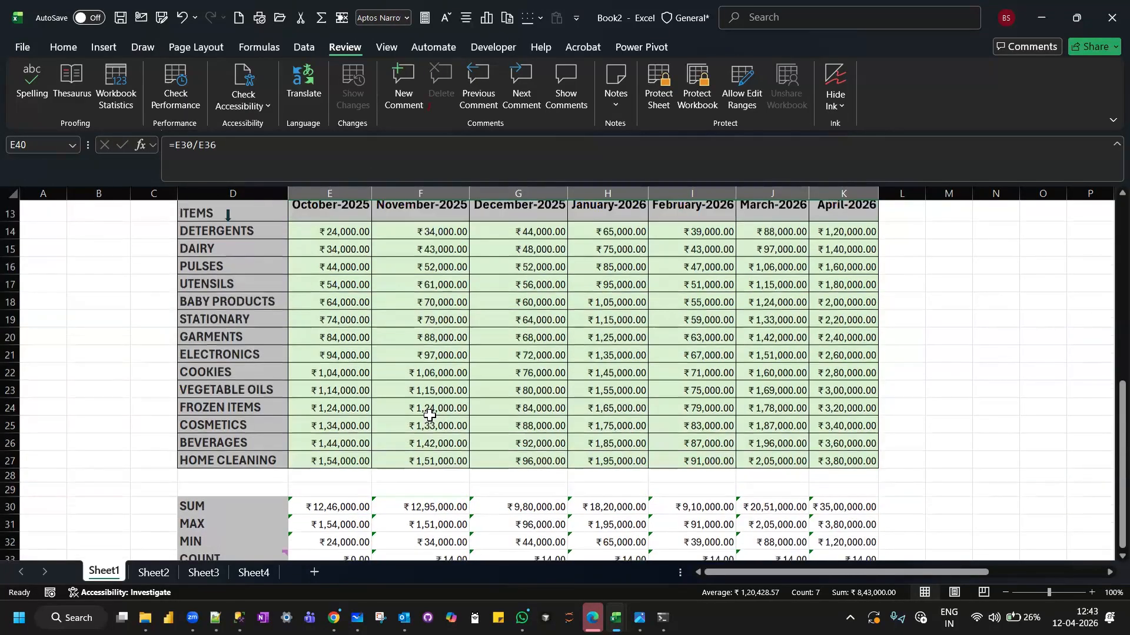
{"action": "scroll", "coordinate": [430, 416], "scroll_direction": "down", "scroll_amount": 2}
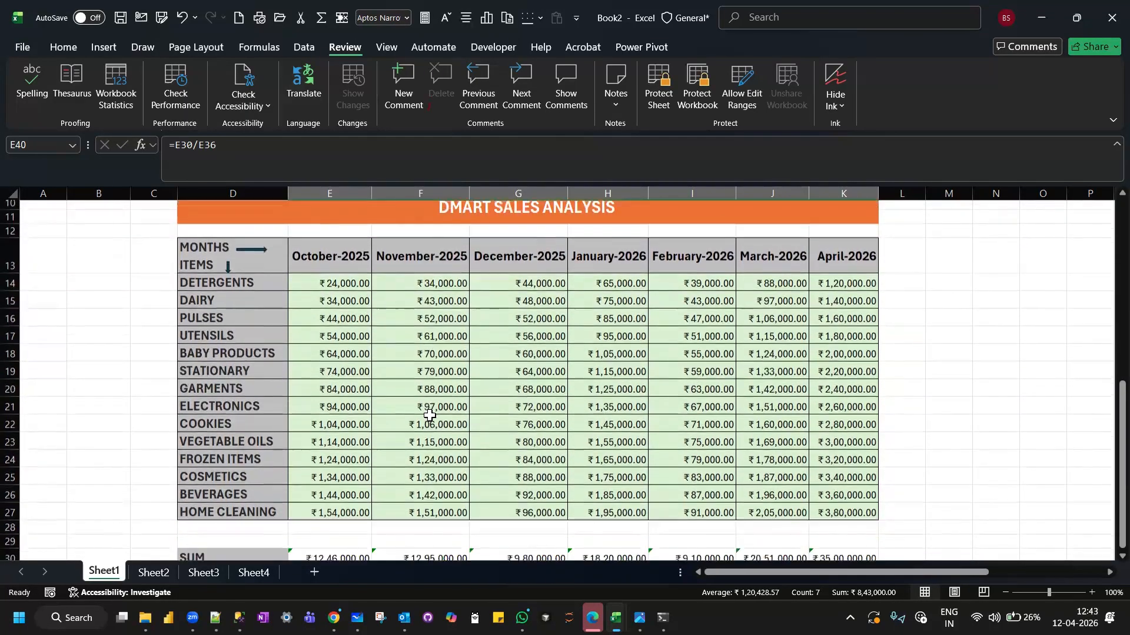
{"action": "scroll", "coordinate": [430, 416], "scroll_direction": "up", "scroll_amount": 1}
{"action": "scroll", "coordinate": [430, 411], "scroll_direction": "down", "scroll_amount": 1}
{"action": "scroll", "coordinate": [319, 482], "scroll_direction": "down", "scroll_amount": 2}
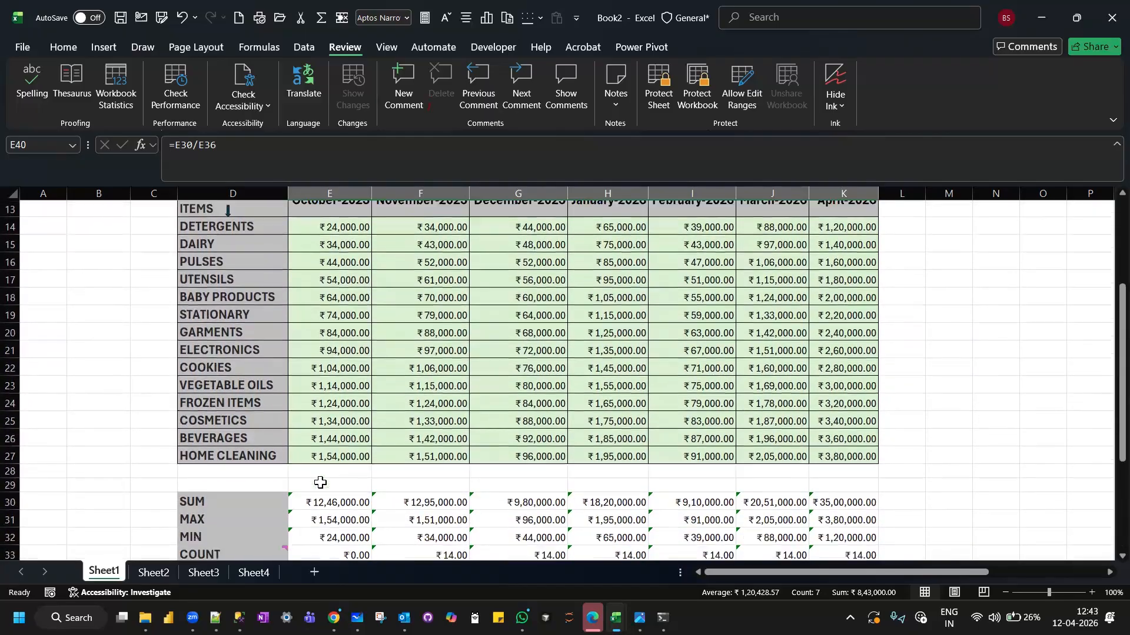
{"action": "left_click", "coordinate": [309, 427]}
{"action": "scroll", "coordinate": [309, 428], "scroll_direction": "up", "scroll_amount": 2}
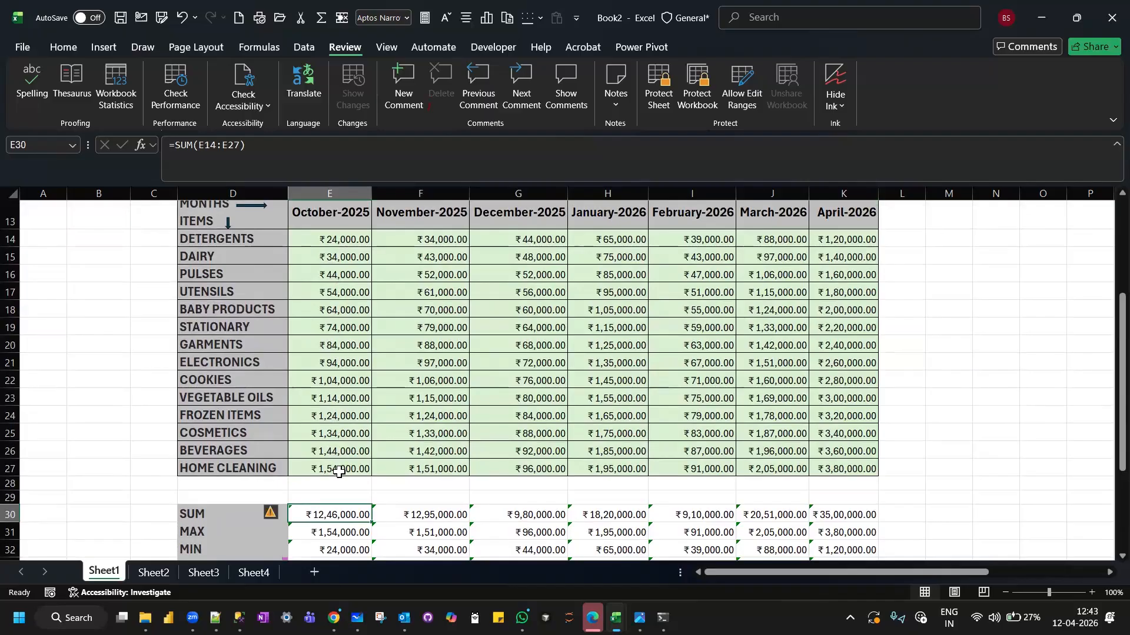
Label cell D29, directly above SUM, as "autosum".
{"action": "left_click", "coordinate": [235, 494]}
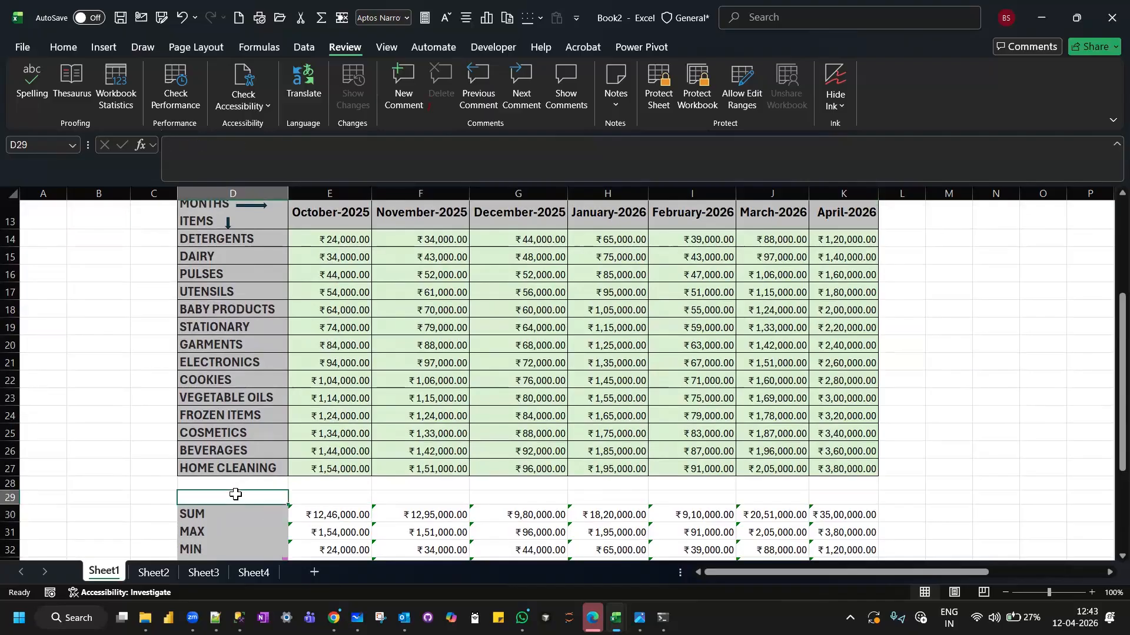
{"action": "type", "text": "autosum"}
{"action": "key", "text": "Tab"}
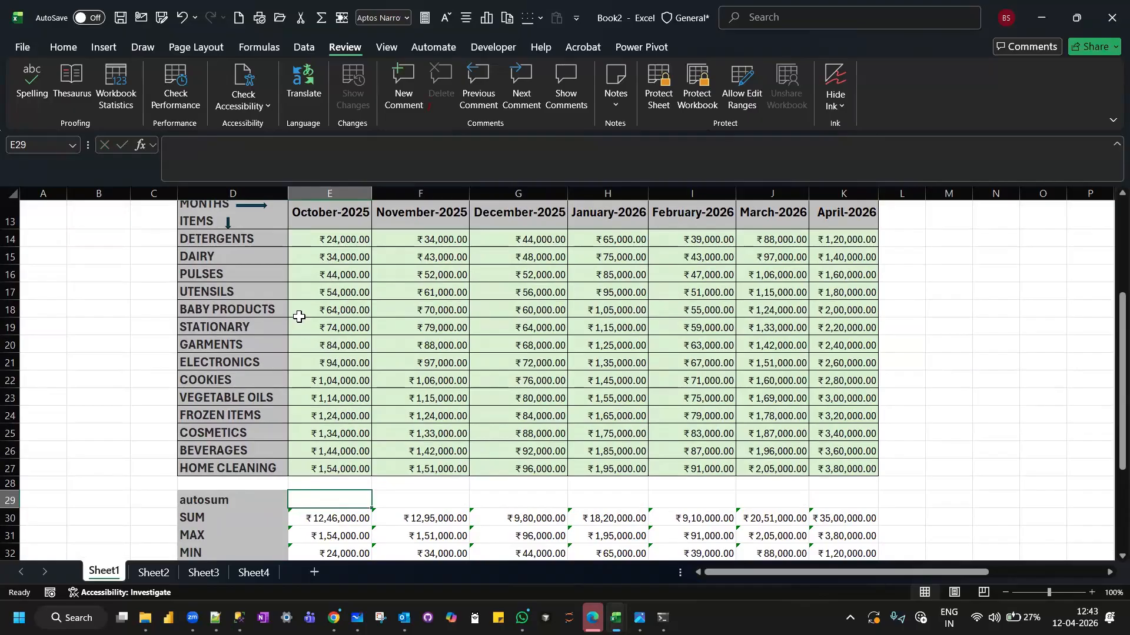
Insert an AutoSum total for October in E29 as =SUM(E14:E28) and copy the formula across to K29.
{"action": "left_click", "coordinate": [262, 49]}
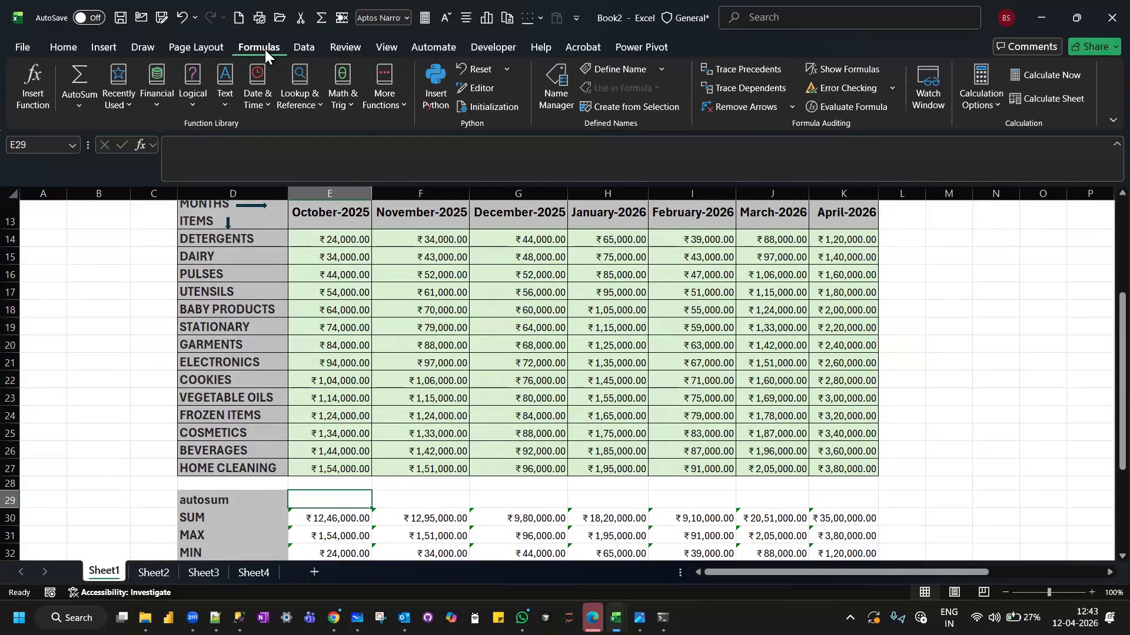
{"action": "left_click", "coordinate": [83, 108]}
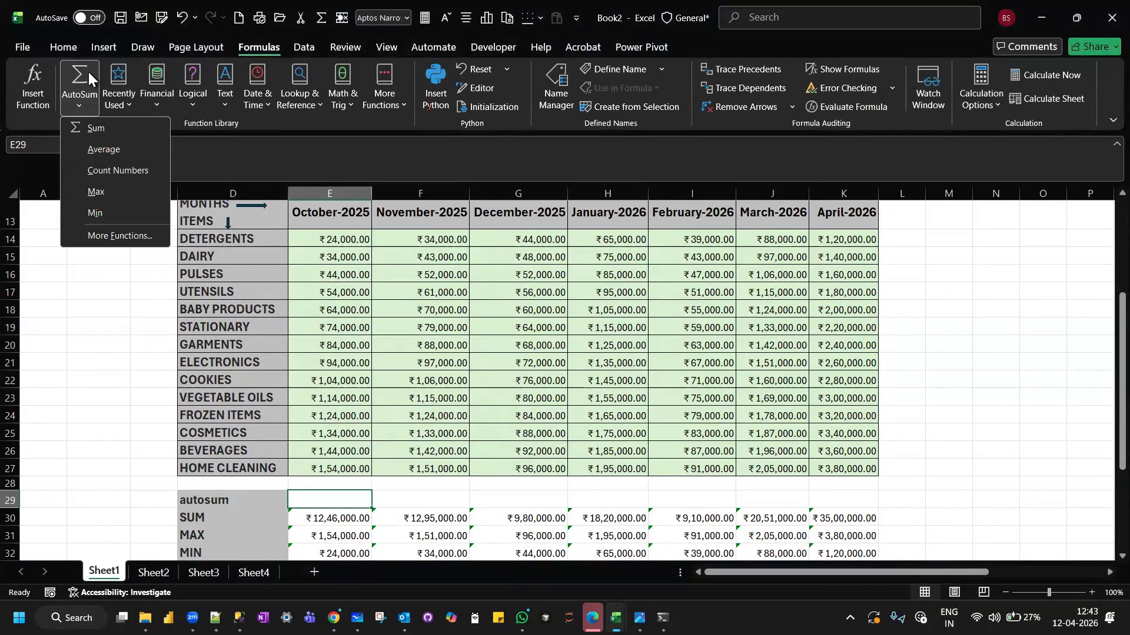
{"action": "left_click", "coordinate": [106, 129]}
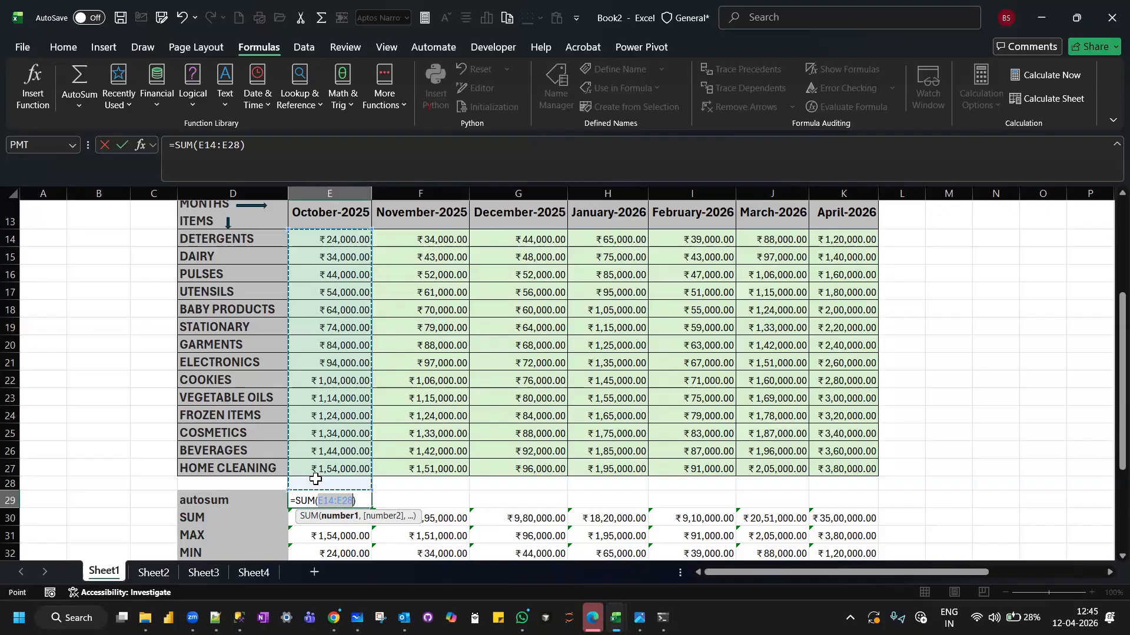
{"action": "key", "text": "Return"}
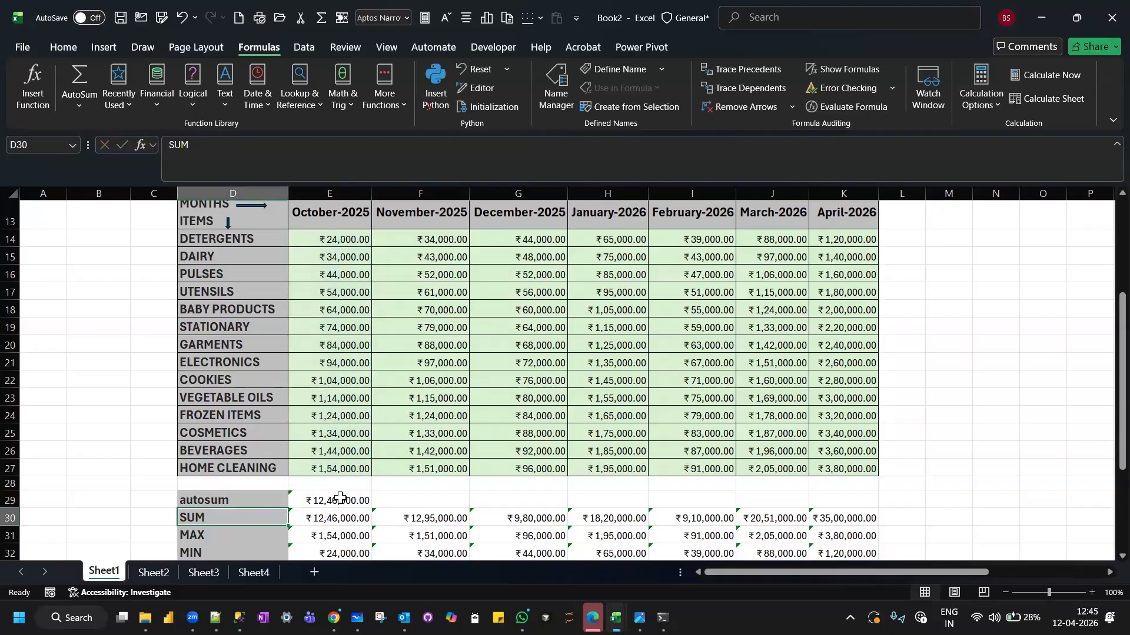
{"action": "left_click", "coordinate": [340, 497]}
{"action": "left_click_drag", "start_coordinate": [370, 507], "coordinate": [852, 500]}
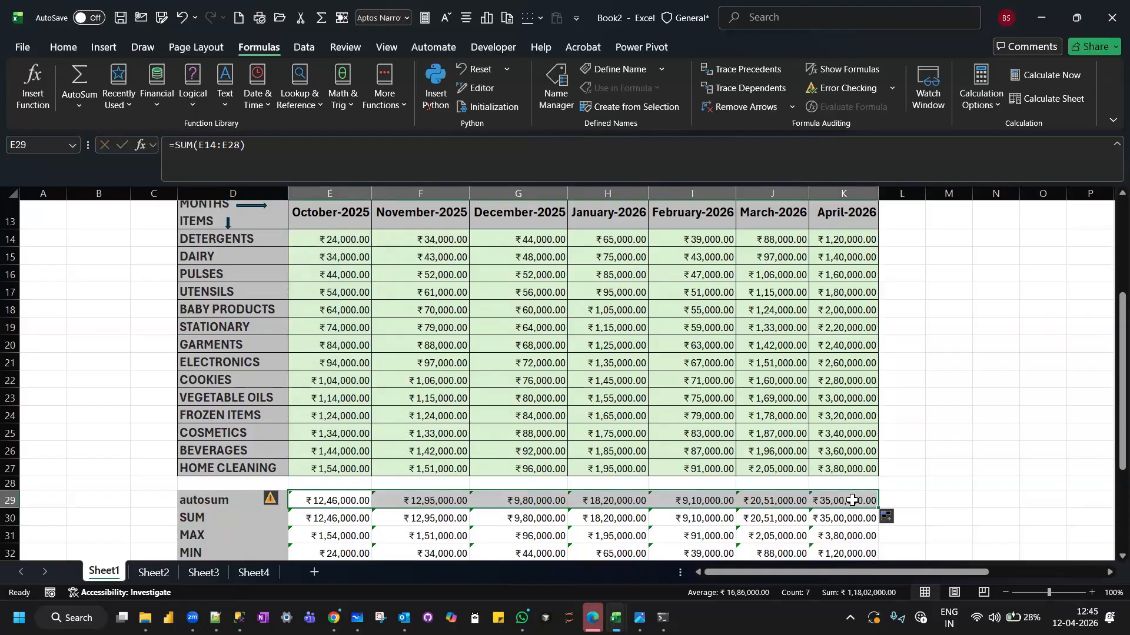
Enter 1000 in the empty cell E28 to test the AutoSum range, and clear it again.
{"action": "scroll", "coordinate": [723, 420], "scroll_direction": "down", "scroll_amount": 1}
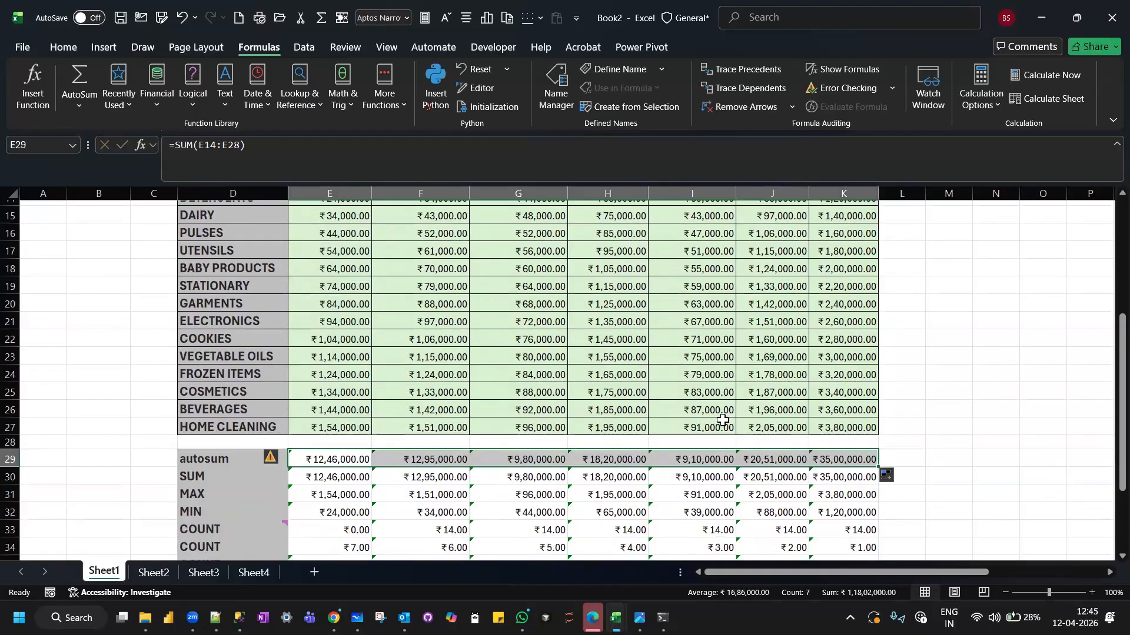
{"action": "scroll", "coordinate": [416, 402], "scroll_direction": "down", "scroll_amount": 2}
{"action": "scroll", "coordinate": [413, 398], "scroll_direction": "up", "scroll_amount": 1}
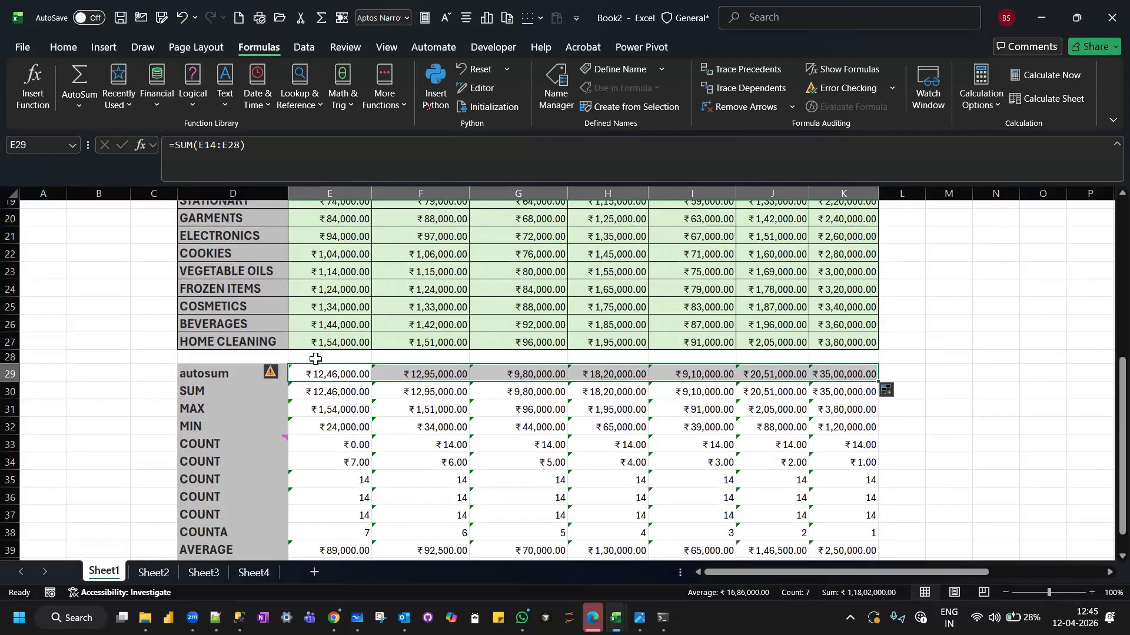
{"action": "left_click", "coordinate": [315, 359]}
{"action": "scroll", "coordinate": [512, 410], "scroll_direction": "up", "scroll_amount": 1}
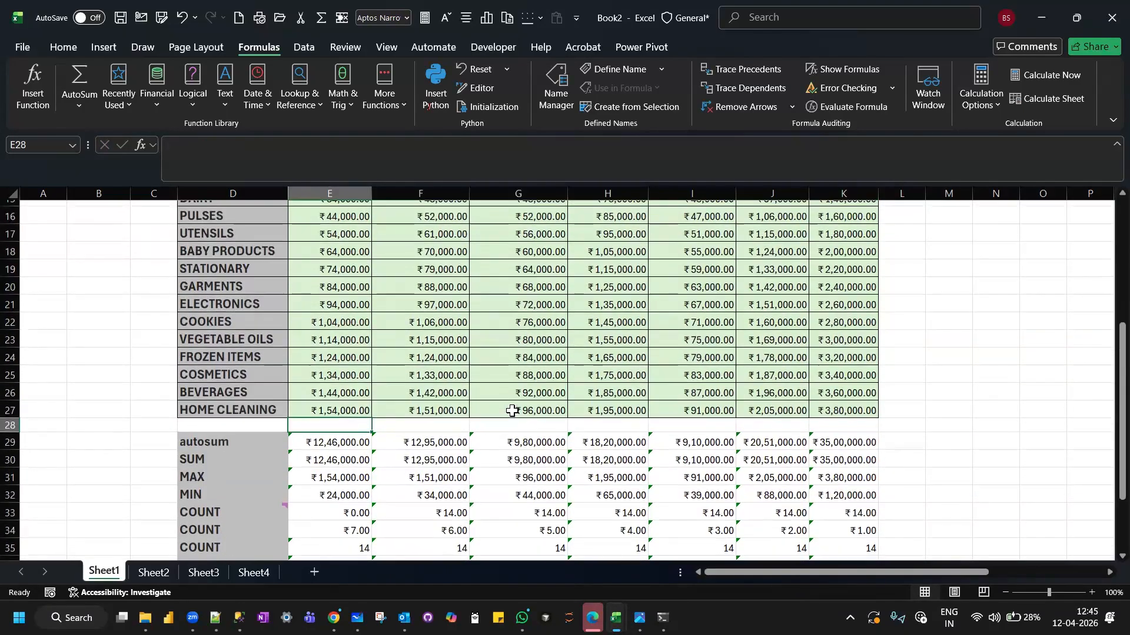
{"action": "type", "text": "1000"}
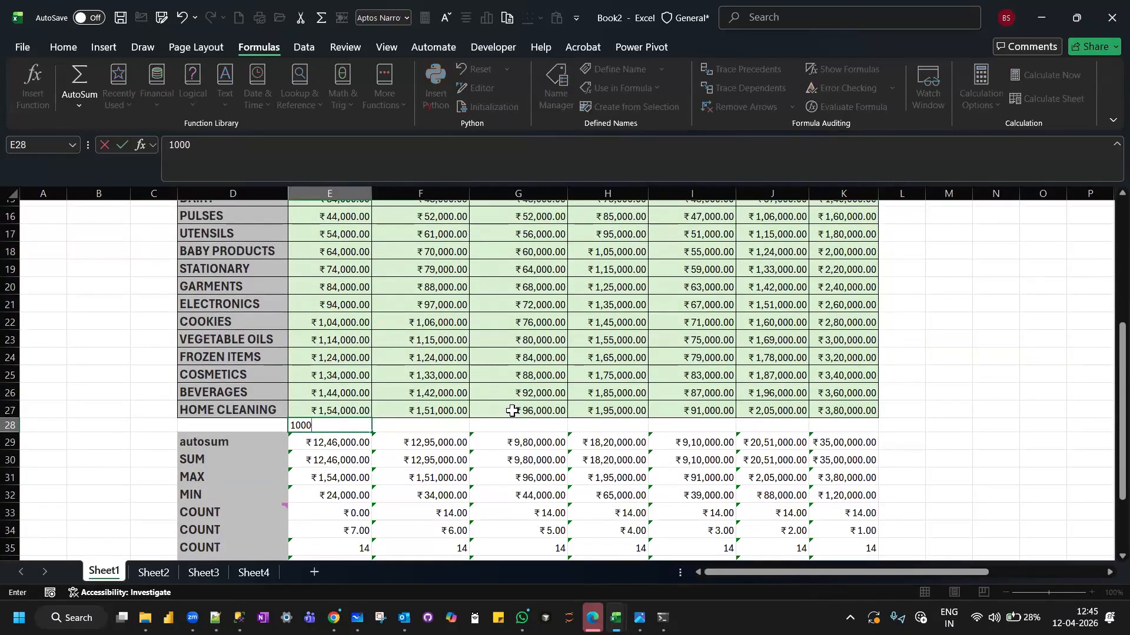
{"action": "key", "text": "Return"}
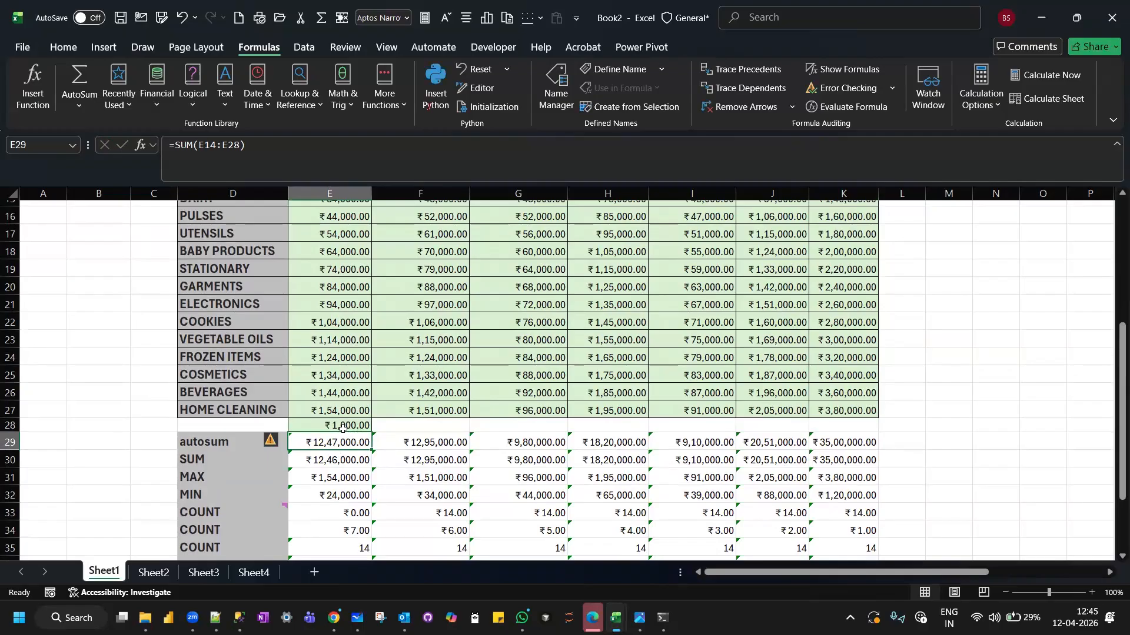
{"action": "left_click", "coordinate": [343, 426]}
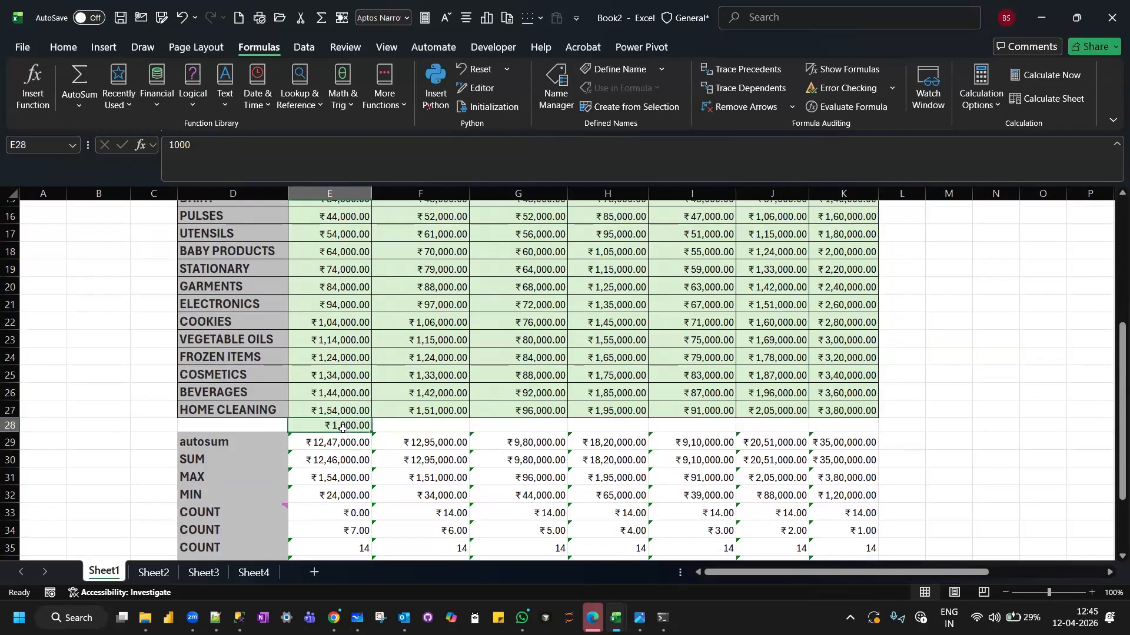
{"action": "key", "text": "Delete"}
Label cell M13, beside the sales table's header row, as "totals".
{"action": "scroll", "coordinate": [340, 426], "scroll_direction": "up", "scroll_amount": 3}
{"action": "scroll", "coordinate": [339, 426], "scroll_direction": "down", "scroll_amount": 3}
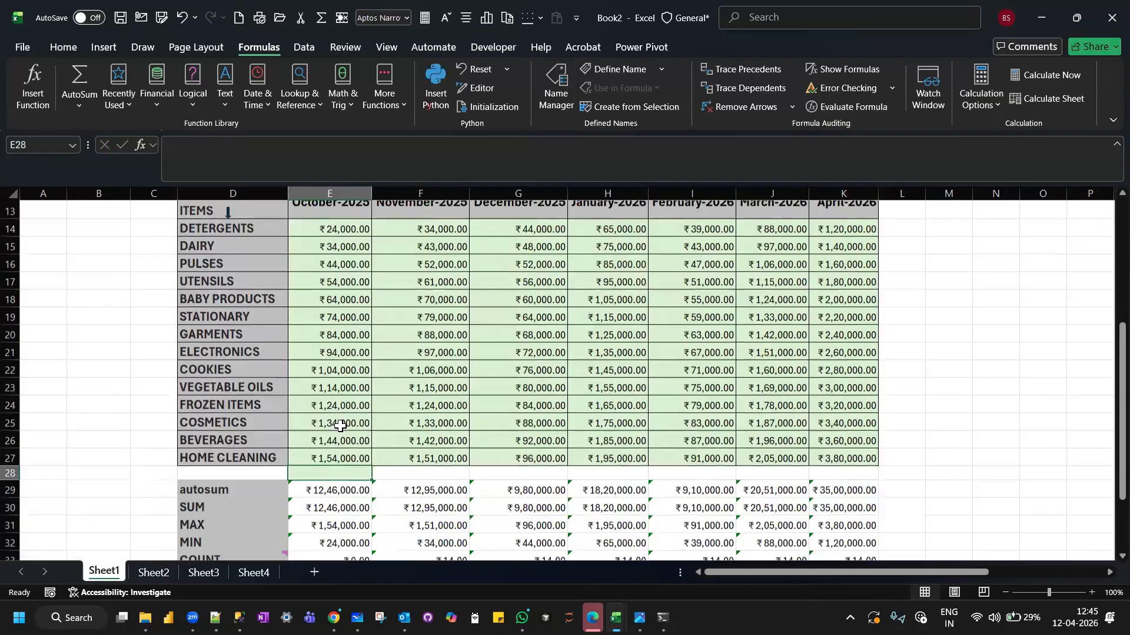
{"action": "scroll", "coordinate": [535, 432], "scroll_direction": "up", "scroll_amount": 3}
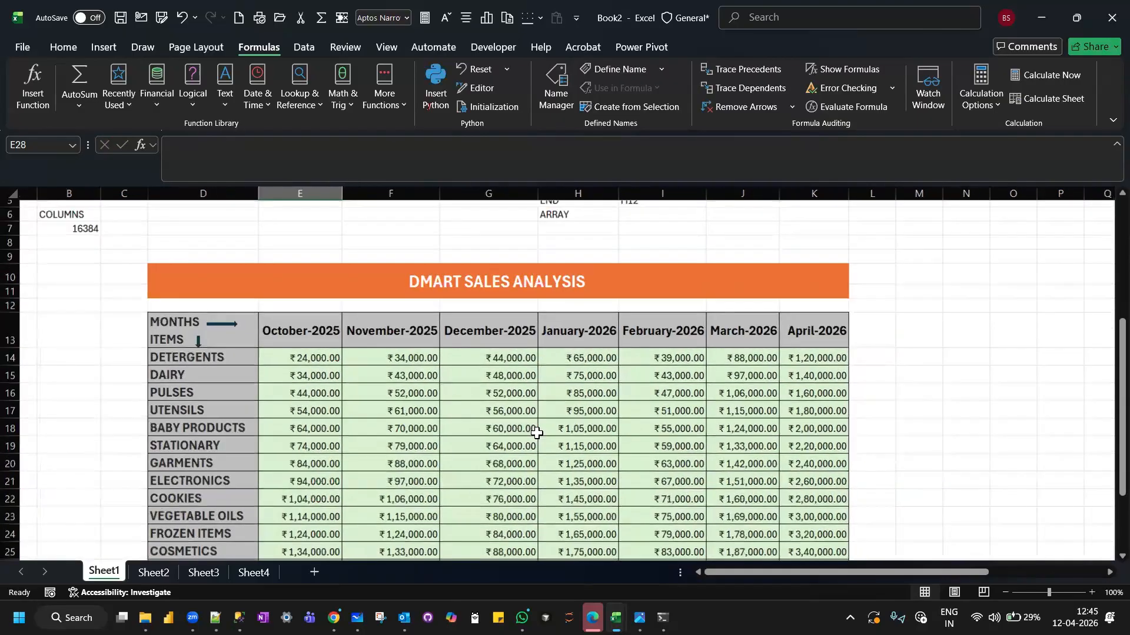
{"action": "left_click", "coordinate": [924, 283]}
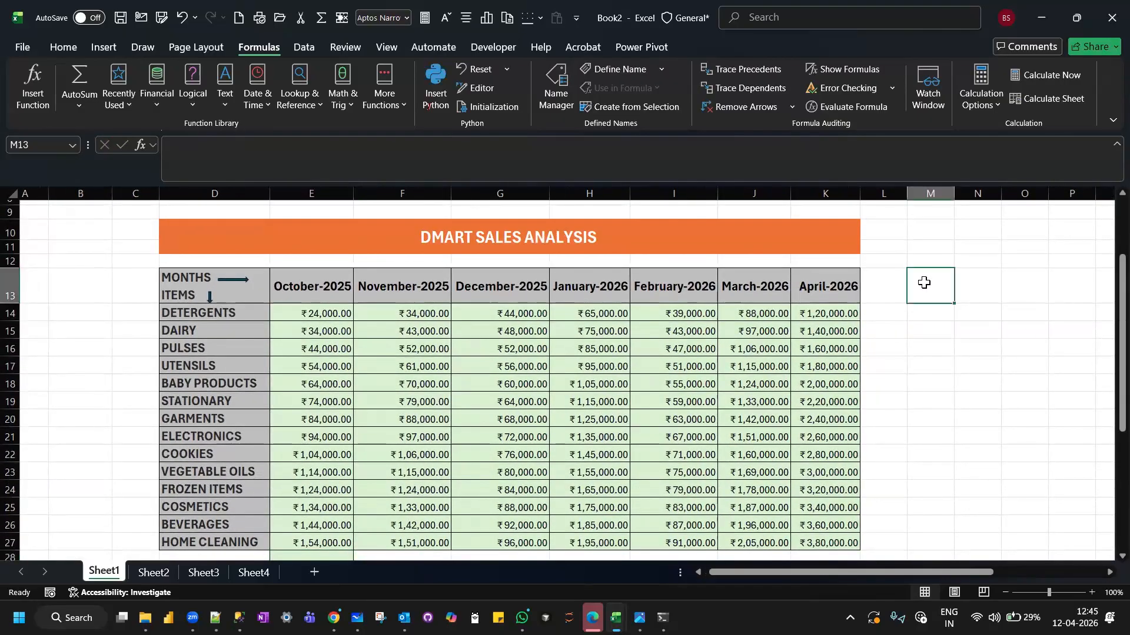
{"action": "type", "text": "t"}
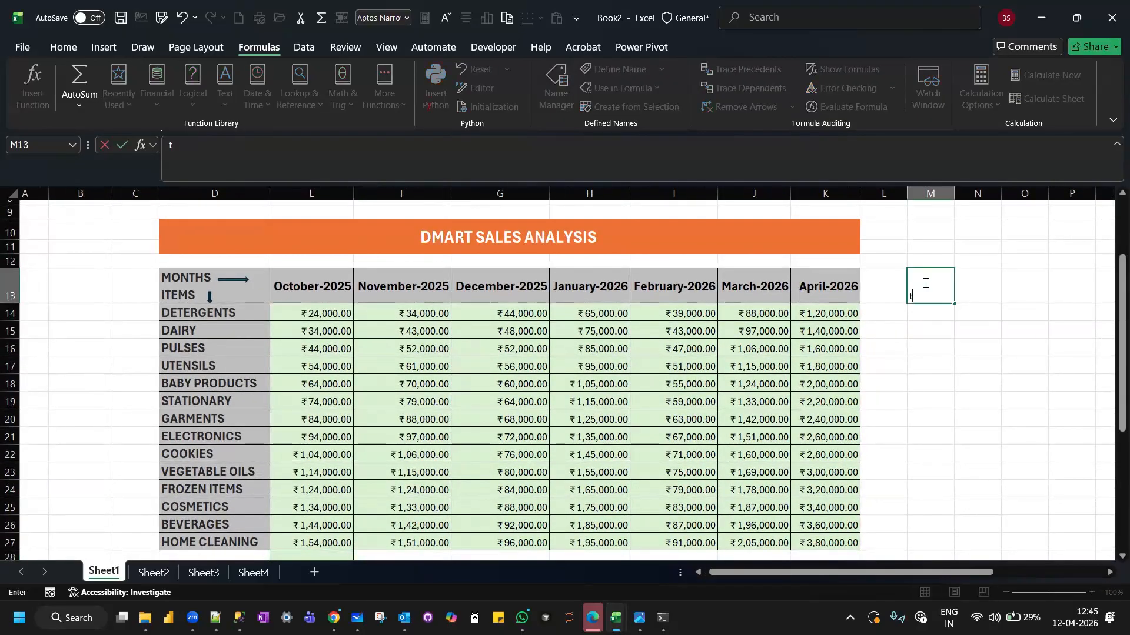
{"action": "type", "text": "otals"}
{"action": "key", "text": "Return"}
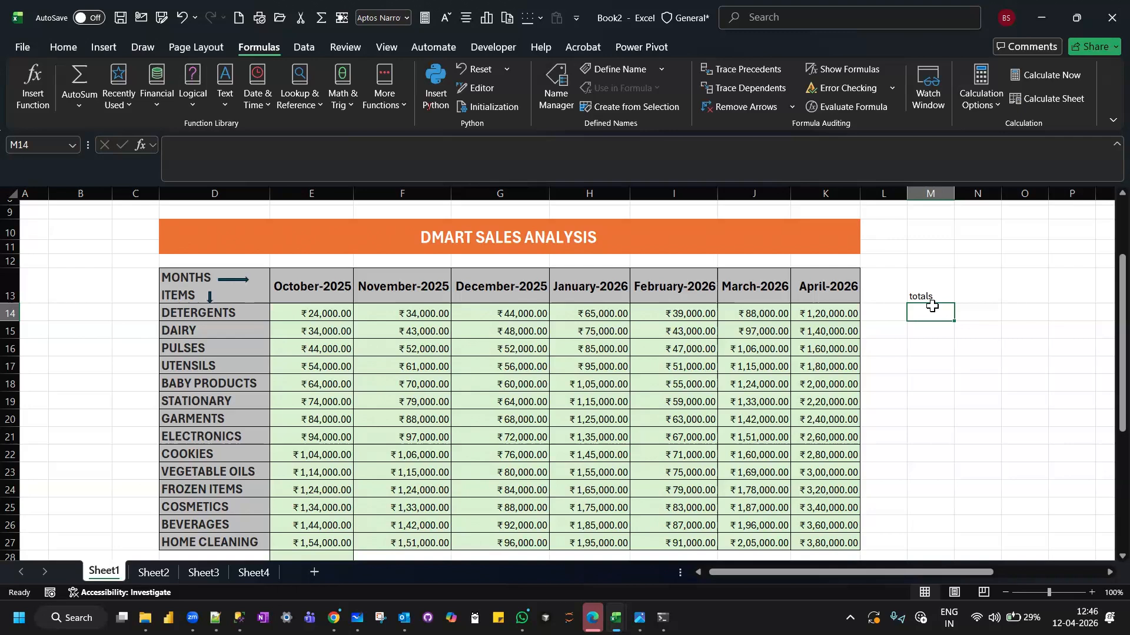
{"action": "type", "text": "="}
{"action": "key", "text": "BackSpace"}
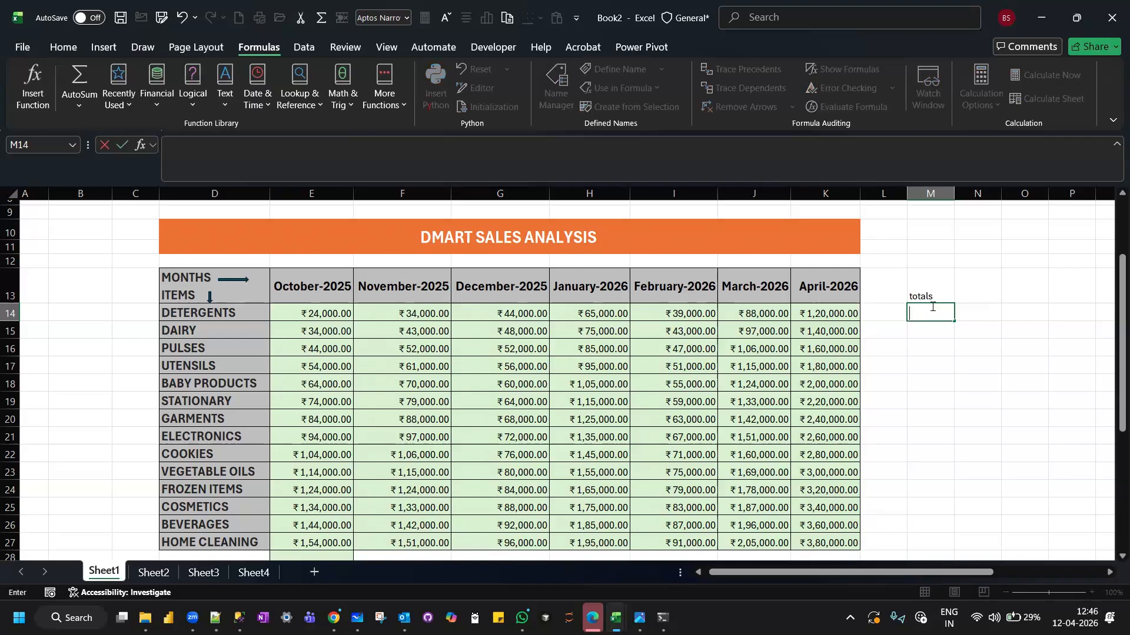
{"action": "type", "text": "-"}
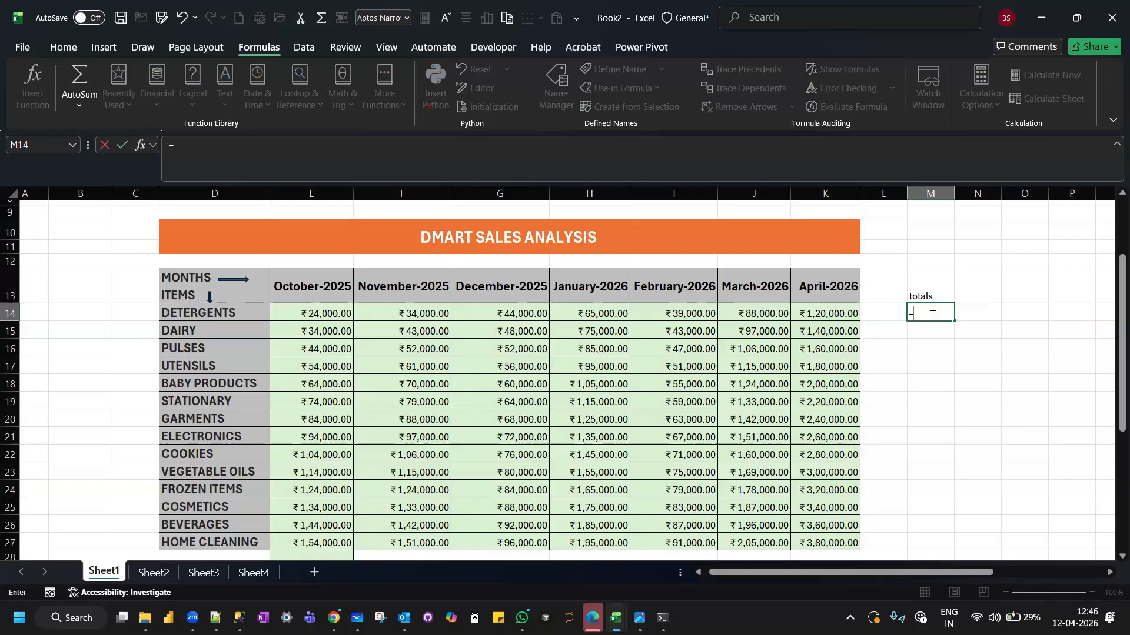
{"action": "key", "text": "BackSpace"}
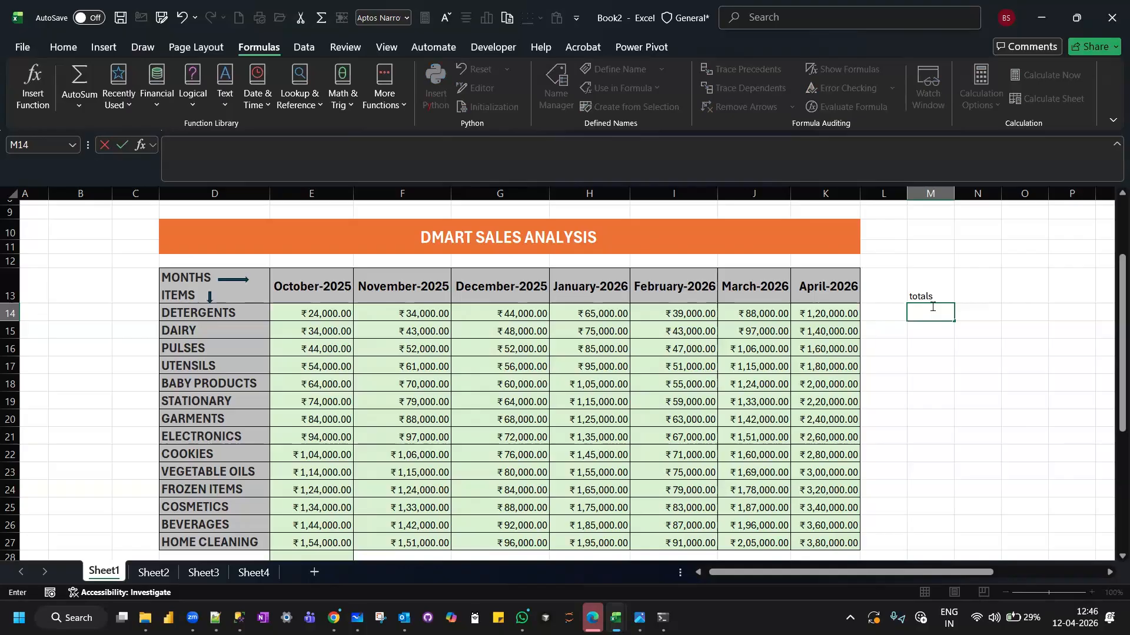
{"action": "type", "text": "-"}
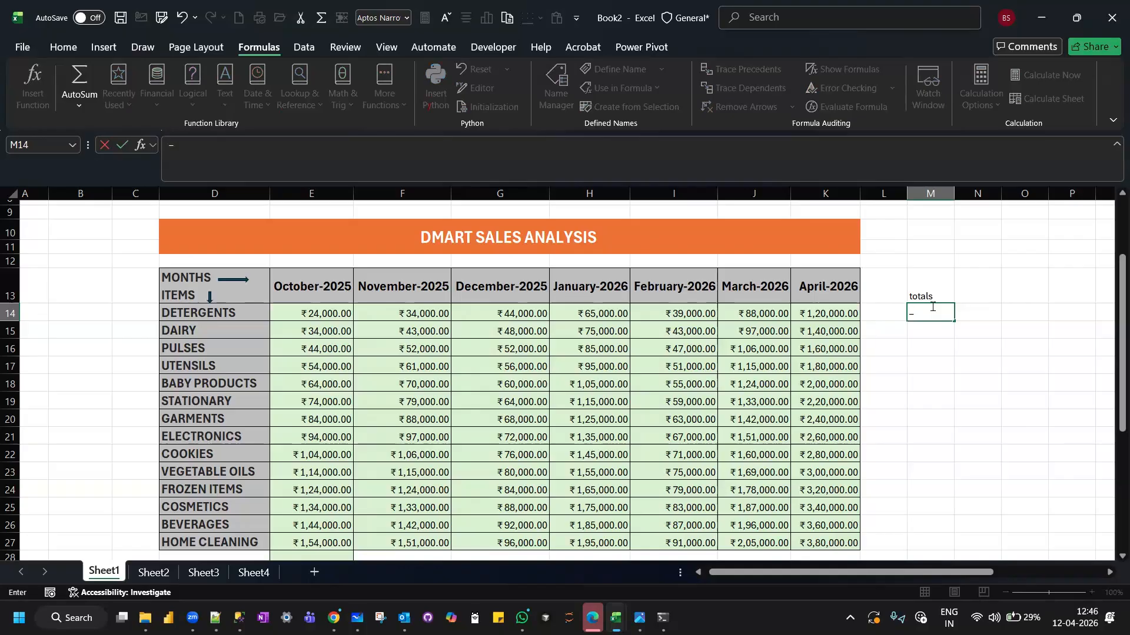
{"action": "key", "text": "BackSpace"}
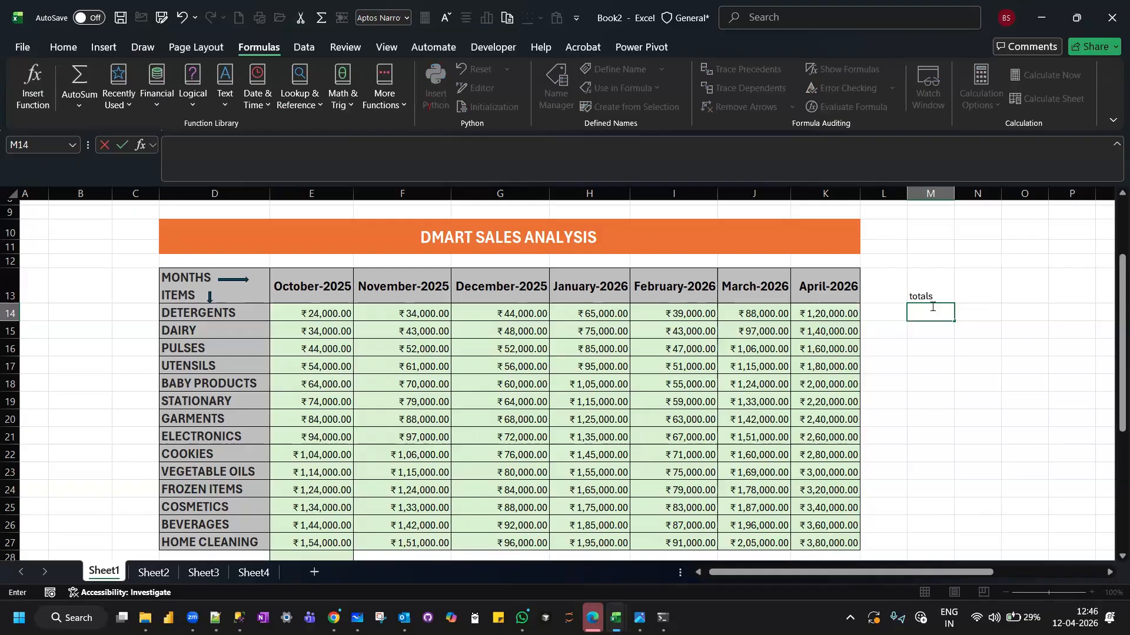
{"action": "left_click", "coordinate": [87, 105]}
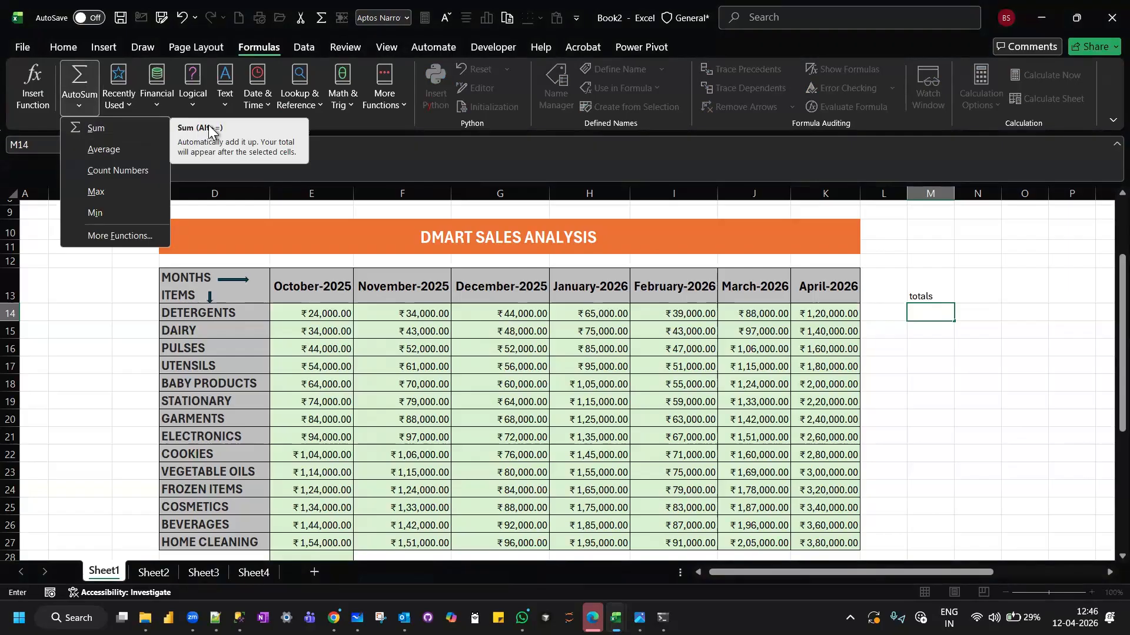
Total the DETERGENTS row across all months in M14 with =SUM(E14:K14).
{"action": "double_click", "coordinate": [934, 312]}
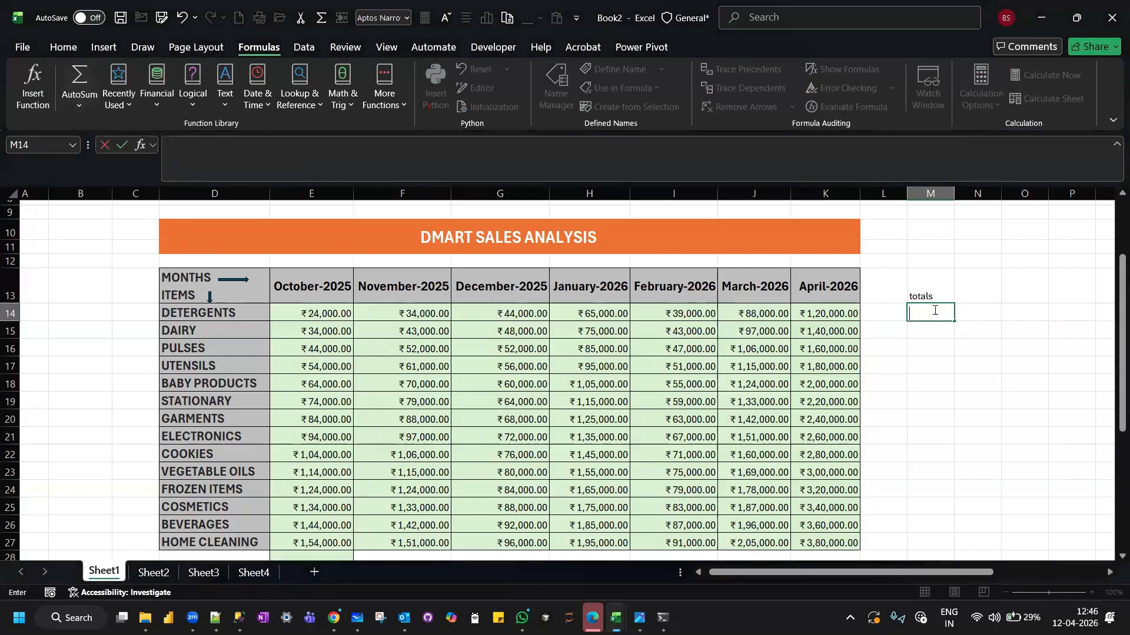
{"action": "type", "text": "=s"}
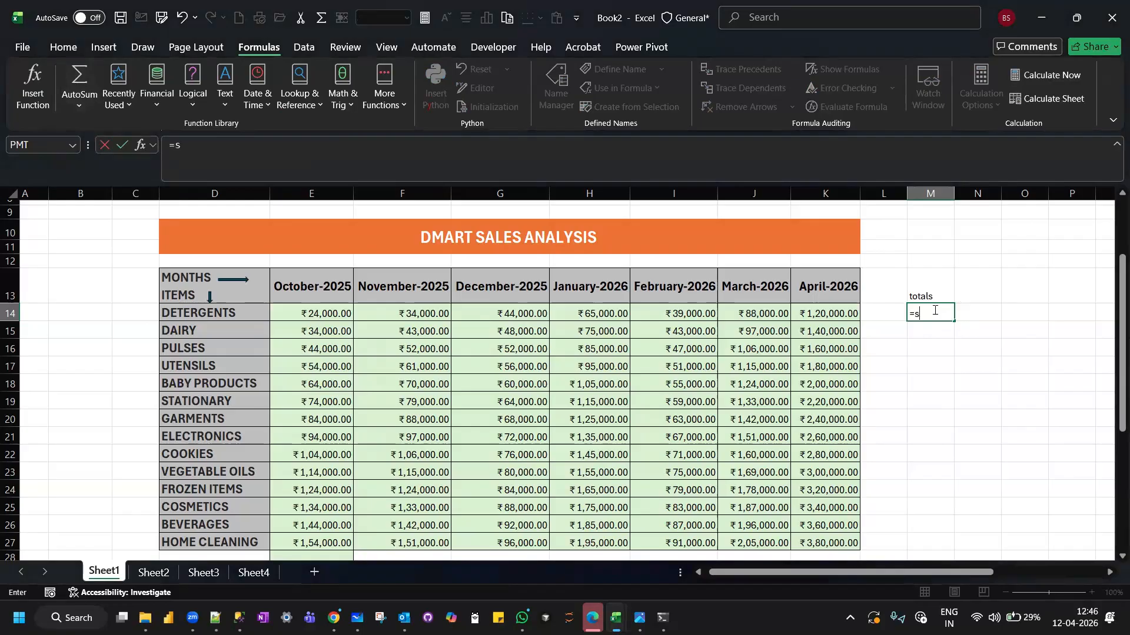
{"action": "type", "text": "um("}
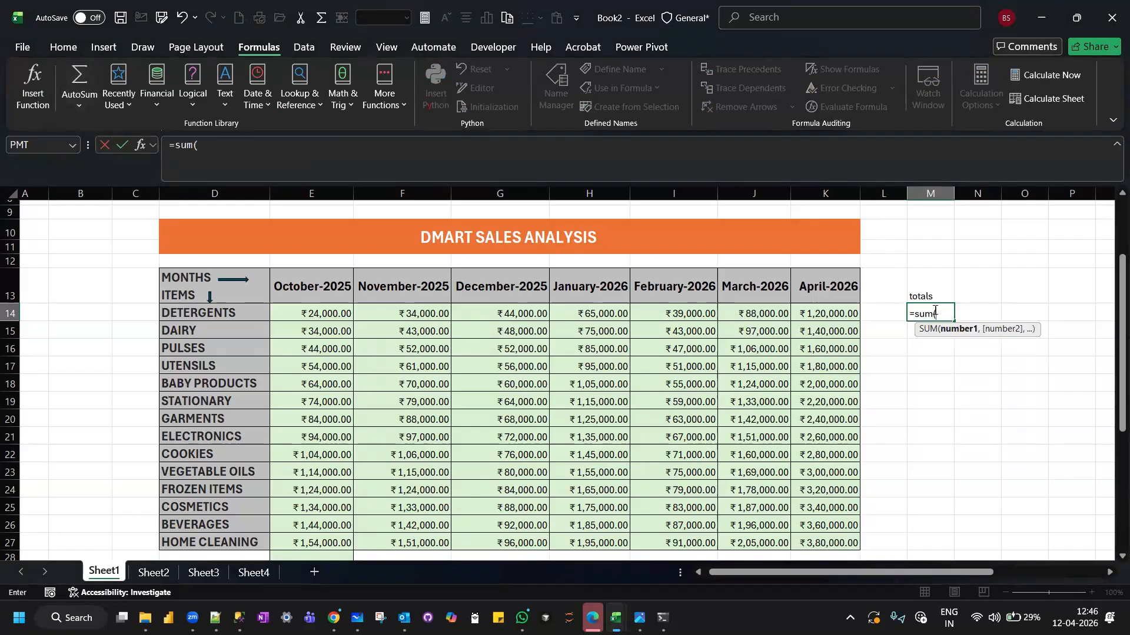
{"action": "left_click", "coordinate": [340, 313]}
{"action": "left_click_drag", "start_coordinate": [903, 350], "coordinate": [836, 315]}
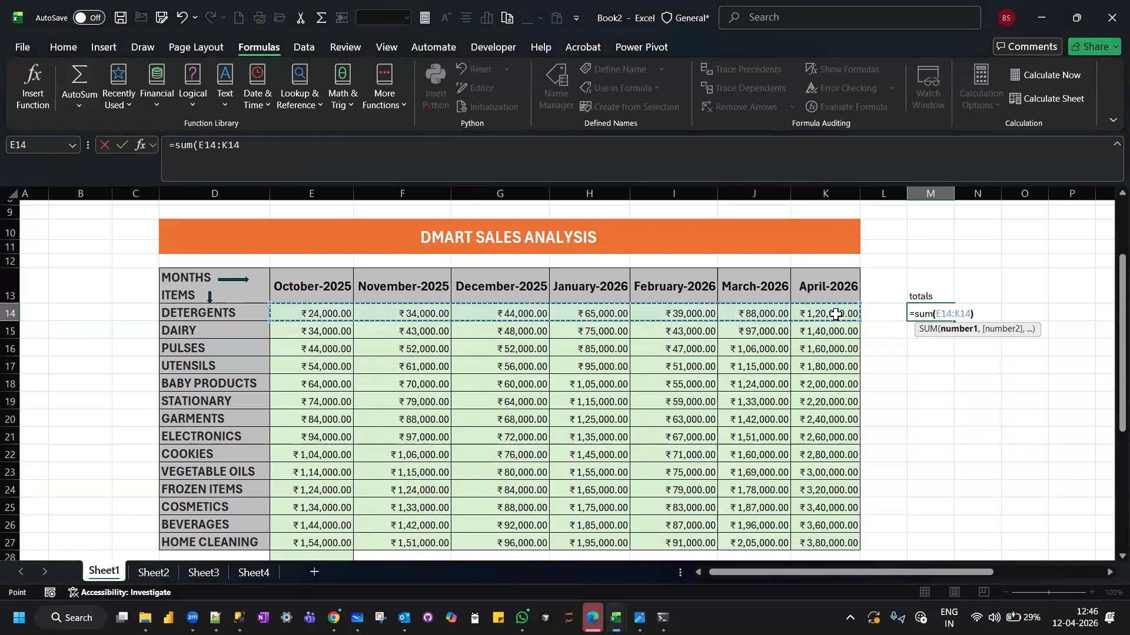
{"action": "key", "text": "Return"}
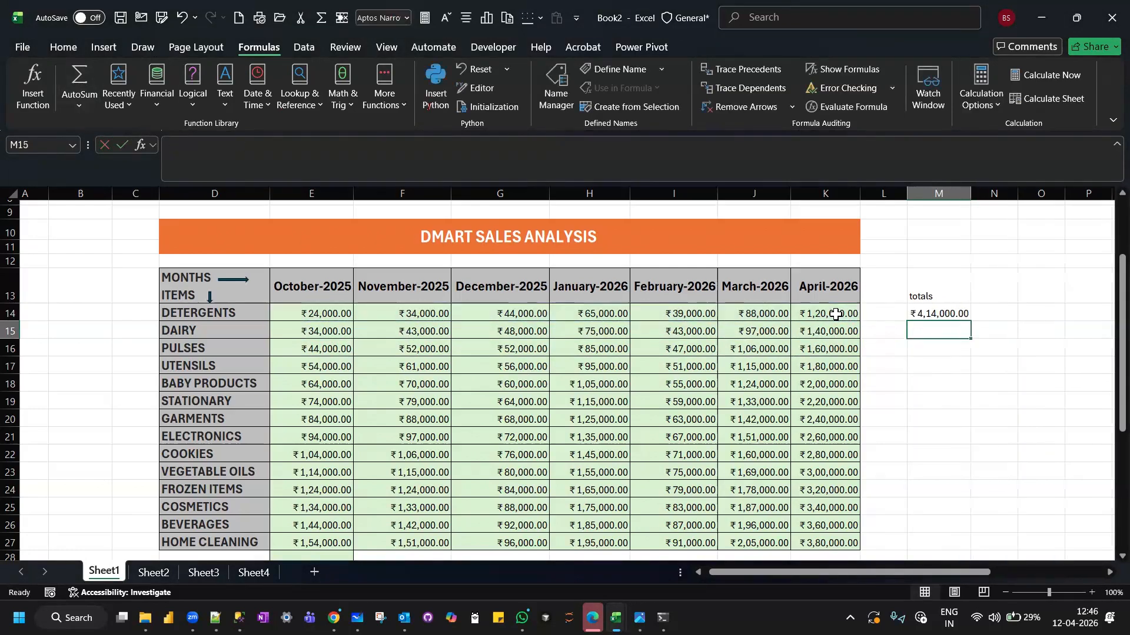
Copy the M14 row total down to M27 and auto-fit the width of column M.
{"action": "left_click", "coordinate": [942, 308]}
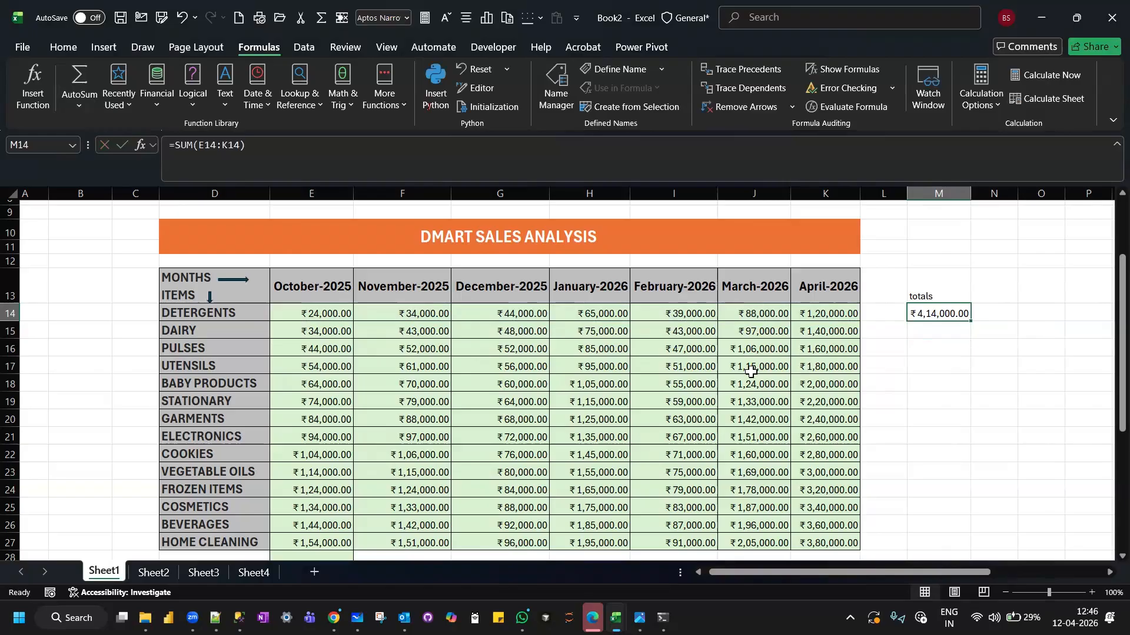
{"action": "scroll", "coordinate": [751, 372], "scroll_direction": "down", "scroll_amount": 1}
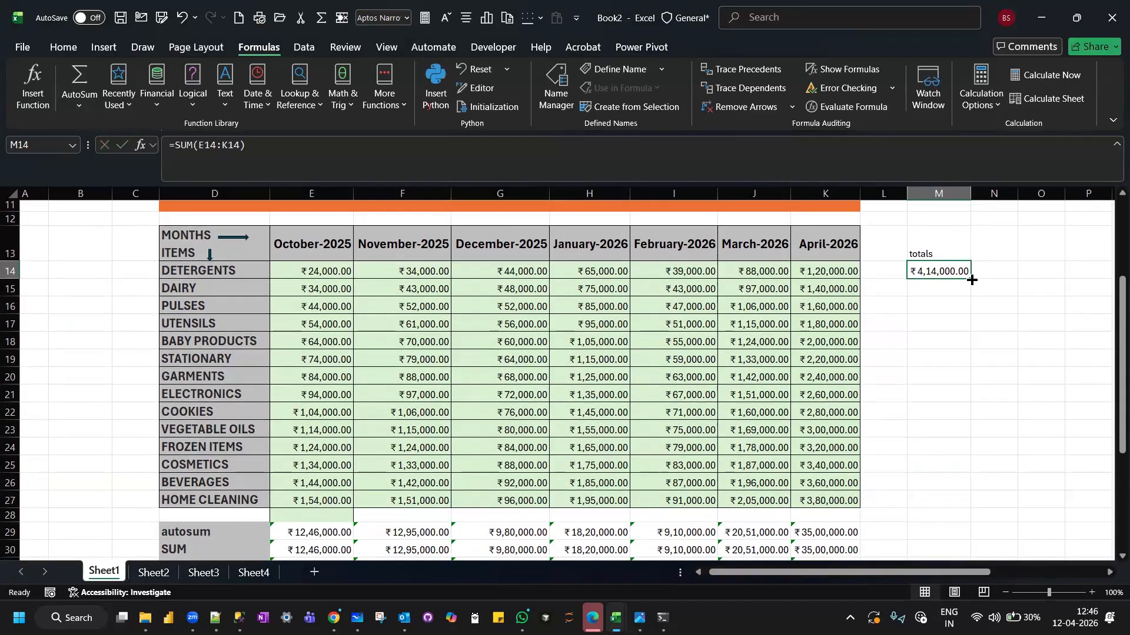
{"action": "left_click_drag", "start_coordinate": [971, 280], "coordinate": [949, 505]}
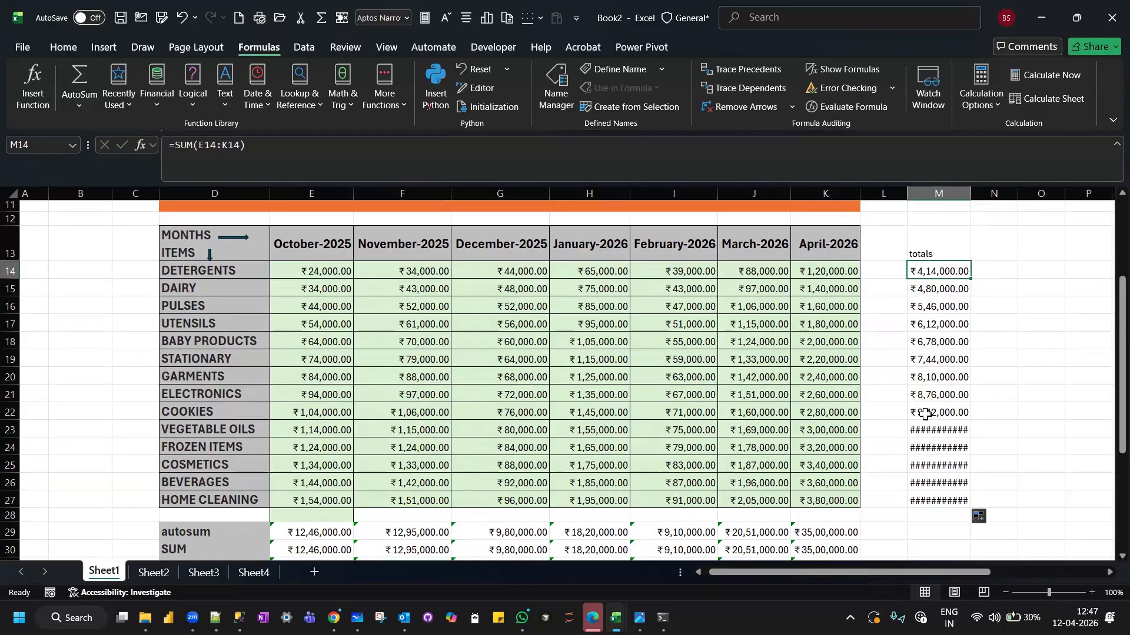
{"action": "double_click", "coordinate": [970, 198]}
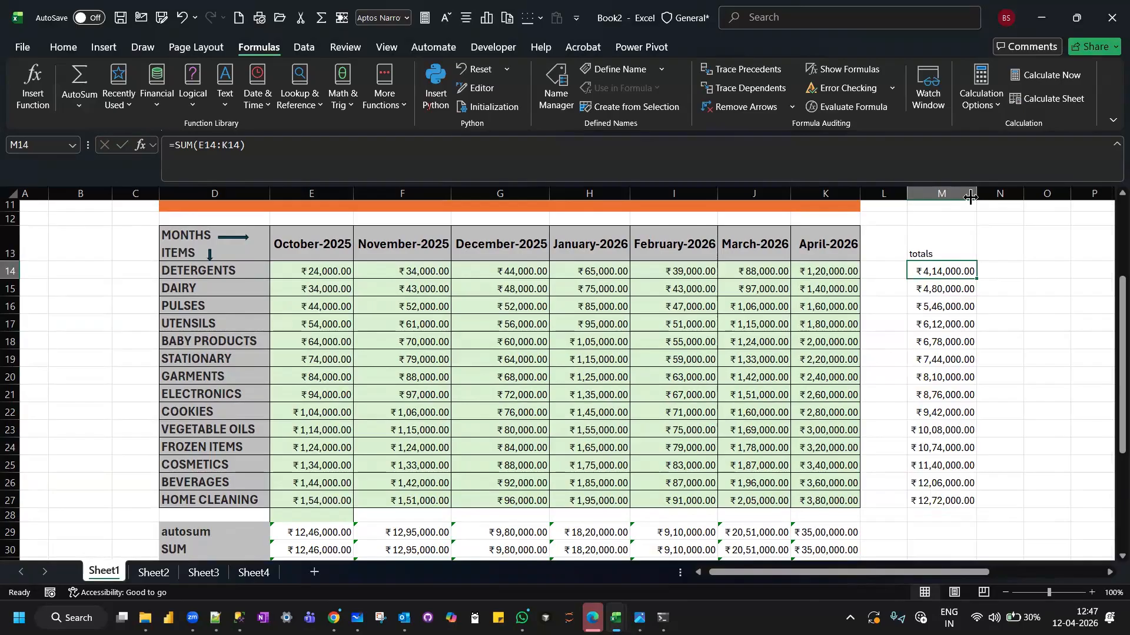
Compare the row total formulas in M23 and M14 with the October column SUM formula in E30.
{"action": "left_click", "coordinate": [937, 433]}
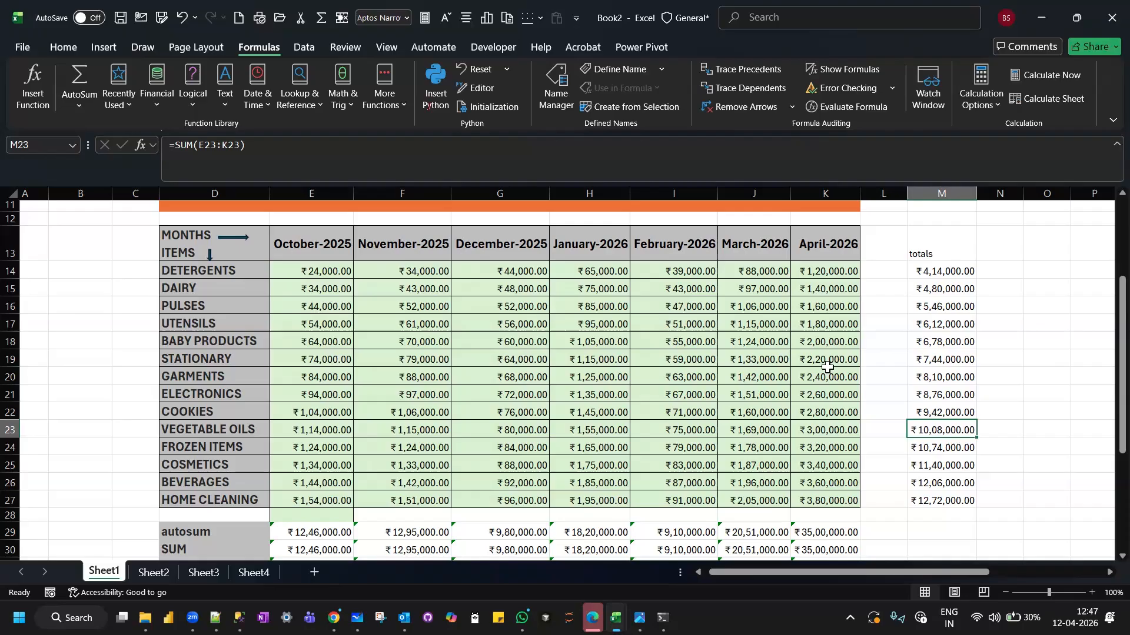
{"action": "left_click", "coordinate": [937, 253]}
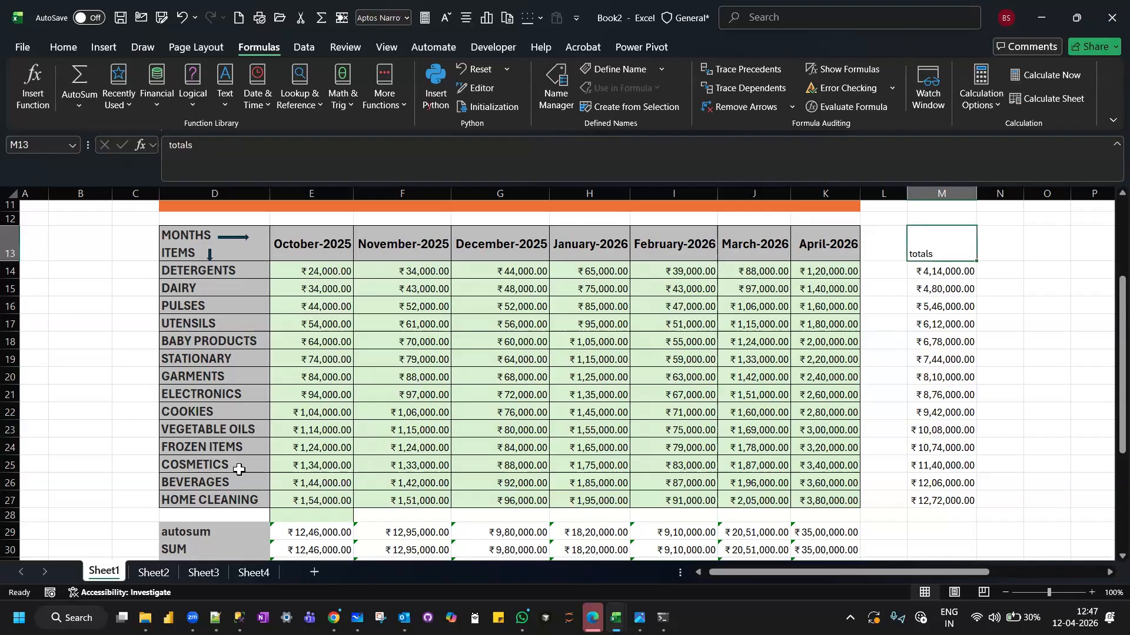
{"action": "left_click", "coordinate": [302, 549]}
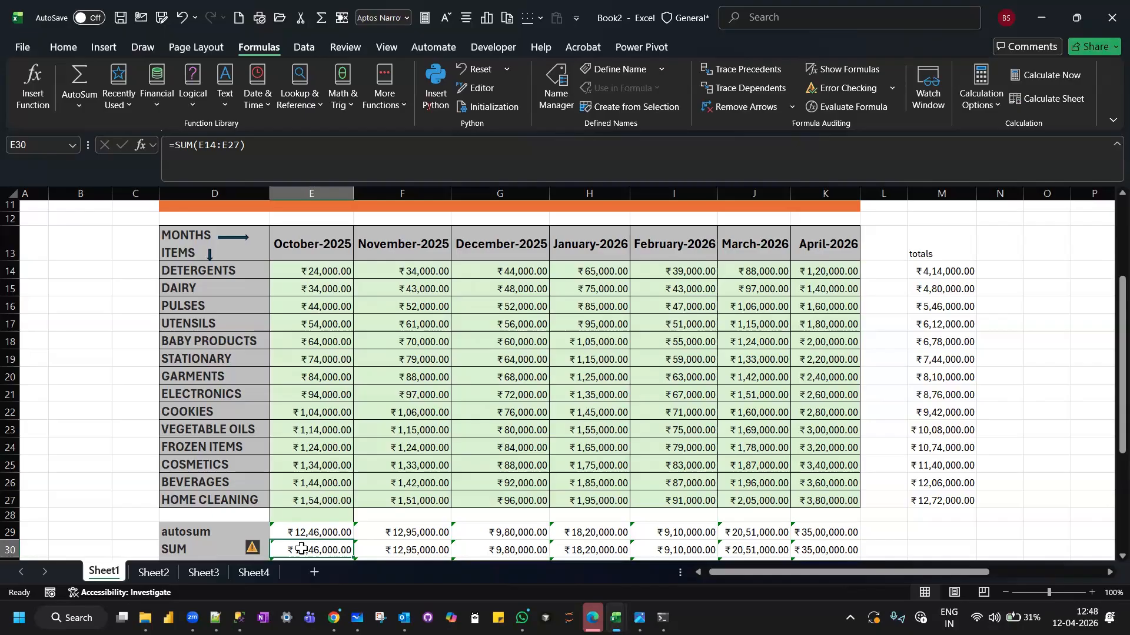
{"action": "left_click", "coordinate": [940, 267]}
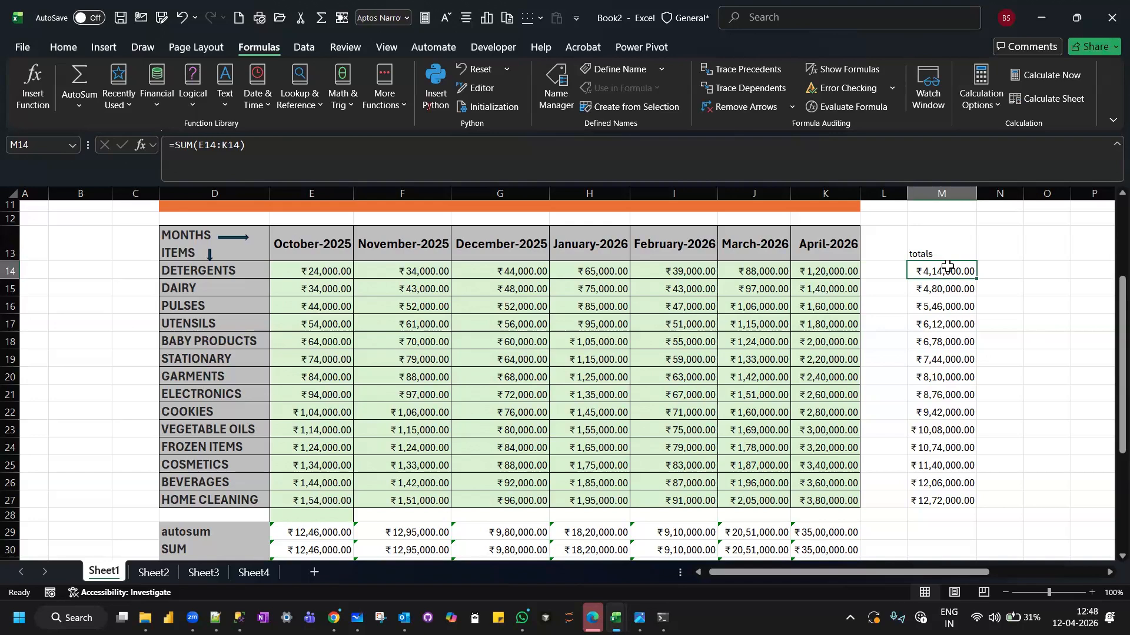
Check the October SUM formula in E30 against the DETERGENTS row total formula in M14.
{"action": "left_click", "coordinate": [320, 546]}
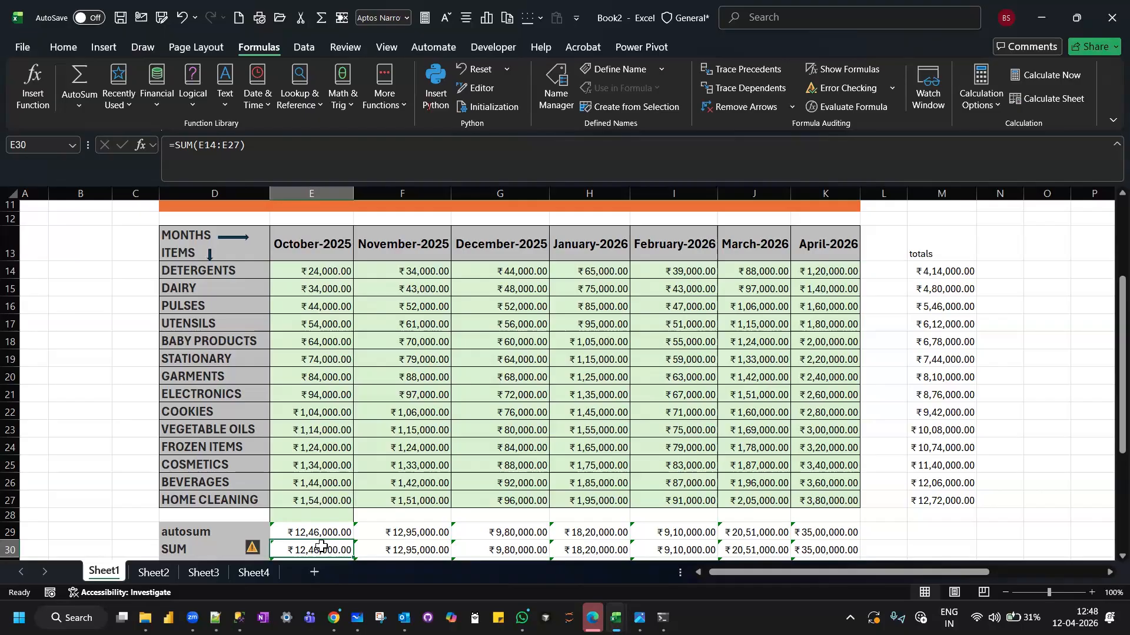
{"action": "left_click", "coordinate": [936, 270]}
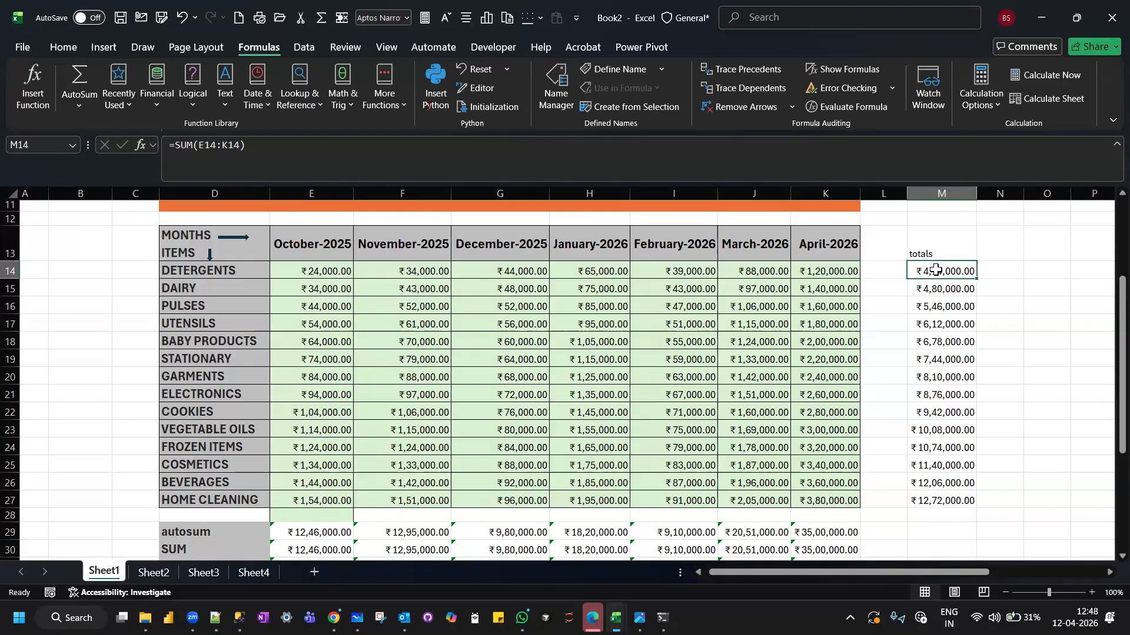
{"action": "left_click", "coordinate": [299, 548]}
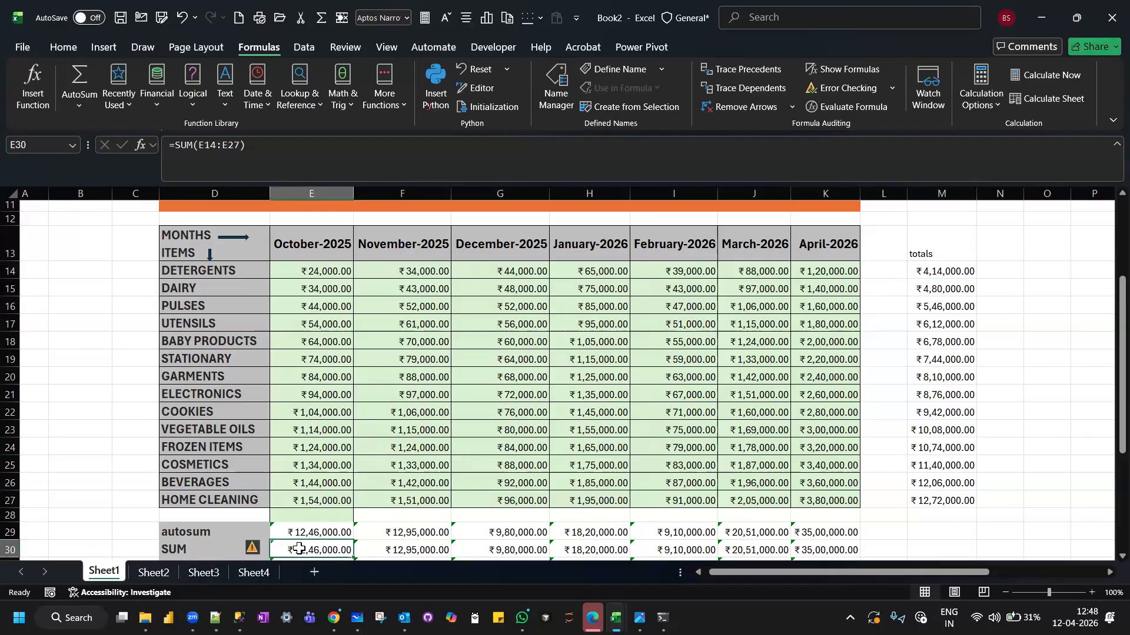
{"action": "scroll", "coordinate": [299, 548], "scroll_direction": "down", "scroll_amount": 1}
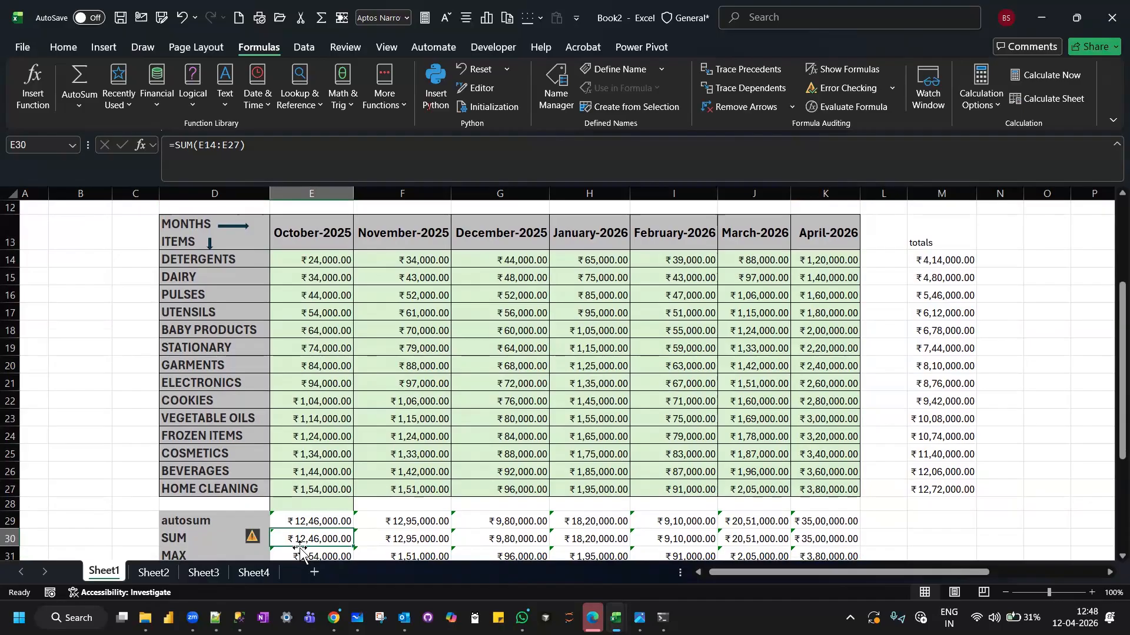
{"action": "left_click", "coordinate": [935, 261]}
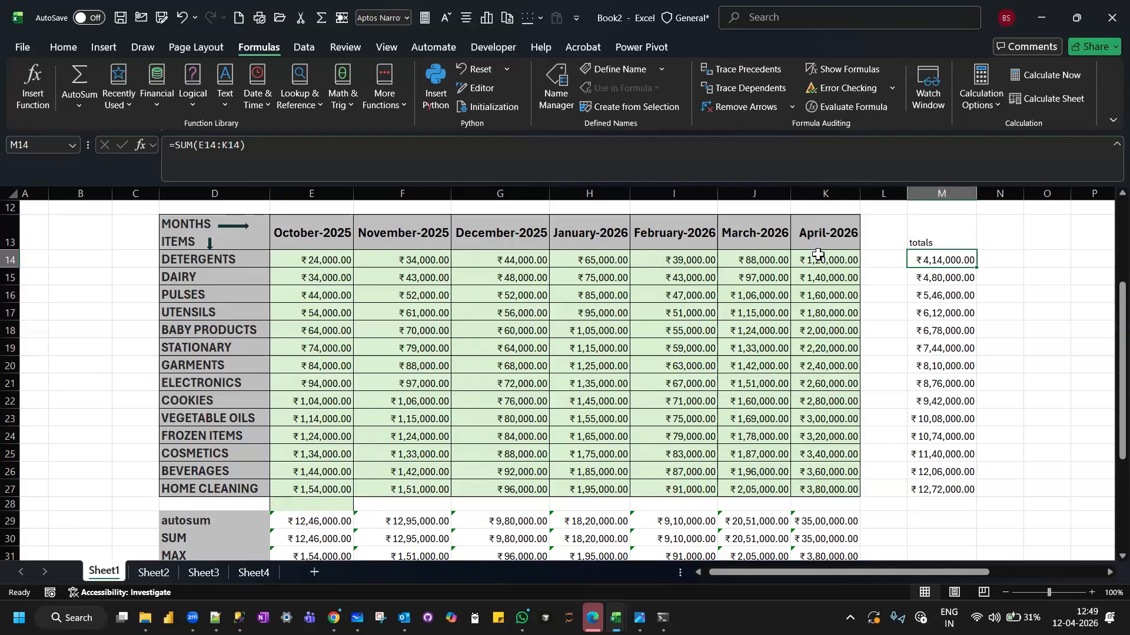
{"action": "left_click", "coordinate": [302, 539]}
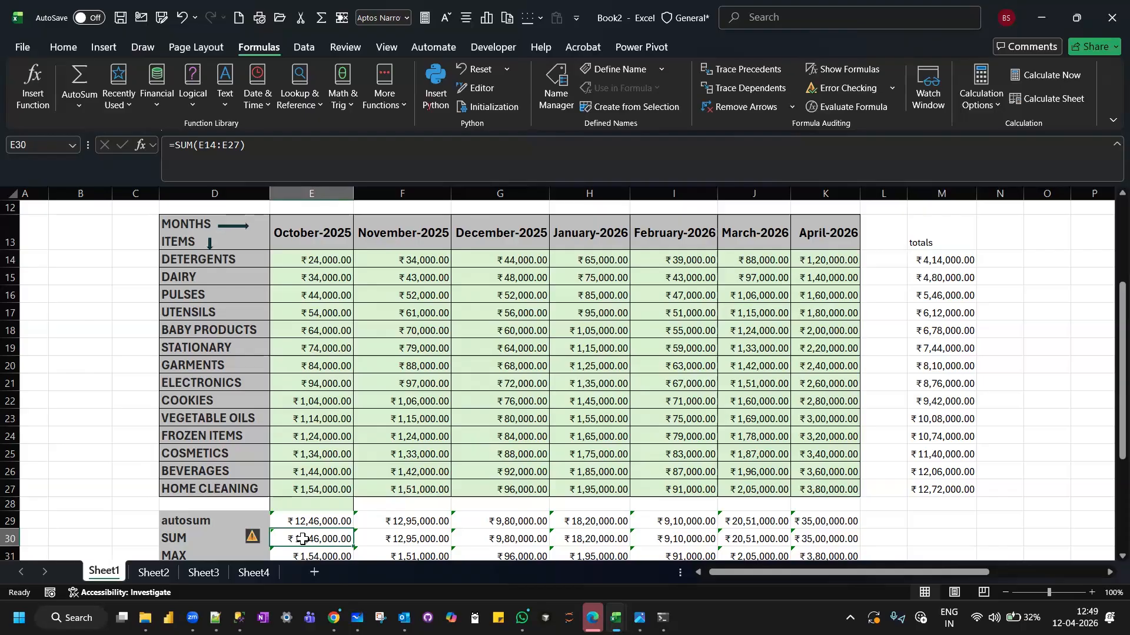
{"action": "left_click", "coordinate": [950, 263]}
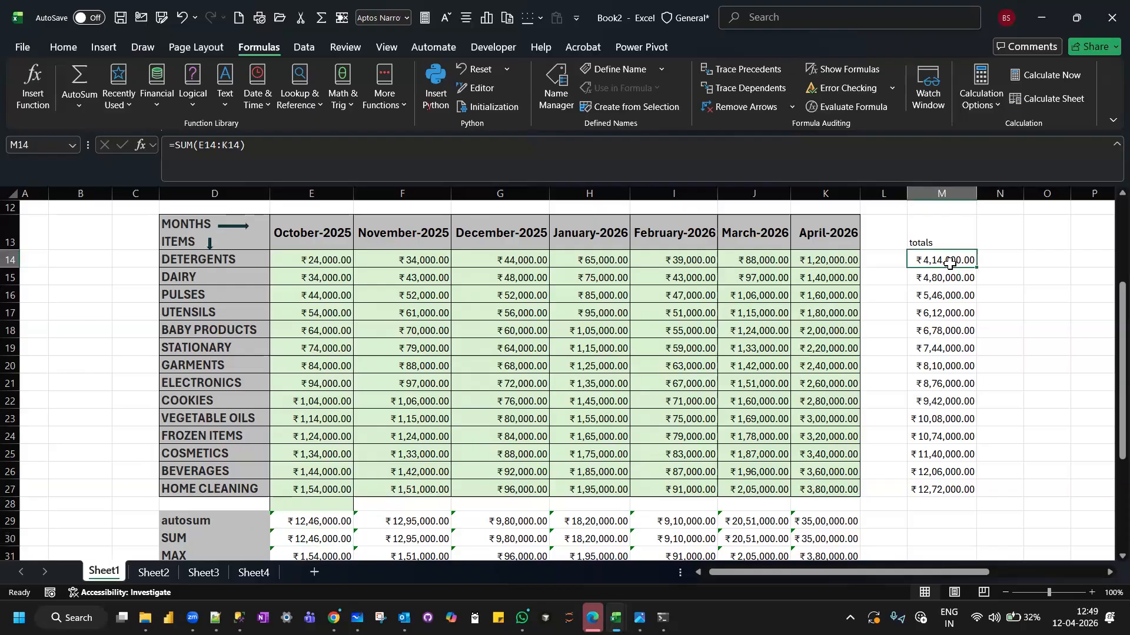
Calculate the grand total of the monthly sums in M30 with =SUM(E30:K30).
{"action": "left_click", "coordinate": [930, 520]}
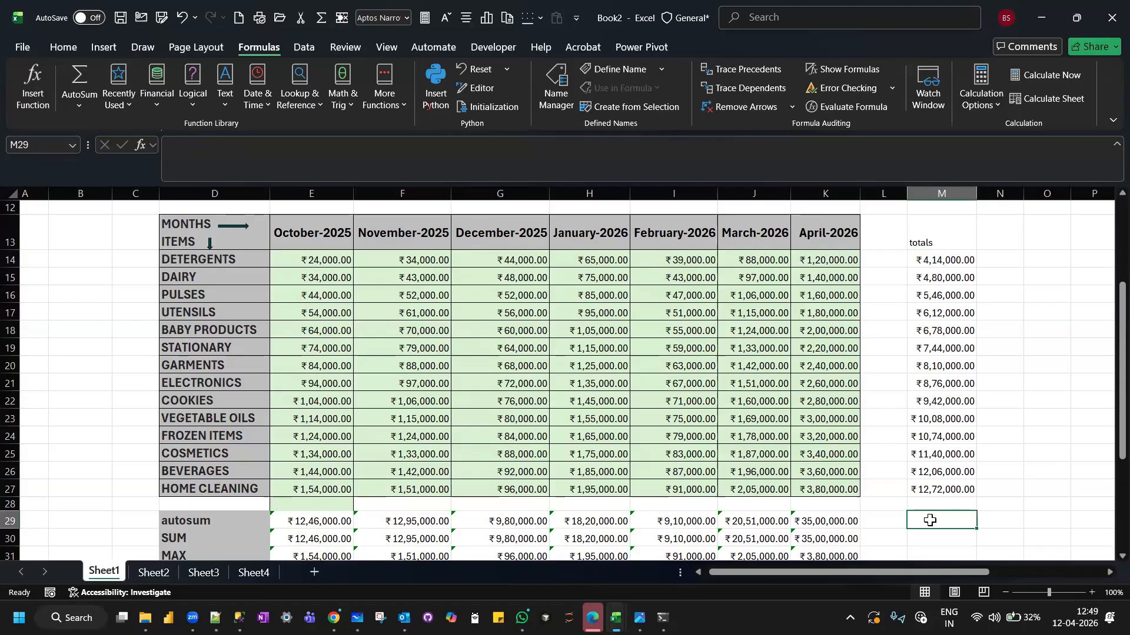
{"action": "scroll", "coordinate": [930, 520], "scroll_direction": "down", "scroll_amount": 1}
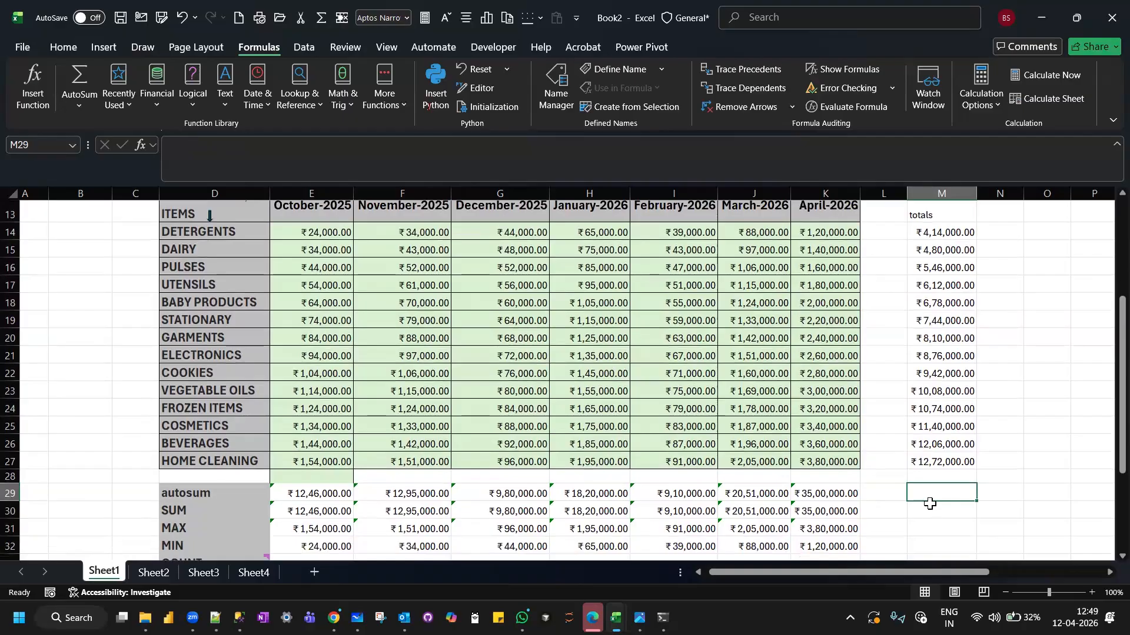
{"action": "left_click", "coordinate": [930, 503]}
{"action": "type", "text": "=s"}
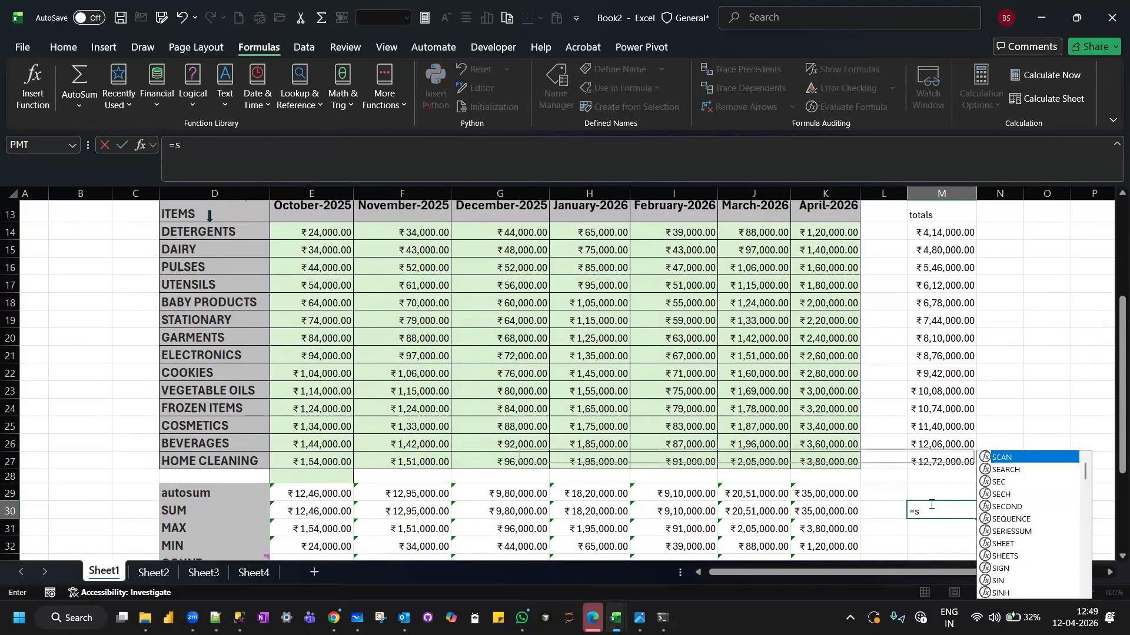
{"action": "type", "text": "um("}
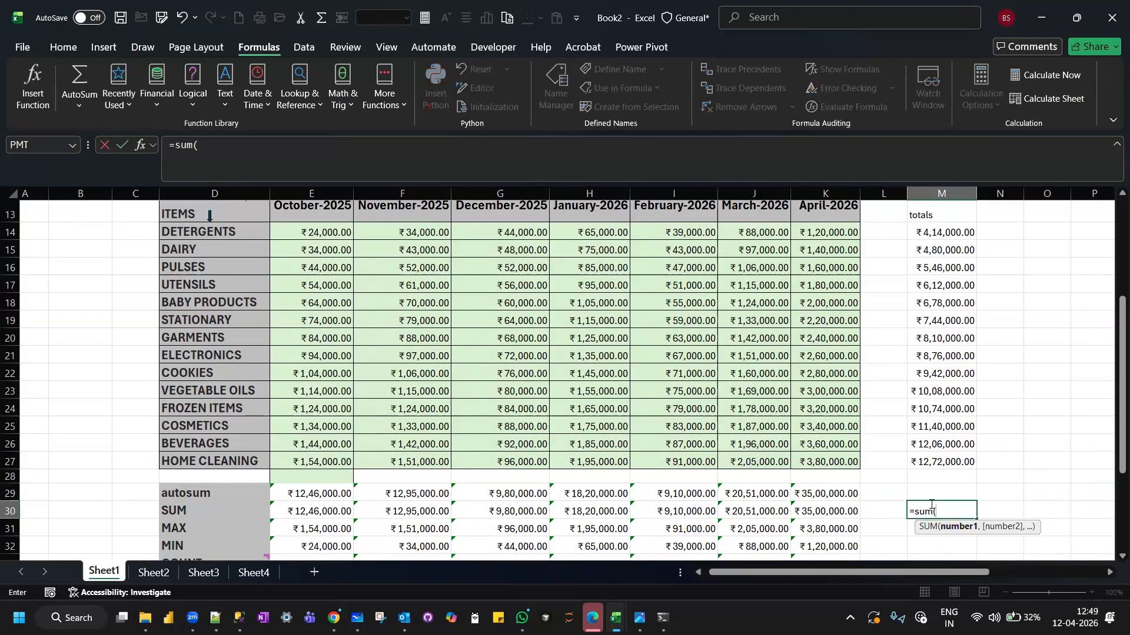
{"action": "left_click_drag", "start_coordinate": [290, 507], "coordinate": [825, 509]}
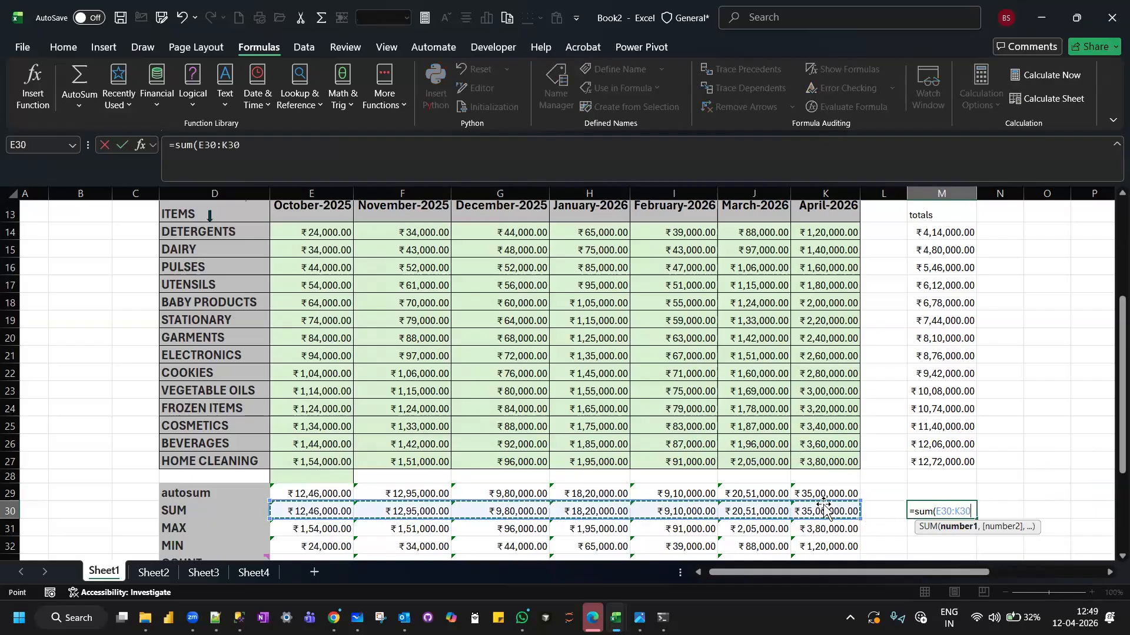
{"action": "key", "text": "Return"}
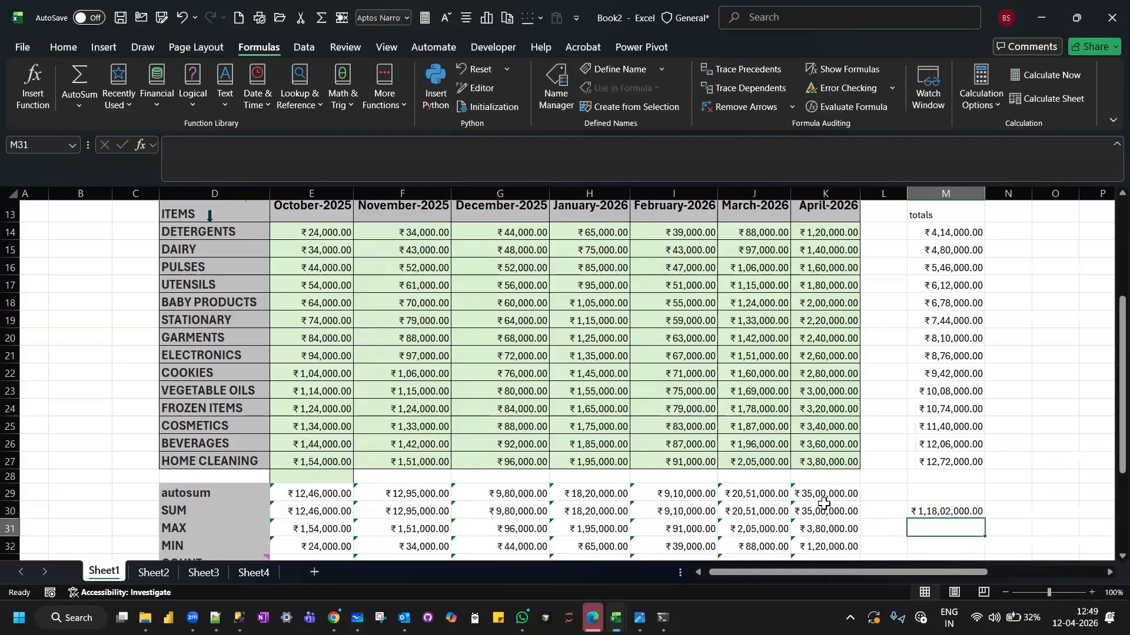
Calculate the grand total of the item totals in M31 with =SUM(M14:M27).
{"action": "type", "text": "=sum"}
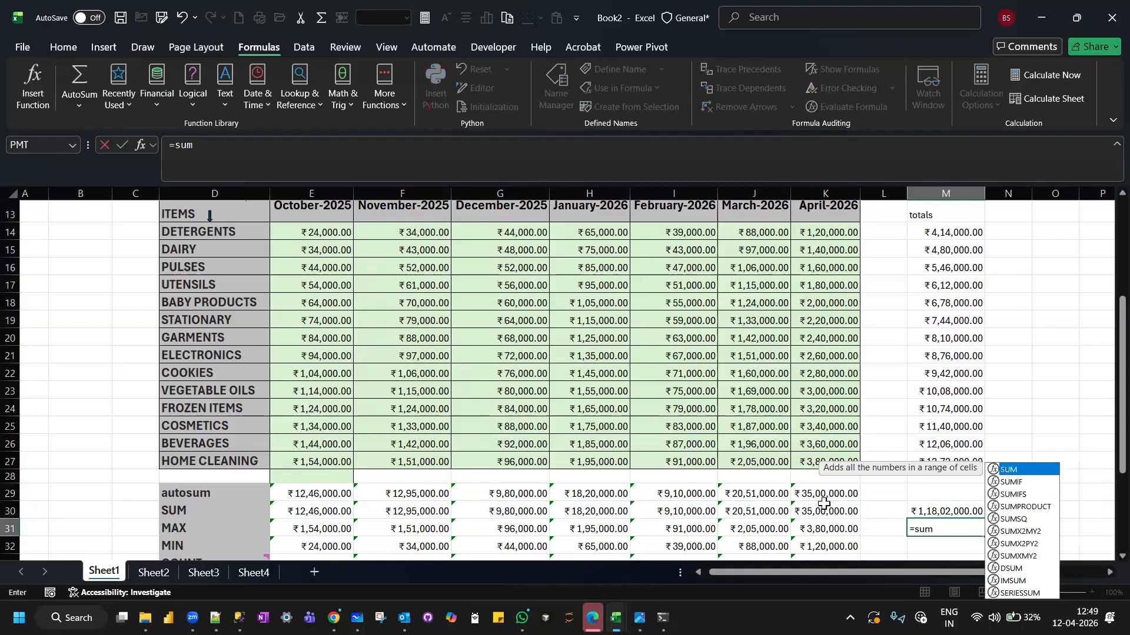
{"action": "type", "text": "("}
{"action": "left_click_drag", "start_coordinate": [941, 229], "coordinate": [949, 452]}
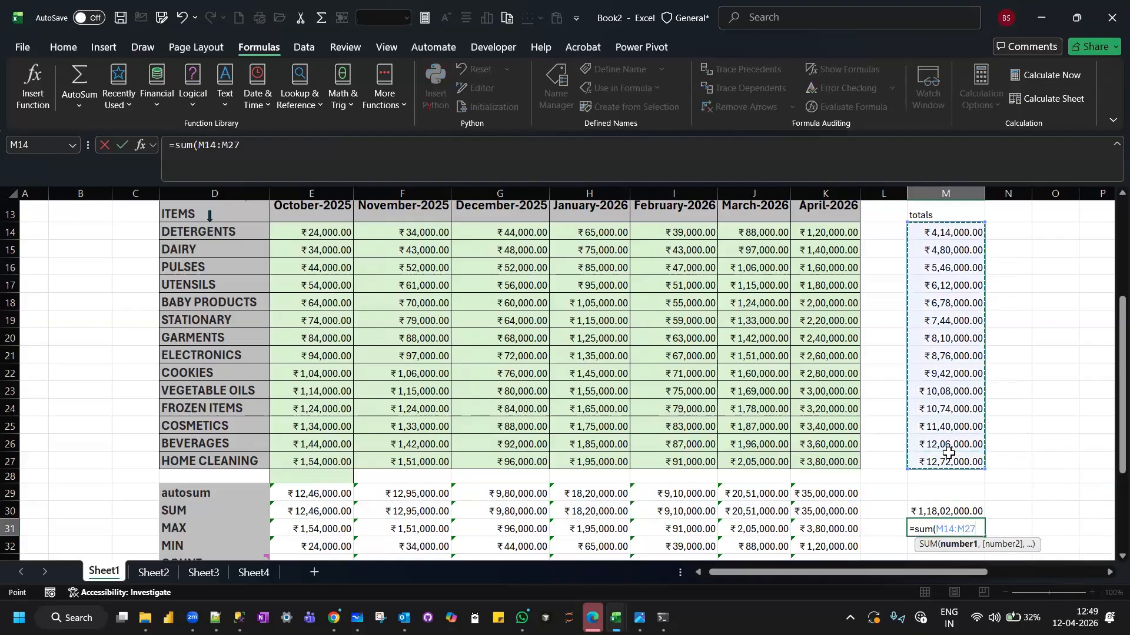
{"action": "type", "text": ")"}
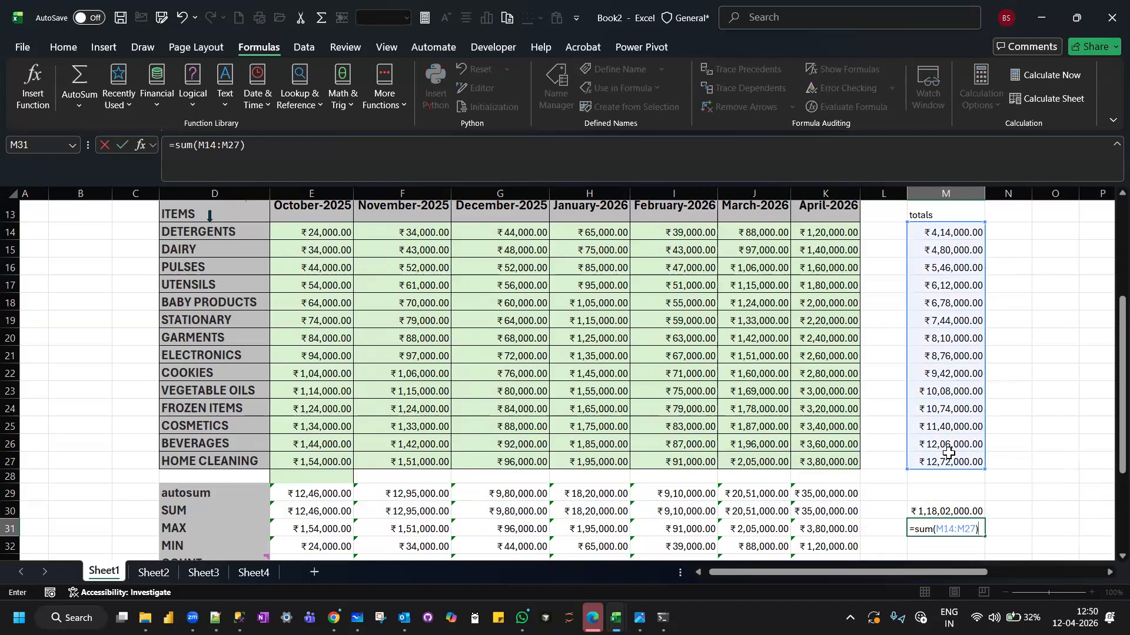
{"action": "key", "text": "Return"}
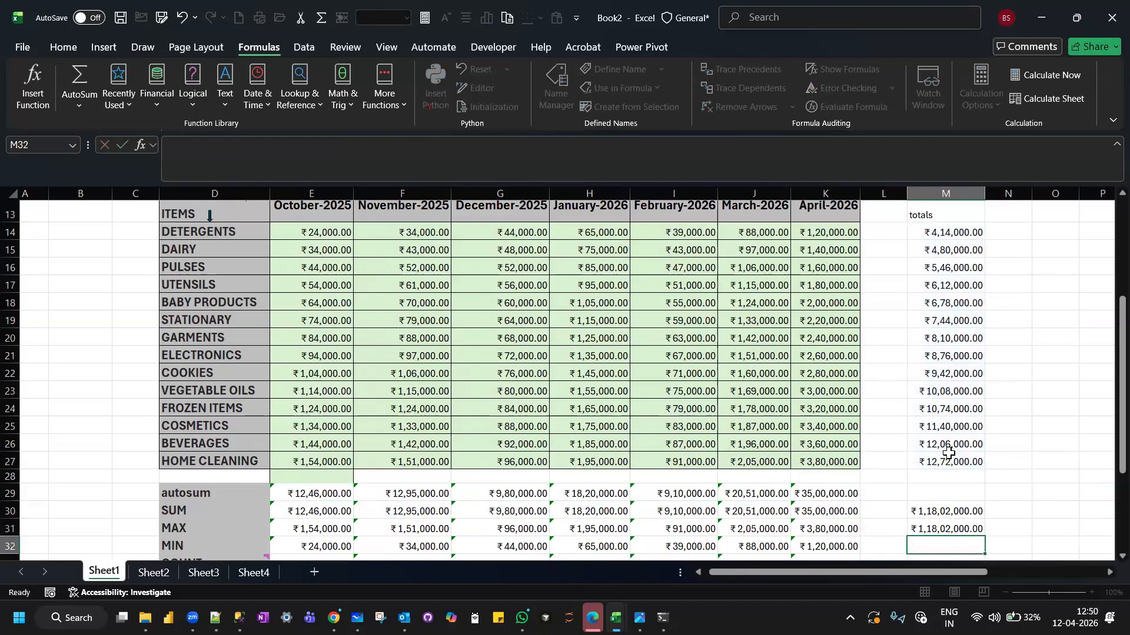
Check the grand total formulas in M30 and M31, and highlight M30 with an orange fill.
{"action": "left_click", "coordinate": [929, 514]}
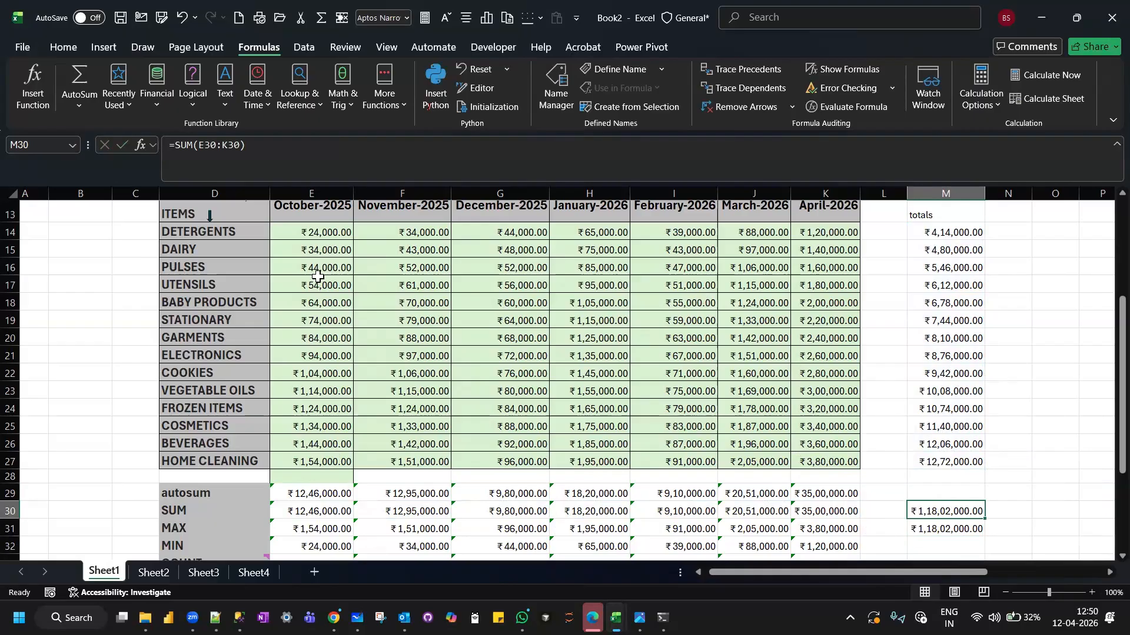
{"action": "left_click", "coordinate": [916, 530]}
{"action": "left_click", "coordinate": [308, 512]}
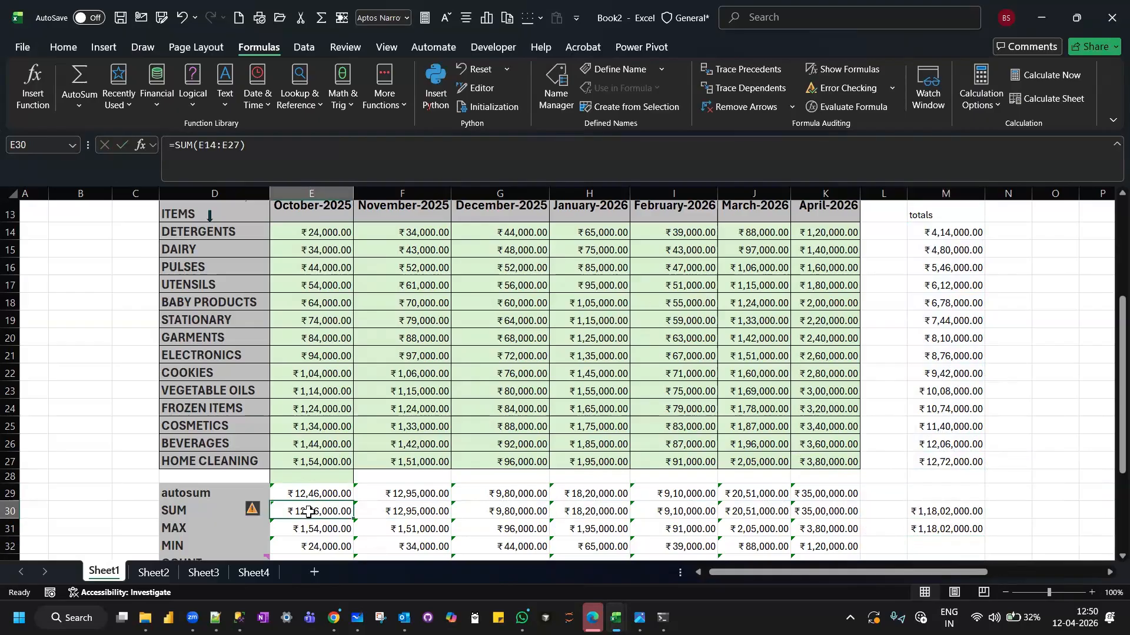
{"action": "left_click", "coordinate": [947, 512]}
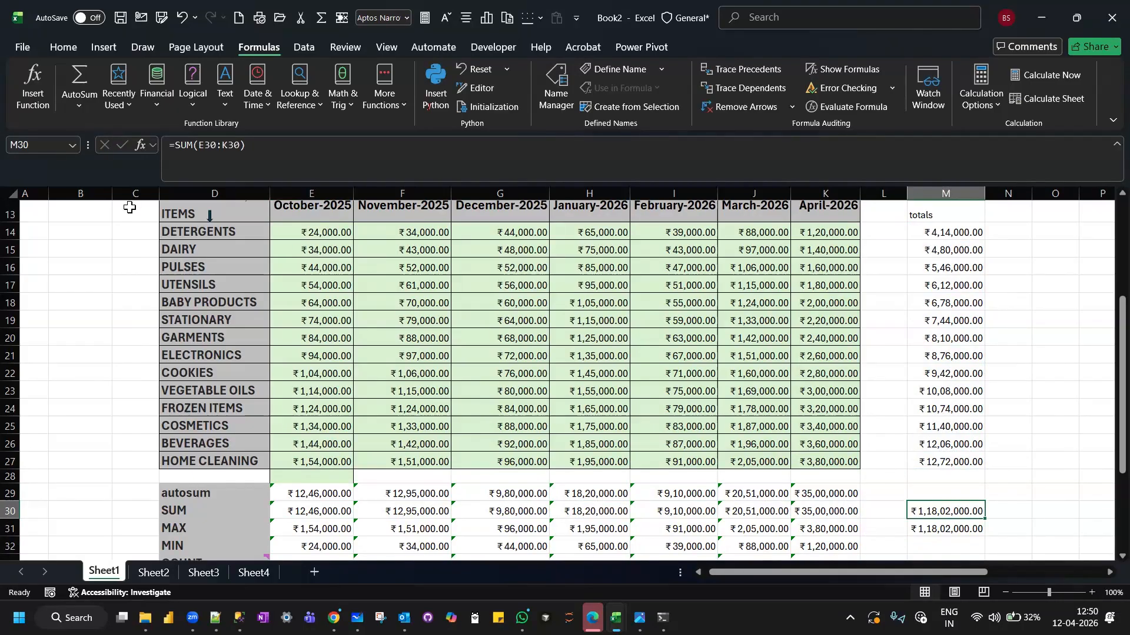
{"action": "left_click", "coordinate": [65, 50]}
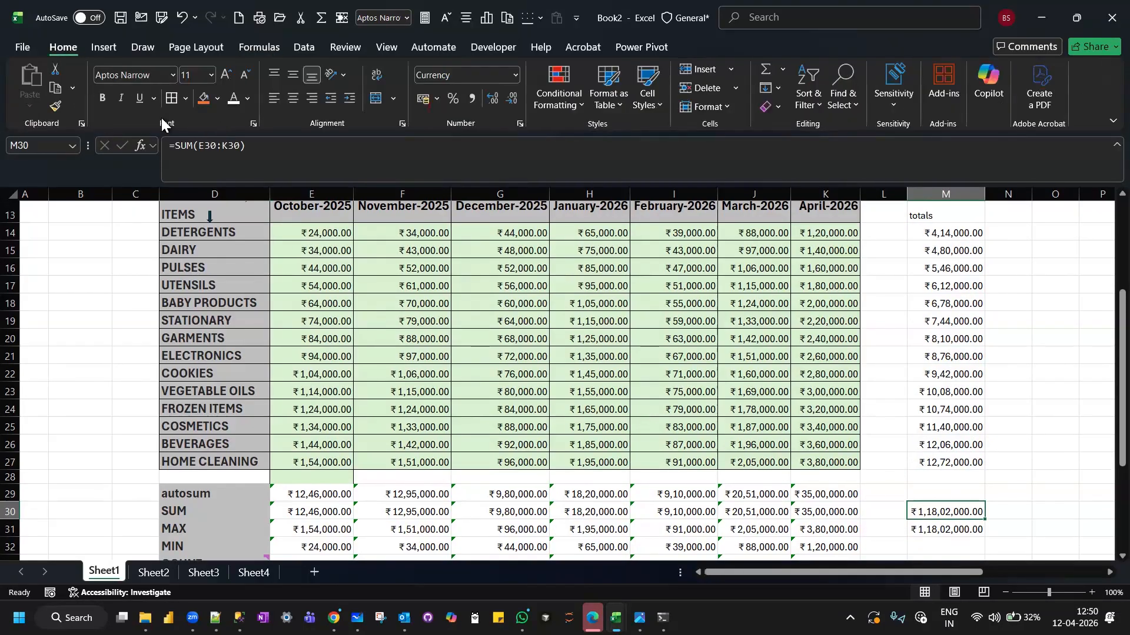
{"action": "left_click", "coordinate": [203, 97]}
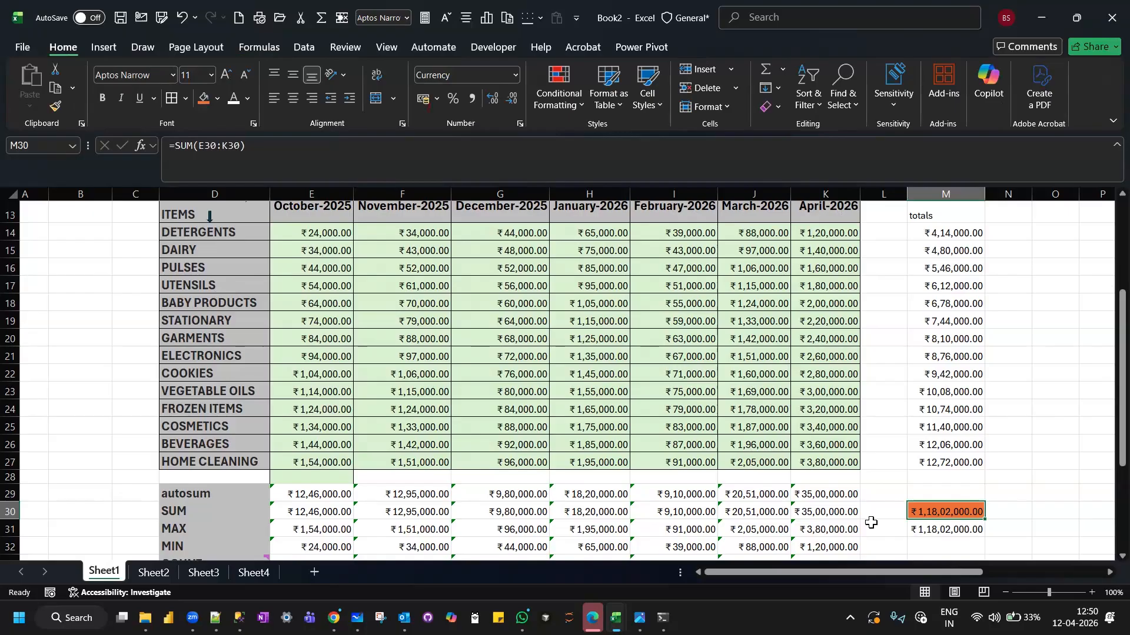
Review the item-based grand total formula in M31 and the October and November SUM formulas in E30 and F30.
{"action": "left_click", "coordinate": [956, 536]}
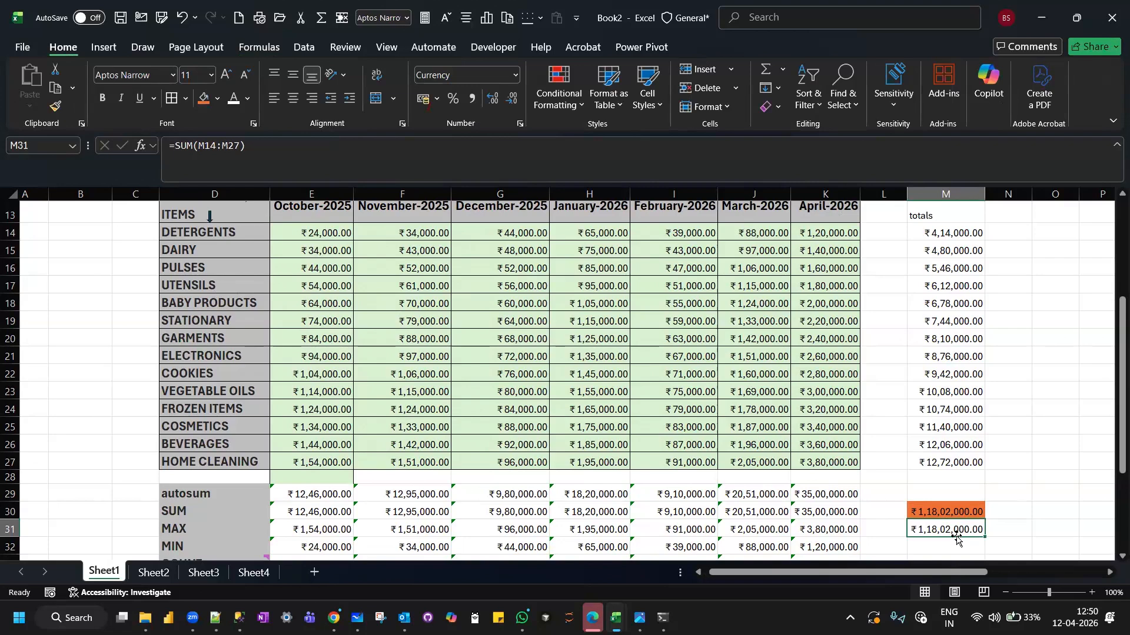
{"action": "scroll", "coordinate": [361, 432], "scroll_direction": "up", "scroll_amount": 2}
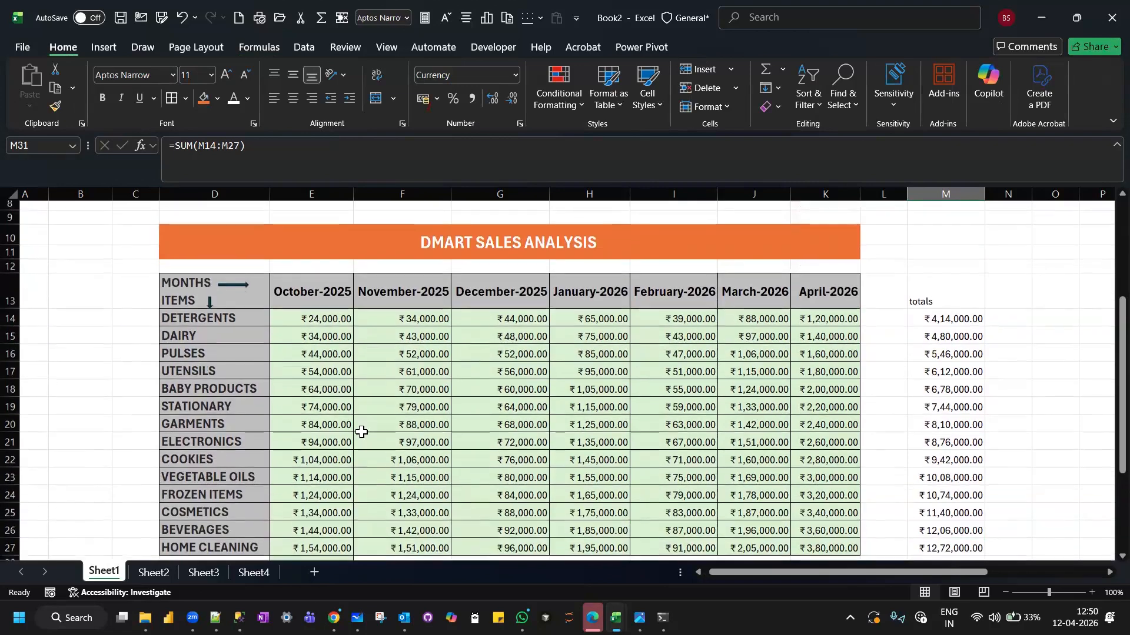
{"action": "scroll", "coordinate": [361, 432], "scroll_direction": "down", "scroll_amount": 1}
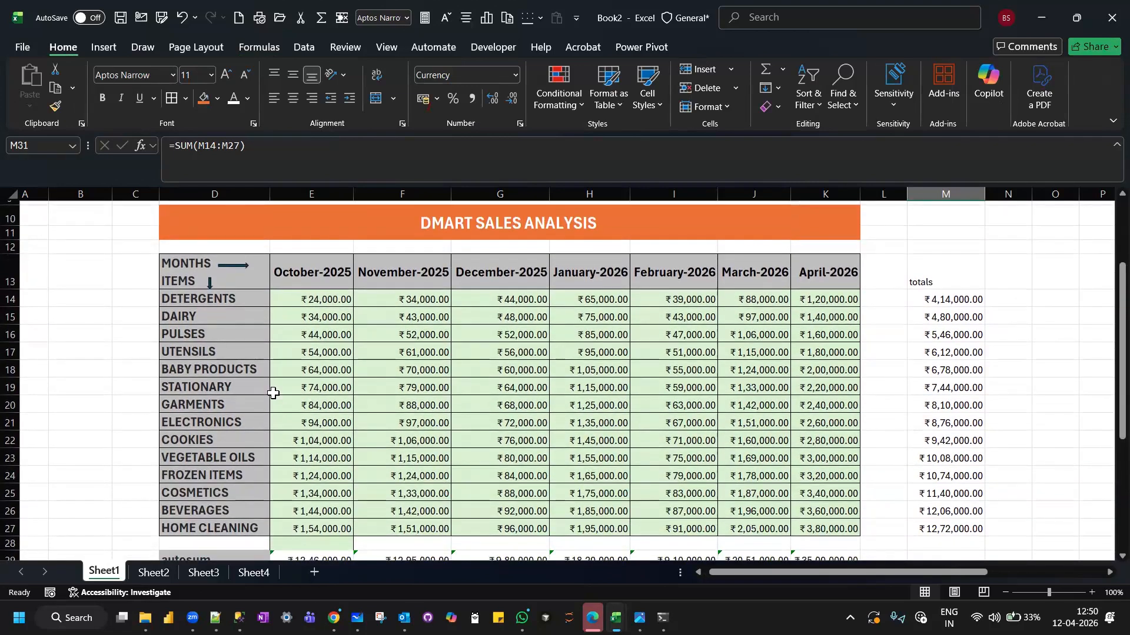
{"action": "scroll", "coordinate": [273, 393], "scroll_direction": "down", "scroll_amount": 3}
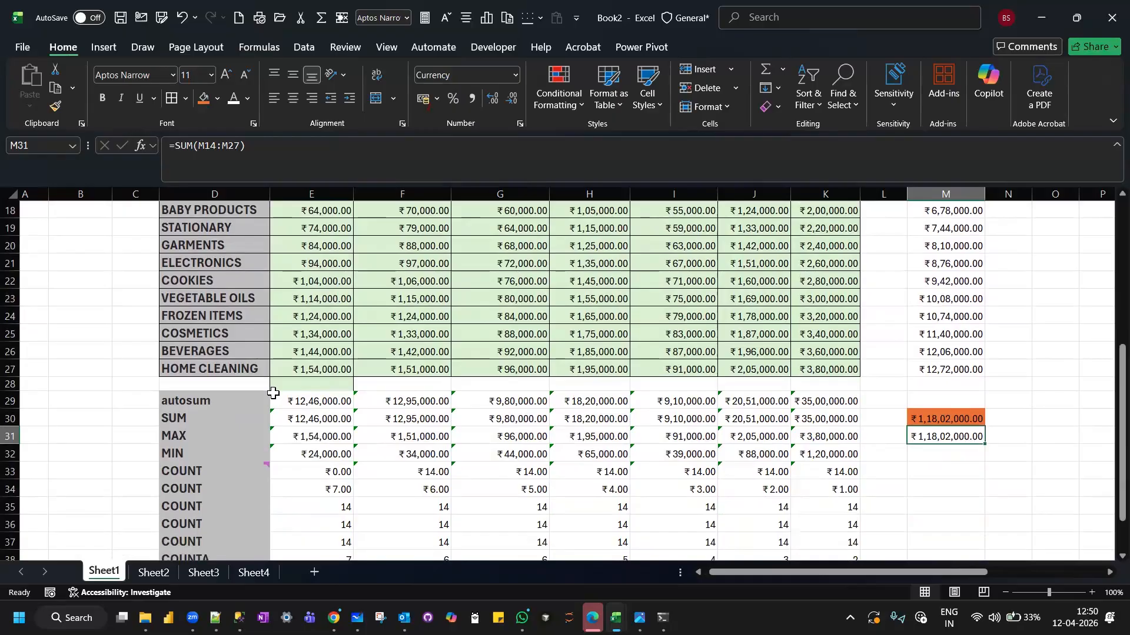
{"action": "left_click", "coordinate": [307, 415]}
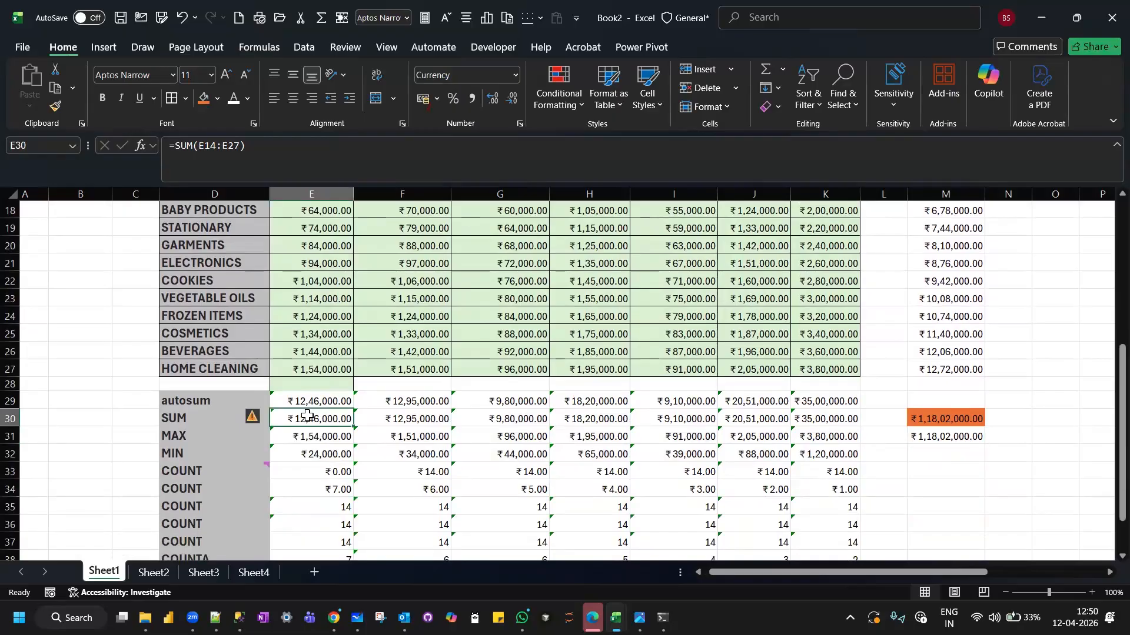
{"action": "mouse_move", "coordinate": [257, 424]}
{"action": "scroll", "coordinate": [326, 417], "scroll_direction": "up", "scroll_amount": 1}
{"action": "scroll", "coordinate": [316, 359], "scroll_direction": "down", "scroll_amount": 2}
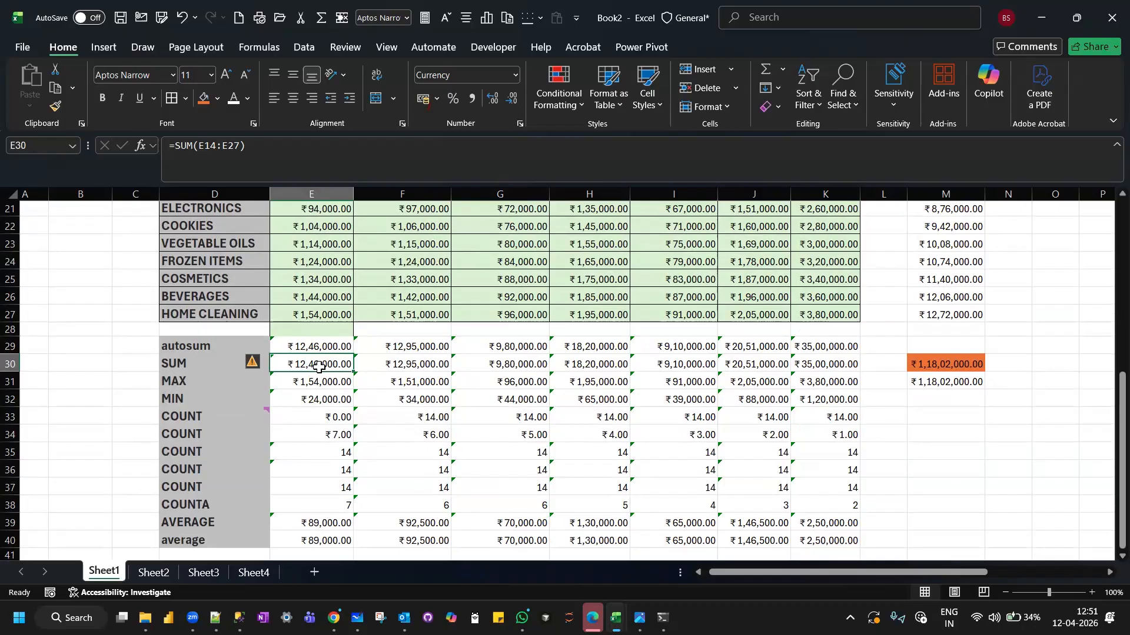
{"action": "mouse_move", "coordinate": [252, 369]}
{"action": "left_click", "coordinate": [404, 363]}
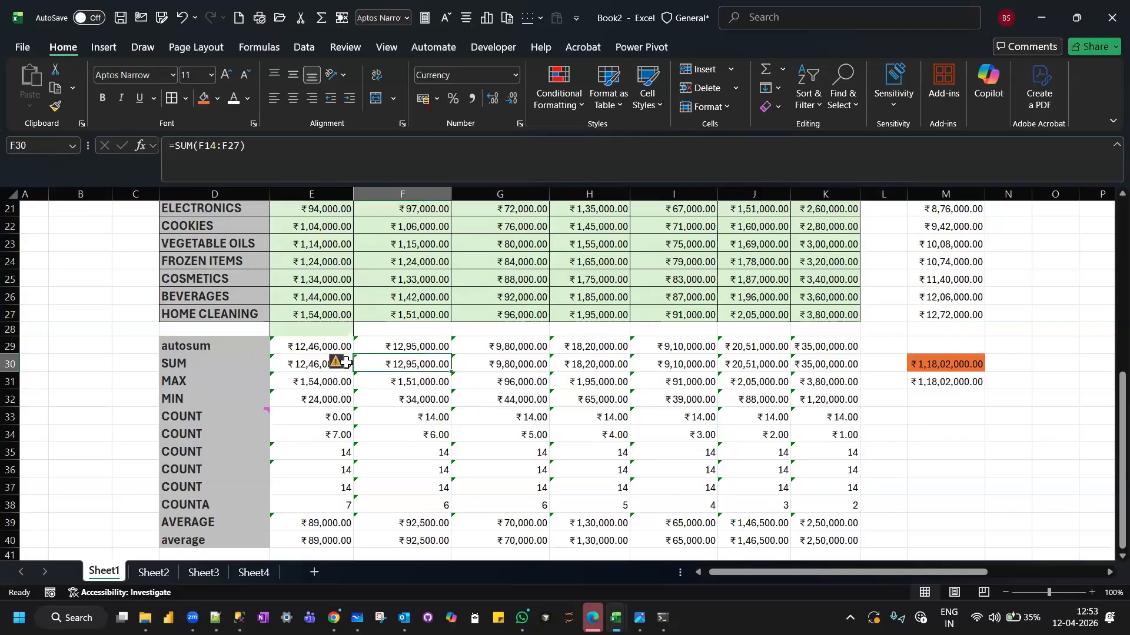
{"action": "left_click", "coordinate": [301, 361]}
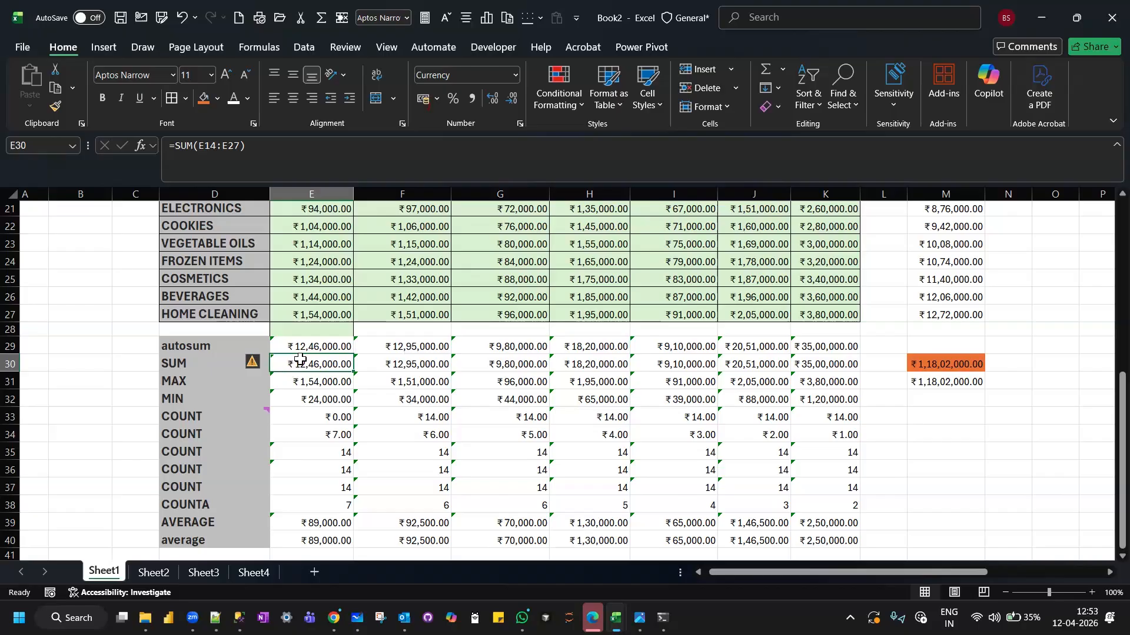
Select the October sales figures in E14:E27 and compare that range with the SUM formula in E30.
{"action": "scroll", "coordinate": [292, 371], "scroll_direction": "up", "scroll_amount": 2}
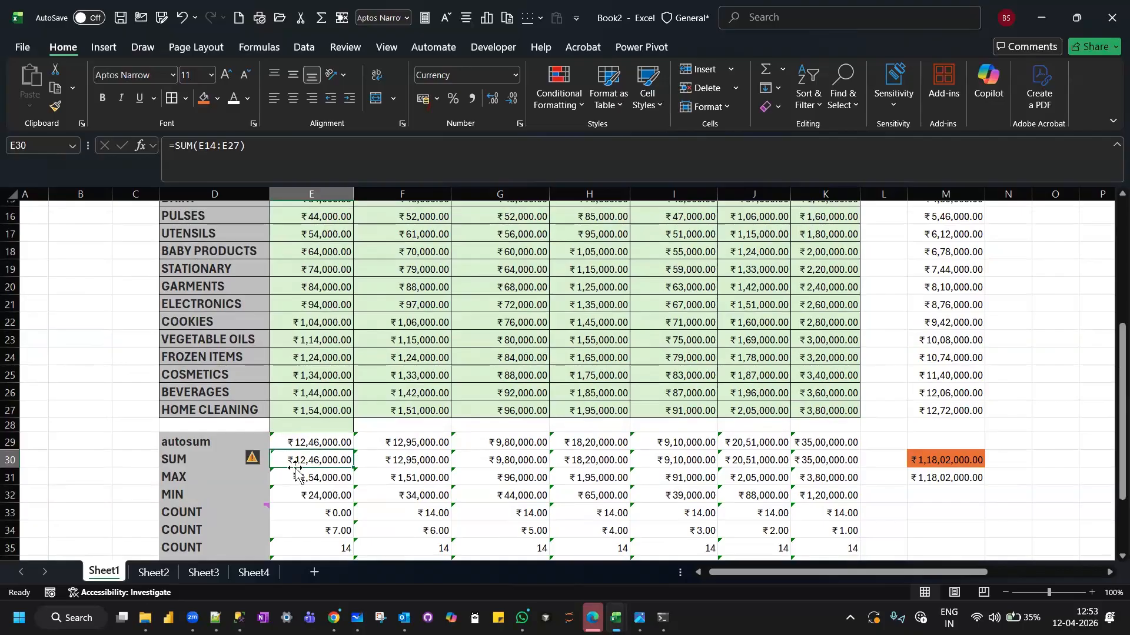
{"action": "scroll", "coordinate": [313, 459], "scroll_direction": "down", "scroll_amount": 3}
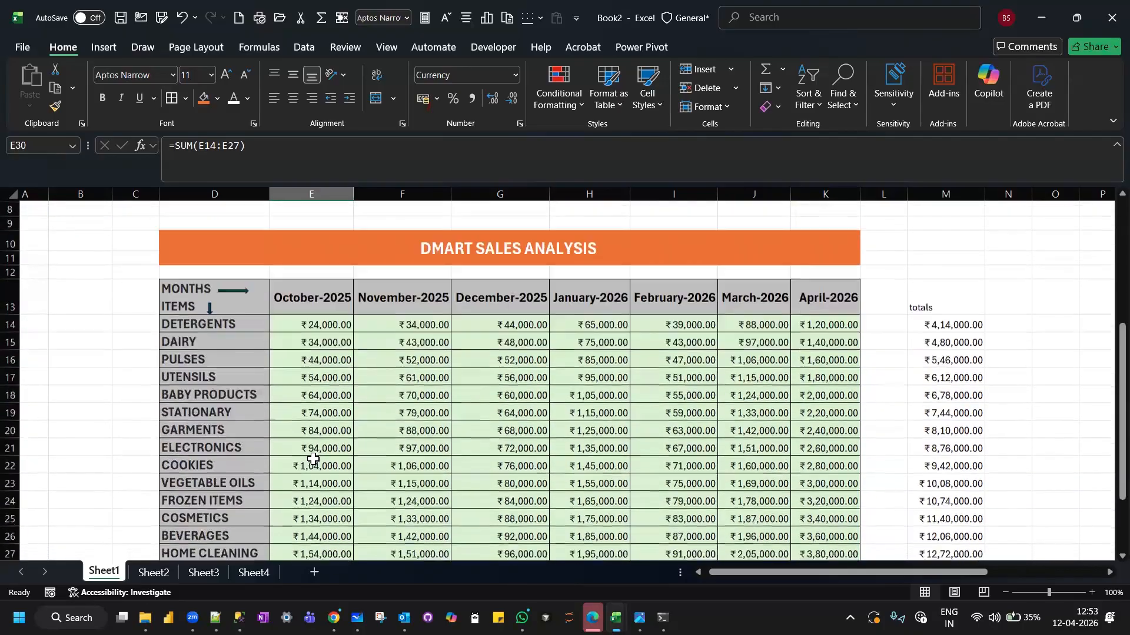
{"action": "left_click_drag", "start_coordinate": [327, 259], "coordinate": [310, 496]}
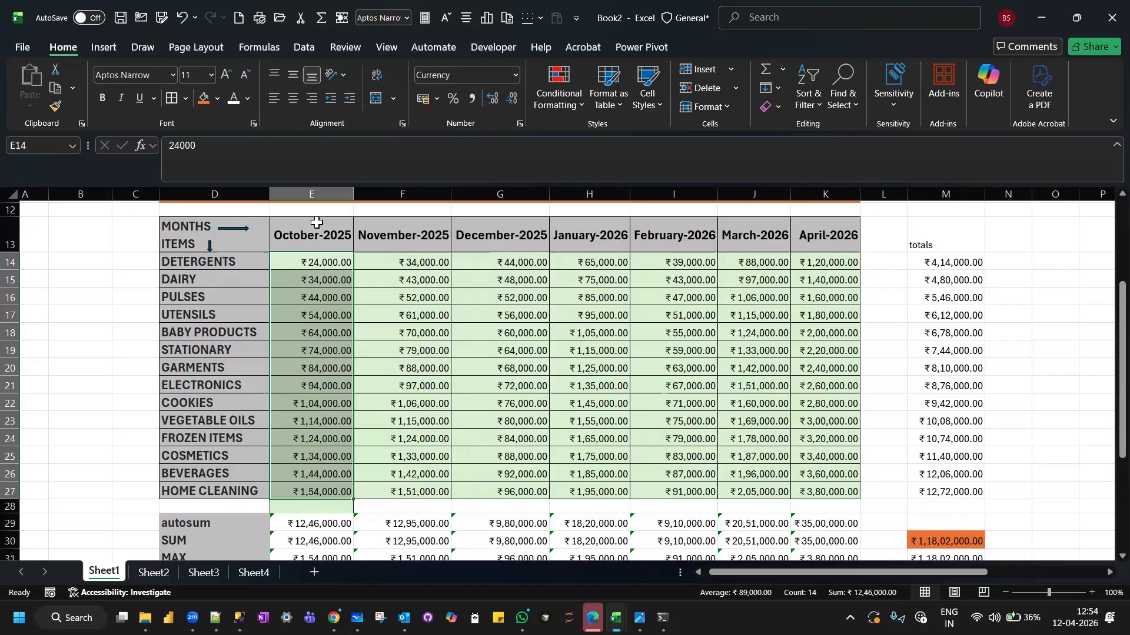
{"action": "scroll", "coordinate": [315, 379], "scroll_direction": "down", "scroll_amount": 5}
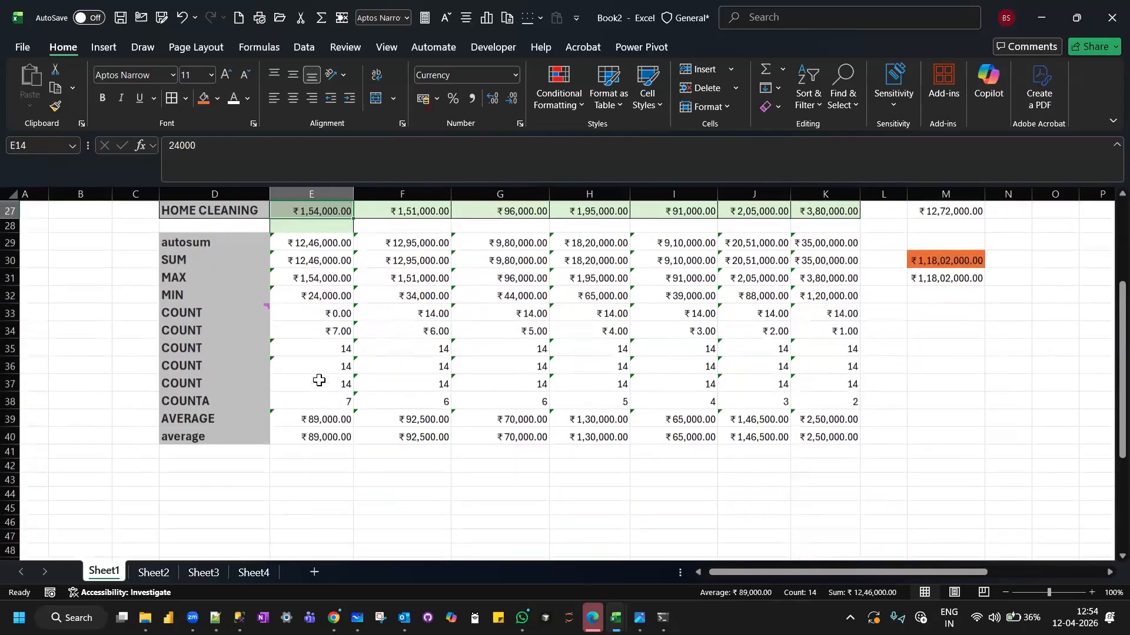
{"action": "left_click", "coordinate": [295, 247]}
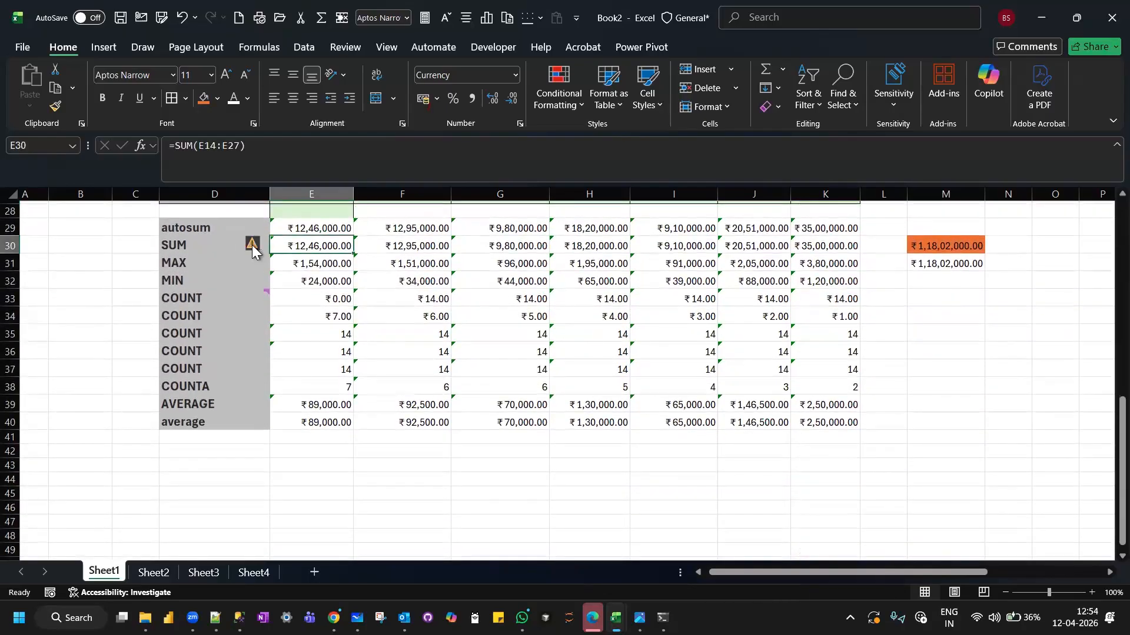
Read the error warning on the October SUM formula in E30 and check the date stored in header cell E13.
{"action": "mouse_move", "coordinate": [252, 250]}
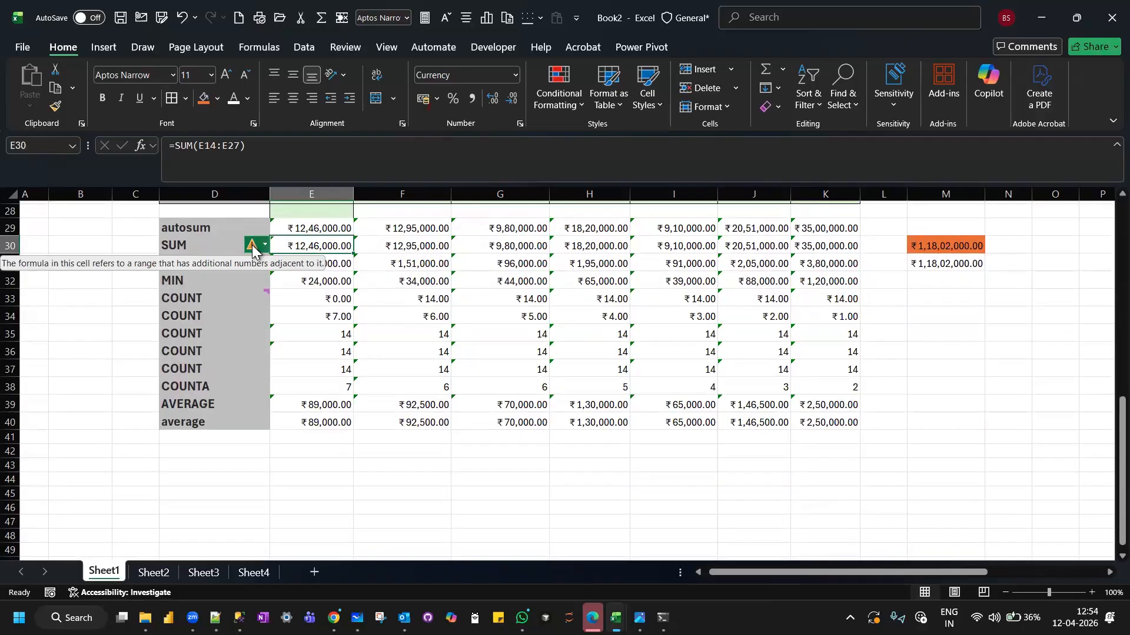
{"action": "scroll", "coordinate": [252, 250], "scroll_direction": "up", "scroll_amount": 7}
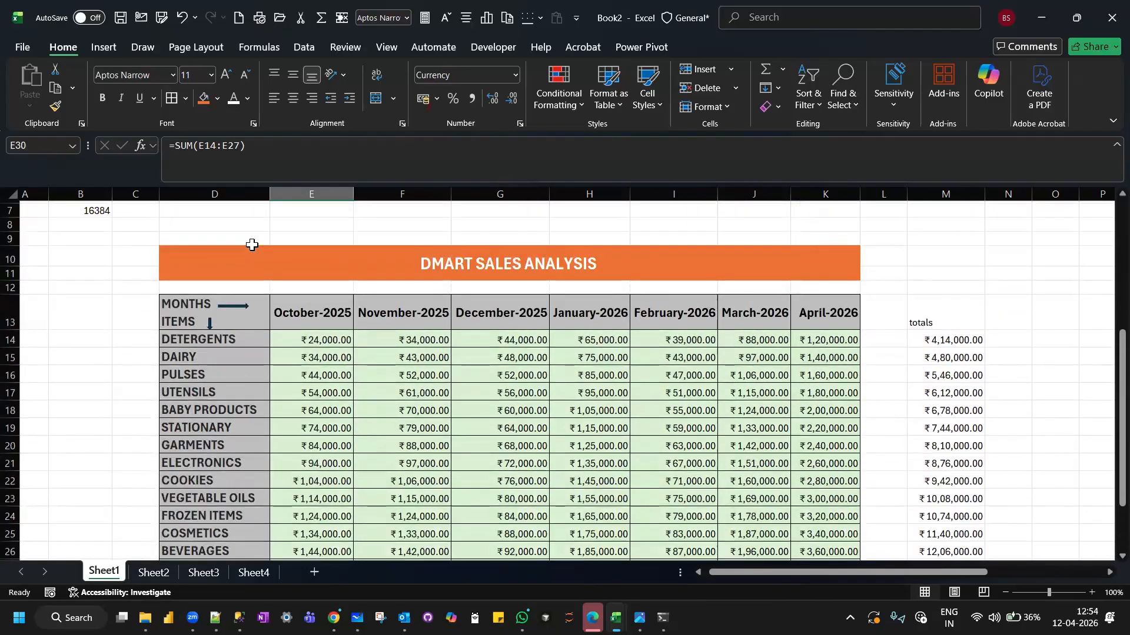
{"action": "scroll", "coordinate": [252, 247], "scroll_direction": "down", "scroll_amount": 1}
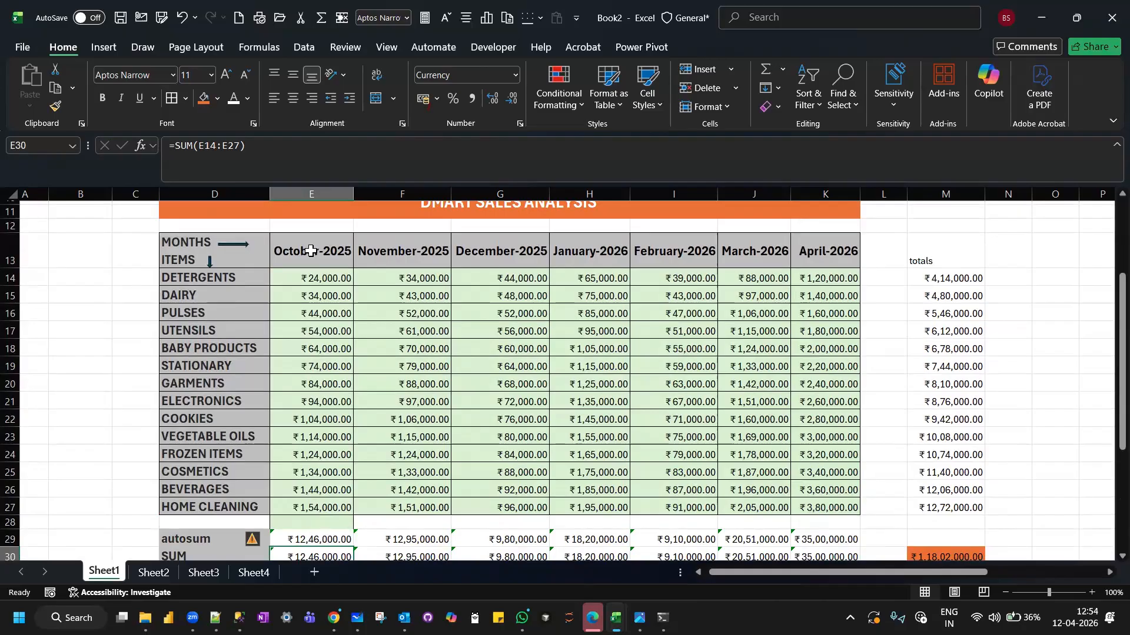
{"action": "left_click", "coordinate": [311, 250]}
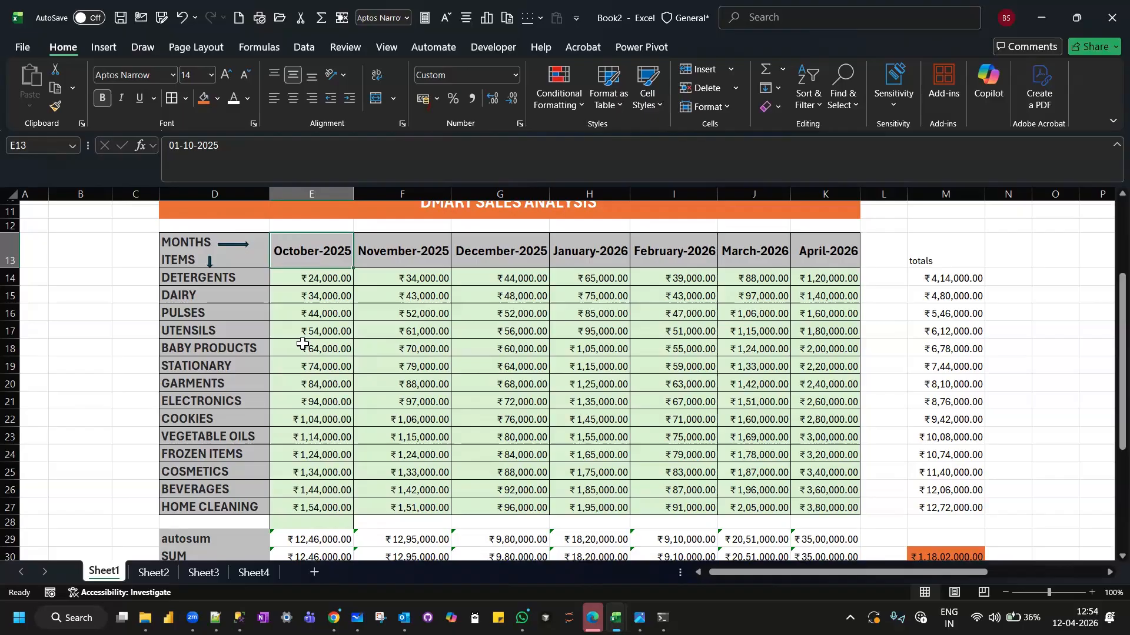
Enter the label "calendar" in E45 and the date 01/01/1900 in E46 below it.
{"action": "scroll", "coordinate": [303, 343], "scroll_direction": "down", "scroll_amount": 8}
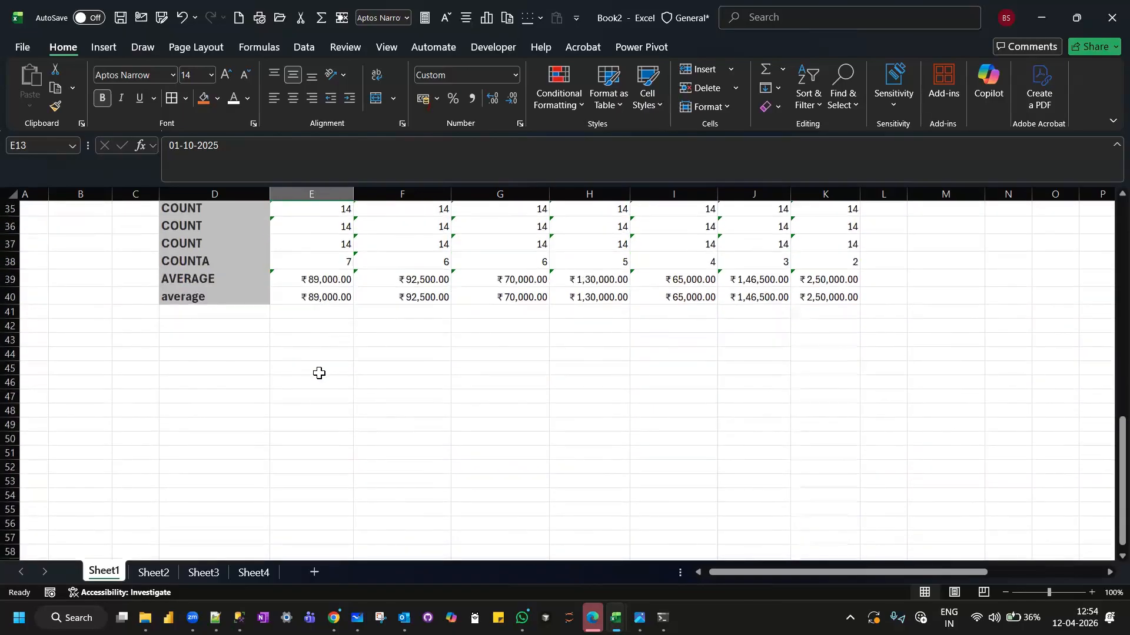
{"action": "left_click", "coordinate": [319, 373]}
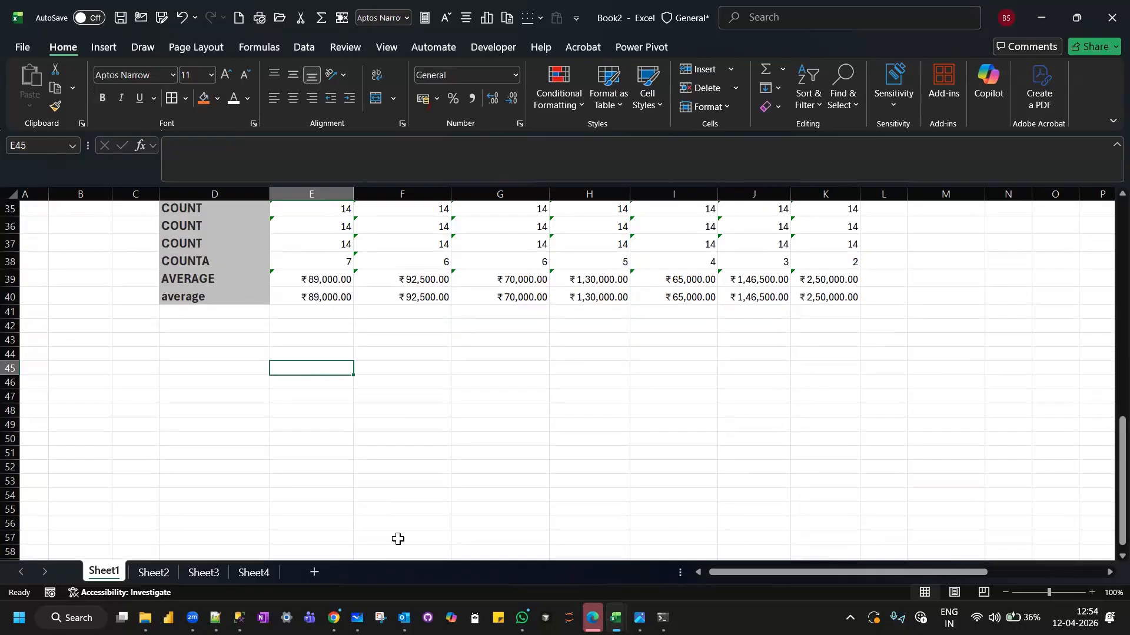
{"action": "type", "text": "calendar"}
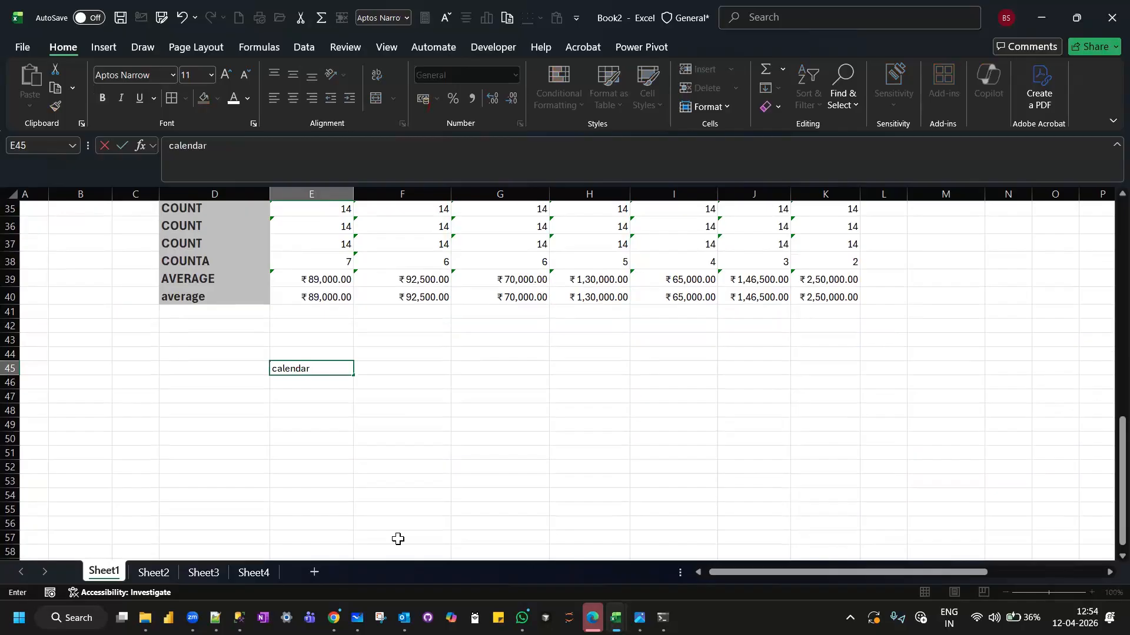
{"action": "key", "text": "Return"}
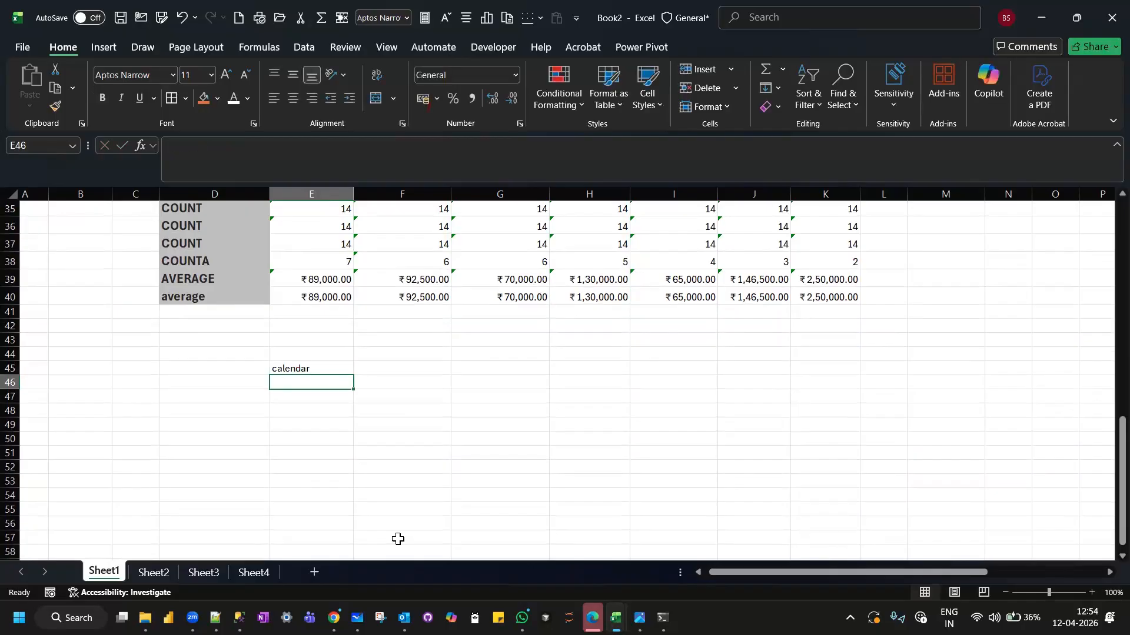
{"action": "type", "text": "01/0"}
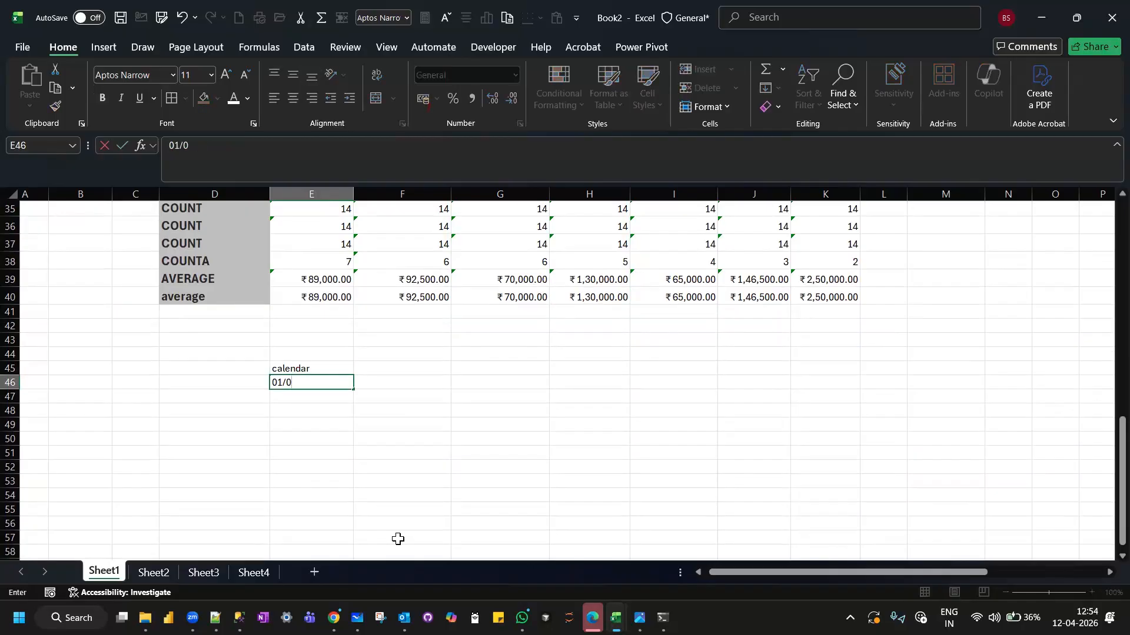
{"action": "type", "text": "1/1900"}
{"action": "key", "text": "Return"}
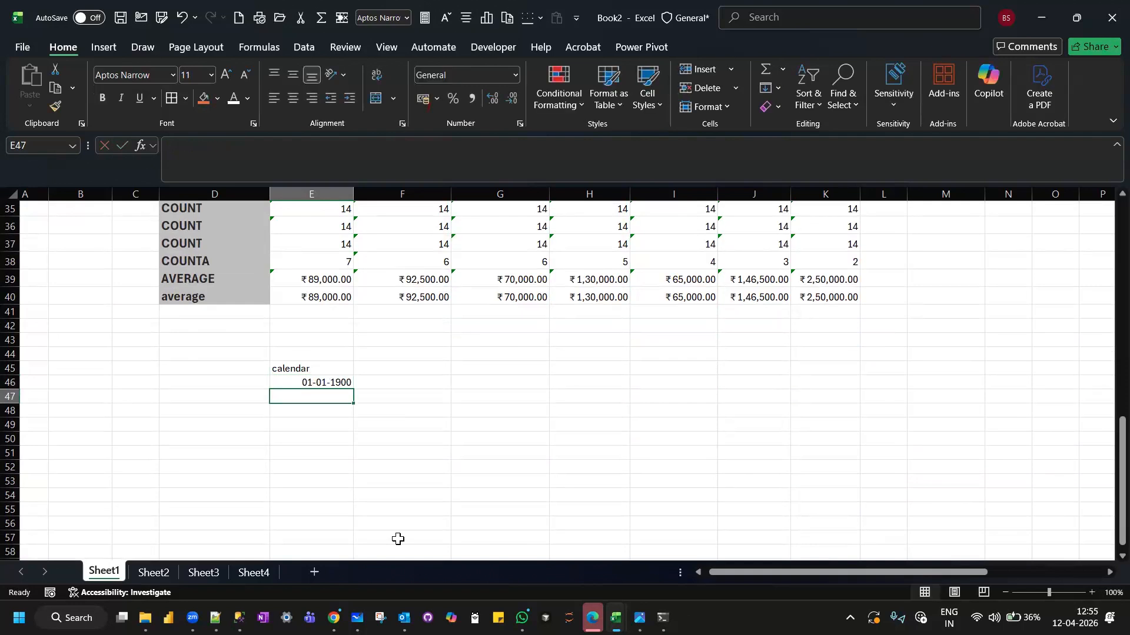
Enter 01/01/1900 in F46, format that cell as Number, and compare it with the date in E46.
{"action": "left_click", "coordinate": [431, 390]}
{"action": "type", "text": "0"}
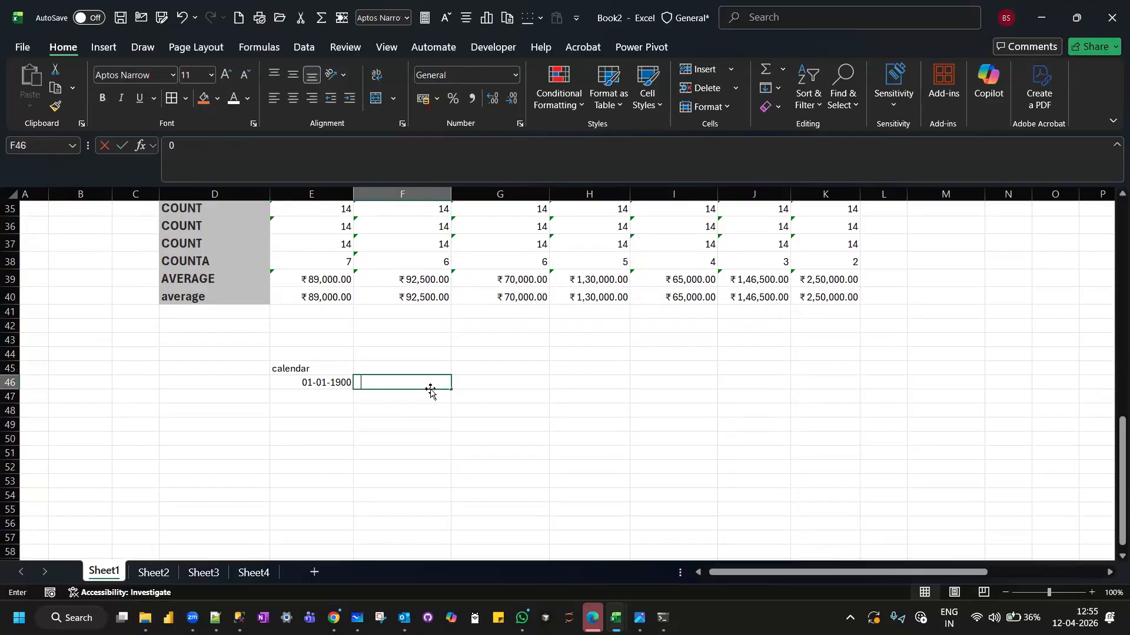
{"action": "type", "text": "1/01/1900"}
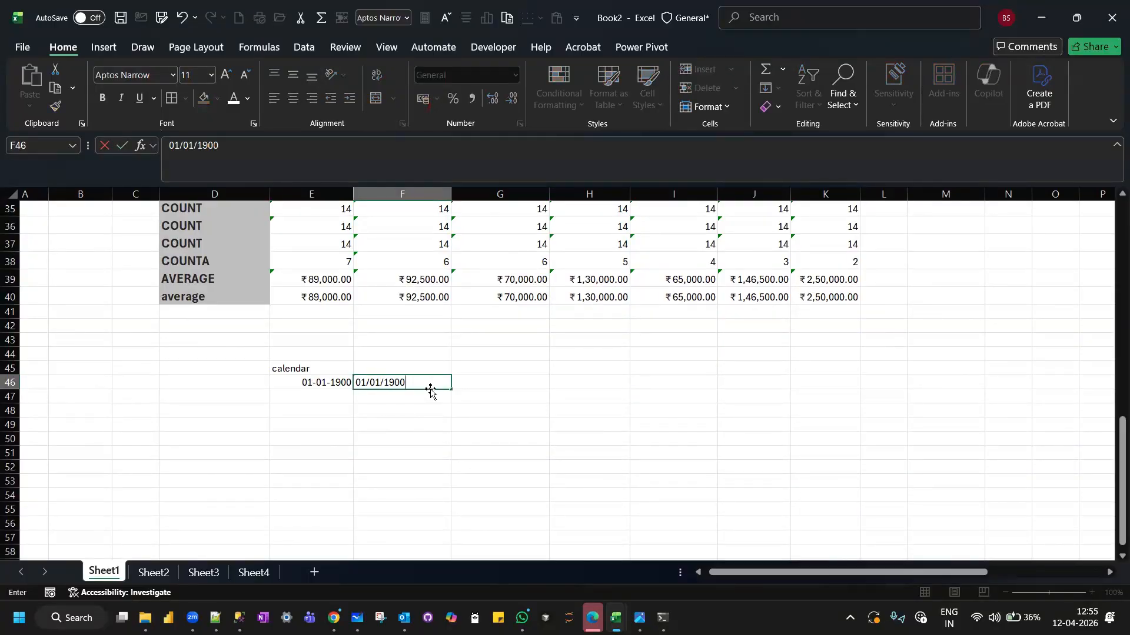
{"action": "key", "text": "Return"}
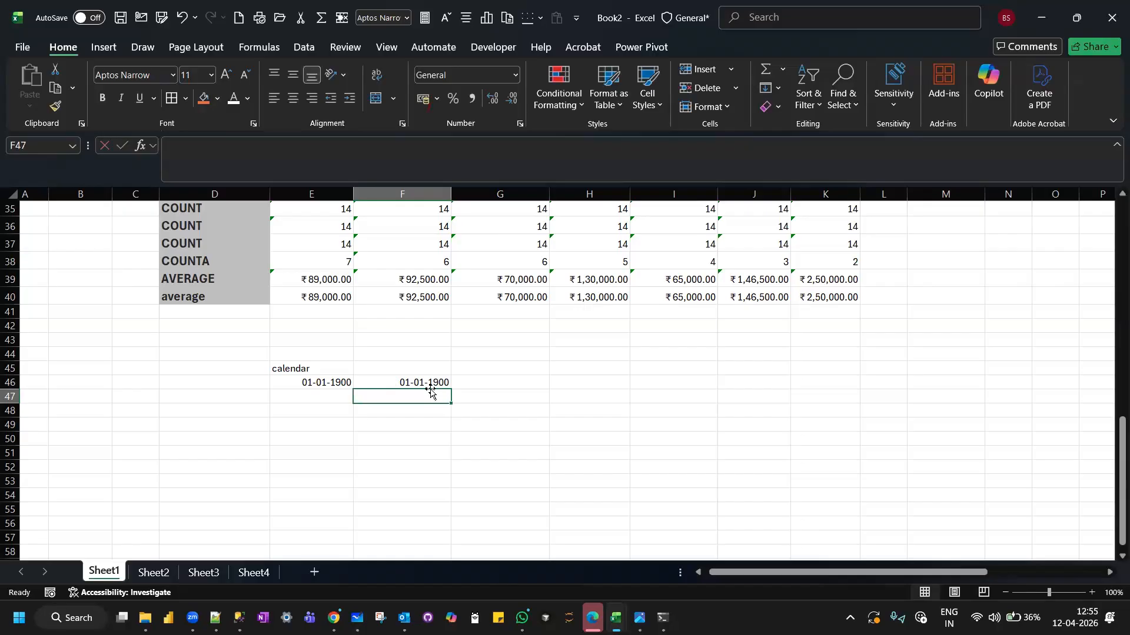
{"action": "left_click", "coordinate": [414, 382]}
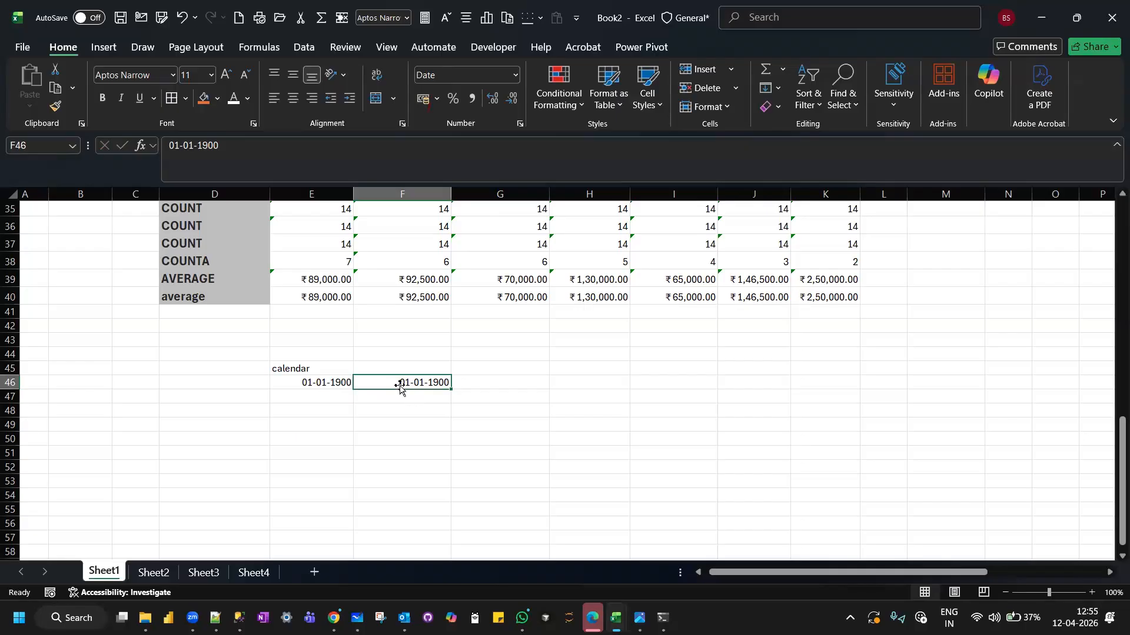
{"action": "left_click", "coordinate": [514, 74]}
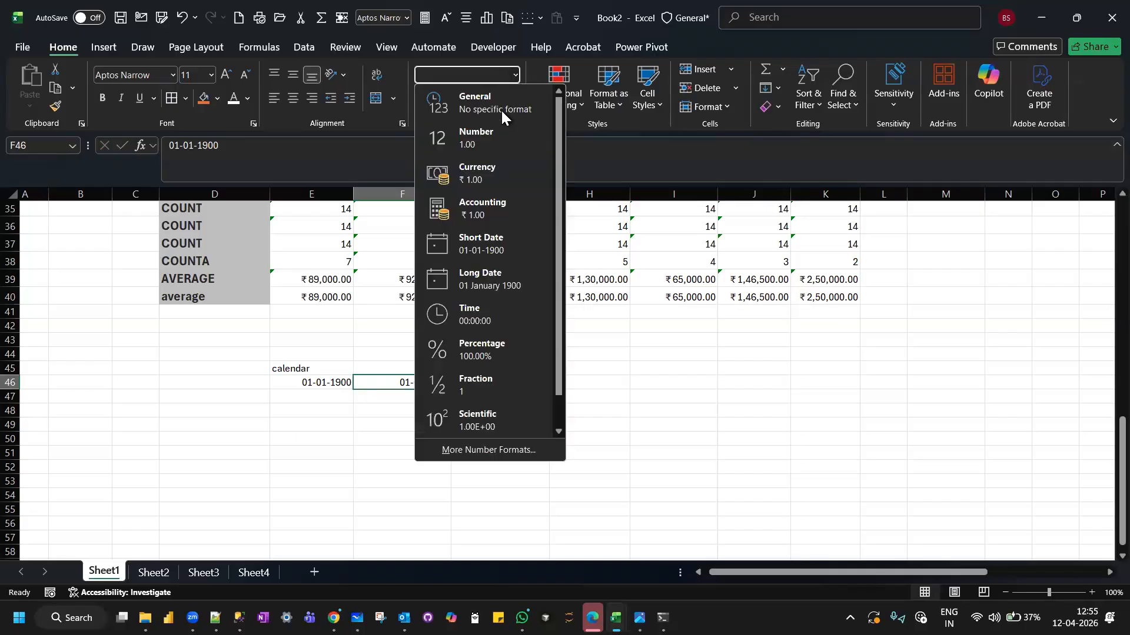
{"action": "left_click", "coordinate": [503, 137]}
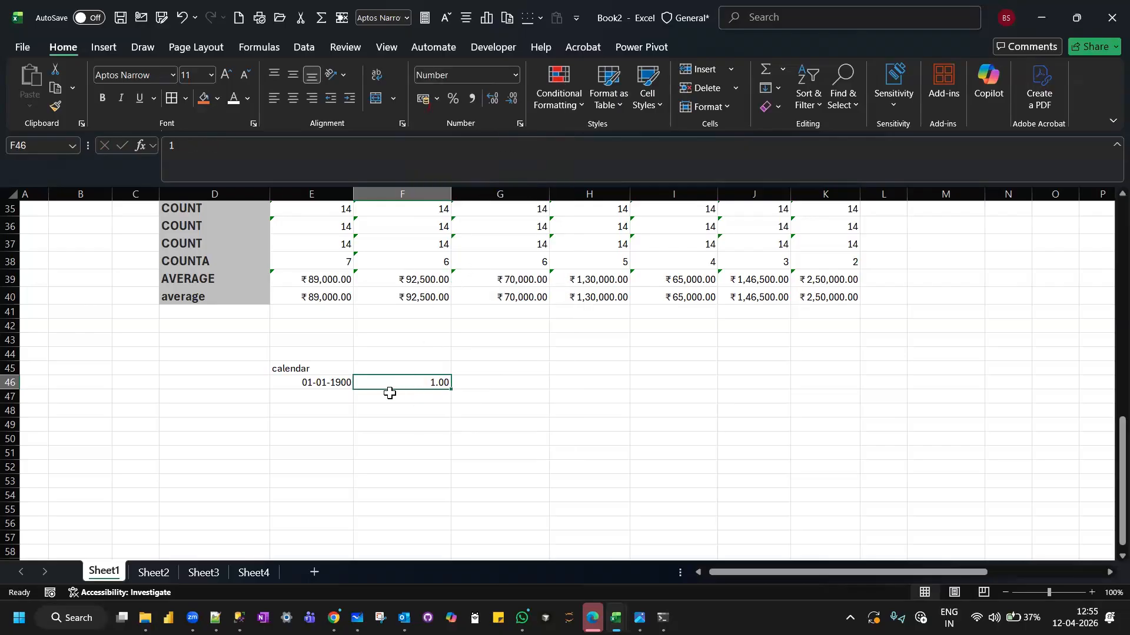
{"action": "left_click", "coordinate": [299, 383]}
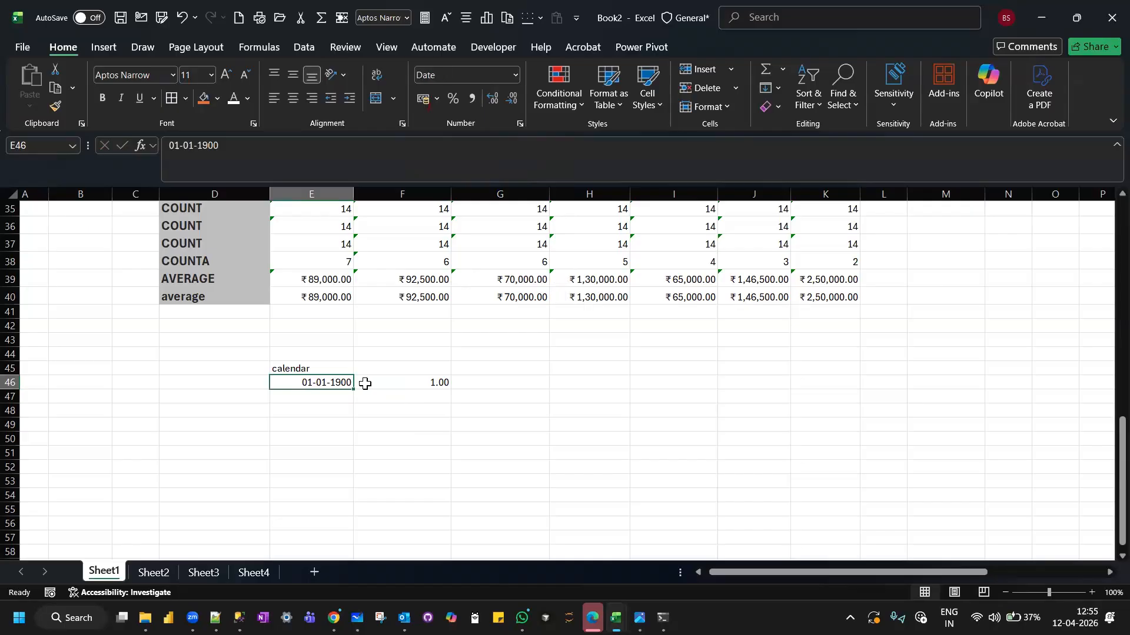
{"action": "left_click", "coordinate": [404, 384]}
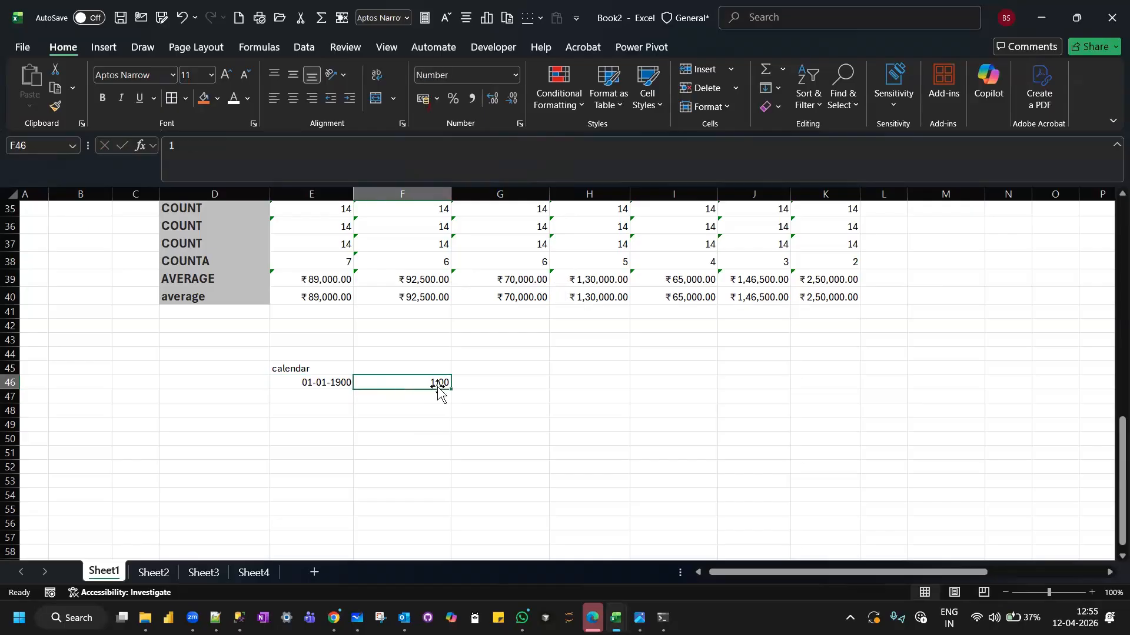
Enter the date 12/04/2026 in E47, below the 1900 date.
{"action": "left_click", "coordinate": [321, 395]}
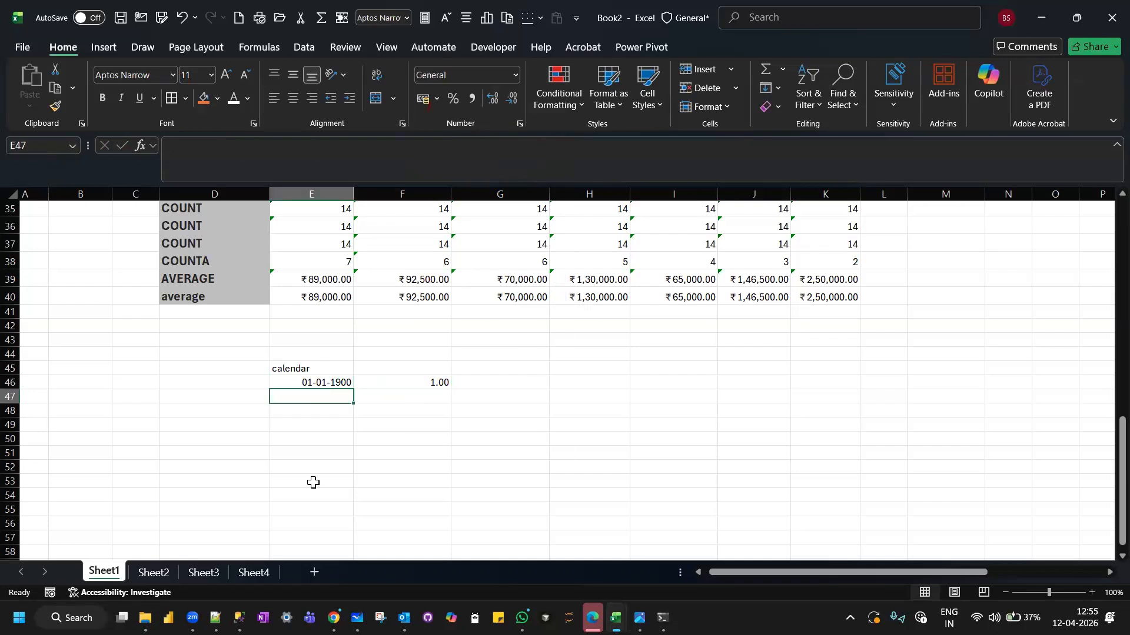
{"action": "type", "text": "12"}
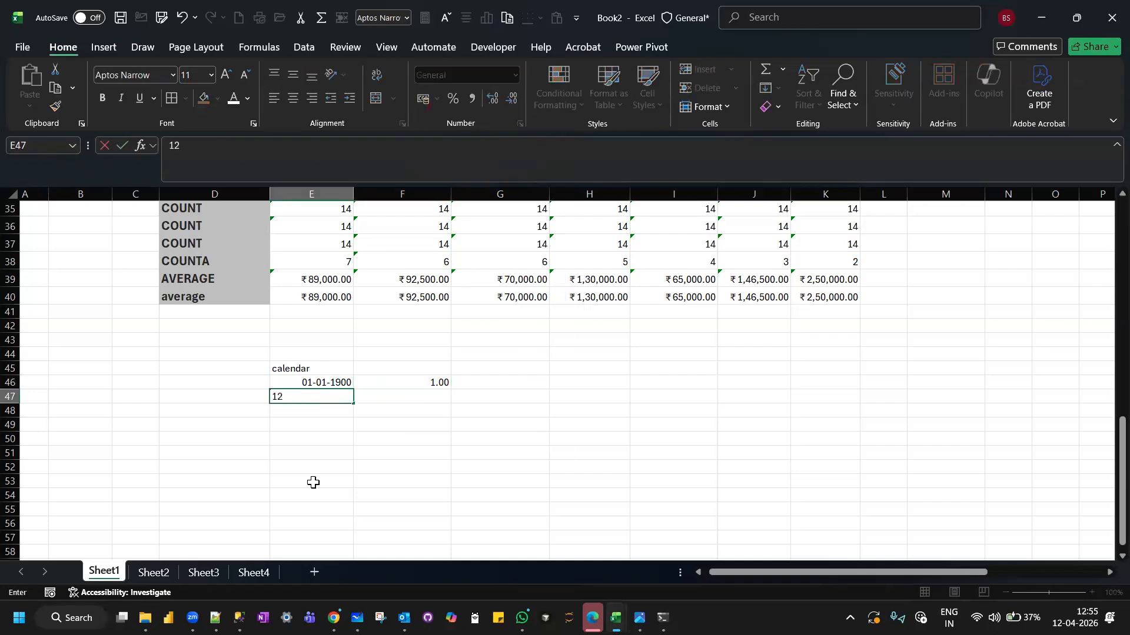
{"action": "type", "text": "/04/2026"}
{"action": "key", "text": "Tab"}
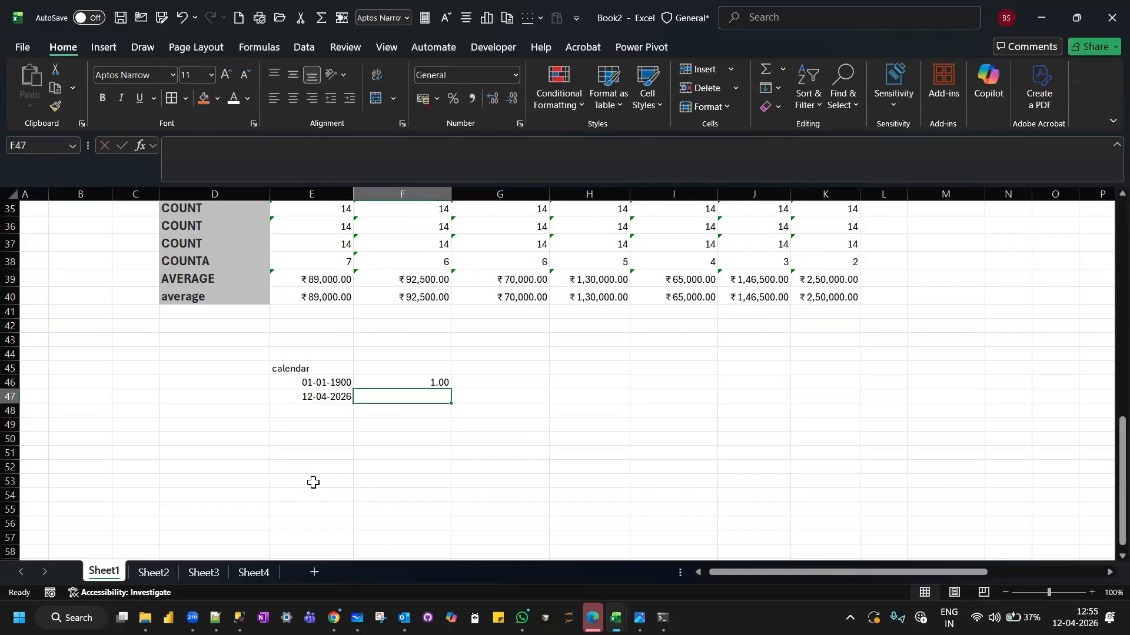
Enter 12/04/2026 in F47 as well and format that cell as Number.
{"action": "type", "text": "12/04/20"}
{"action": "type", "text": "26"}
{"action": "key", "text": "Return"}
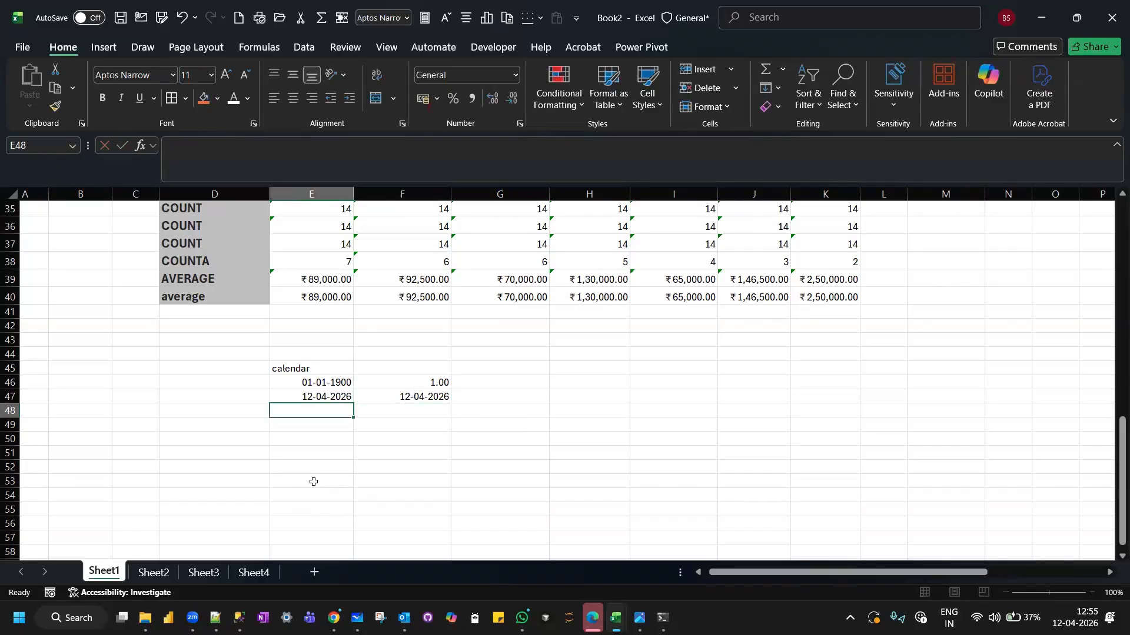
{"action": "left_click", "coordinate": [404, 396]}
{"action": "left_click", "coordinate": [515, 75]}
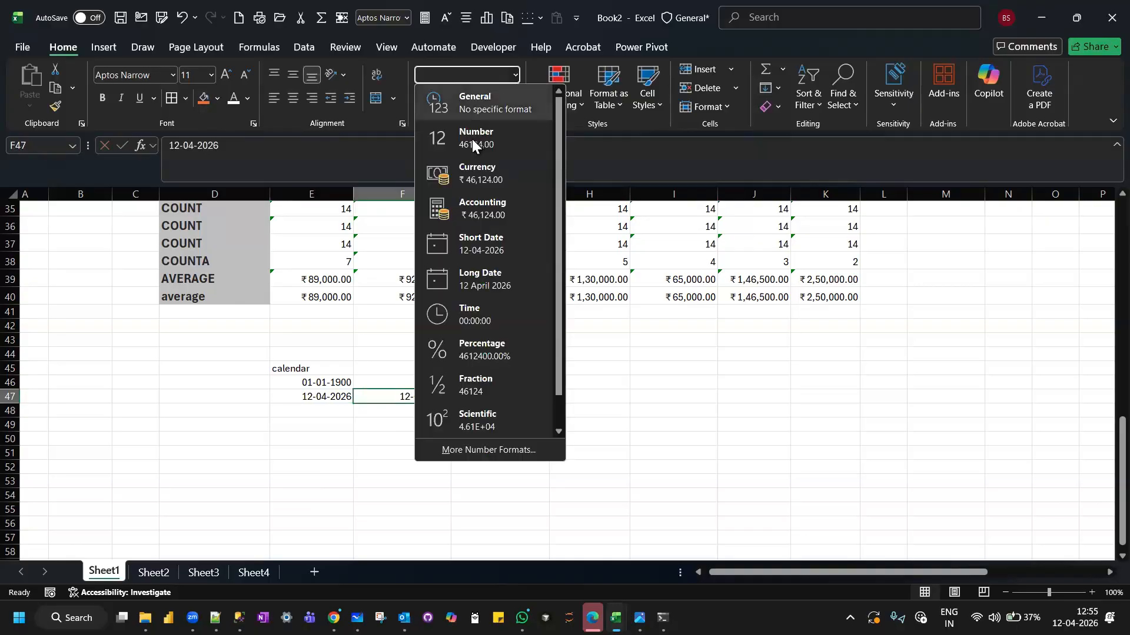
{"action": "left_click", "coordinate": [477, 142]}
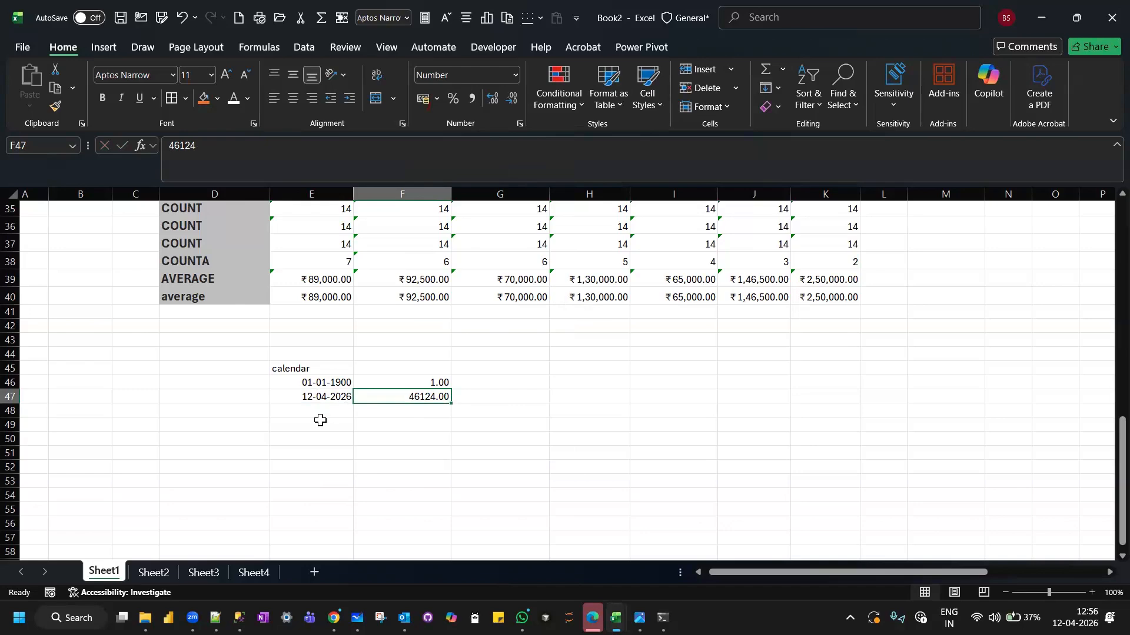
Copy the October-2025 header from E13 into E48 of the calendar list.
{"action": "scroll", "coordinate": [320, 421], "scroll_direction": "up", "scroll_amount": 9}
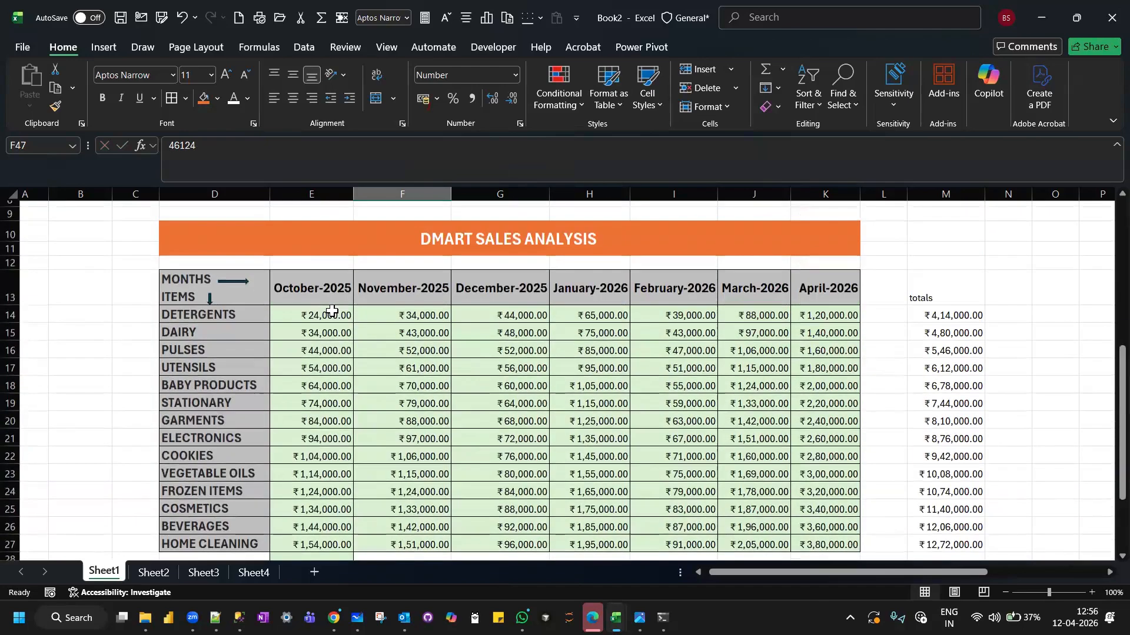
{"action": "left_click", "coordinate": [320, 286]}
{"action": "key", "text": "ctrl+c"}
{"action": "scroll", "coordinate": [320, 286], "scroll_direction": "down", "scroll_amount": 10}
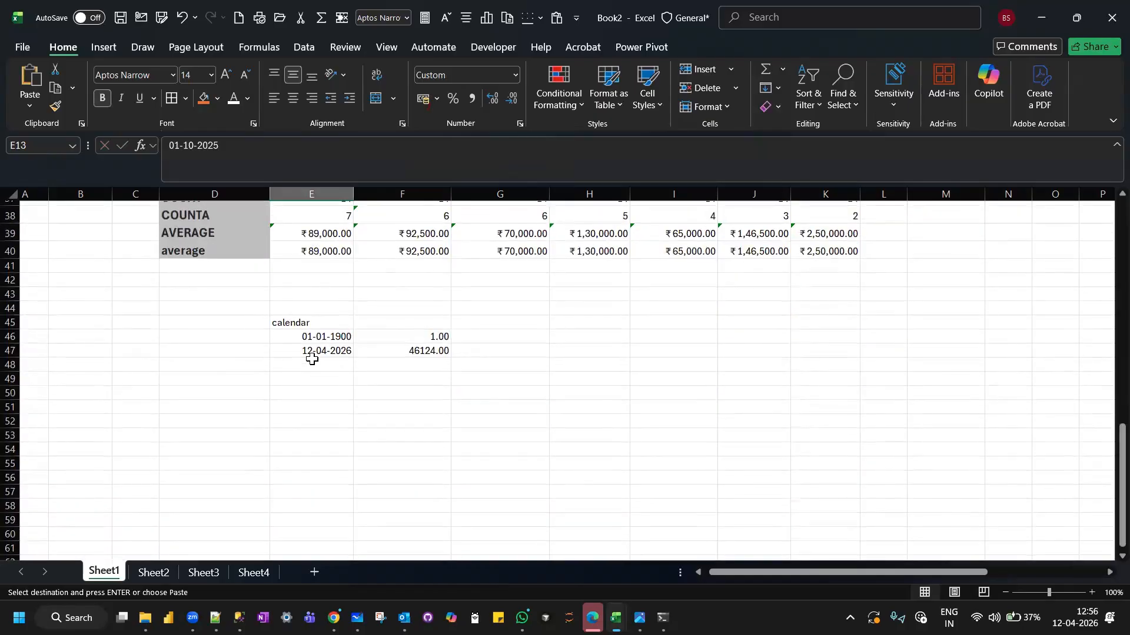
{"action": "left_click", "coordinate": [312, 361]}
{"action": "key", "text": "ctrl+v"}
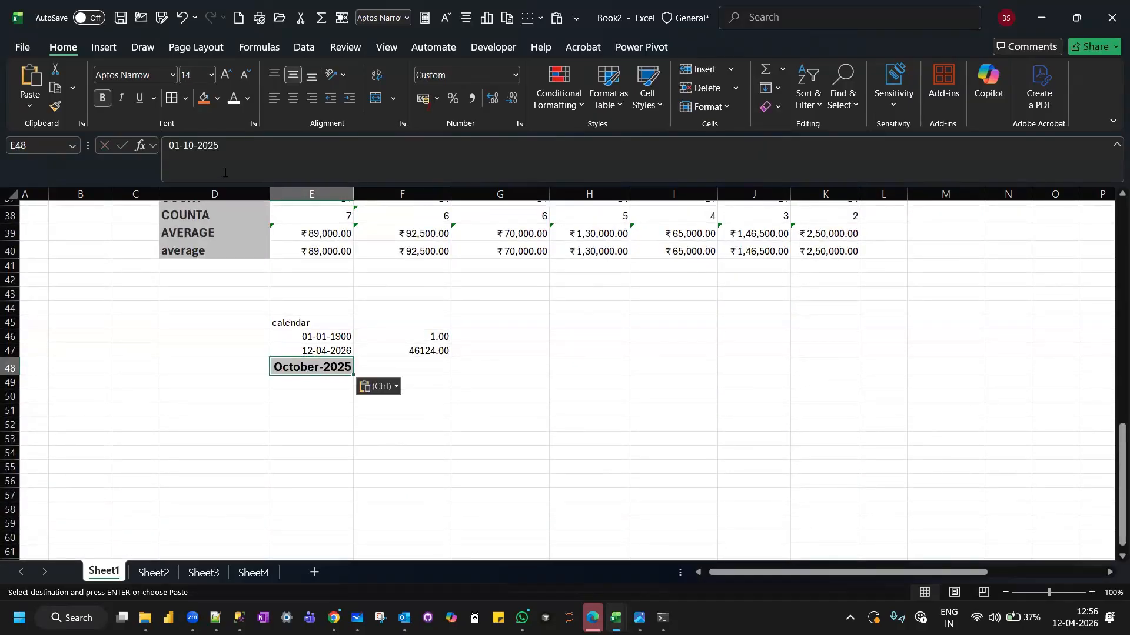
Enter the date 01/10/2025 in E49, below the copied October-2025 header.
{"action": "left_click", "coordinate": [347, 386]}
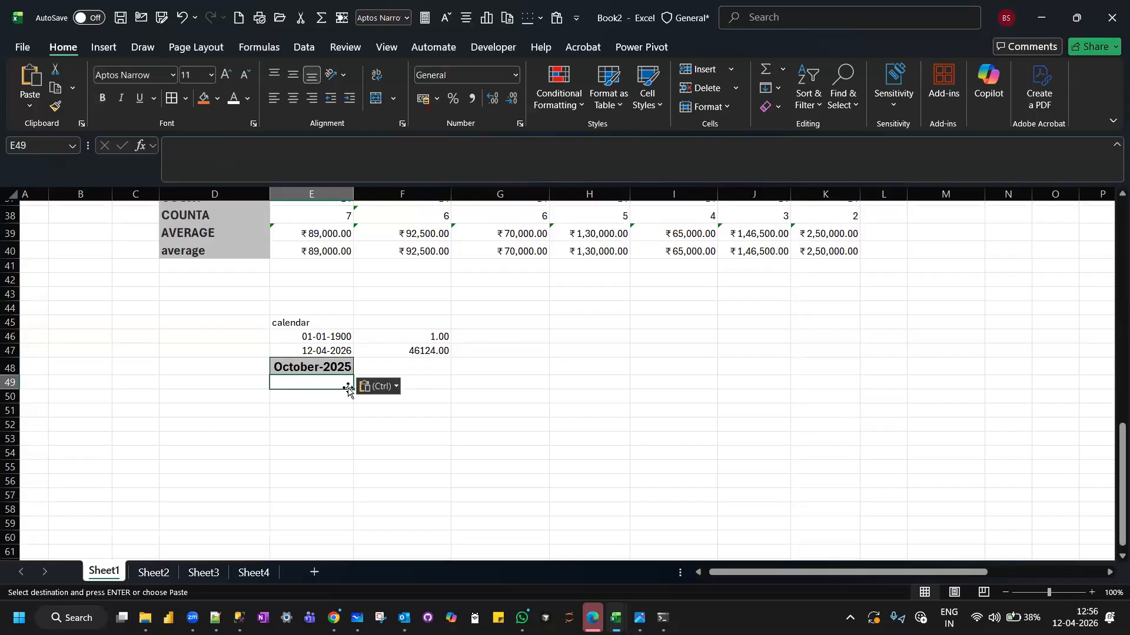
{"action": "type", "text": "01/10/2025"}
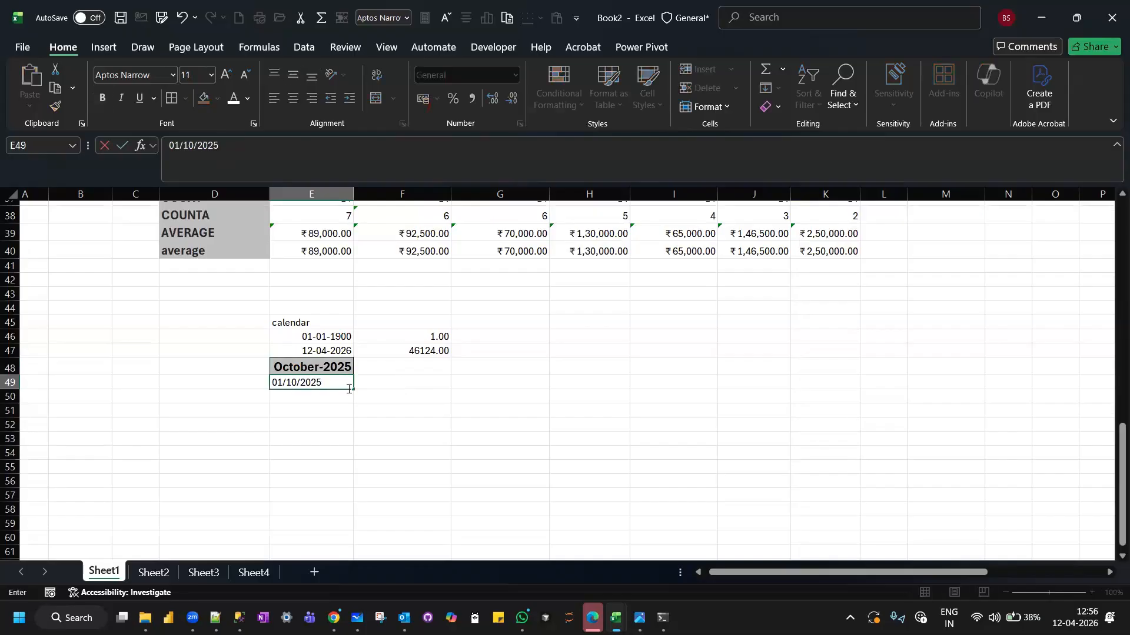
{"action": "key", "text": "Caps_Lock"}
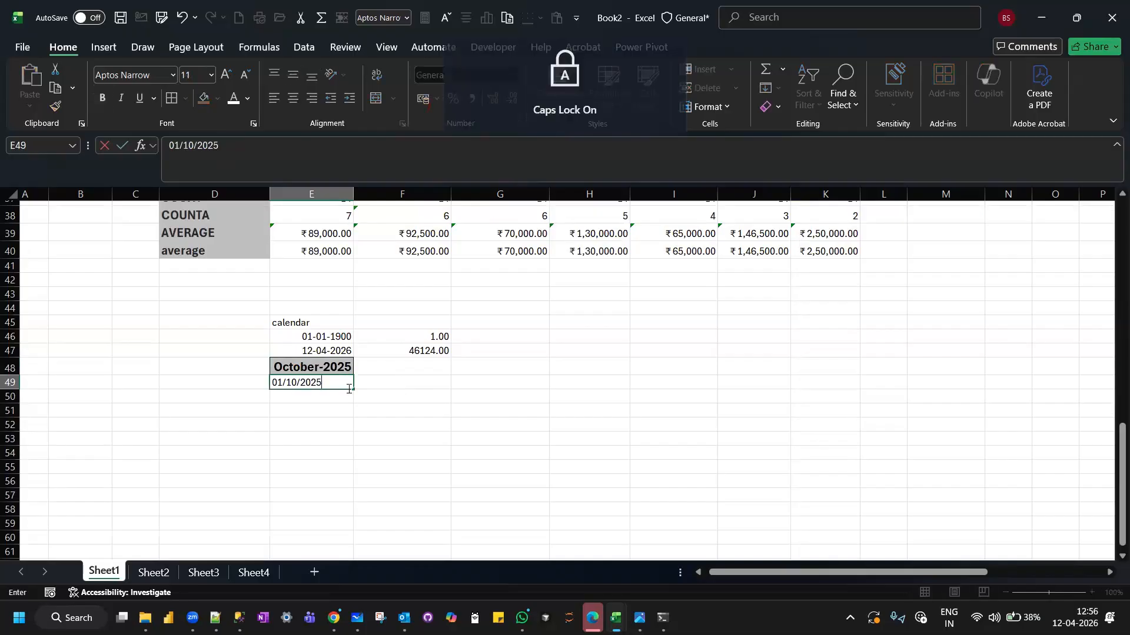
{"action": "key", "text": "Tab"}
Enter 01/10/2025 in F49 and format that cell as Number.
{"action": "key", "text": "Caps_Lock"}
{"action": "type", "text": "0"}
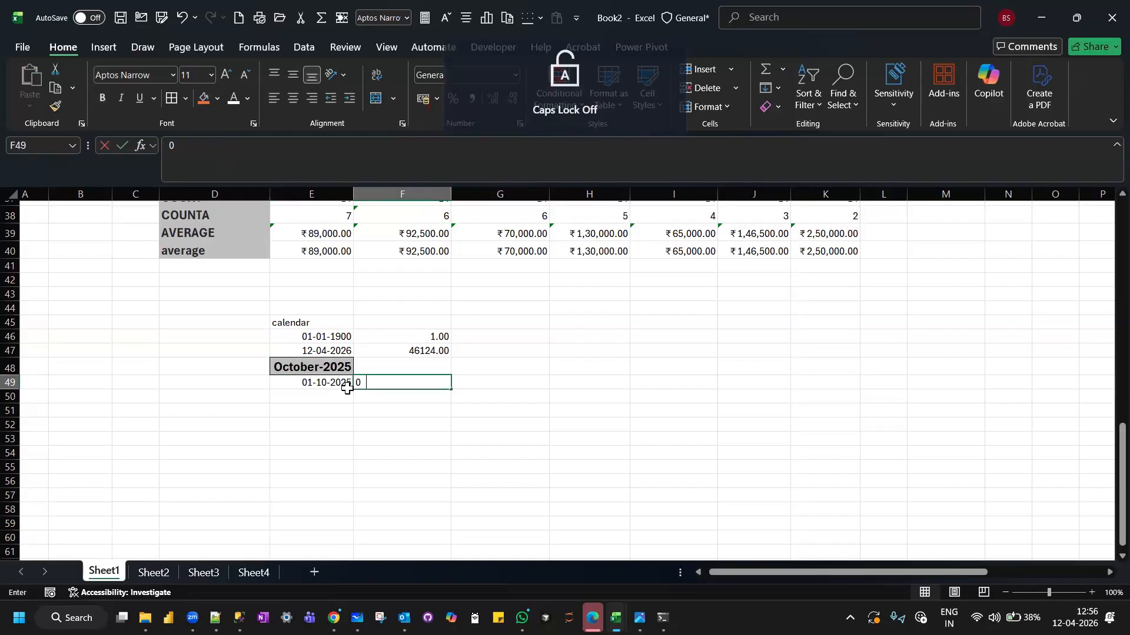
{"action": "type", "text": "1/10/2025"}
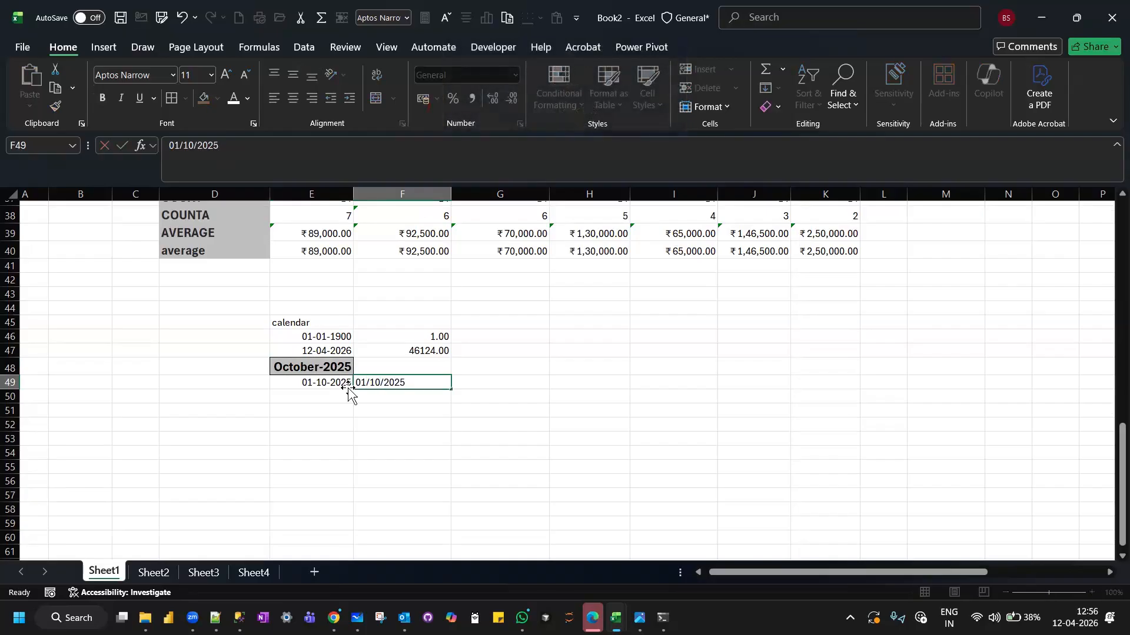
{"action": "key", "text": "Return"}
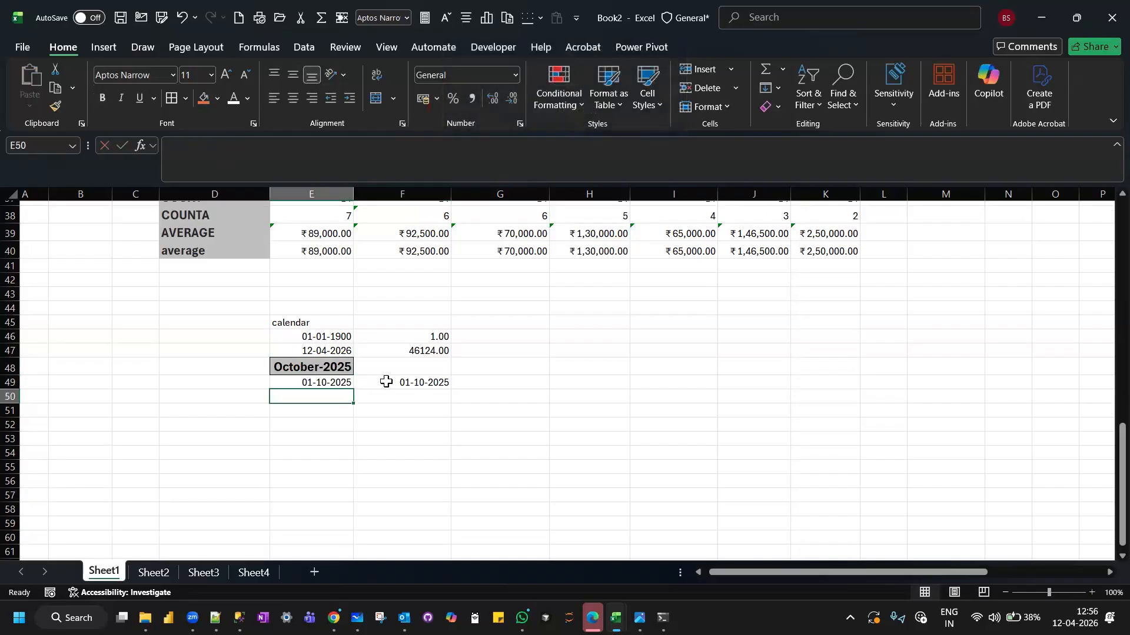
{"action": "left_click", "coordinate": [388, 381]}
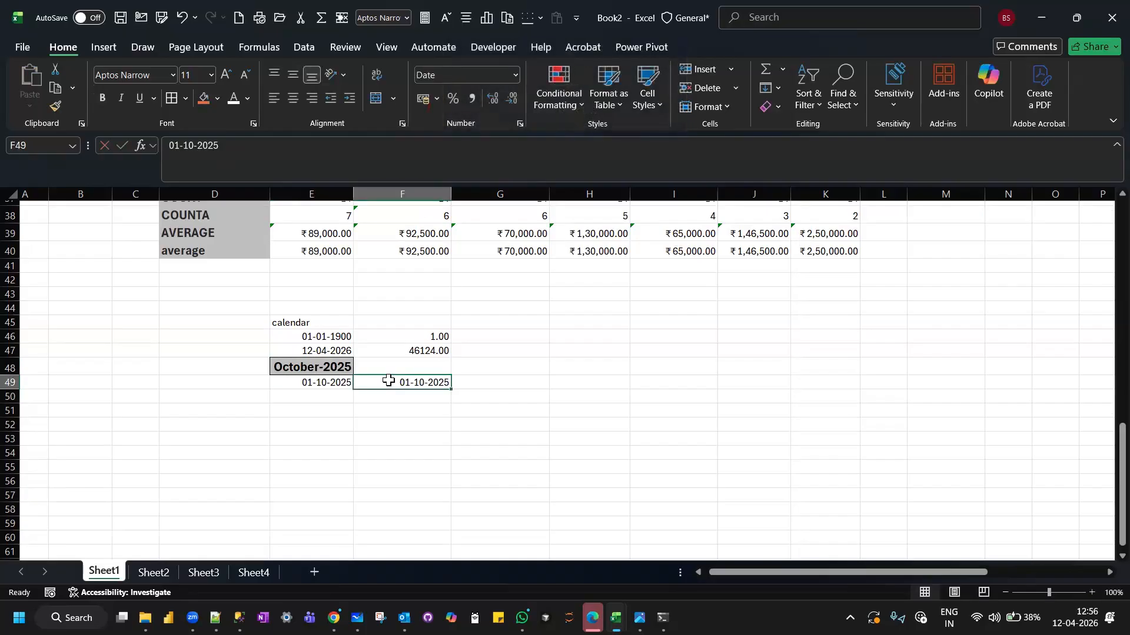
{"action": "left_click", "coordinate": [515, 73]}
{"action": "left_click", "coordinate": [497, 136]}
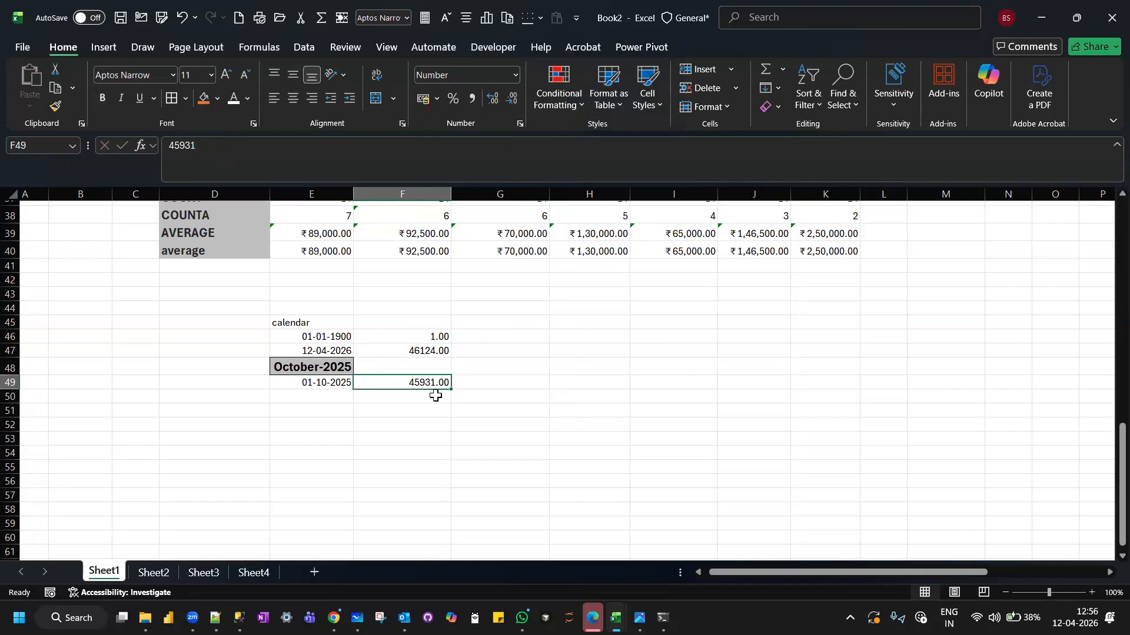
Compare the calendar dates in column E with their serial numbers in column F and with the October-2025 header in E13.
{"action": "left_click", "coordinate": [435, 396]}
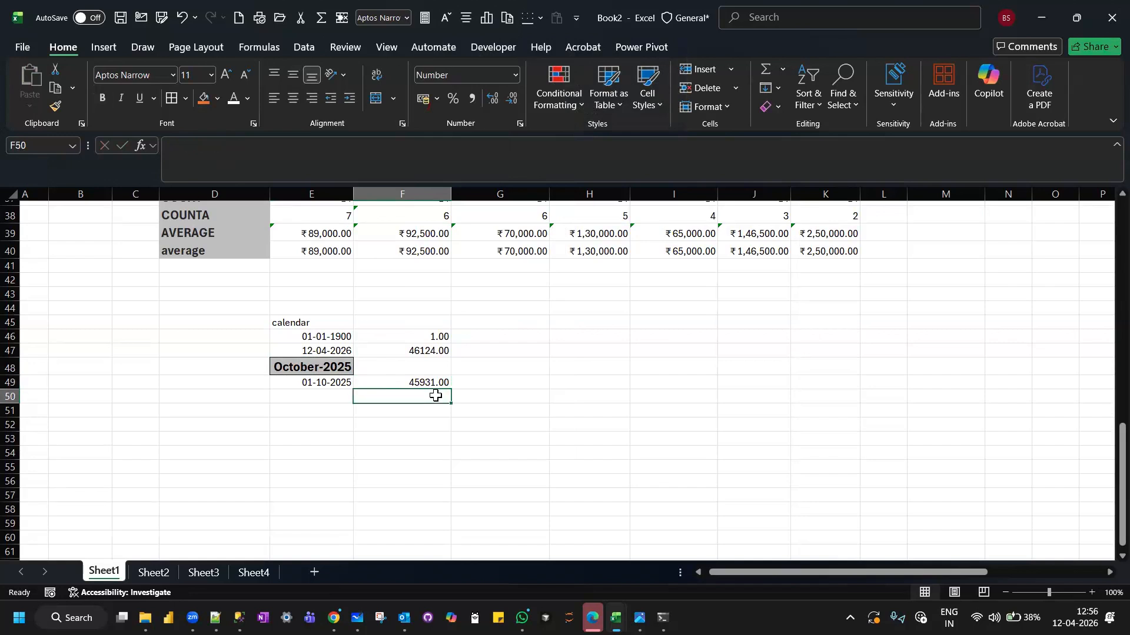
{"action": "left_click", "coordinate": [321, 339]}
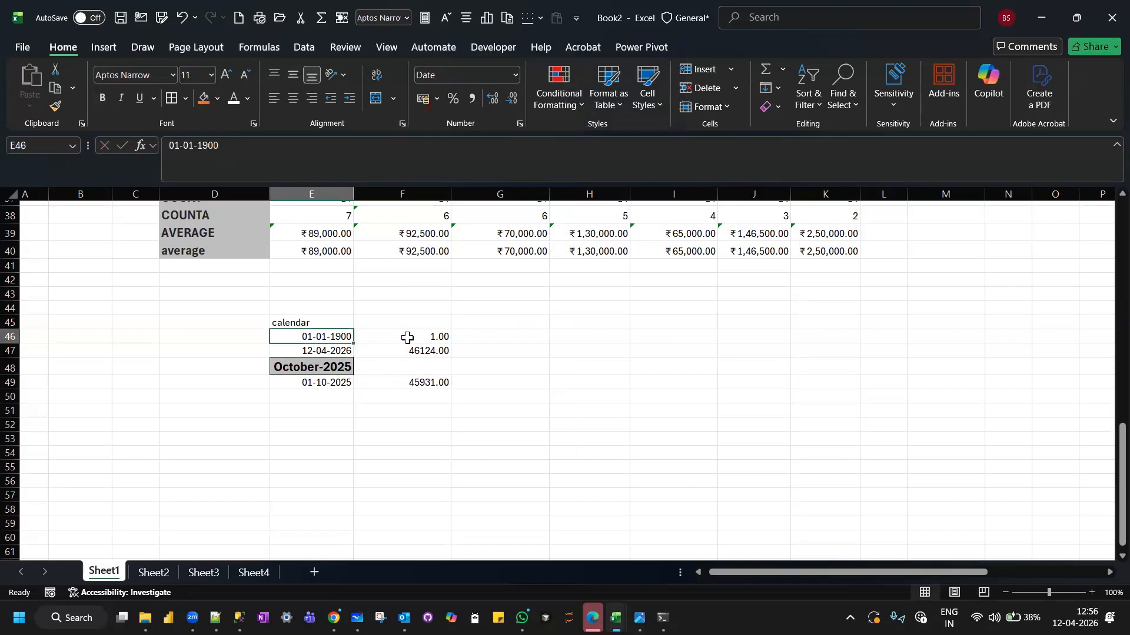
{"action": "left_click", "coordinate": [404, 337]}
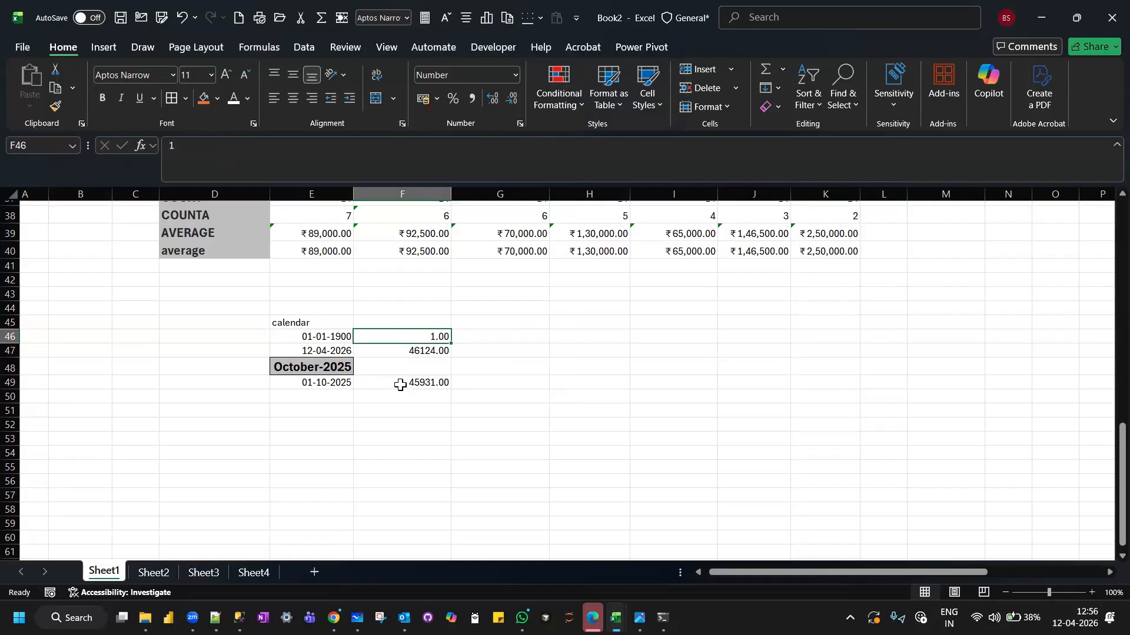
{"action": "left_click", "coordinate": [400, 386]}
{"action": "left_click", "coordinate": [318, 384]}
{"action": "scroll", "coordinate": [316, 384], "scroll_direction": "up", "scroll_amount": 7}
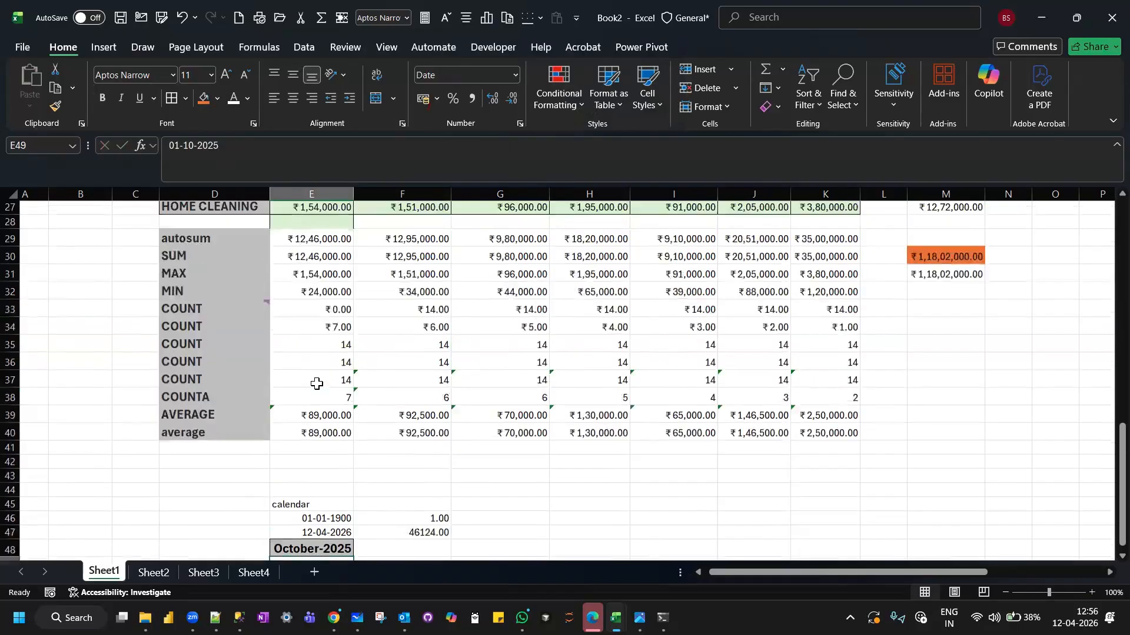
{"action": "scroll", "coordinate": [316, 384], "scroll_direction": "up", "scroll_amount": 3}
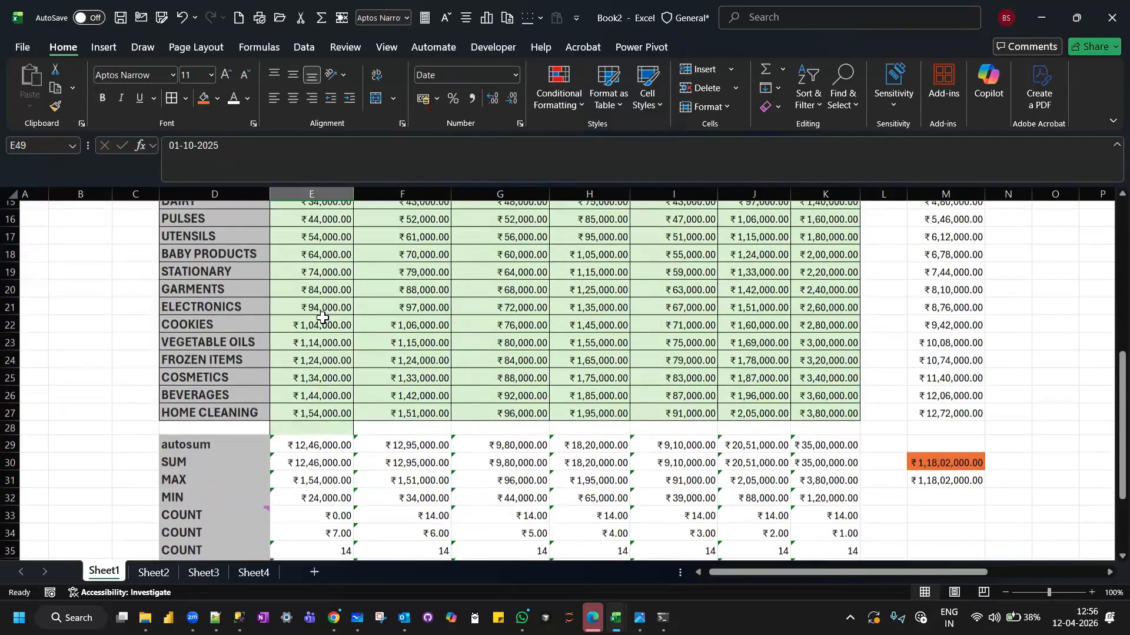
{"action": "left_click", "coordinate": [330, 266]}
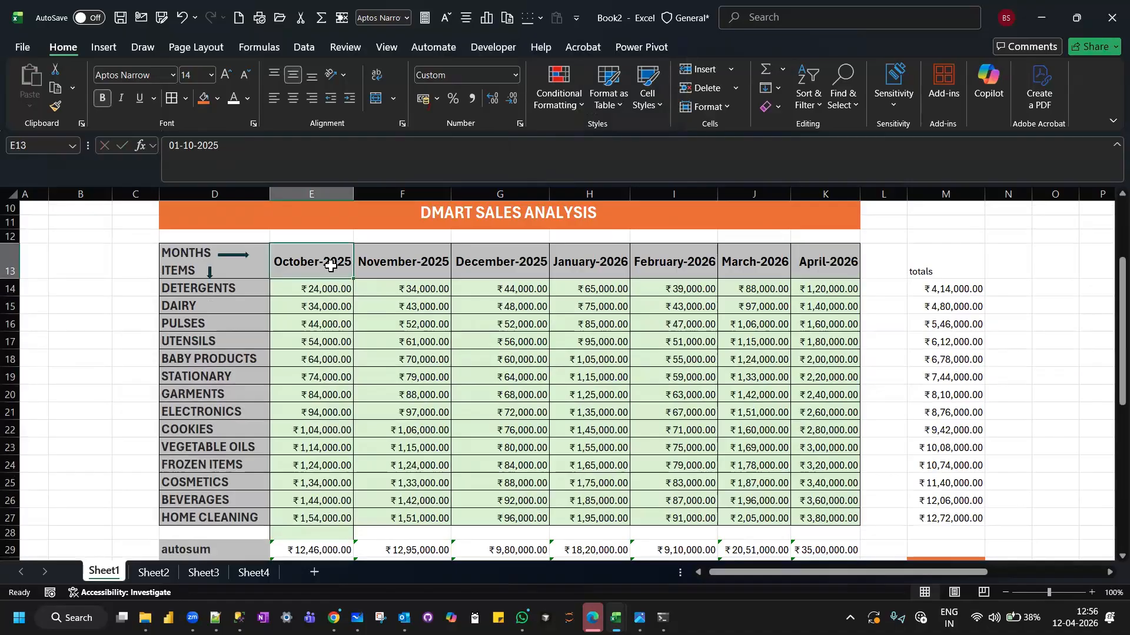
Update the October SUM formula in E30 to include the adjacent cells, and check the October-2025 header in E13.
{"action": "scroll", "coordinate": [331, 266], "scroll_direction": "down", "scroll_amount": 4}
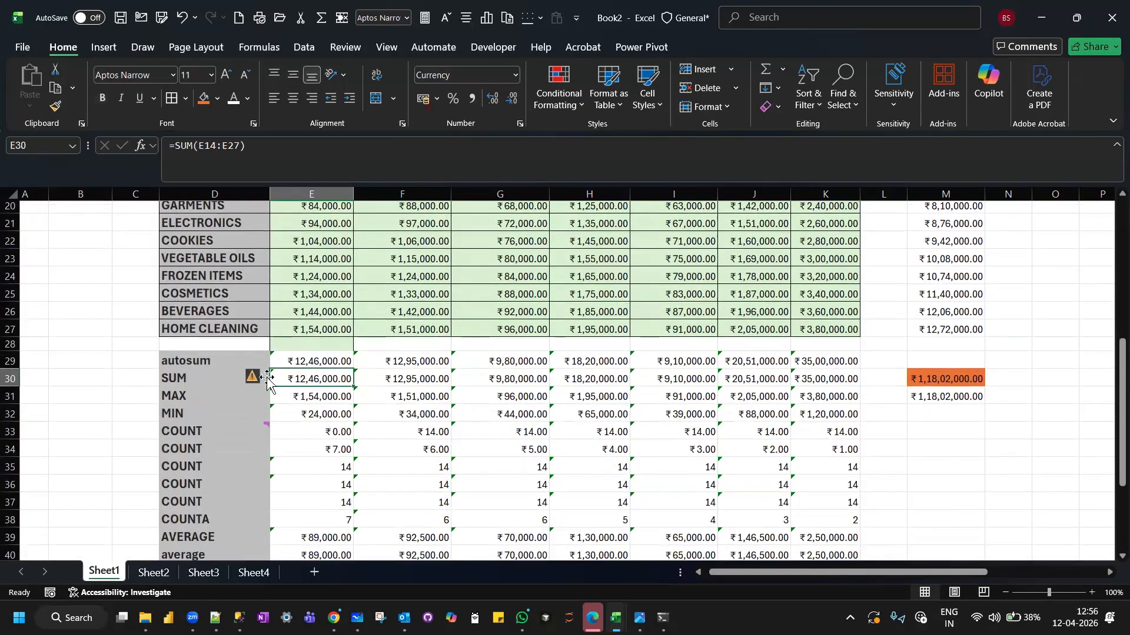
{"action": "left_click", "coordinate": [264, 380]}
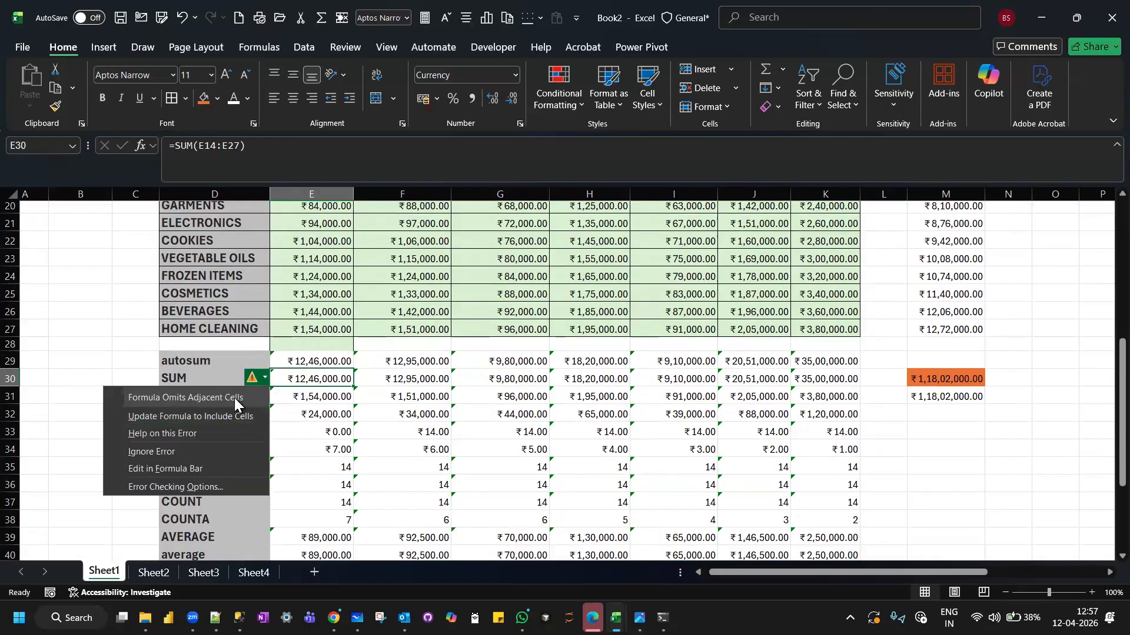
{"action": "left_click", "coordinate": [201, 417]}
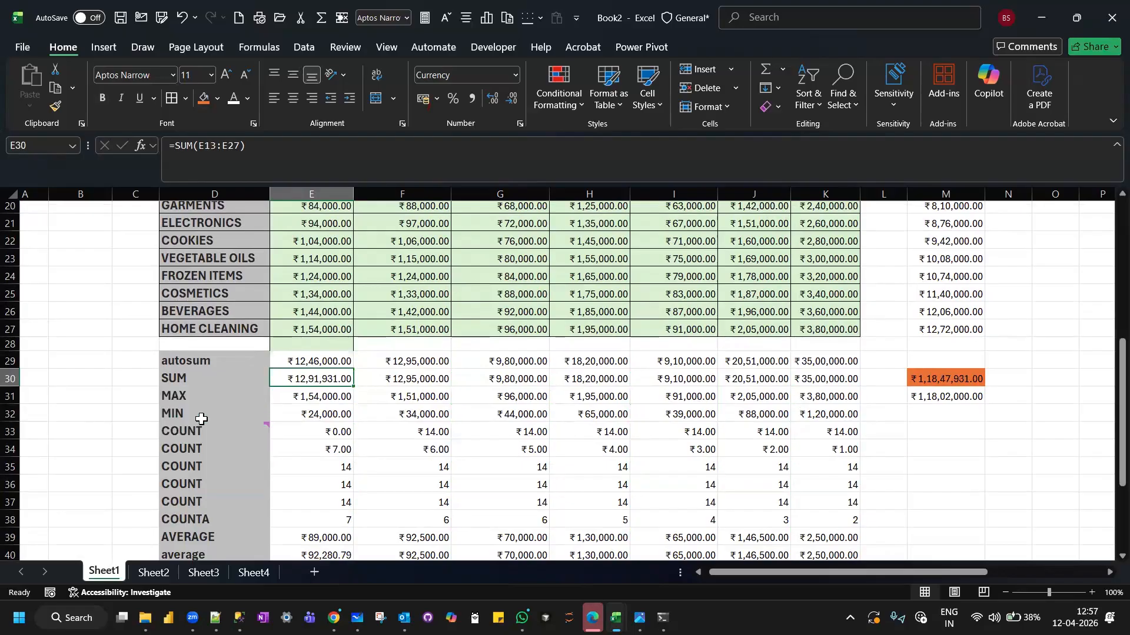
{"action": "scroll", "coordinate": [294, 361], "scroll_direction": "up", "scroll_amount": 3}
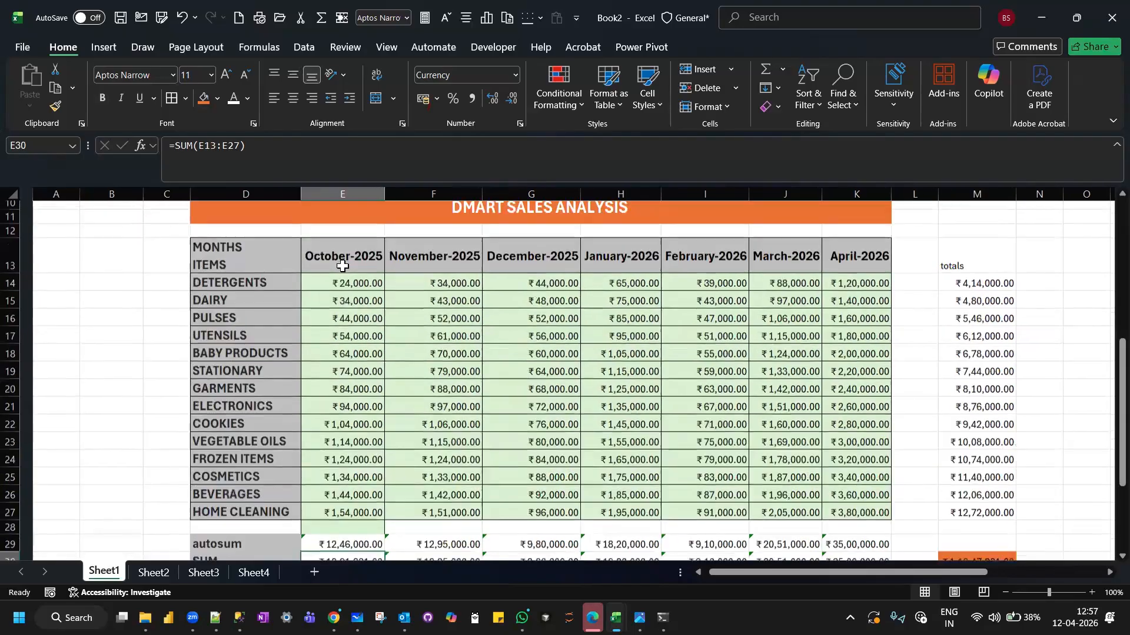
{"action": "left_click", "coordinate": [340, 263]}
Try copying the October autosum from E29 into F50 below the date serial number, and clear the pasted formula.
{"action": "scroll", "coordinate": [338, 260], "scroll_direction": "down", "scroll_amount": 1}
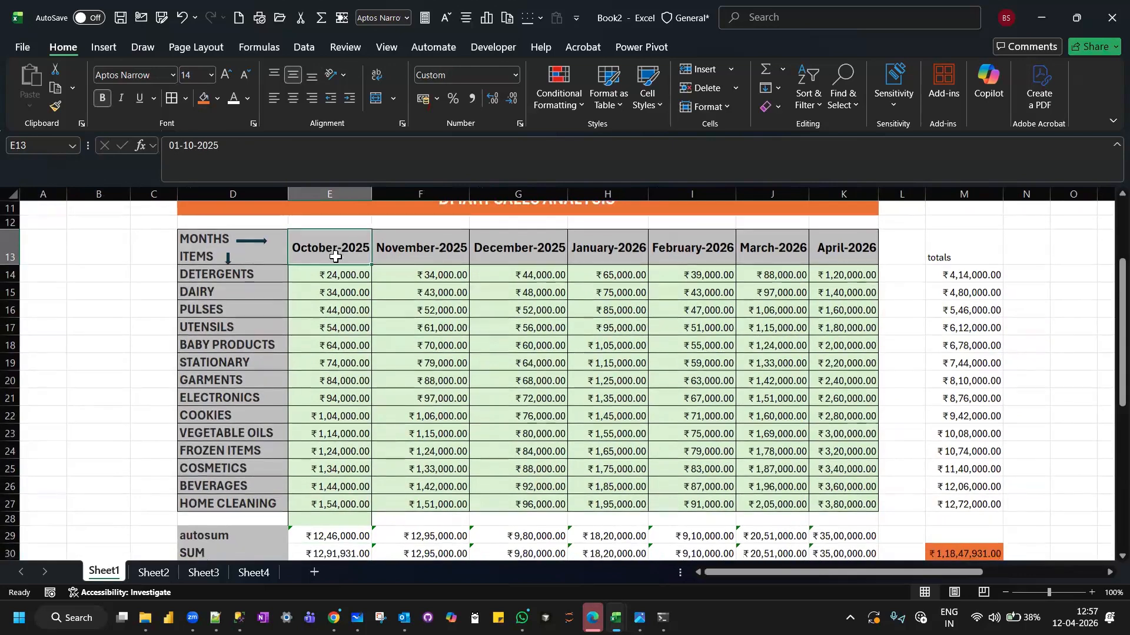
{"action": "scroll", "coordinate": [335, 257], "scroll_direction": "down", "scroll_amount": 4}
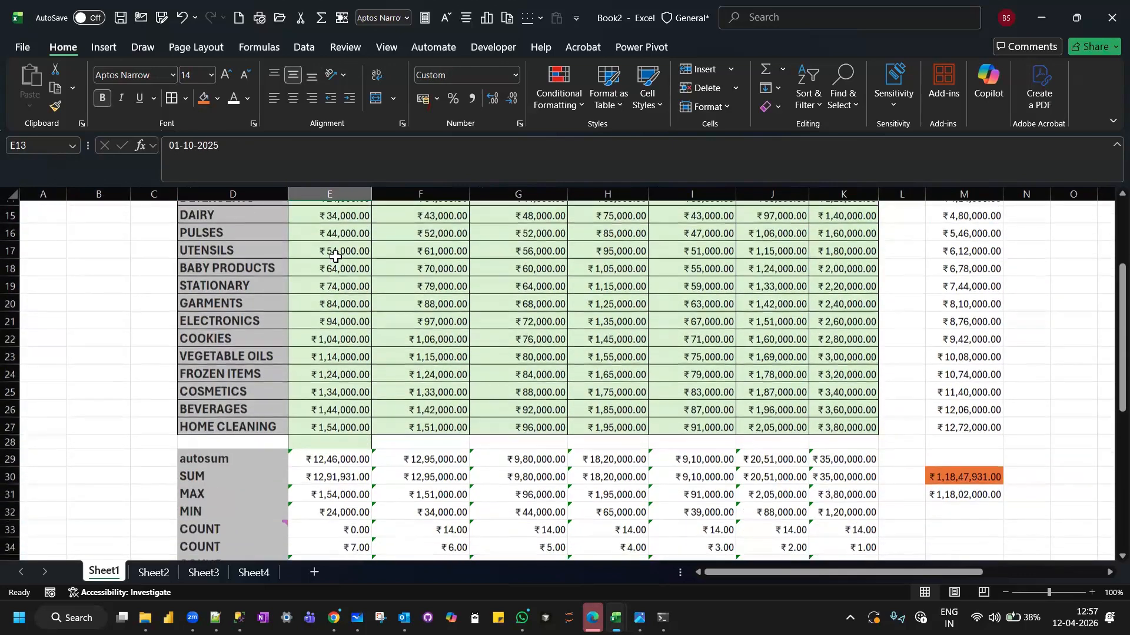
{"action": "scroll", "coordinate": [405, 446], "scroll_direction": "down", "scroll_amount": 5}
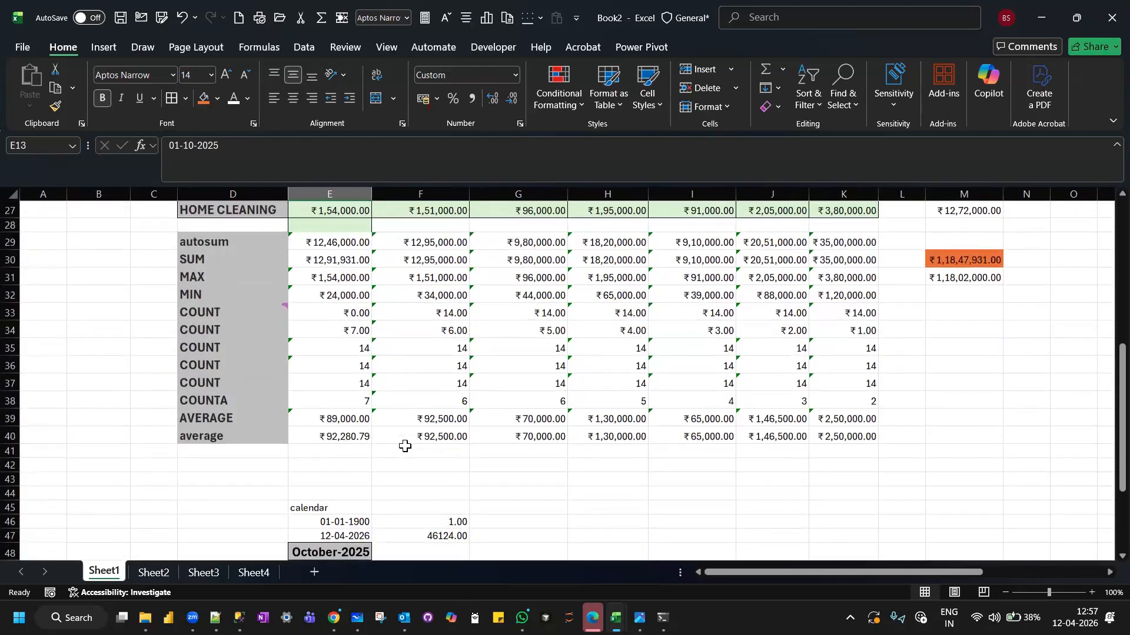
{"action": "left_click", "coordinate": [405, 446]}
{"action": "scroll", "coordinate": [336, 290], "scroll_direction": "up", "scroll_amount": 3}
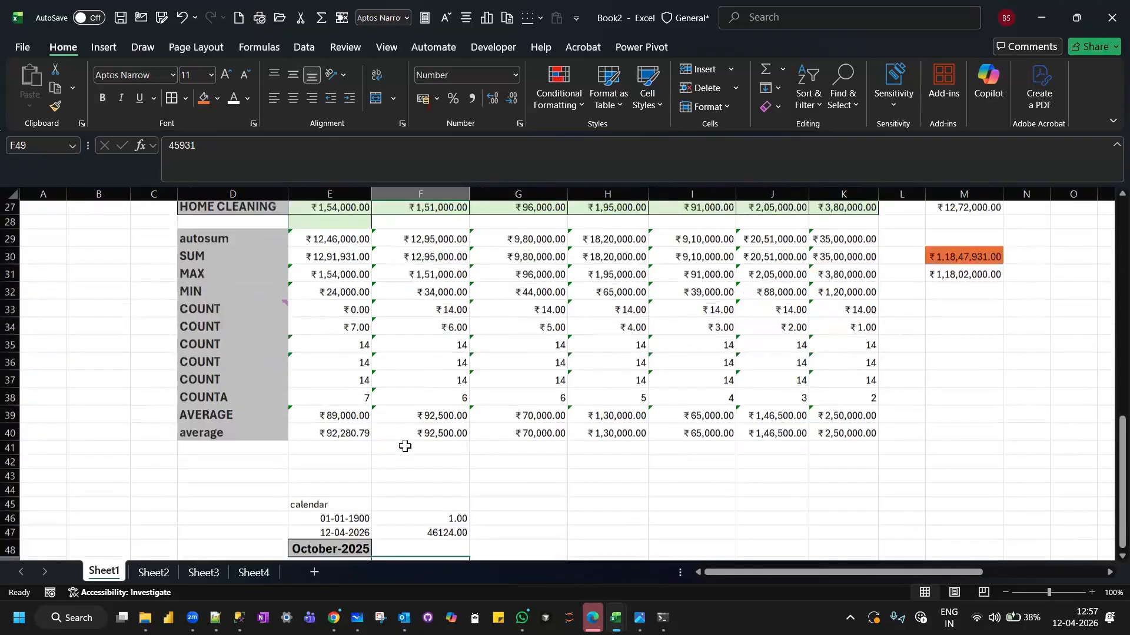
{"action": "left_click", "coordinate": [336, 290]}
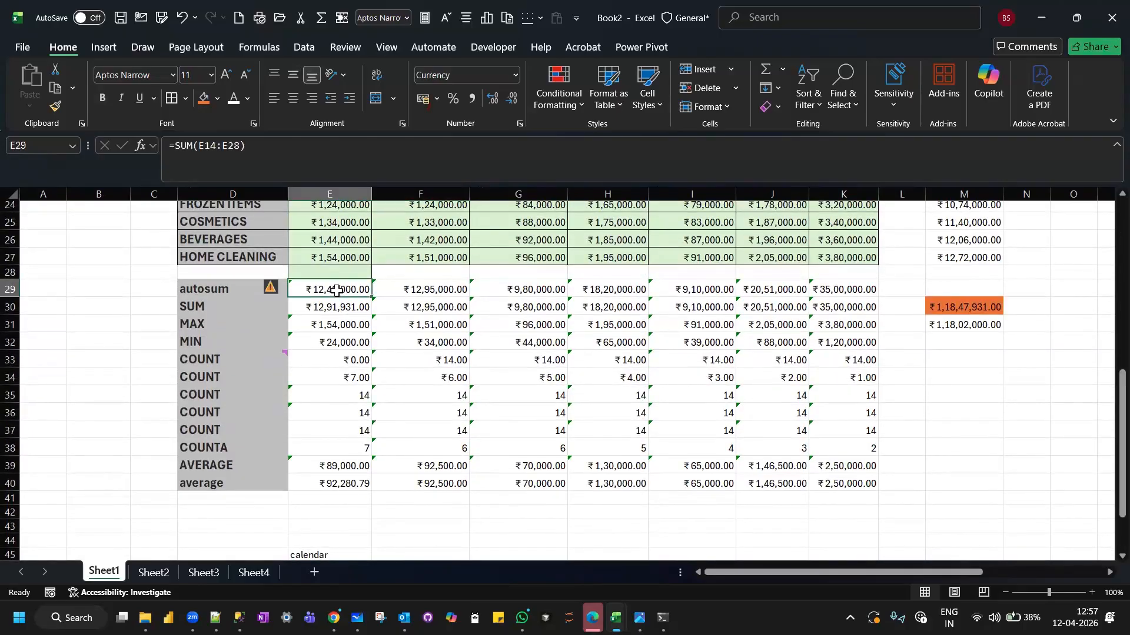
{"action": "key", "text": "ctrl+c"}
{"action": "scroll", "coordinate": [373, 328], "scroll_direction": "down", "scroll_amount": 5}
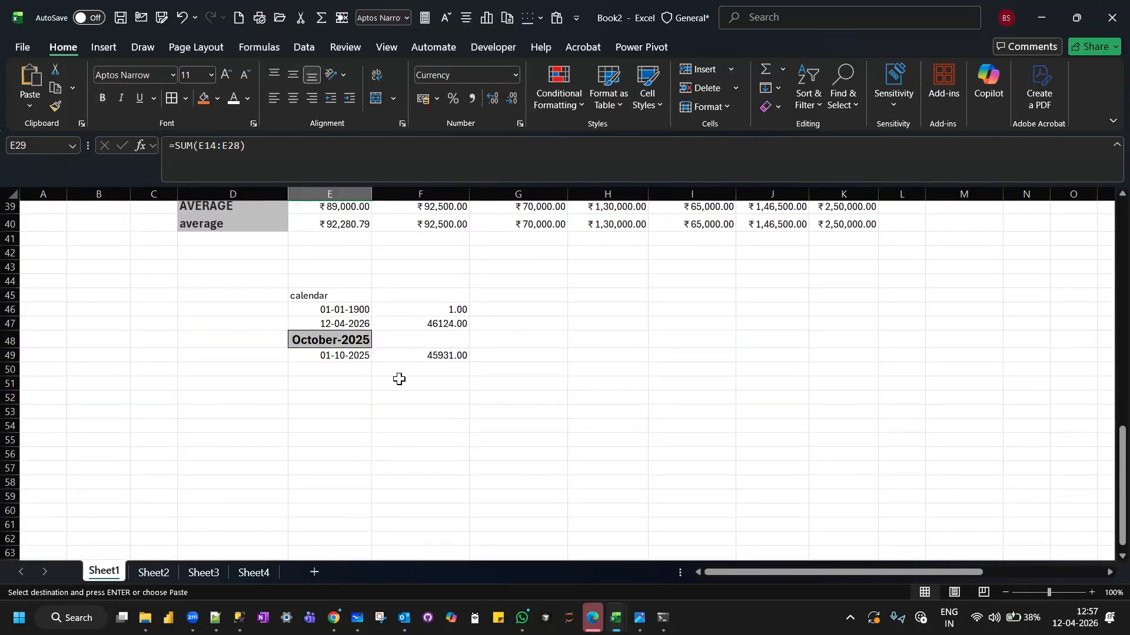
{"action": "left_click", "coordinate": [403, 369]}
{"action": "key", "text": "ctrl+v"}
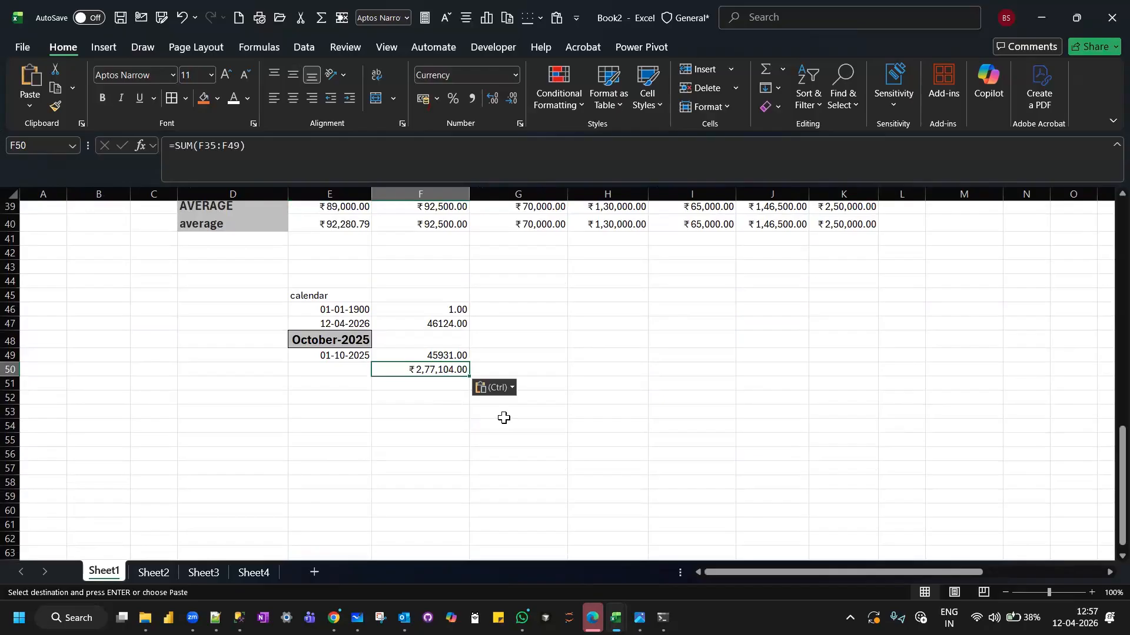
{"action": "key", "text": "Escape"}
{"action": "scroll", "coordinate": [504, 418], "scroll_direction": "up", "scroll_amount": 5}
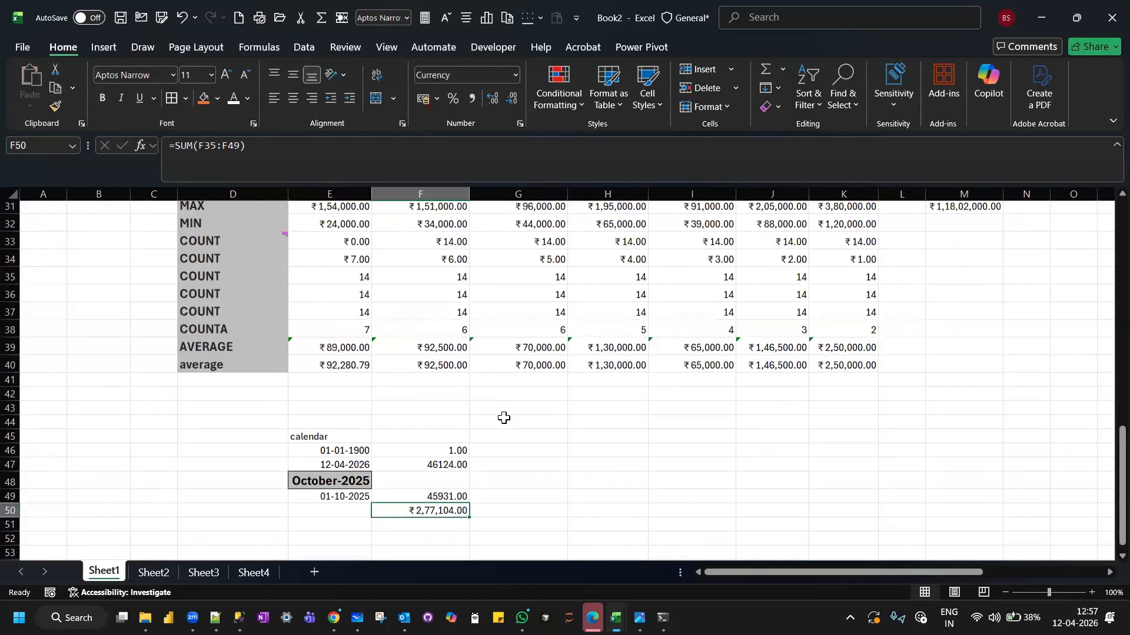
{"action": "scroll", "coordinate": [504, 417], "scroll_direction": "down", "scroll_amount": 7}
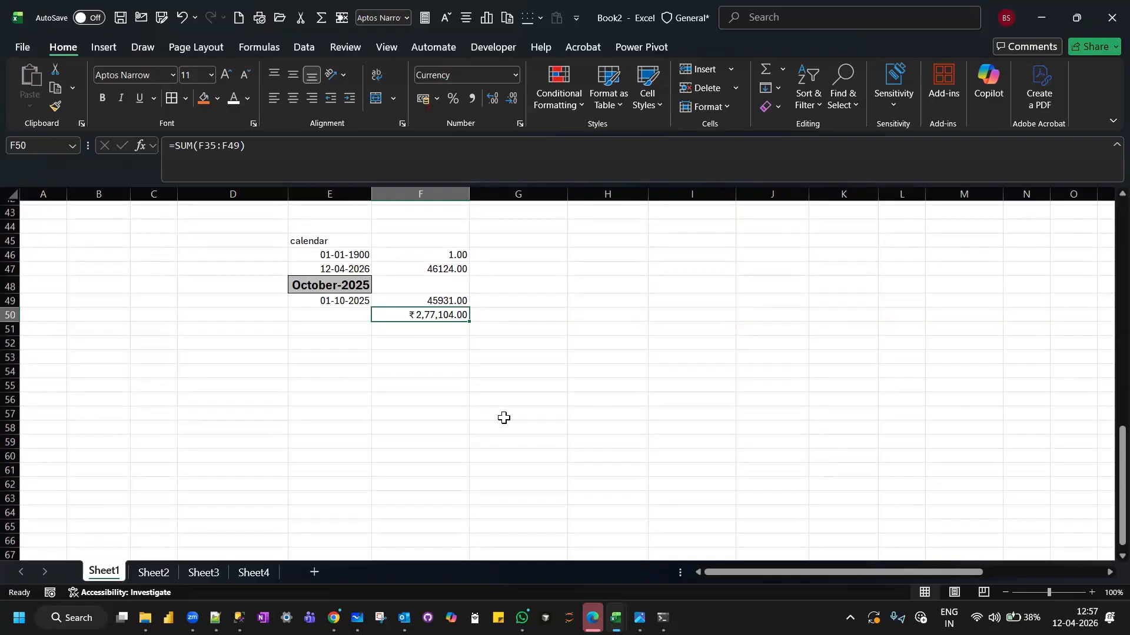
{"action": "scroll", "coordinate": [504, 418], "scroll_direction": "up", "scroll_amount": 3}
{"action": "key", "text": "Delete"}
Enter the October autosum total 1246000 as a plain value in F50.
{"action": "scroll", "coordinate": [503, 418], "scroll_direction": "up", "scroll_amount": 2}
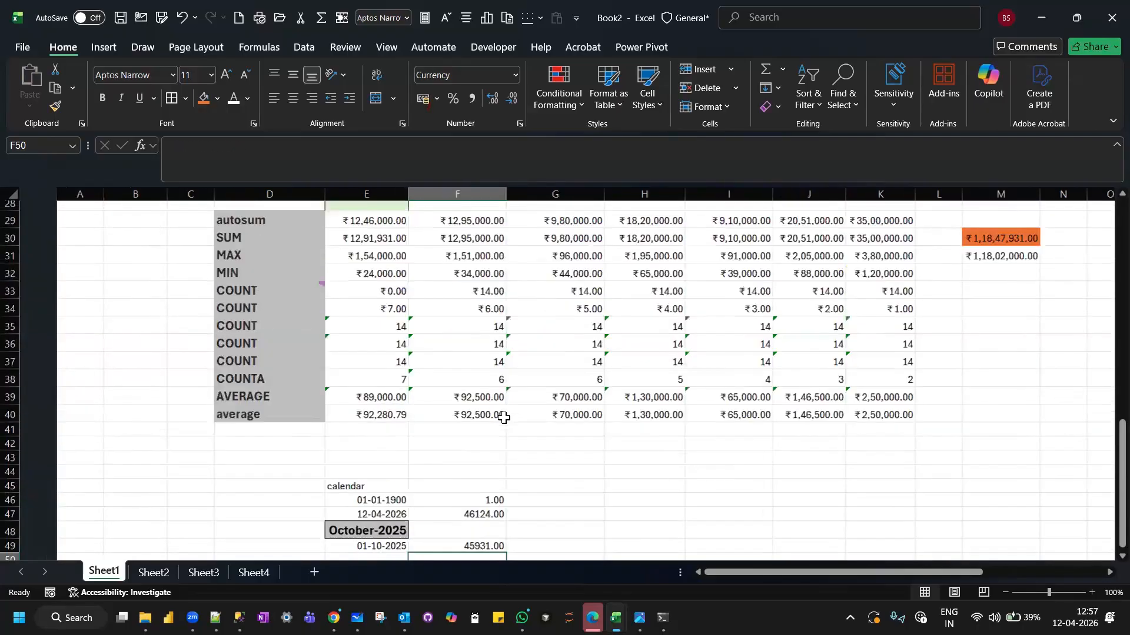
{"action": "scroll", "coordinate": [504, 418], "scroll_direction": "up", "scroll_amount": 1}
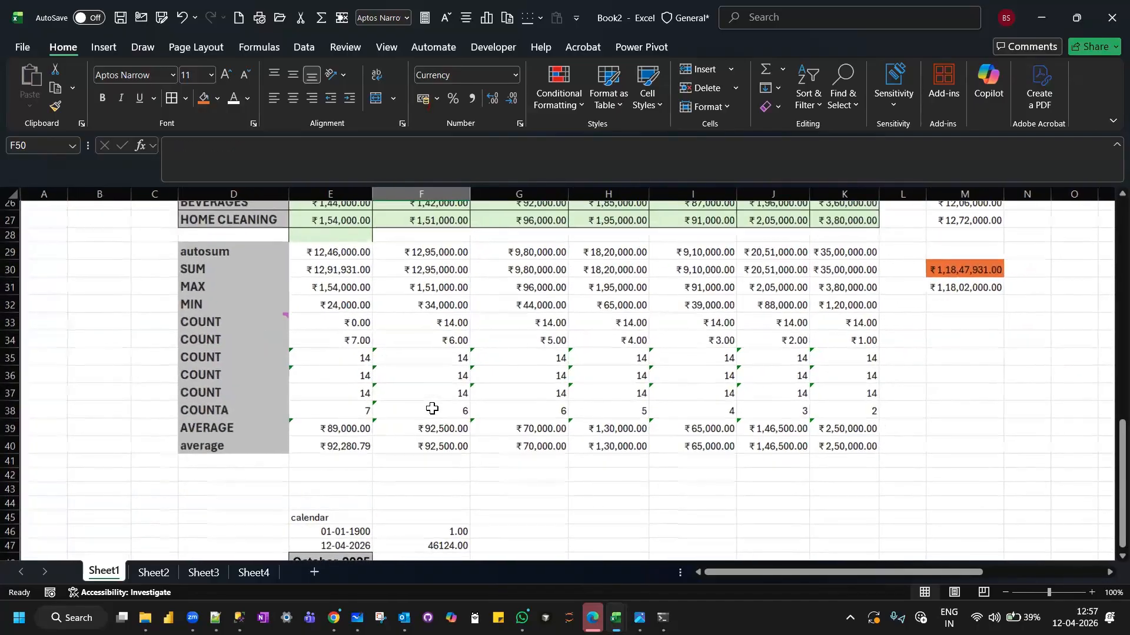
{"action": "scroll", "coordinate": [432, 408], "scroll_direction": "down", "scroll_amount": 5}
{"action": "type", "text": "1246000"}
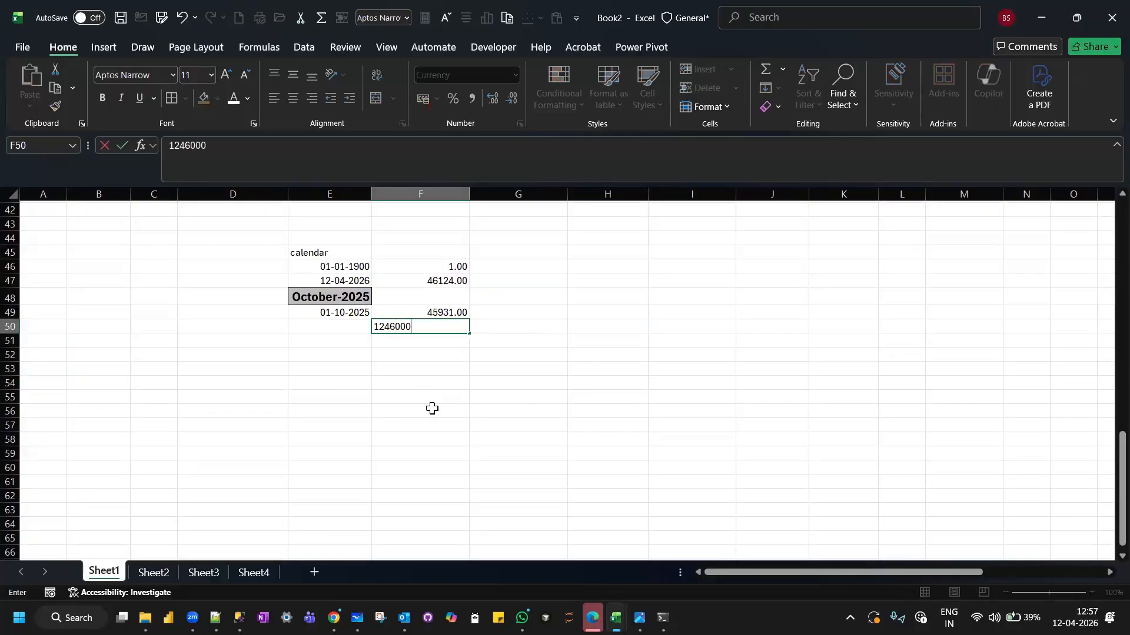
{"action": "key", "text": "Return"}
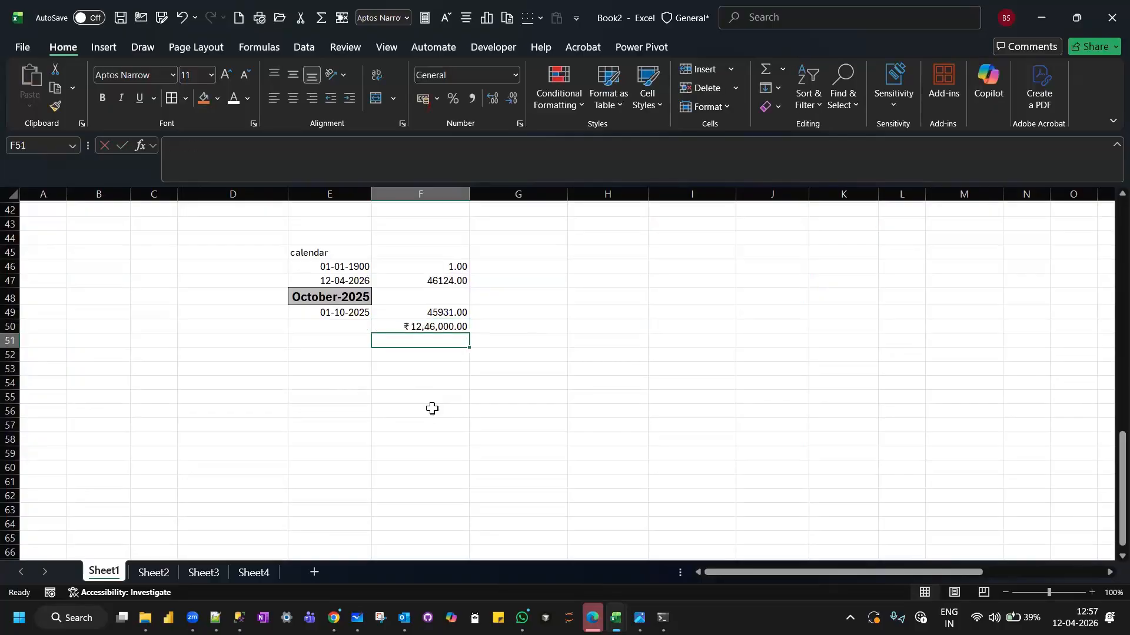
Add the date serial number and the October total in F51 with =SUM(F49:F50).
{"action": "type", "text": "=sum("}
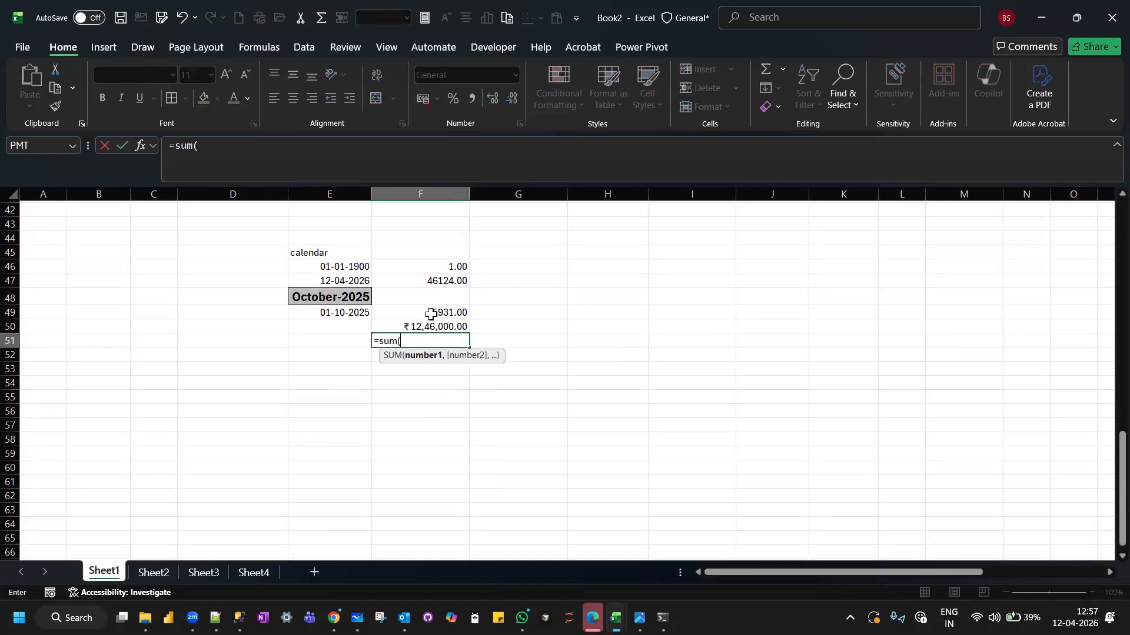
{"action": "left_click_drag", "start_coordinate": [431, 313], "coordinate": [430, 322]}
{"action": "key", "text": "Return"}
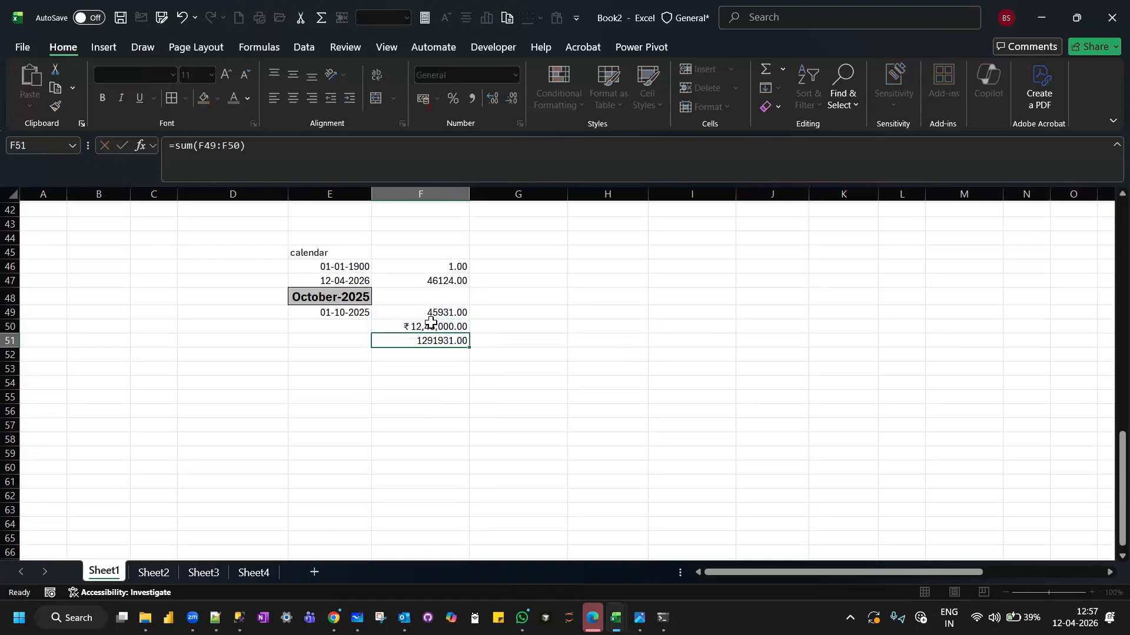
{"action": "left_click", "coordinate": [401, 341]}
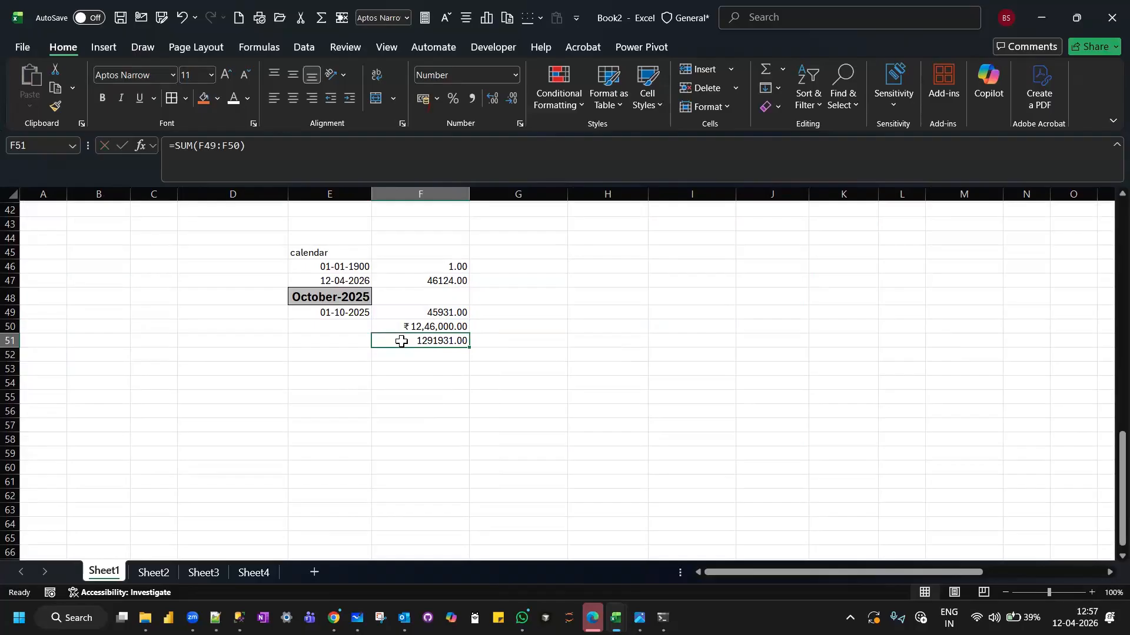
Compare the result in F51 with the October SUM in E30 and the range its formula covers.
{"action": "scroll", "coordinate": [401, 341], "scroll_direction": "up", "scroll_amount": 6}
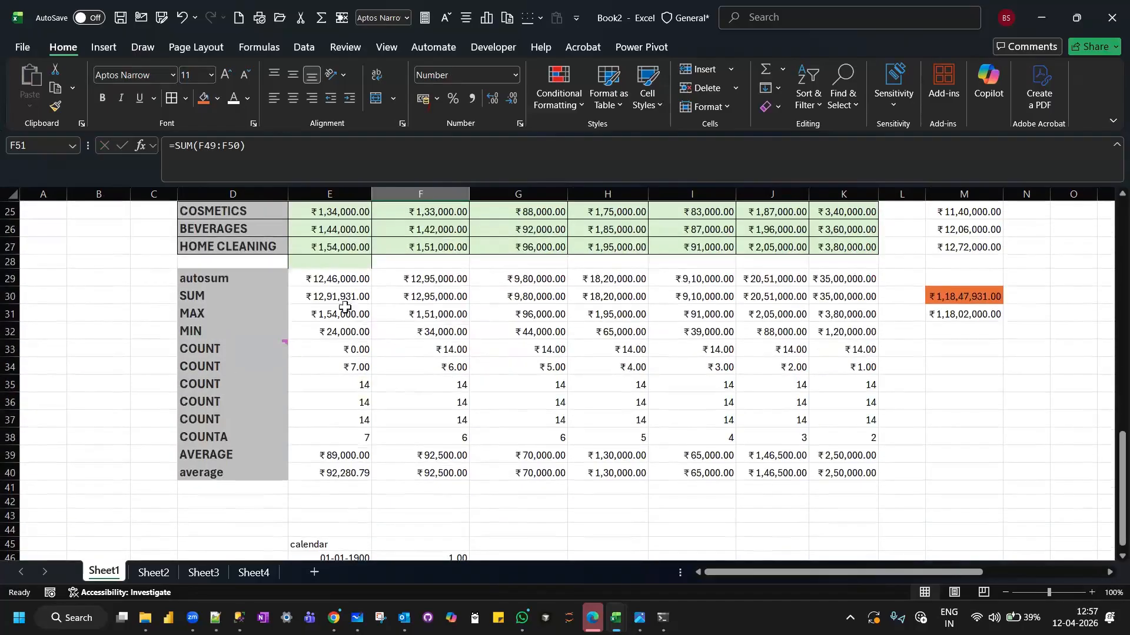
{"action": "left_click", "coordinate": [328, 299]}
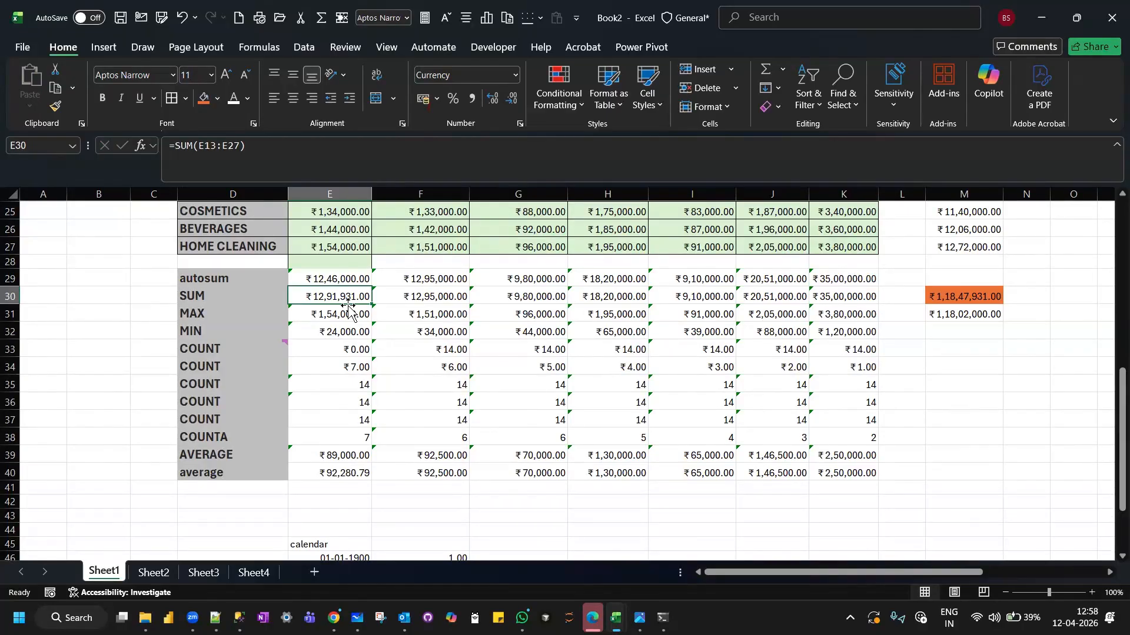
{"action": "scroll", "coordinate": [348, 310], "scroll_direction": "down", "scroll_amount": 5}
{"action": "left_click", "coordinate": [401, 365]}
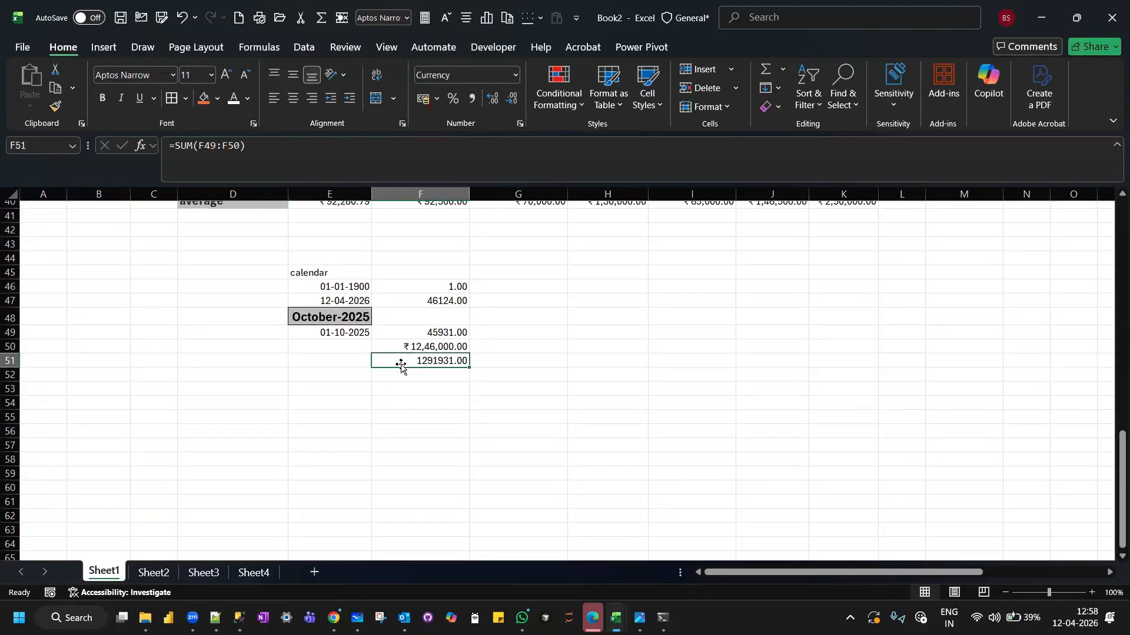
{"action": "scroll", "coordinate": [401, 365], "scroll_direction": "up", "scroll_amount": 7}
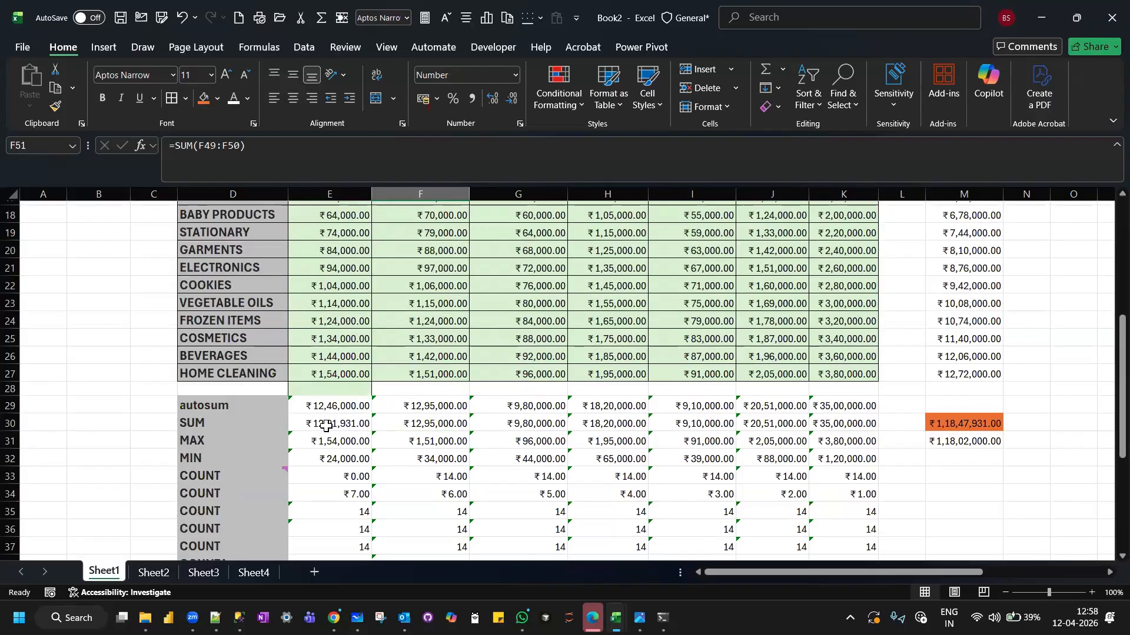
{"action": "left_click", "coordinate": [325, 425]}
{"action": "scroll", "coordinate": [340, 270], "scroll_direction": "up", "scroll_amount": 3}
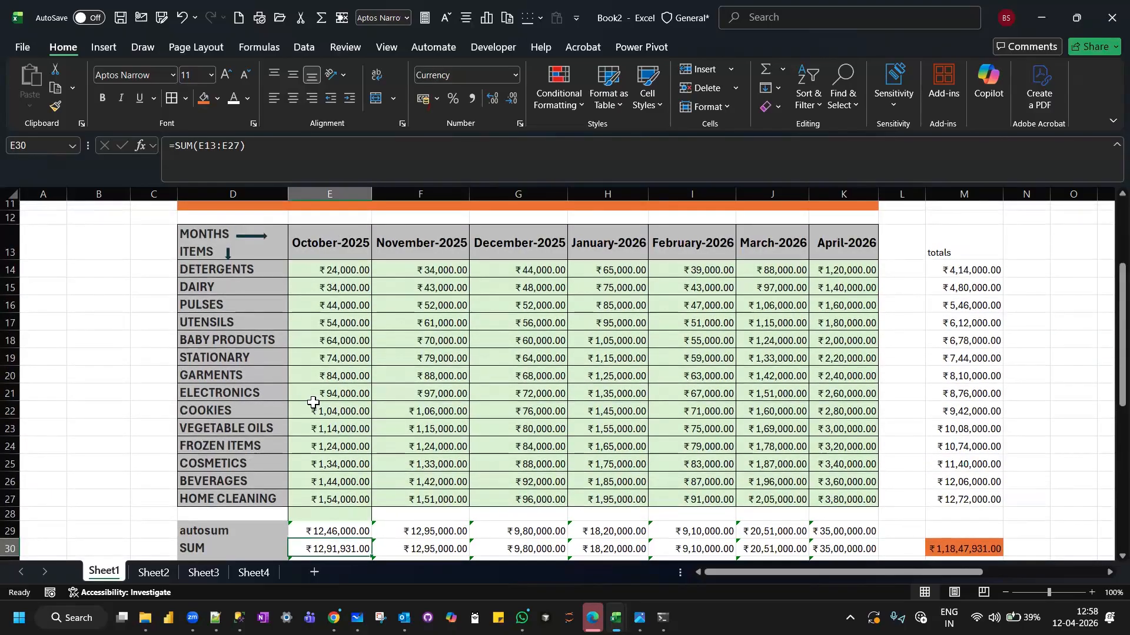
Ignore the omitted adjacent cells error for the November to April SUM formulas in F30:K30.
{"action": "scroll", "coordinate": [312, 403], "scroll_direction": "down", "scroll_amount": 3}
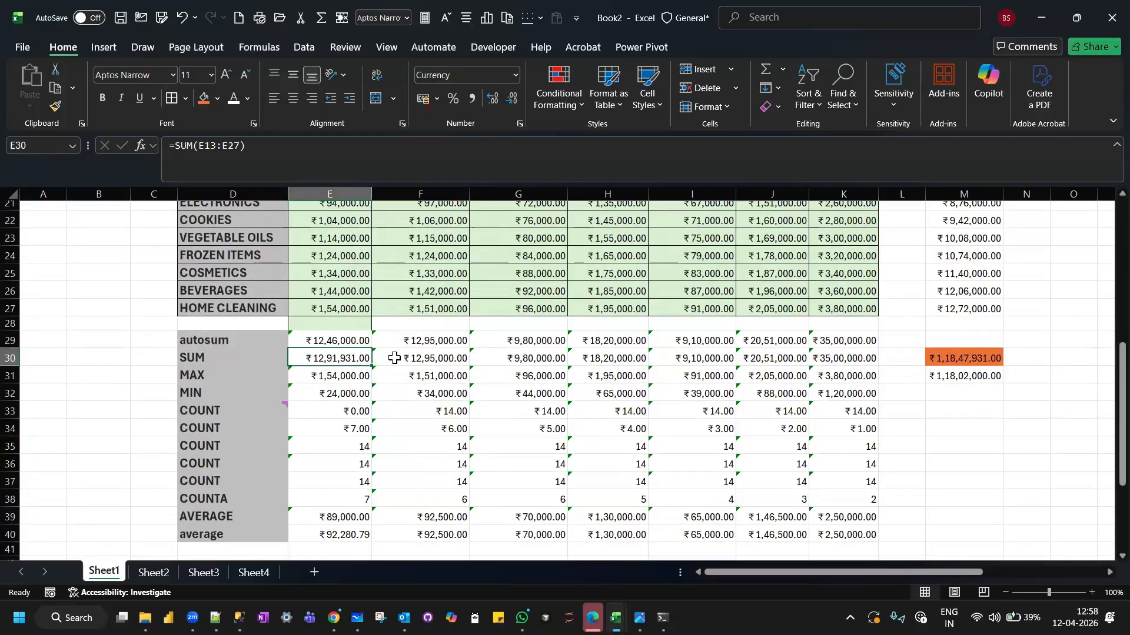
{"action": "left_click_drag", "start_coordinate": [394, 357], "coordinate": [835, 359]}
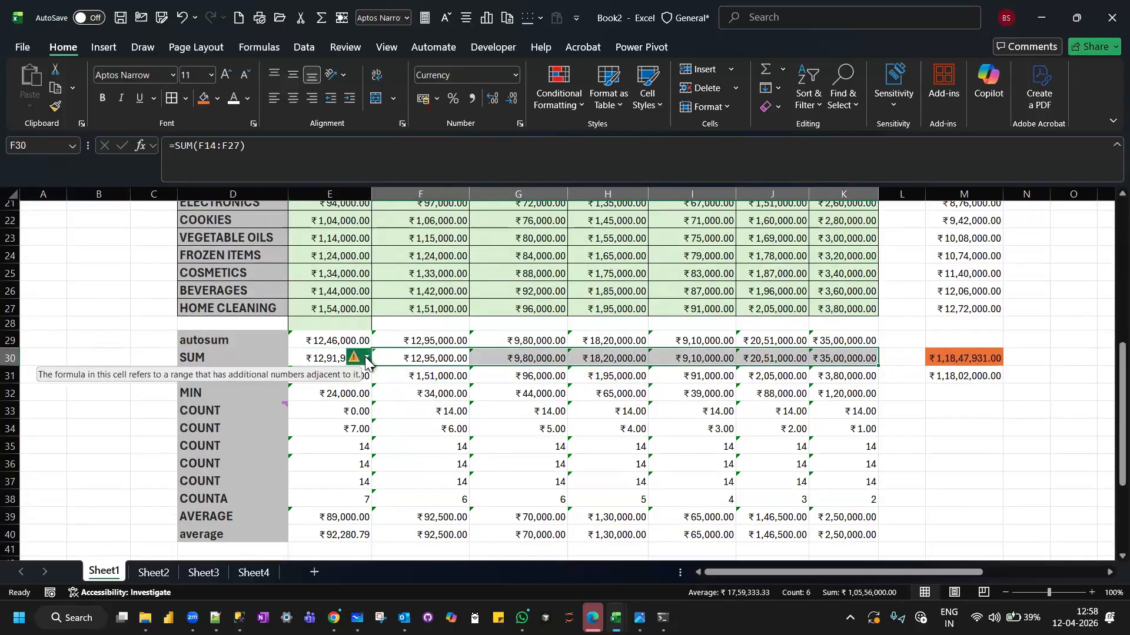
{"action": "left_click", "coordinate": [366, 360]}
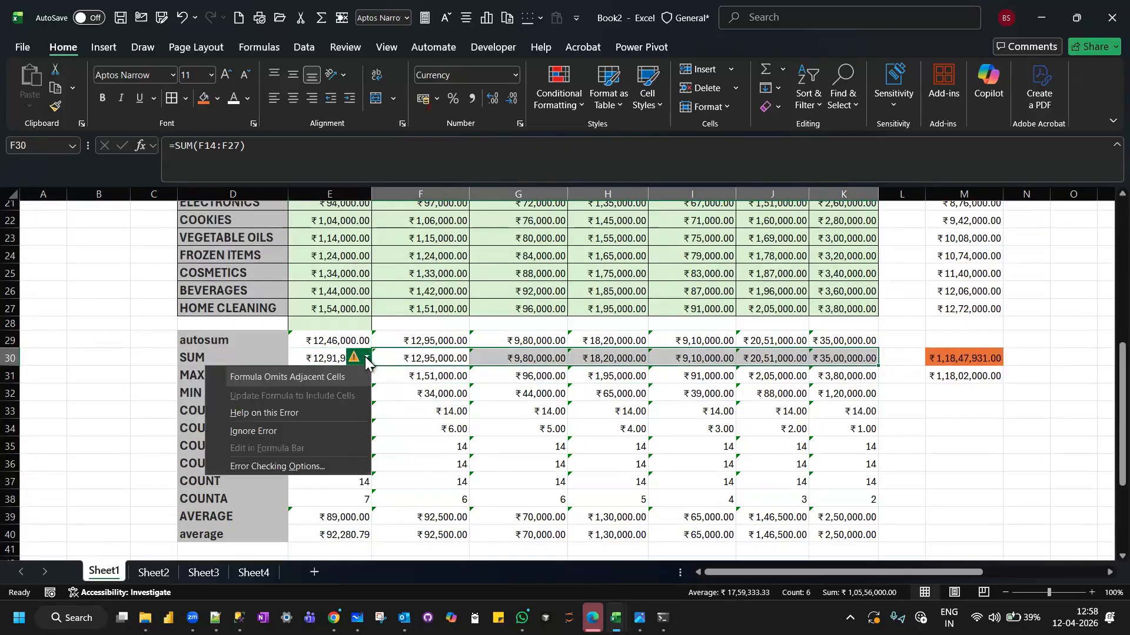
{"action": "left_click", "coordinate": [283, 431]}
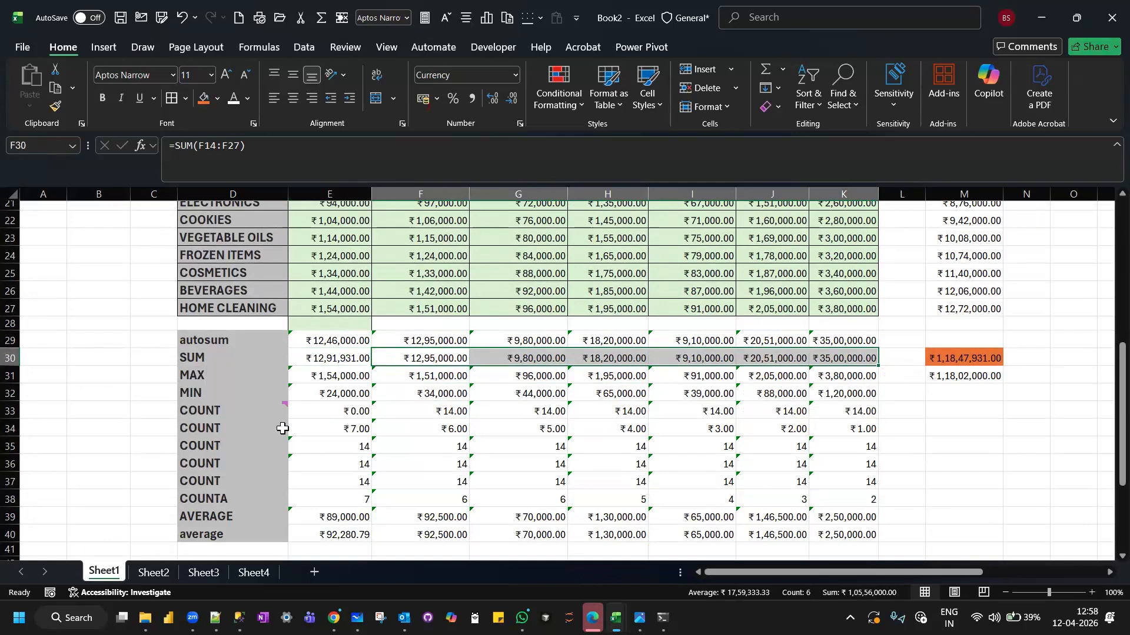
Try to fill the October autosum formula from E29 down into the SUM cell E30, and undo the fill.
{"action": "left_click", "coordinate": [435, 377]}
{"action": "left_click", "coordinate": [402, 352]}
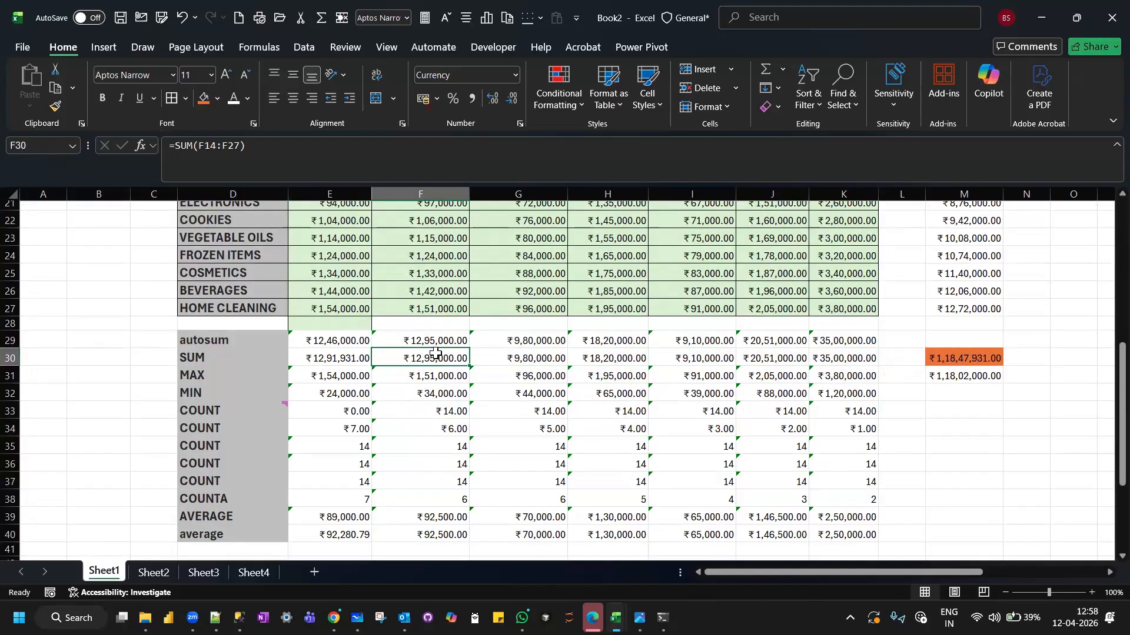
{"action": "left_click", "coordinate": [331, 357]}
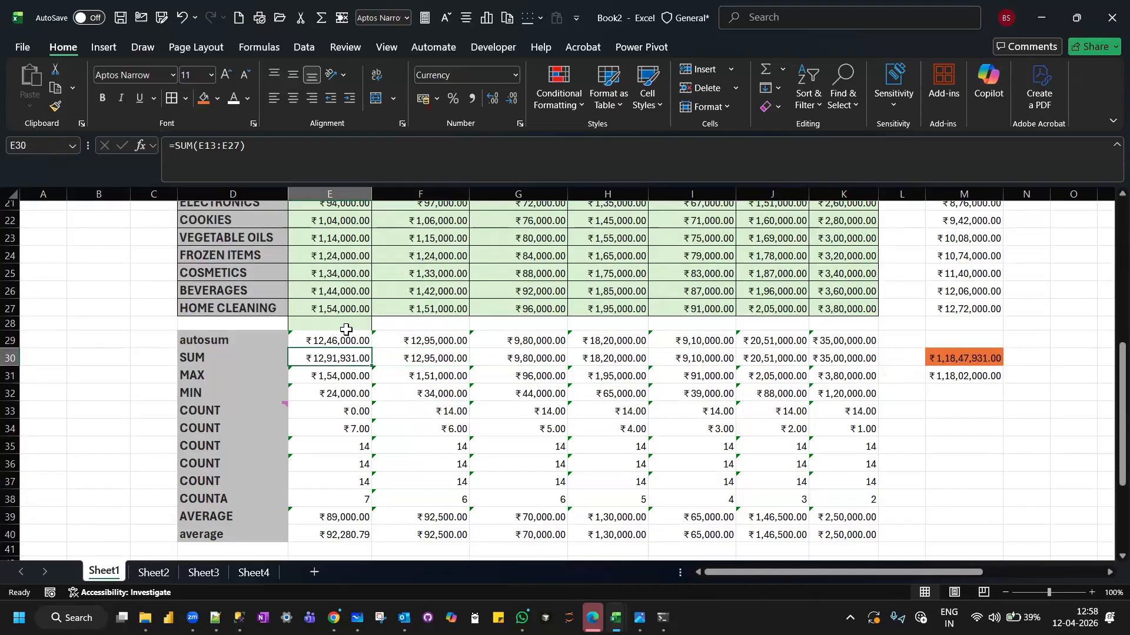
{"action": "left_click", "coordinate": [347, 339]}
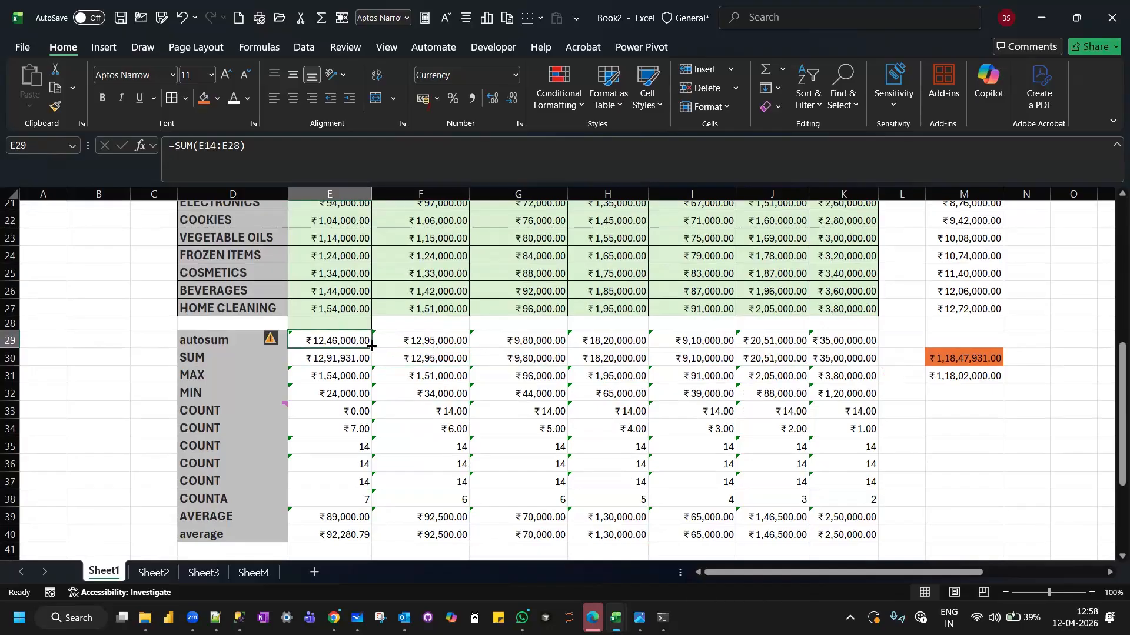
{"action": "left_click_drag", "start_coordinate": [372, 347], "coordinate": [367, 361]}
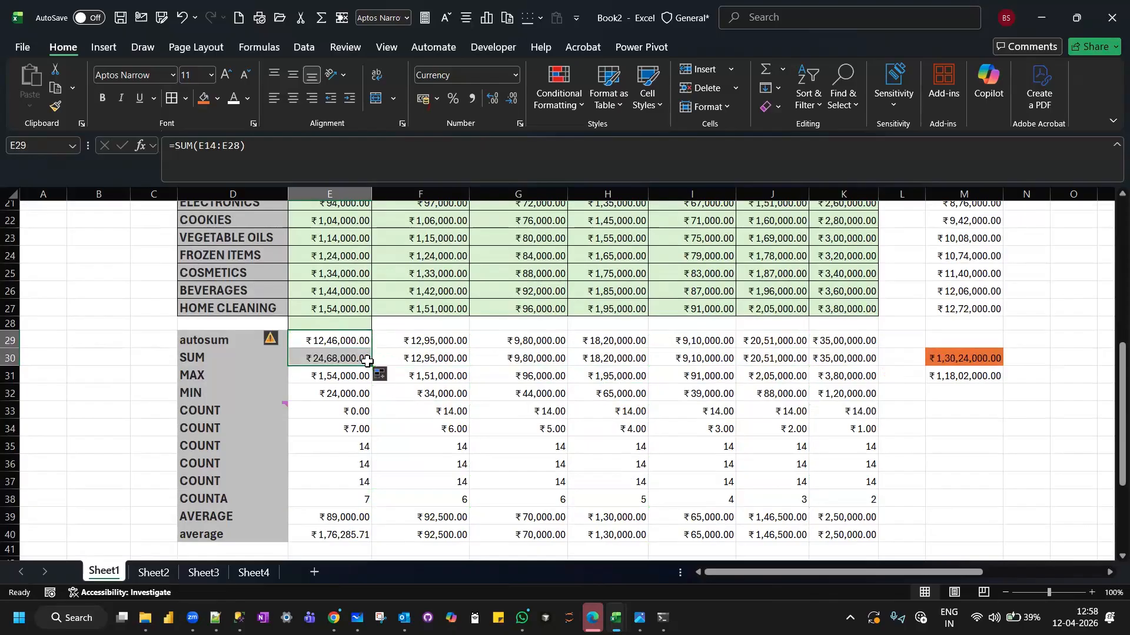
{"action": "key", "text": "ctrl+z"}
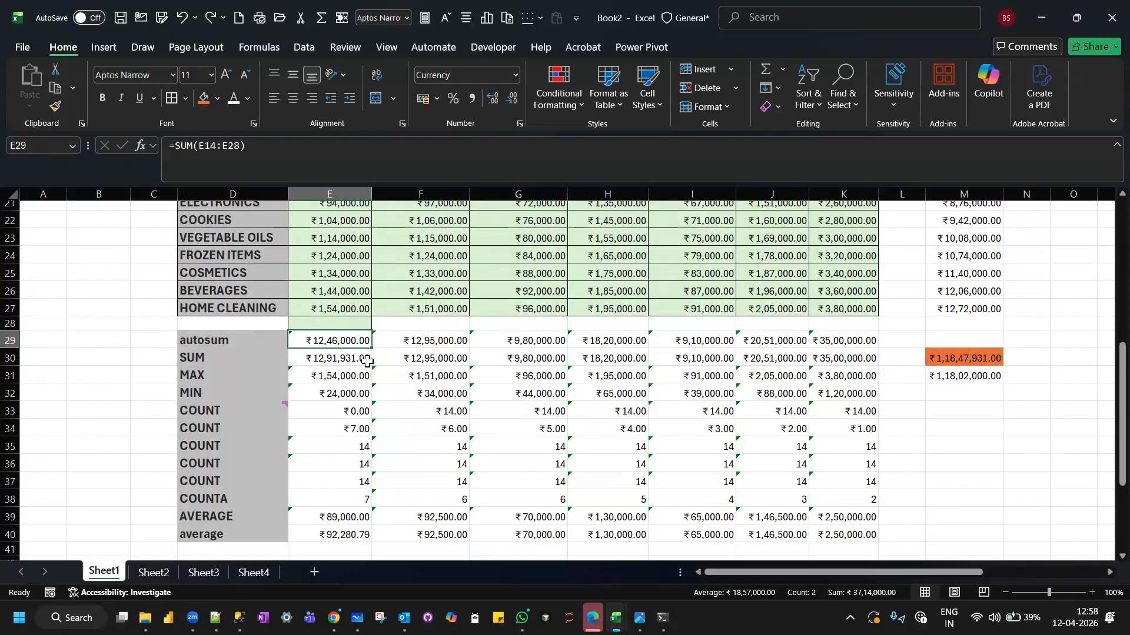
Correct the October SUM formula in E30 to =SUM(E14:E27) so that its range excludes the date header.
{"action": "left_click", "coordinate": [351, 360]}
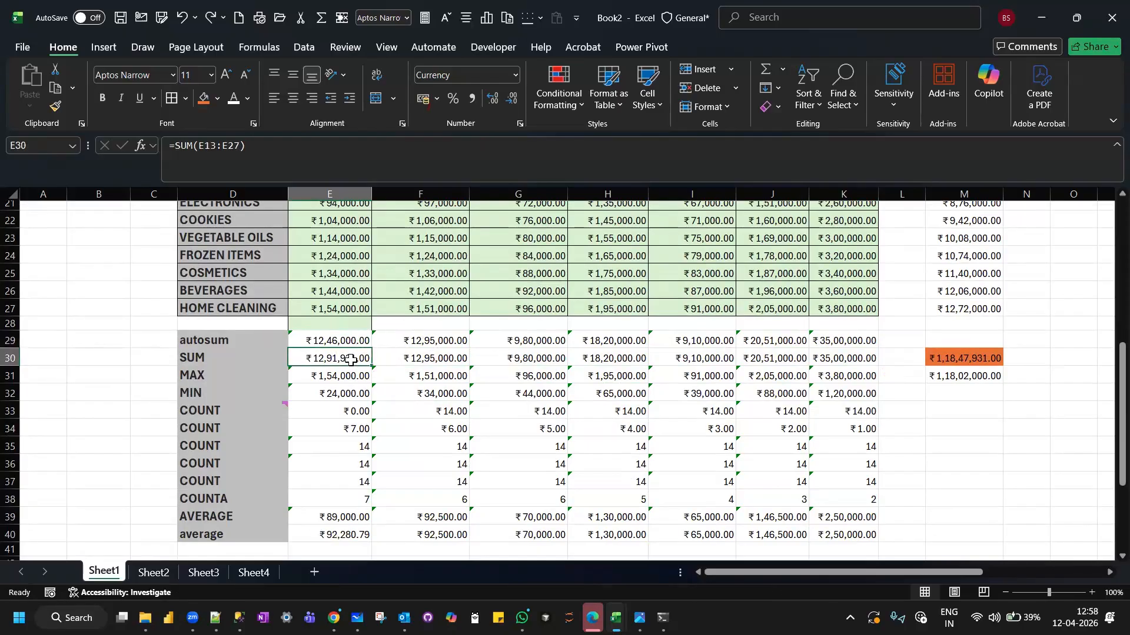
{"action": "left_click", "coordinate": [212, 145]}
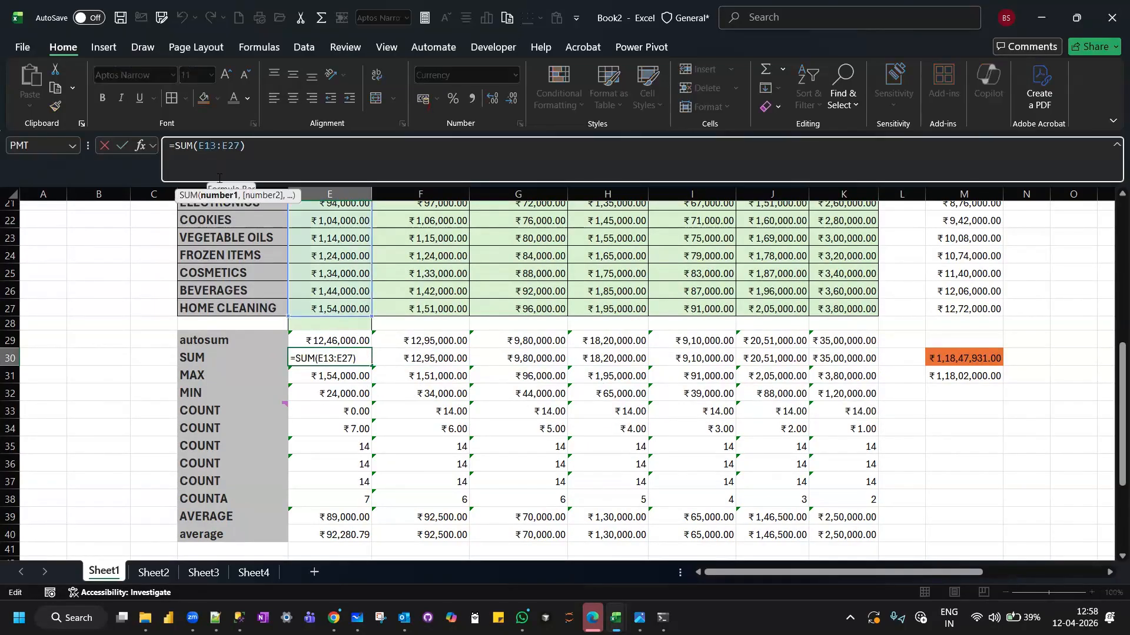
{"action": "key", "text": "Delete"}
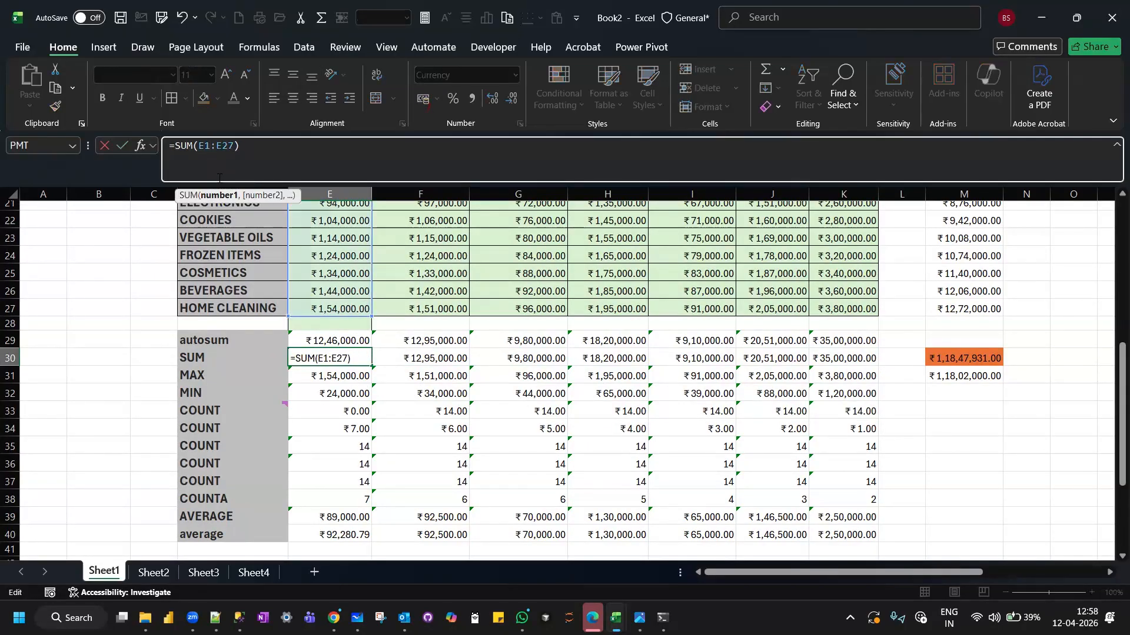
{"action": "key", "text": "Return"}
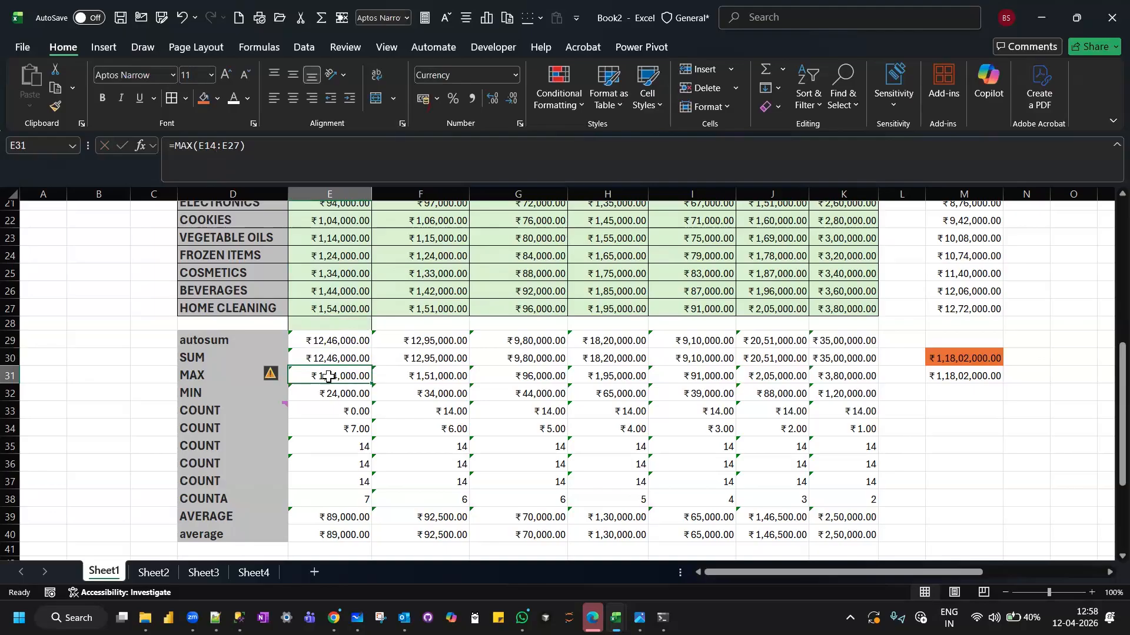
Compare the calendar dates in column E with their serial numbers in column F, and check the October total in F50.
{"action": "scroll", "coordinate": [333, 364], "scroll_direction": "down", "scroll_amount": 7}
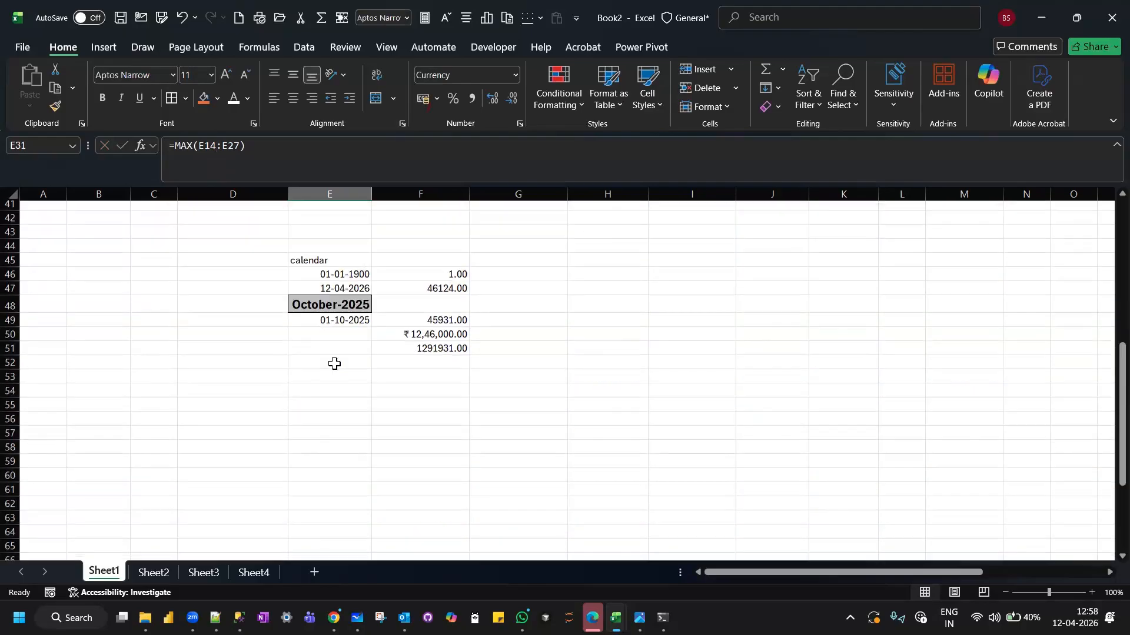
{"action": "left_click", "coordinate": [340, 276]}
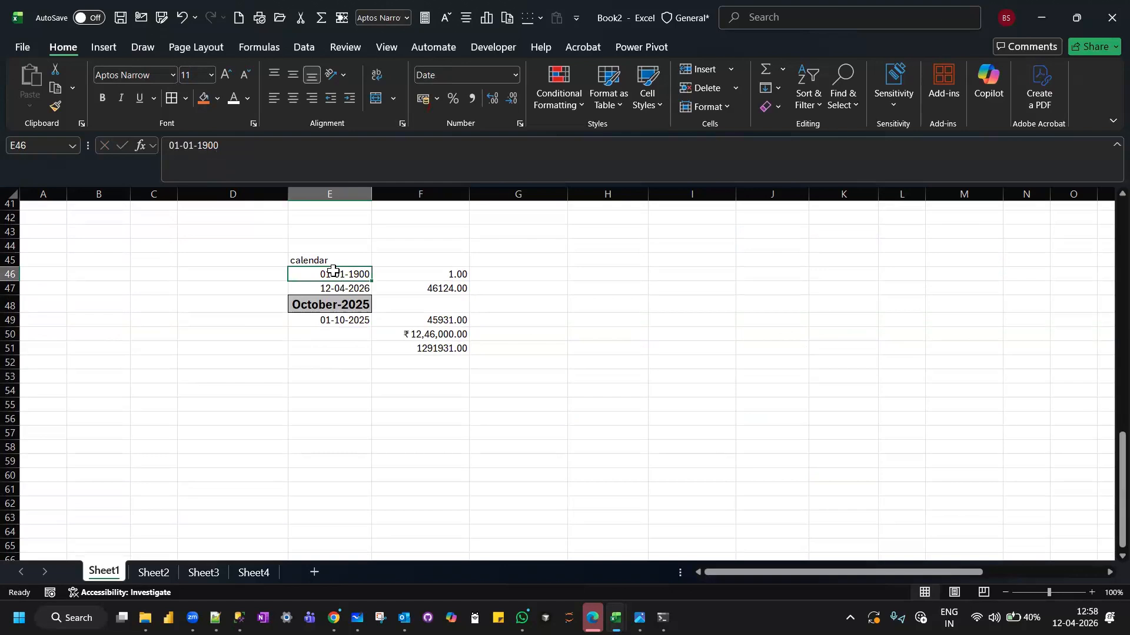
{"action": "left_click", "coordinate": [417, 274]}
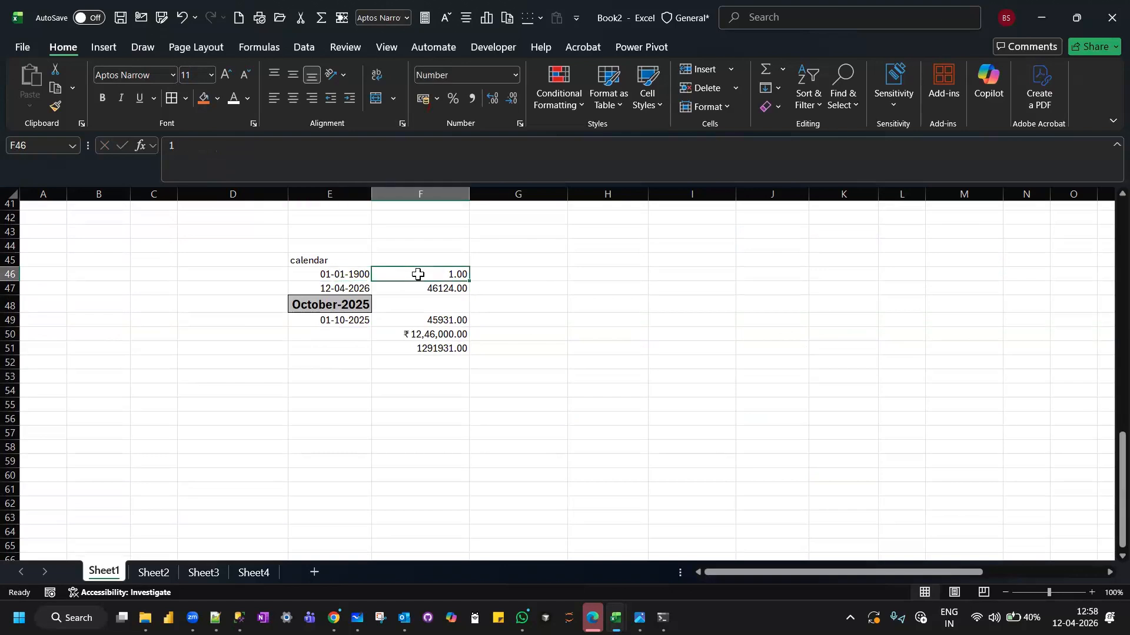
{"action": "left_click", "coordinate": [342, 274]}
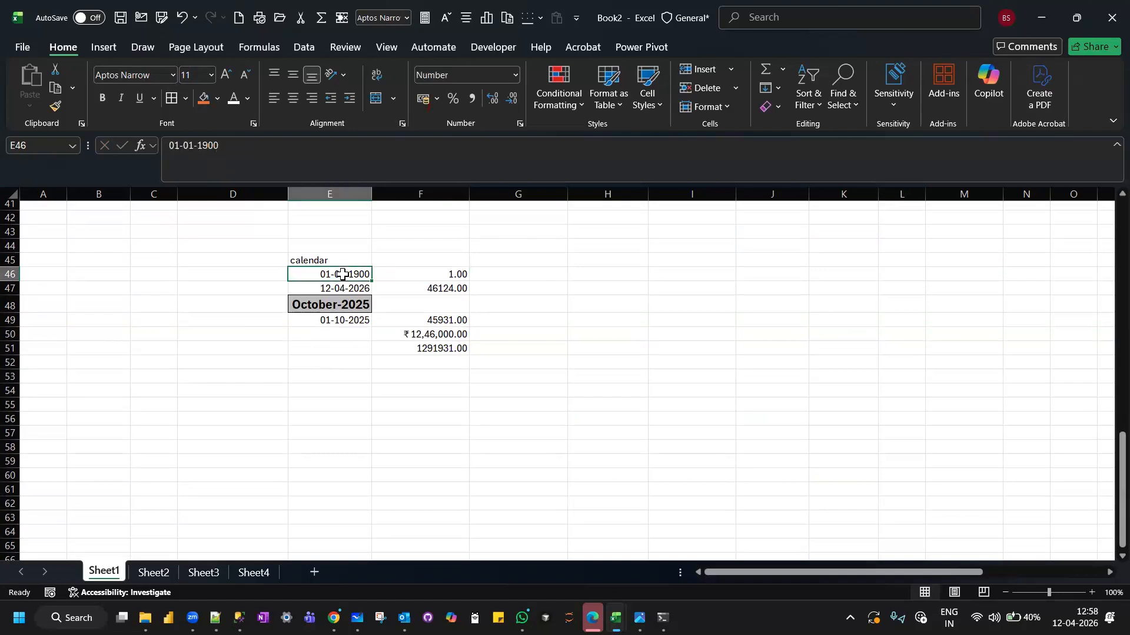
{"action": "left_click", "coordinate": [412, 274]}
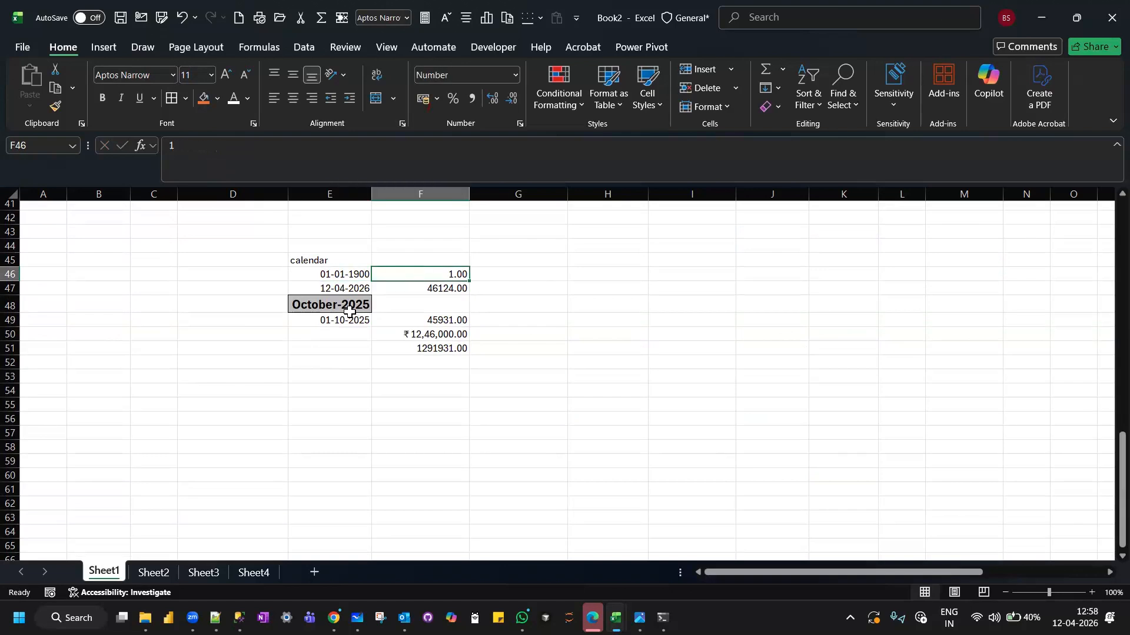
{"action": "left_click", "coordinate": [349, 313]}
{"action": "left_click", "coordinate": [439, 320]}
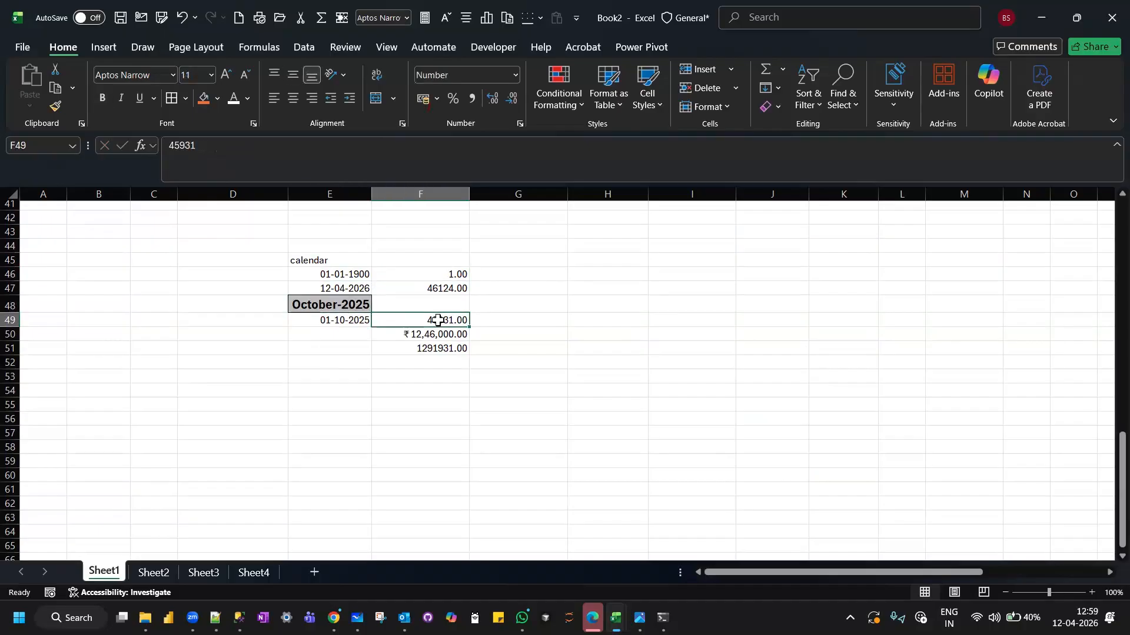
{"action": "left_click", "coordinate": [346, 319]}
{"action": "left_click", "coordinate": [410, 334]}
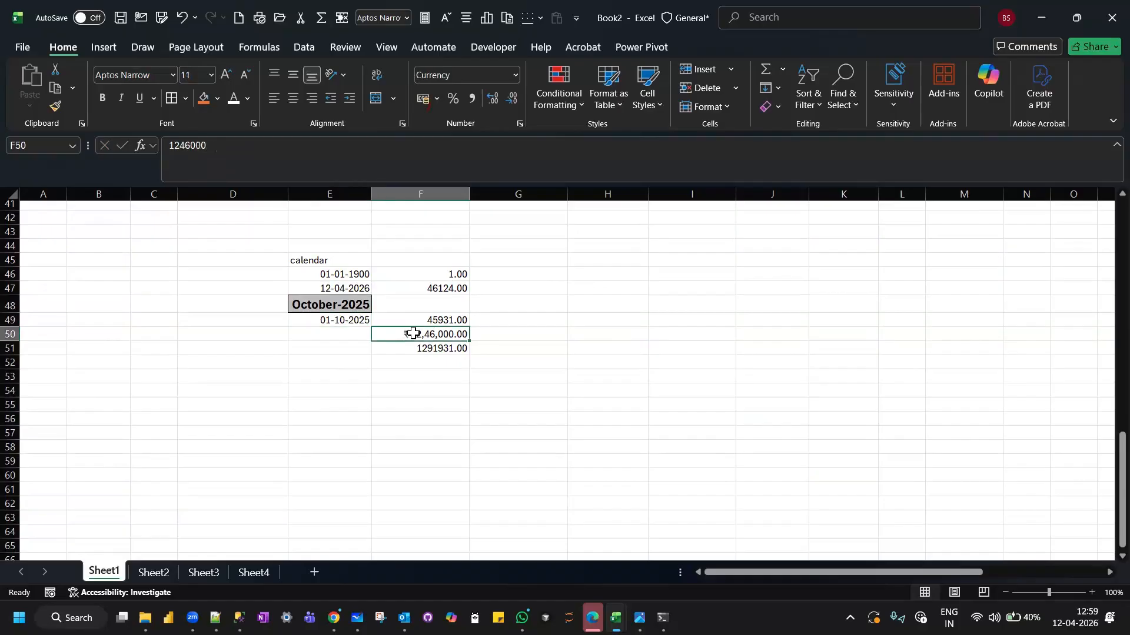
{"action": "scroll", "coordinate": [412, 333], "scroll_direction": "up", "scroll_amount": 7}
{"action": "scroll", "coordinate": [413, 333], "scroll_direction": "up", "scroll_amount": 7}
{"action": "scroll", "coordinate": [413, 333], "scroll_direction": "down", "scroll_amount": 3}
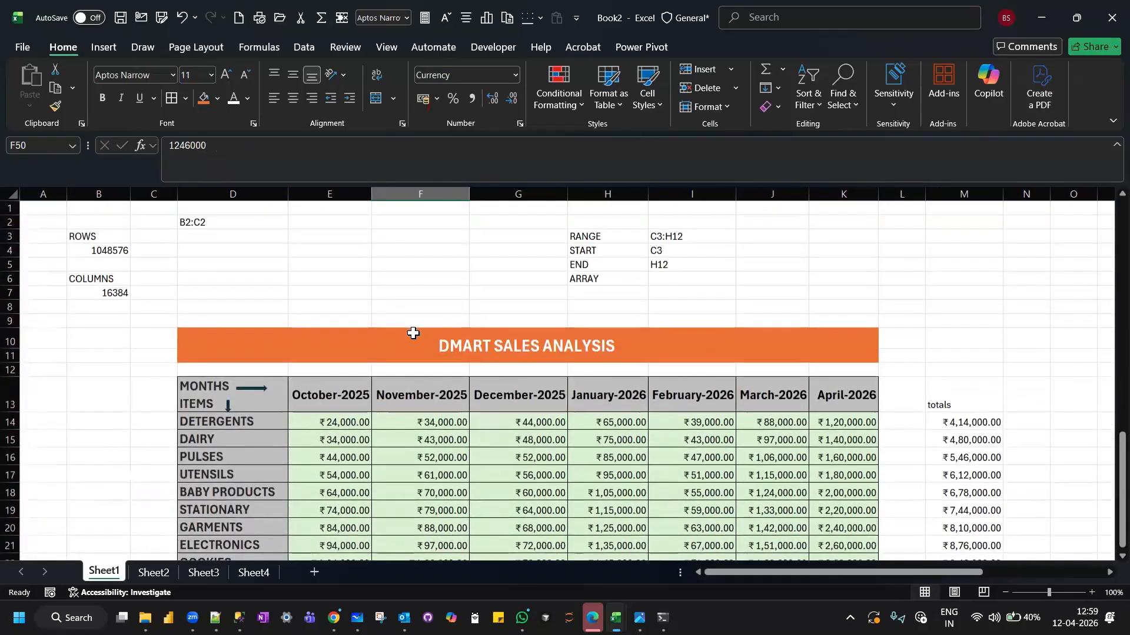
{"action": "scroll", "coordinate": [413, 333], "scroll_direction": "up", "scroll_amount": 3}
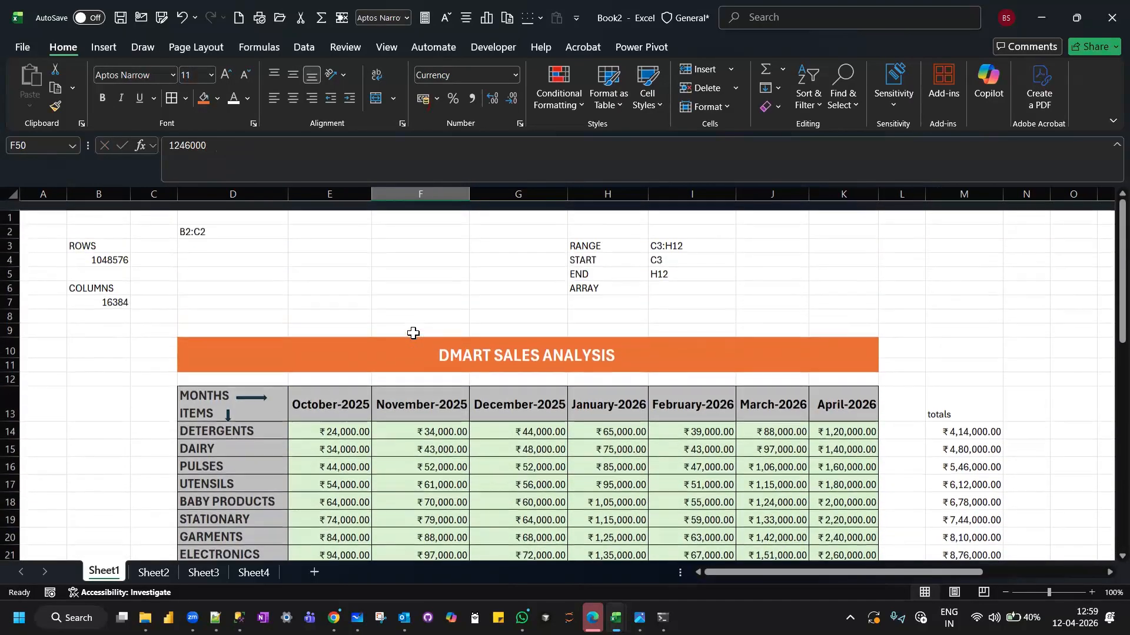
{"action": "scroll", "coordinate": [413, 333], "scroll_direction": "down", "scroll_amount": 1}
{"action": "scroll", "coordinate": [413, 333], "scroll_direction": "down", "scroll_amount": 2}
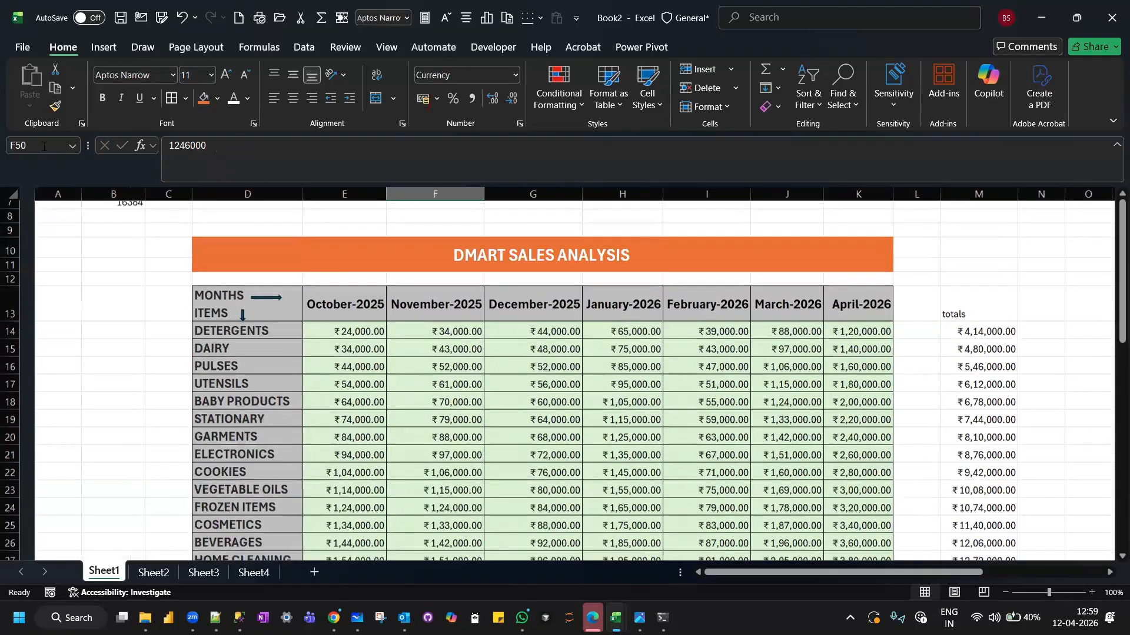
{"action": "scroll", "coordinate": [413, 333], "scroll_direction": "right", "scroll_amount": 1}
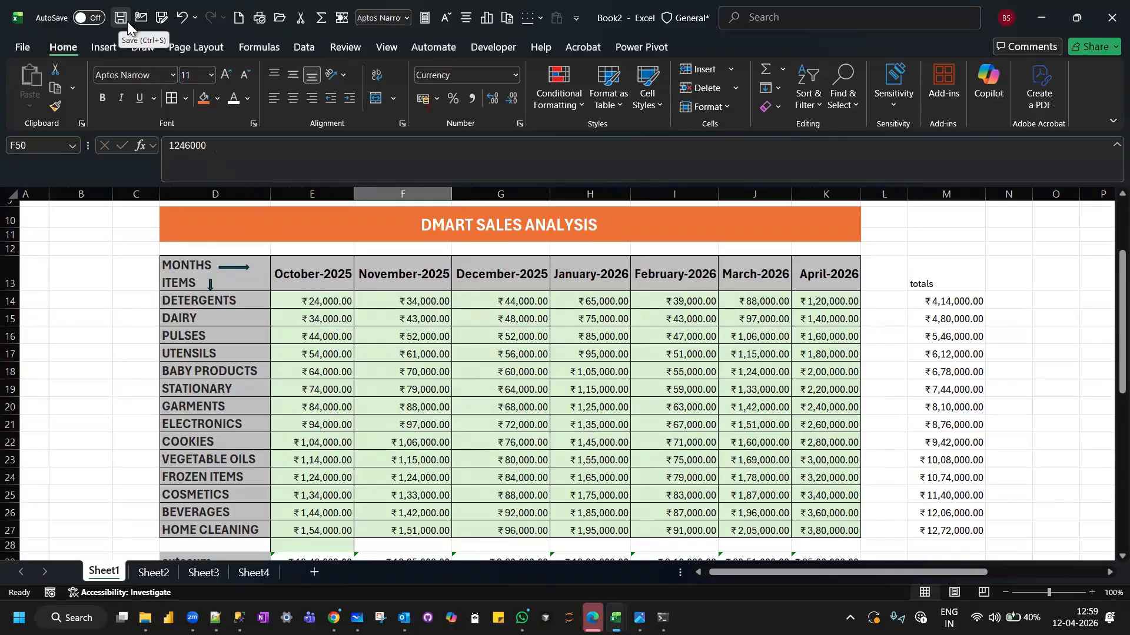
Save the workbook as "Uttam education excel lecture 1" in the Practise Files folder on drive D.
{"action": "left_click", "coordinate": [127, 21]}
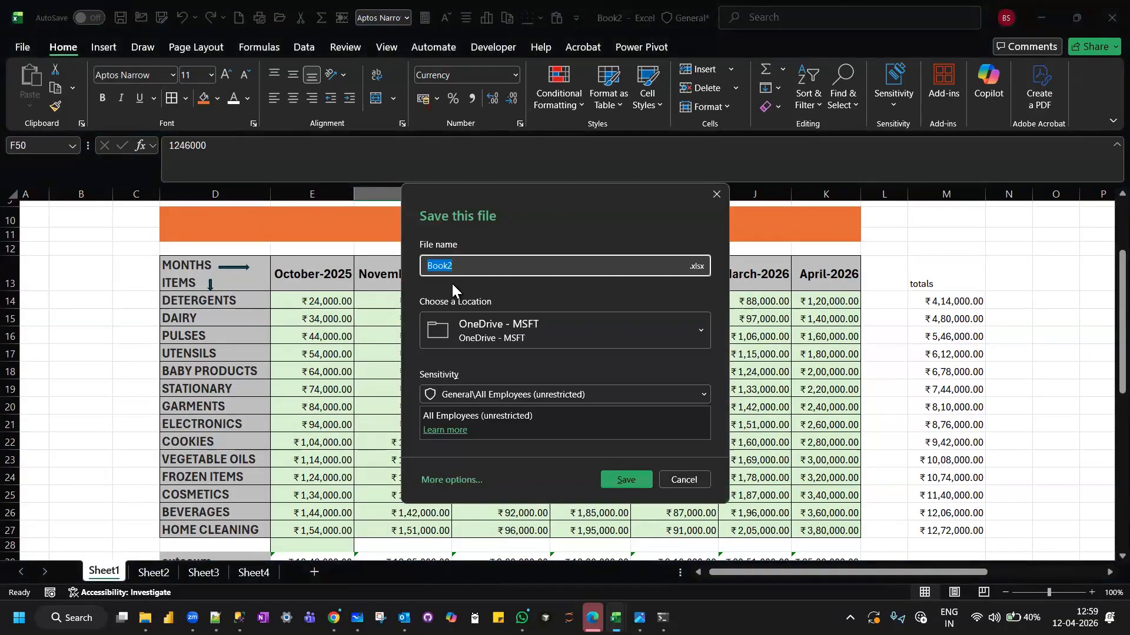
{"action": "type", "text": "U"}
{"action": "key", "text": "Caps_Lock"}
{"action": "type", "text": "ttam "}
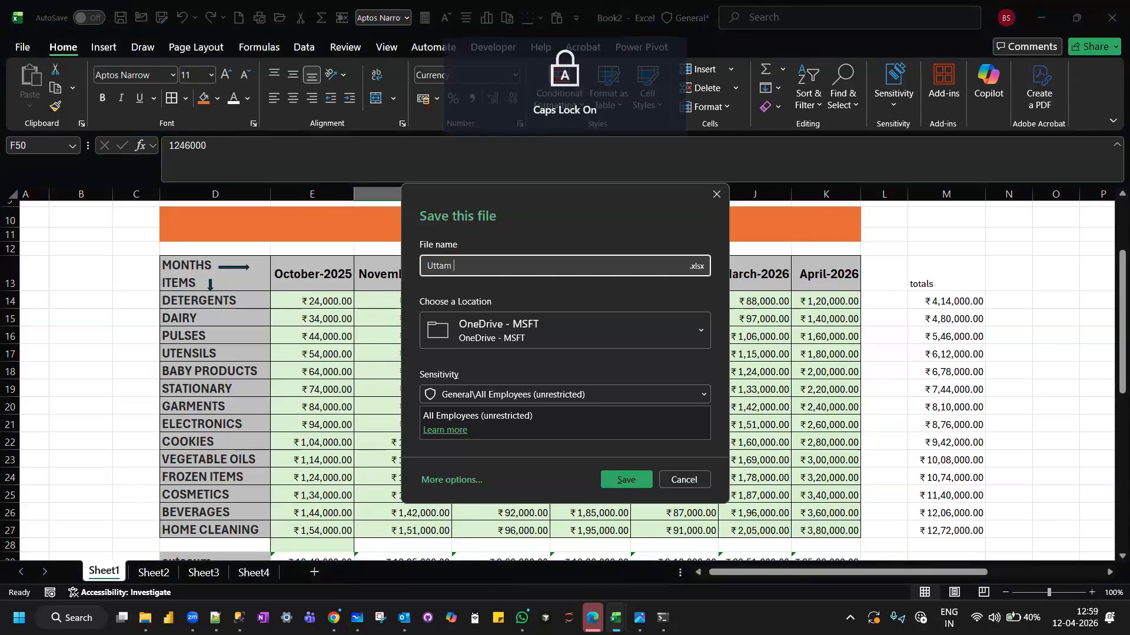
{"action": "type", "text": "education"}
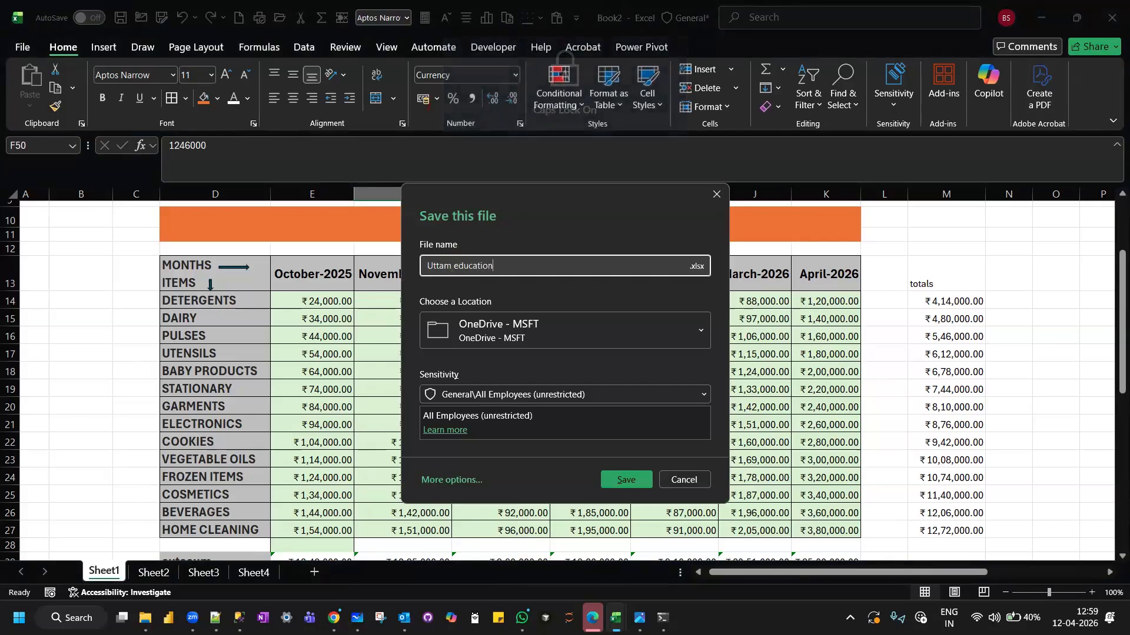
{"action": "type", "text": " excel lect"}
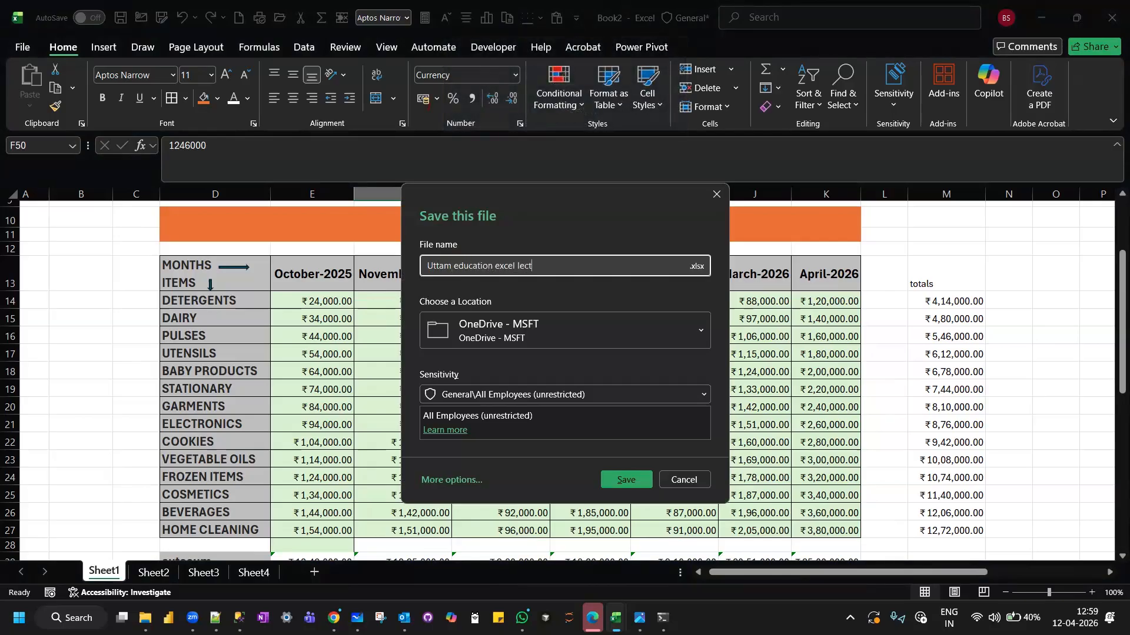
{"action": "type", "text": "ure 1"}
{"action": "left_click", "coordinate": [598, 330]}
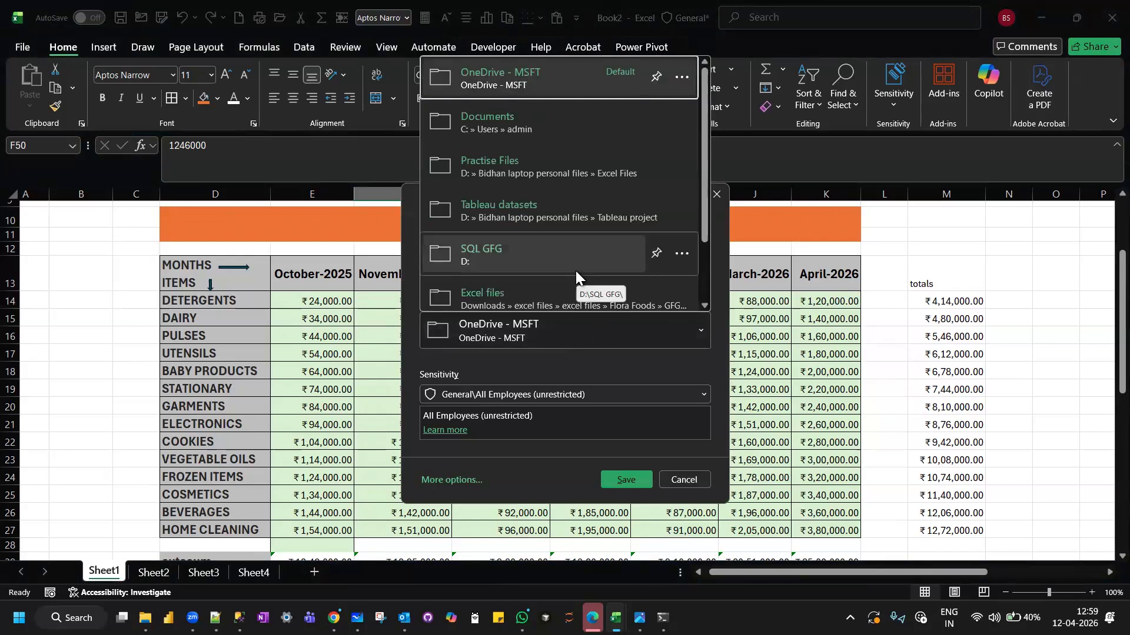
{"action": "left_click", "coordinate": [560, 183]}
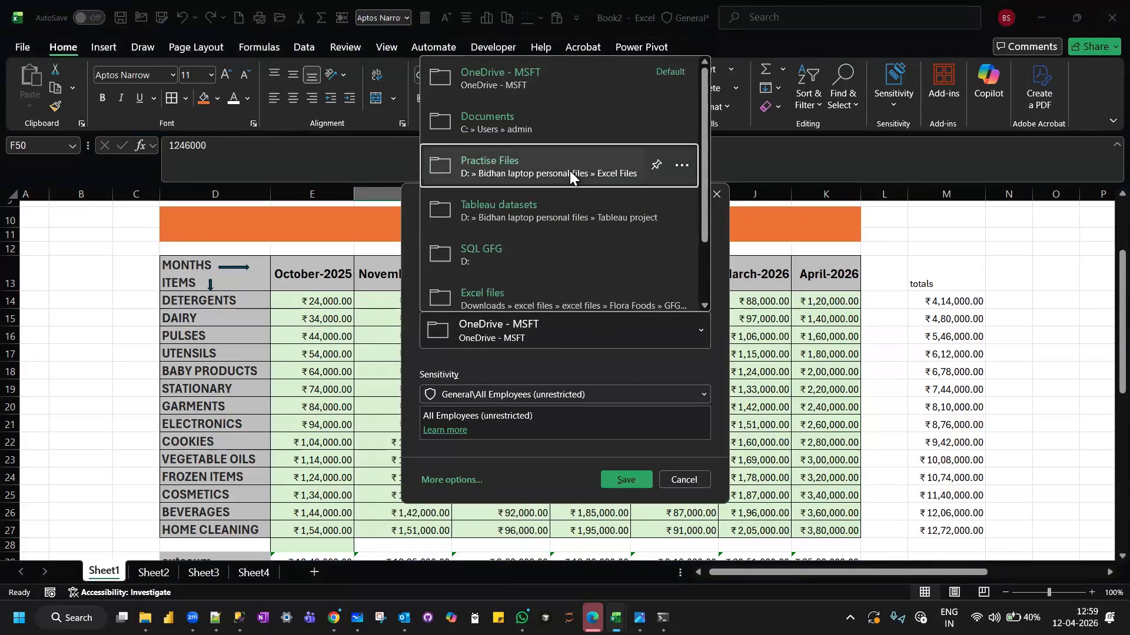
{"action": "left_click", "coordinate": [569, 170]}
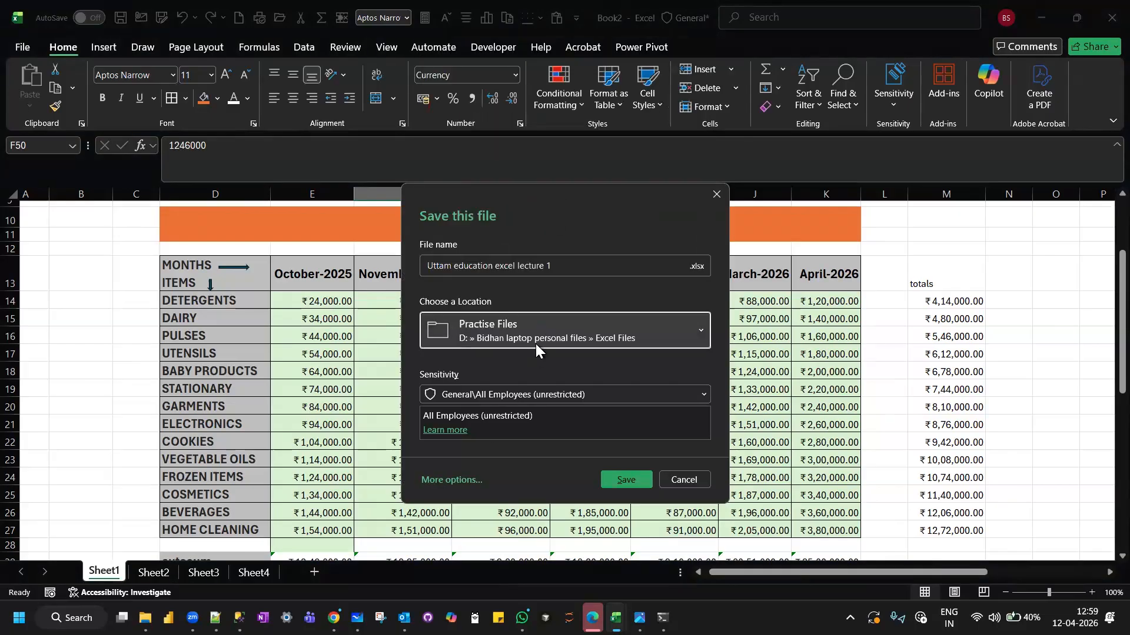
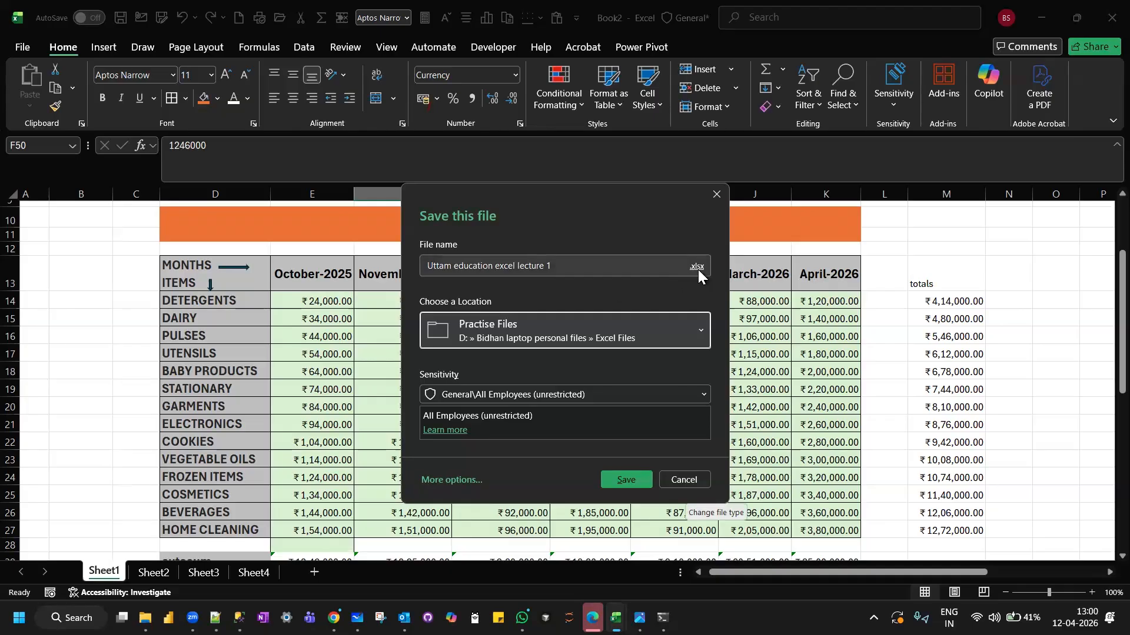
Save the workbook as "Uttam education excel lecture 1" in the Practise Files folder, and select the October-2025 detergents value.
{"action": "left_click", "coordinate": [623, 479]}
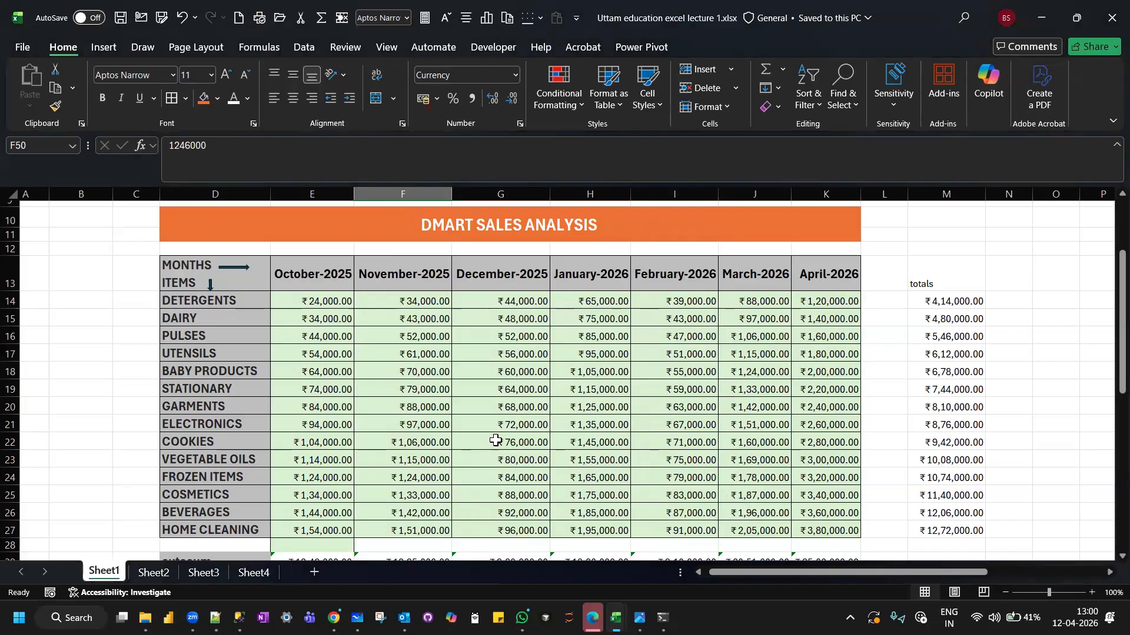
{"action": "left_click", "coordinate": [333, 303]}
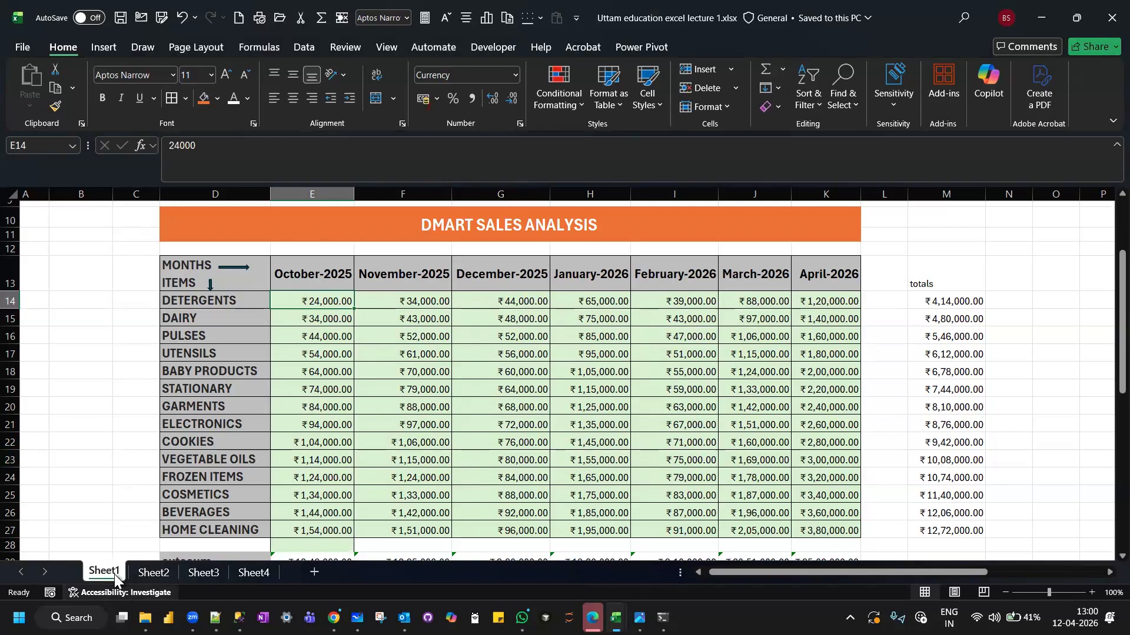
Look through Sheet2, Sheet3 and Sheet4, and return to Sheet1.
{"action": "left_click", "coordinate": [154, 573]}
{"action": "left_click", "coordinate": [203, 574]}
{"action": "left_click", "coordinate": [258, 572]}
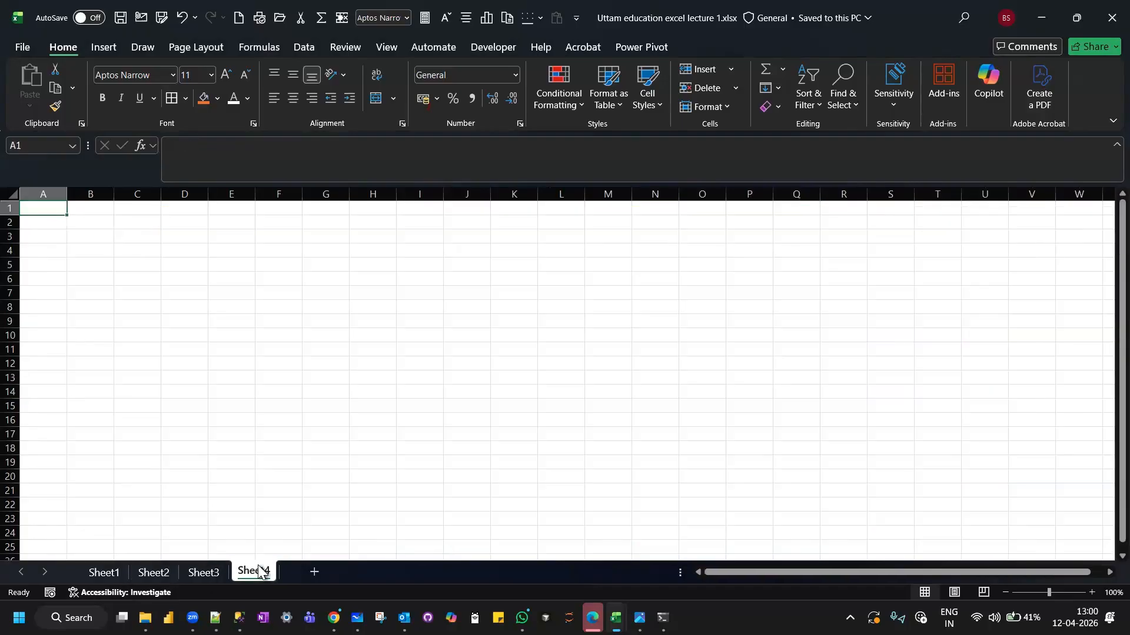
{"action": "left_click", "coordinate": [106, 573]}
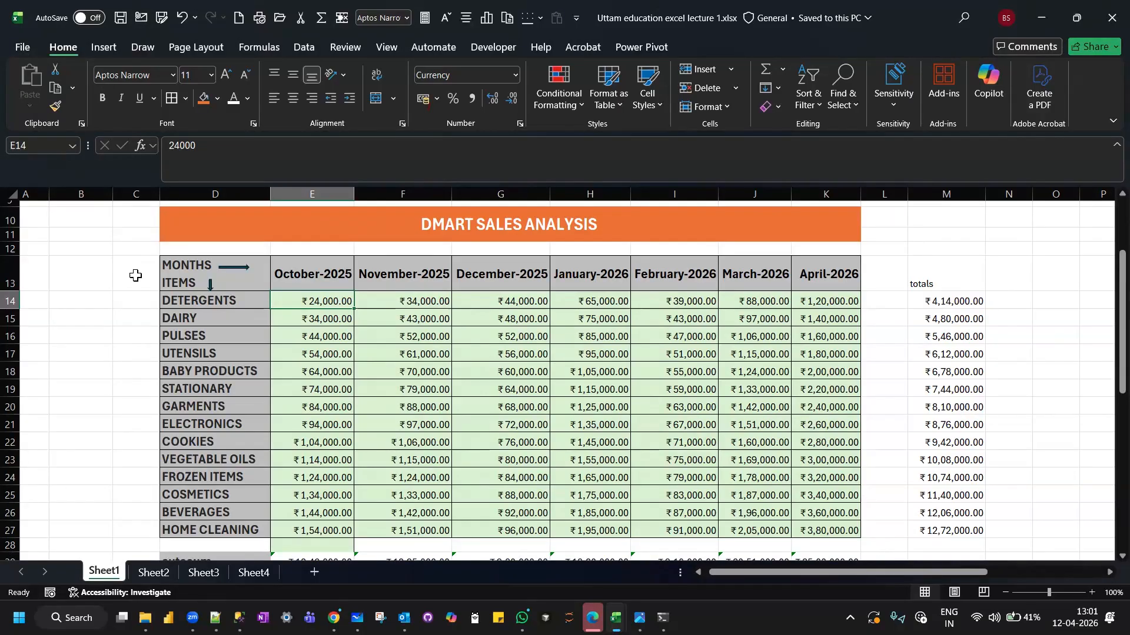
Review the DMART sales analysis table and the summary function rows beneath it on Sheet1.
{"action": "scroll", "coordinate": [135, 275], "scroll_direction": "down", "scroll_amount": 4}
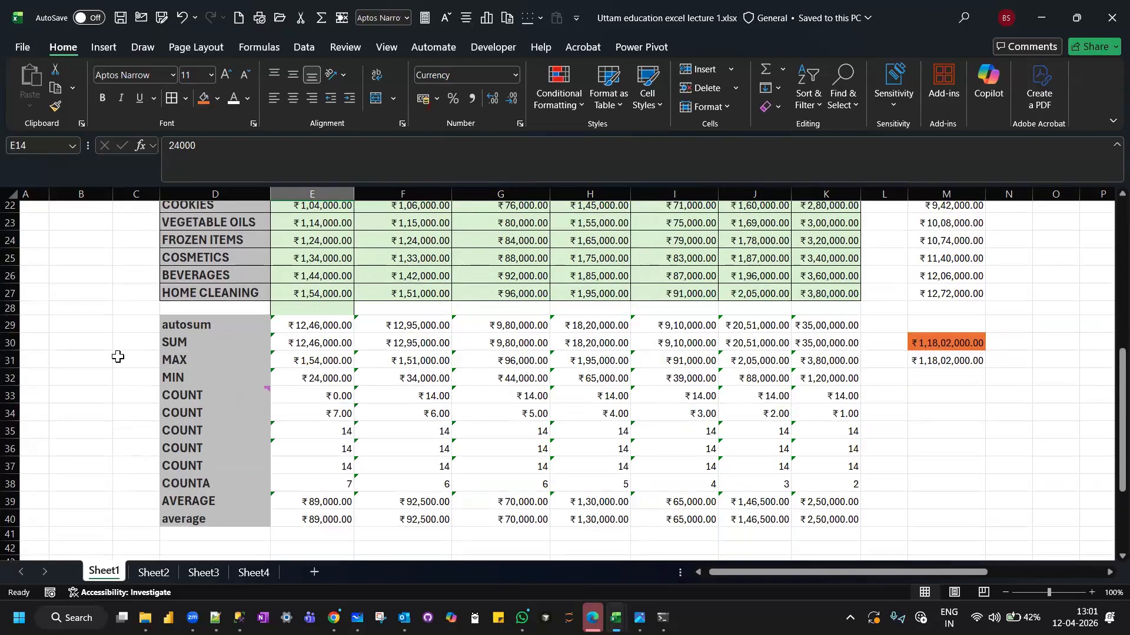
{"action": "scroll", "coordinate": [118, 357], "scroll_direction": "up", "scroll_amount": 3}
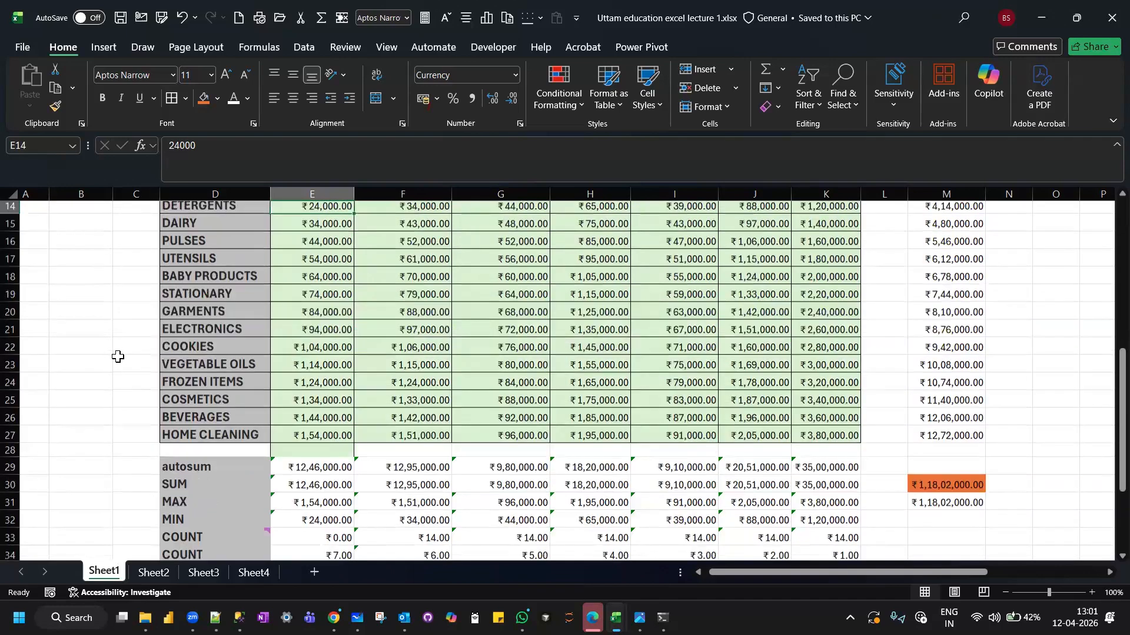
{"action": "scroll", "coordinate": [118, 357], "scroll_direction": "up", "scroll_amount": 5}
{"action": "scroll", "coordinate": [118, 357], "scroll_direction": "down", "scroll_amount": 2}
{"action": "scroll", "coordinate": [117, 357], "scroll_direction": "down", "scroll_amount": 2}
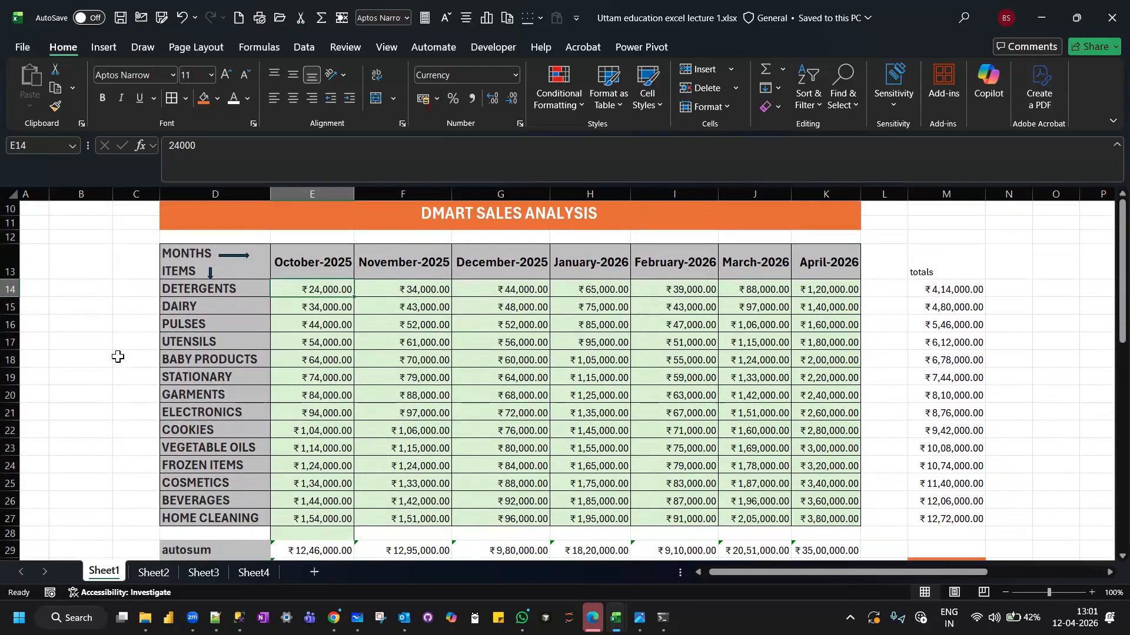
{"action": "scroll", "coordinate": [117, 357], "scroll_direction": "down", "scroll_amount": 1}
{"action": "scroll", "coordinate": [117, 357], "scroll_direction": "up", "scroll_amount": 1}
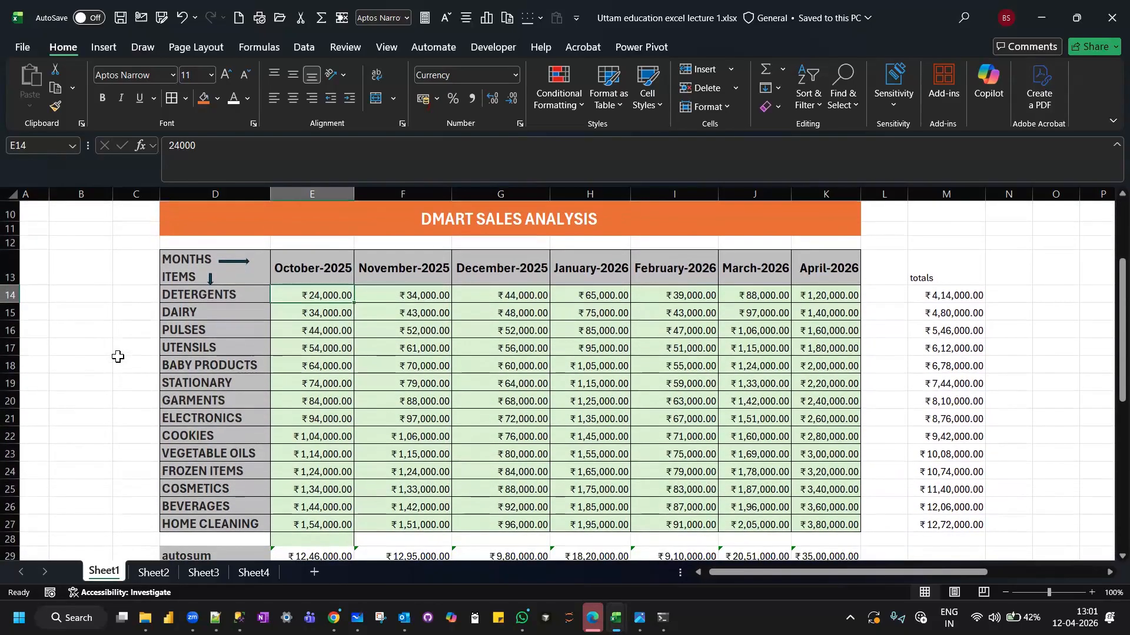
{"action": "left_click", "coordinate": [430, 298]}
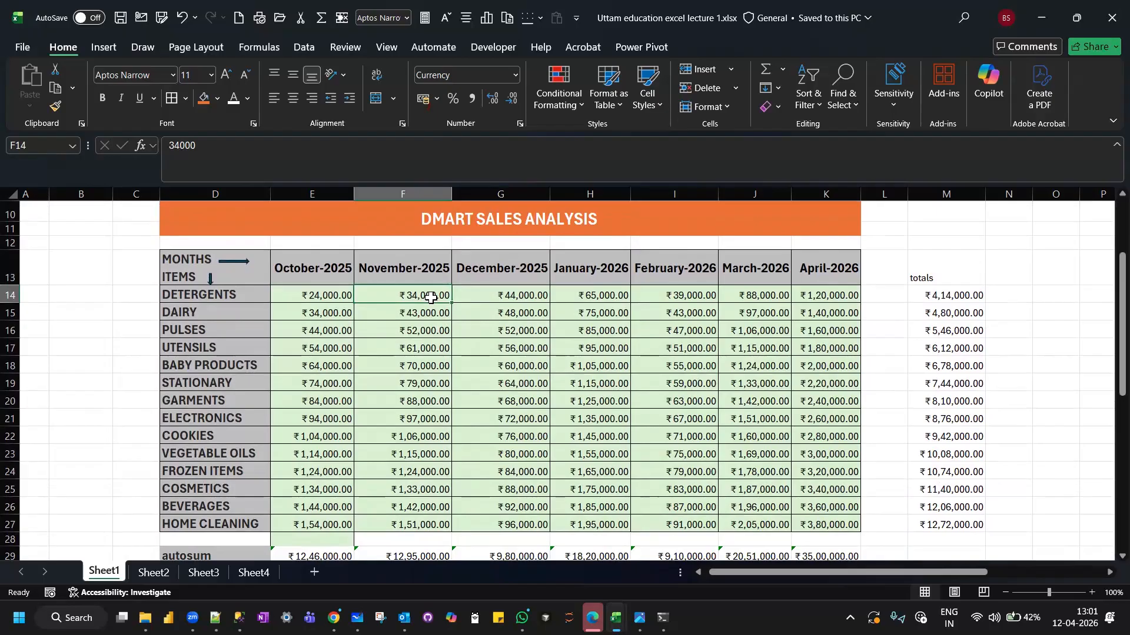
{"action": "scroll", "coordinate": [430, 298], "scroll_direction": "up", "scroll_amount": 1}
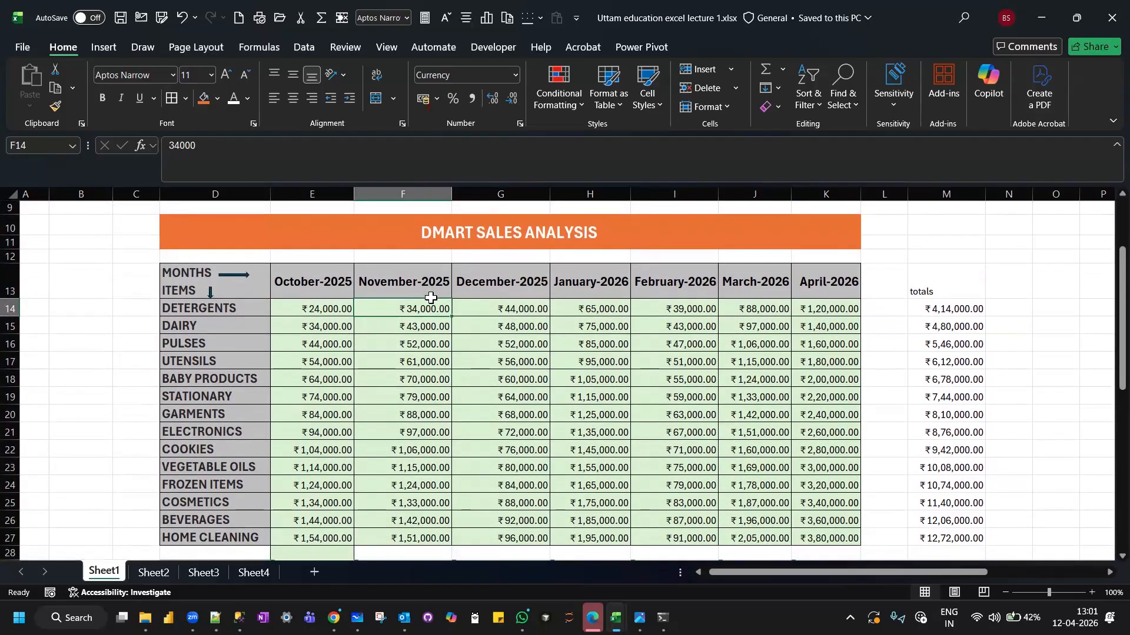
{"action": "scroll", "coordinate": [430, 298], "scroll_direction": "down", "scroll_amount": 1}
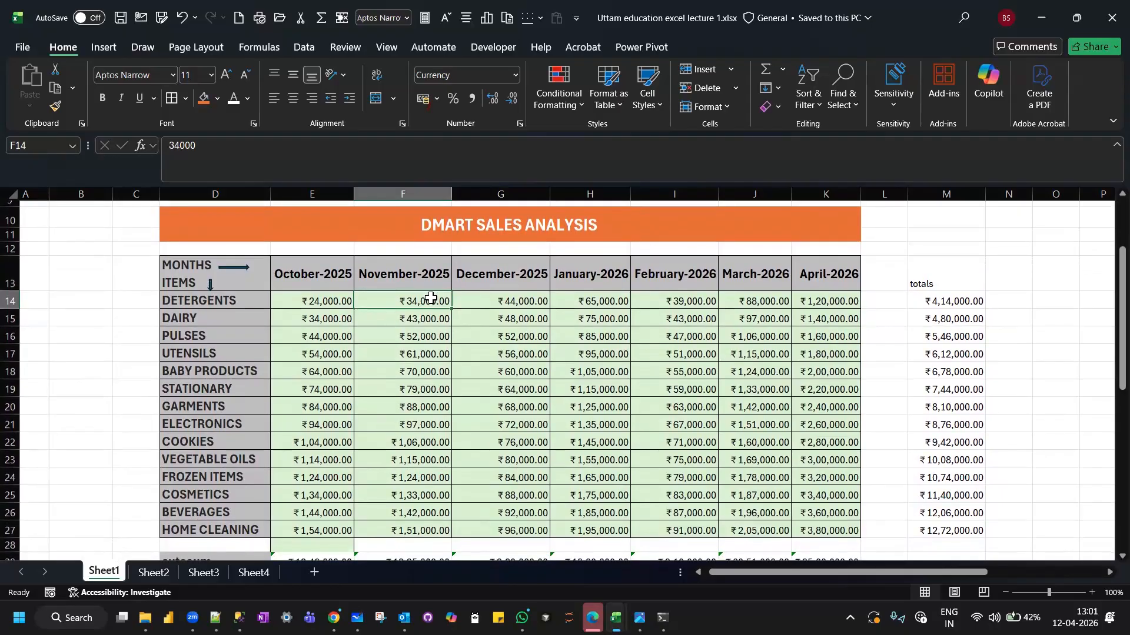
{"action": "scroll", "coordinate": [430, 298], "scroll_direction": "down", "scroll_amount": 1}
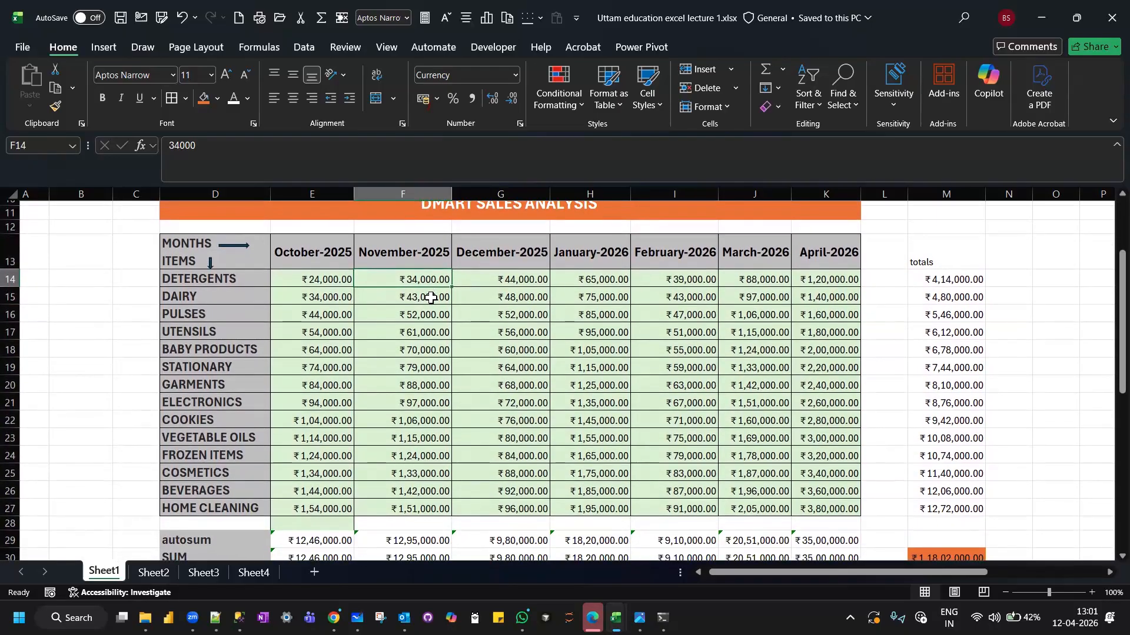
{"action": "scroll", "coordinate": [430, 298], "scroll_direction": "down", "scroll_amount": 2}
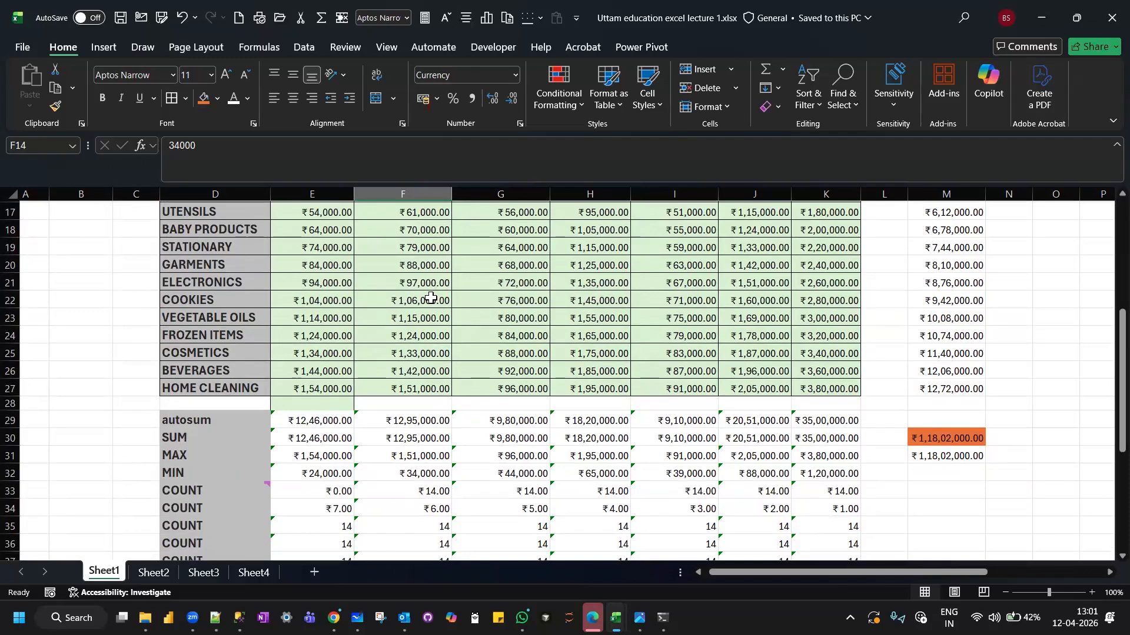
{"action": "scroll", "coordinate": [430, 298], "scroll_direction": "down", "scroll_amount": 1}
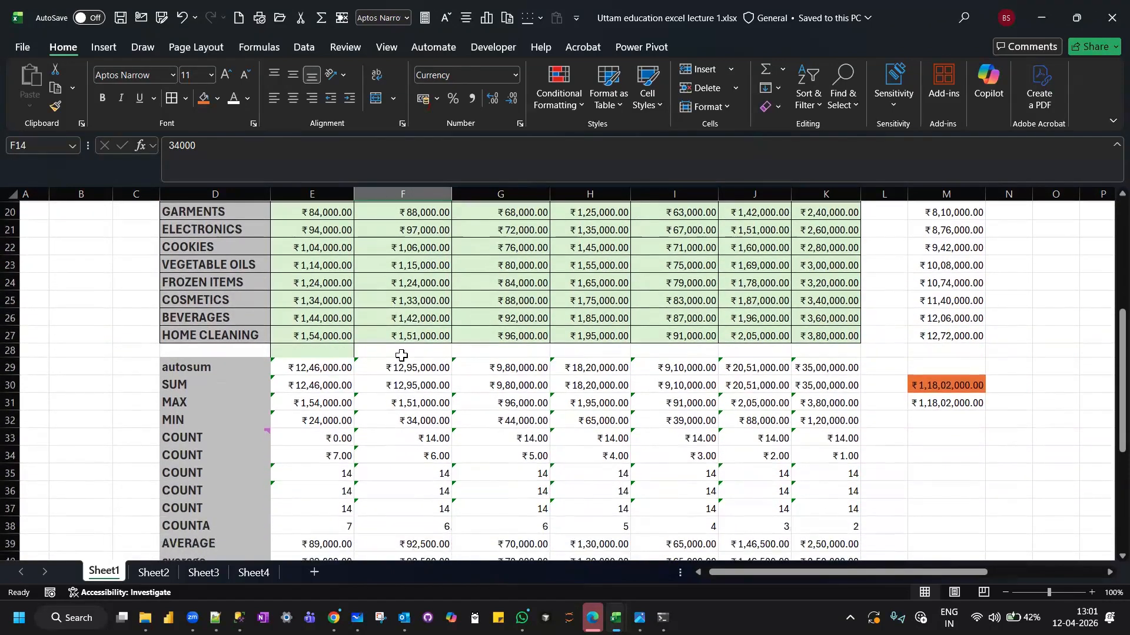
Ignore the formula error warnings across the autosum row for all months, October-2025 to April-2026.
{"action": "left_click", "coordinate": [400, 362]}
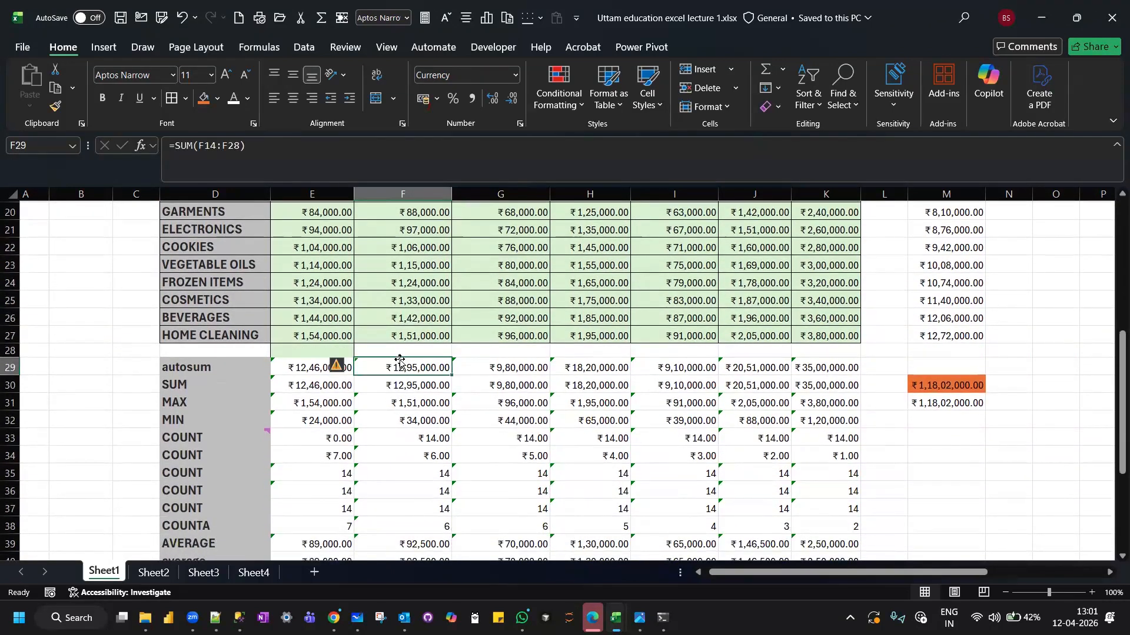
{"action": "left_click", "coordinate": [320, 368]}
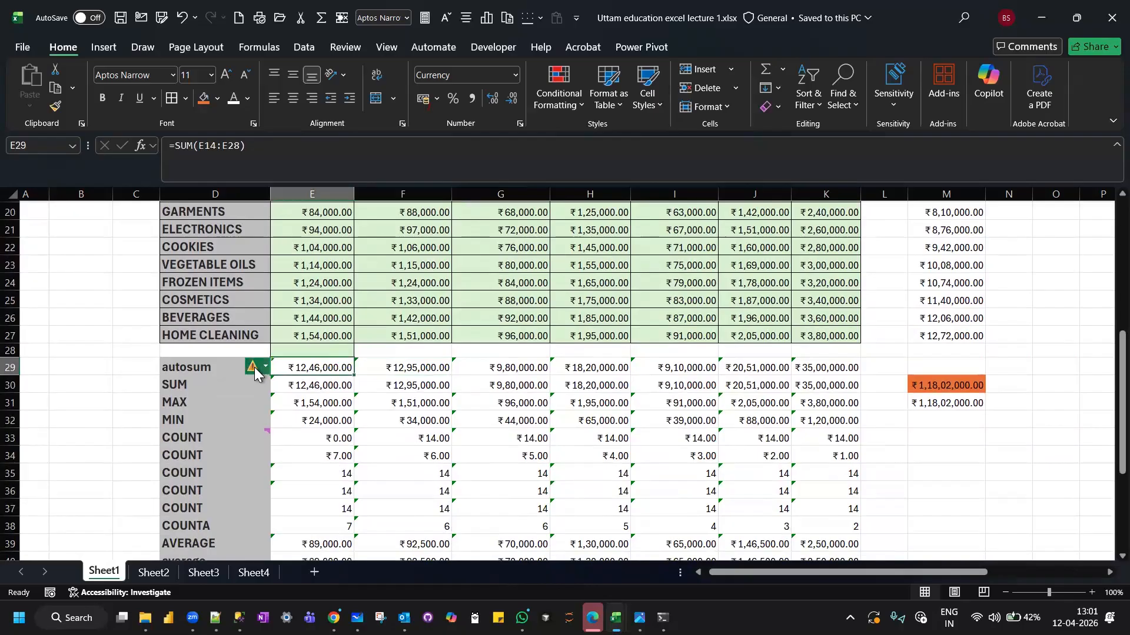
{"action": "mouse_move", "coordinate": [252, 370]}
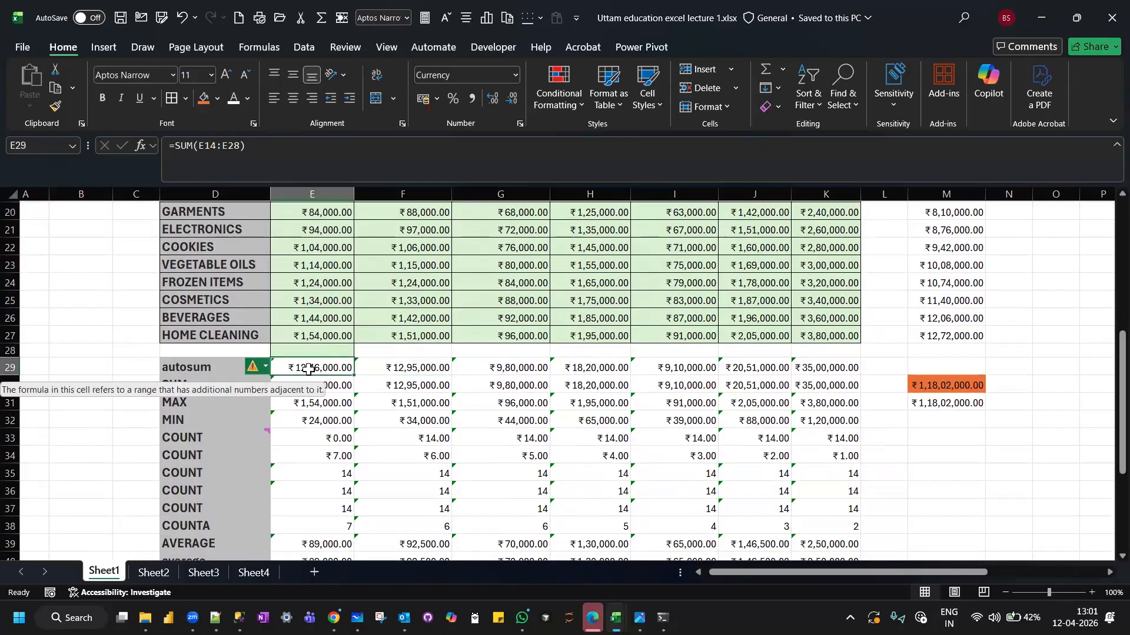
{"action": "left_click_drag", "start_coordinate": [303, 368], "coordinate": [588, 367]}
{"action": "left_click_drag", "start_coordinate": [794, 377], "coordinate": [795, 371]}
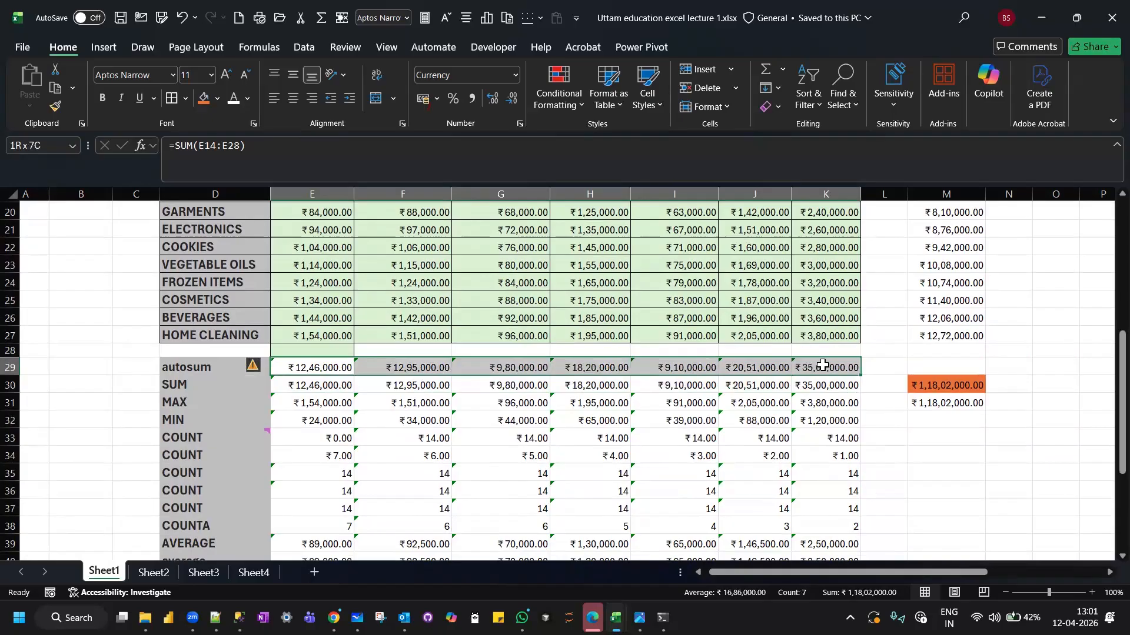
{"action": "left_click", "coordinate": [265, 370]}
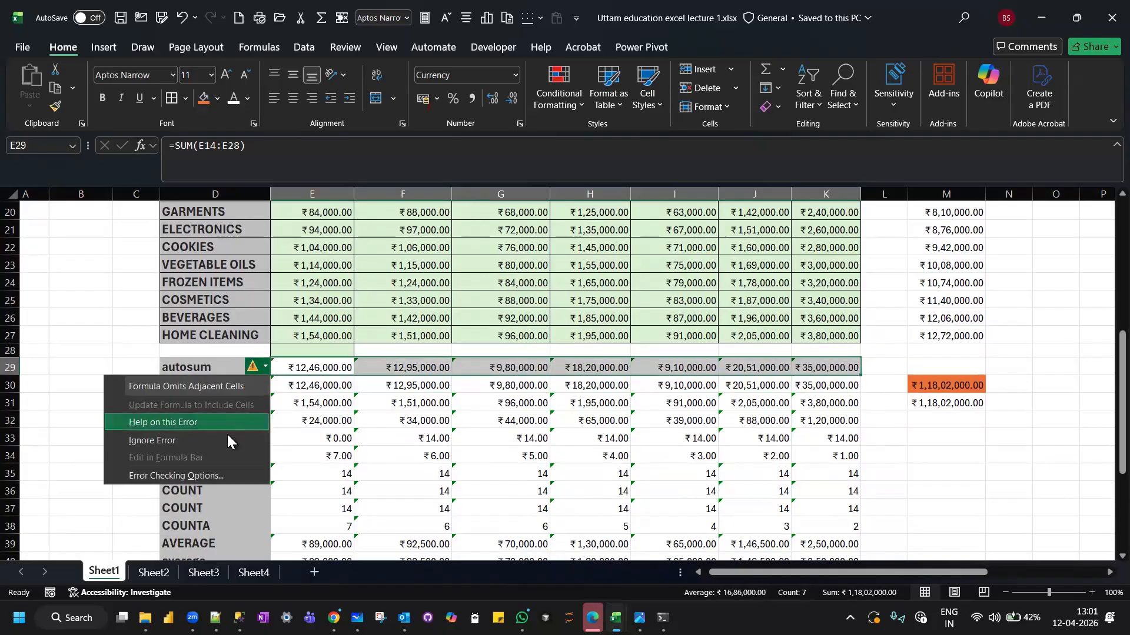
{"action": "left_click", "coordinate": [227, 437]}
{"action": "left_click", "coordinate": [426, 415]}
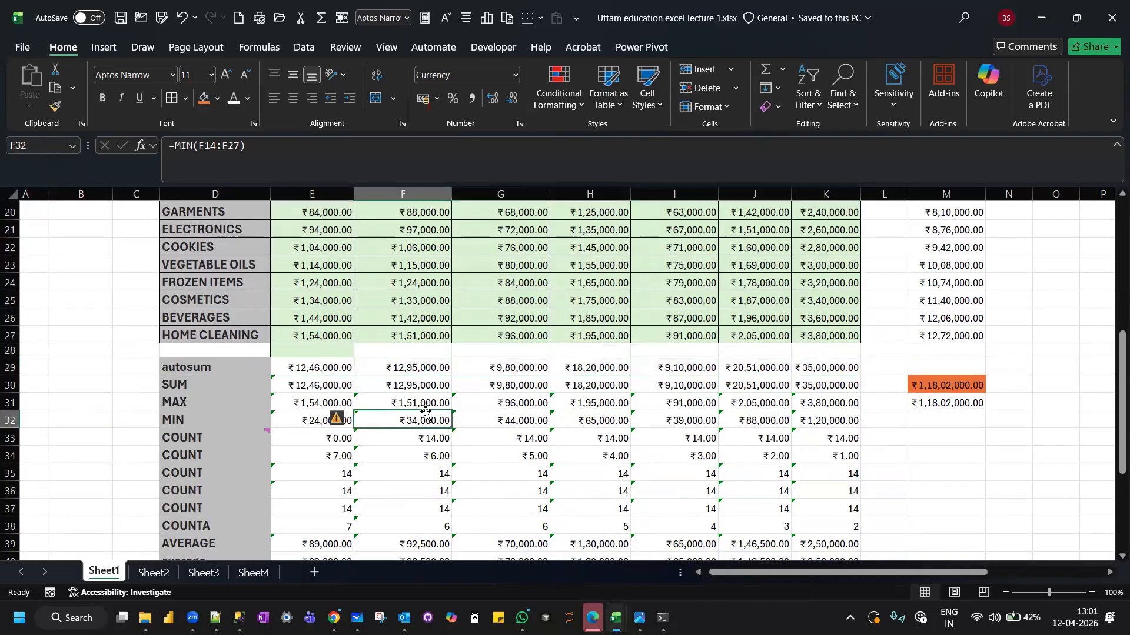
Examine the comment on the first COUNT label, the calendar section below the summaries, and the sales table again.
{"action": "scroll", "coordinate": [426, 415], "scroll_direction": "down", "scroll_amount": 3}
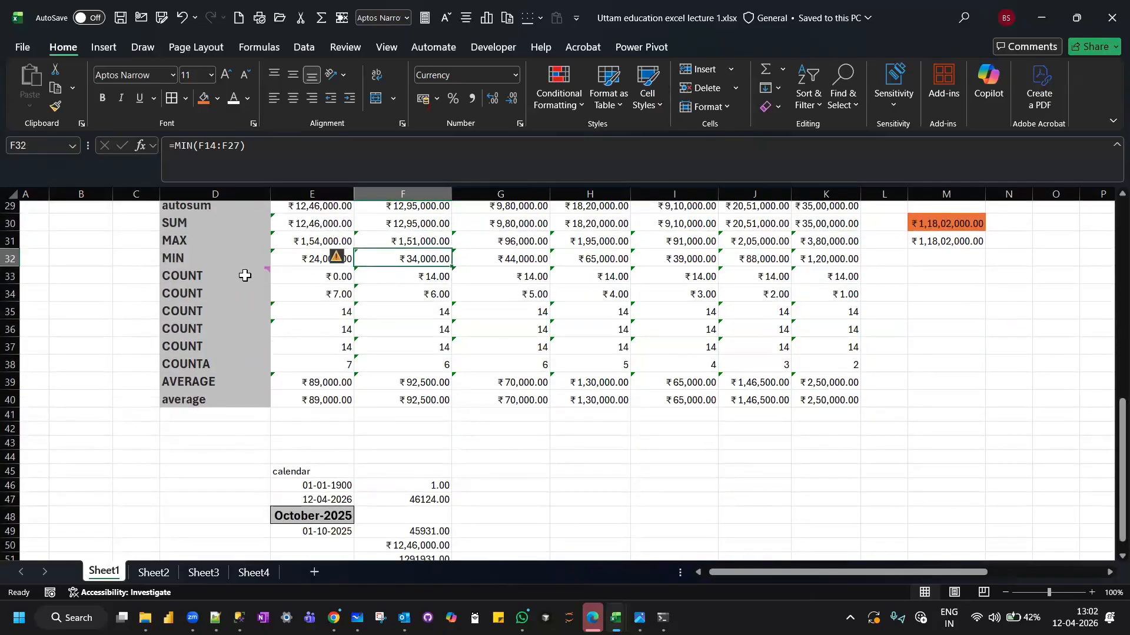
{"action": "mouse_move", "coordinate": [245, 275]}
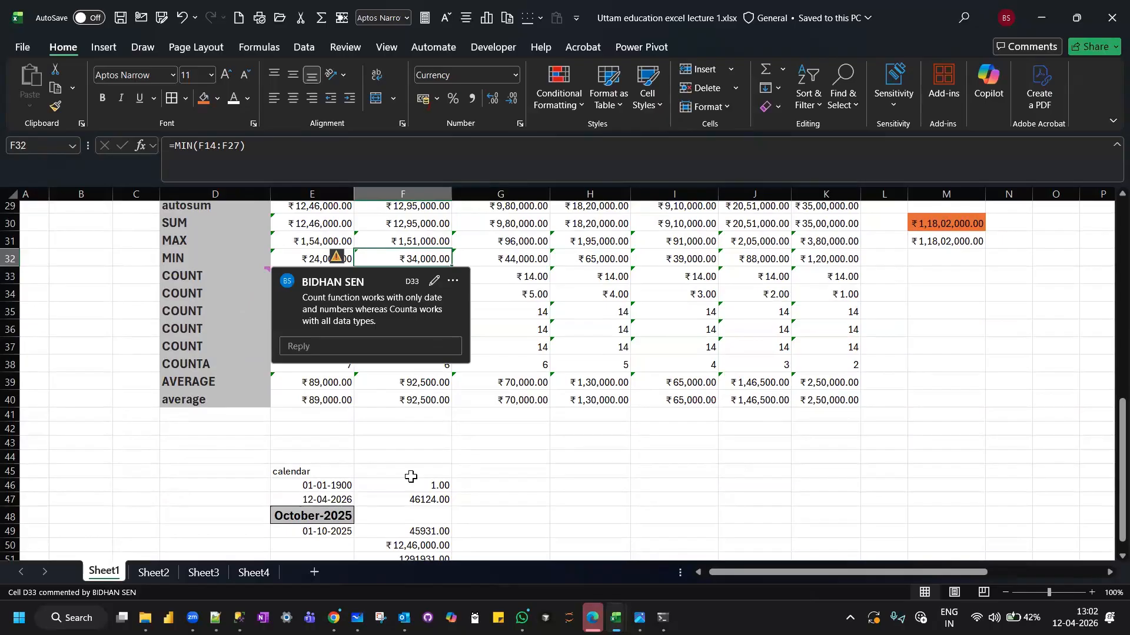
{"action": "scroll", "coordinate": [411, 476], "scroll_direction": "down", "scroll_amount": 3}
{"action": "left_click", "coordinate": [325, 347]}
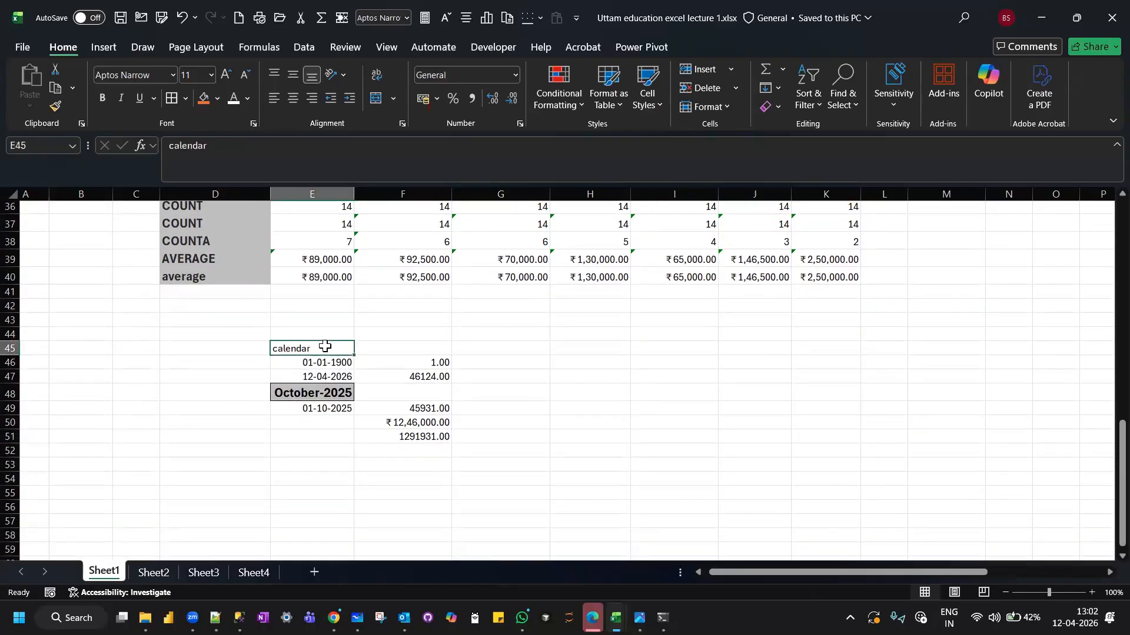
{"action": "left_click", "coordinate": [386, 347]}
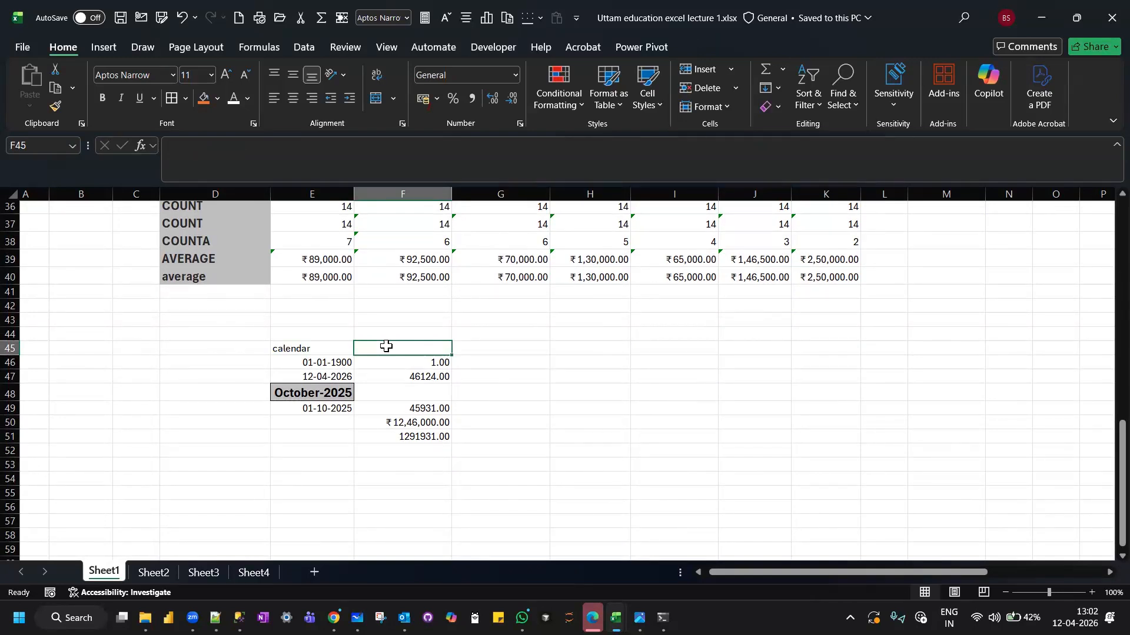
{"action": "scroll", "coordinate": [386, 346], "scroll_direction": "down", "scroll_amount": 8}
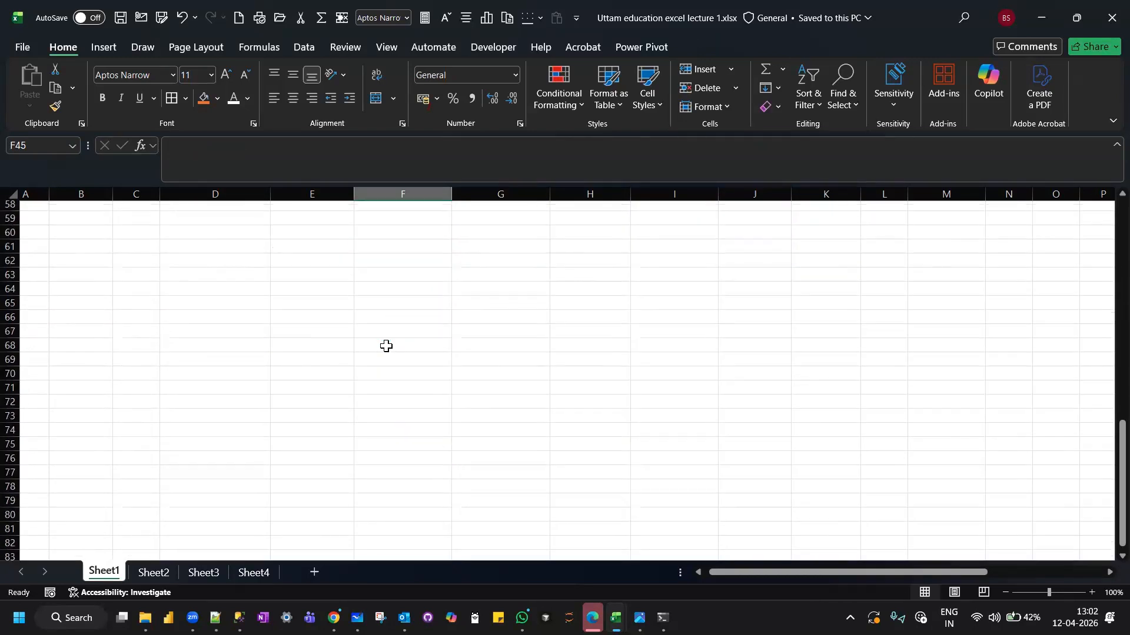
{"action": "scroll", "coordinate": [386, 347], "scroll_direction": "up", "scroll_amount": 10}
{"action": "scroll", "coordinate": [386, 346], "scroll_direction": "up", "scroll_amount": 10}
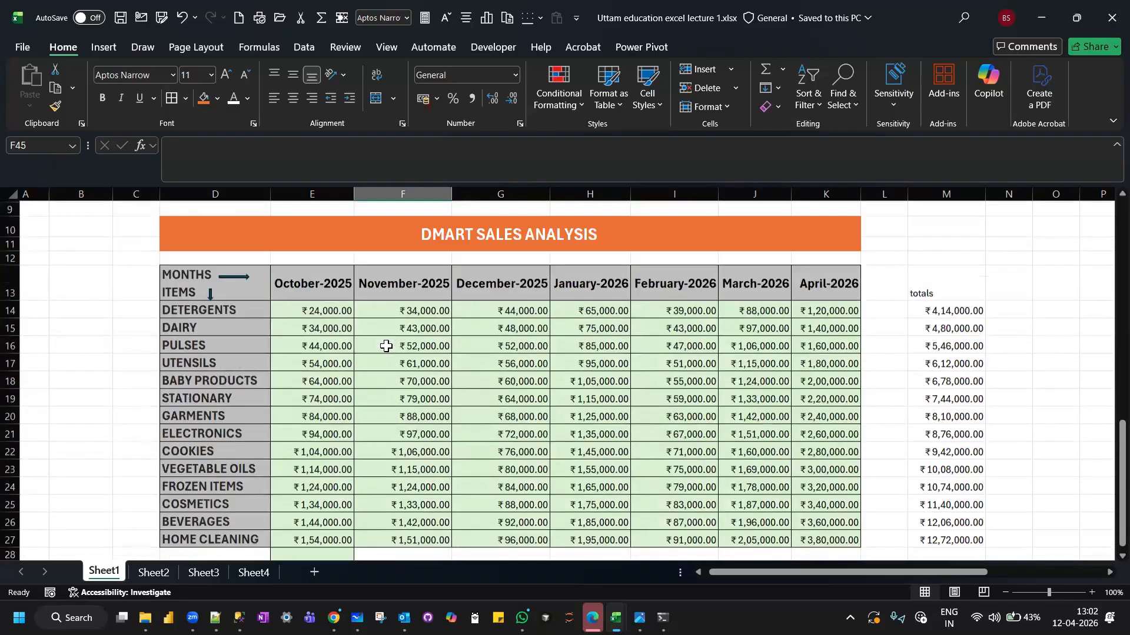
{"action": "scroll", "coordinate": [386, 347], "scroll_direction": "down", "scroll_amount": 3}
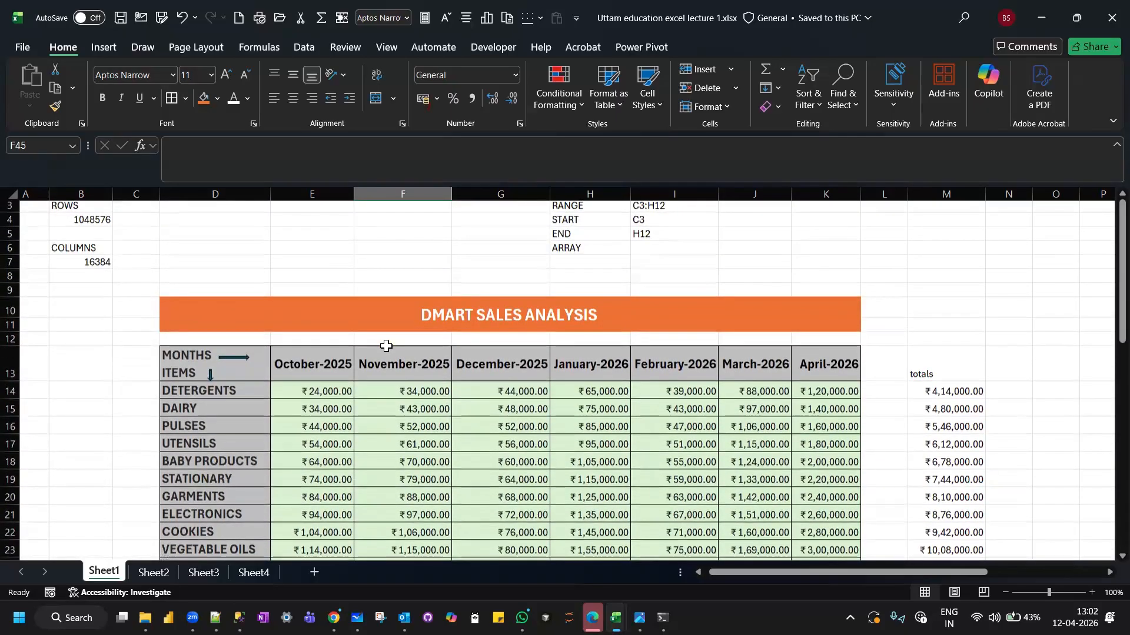
{"action": "scroll", "coordinate": [386, 347], "scroll_direction": "up", "scroll_amount": 1}
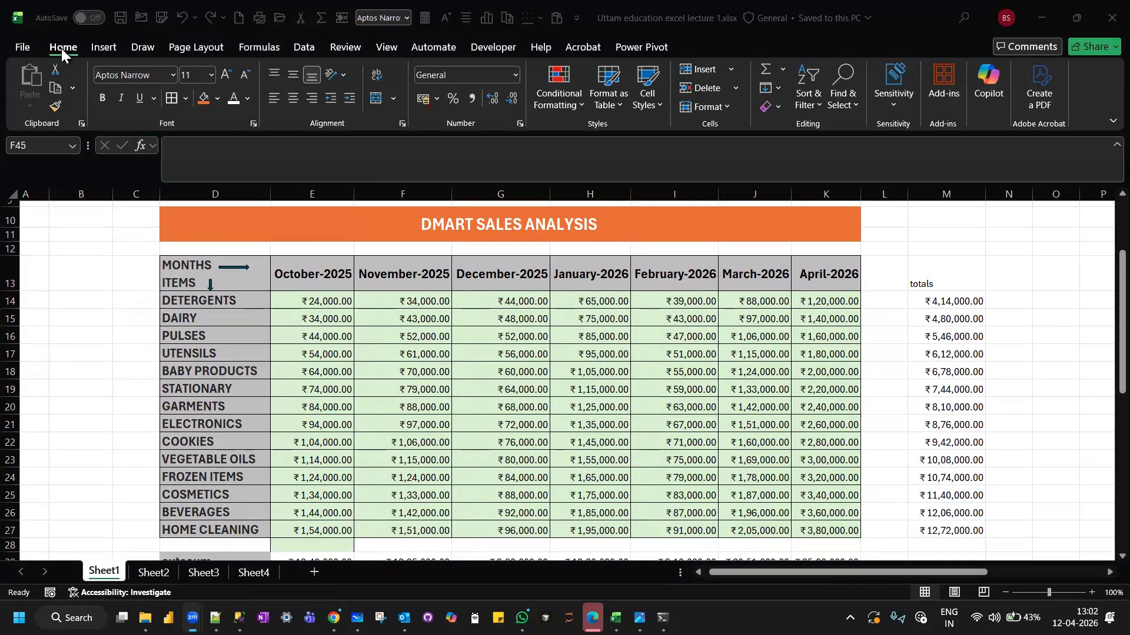
{"action": "left_click", "coordinate": [305, 302]}
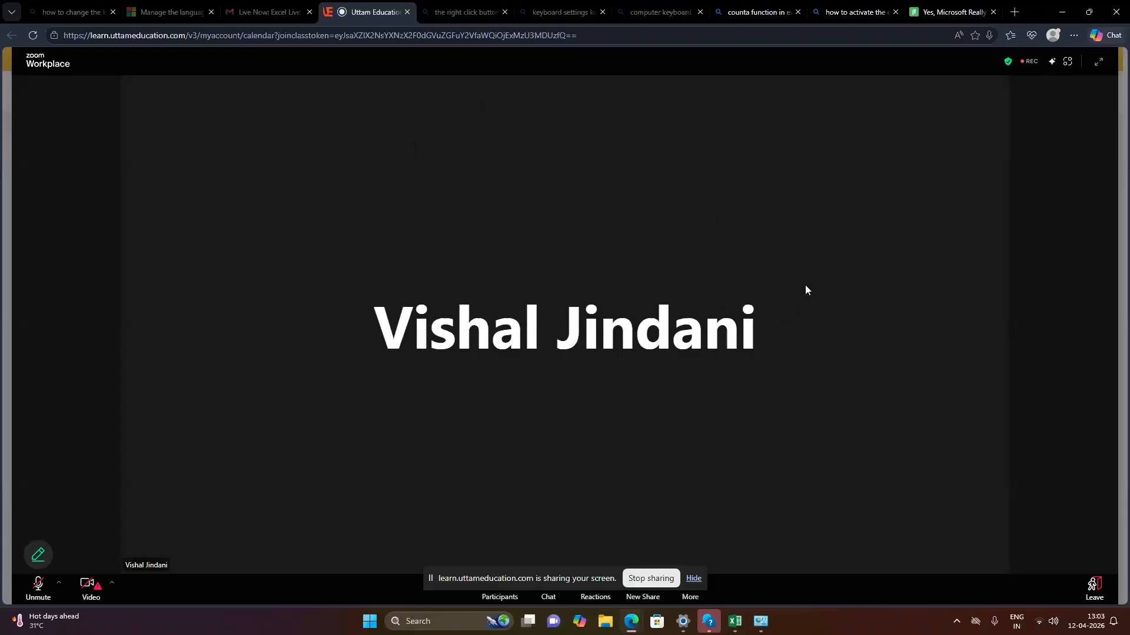
On the other shared desktop, open the recent web search for "keyboard settings keys".
{"action": "left_click", "coordinate": [425, 621]}
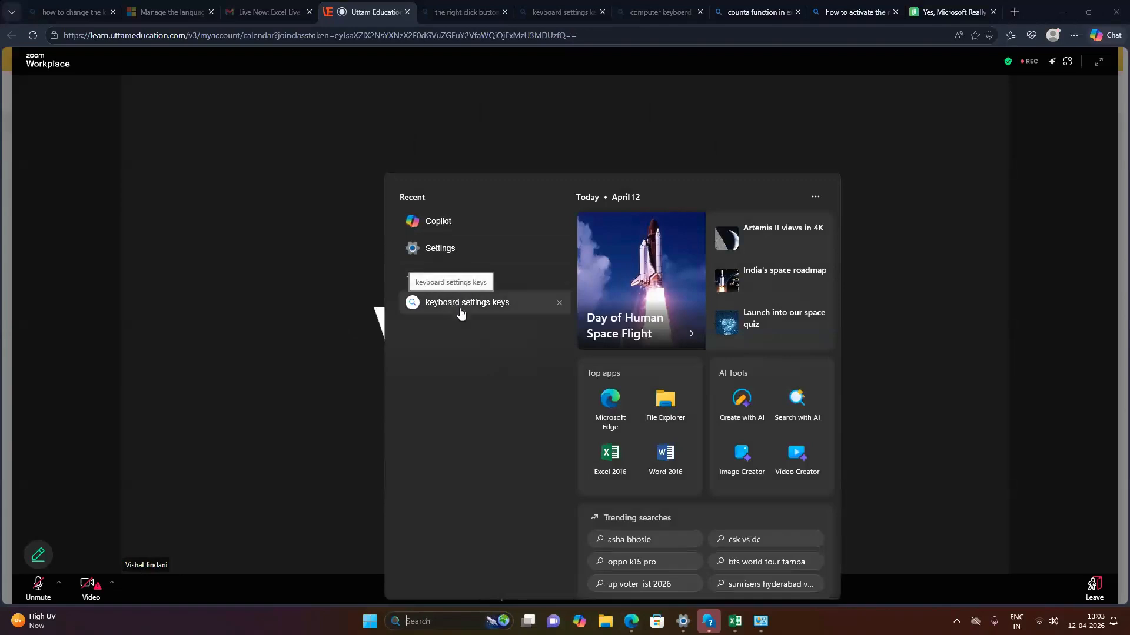
{"action": "left_click", "coordinate": [455, 305]}
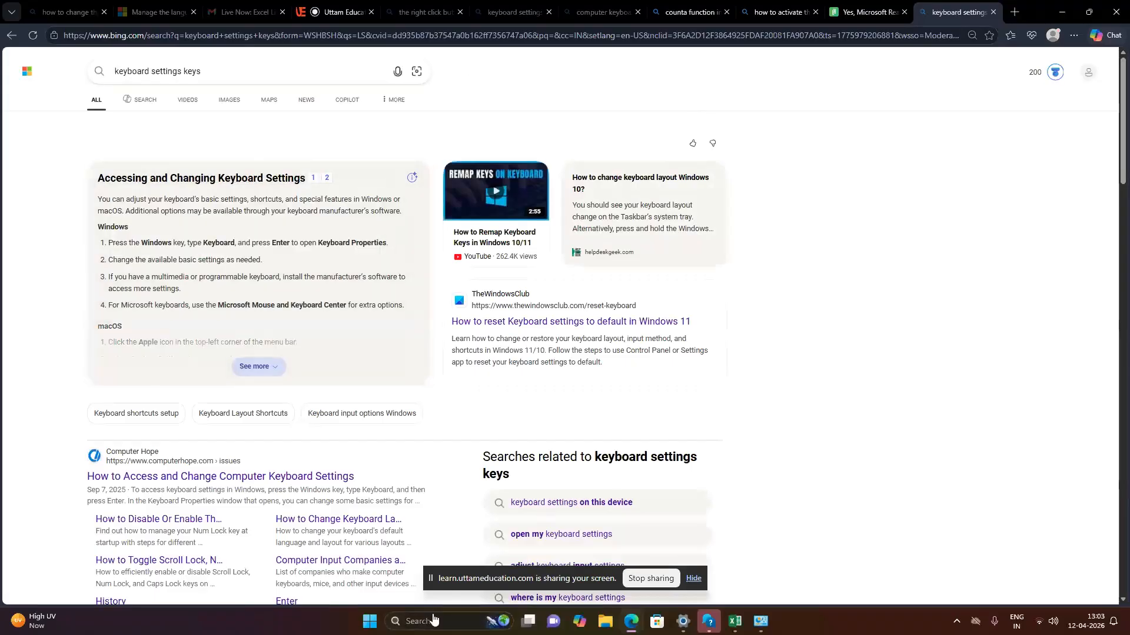
{"action": "left_click", "coordinate": [415, 621]}
{"action": "left_click", "coordinate": [439, 249]}
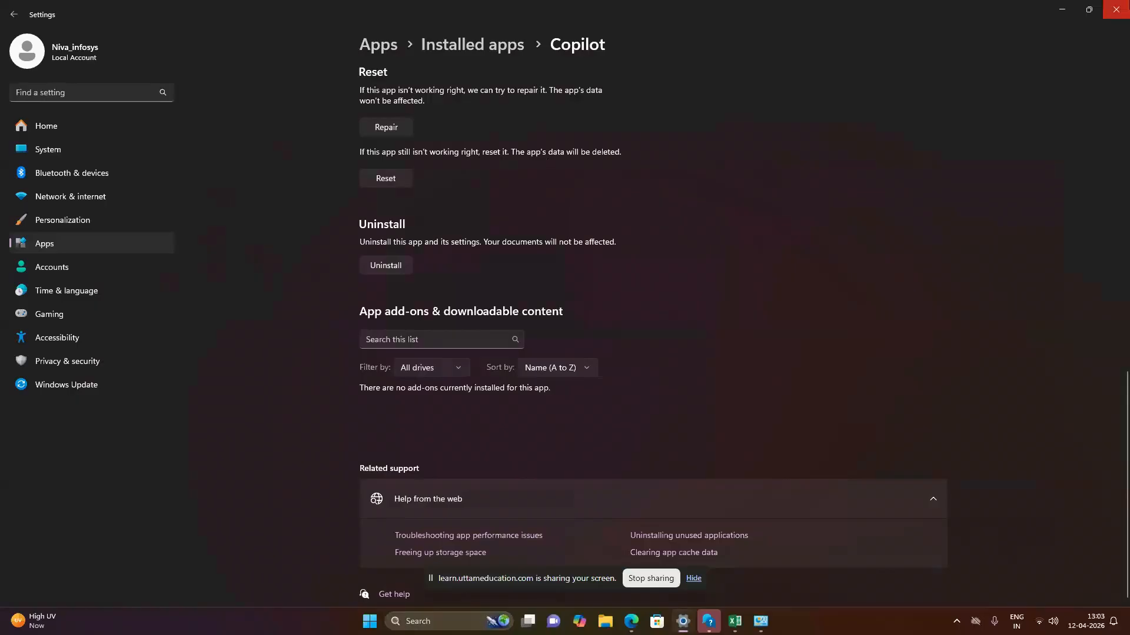
{"action": "left_click", "coordinate": [1115, 10]}
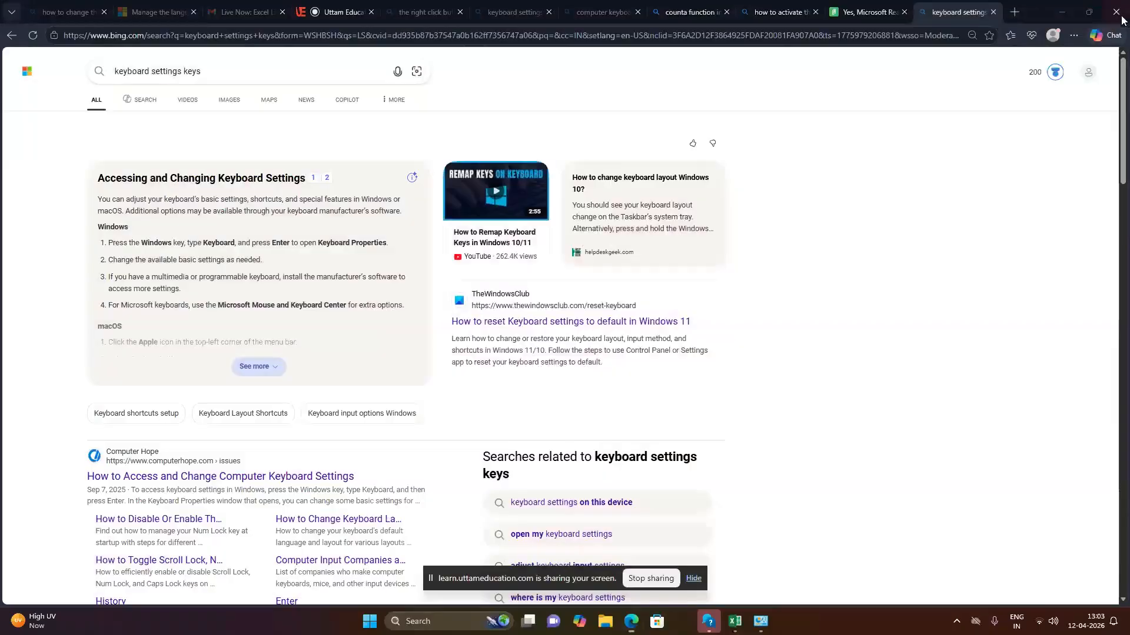
Switch to the Windows Settings app at its home page.
{"action": "left_click", "coordinate": [447, 621]}
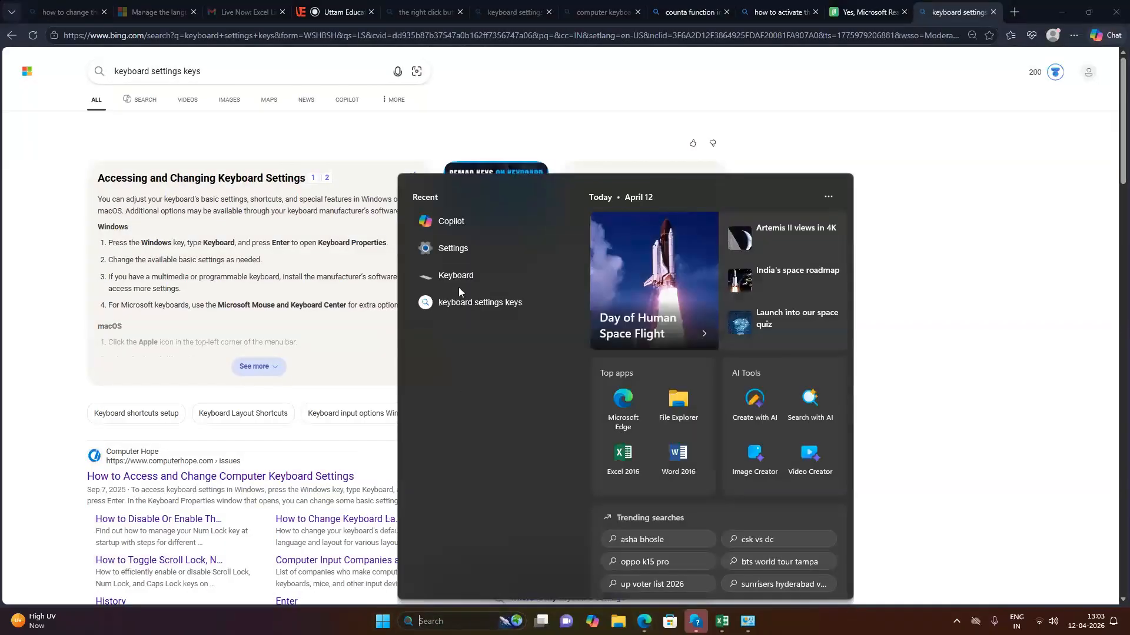
{"action": "left_click", "coordinate": [457, 248]}
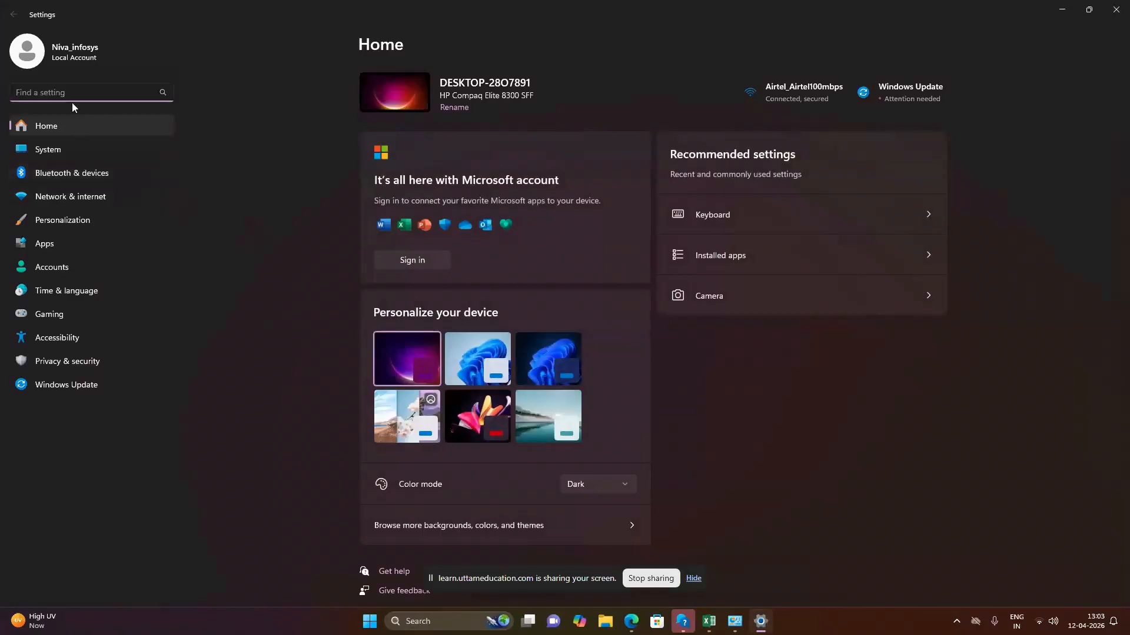
Search the Windows settings for "keyboar" and dismiss the suggested results.
{"action": "type", "text": "keyboar"}
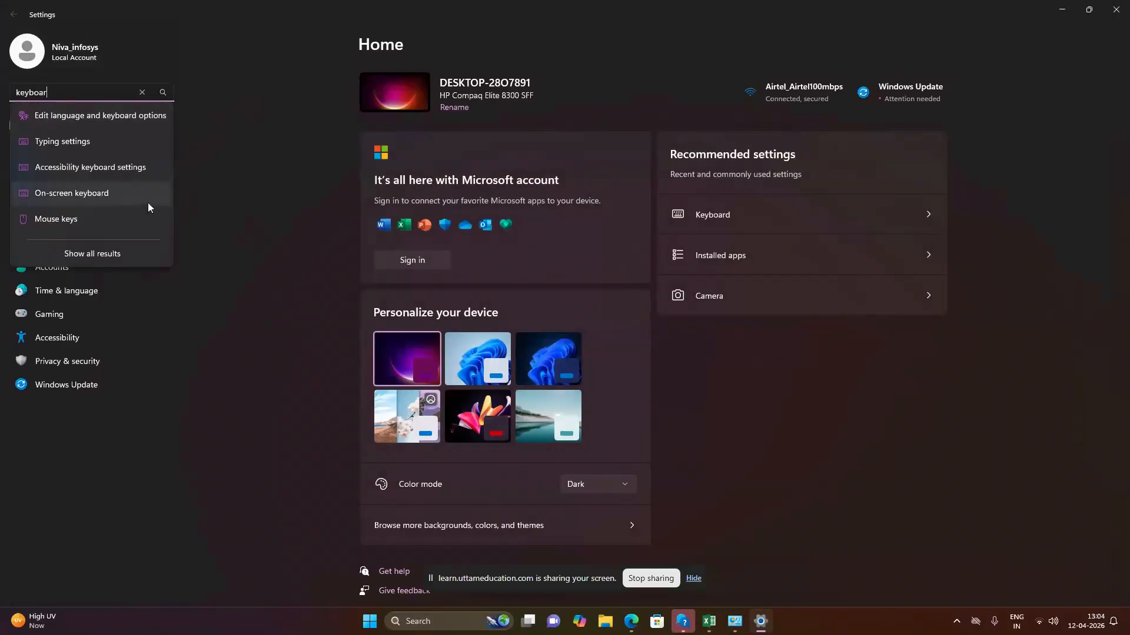
{"action": "left_click", "coordinate": [199, 214]}
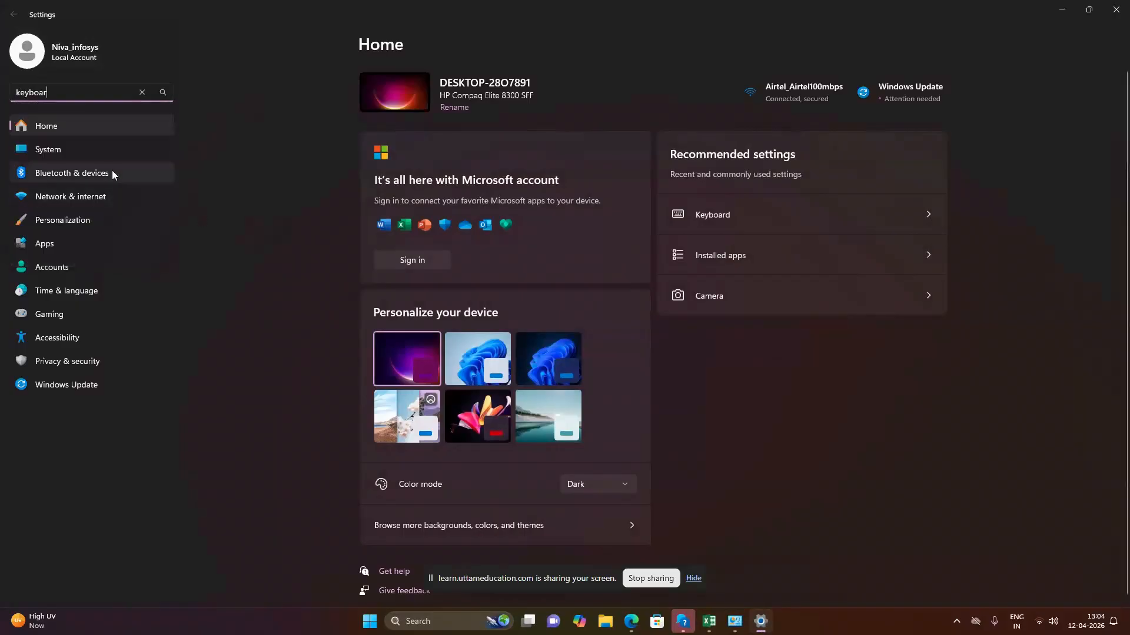
Open the Devices page under Bluetooth & devices and look through its connected devices and related settings for keyboard options.
{"action": "left_click", "coordinate": [68, 172]}
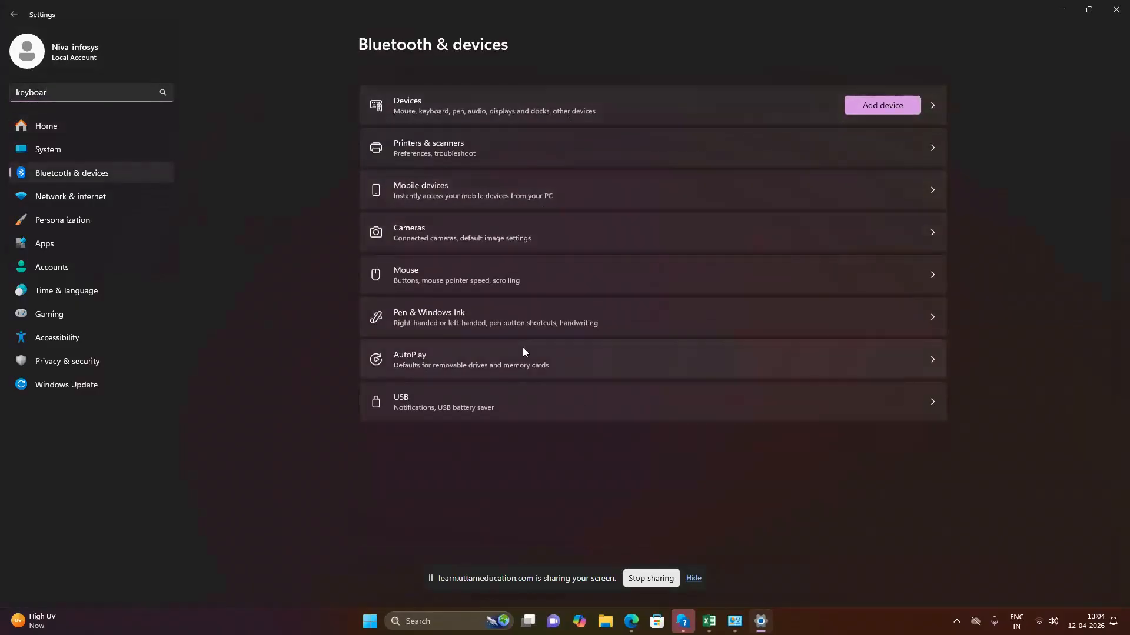
{"action": "left_click", "coordinate": [930, 104]}
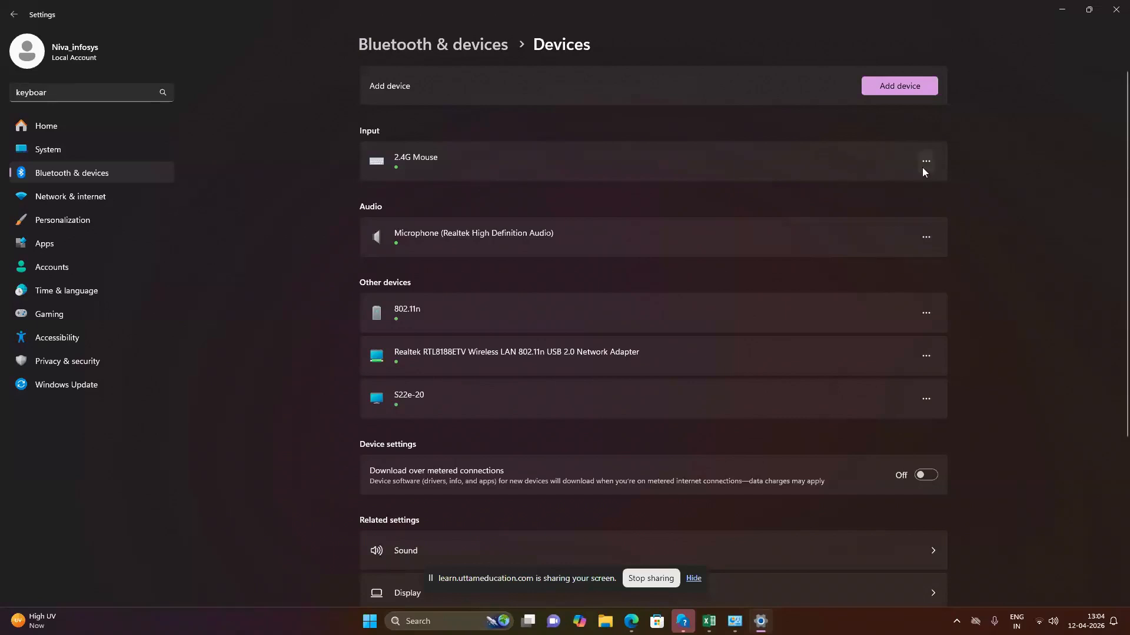
{"action": "scroll", "coordinate": [578, 353], "scroll_direction": "down", "scroll_amount": 3}
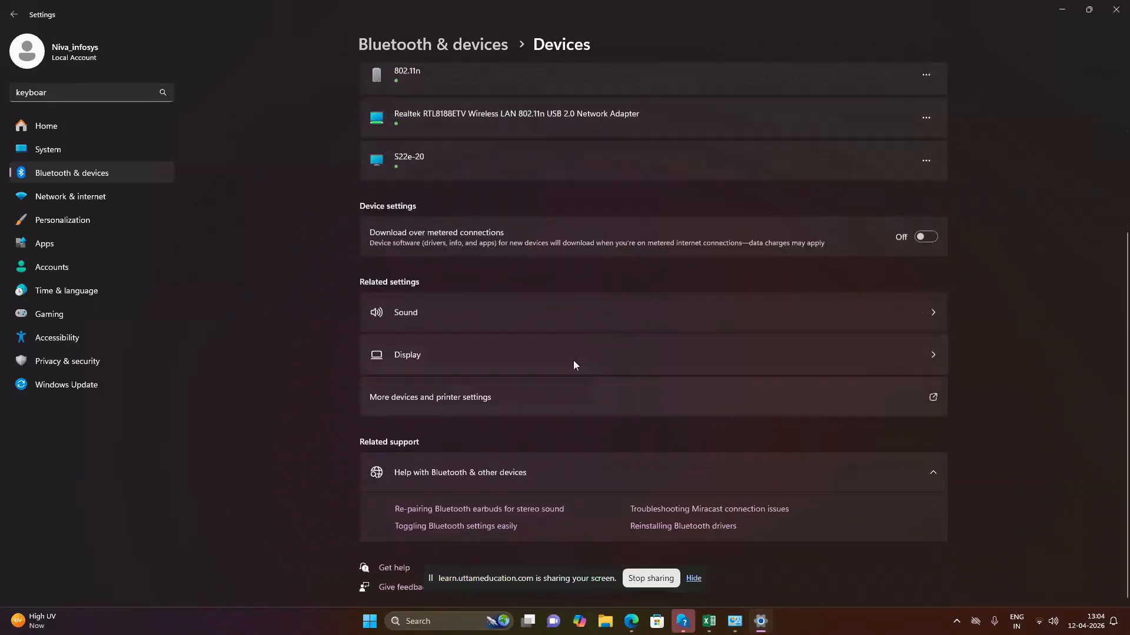
{"action": "scroll", "coordinate": [572, 370], "scroll_direction": "up", "scroll_amount": 2}
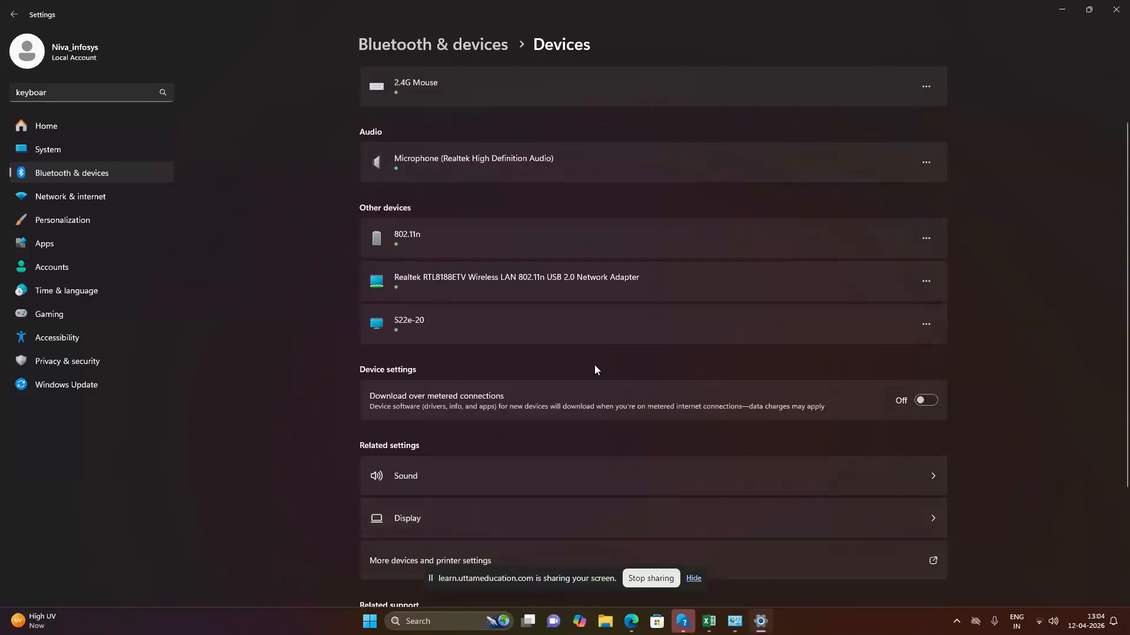
{"action": "scroll", "coordinate": [595, 370], "scroll_direction": "down", "scroll_amount": 3}
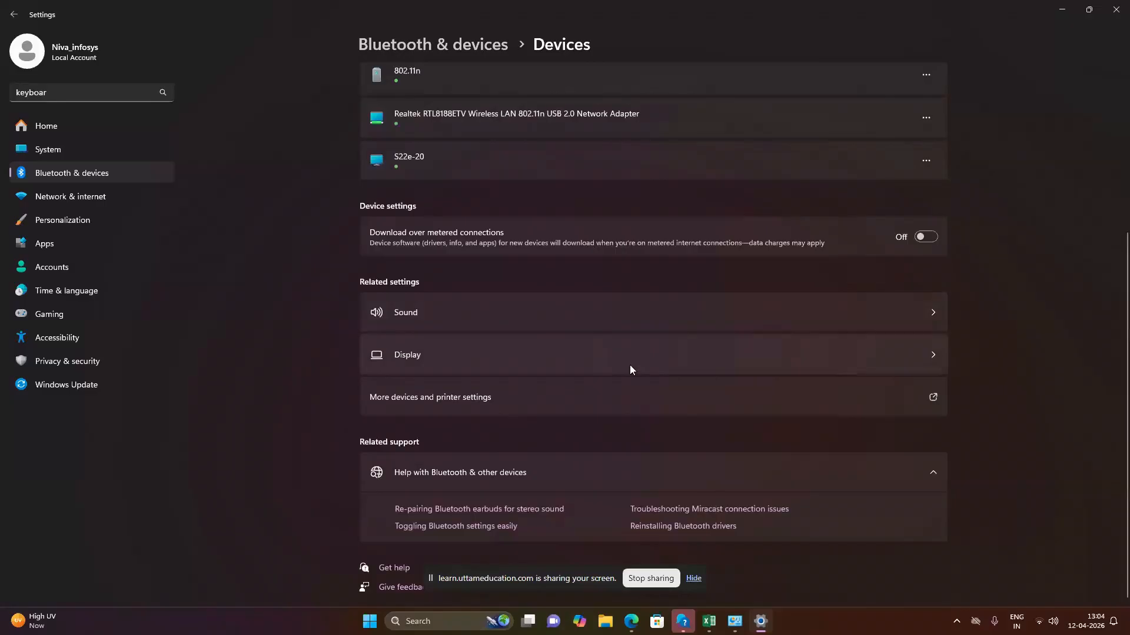
{"action": "scroll", "coordinate": [629, 368], "scroll_direction": "up", "scroll_amount": 4}
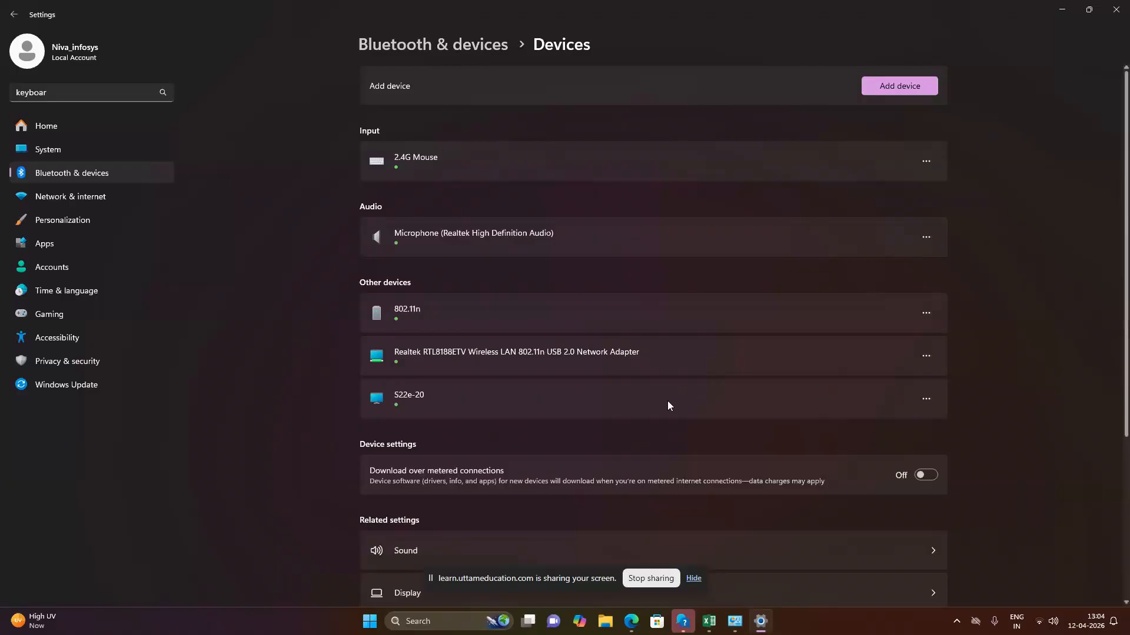
Look through the System settings list and the Windows Update page for keyboard options.
{"action": "left_click", "coordinate": [43, 150]}
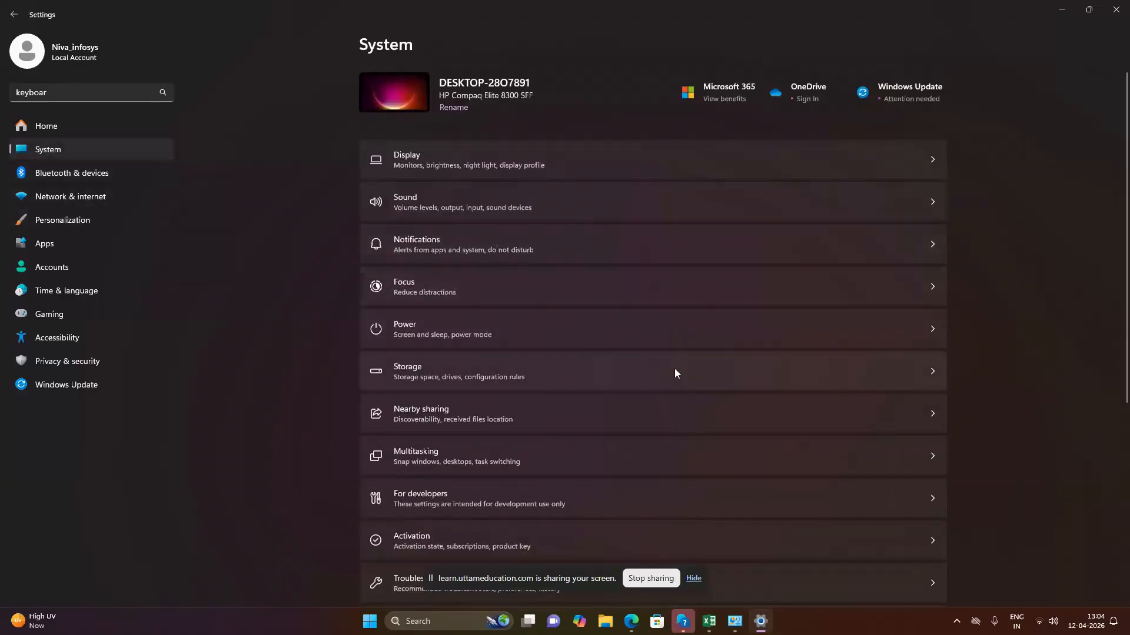
{"action": "scroll", "coordinate": [674, 373], "scroll_direction": "down", "scroll_amount": 4}
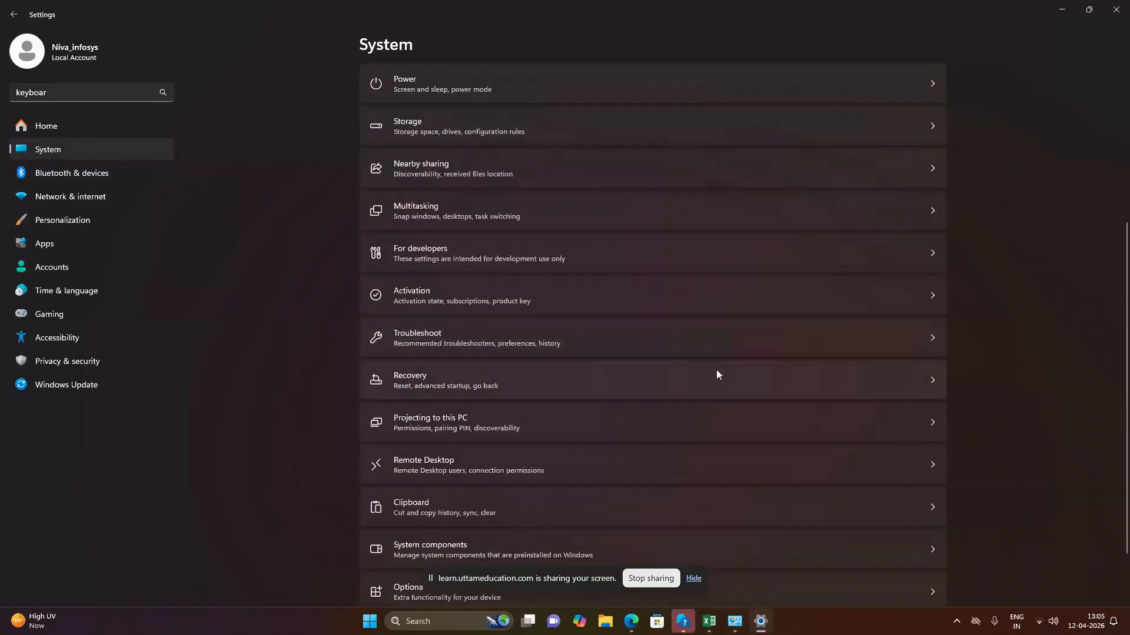
{"action": "left_click", "coordinate": [47, 386]}
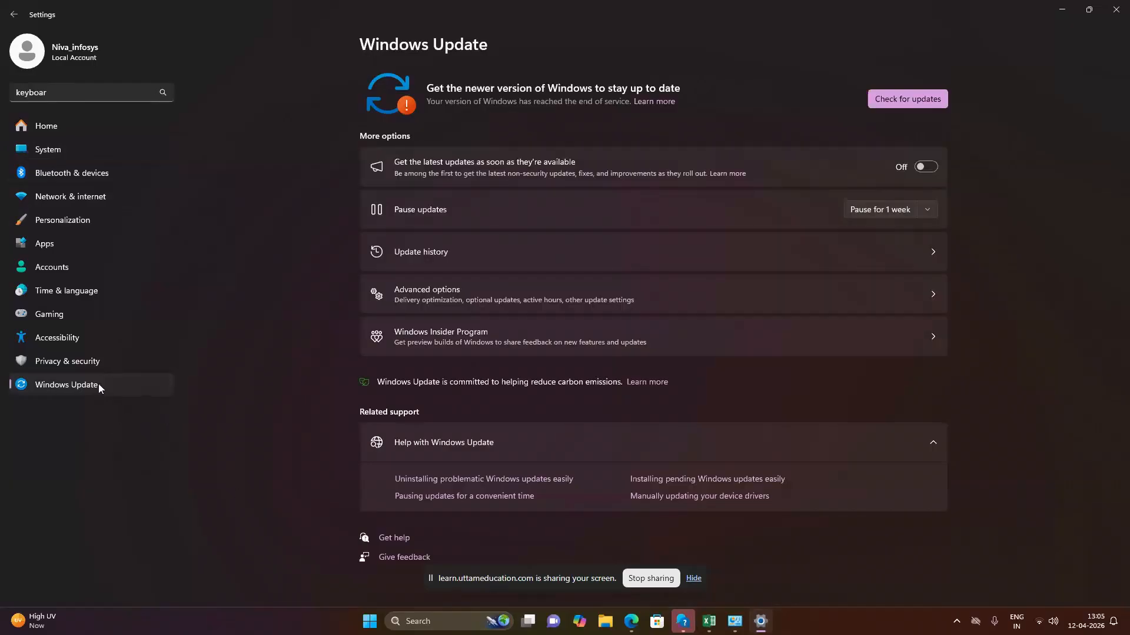
Switch to the Book1 workbook in Excel and select cell H10.
{"action": "key", "text": "alt+Tab"}
{"action": "left_click", "coordinate": [420, 623]}
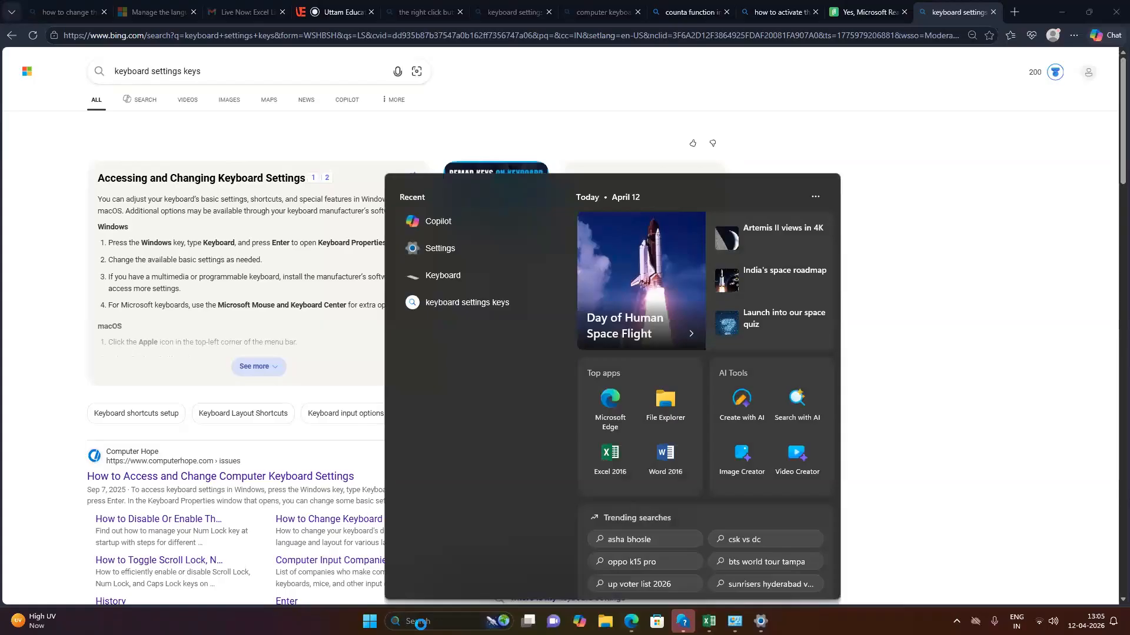
{"action": "left_click", "coordinate": [709, 621]}
{"action": "left_click", "coordinate": [297, 240]}
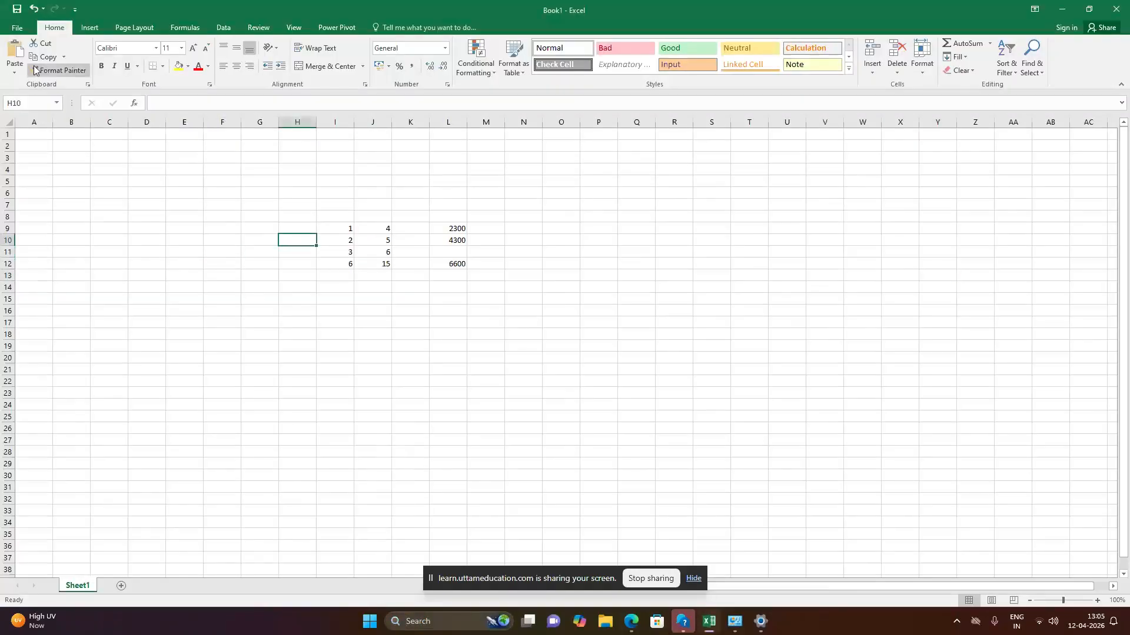
Open Excel Options and review the Proofing, Formulas and Language settings.
{"action": "left_click", "coordinate": [18, 28]}
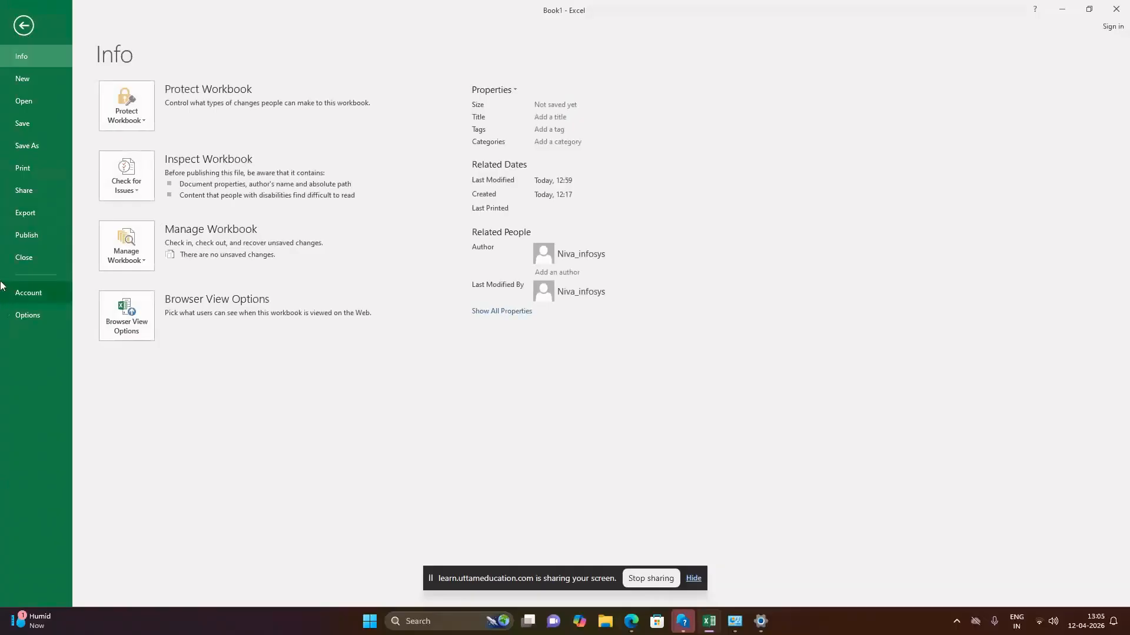
{"action": "left_click", "coordinate": [27, 315]}
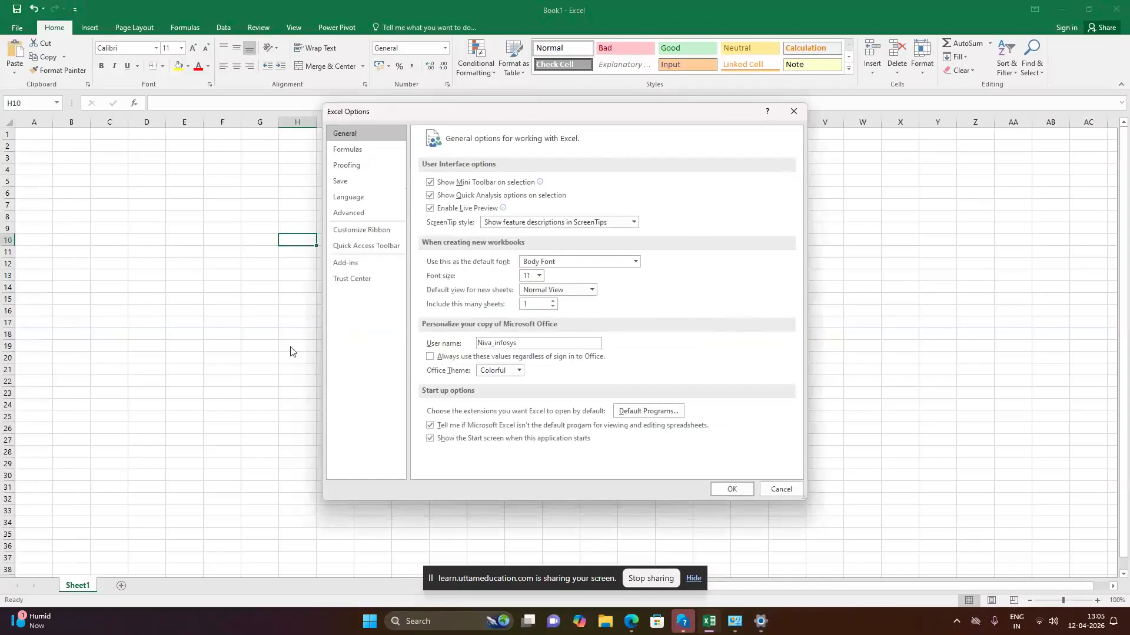
{"action": "left_click", "coordinate": [356, 165]}
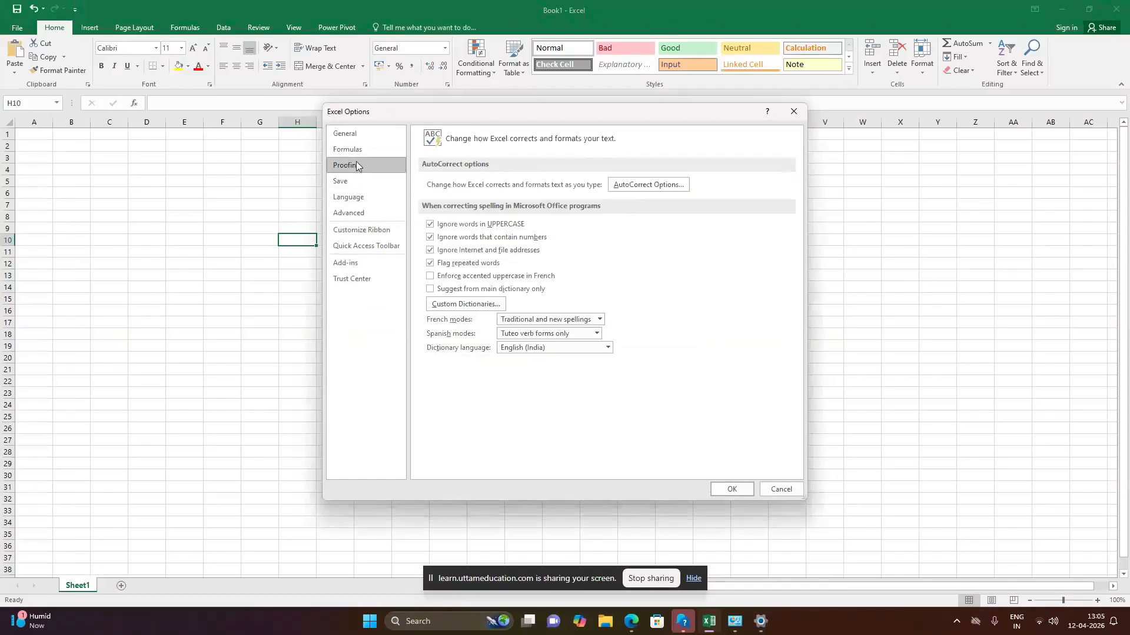
{"action": "left_click", "coordinate": [353, 151]}
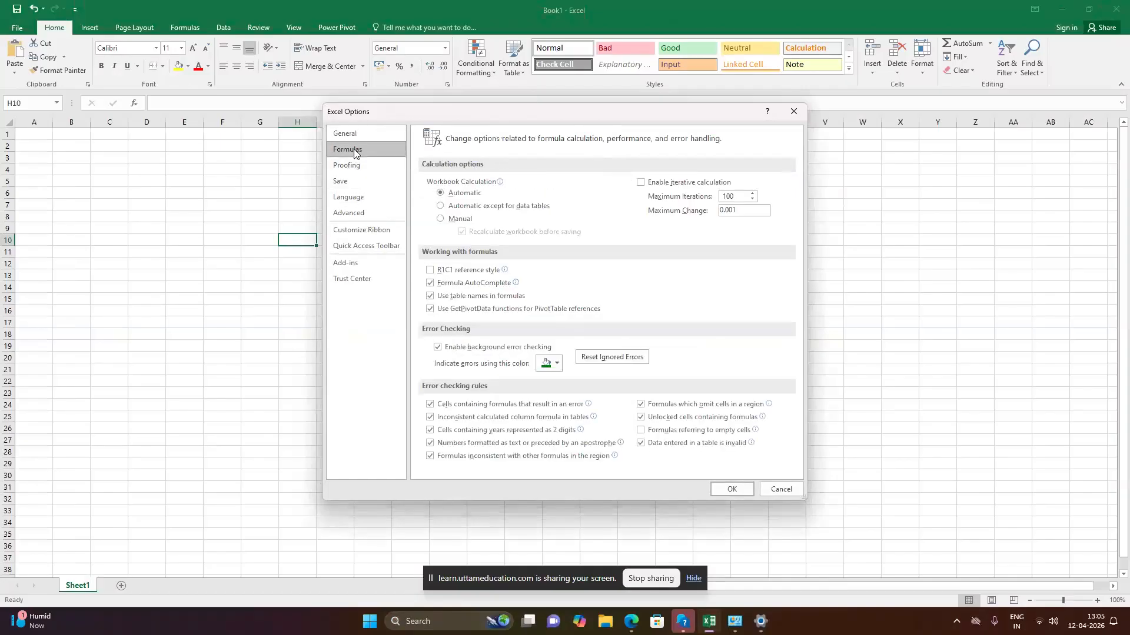
{"action": "left_click", "coordinate": [348, 198]}
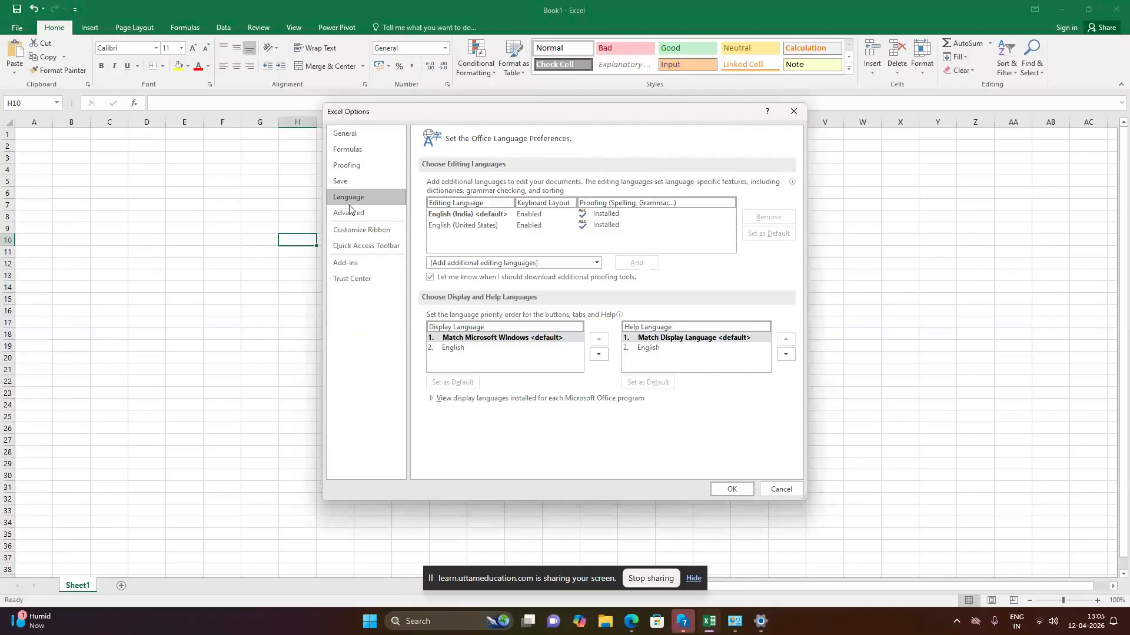
Review the Advanced options in Excel through to the Lotus compatibility settings and close the options without saving changes.
{"action": "left_click", "coordinate": [351, 214]}
{"action": "scroll", "coordinate": [707, 318], "scroll_direction": "down", "scroll_amount": 3}
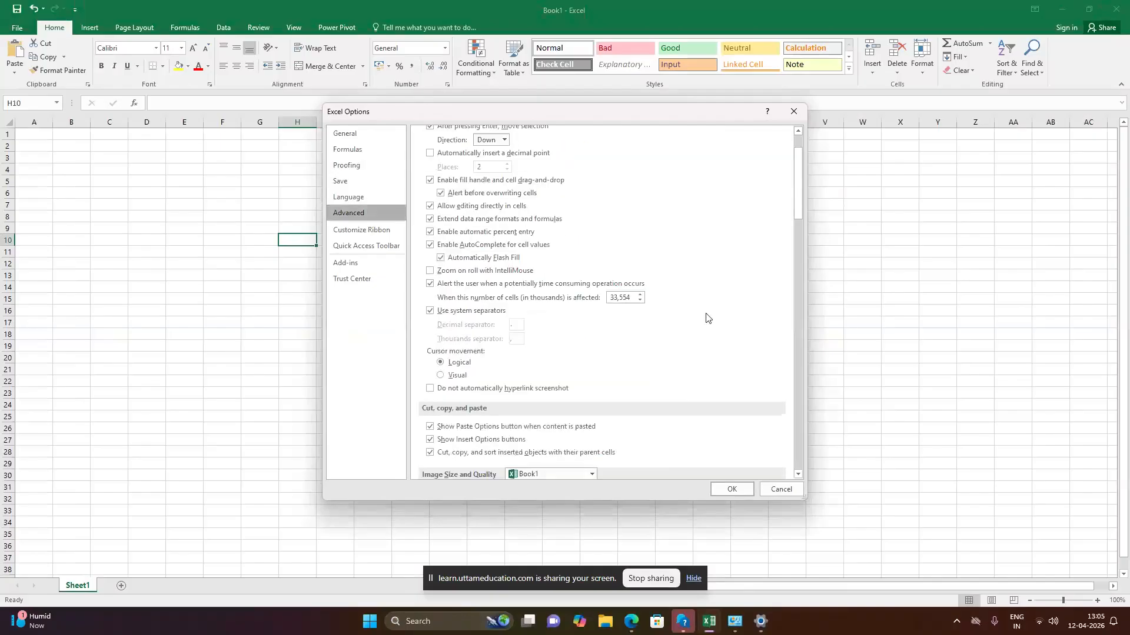
{"action": "scroll", "coordinate": [706, 319], "scroll_direction": "down", "scroll_amount": 10}
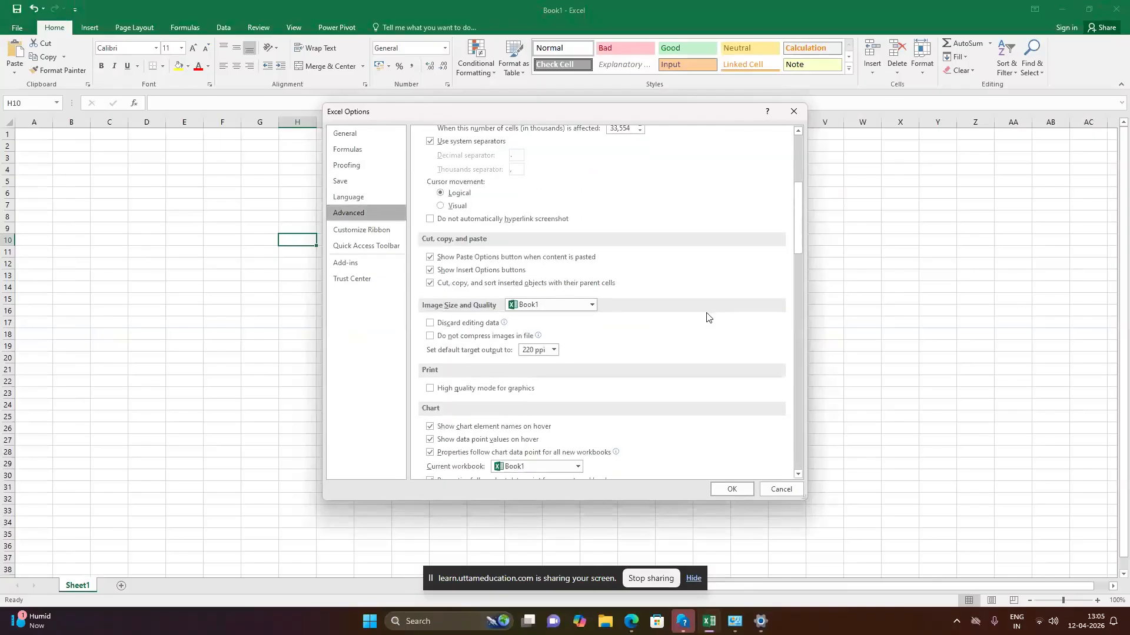
{"action": "scroll", "coordinate": [707, 320], "scroll_direction": "down", "scroll_amount": 10}
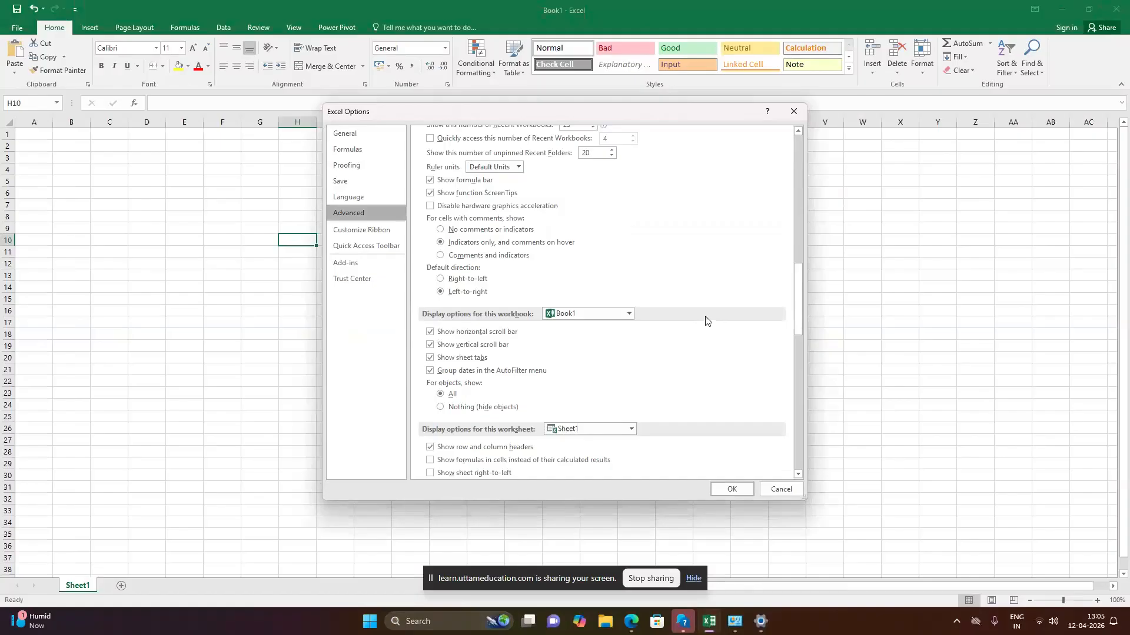
{"action": "scroll", "coordinate": [699, 323], "scroll_direction": "down", "scroll_amount": 3}
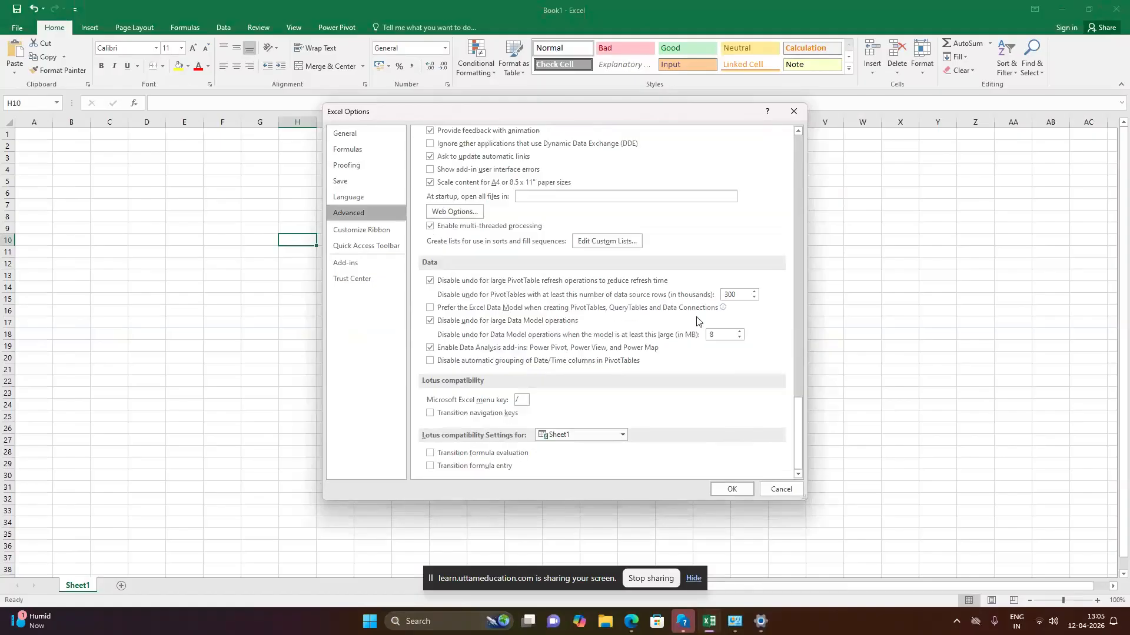
{"action": "left_click", "coordinate": [781, 489]}
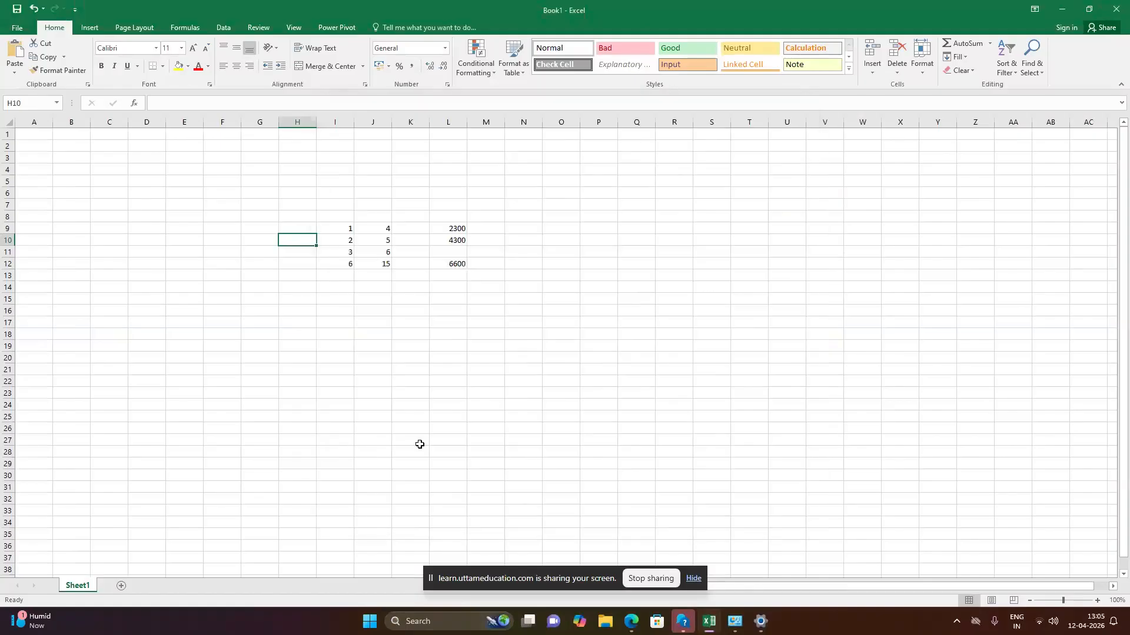
Select cell L22 in Book1 and close the Microsoft Teams window in front of the workbook.
{"action": "left_click", "coordinate": [442, 383]}
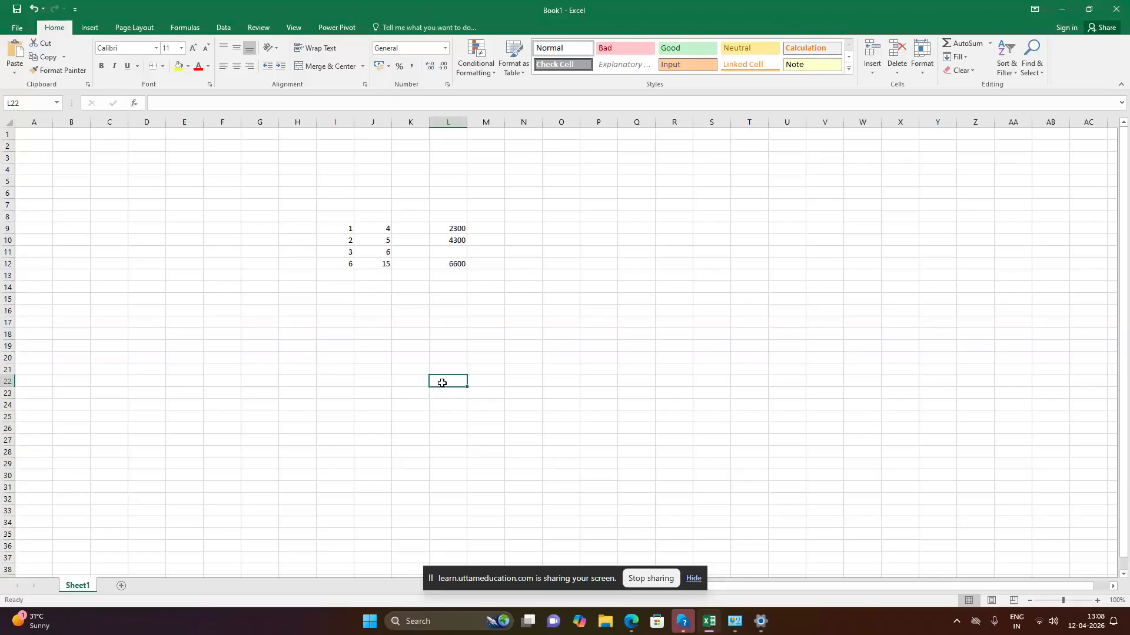
{"action": "key", "text": "alt+Tab"}
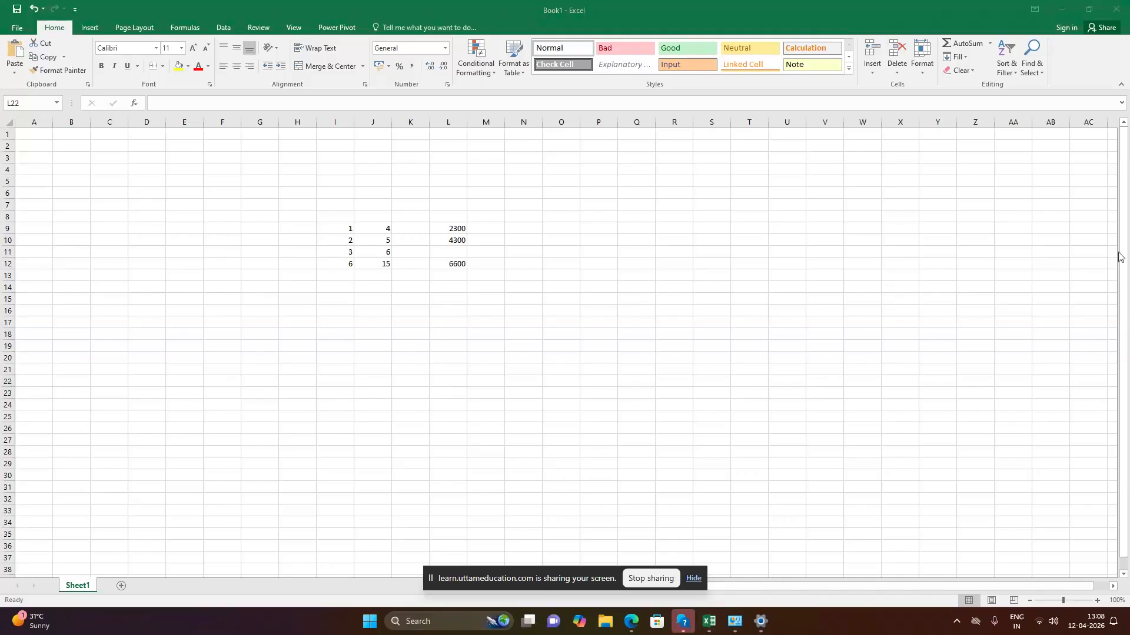
{"action": "key", "text": "alt+Tab"}
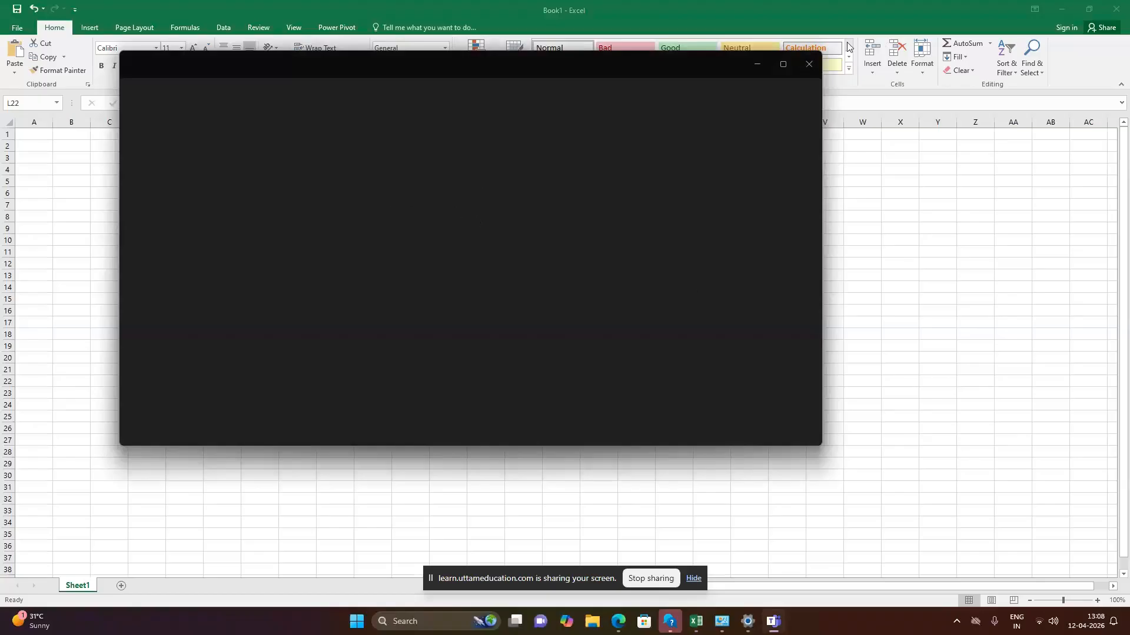
{"action": "left_click", "coordinate": [807, 71]}
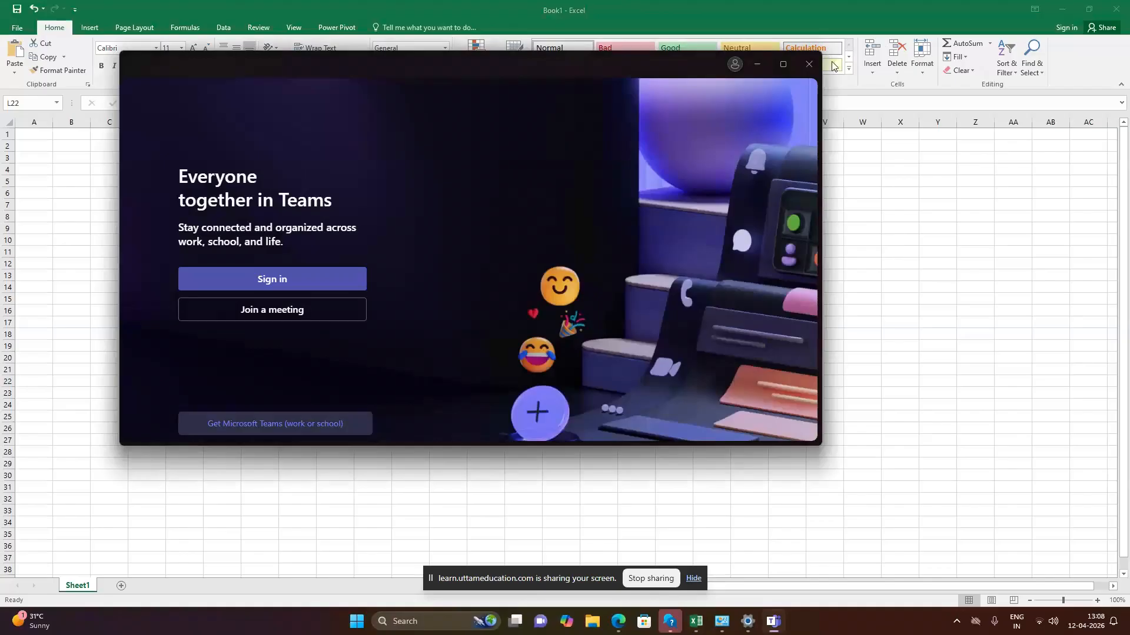
{"action": "left_click", "coordinate": [813, 59]}
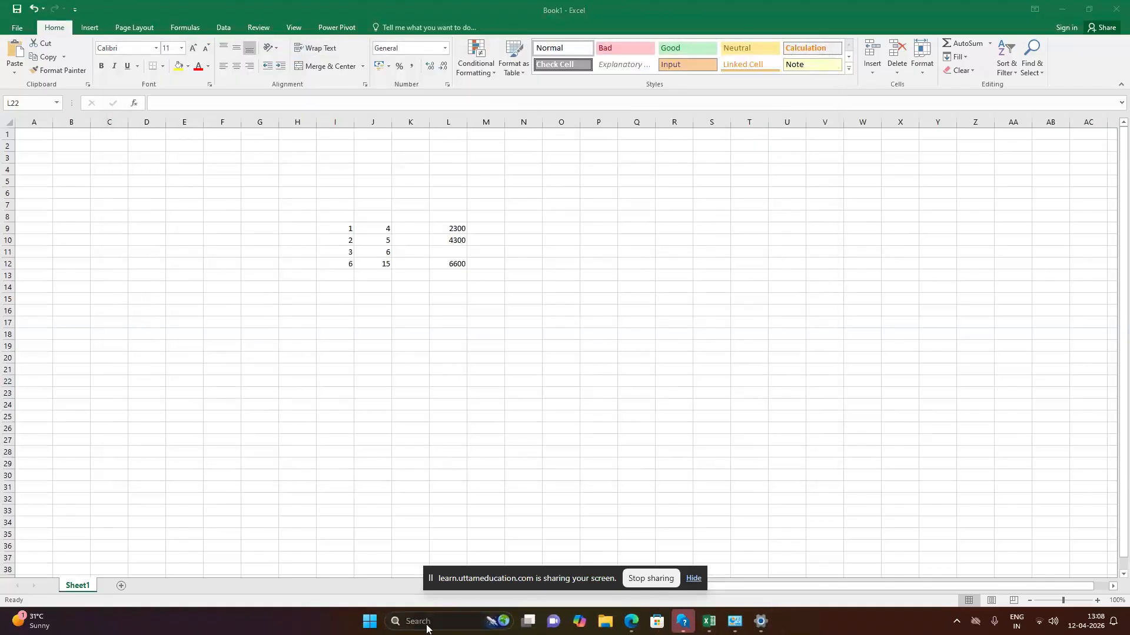
Switch to the Windows Settings app and open the Taskbar page under Personalization.
{"action": "left_click", "coordinate": [422, 623]}
{"action": "left_click", "coordinate": [443, 250]}
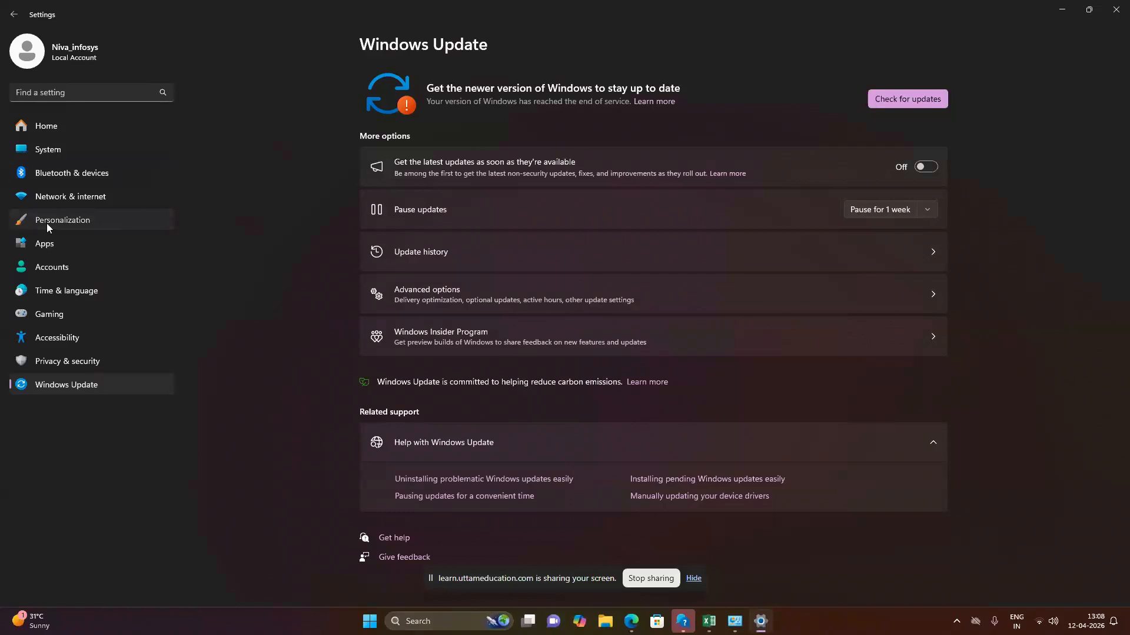
{"action": "left_click", "coordinate": [48, 224]}
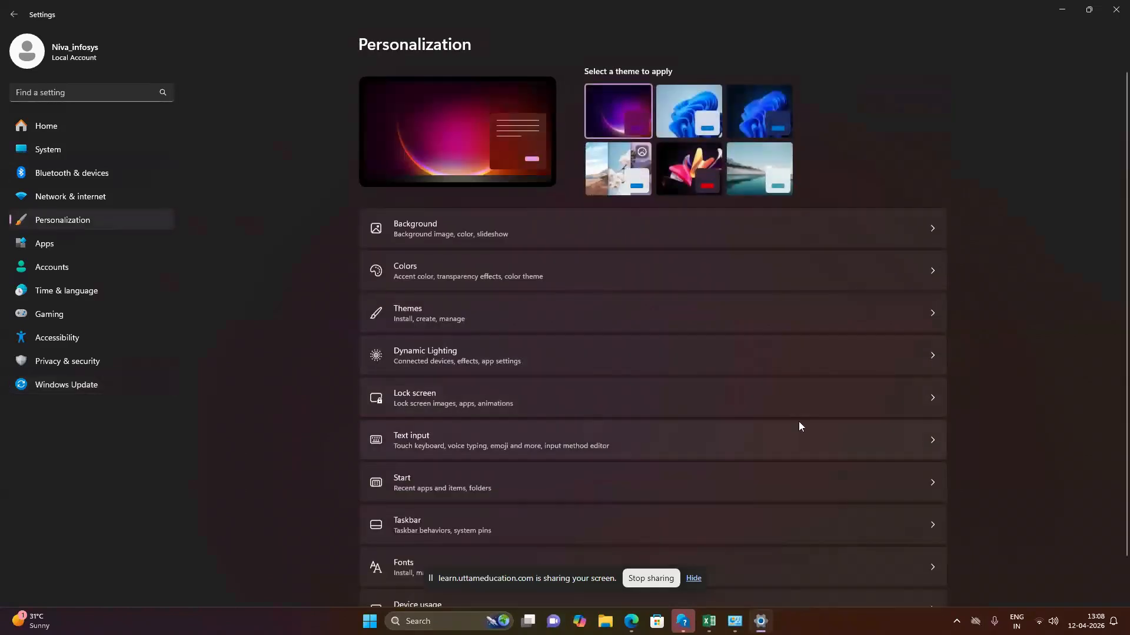
{"action": "scroll", "coordinate": [794, 435], "scroll_direction": "down", "scroll_amount": 1}
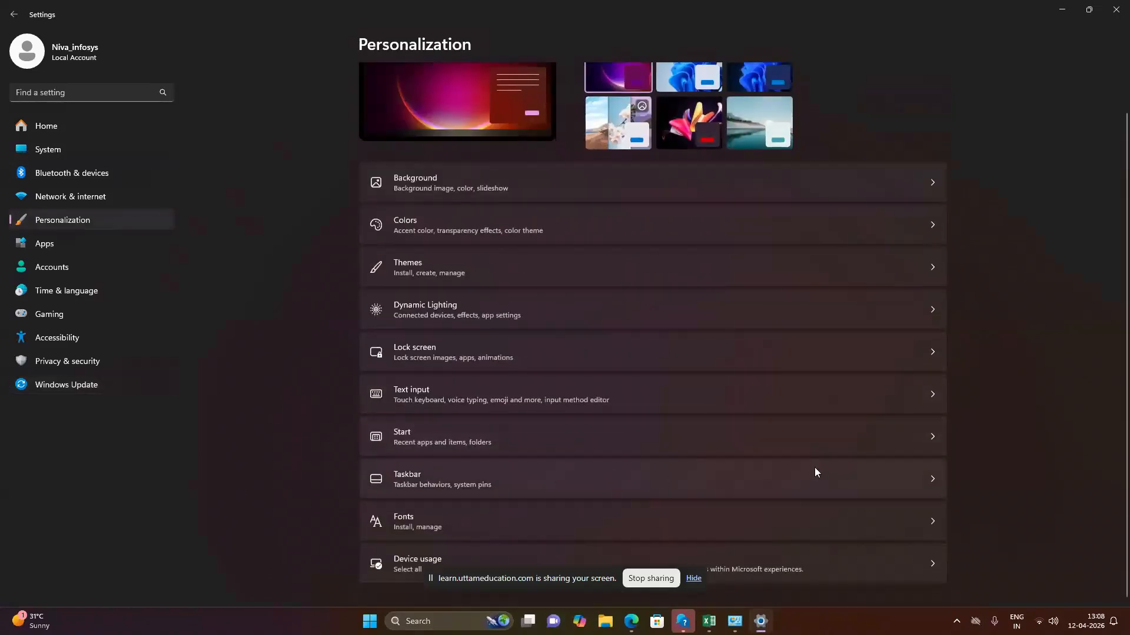
{"action": "left_click", "coordinate": [928, 479]}
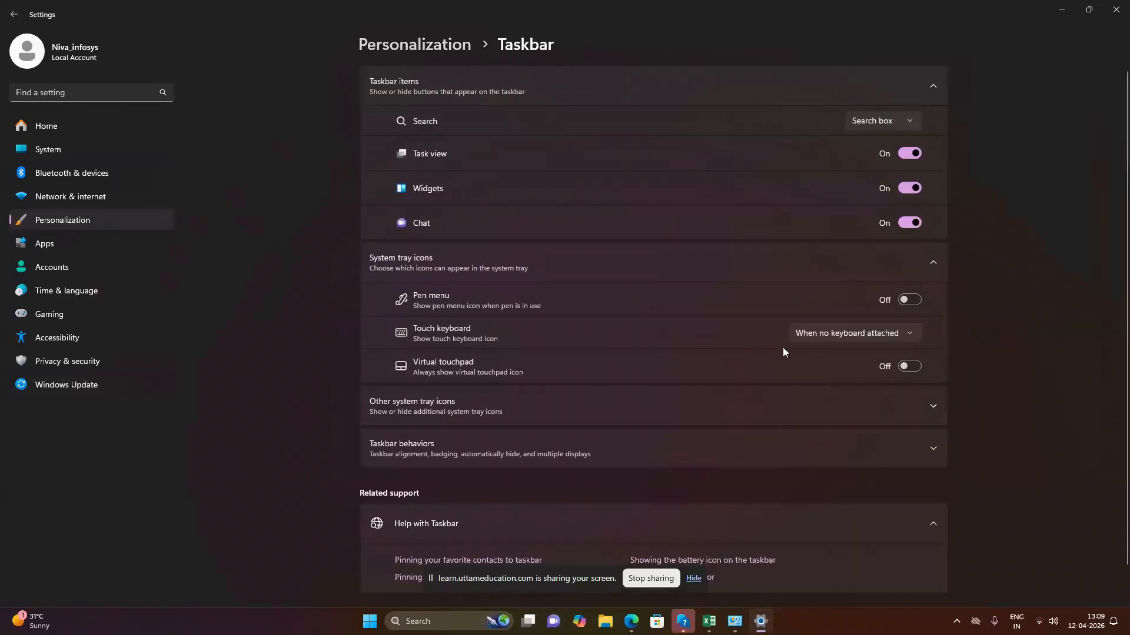
Expand the other system tray icons in the Taskbar settings, examine the whole list, and return to Book1 in Excel.
{"action": "scroll", "coordinate": [692, 344], "scroll_direction": "down", "scroll_amount": 1}
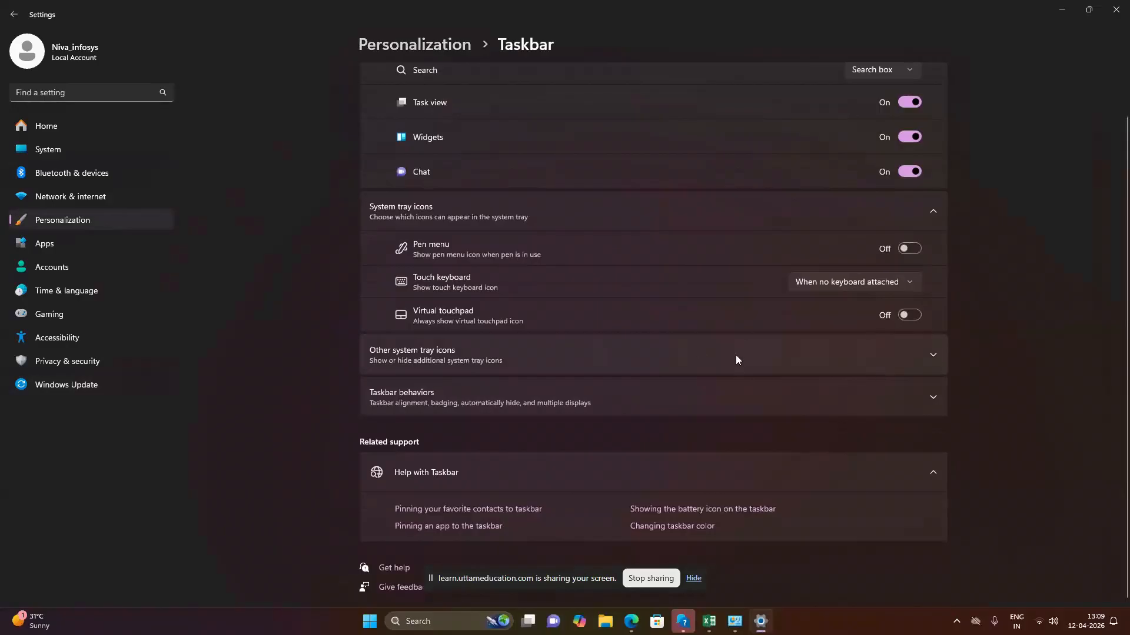
{"action": "left_click", "coordinate": [930, 360]}
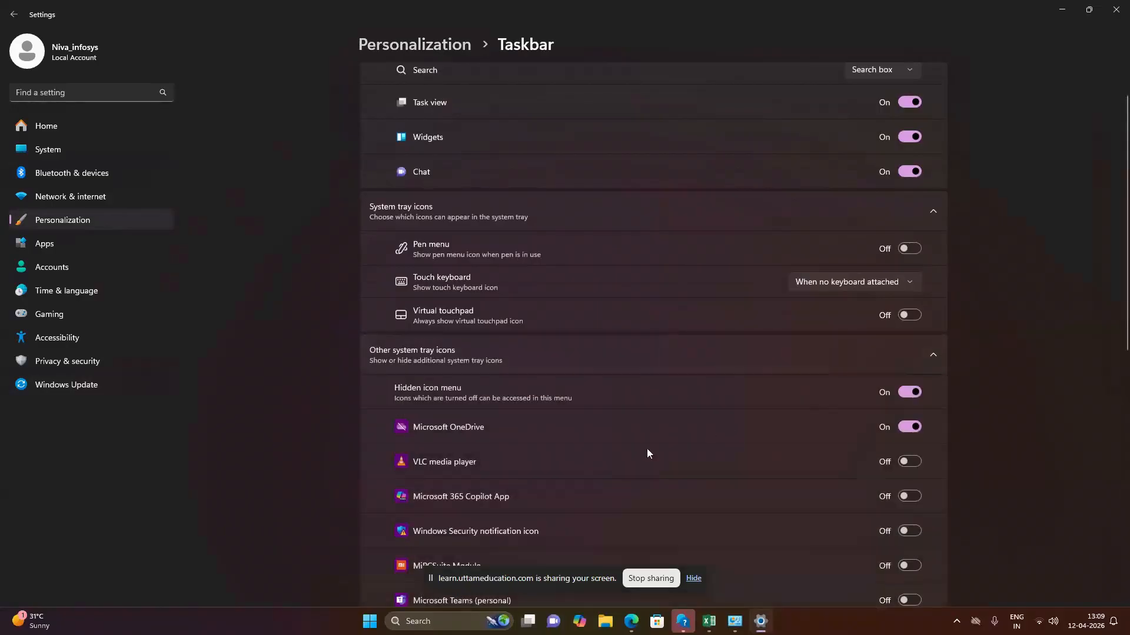
{"action": "scroll", "coordinate": [647, 450], "scroll_direction": "down", "scroll_amount": 3}
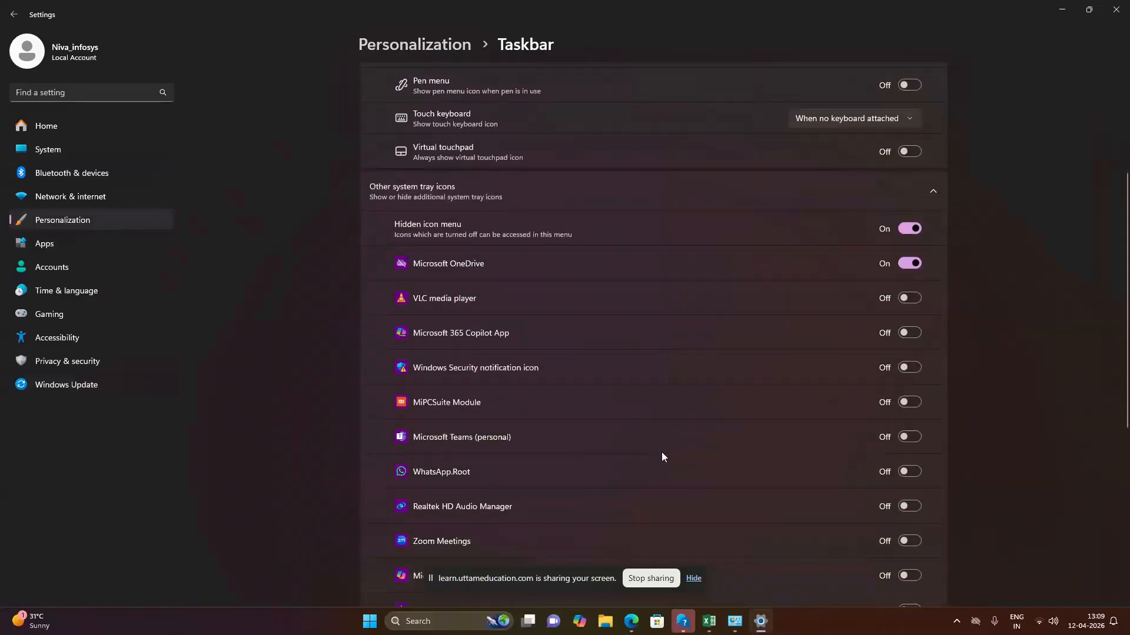
{"action": "scroll", "coordinate": [662, 452], "scroll_direction": "down", "scroll_amount": 4}
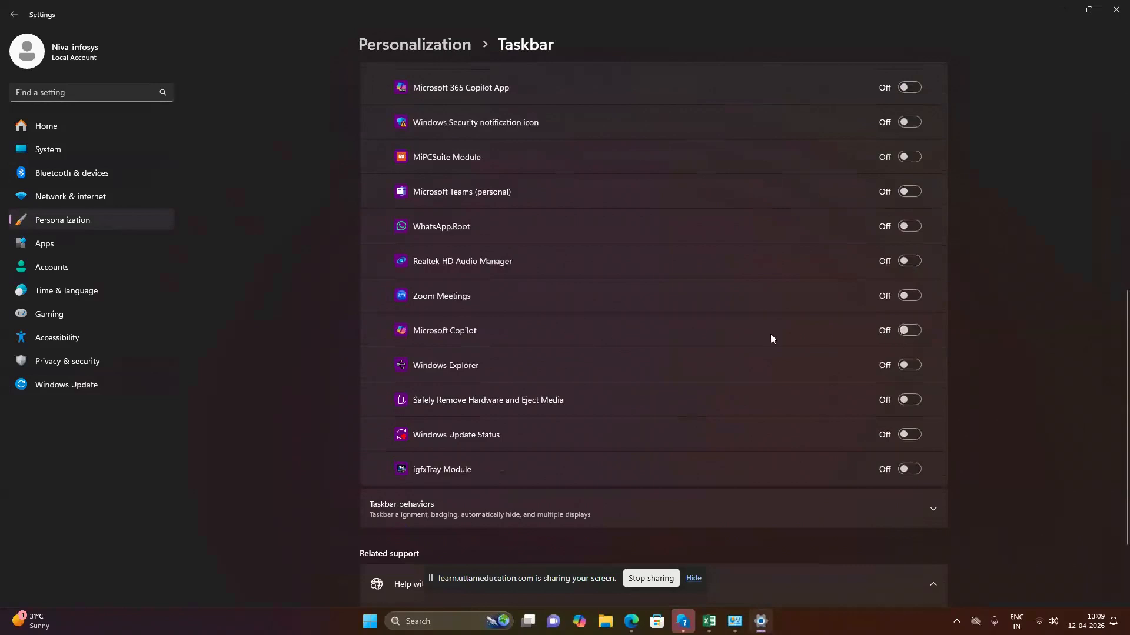
{"action": "scroll", "coordinate": [714, 350], "scroll_direction": "up", "scroll_amount": 1}
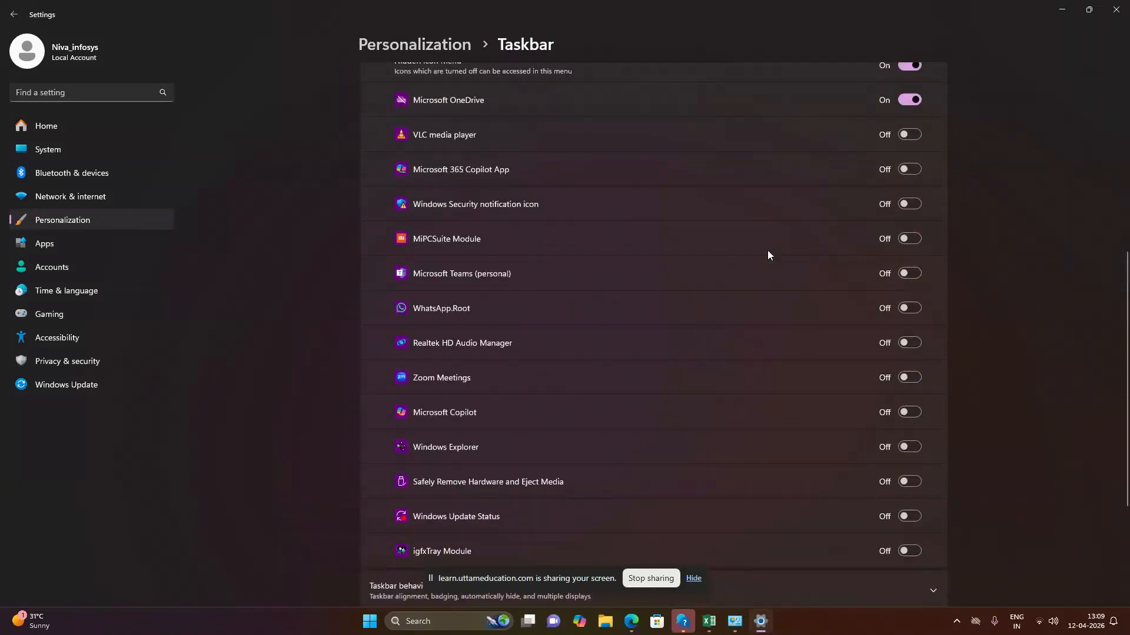
{"action": "scroll", "coordinate": [723, 332], "scroll_direction": "up", "scroll_amount": 1}
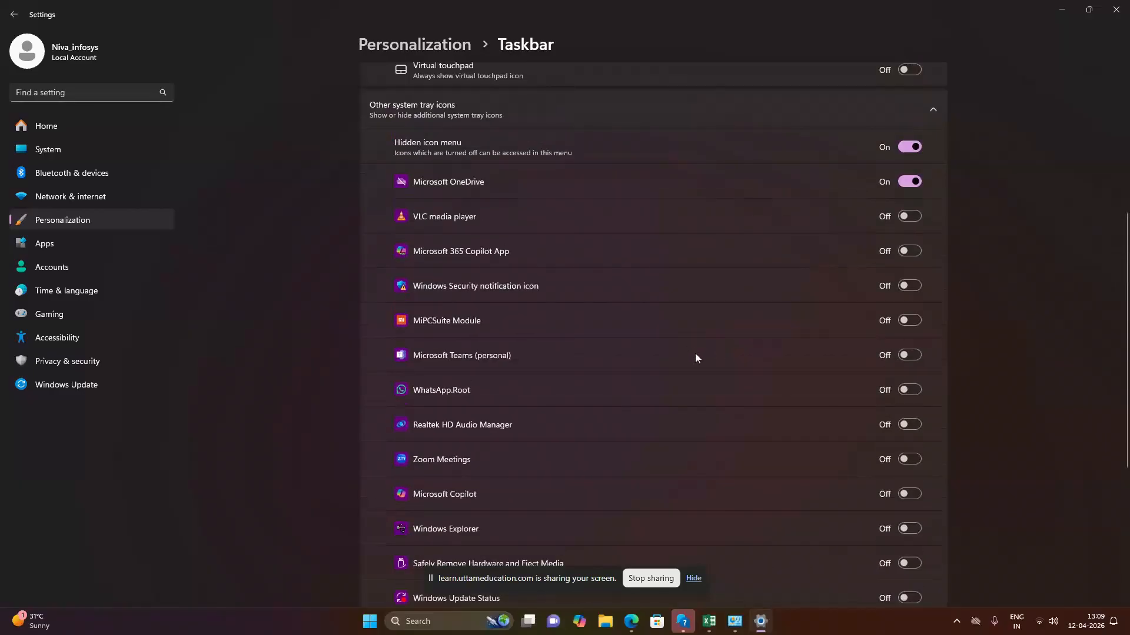
{"action": "scroll", "coordinate": [696, 354], "scroll_direction": "down", "scroll_amount": 3}
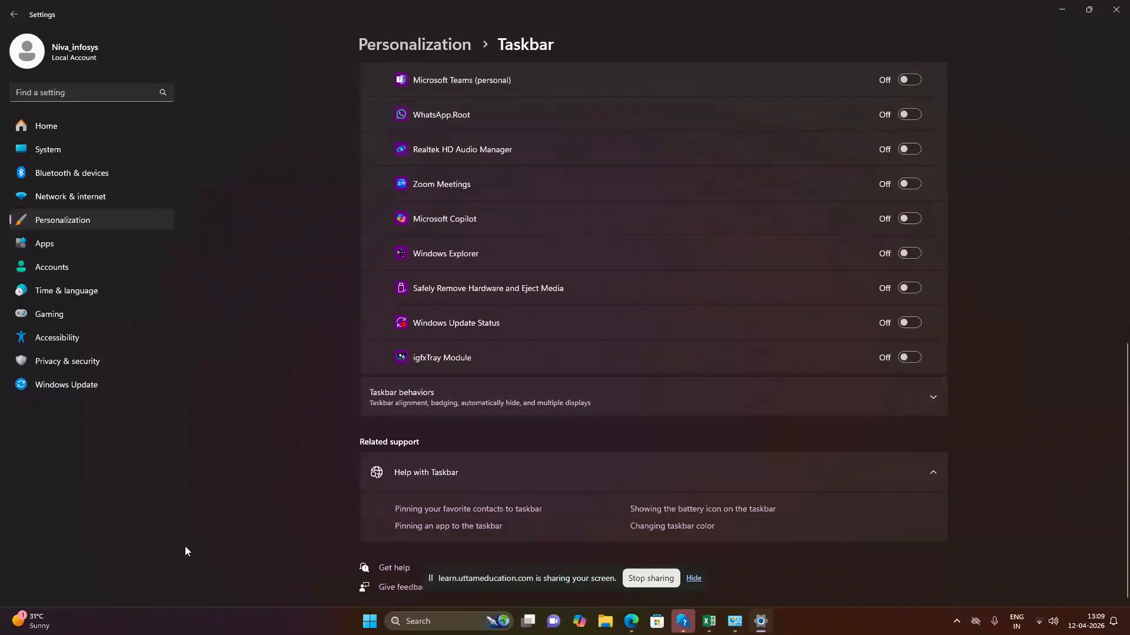
{"action": "key", "text": "alt+Tab"}
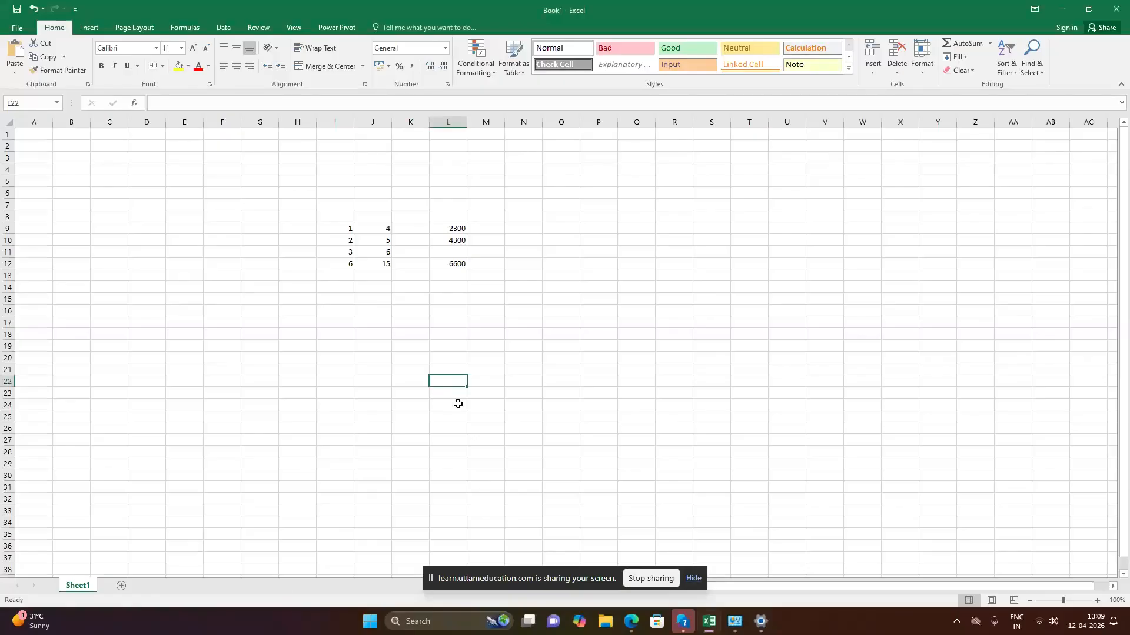